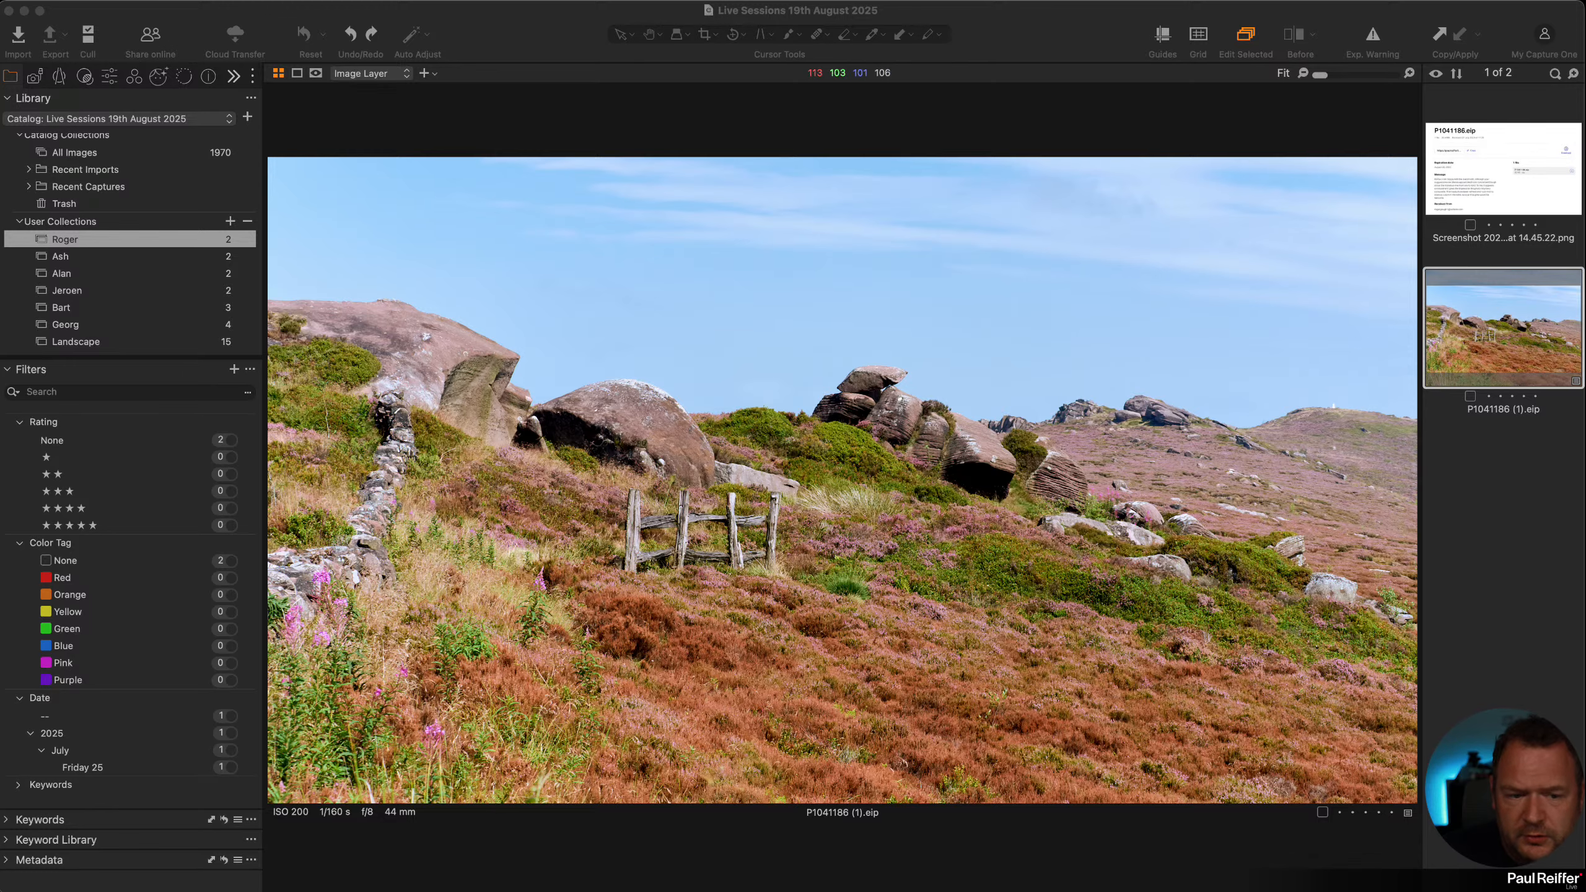
Examine the stacked rocks and their edges against the sky at 400%, ending with the whole photo in view
click(856, 413)
double_click(833, 401)
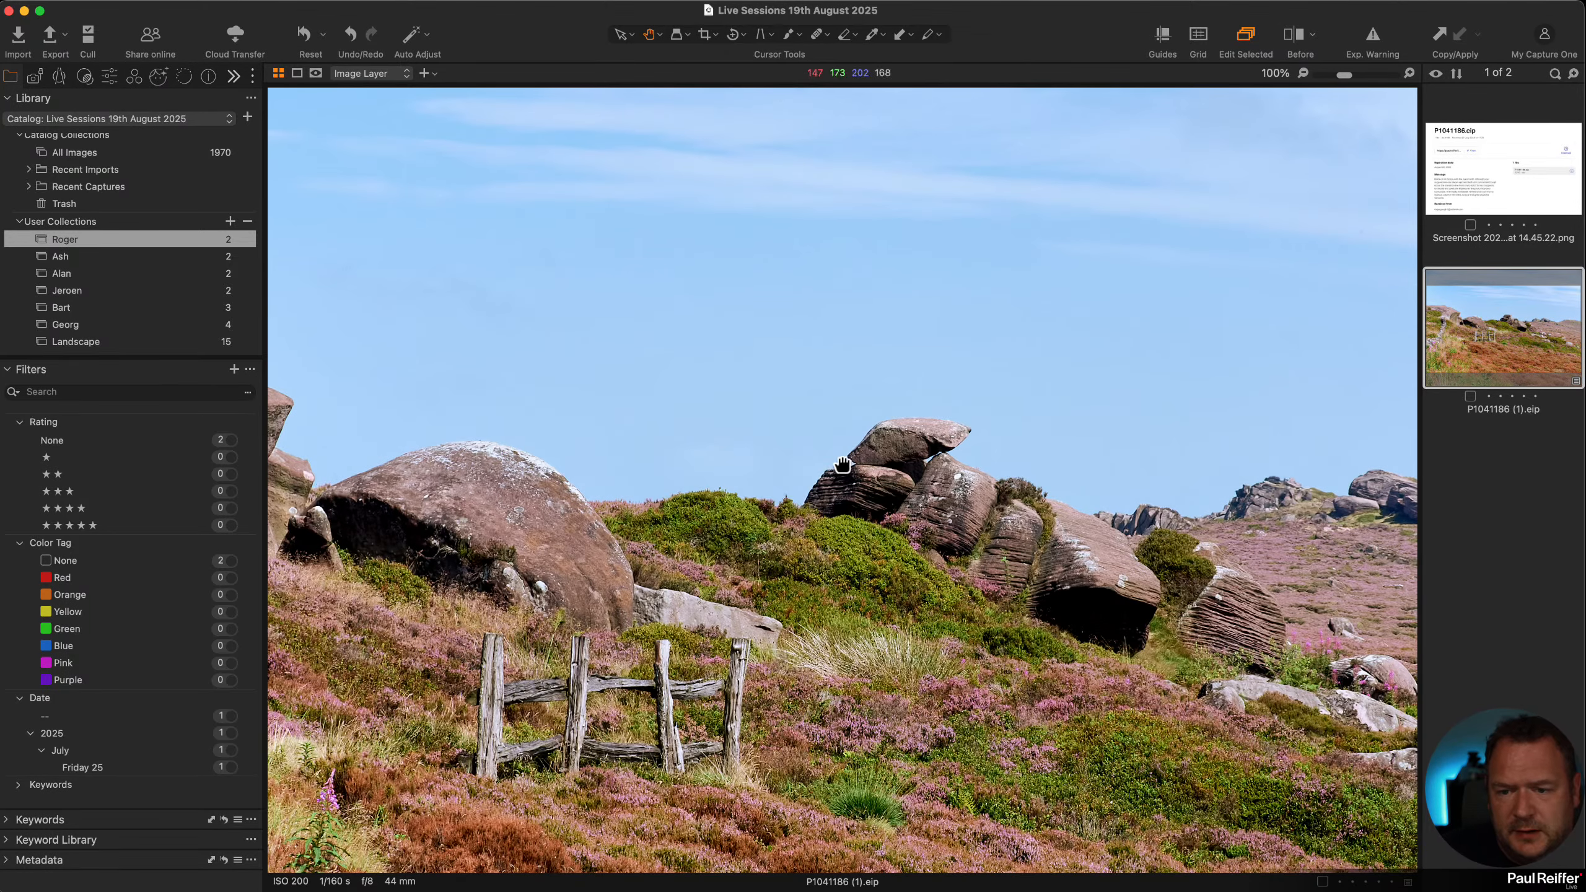
scroll(843, 443, up, 5)
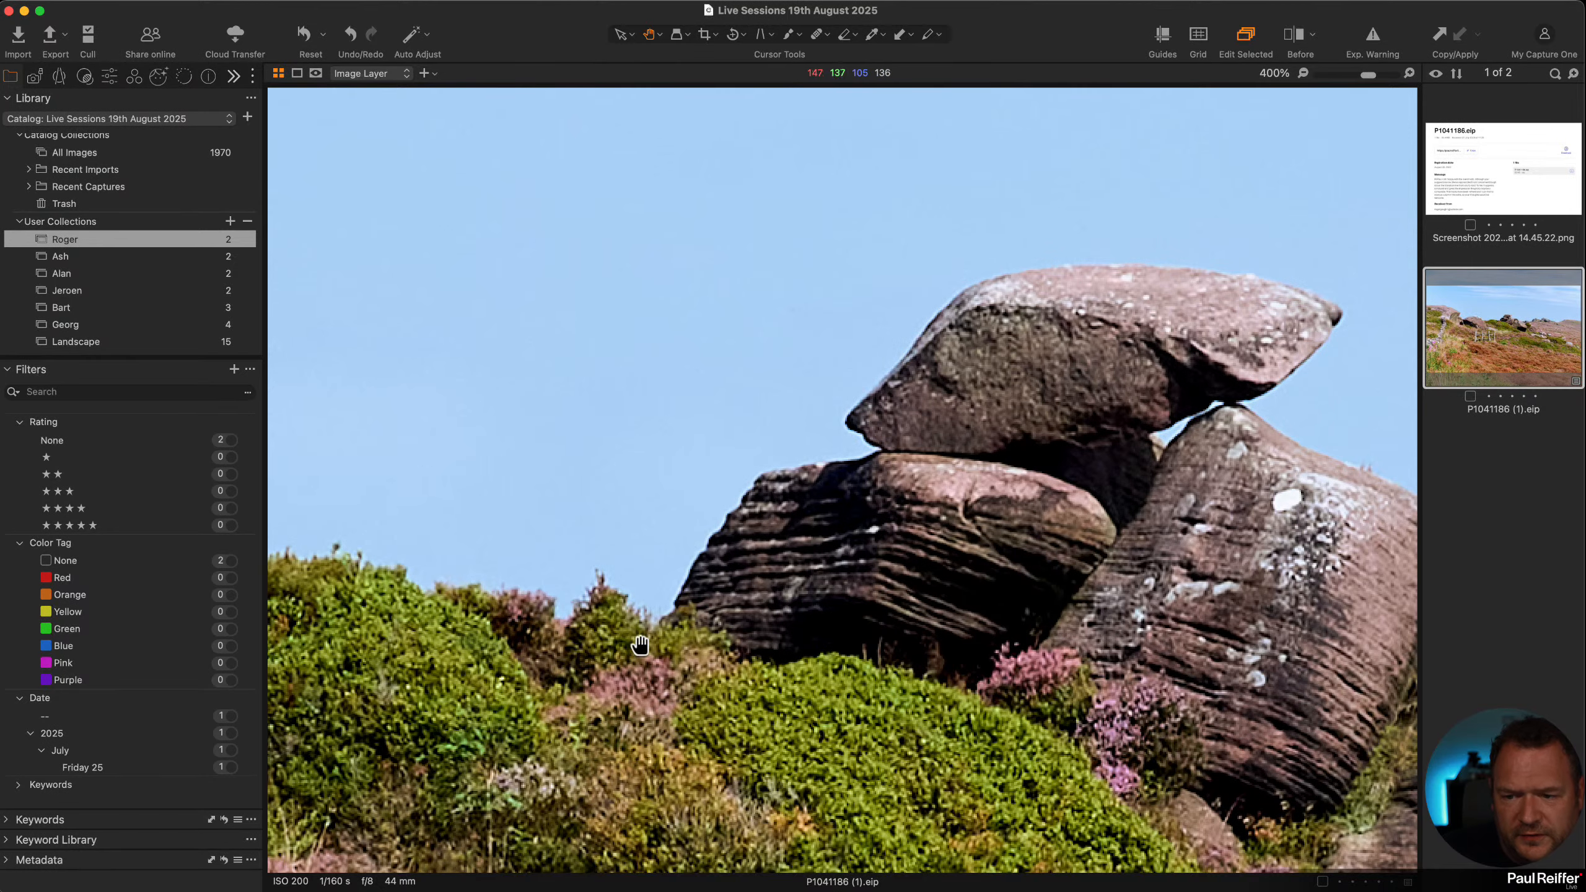
drag(1221, 461, 694, 528)
drag(1234, 689, 983, 599)
key(super+0)
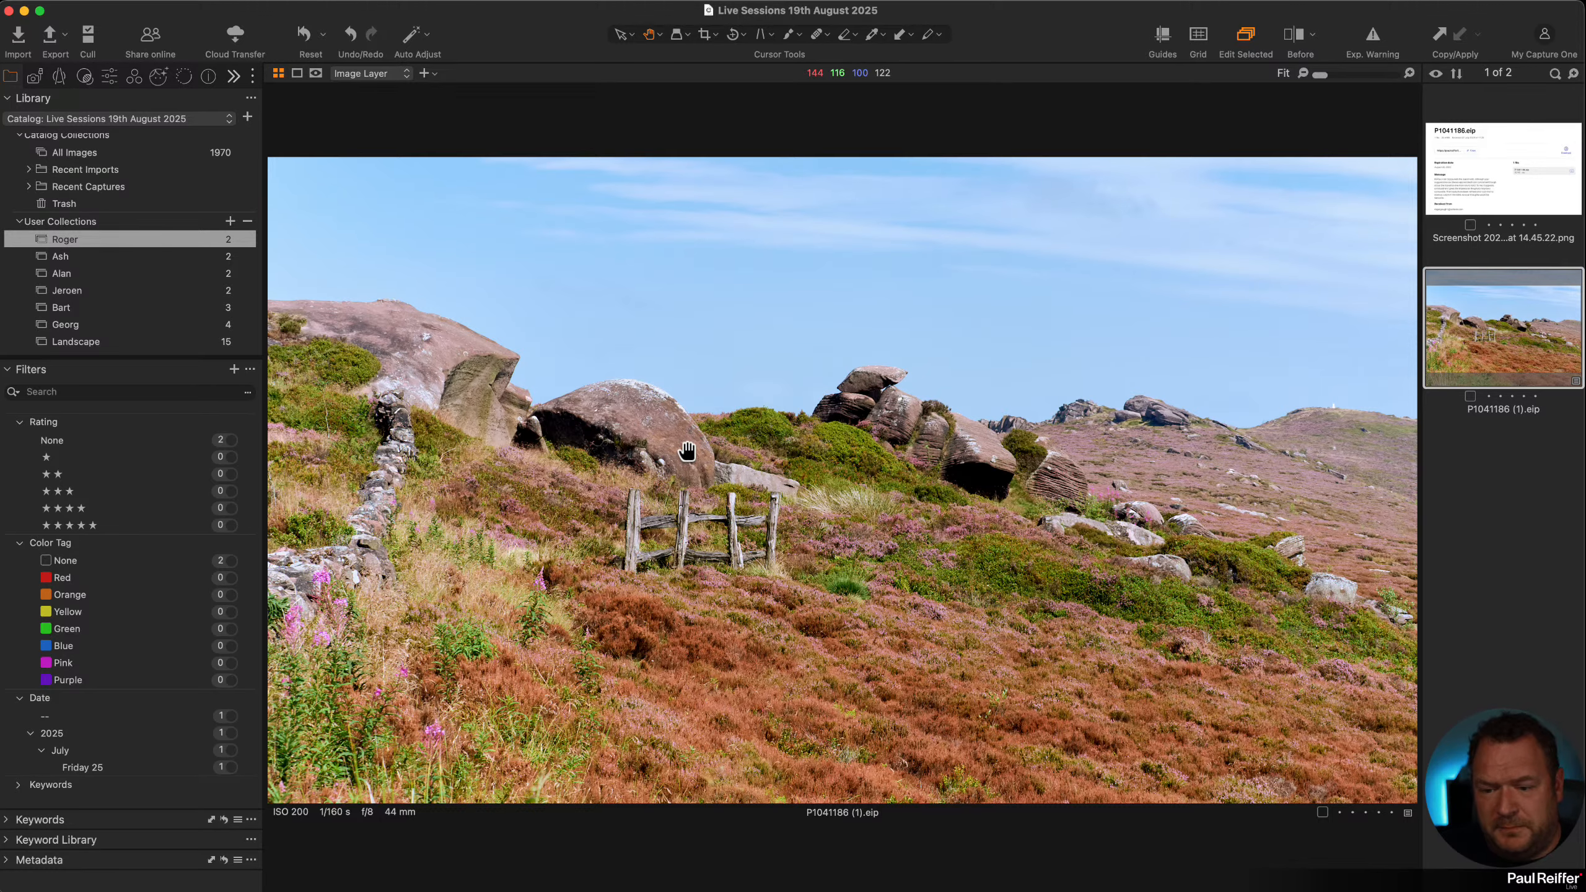
drag(687, 450, 998, 455)
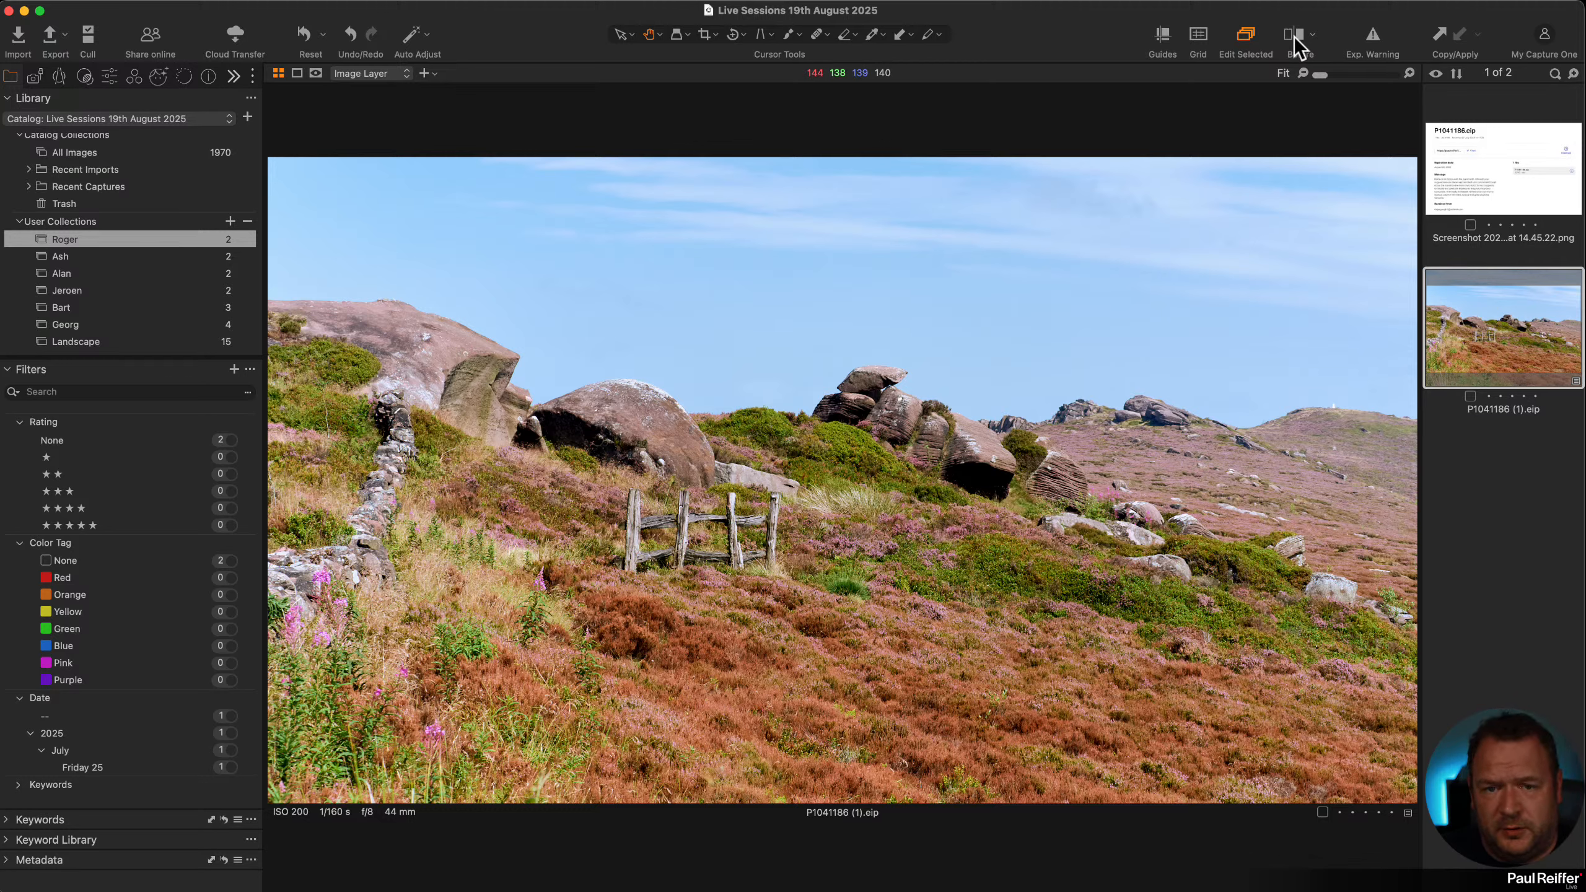
Try to add the Before/After item to the toolbar by customizing it
right_click(1073, 45)
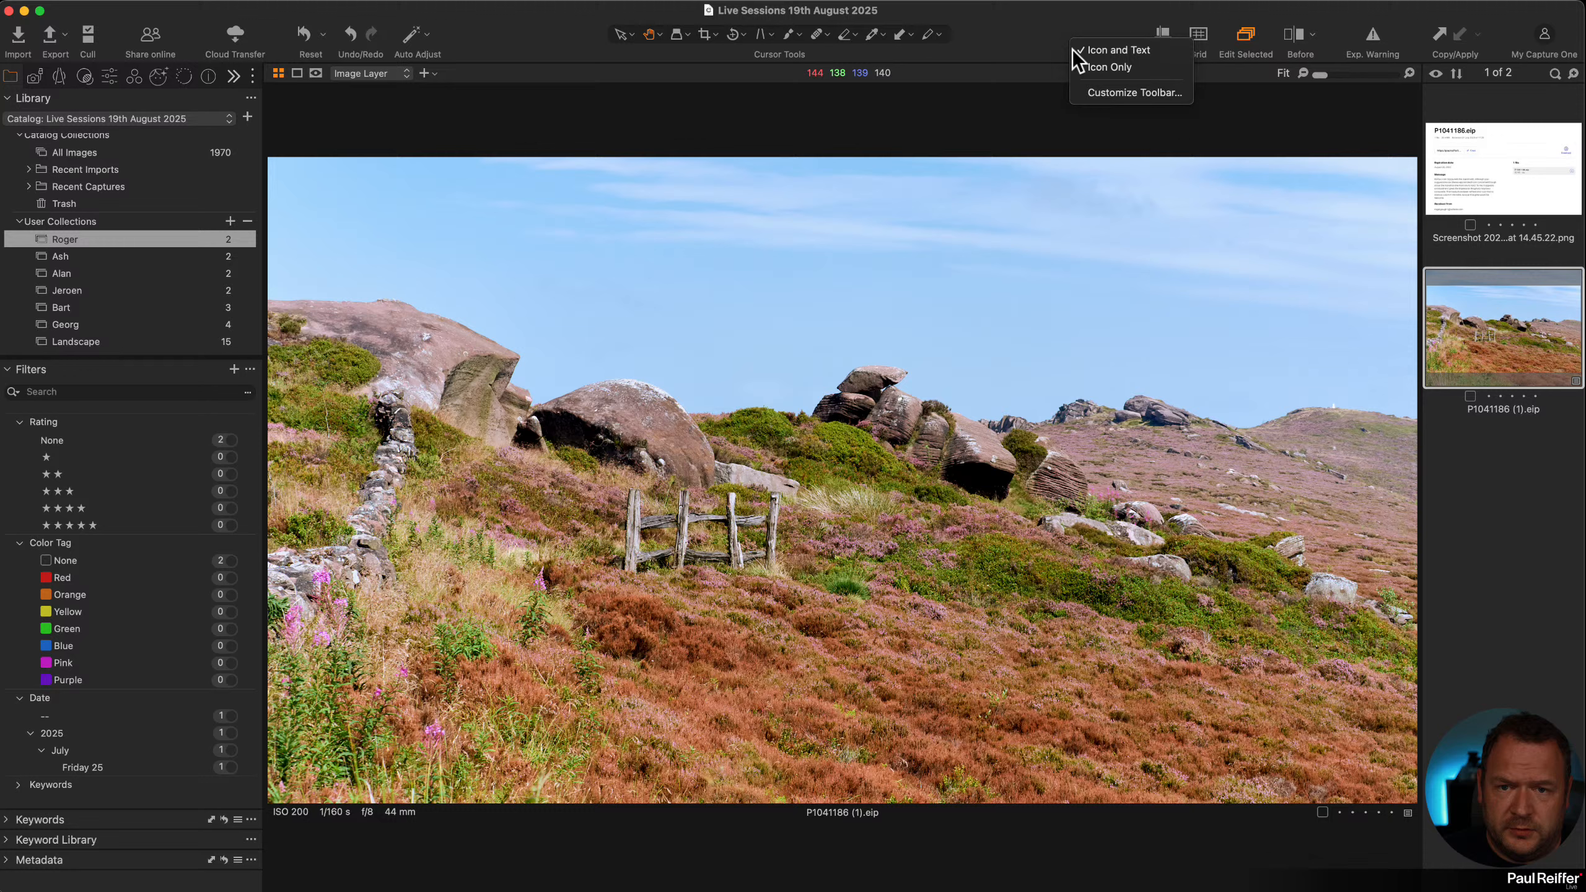
click(1128, 95)
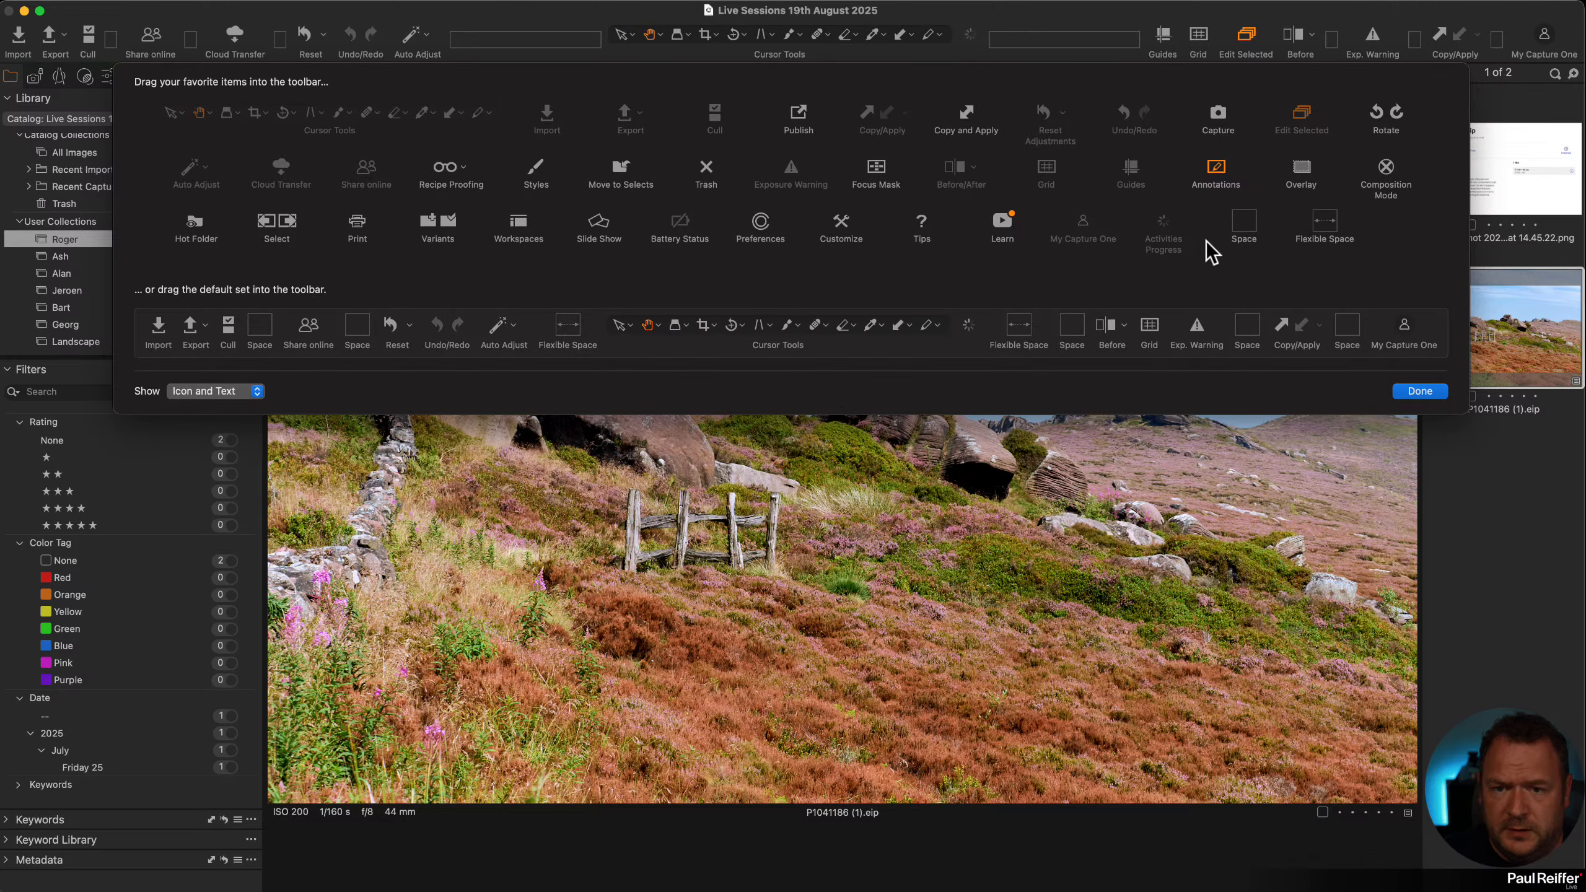
click(958, 172)
drag(958, 173, 1300, 42)
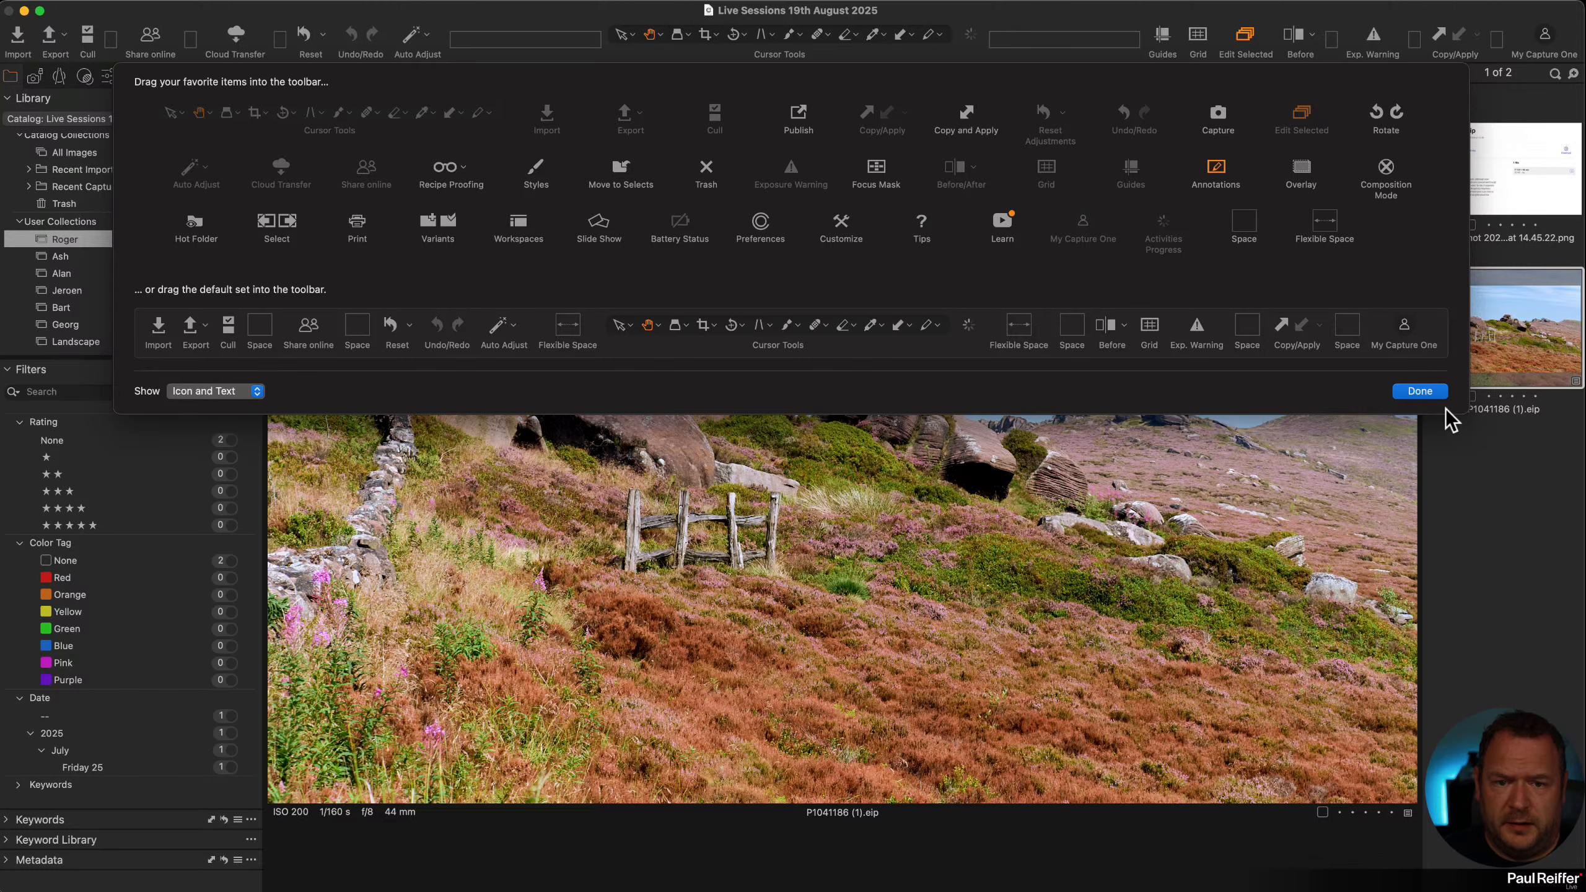
click(1415, 391)
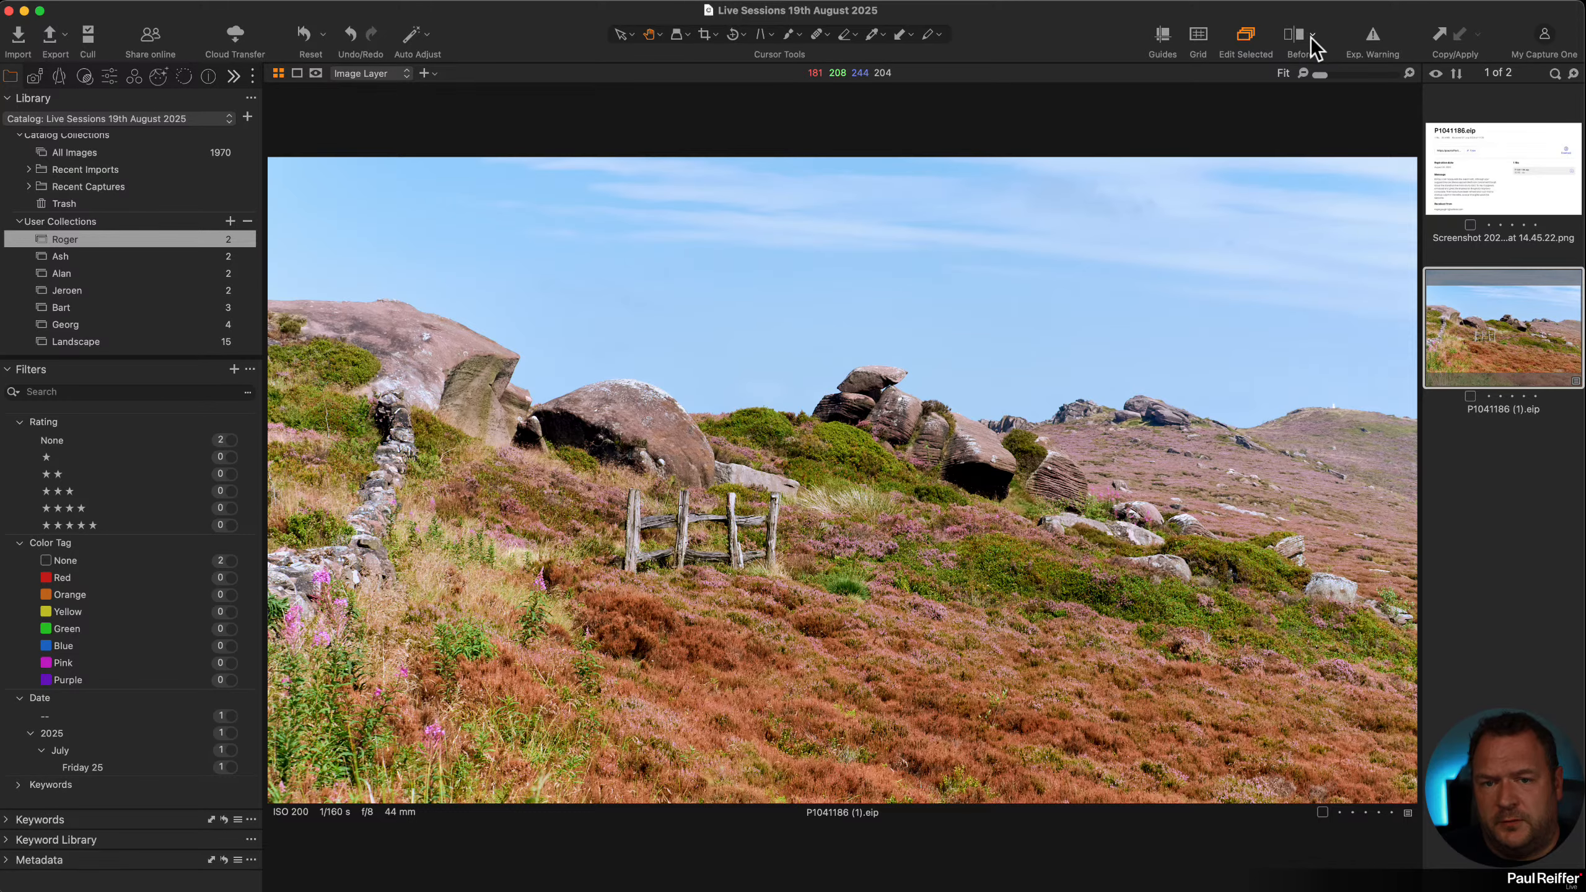
Compare the photo with its original in the split Before/After view, moving the divider until only the unedited version shows
click(1311, 38)
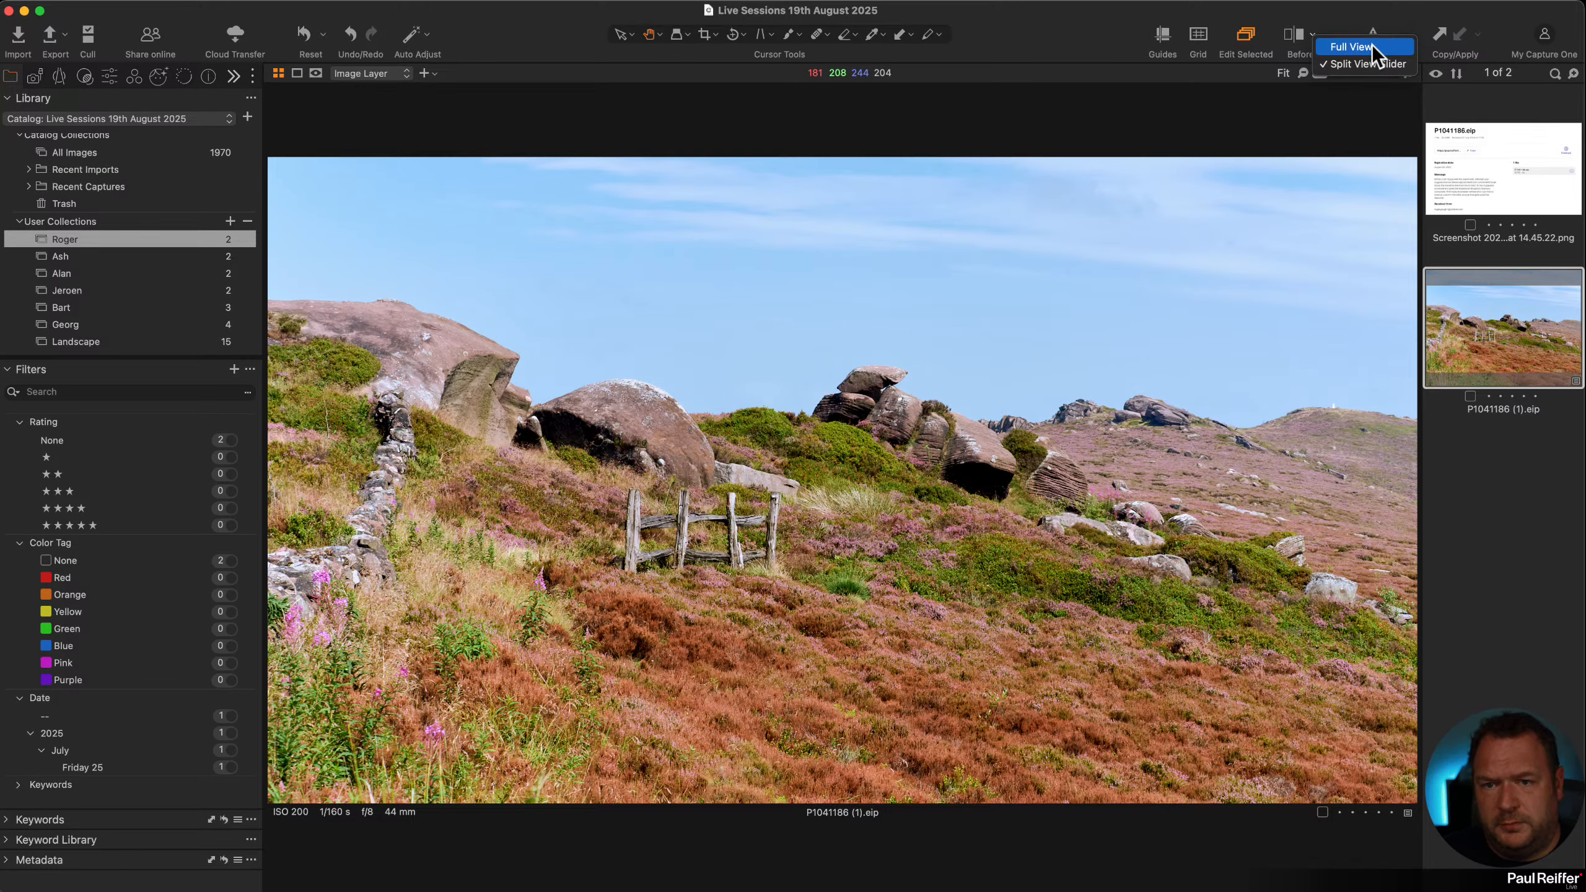
click(1088, 25)
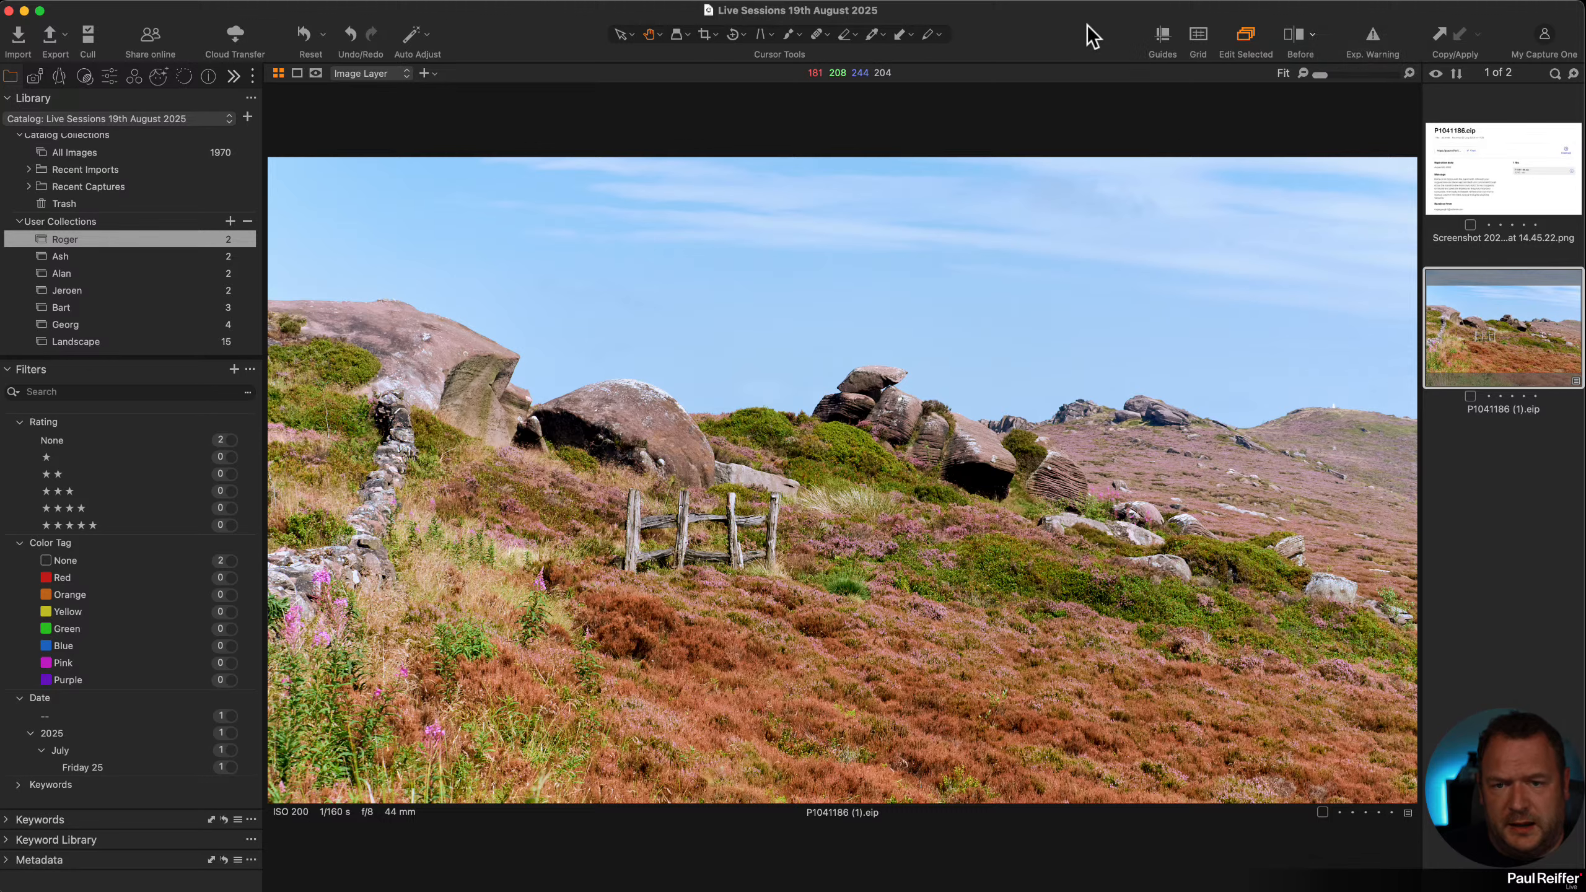
click(1296, 34)
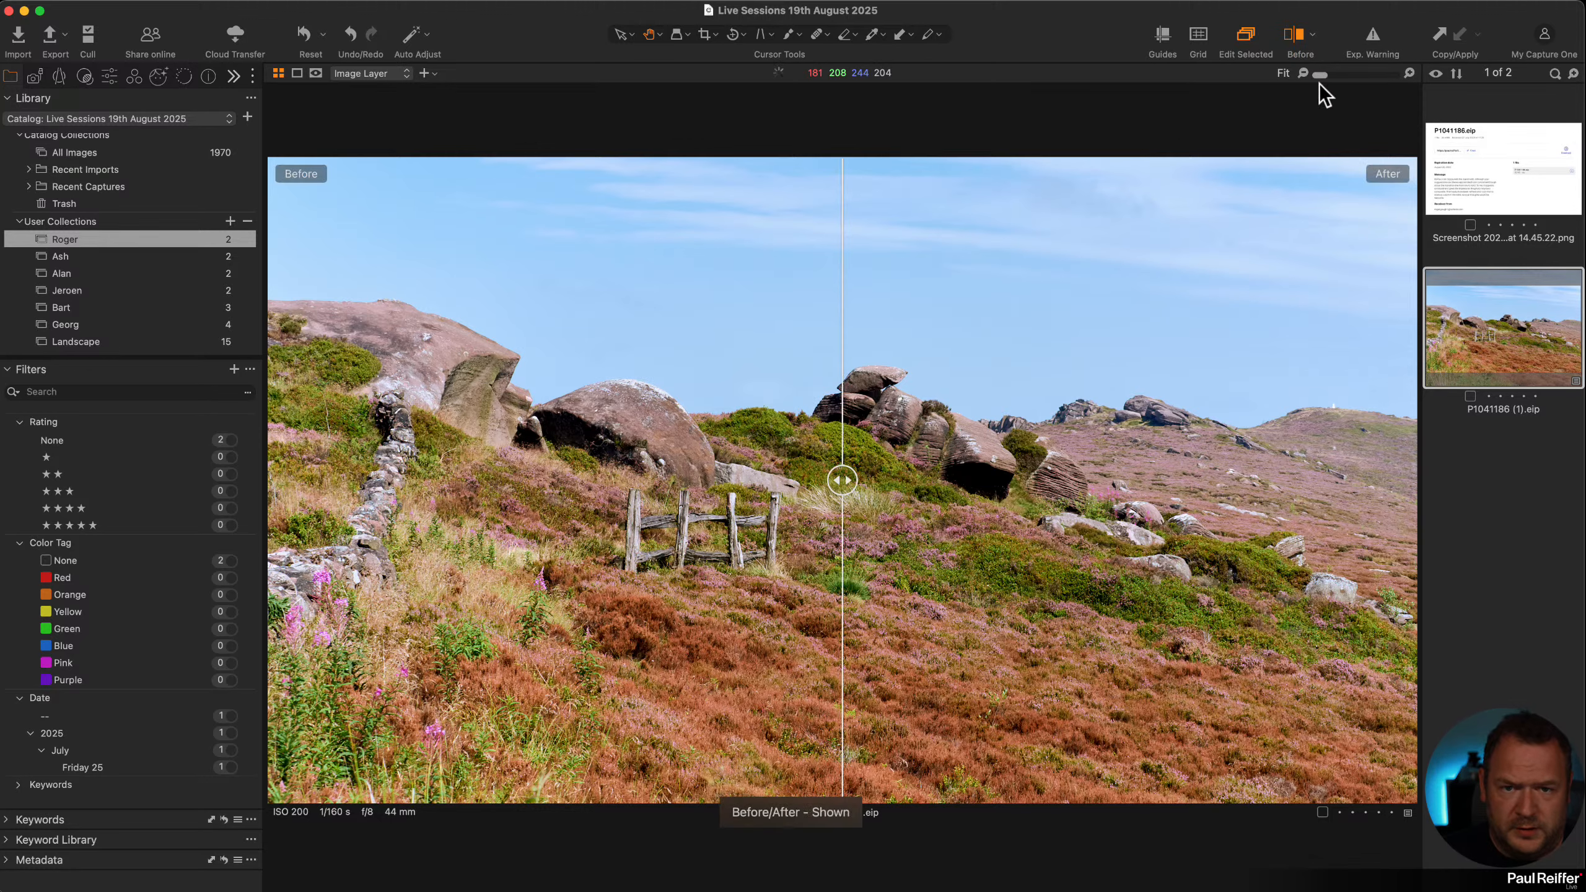
drag(843, 481, 1494, 524)
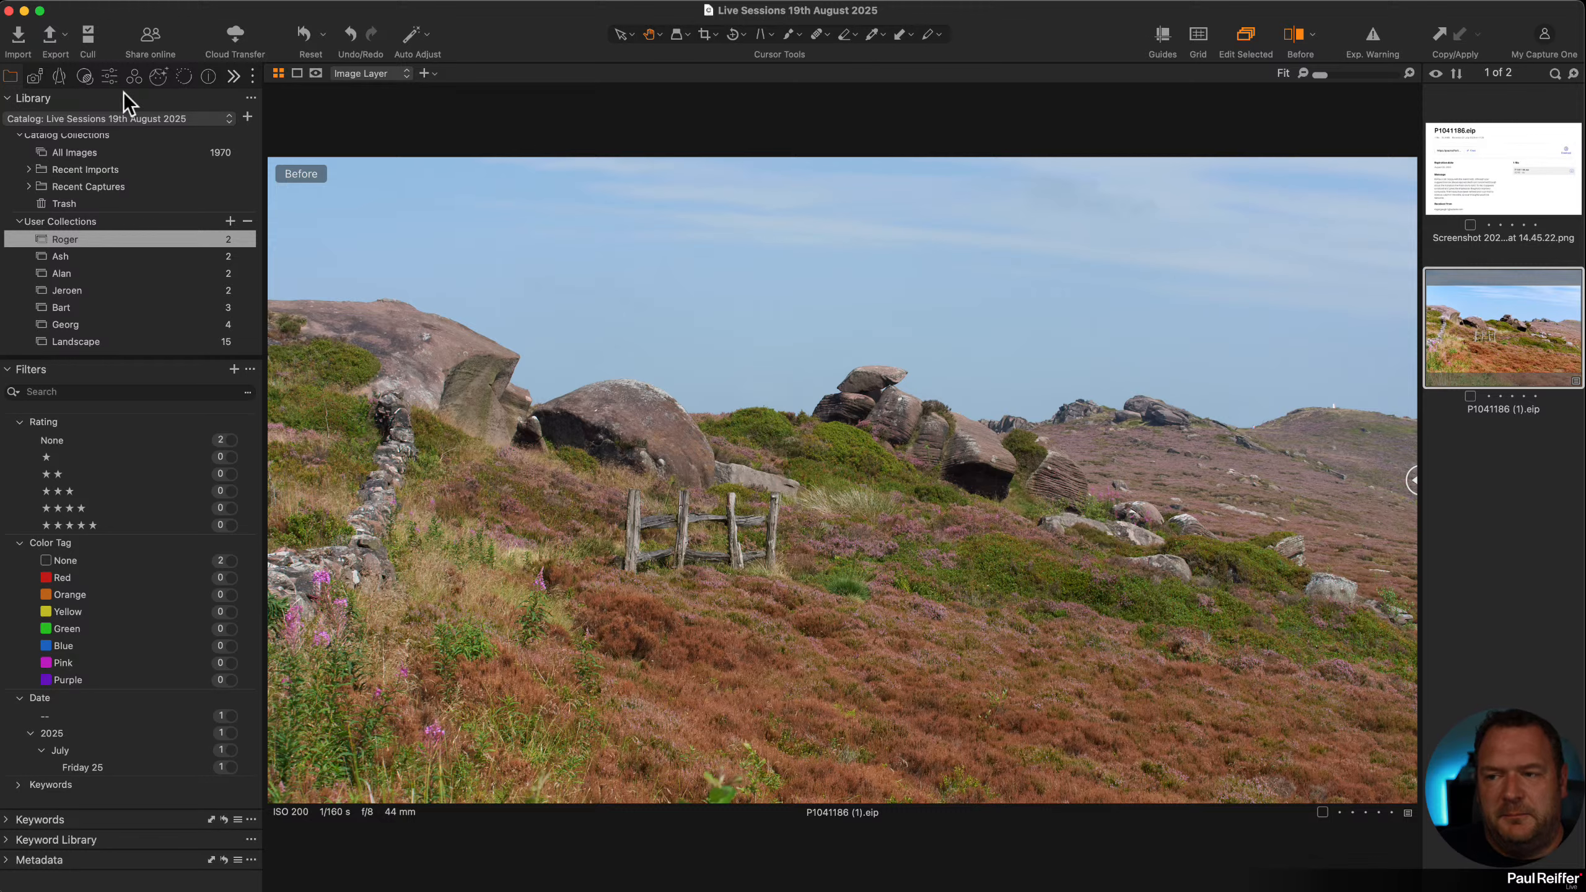
Clone the variant of P1041186 (1).eip and give the clone a red color tag
click(138, 77)
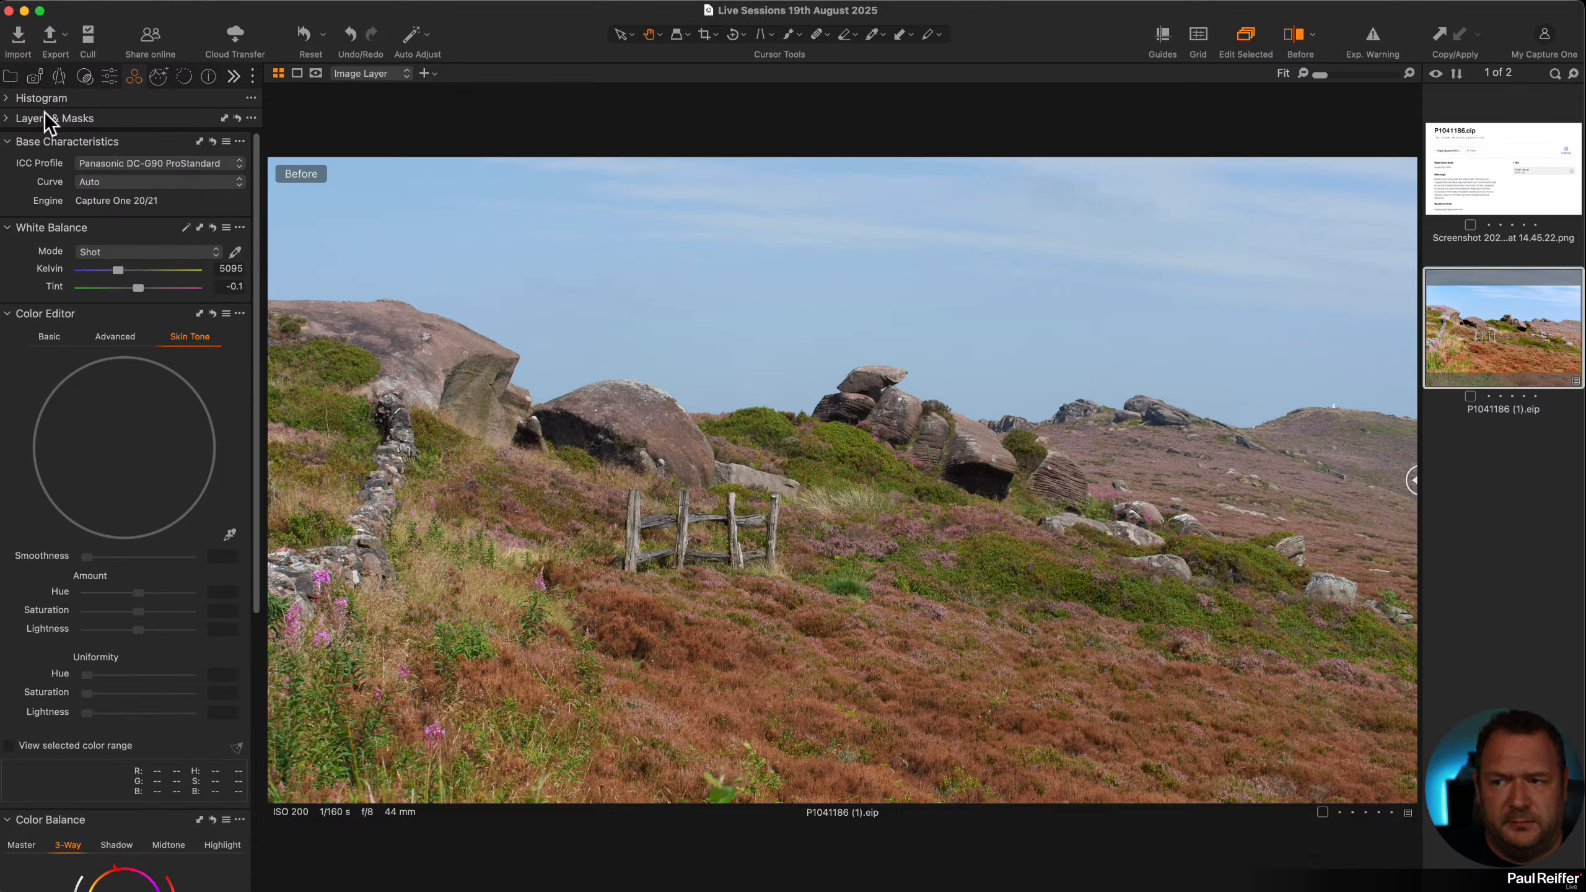
click(113, 79)
right_click(1455, 332)
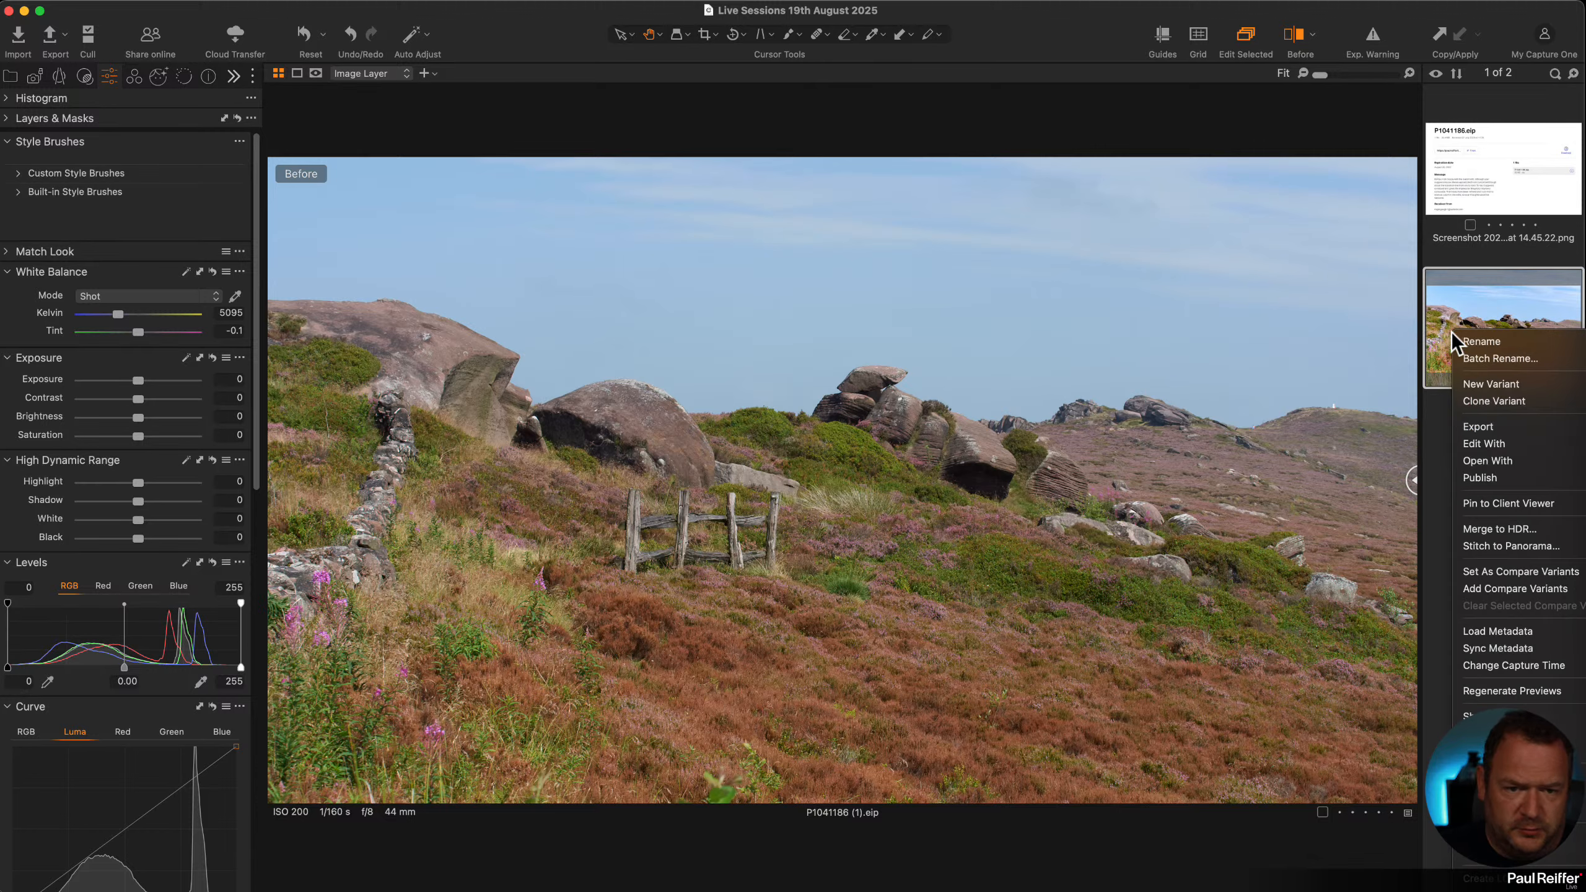
click(1511, 402)
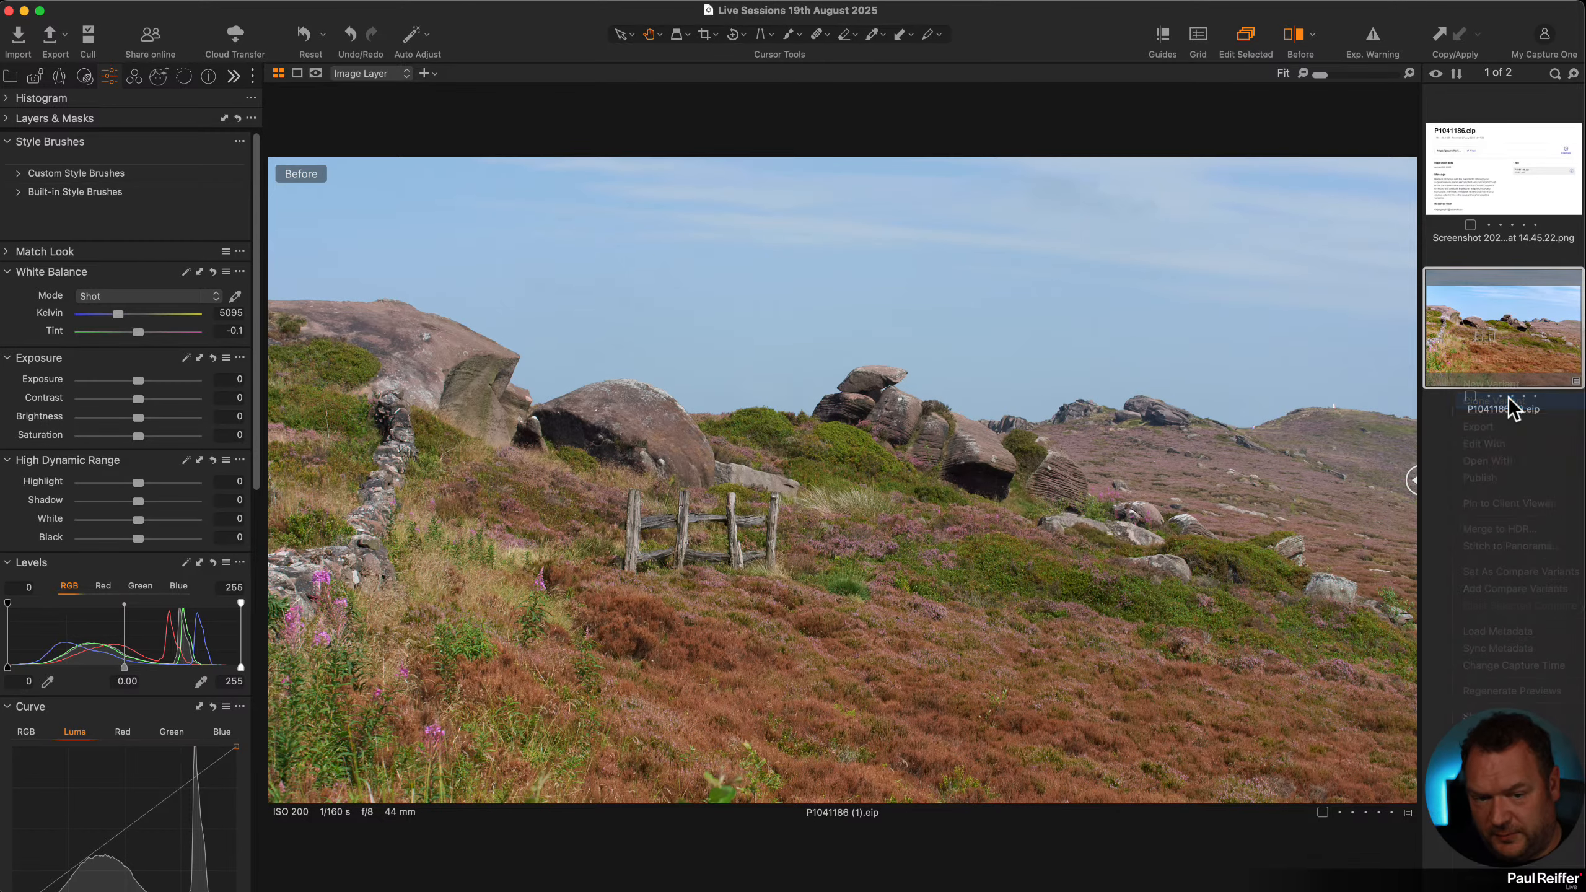
right_click(1436, 471)
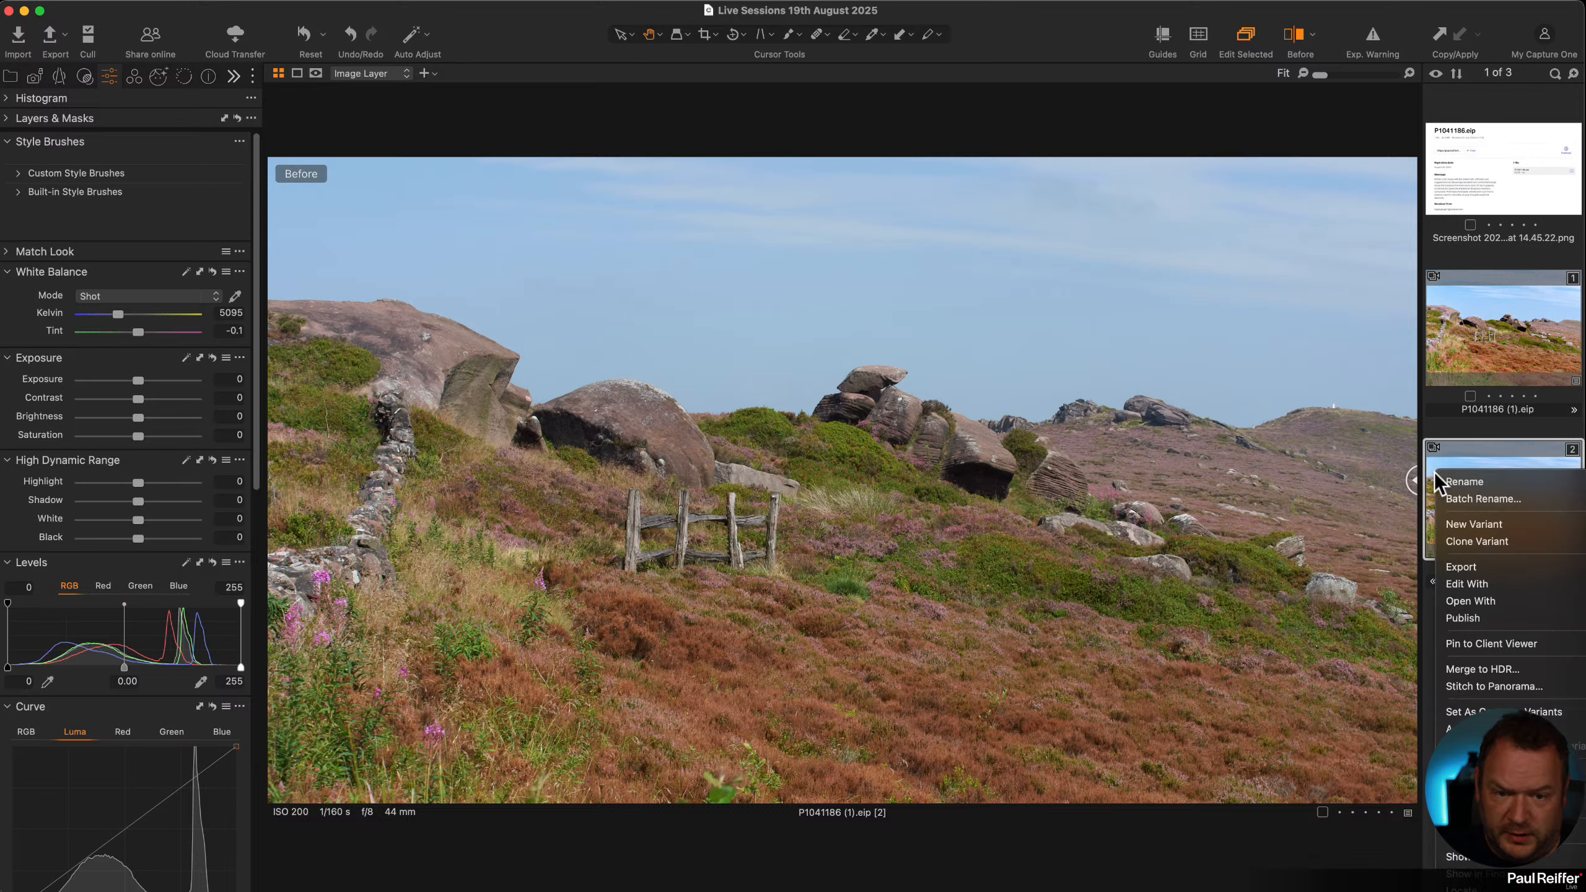
click(1454, 423)
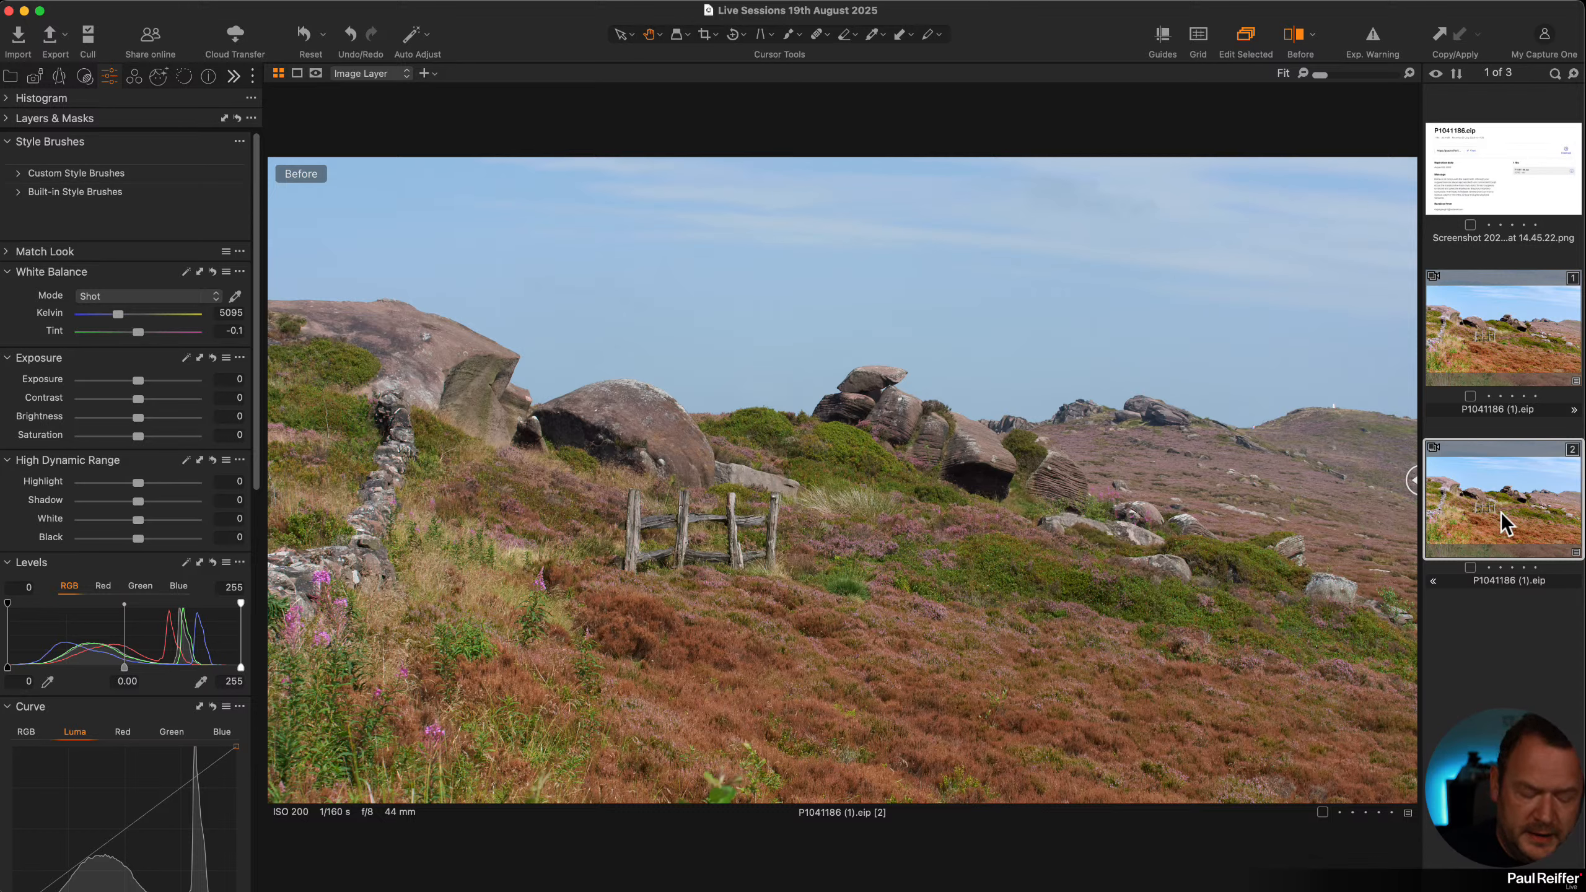
key(minus)
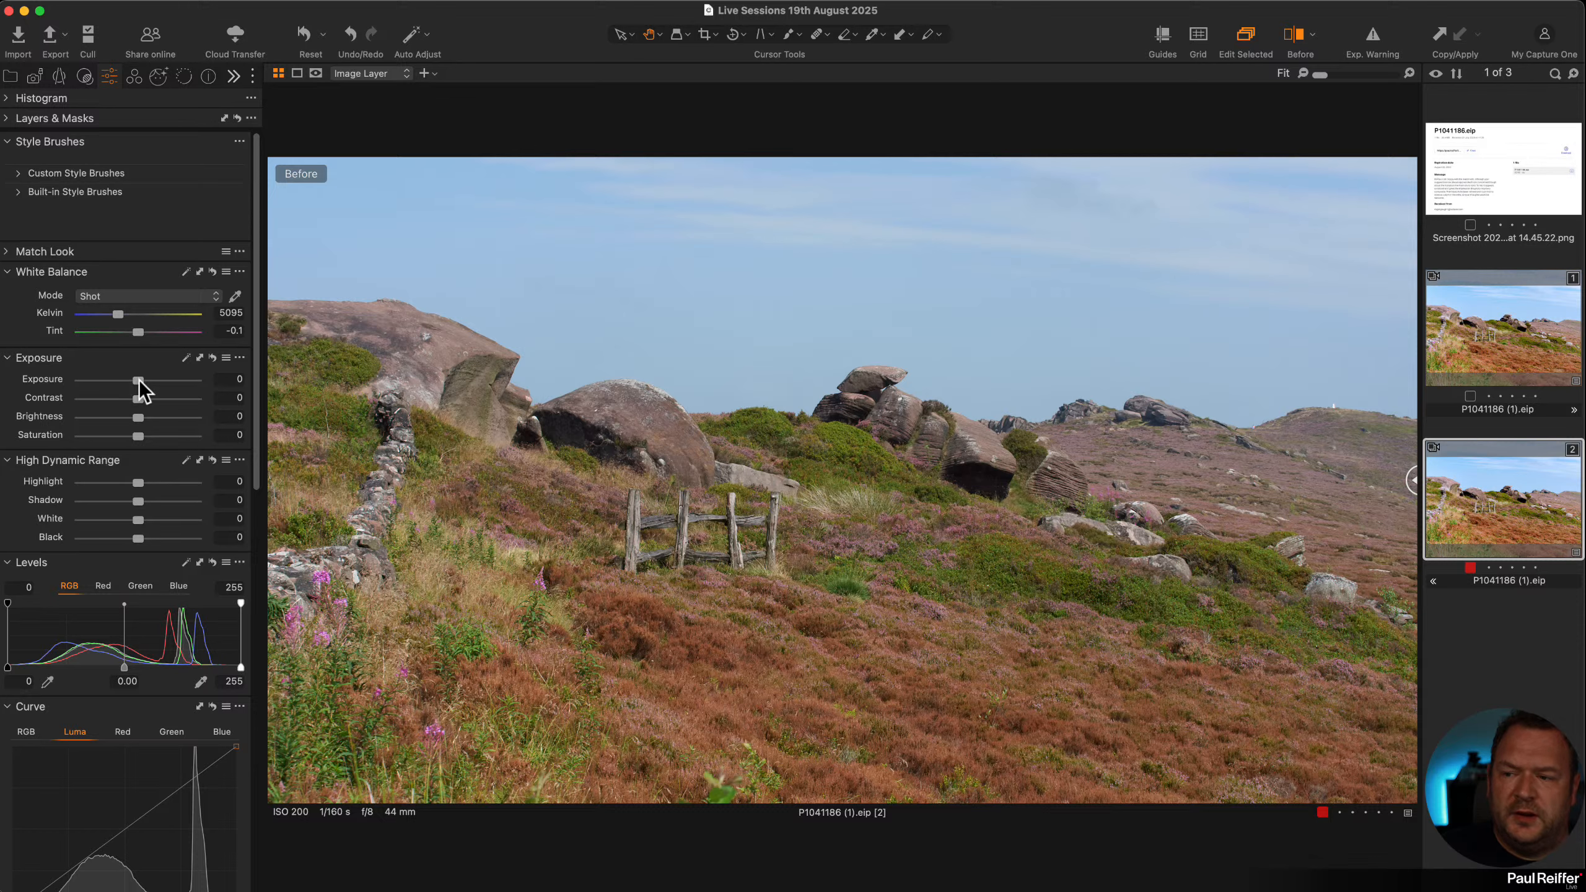
Set the red-tagged clone's exposure to -1.93, highlight to -52, white balance to 6206 Kelvin and tint to 5.7
drag(139, 381, 111, 381)
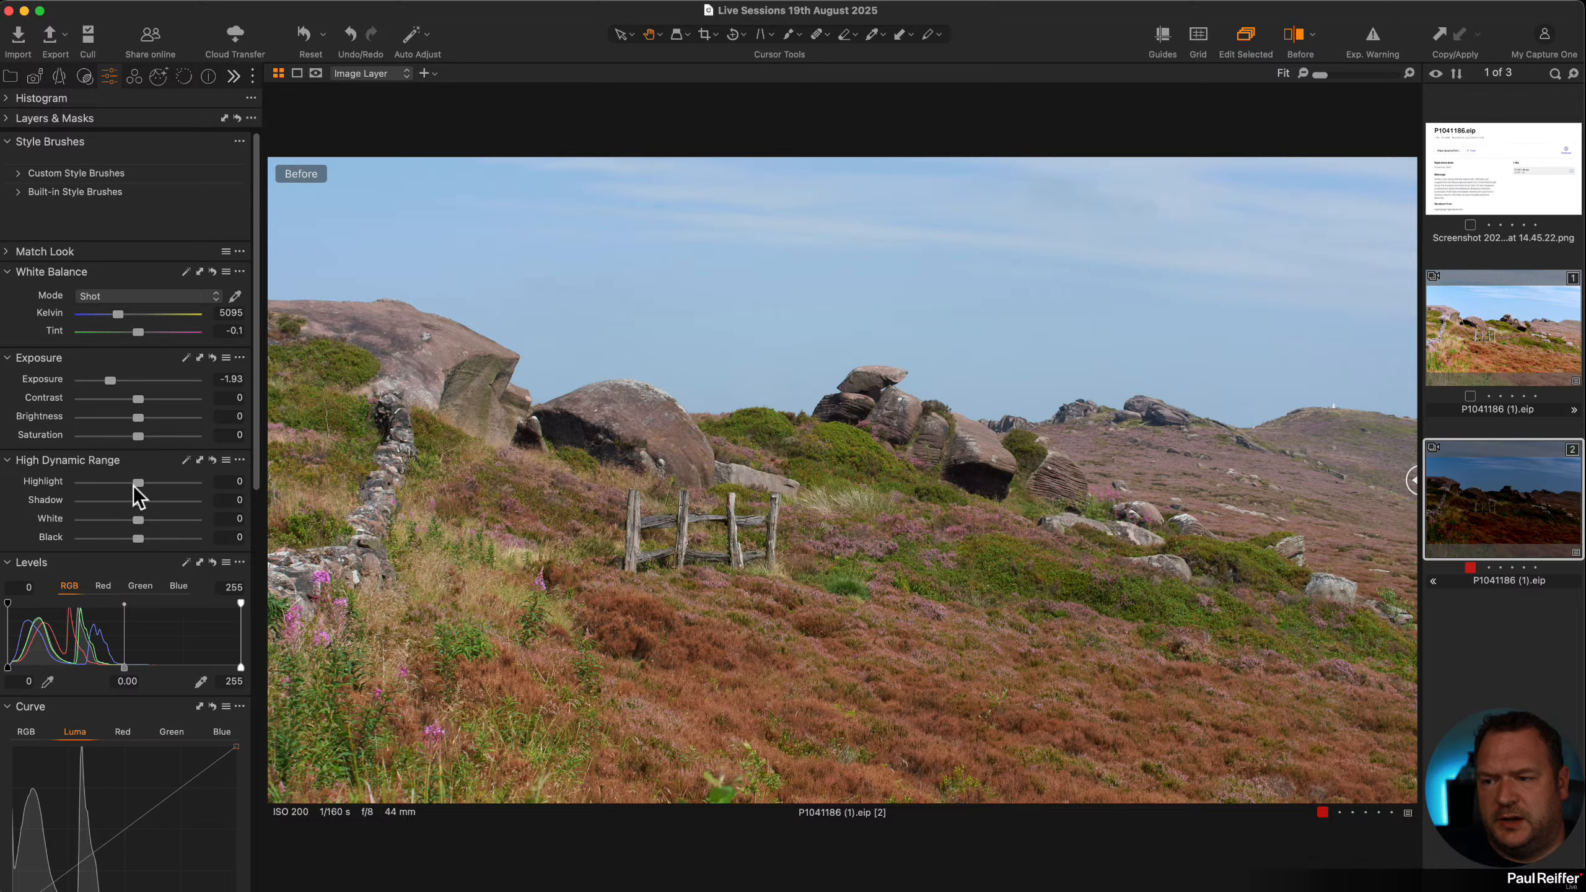
drag(134, 484, 108, 485)
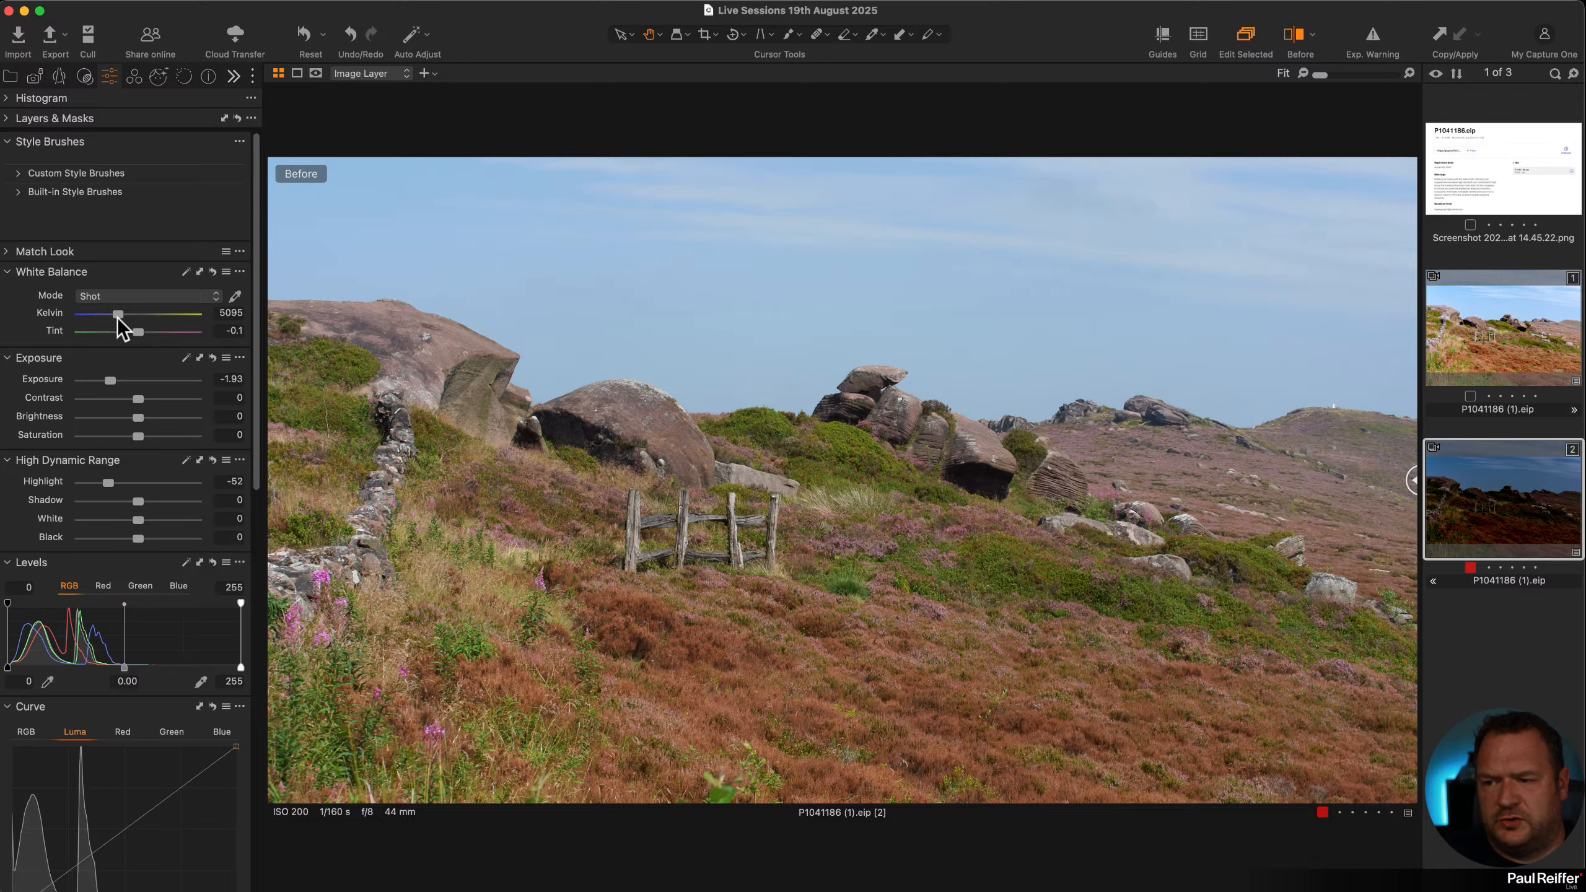
drag(118, 314, 144, 333)
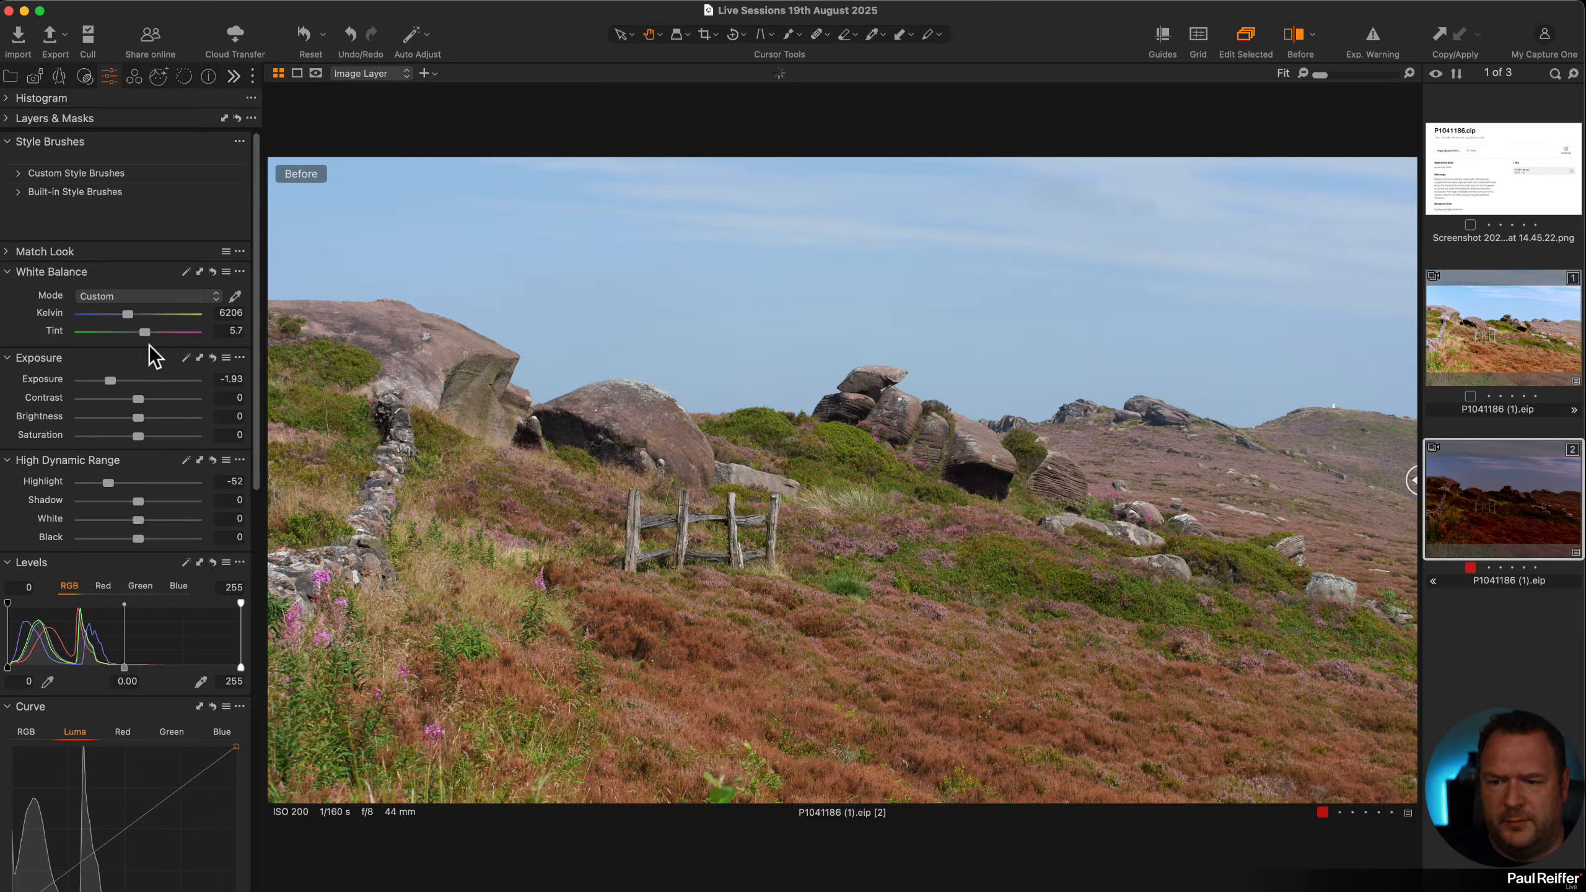
Set the red-tagged clone's base curve to Linear Response
click(134, 76)
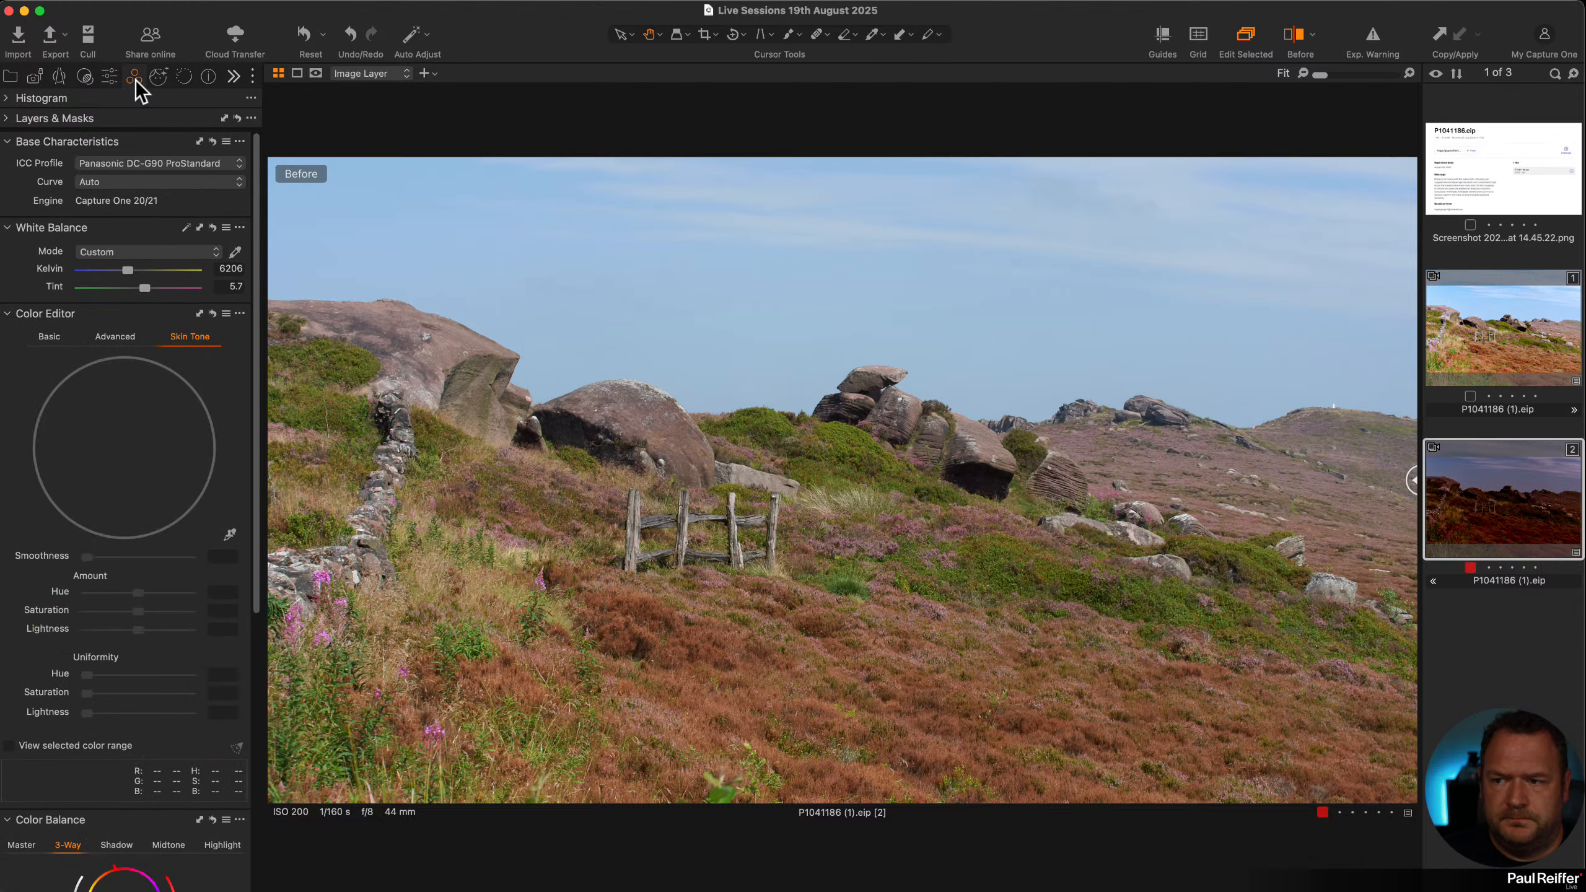
click(136, 181)
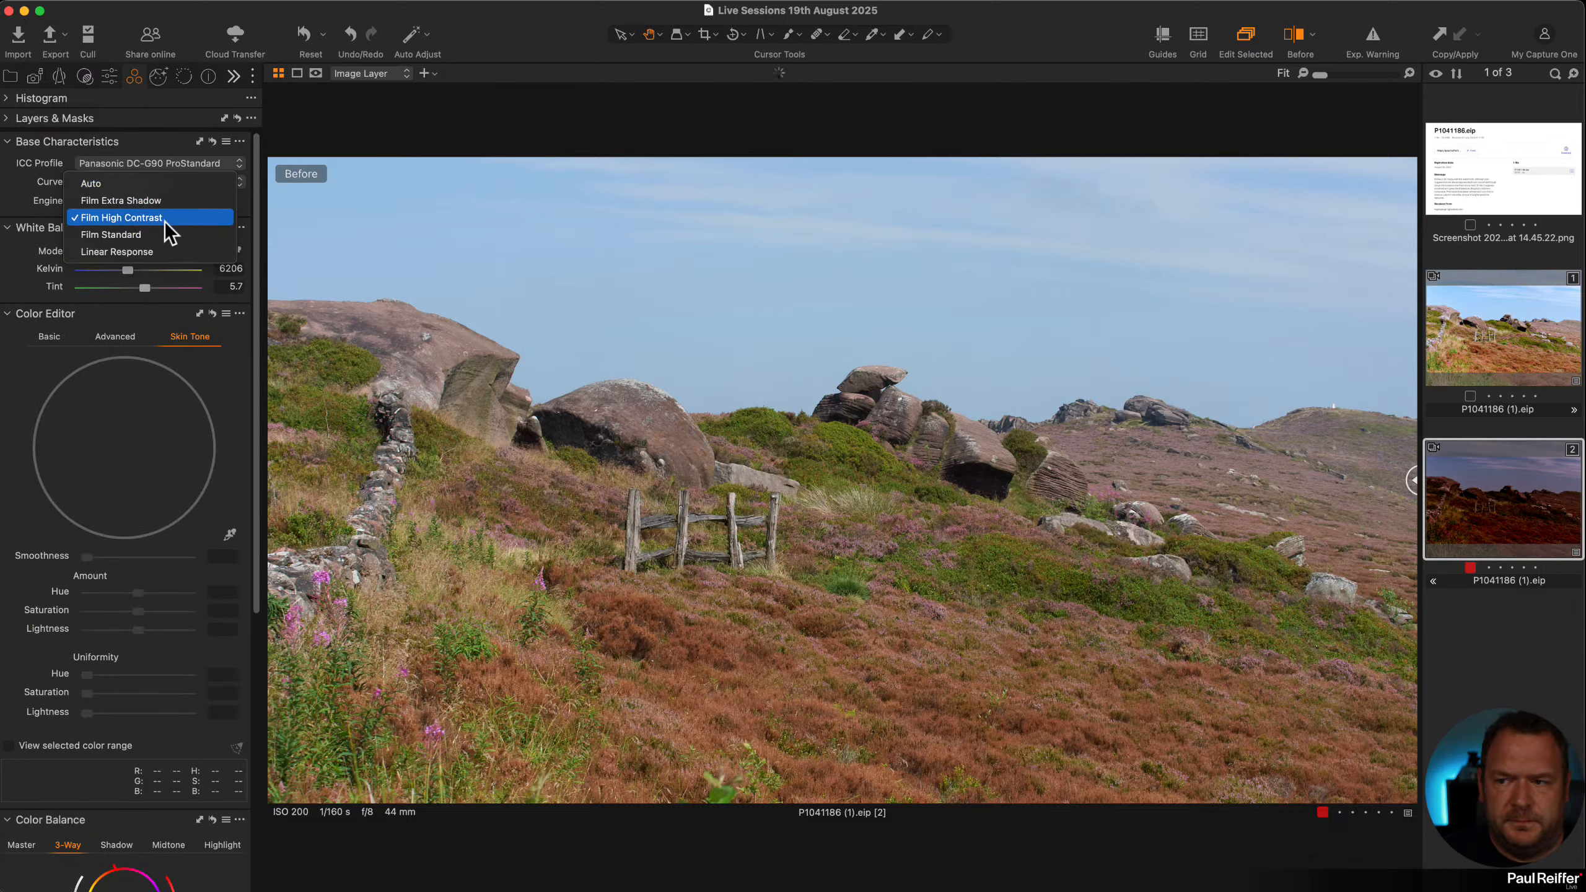
click(157, 251)
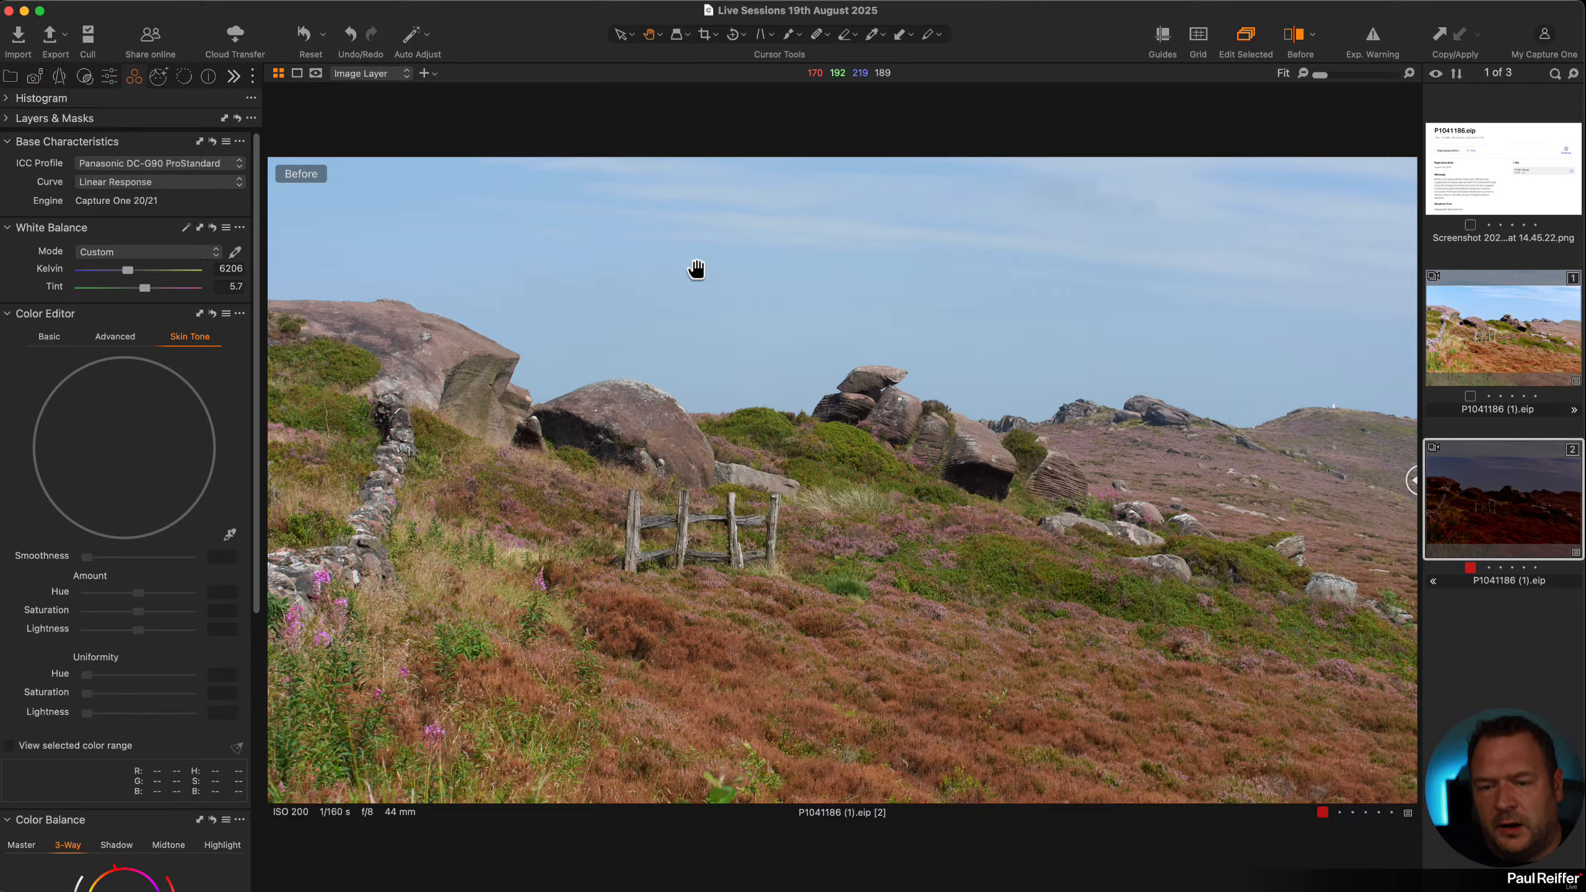
Compare the darkened clone with its original using the Before/After divider, then turn the comparison off
drag(1411, 485, 527, 552)
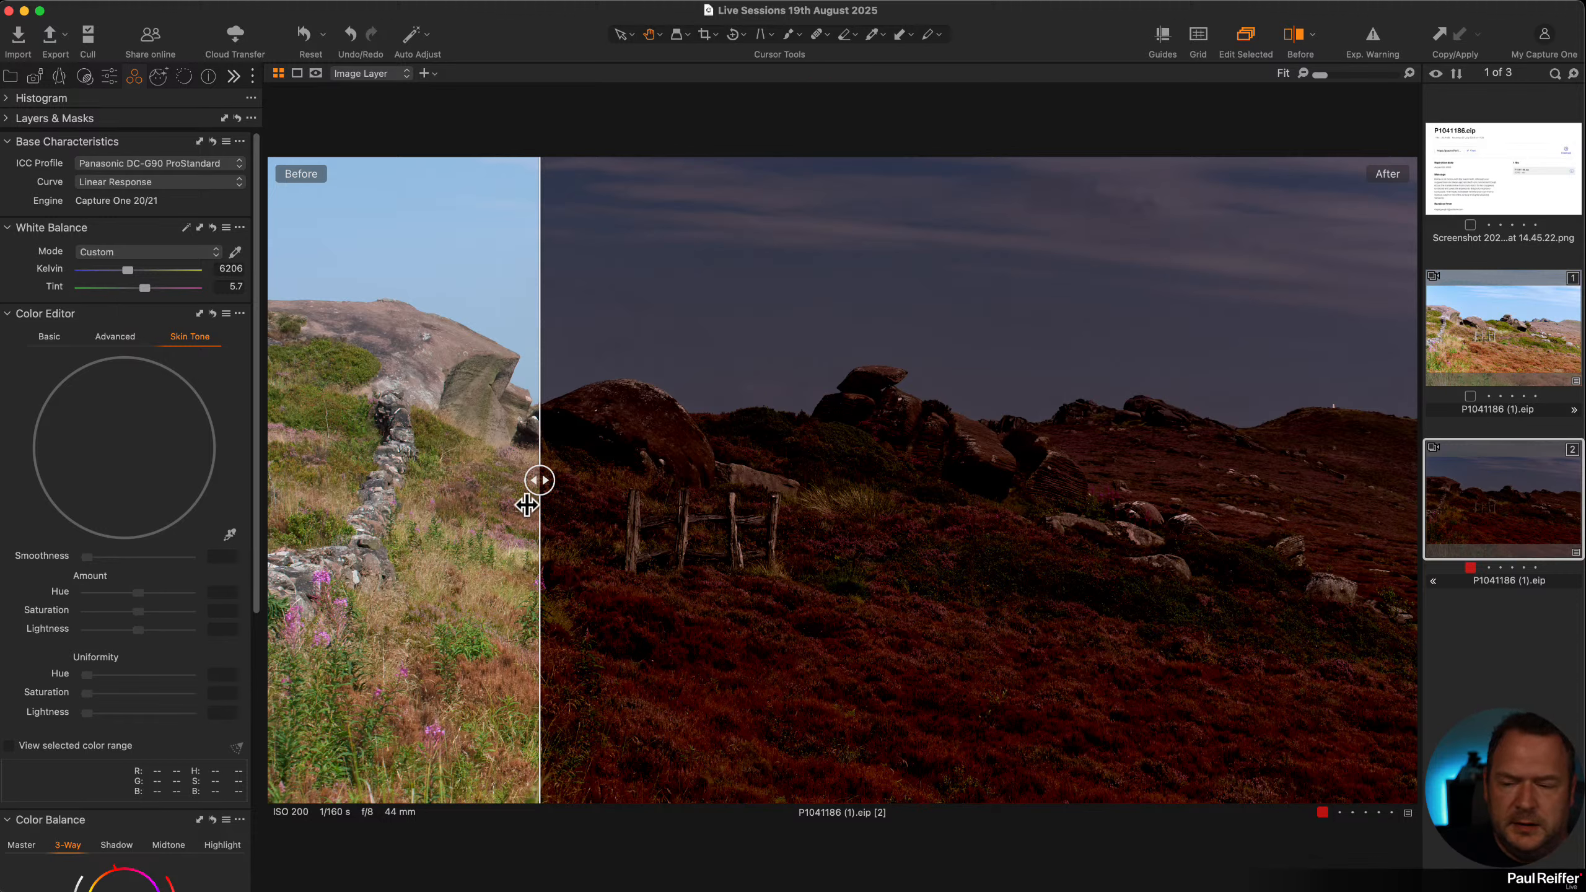
drag(539, 479, 788, 577)
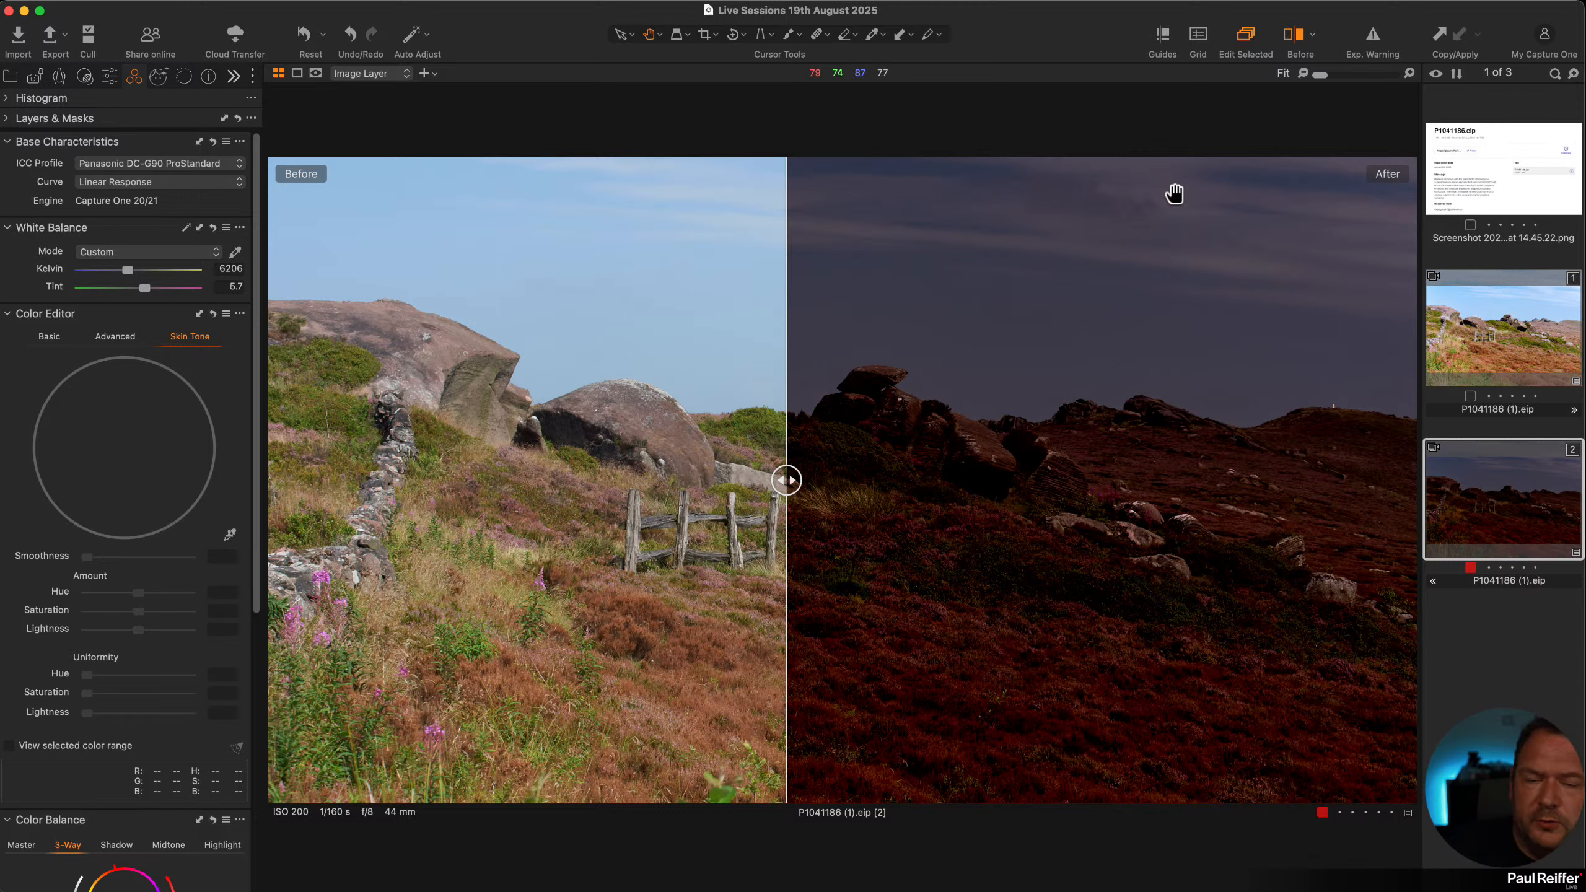
click(1294, 35)
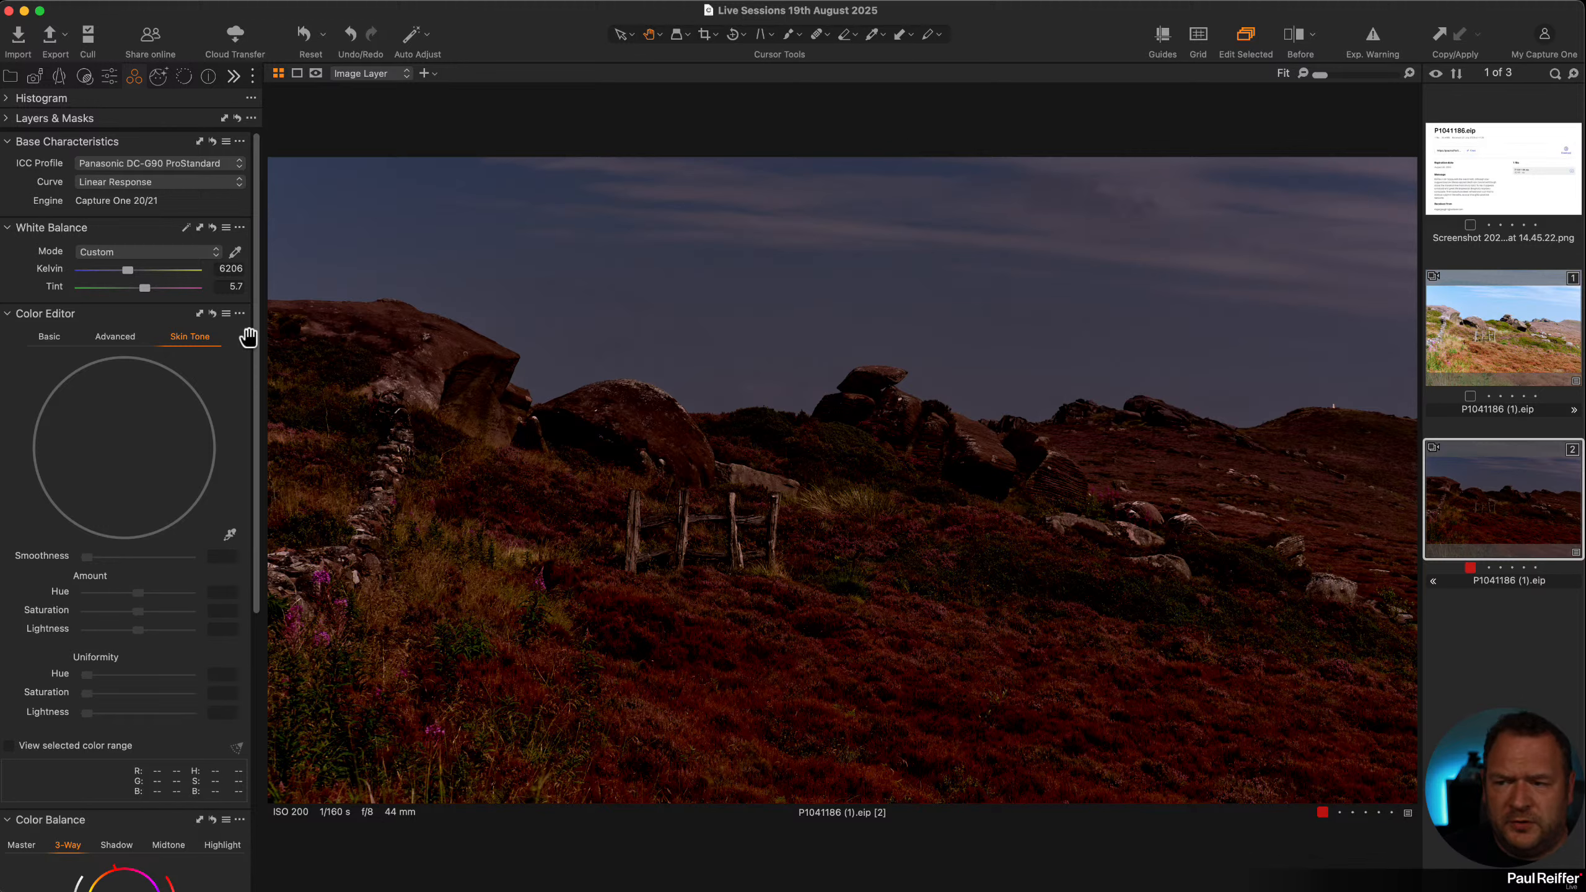
Set the clone's white balance to 7130 Kelvin and tint to 8.1, then check it in the Before/After comparison
drag(145, 288, 137, 272)
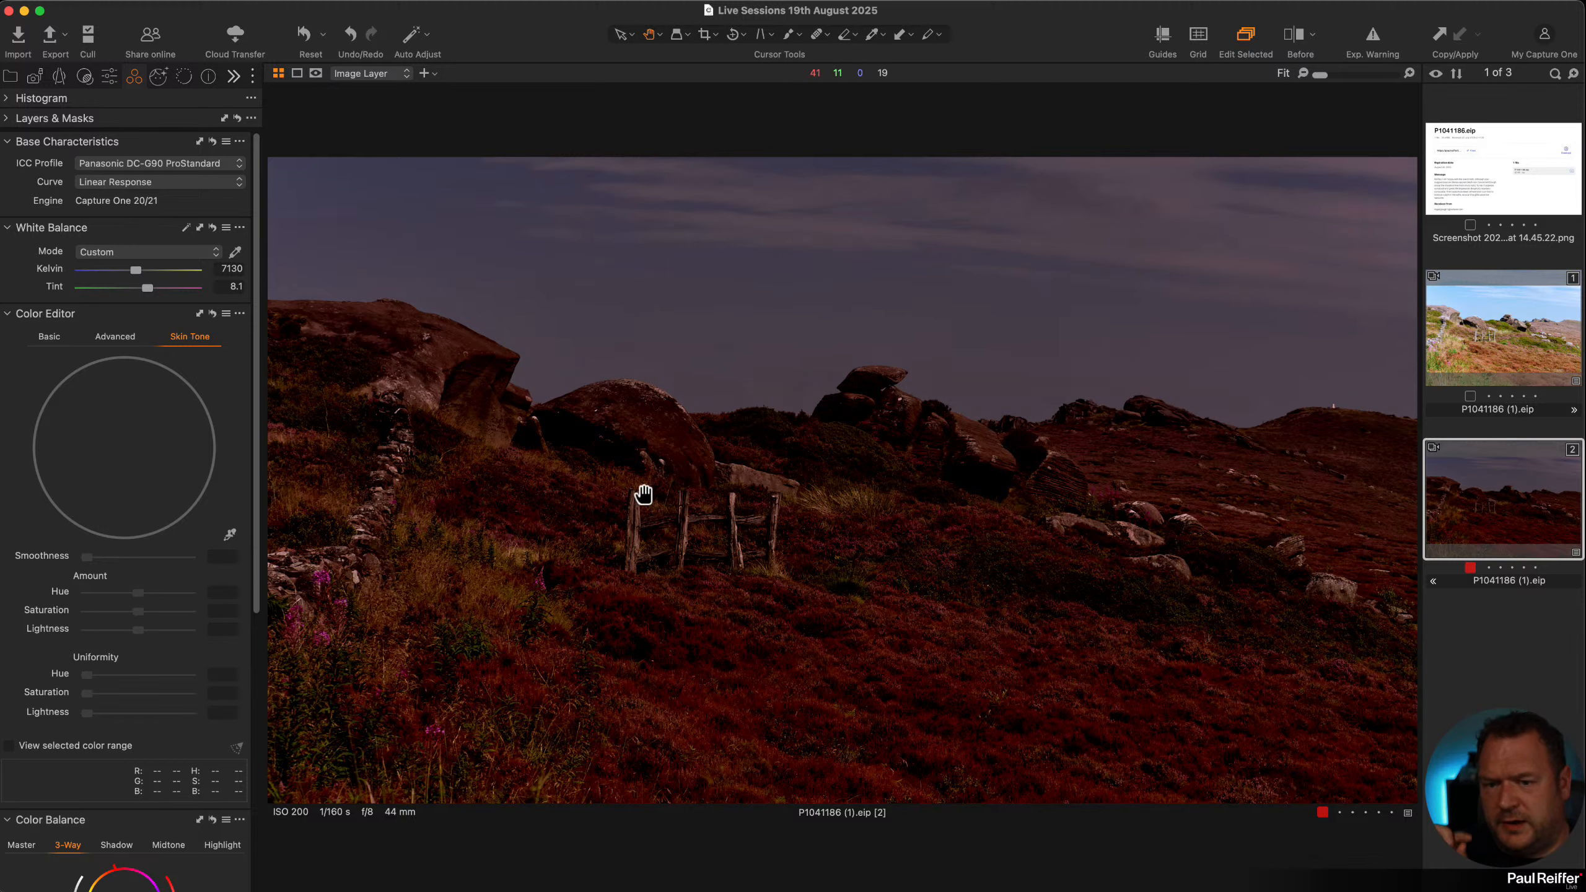
click(1292, 44)
drag(844, 476, 1247, 525)
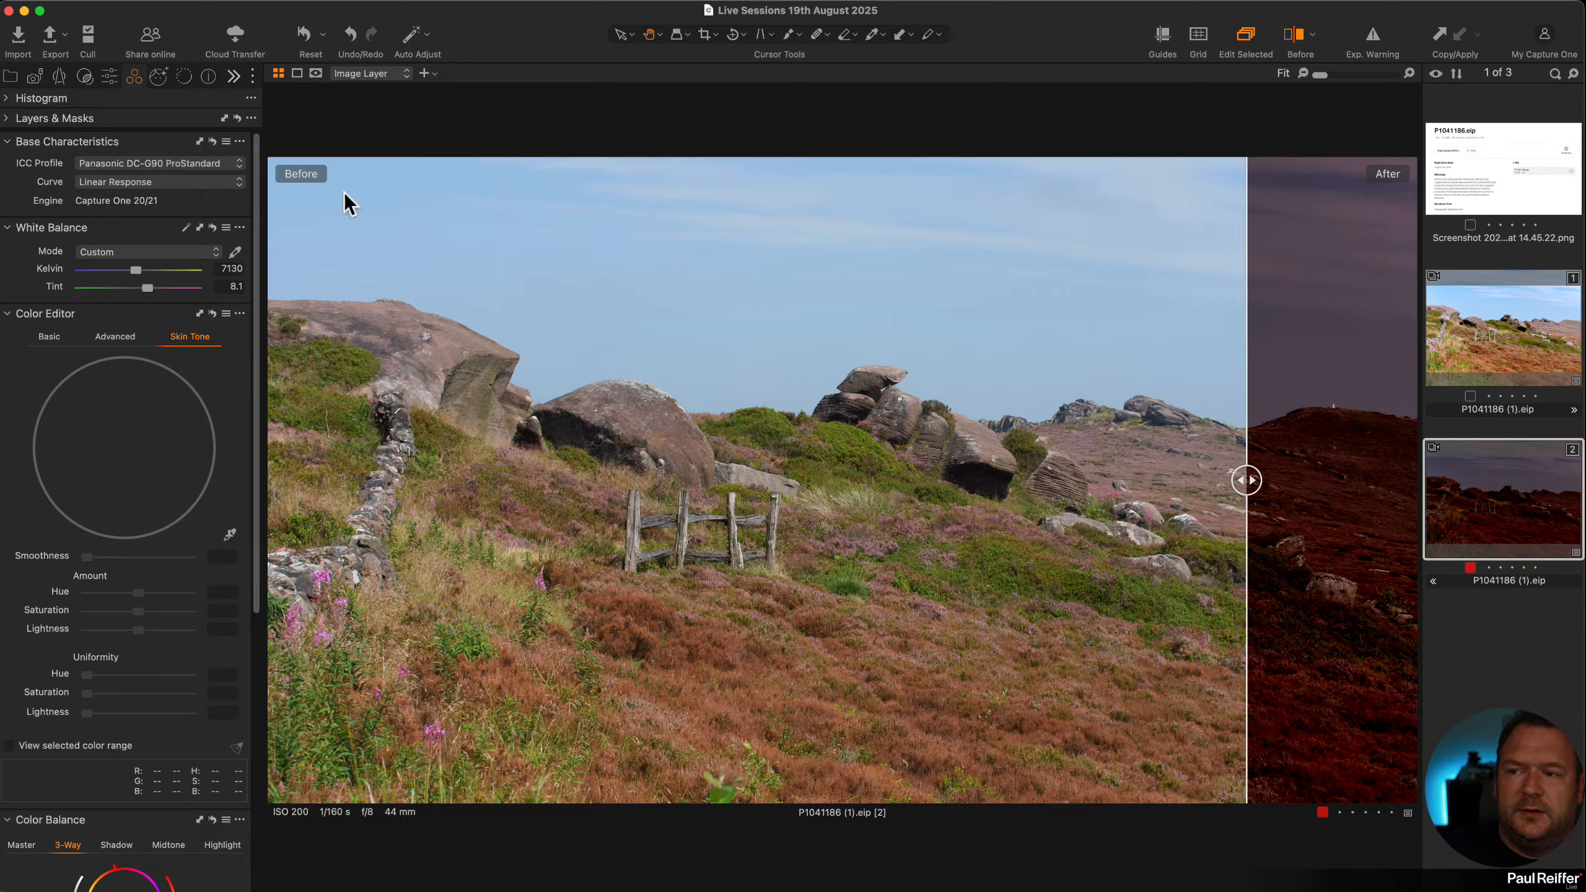
click(1292, 38)
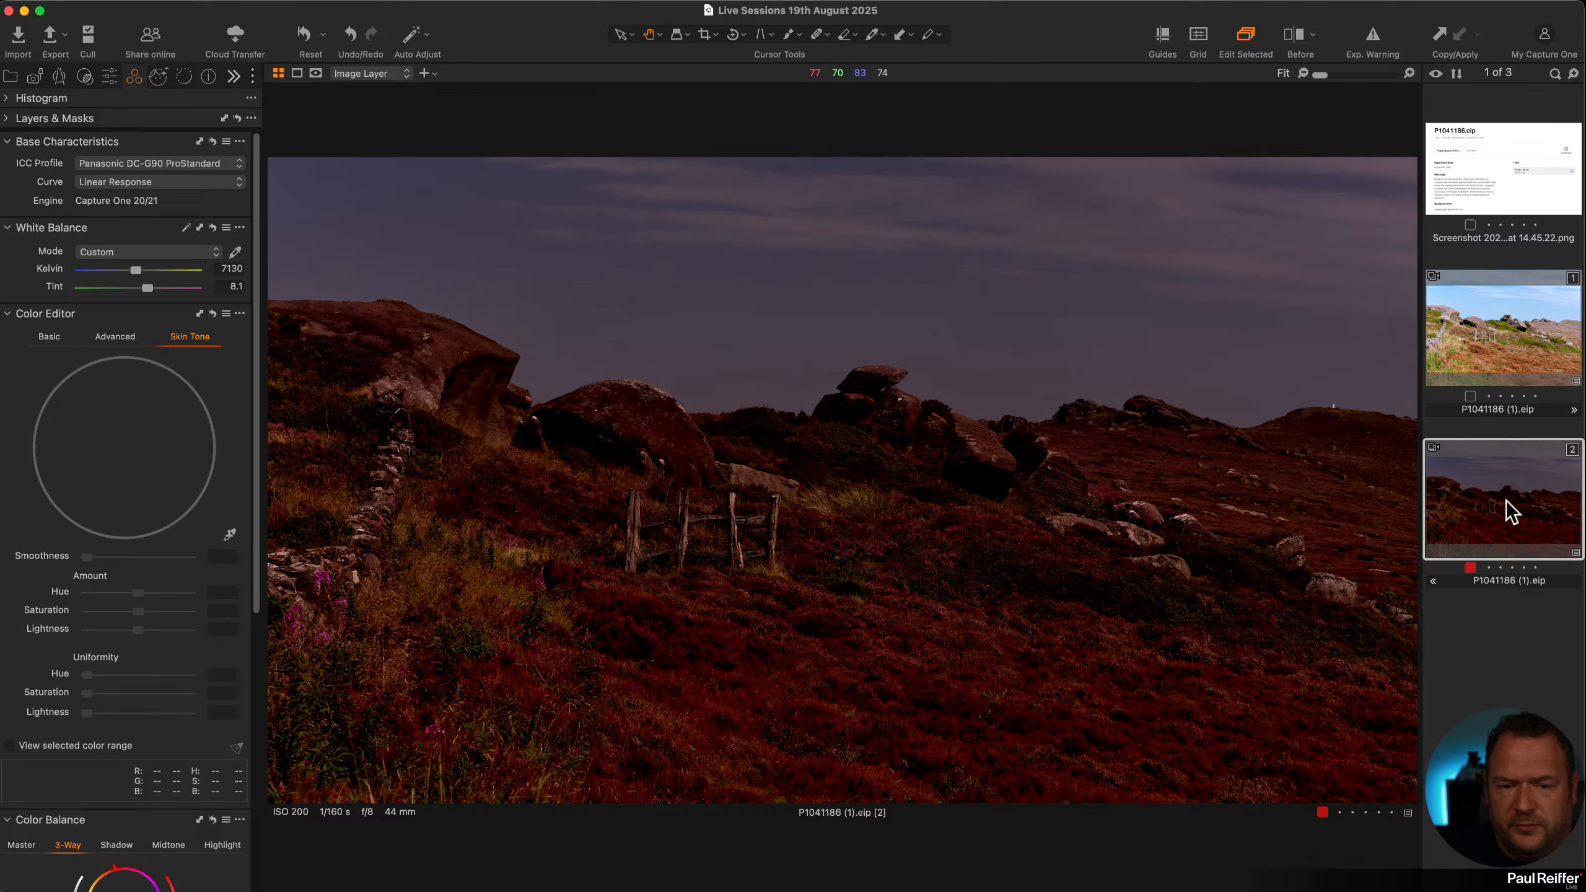
Delete the darkened red-tagged clone and make a fresh clone of the original variant of P1041186 (1).eip
key(Delete)
right_click(1495, 331)
click(1536, 396)
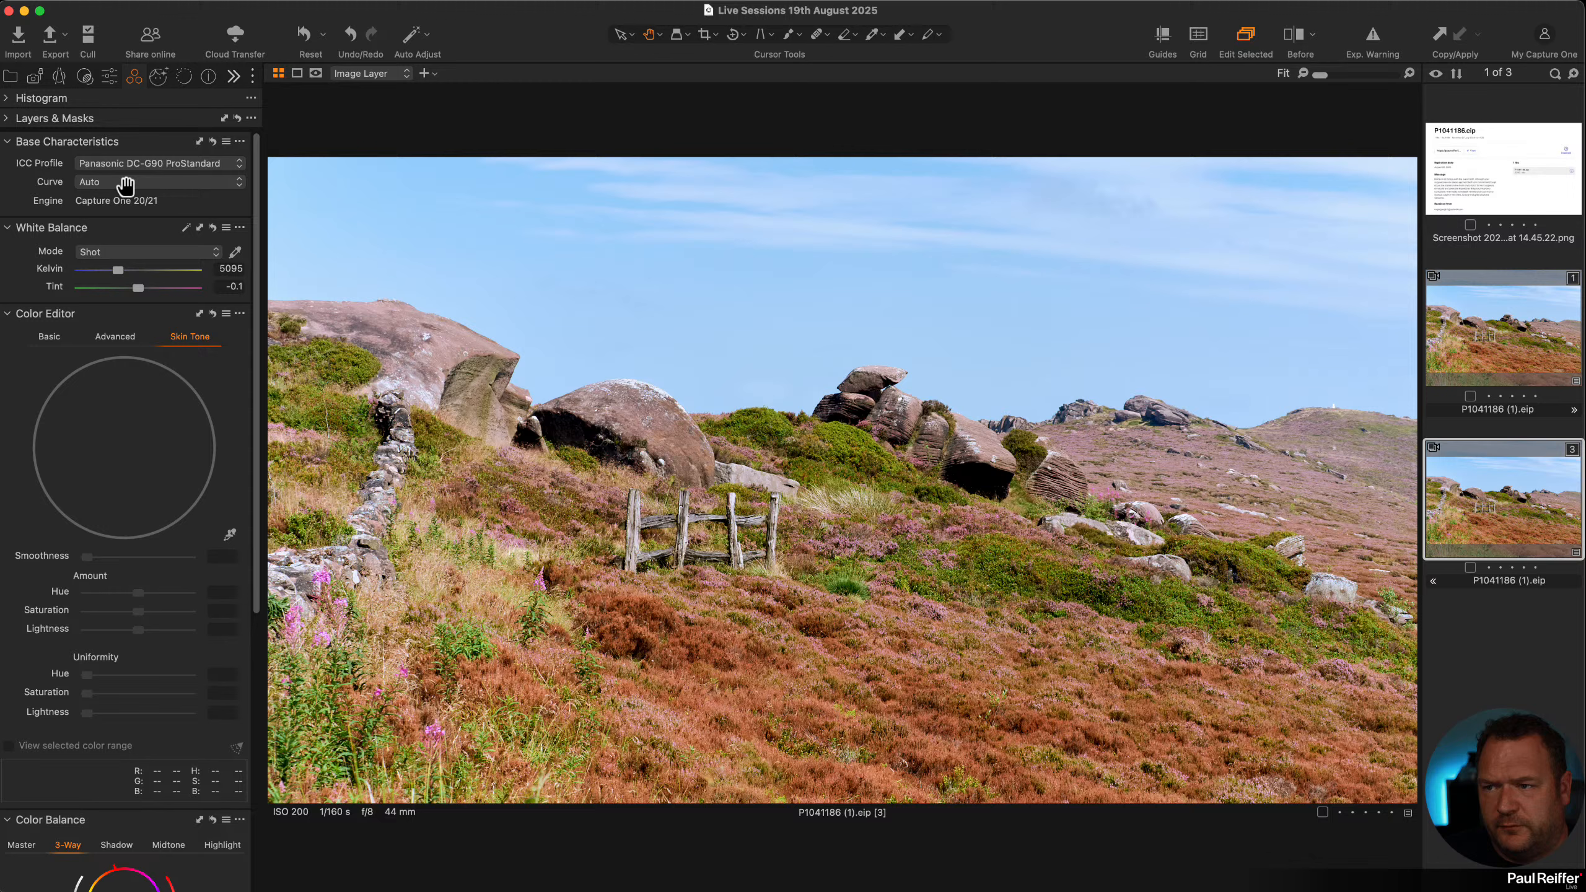
Expand Histogram and Layers & Masks among the color and exposure tools, and Layers & Masks among the detail tools
click(9, 119)
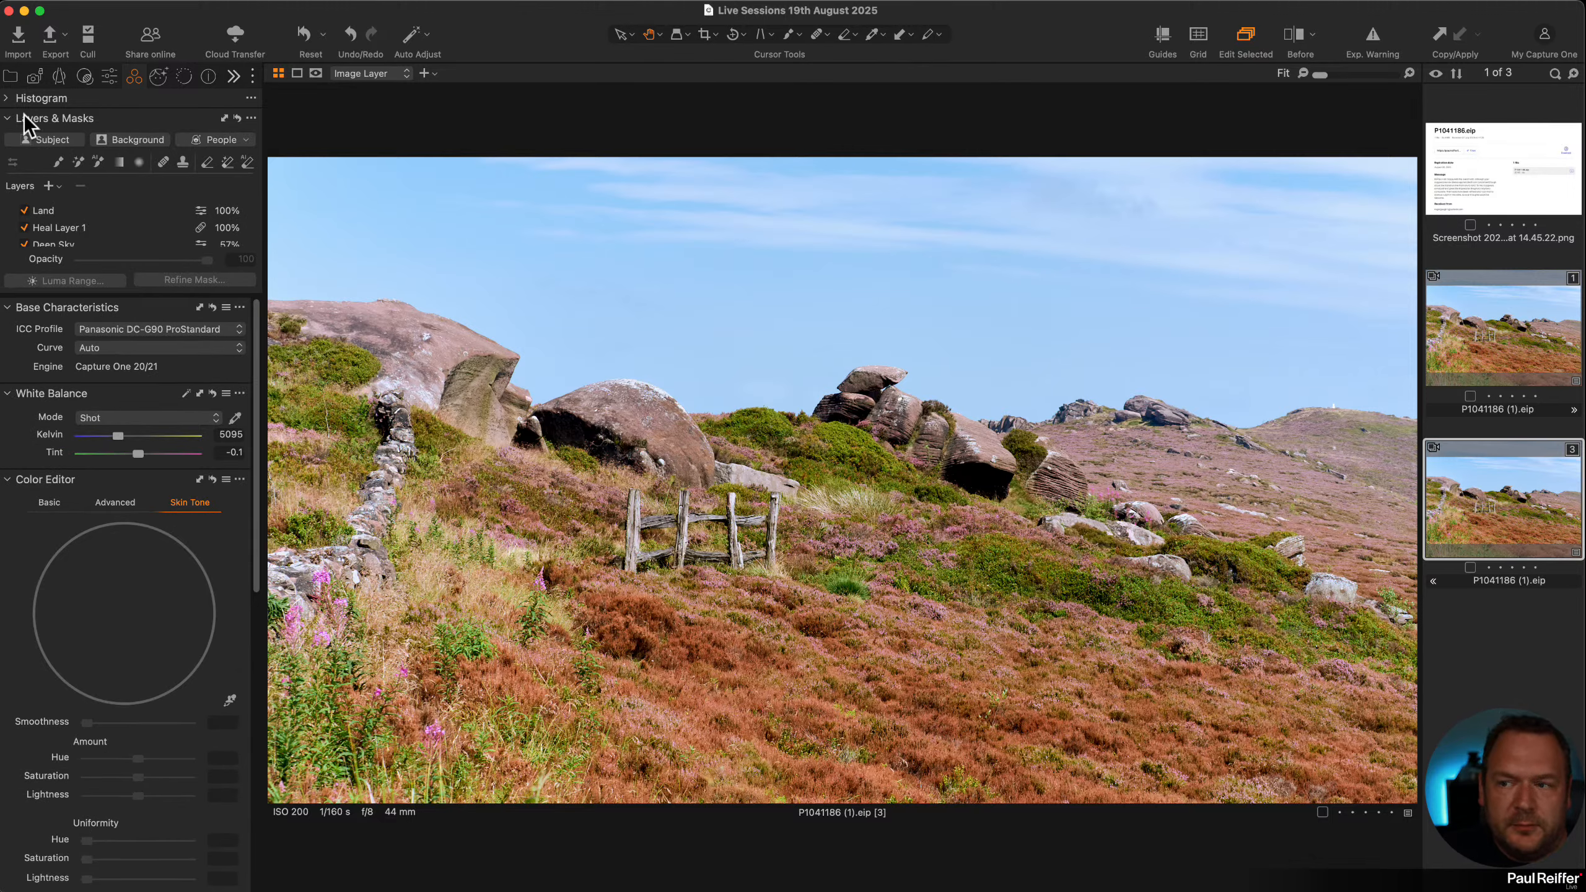
click(10, 98)
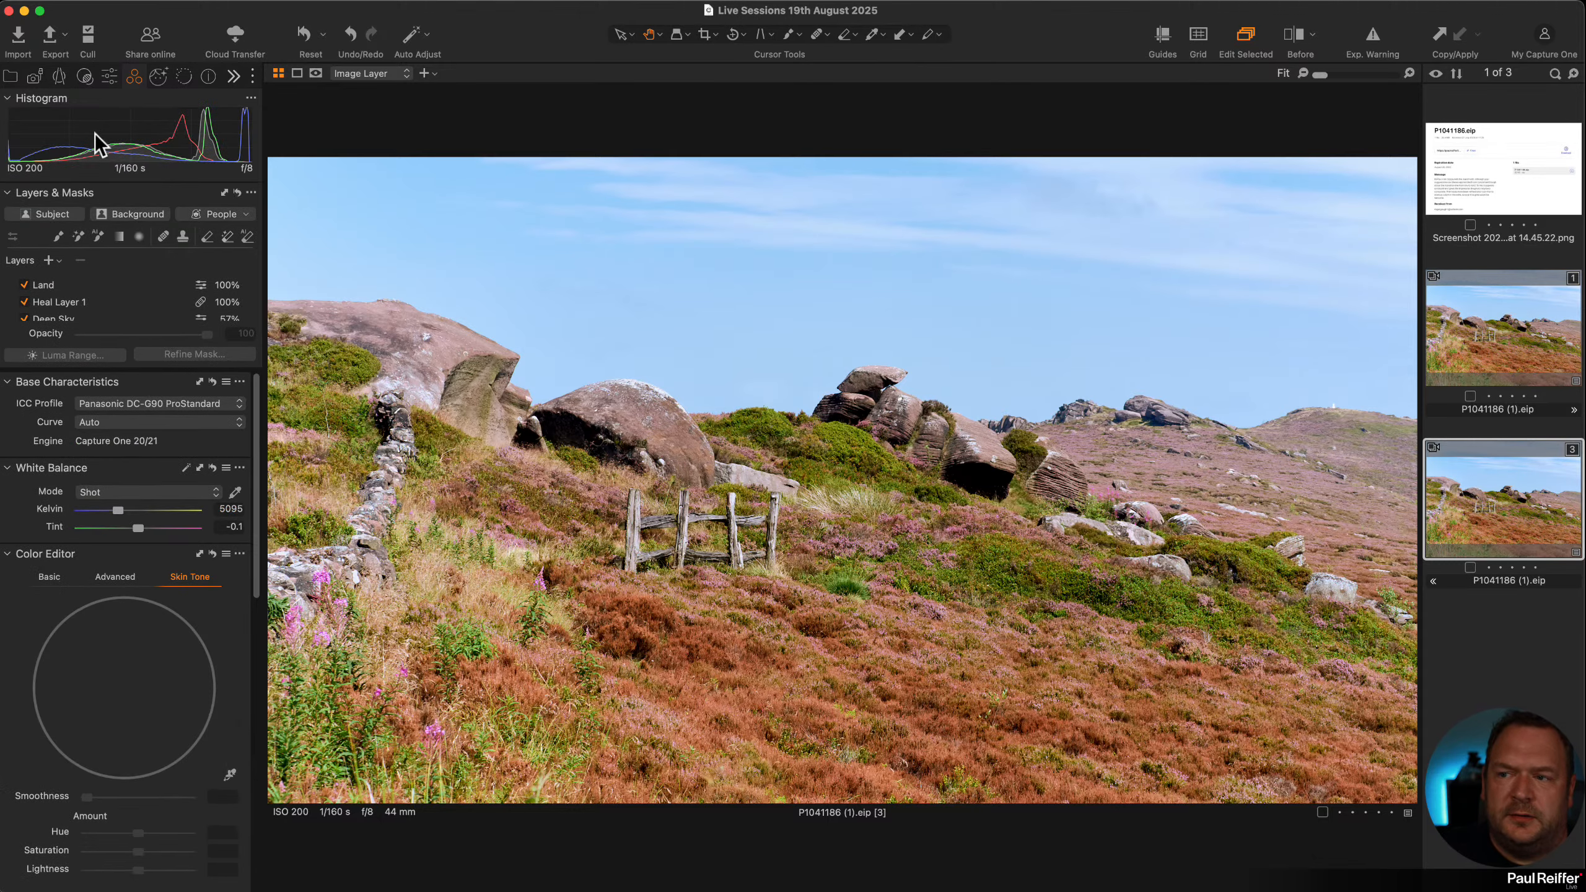
click(109, 76)
click(12, 120)
click(8, 99)
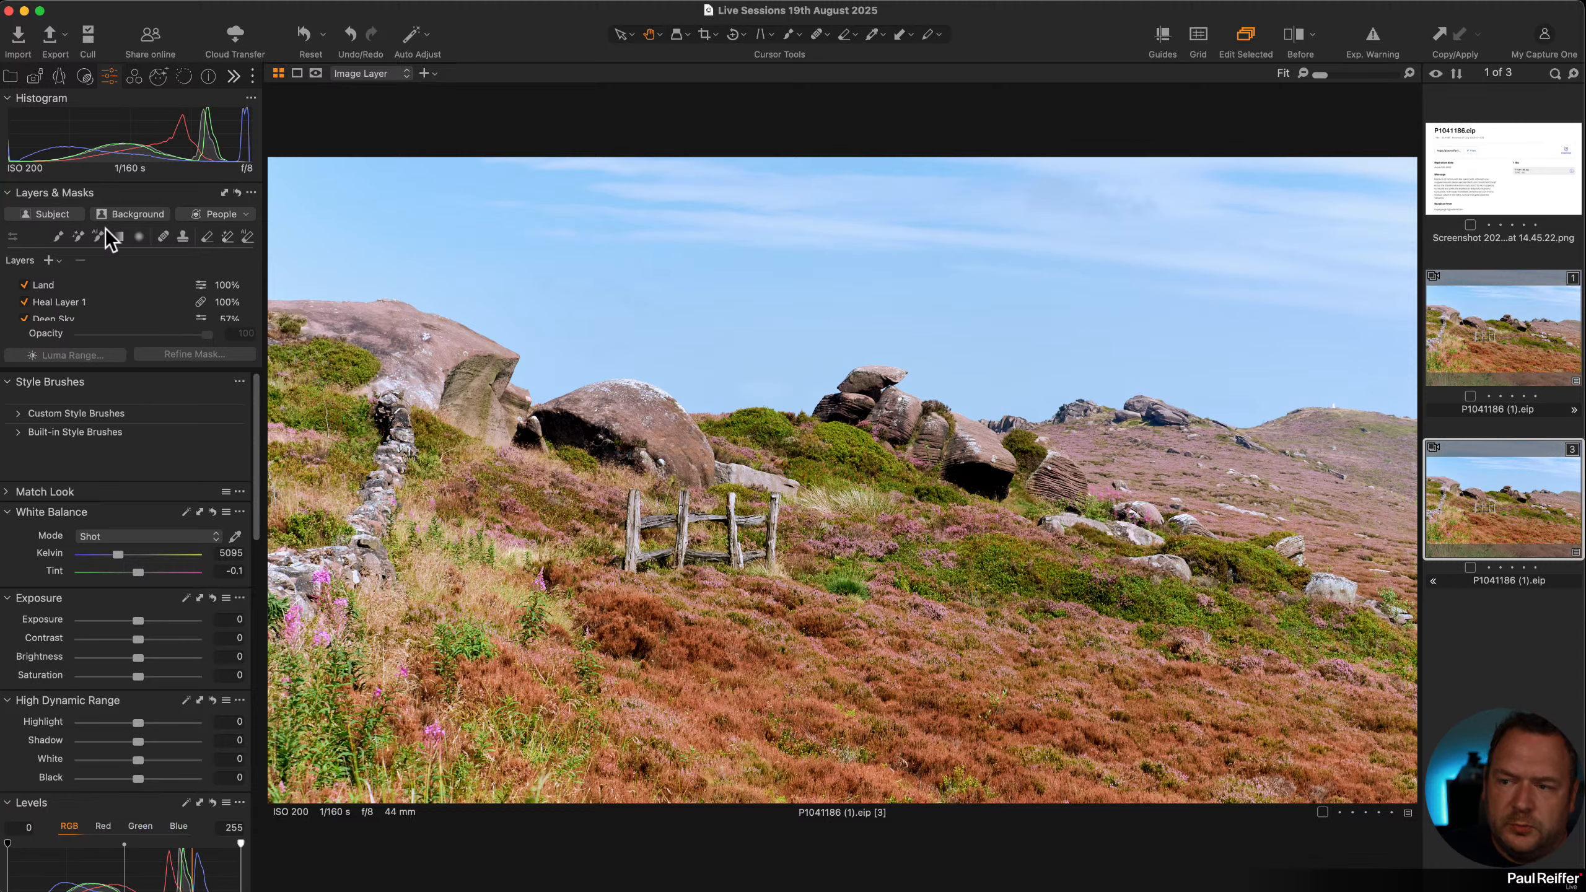
click(183, 76)
click(7, 138)
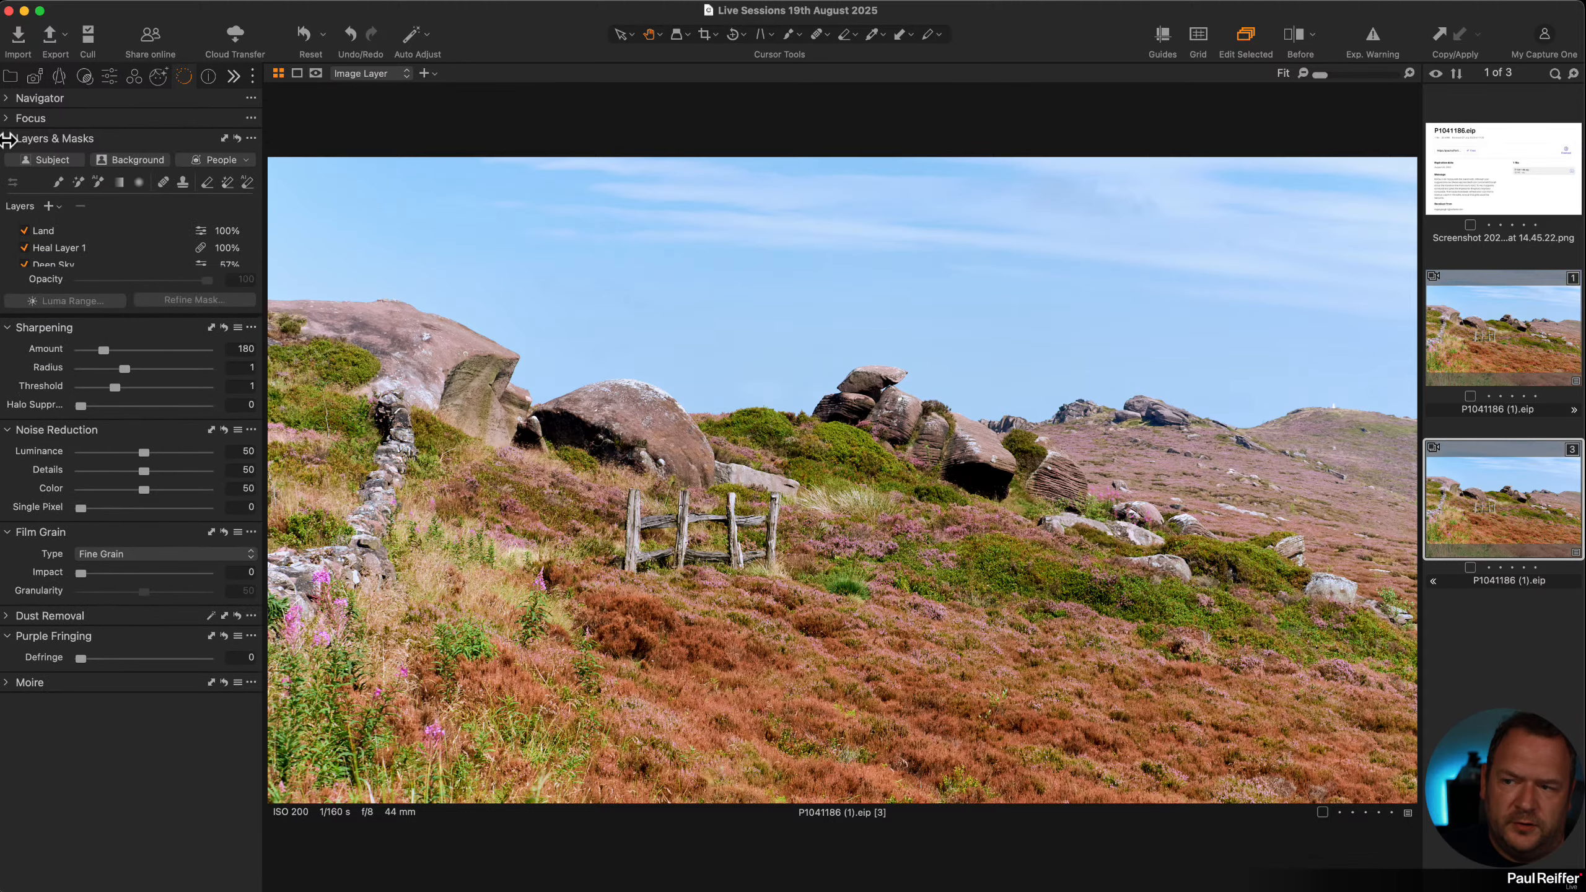
Inspect the Land layer's mask overlay on the photo, then select the Image Layer
click(71, 230)
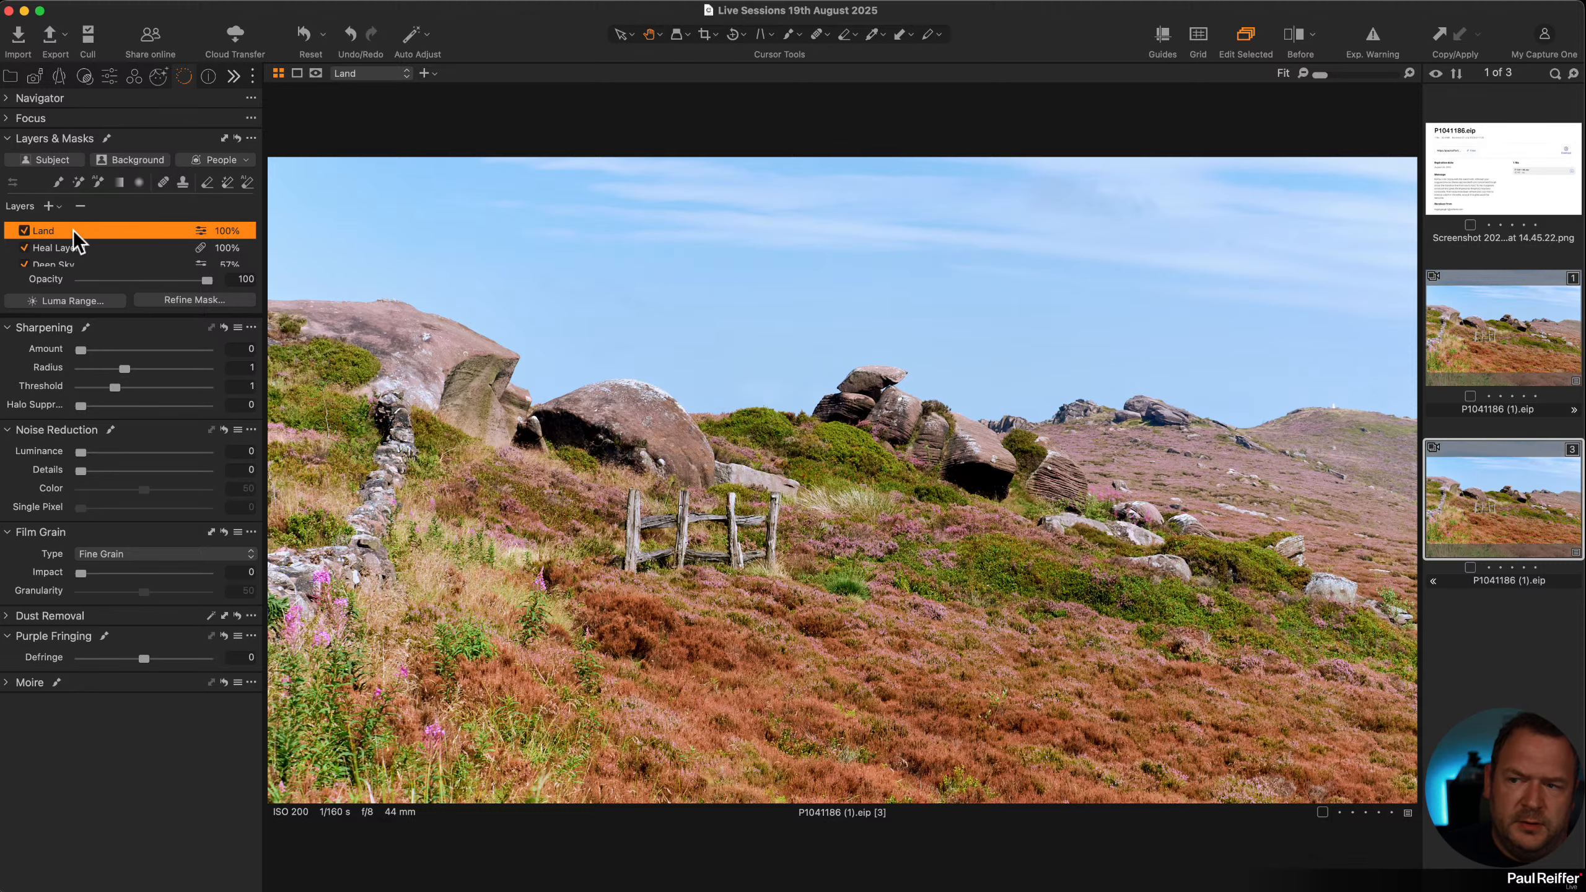
key(m)
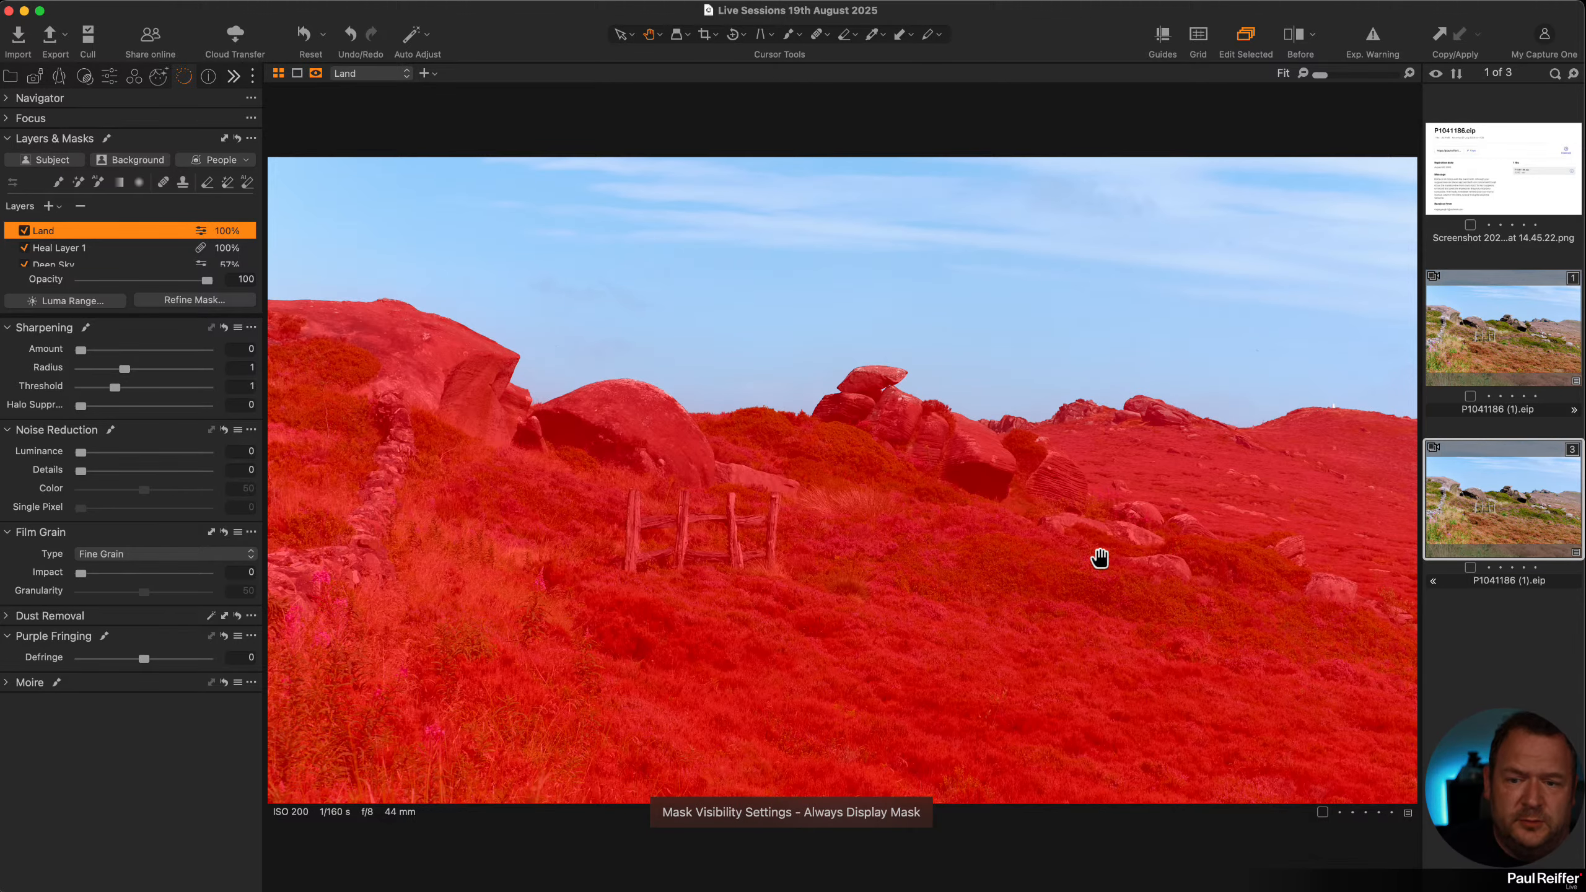
key(m)
scroll(72, 249, down, 2)
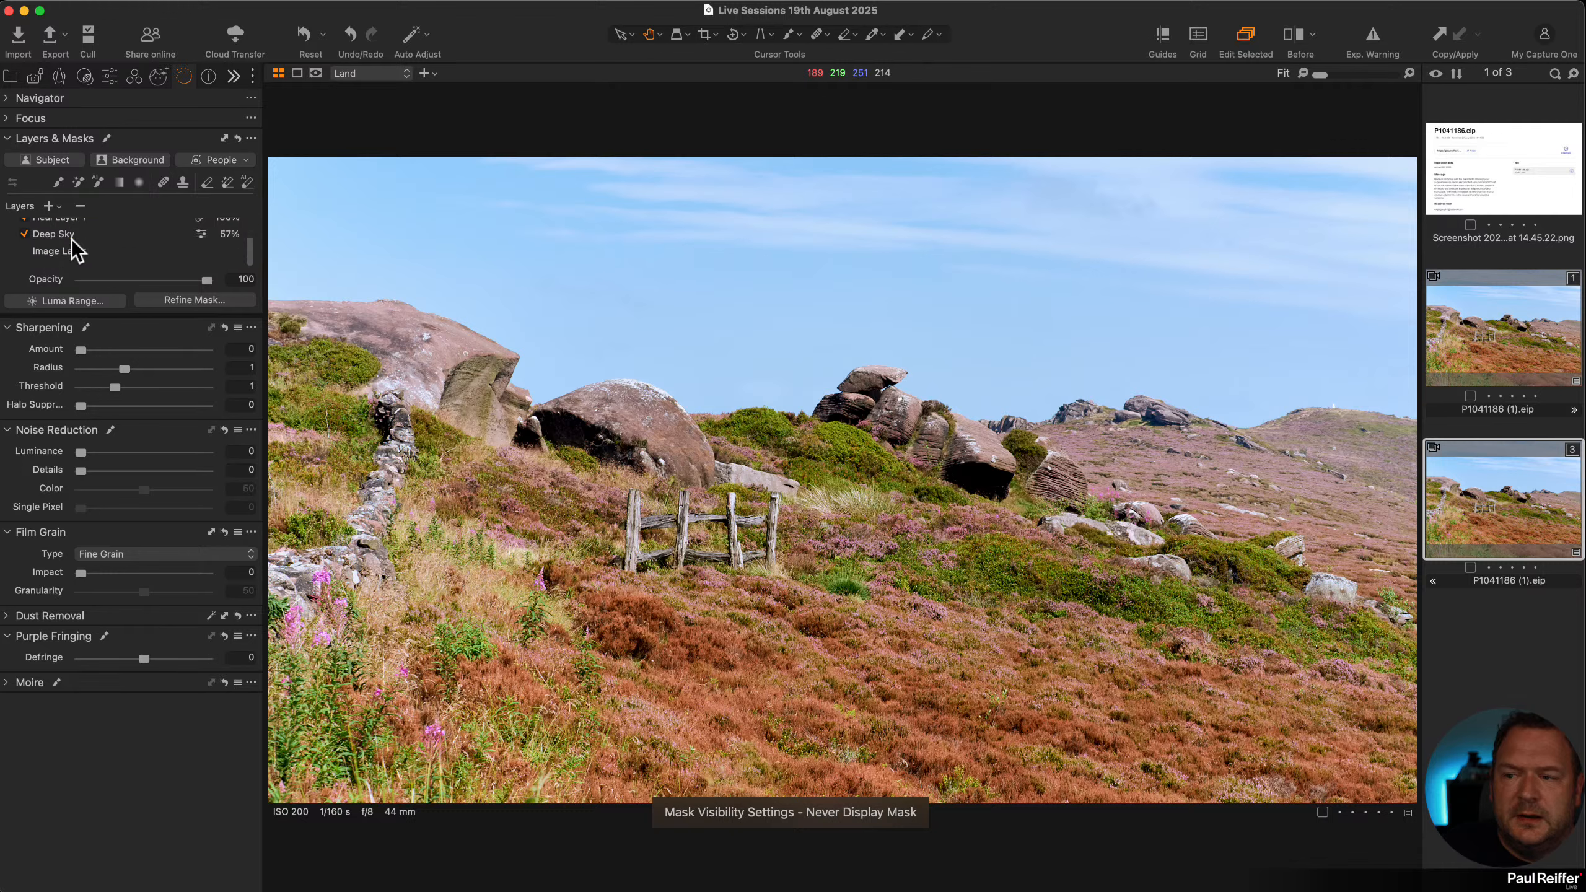
key(m)
click(81, 251)
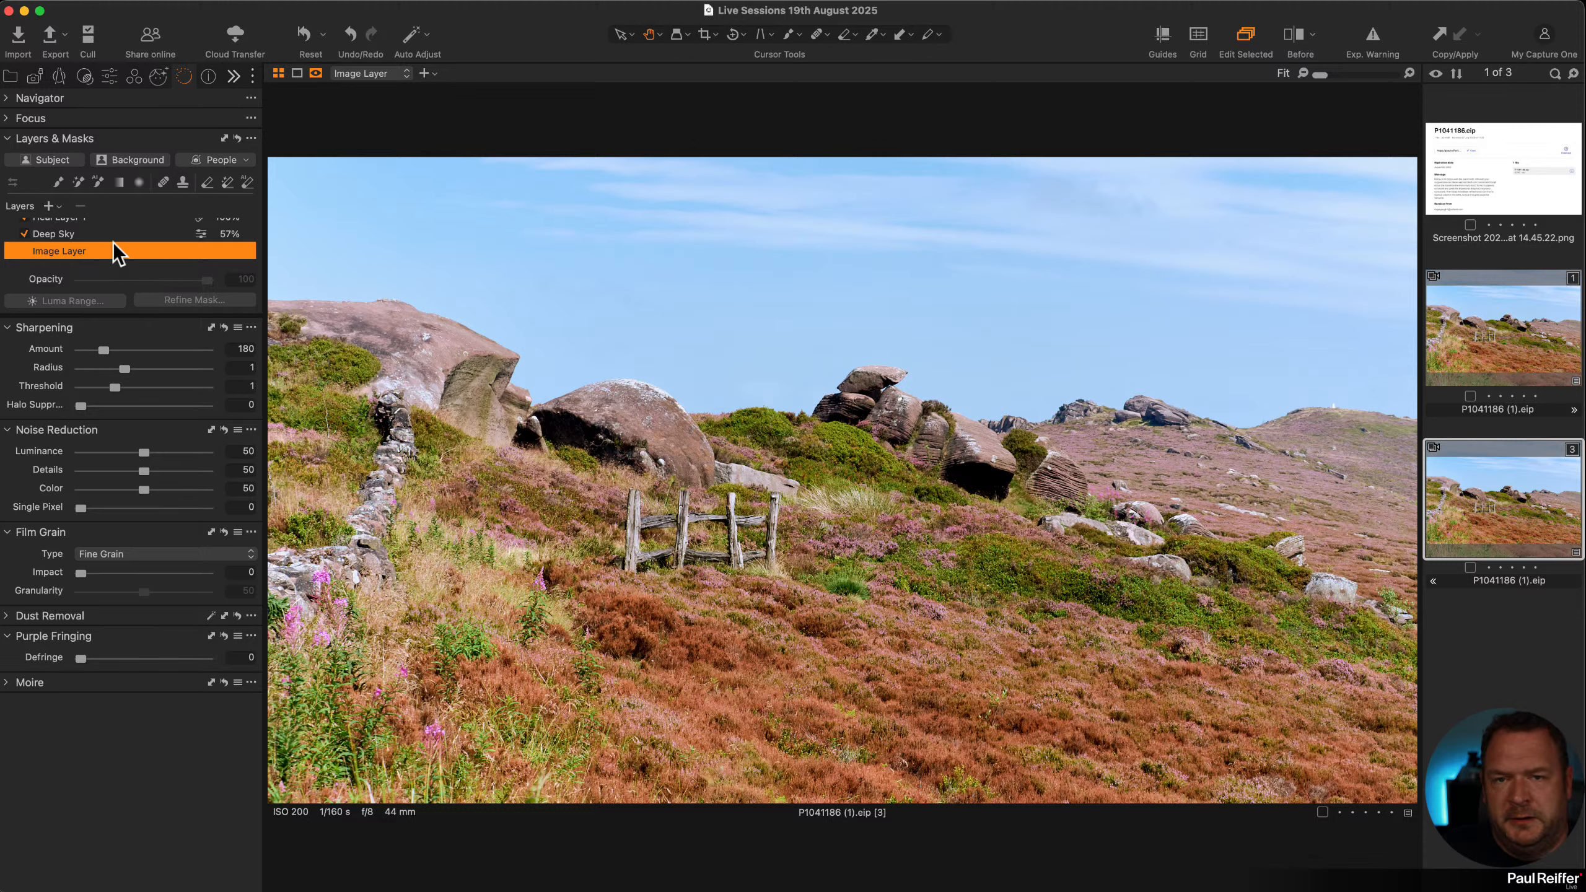
click(12, 139)
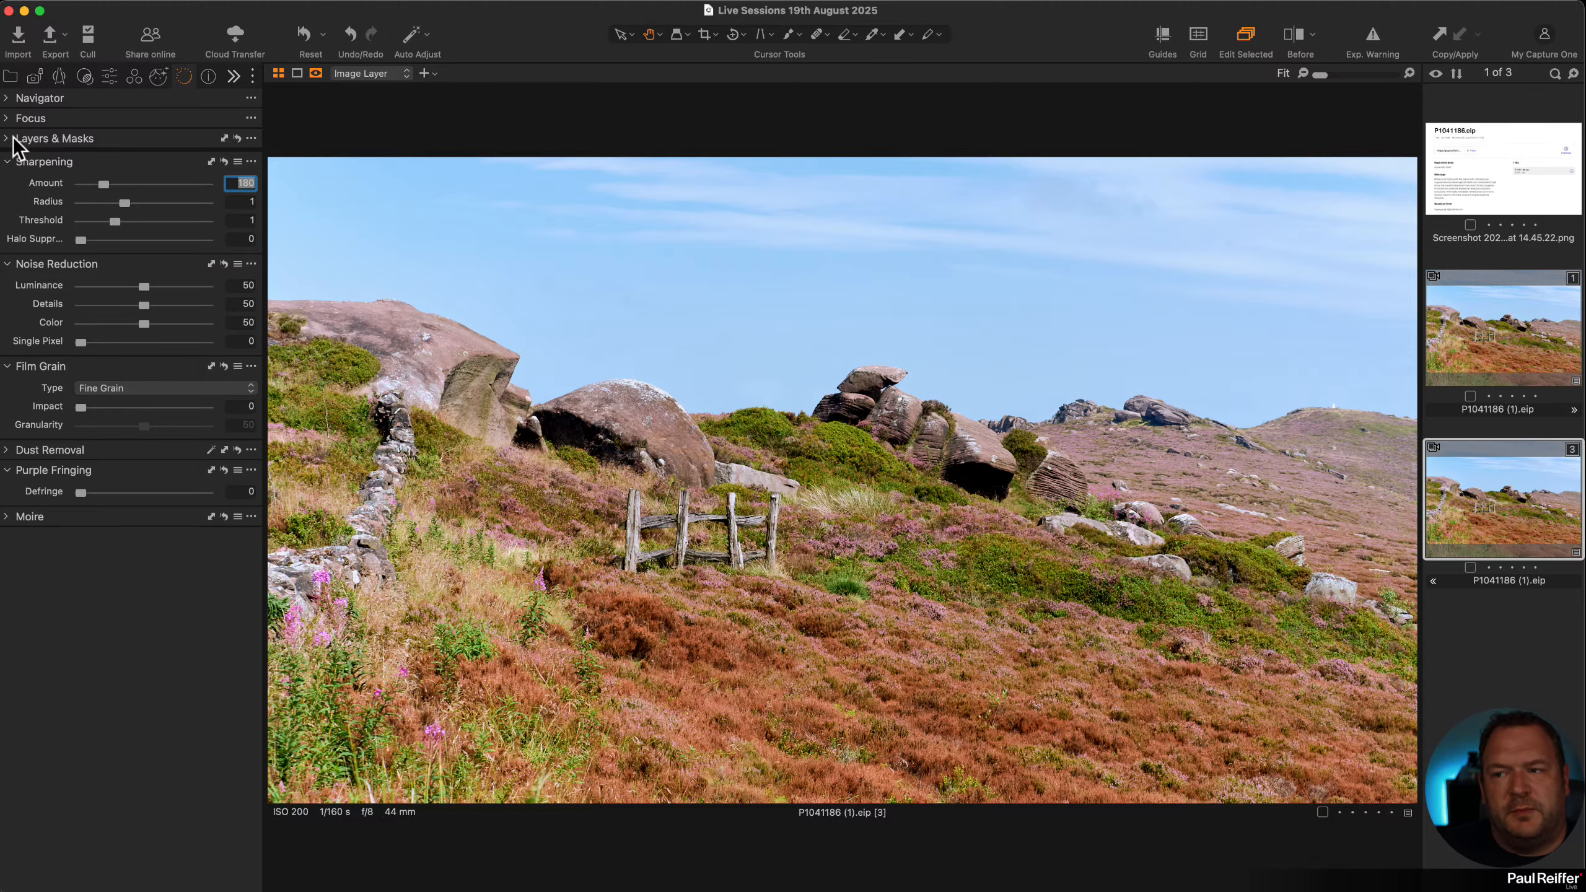
click(12, 139)
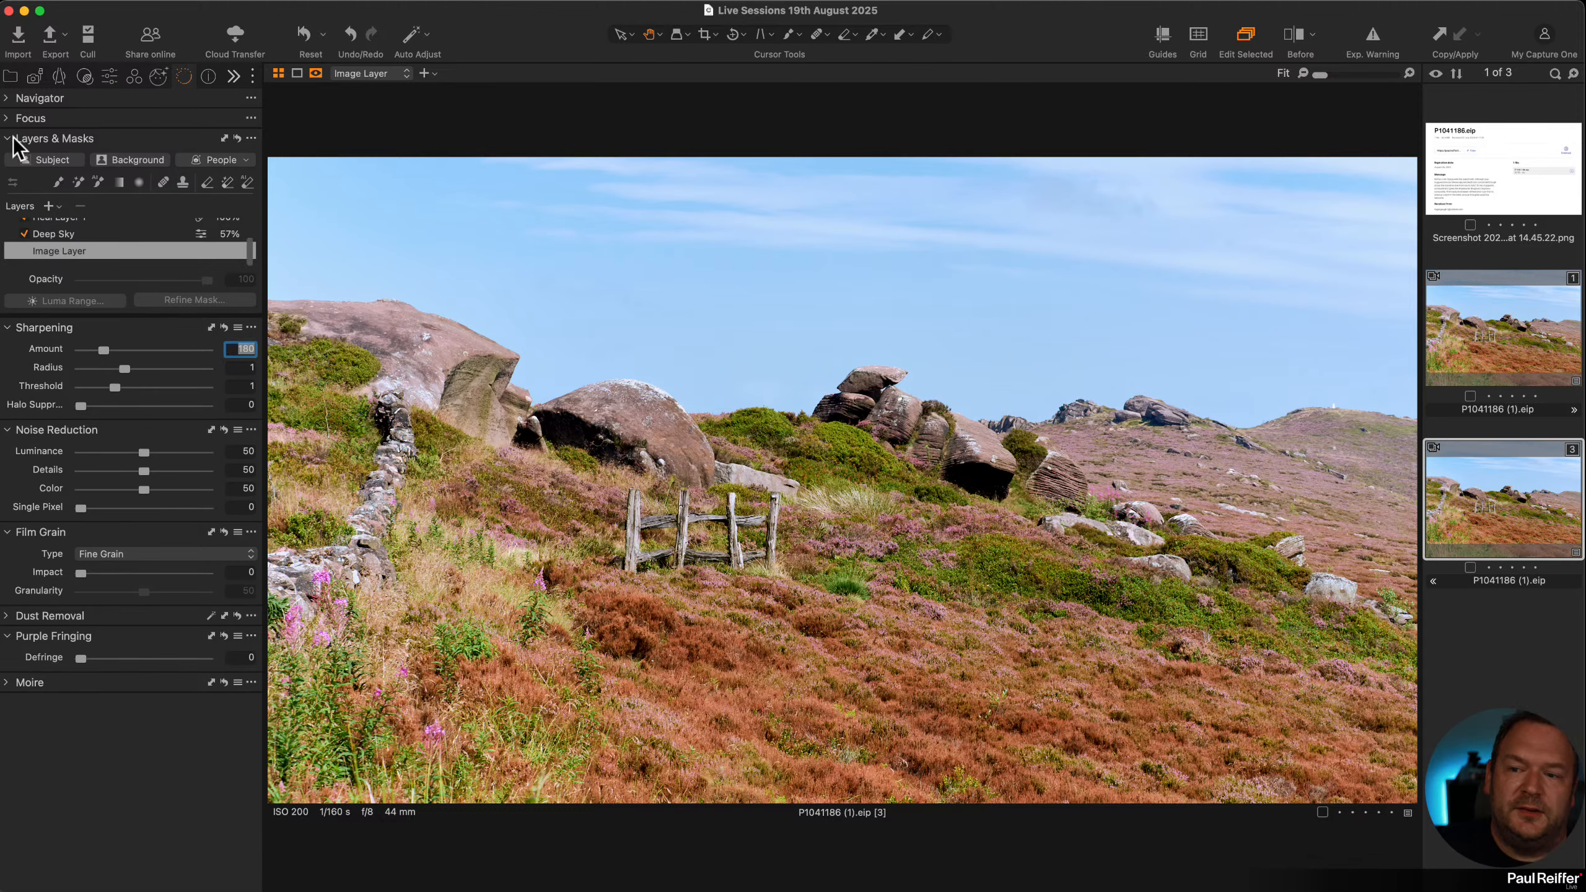
scroll(134, 257, up, 2)
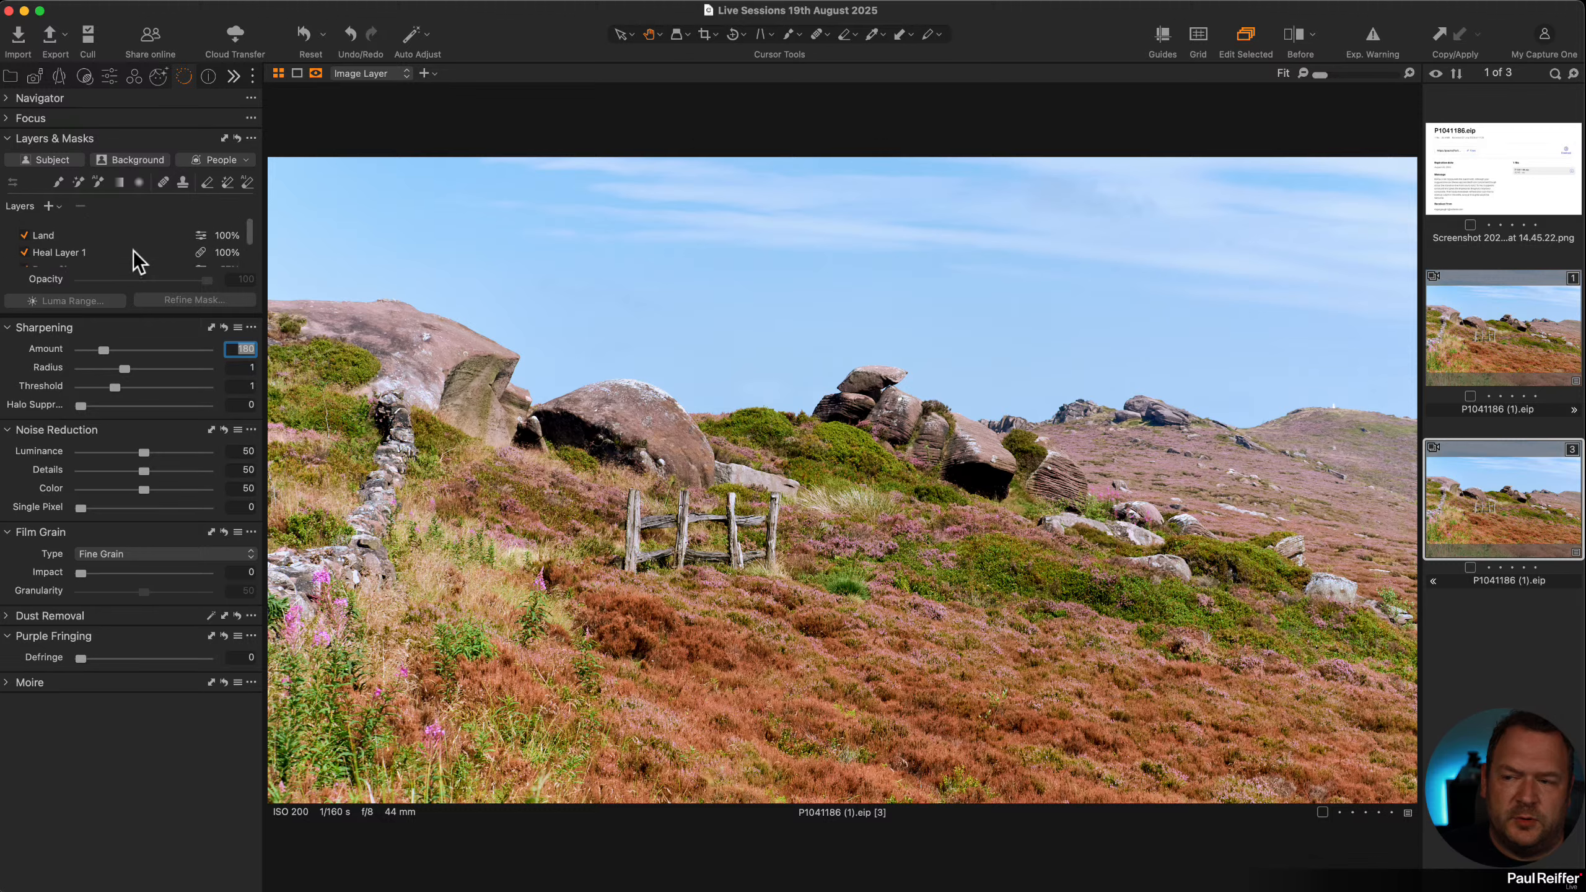
Try a Levels white point of 219 on the Image Layer, then restore it to 255
click(110, 77)
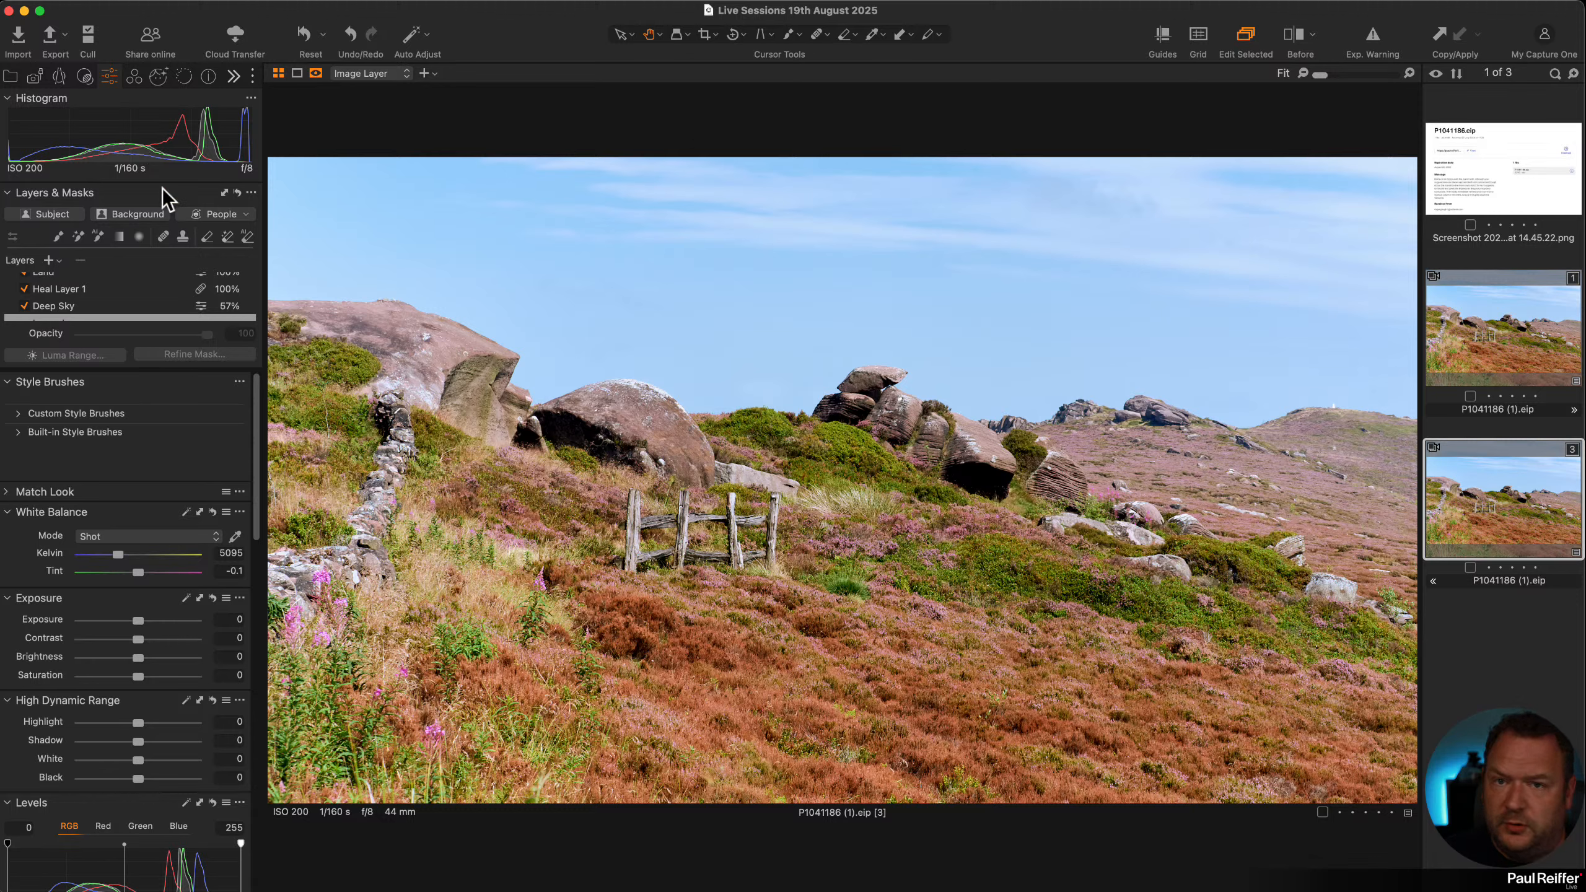
scroll(219, 625, down, 5)
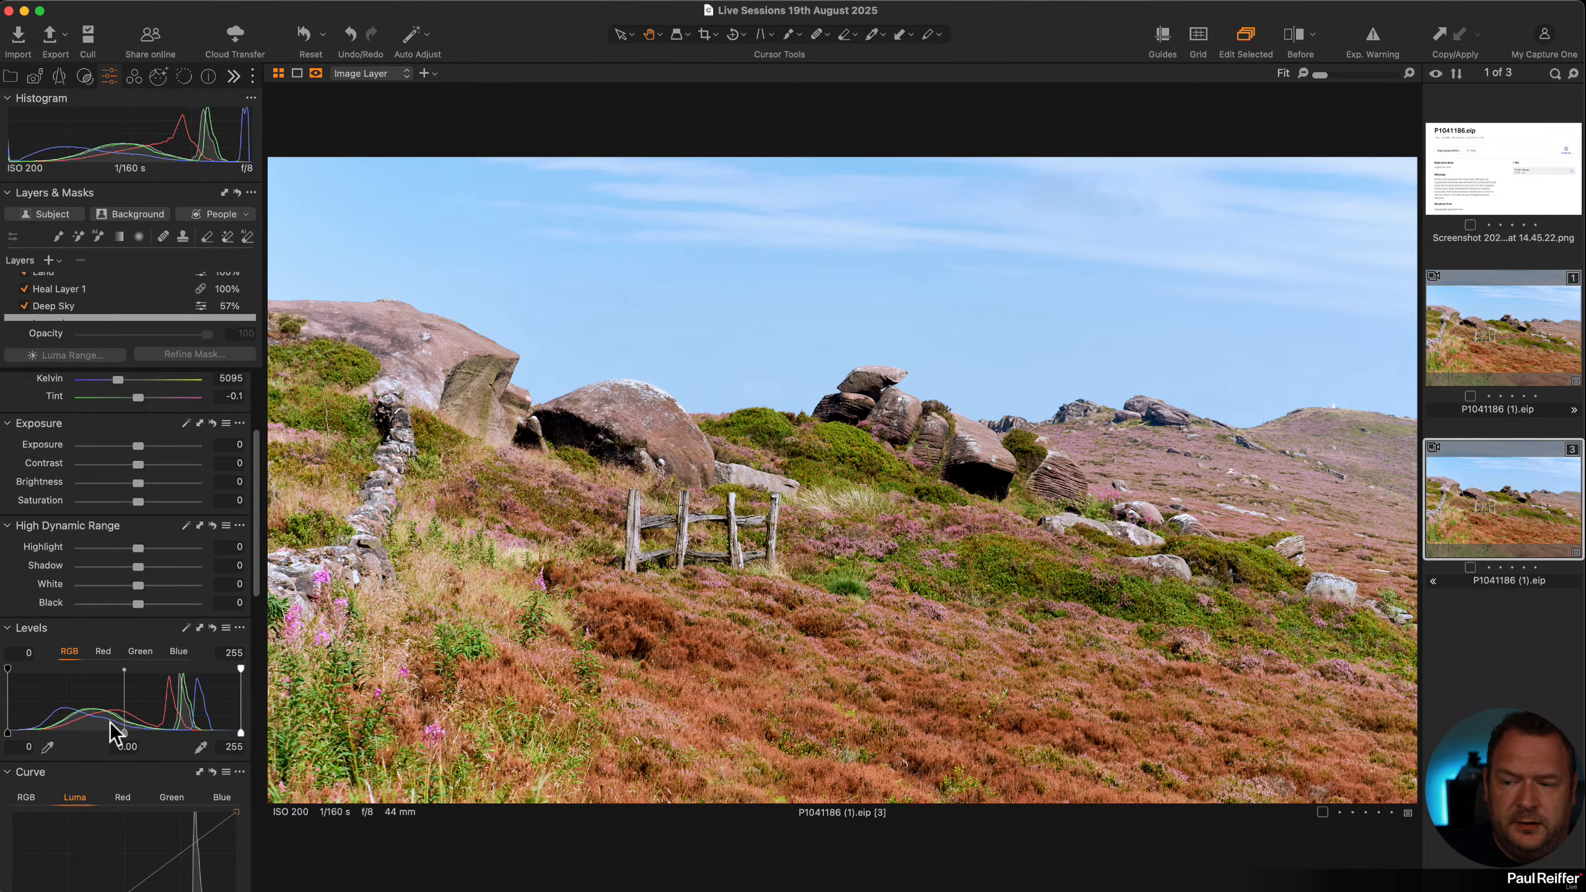
scroll(159, 687, down, 9)
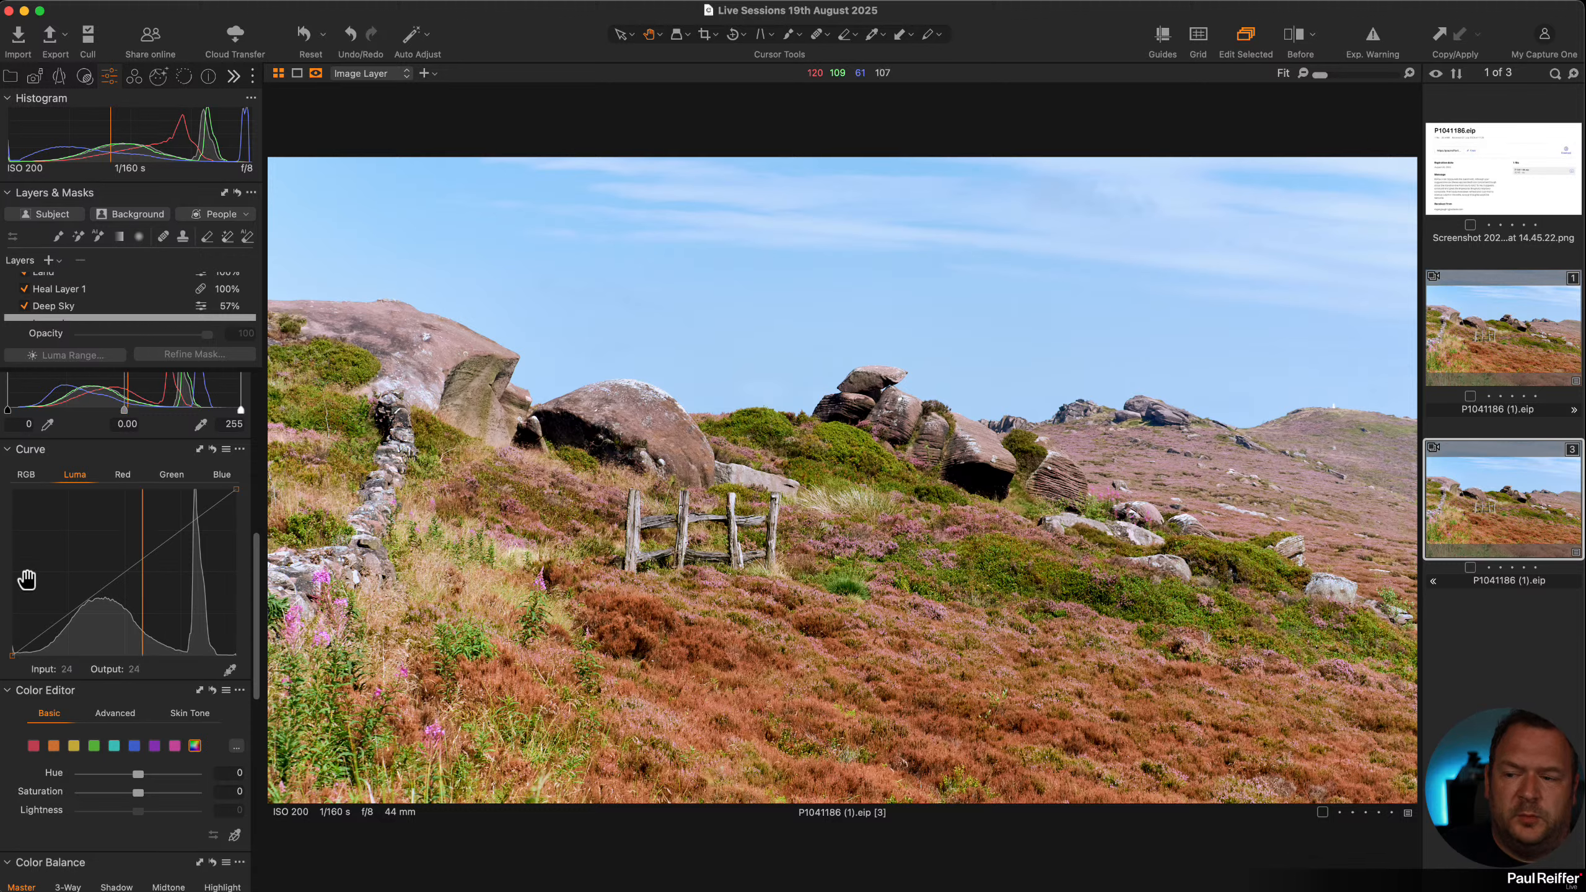
scroll(131, 457, up, 4)
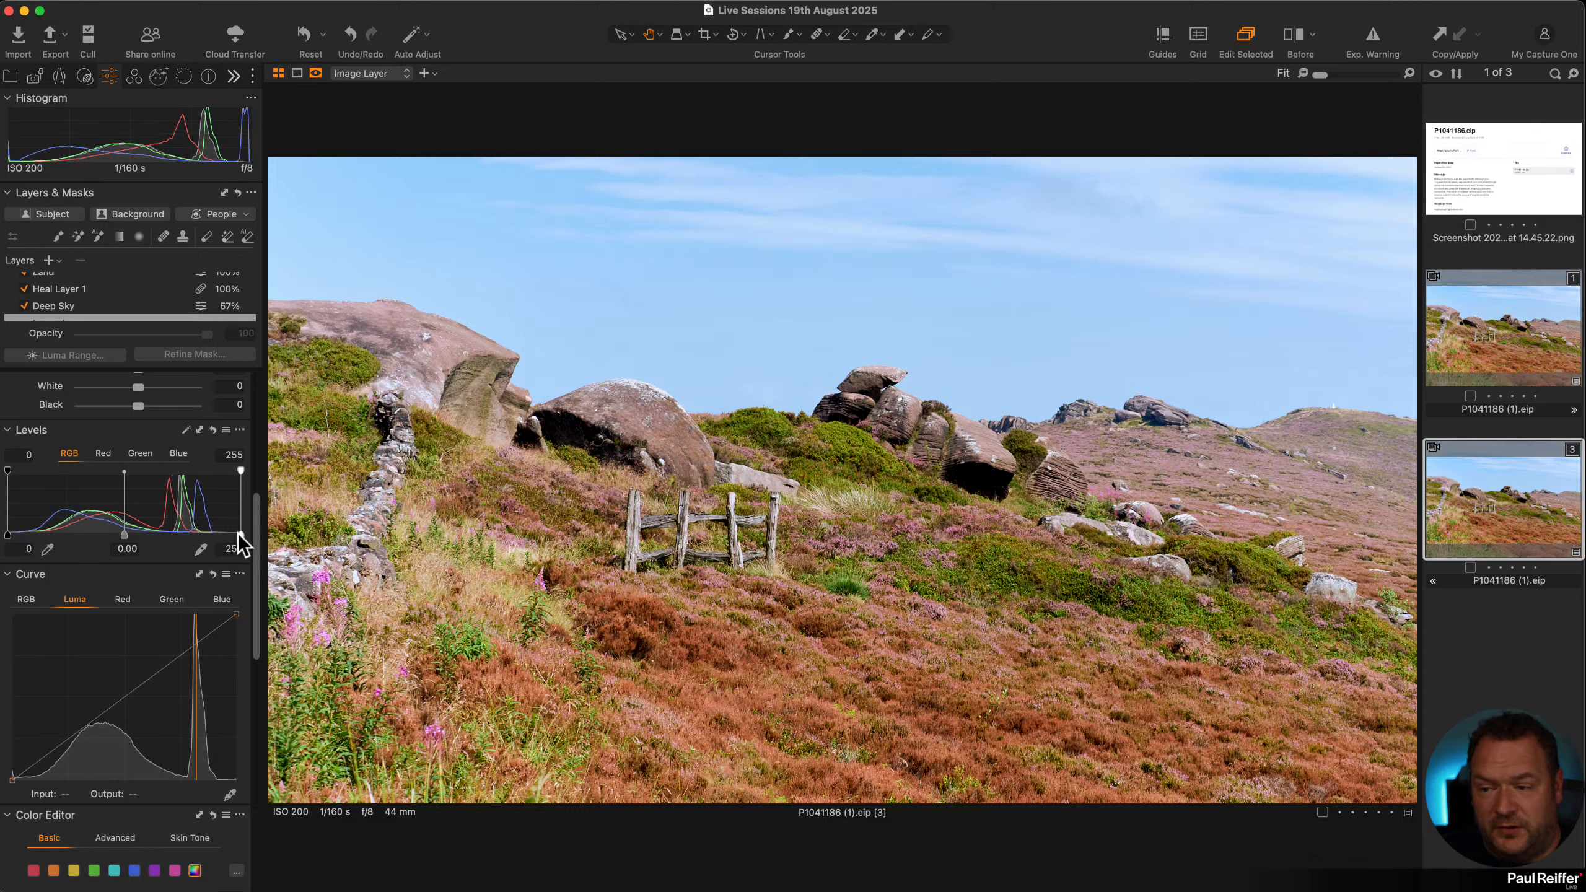
drag(240, 534, 203, 539)
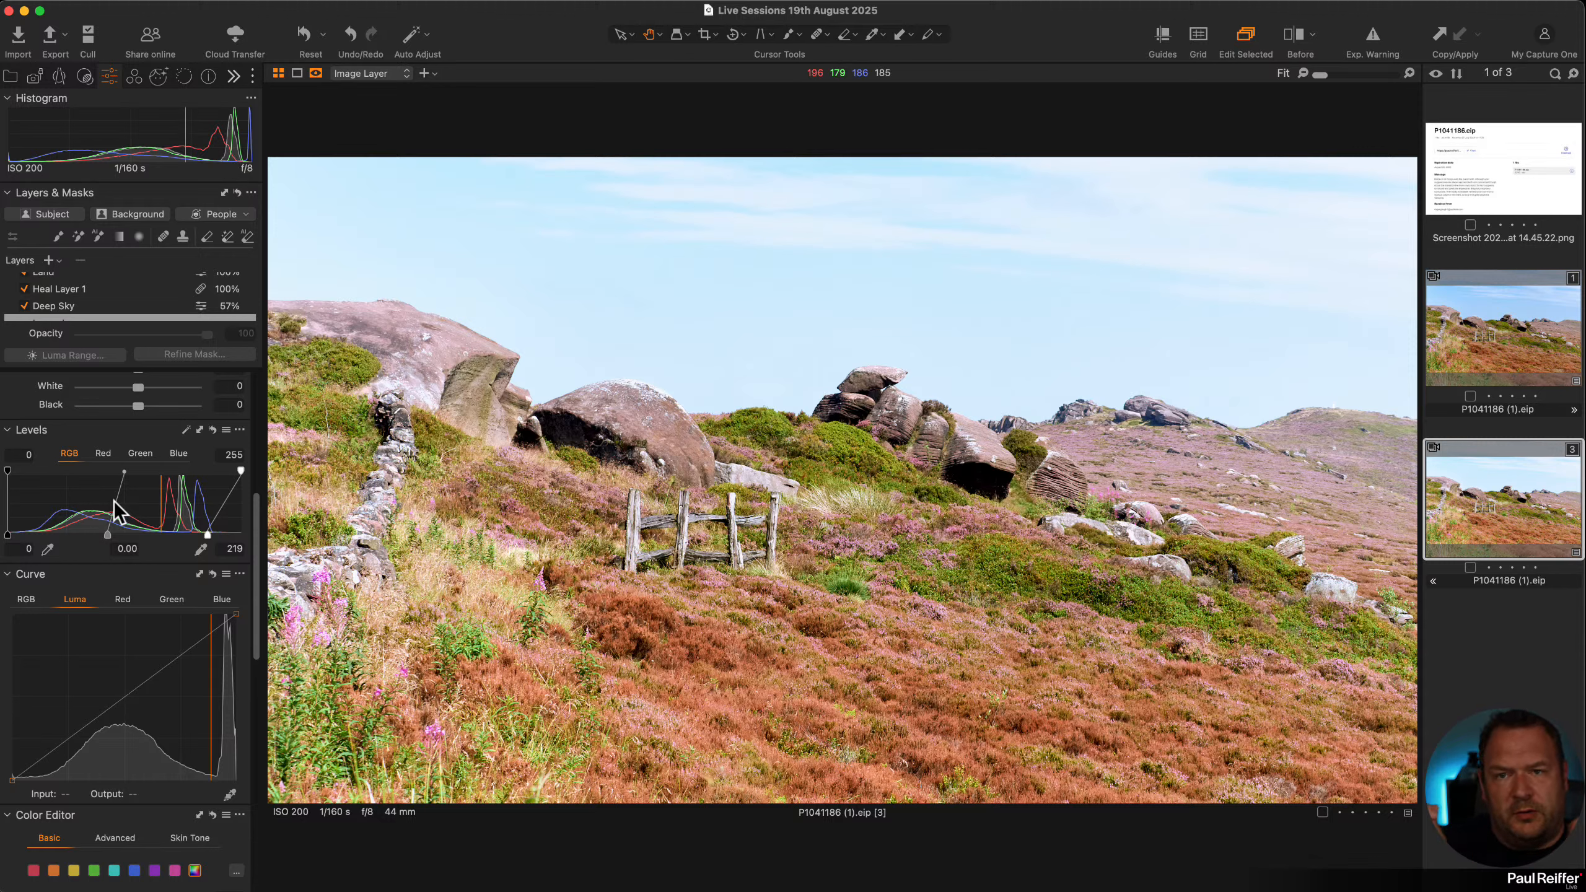
drag(209, 537, 271, 537)
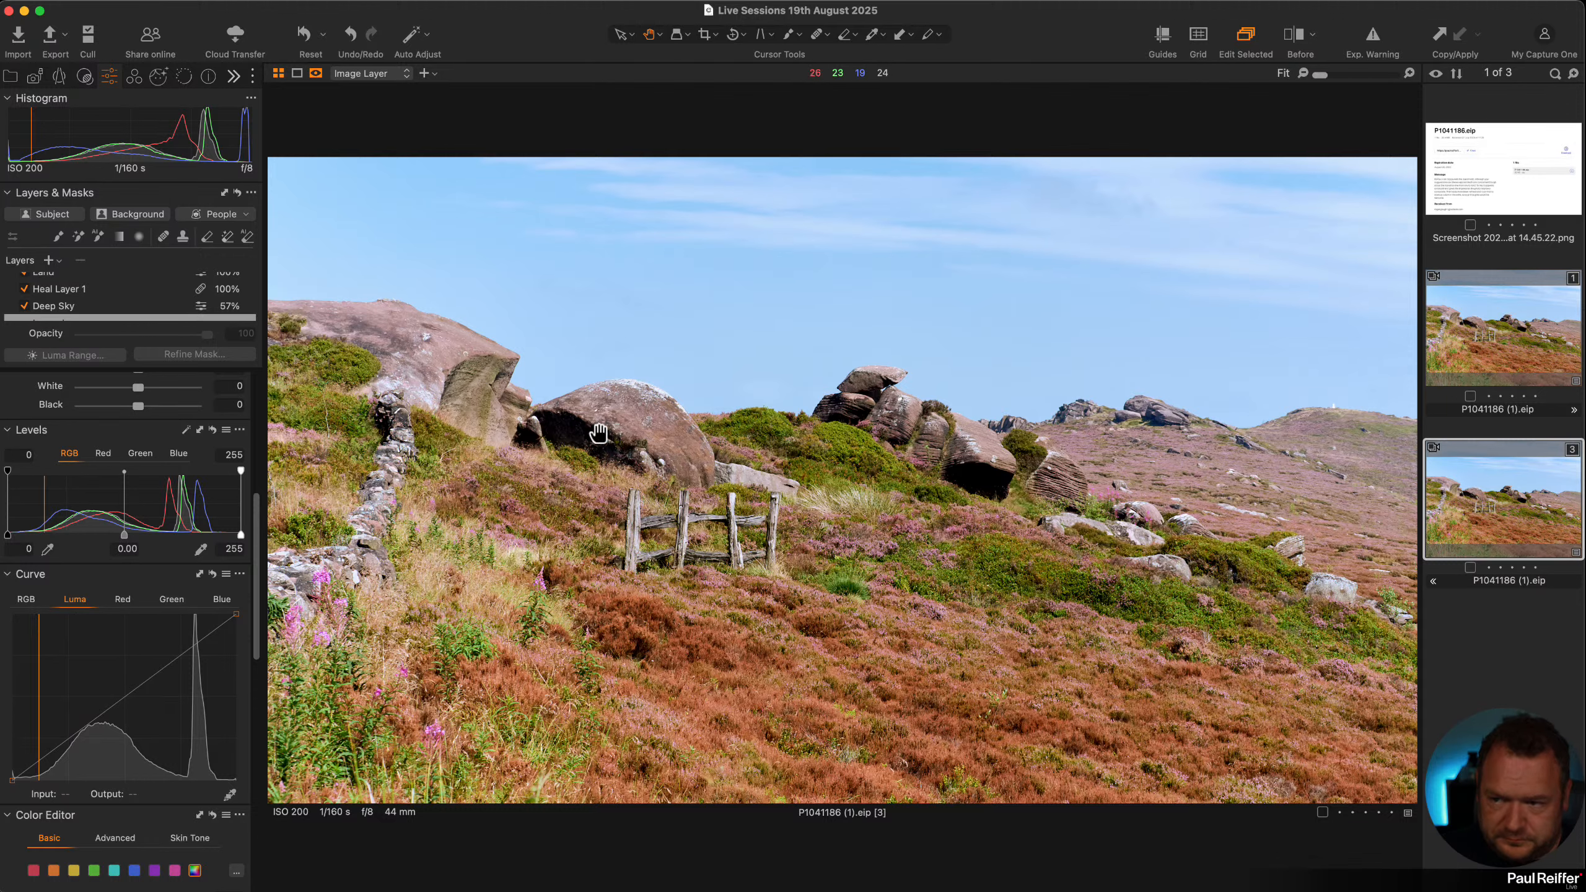
Select the Deep Sky layer, check the sky area its mask covers, and hide the mask overlay
scroll(144, 319, down, 1)
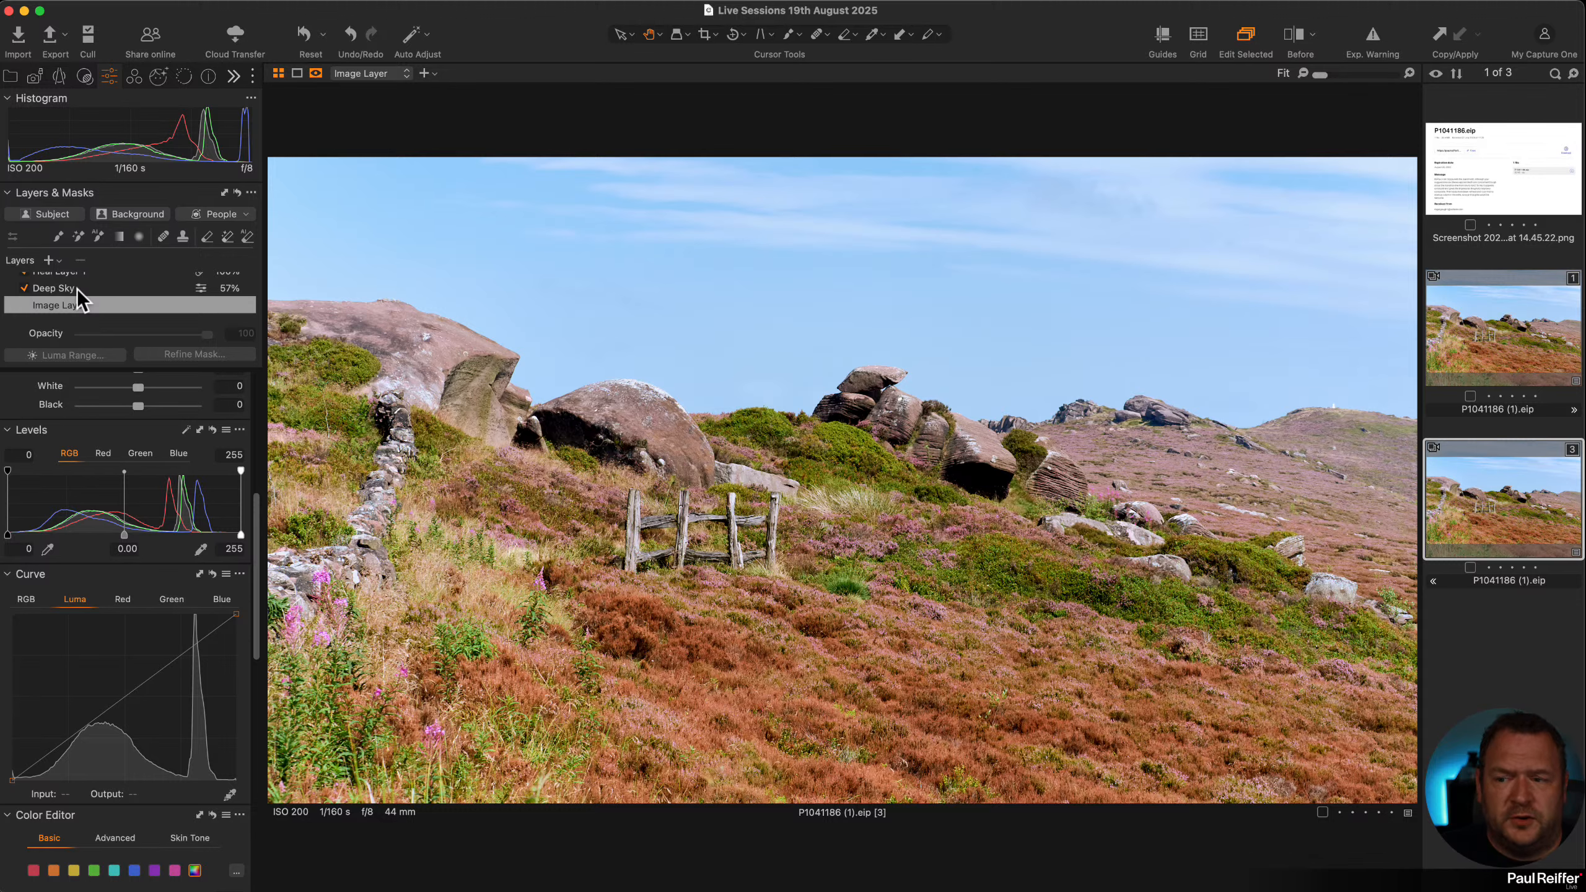
click(77, 289)
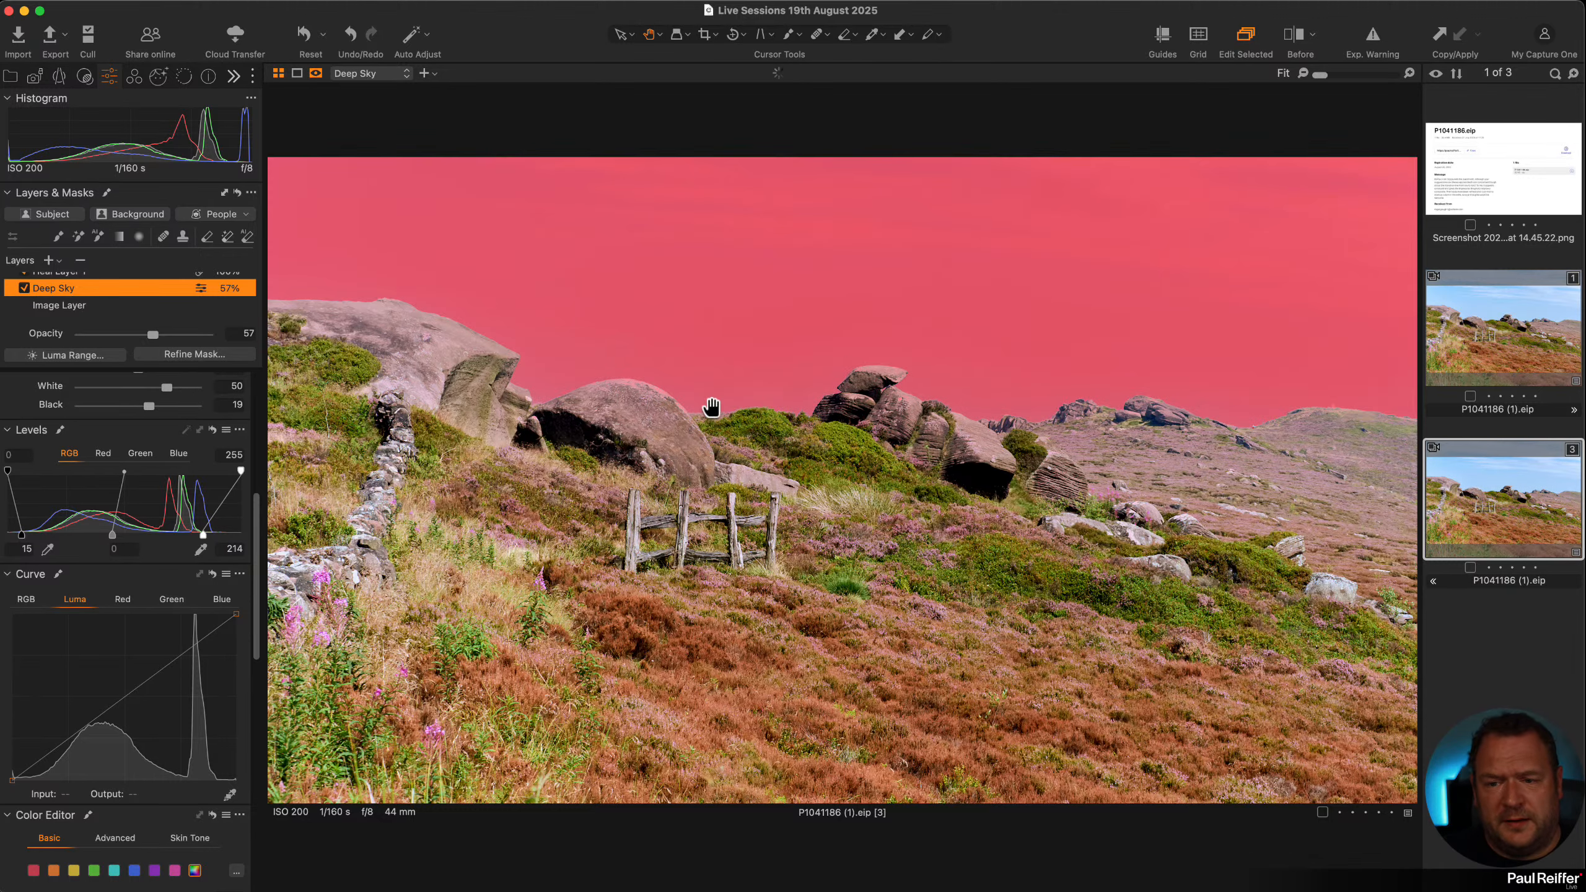
key(m)
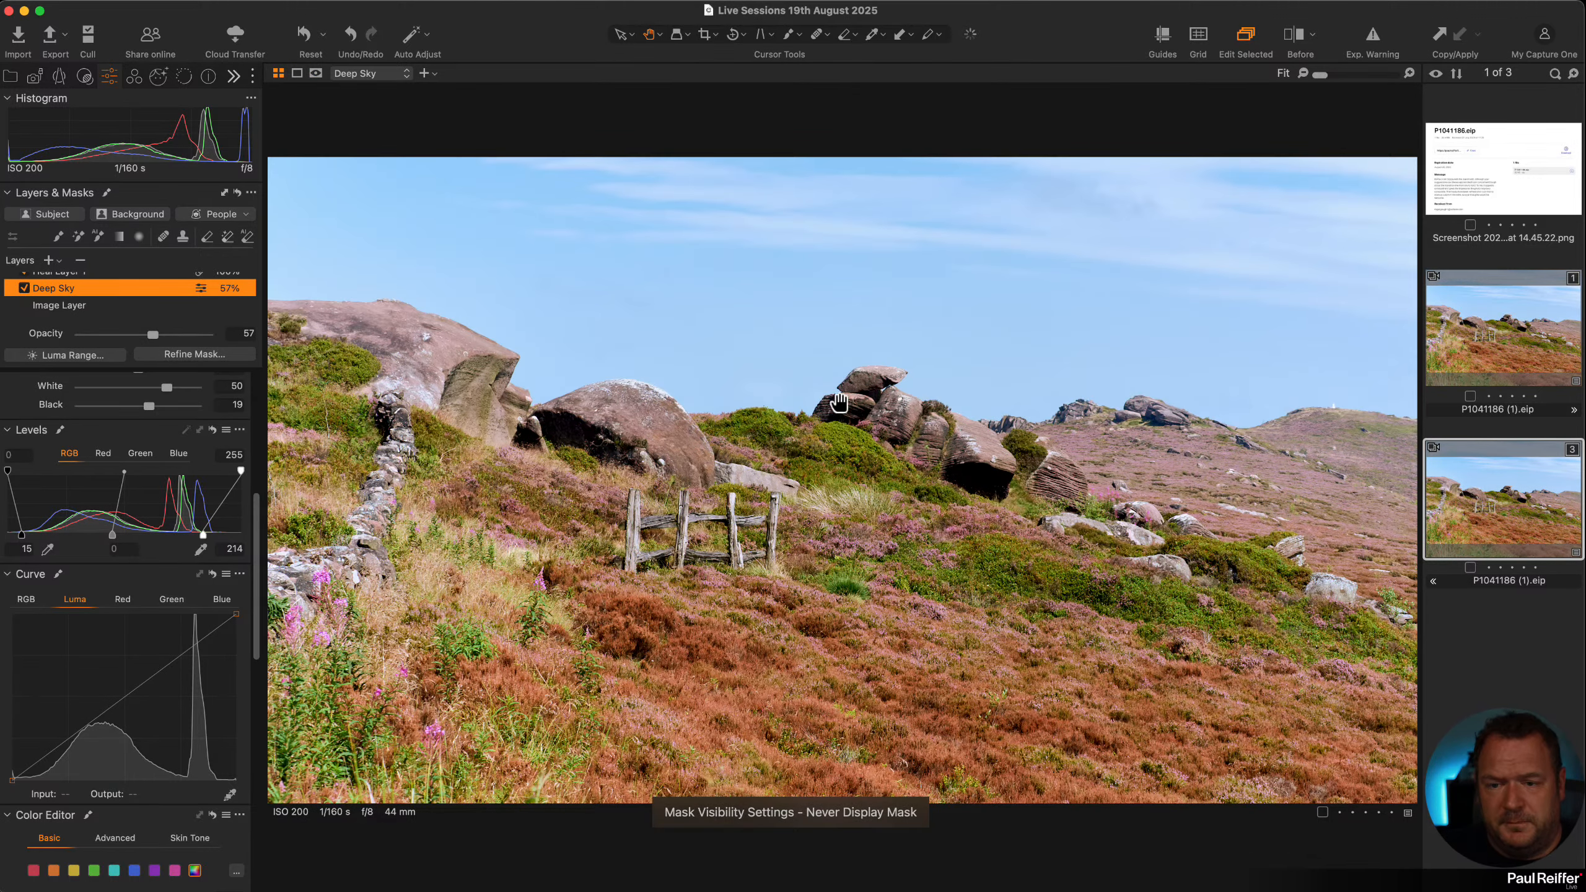
Show the Before/After comparison at 200% zoom on the stacked rocks and sweep the divider across them to reveal the Before version
double_click(836, 403)
key(y)
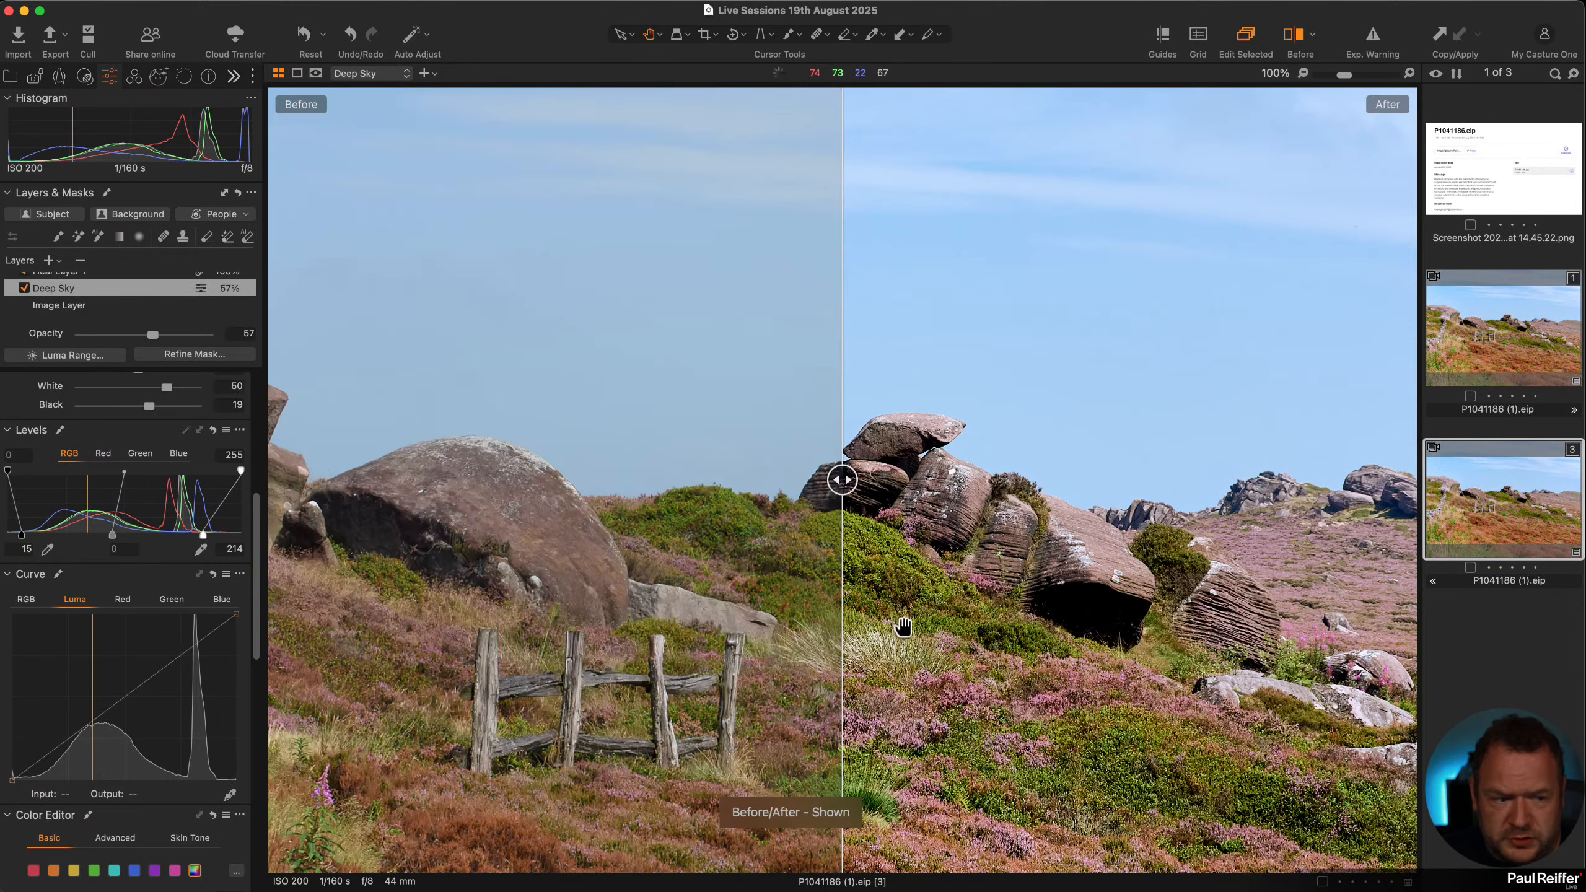
drag(843, 480, 1093, 494)
scroll(815, 496, up, 2)
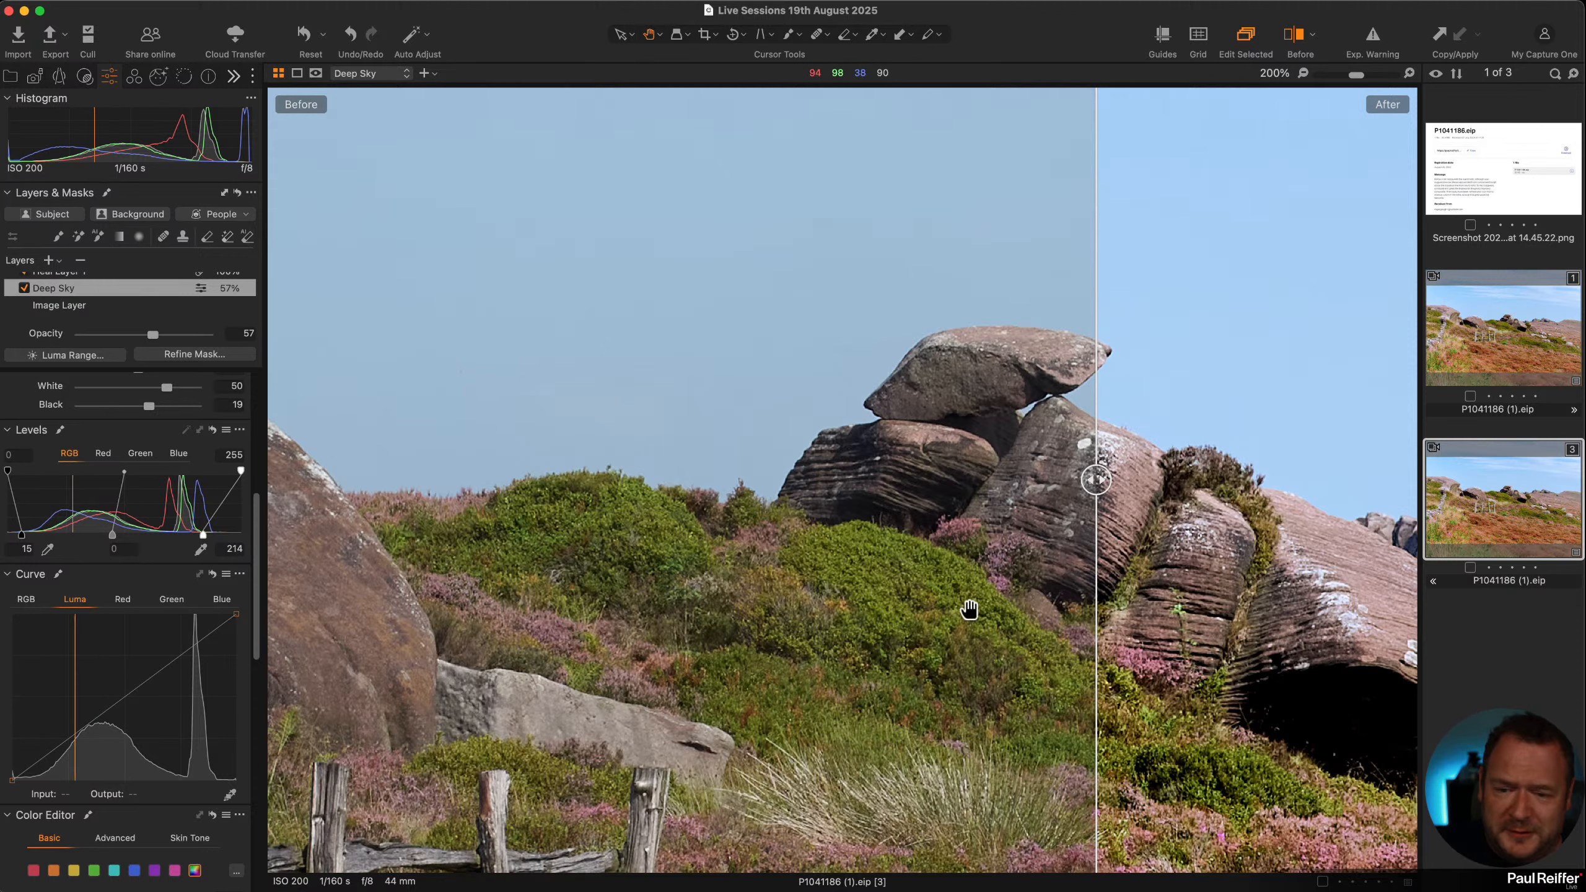
drag(1097, 480, 1338, 480)
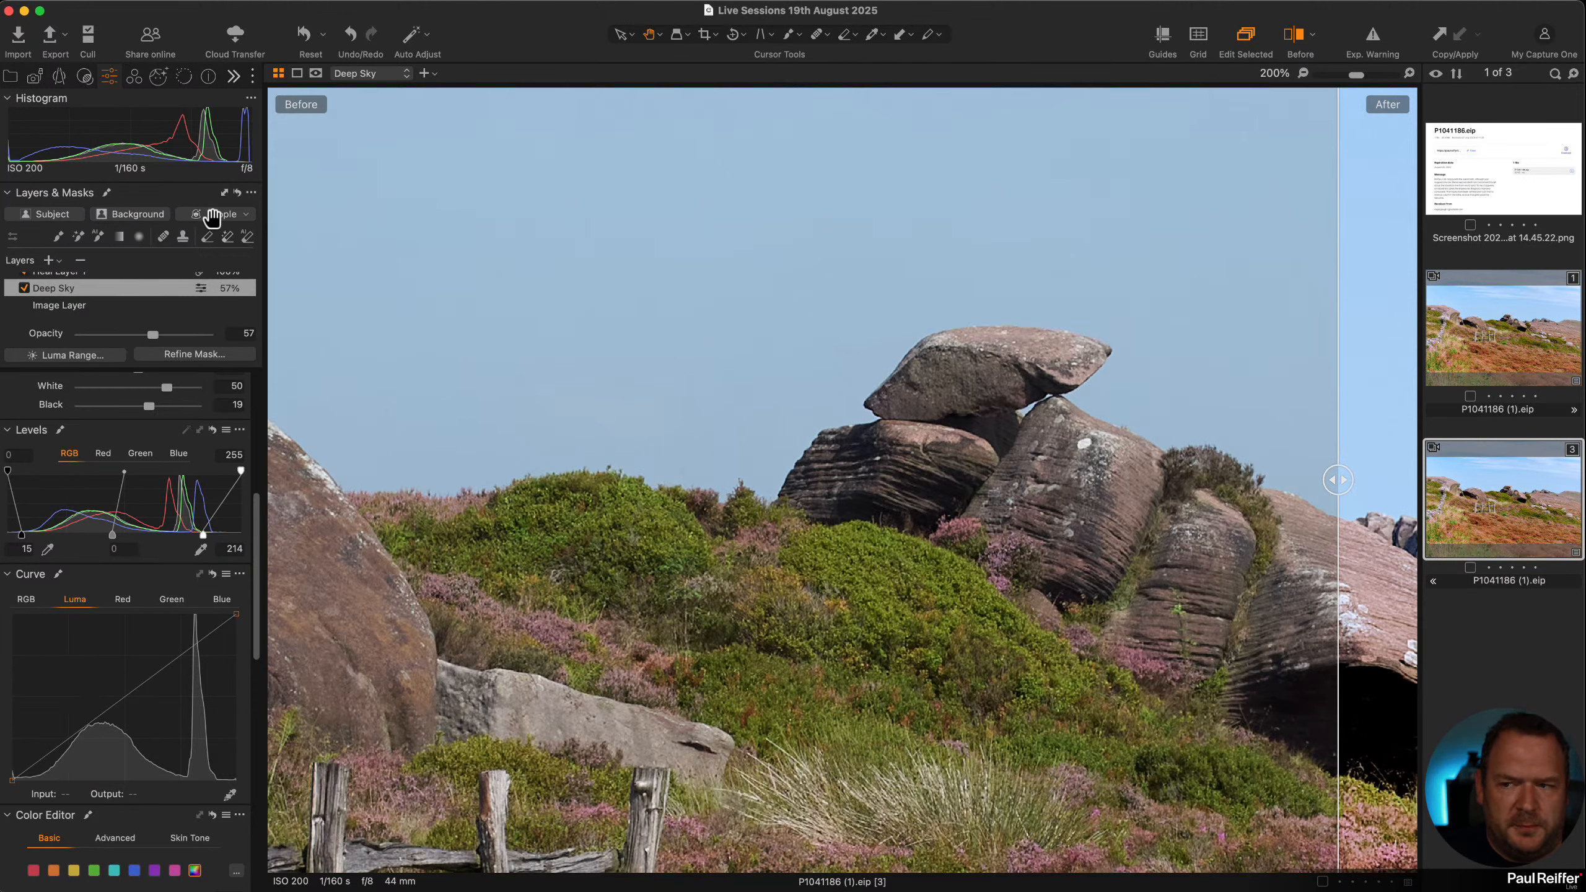
Examine the photo's metadata, including its camera, exposure, lens and basic file details
click(209, 76)
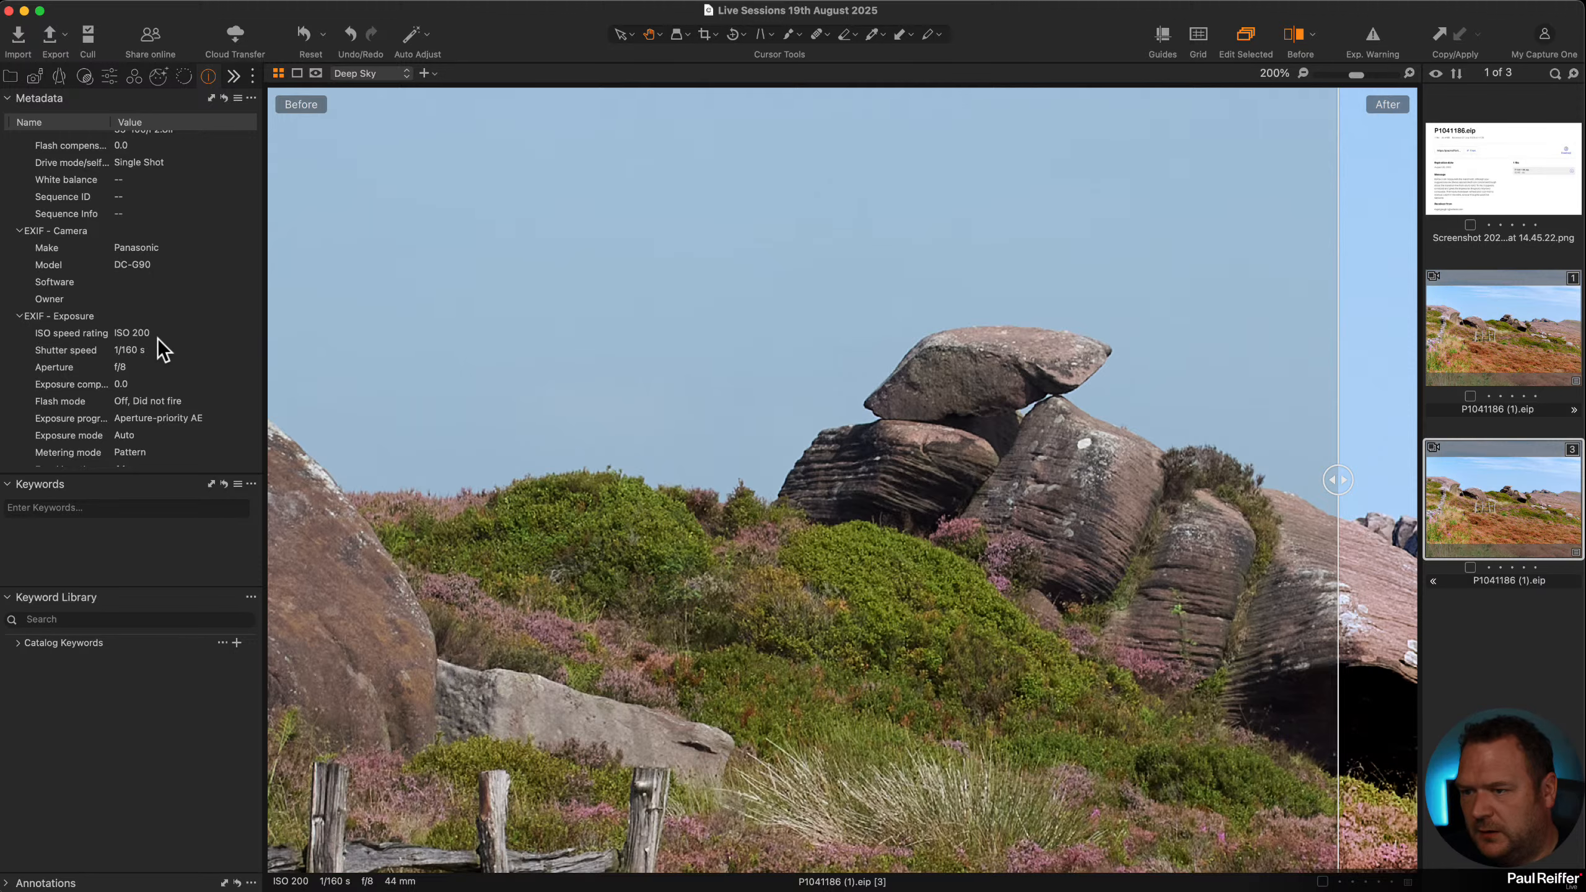
scroll(181, 322, up, 5)
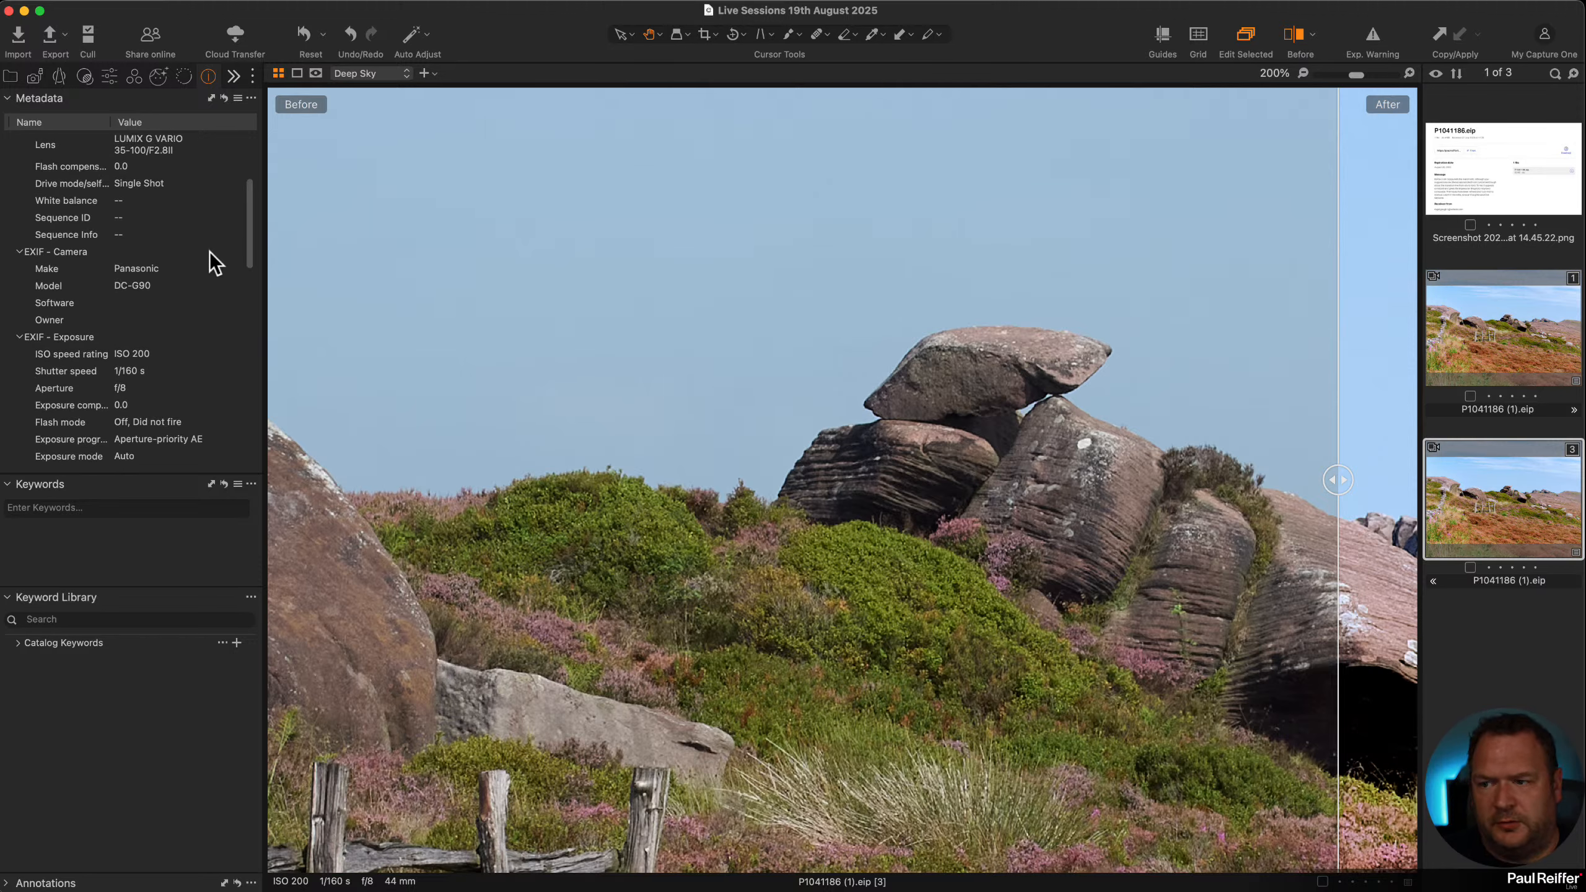
scroll(197, 285, up, 4)
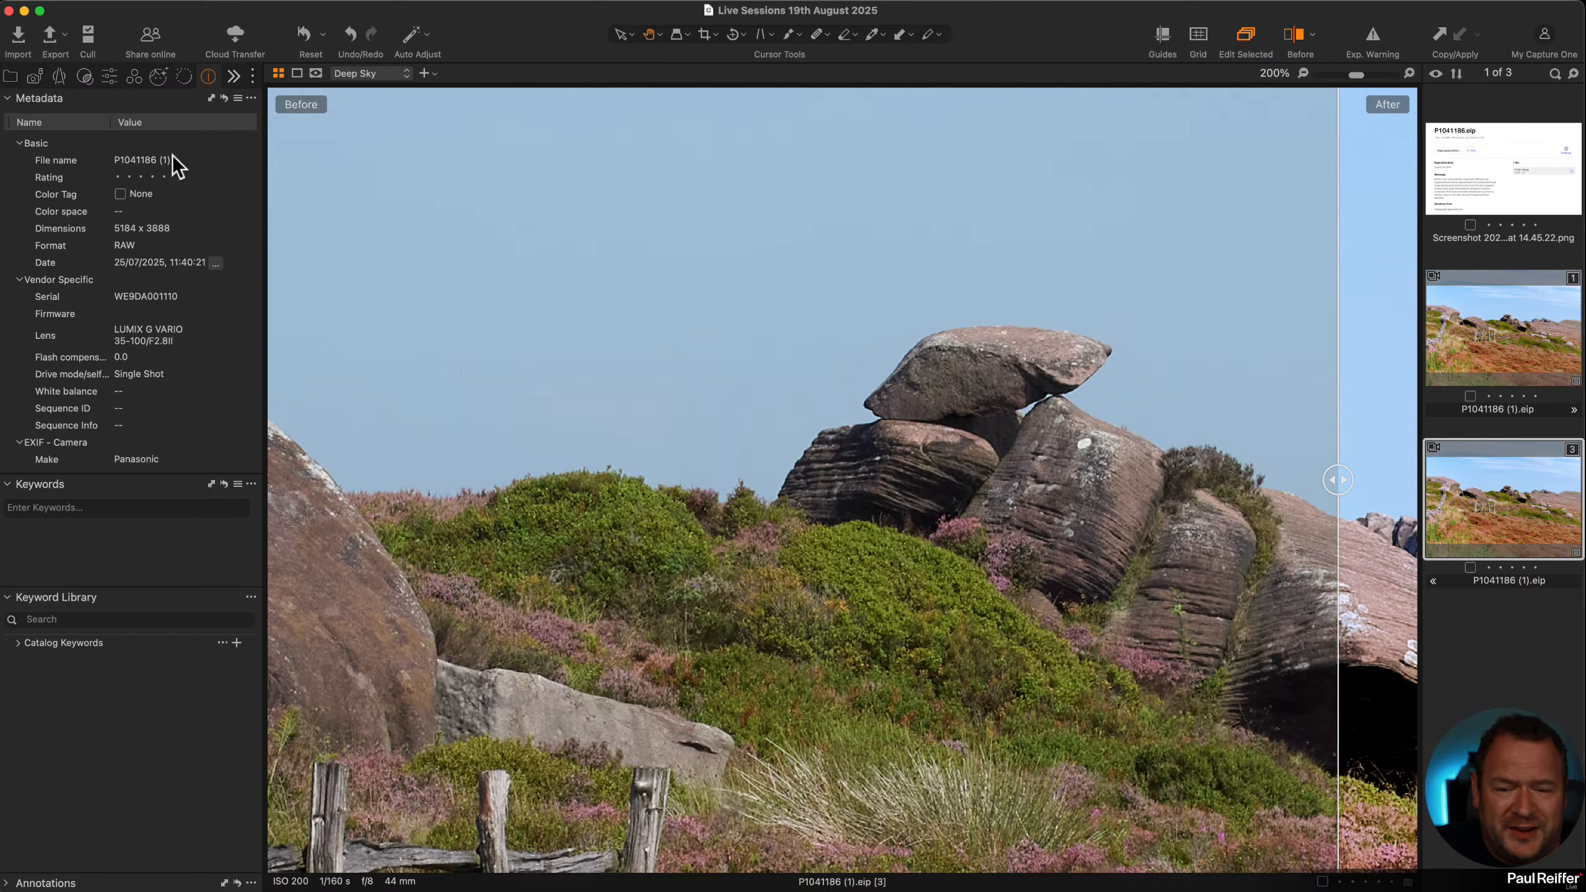
Return to the exposure and color tools and sweep the Before/After divider back to reveal the edited rocks and heather
click(111, 76)
drag(1338, 480, 502, 486)
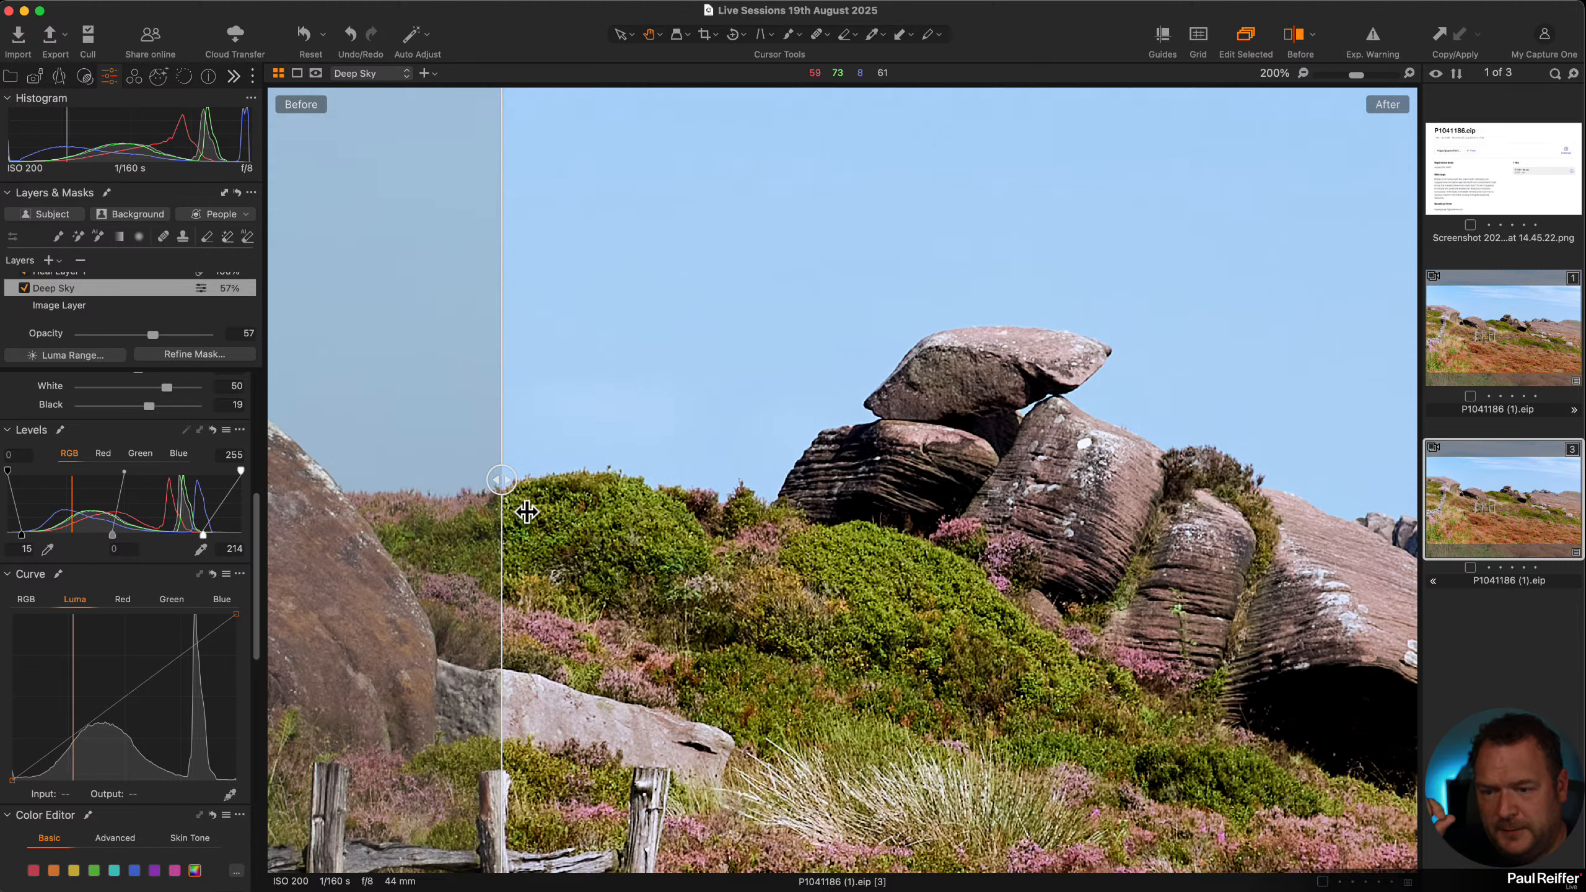
drag(506, 478, 539, 556)
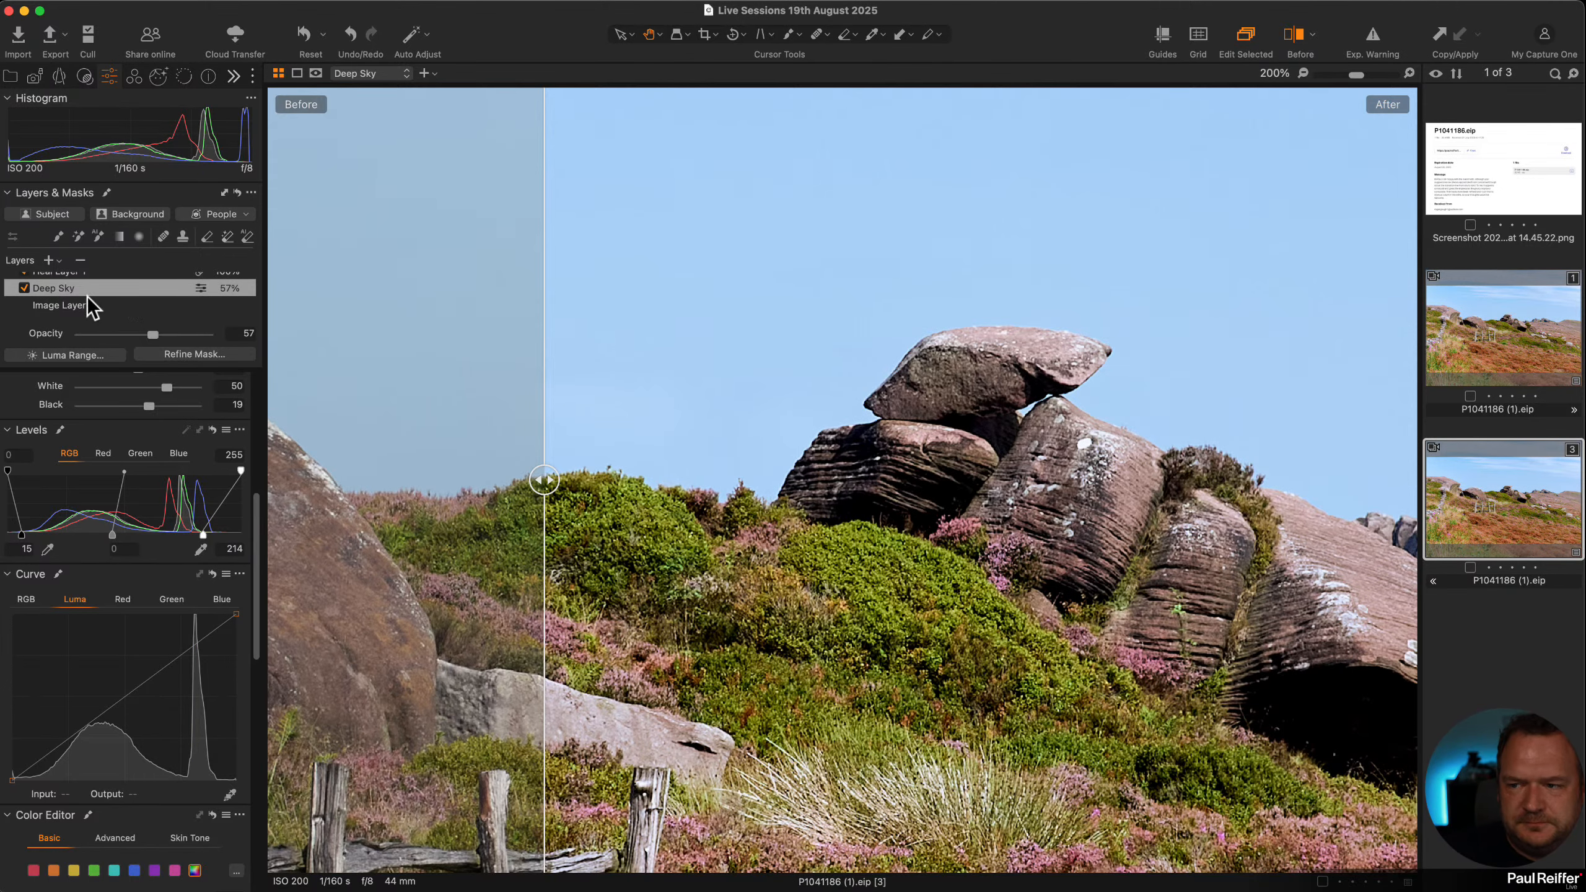
Disable the Land, Heal Layer 1 and Deep Sky layers, then check the Image Layer's remaining adjustments down to Vignetting
scroll(46, 298, up, 3)
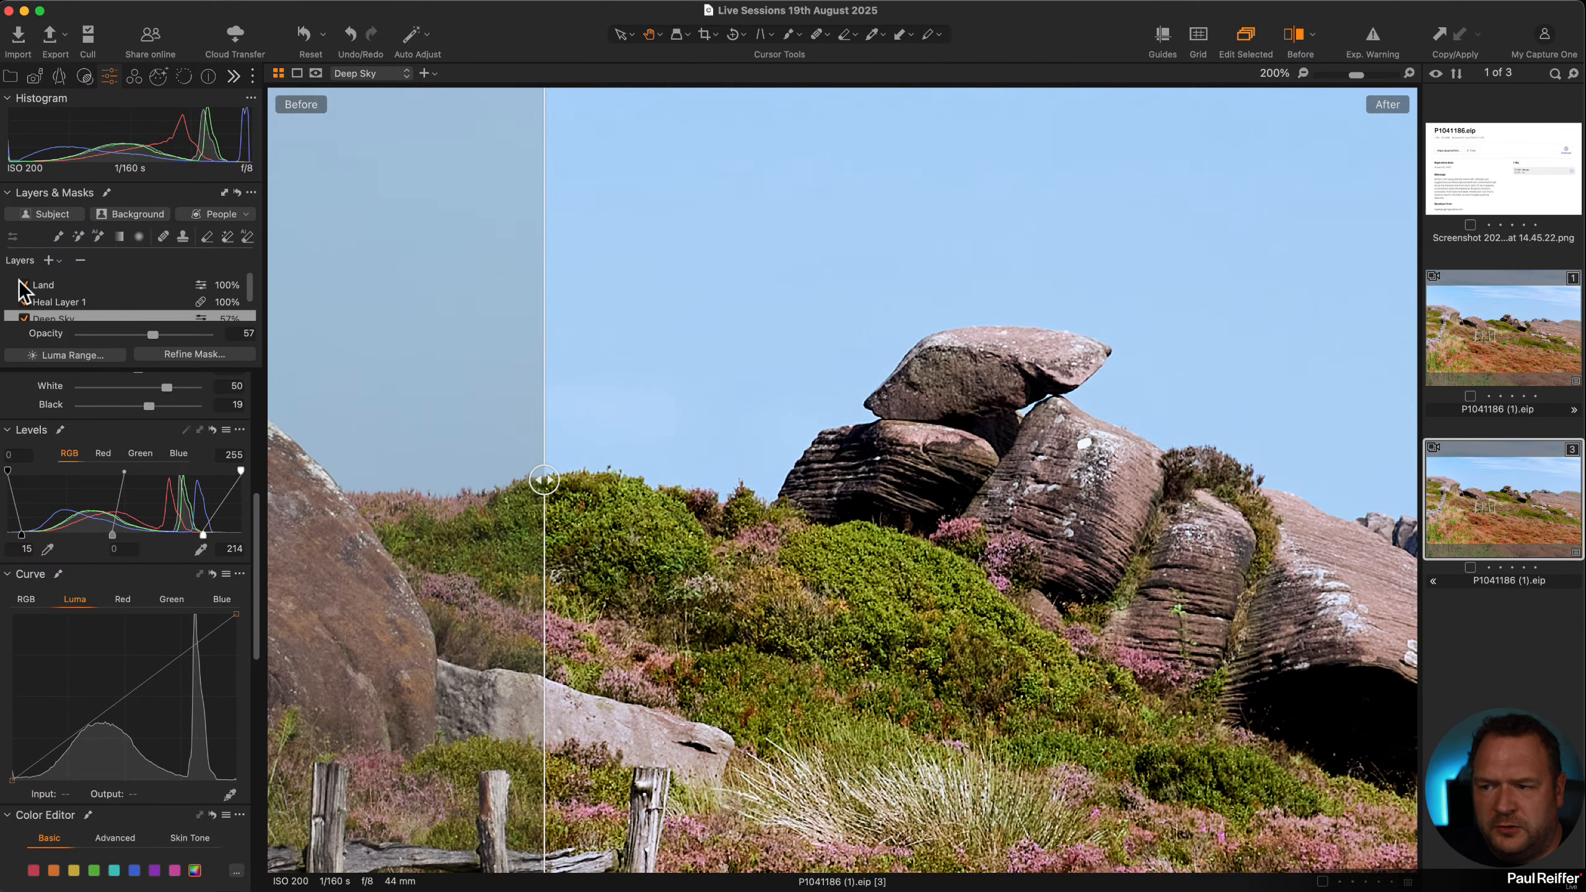
click(24, 284)
click(24, 302)
click(24, 318)
scroll(83, 307, down, 1)
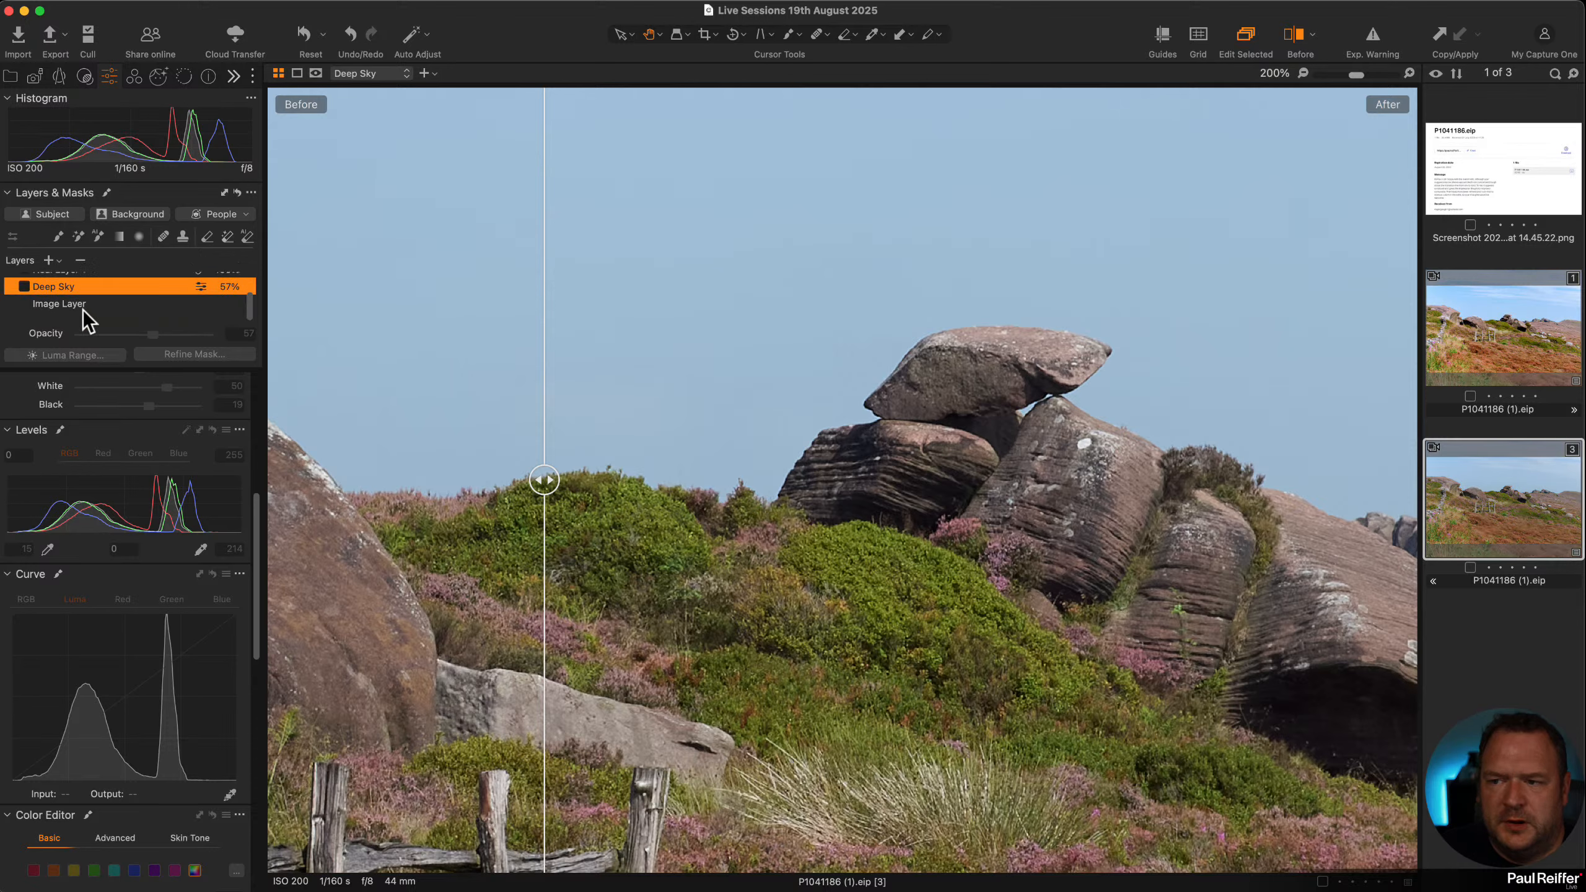
click(83, 306)
scroll(177, 553, down, 10)
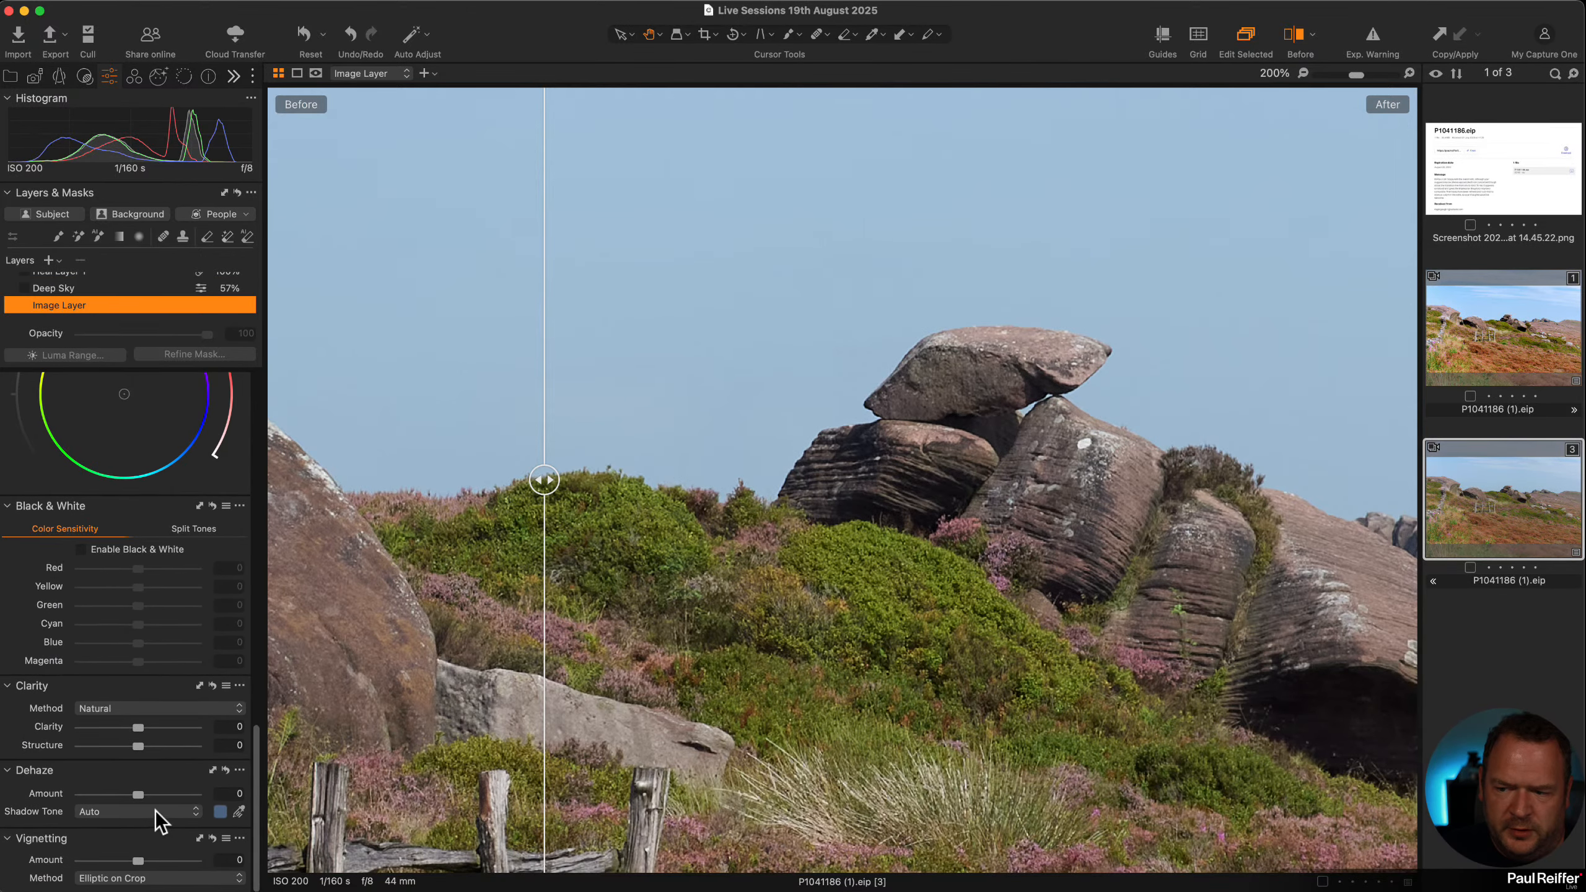
Enable Diffraction Correction for the lens, checking its effect on the green hillock at 500% zoom, then fit the whole photo in view
click(61, 77)
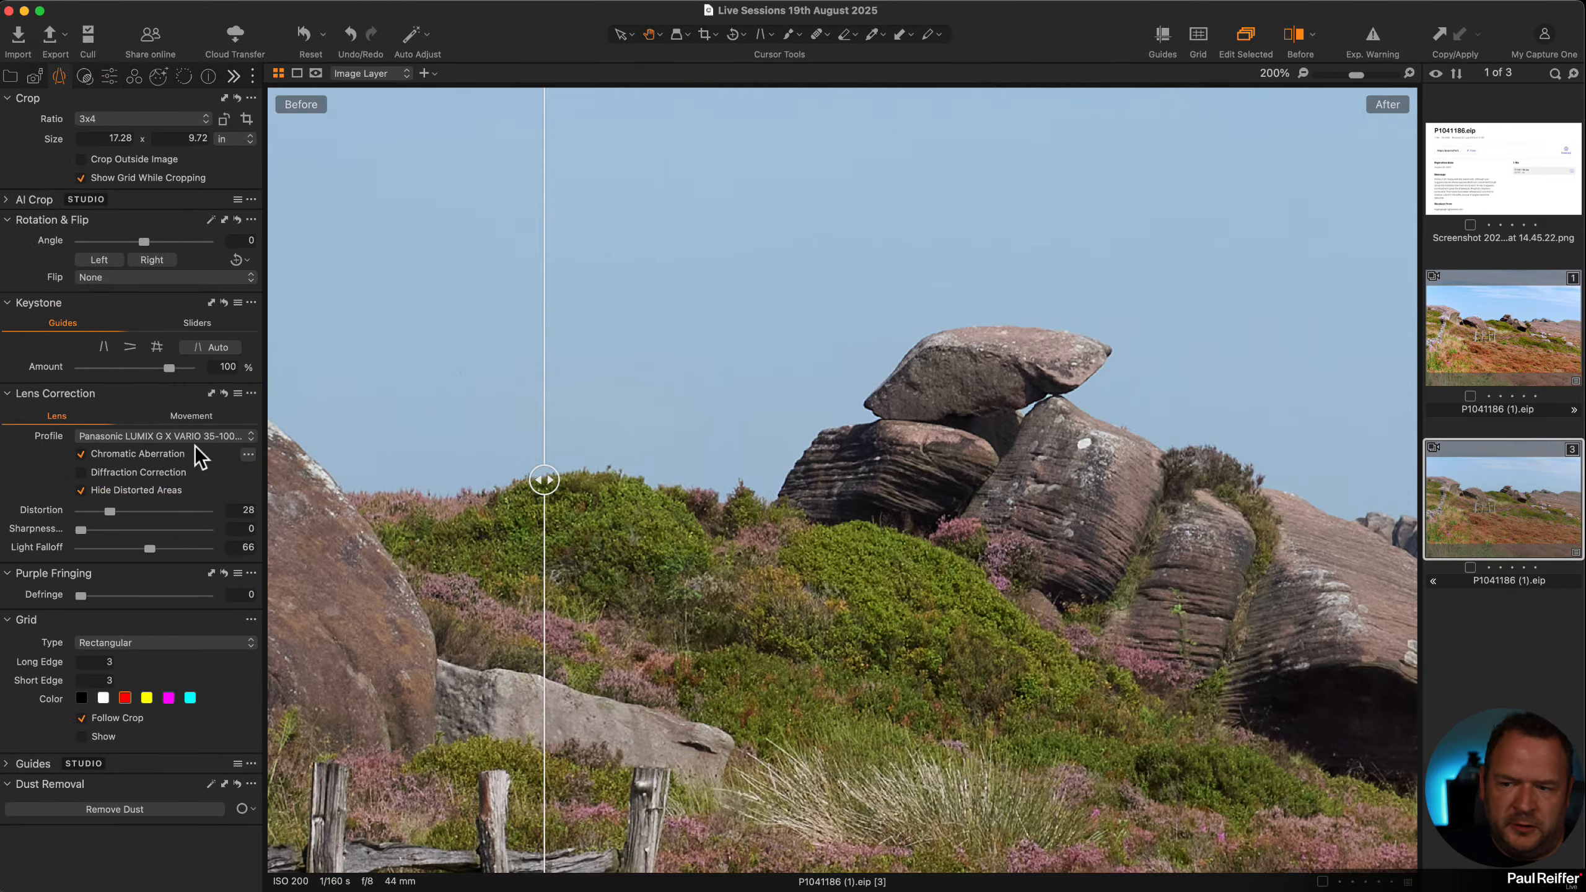
click(134, 472)
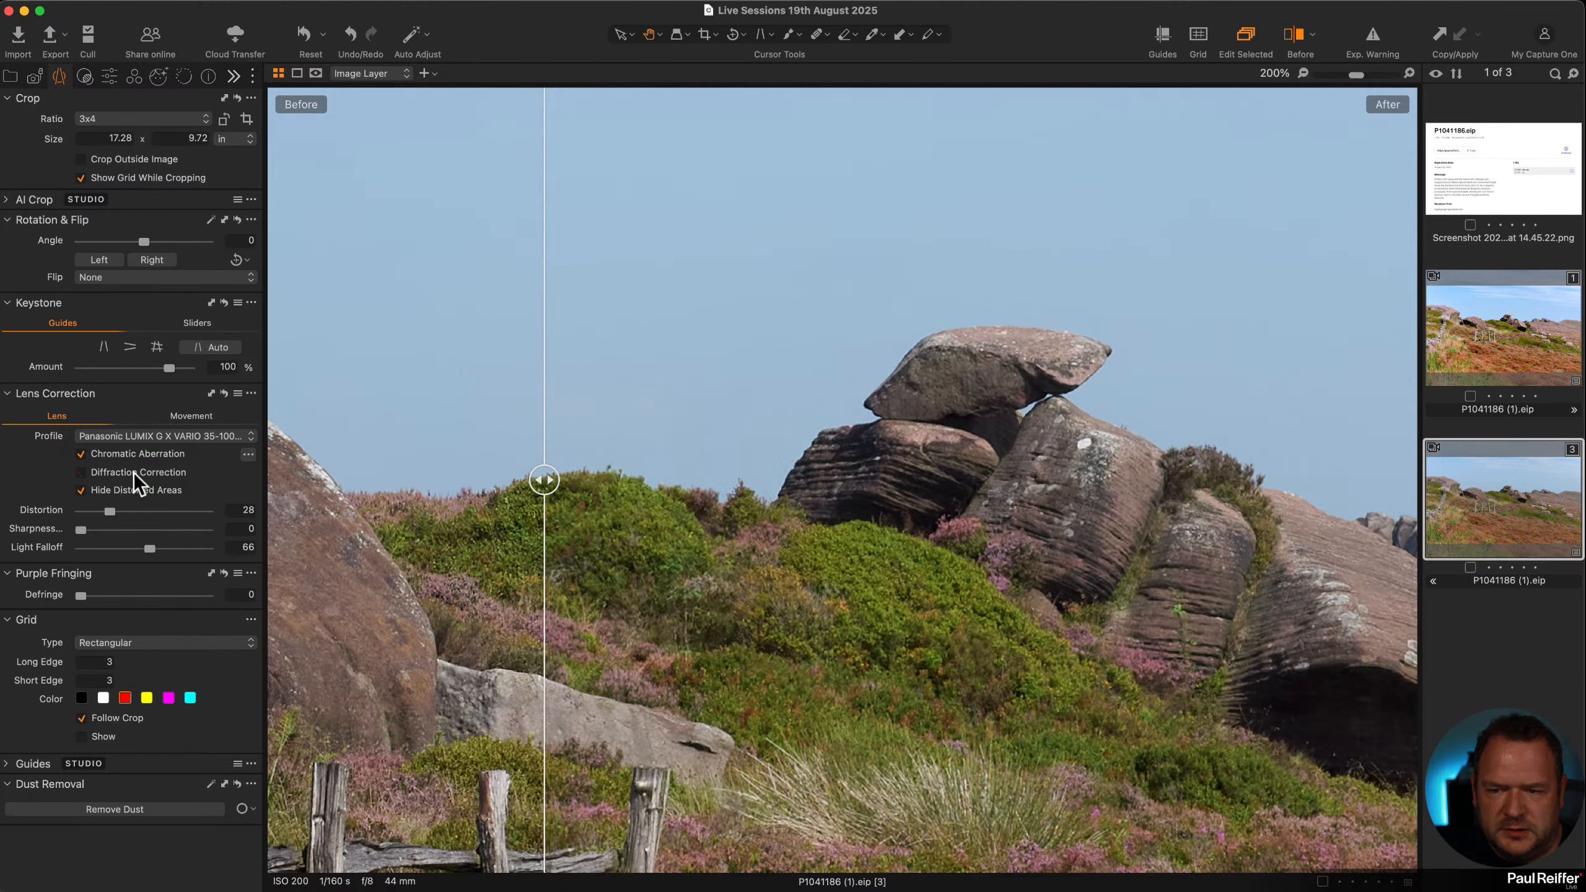
click(134, 472)
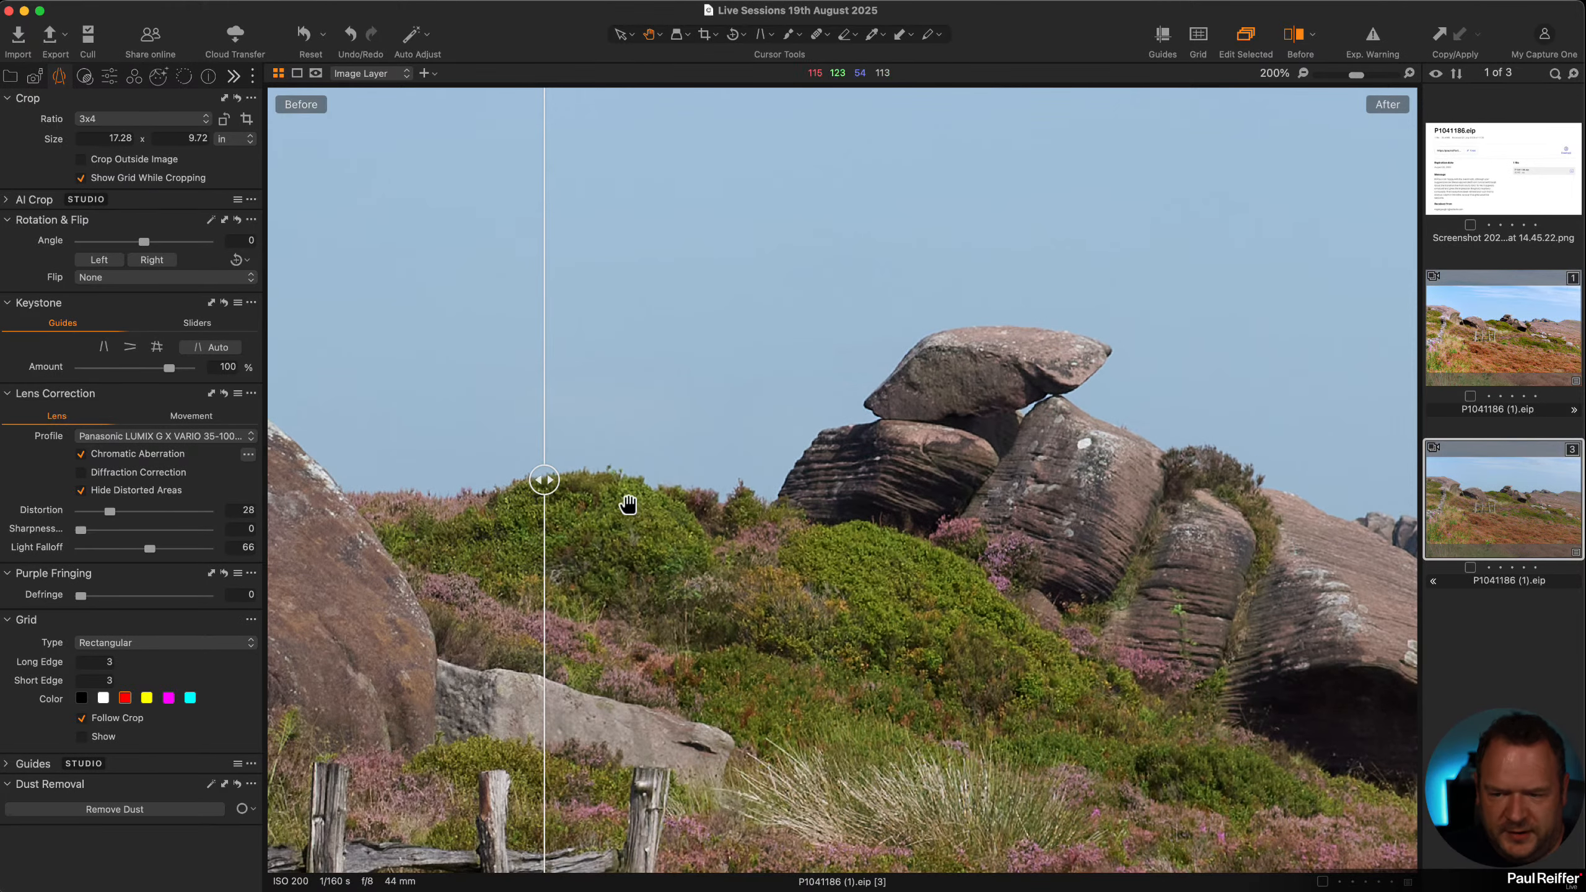
key(z)
click(613, 509)
click(854, 494)
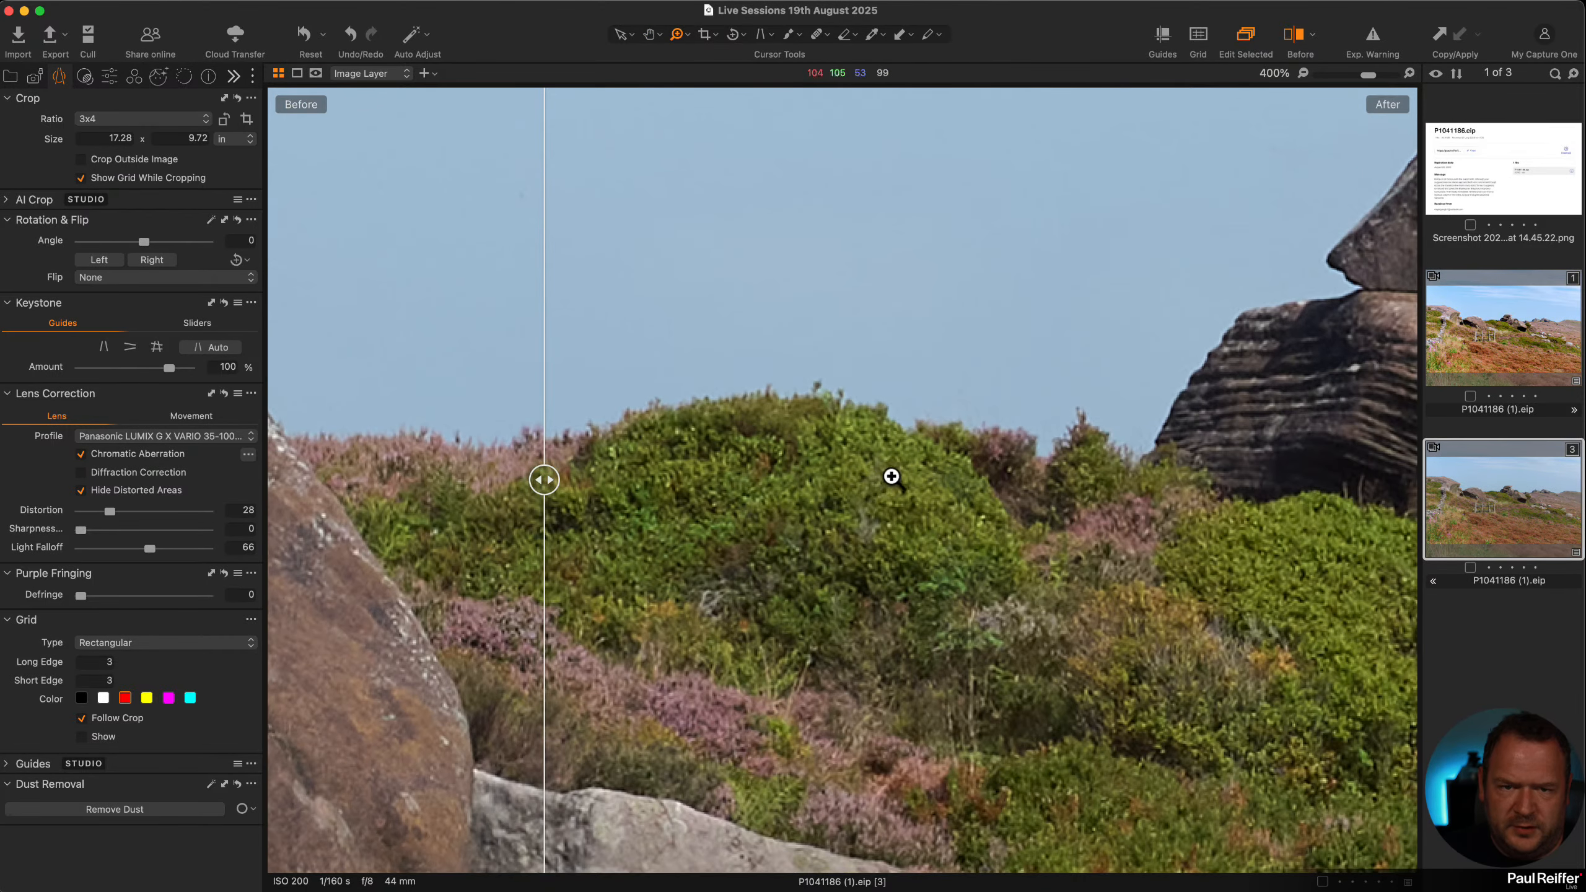
click(892, 475)
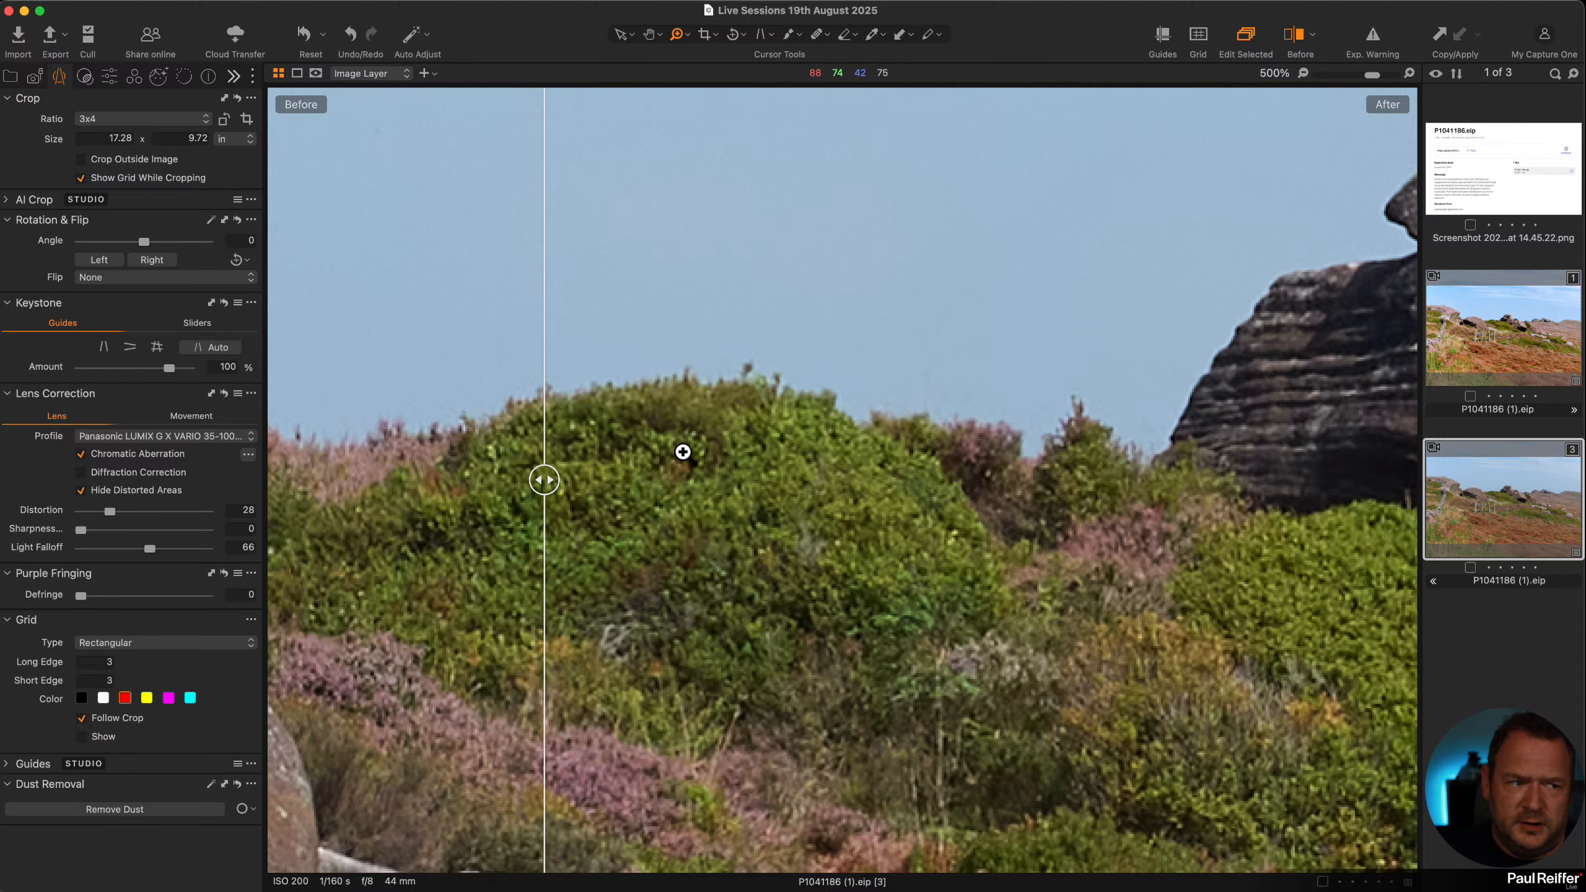
click(82, 472)
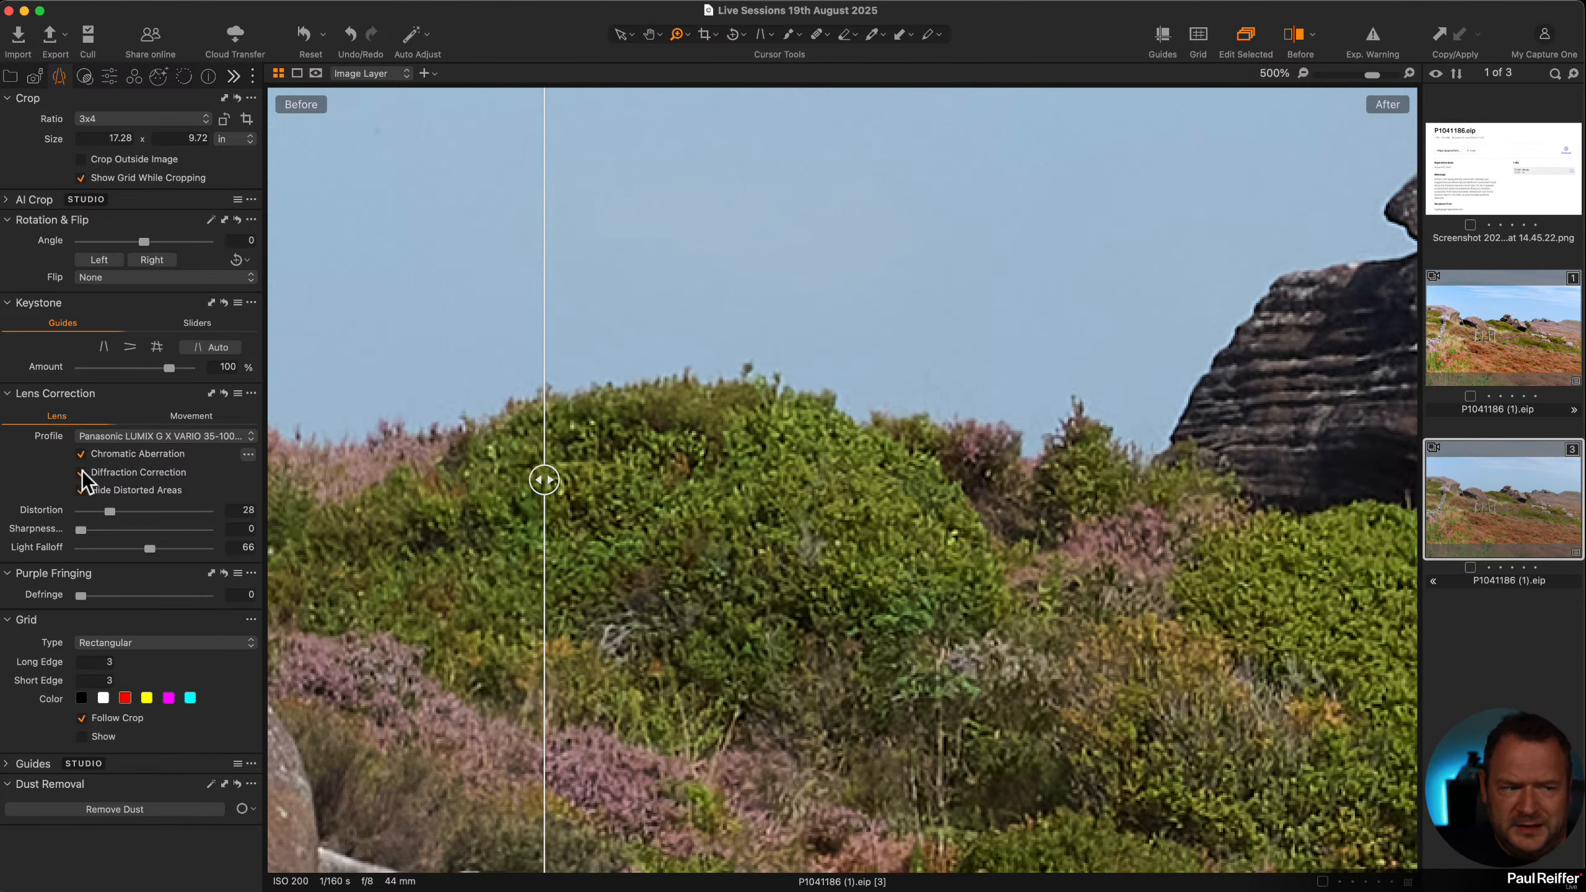
click(82, 472)
click(81, 473)
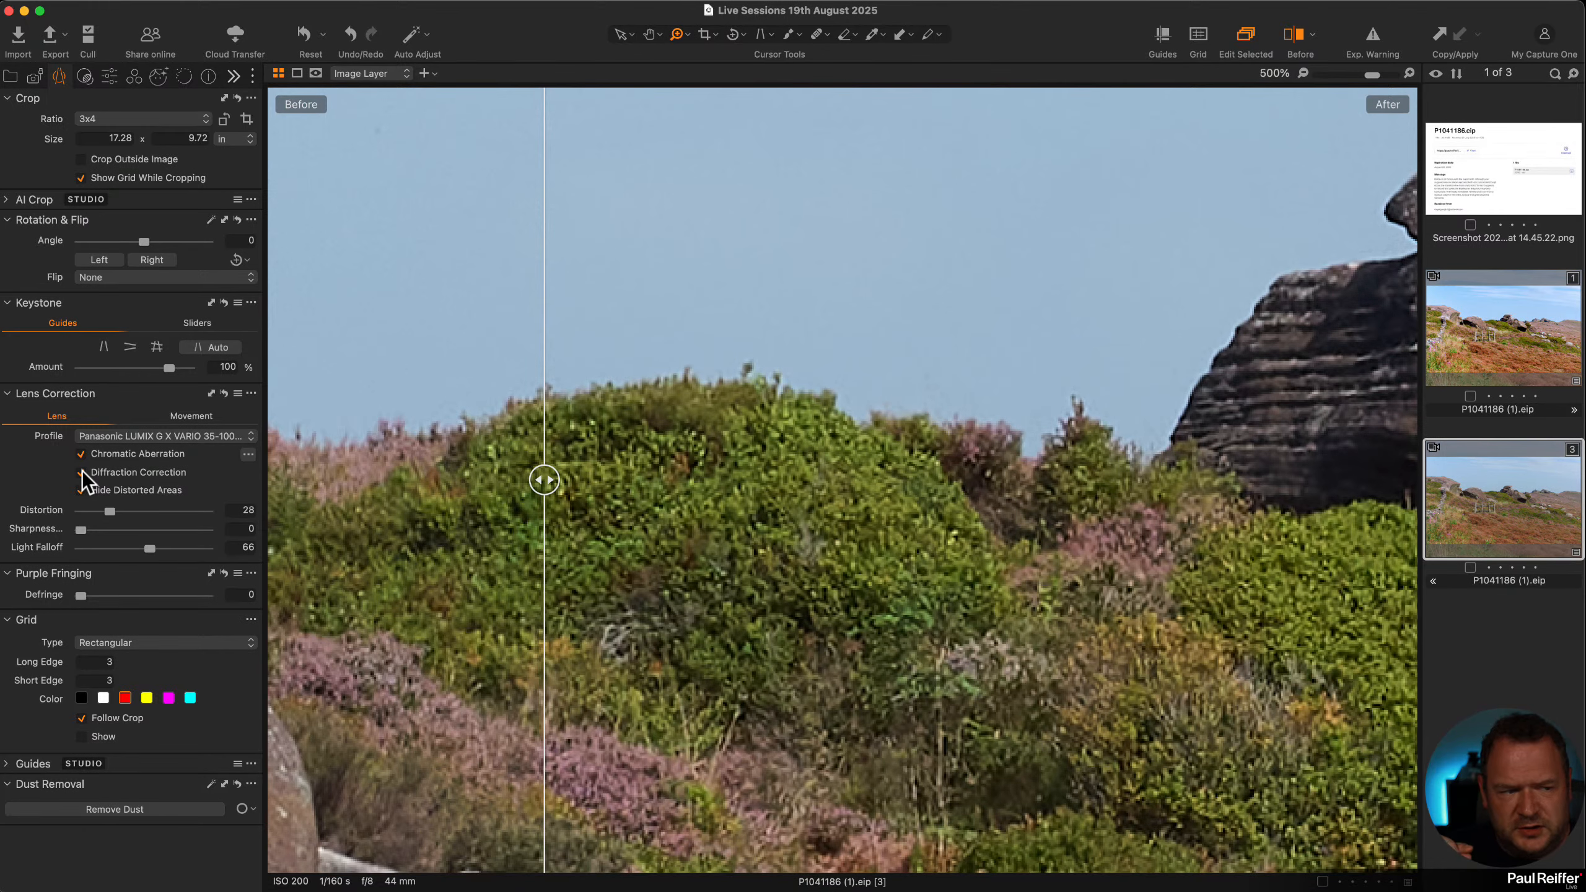
key(h)
double_click(838, 504)
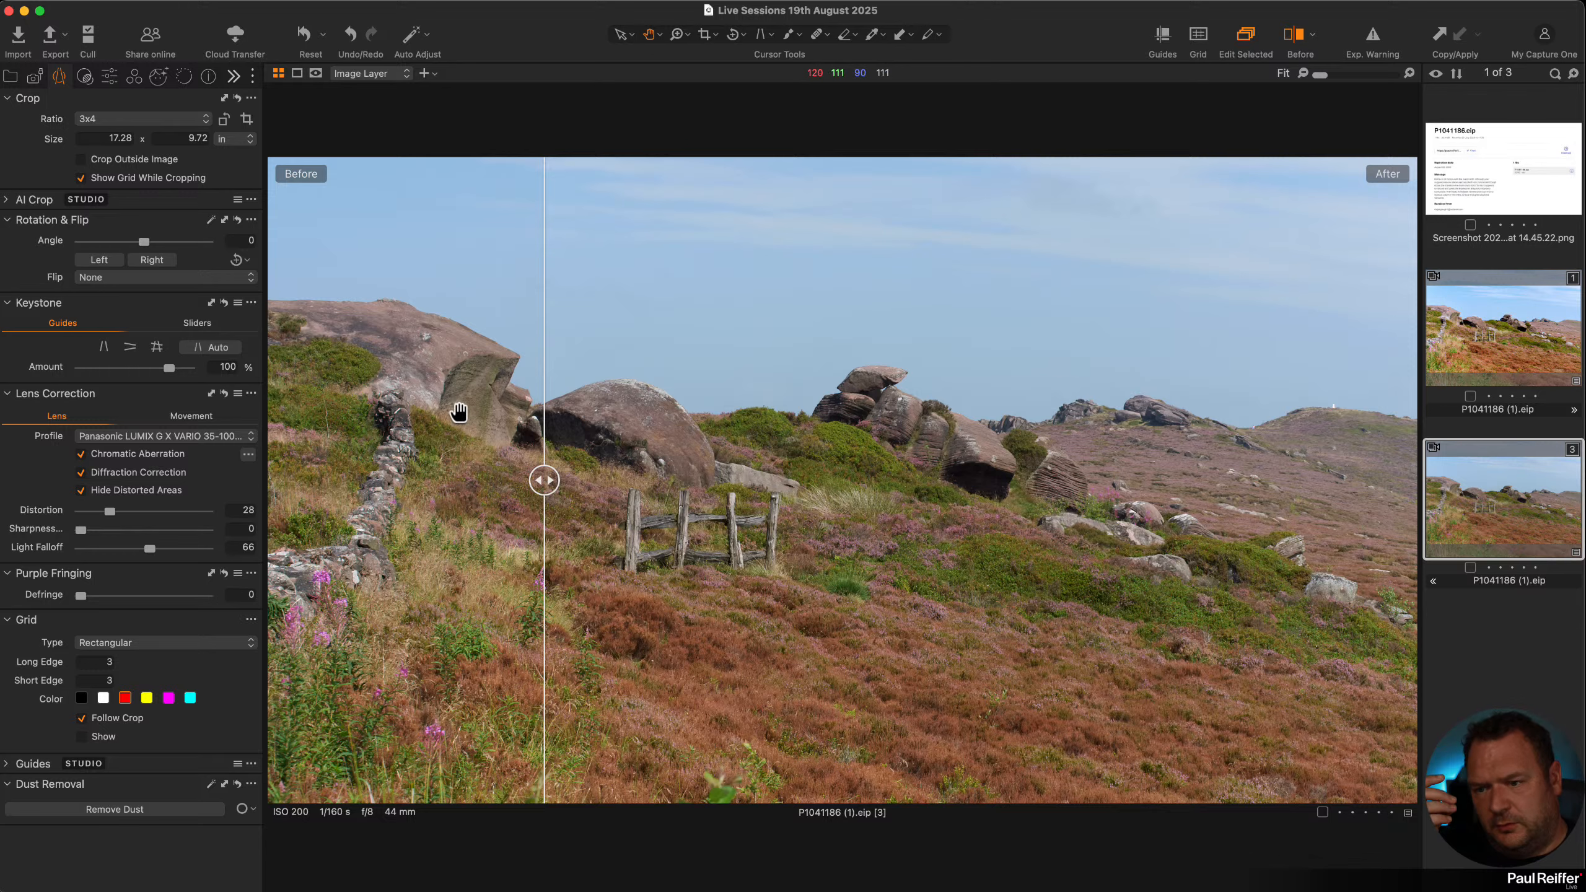
Set the lens Sharpness Falloff to 25, judging its effect on the stone wall at 300% zoom
drag(544, 481, 195, 524)
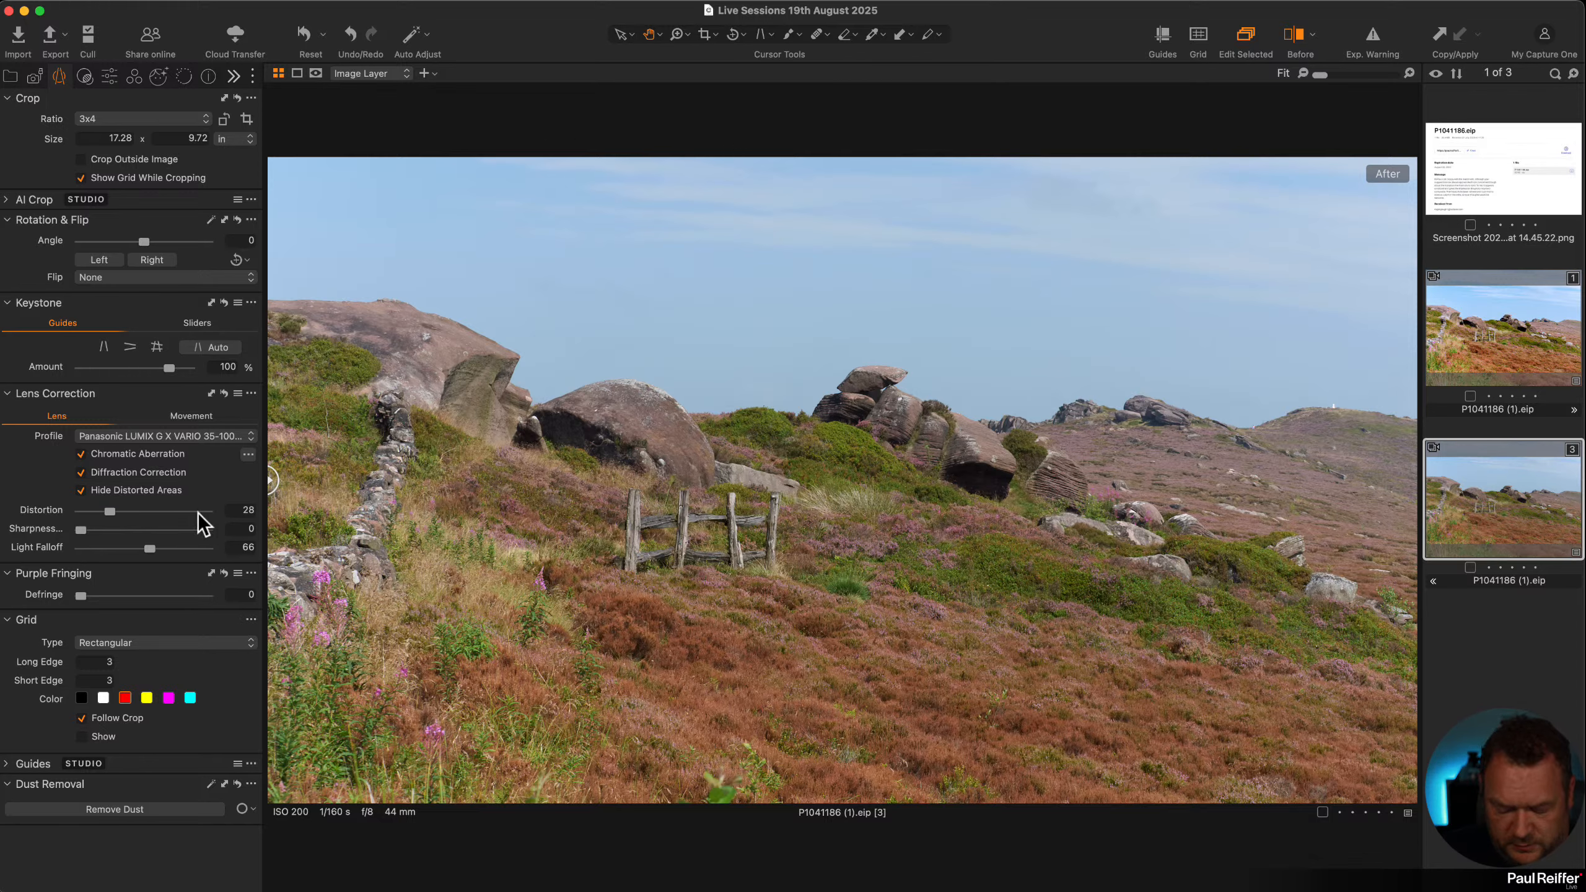
click(341, 494)
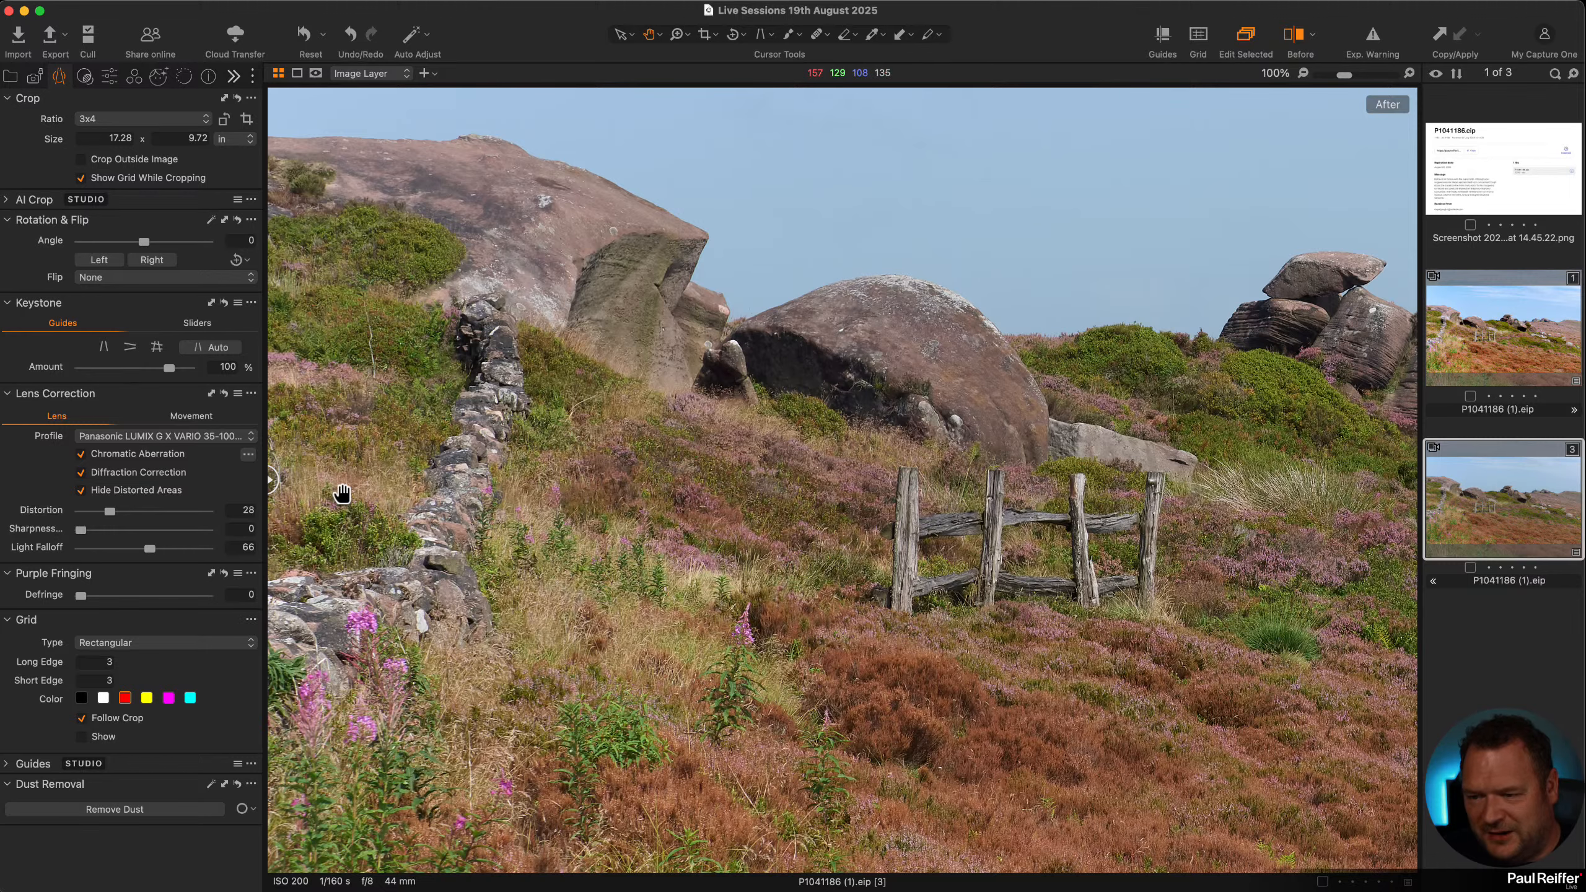
key(z)
click(343, 495)
click(350, 465)
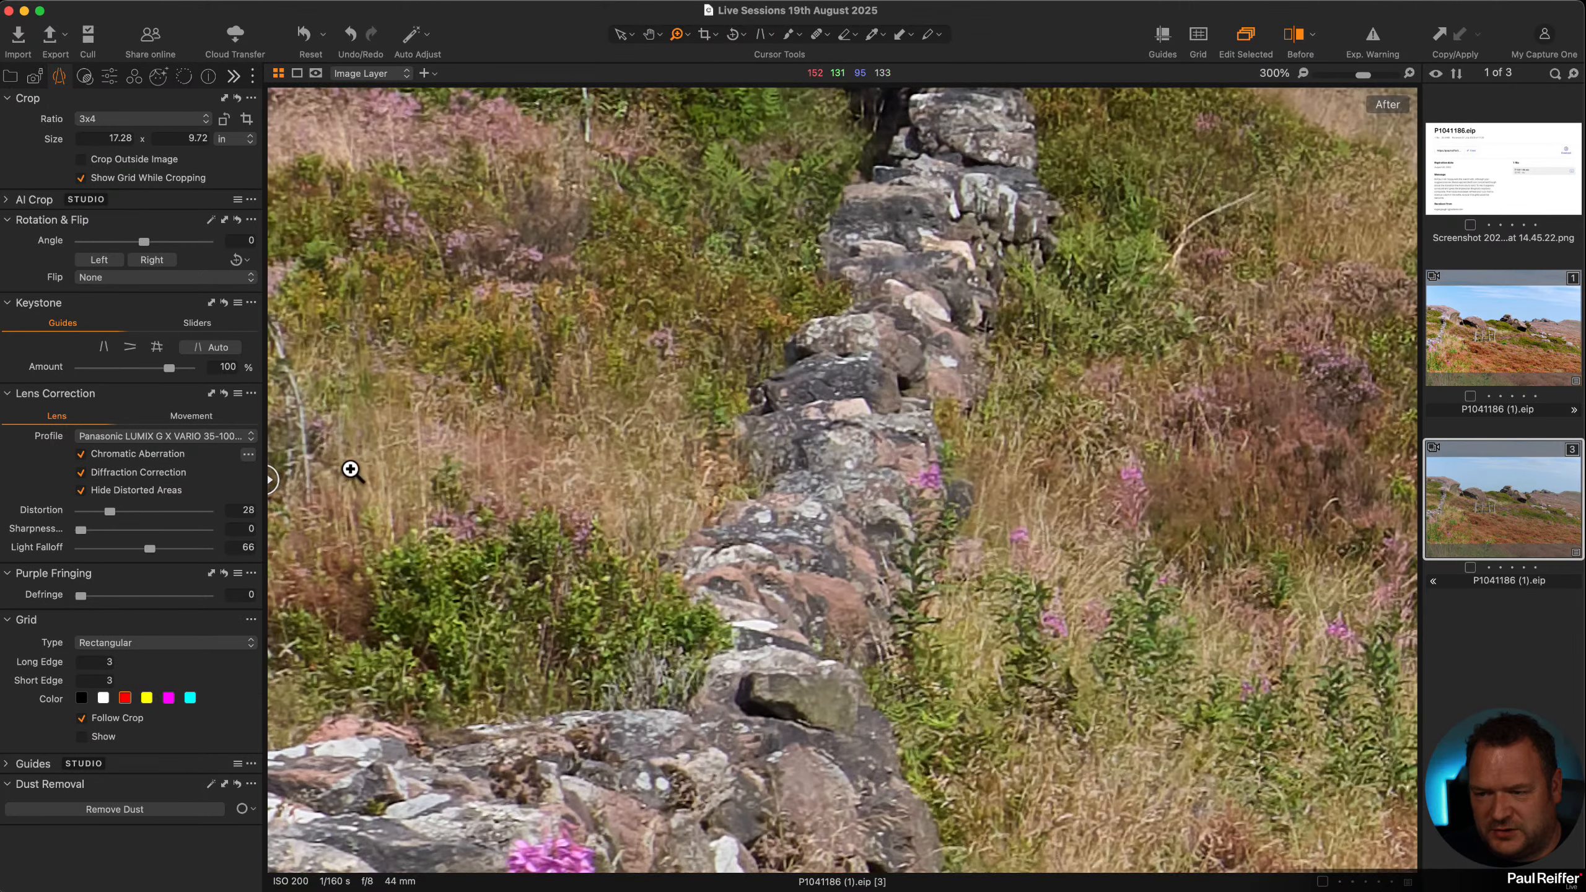
drag(81, 530, 284, 538)
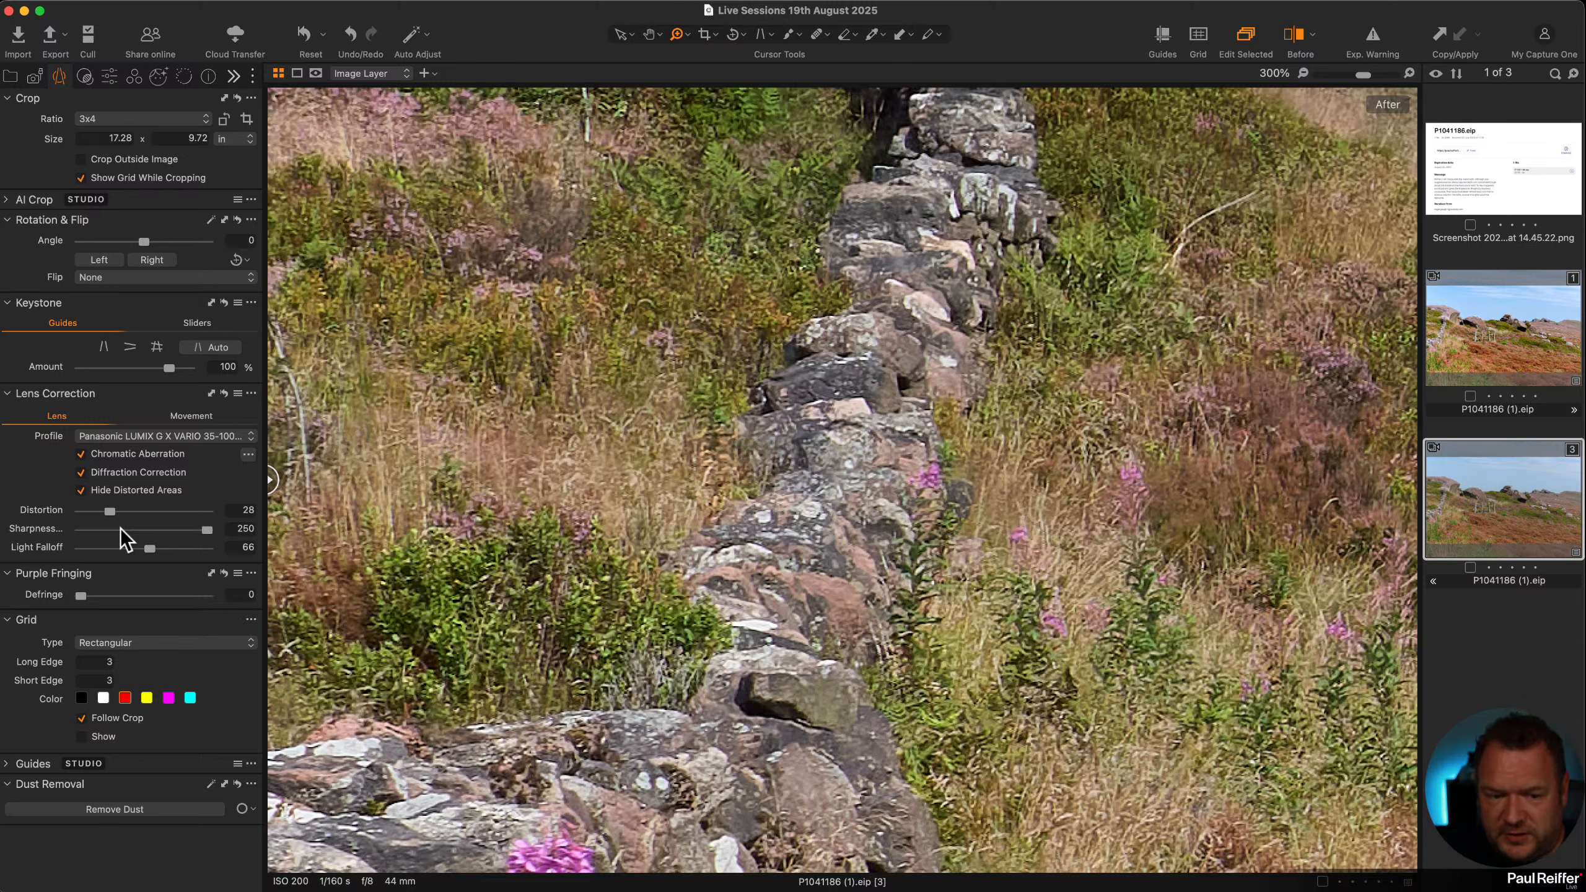
drag(121, 529, 35, 531)
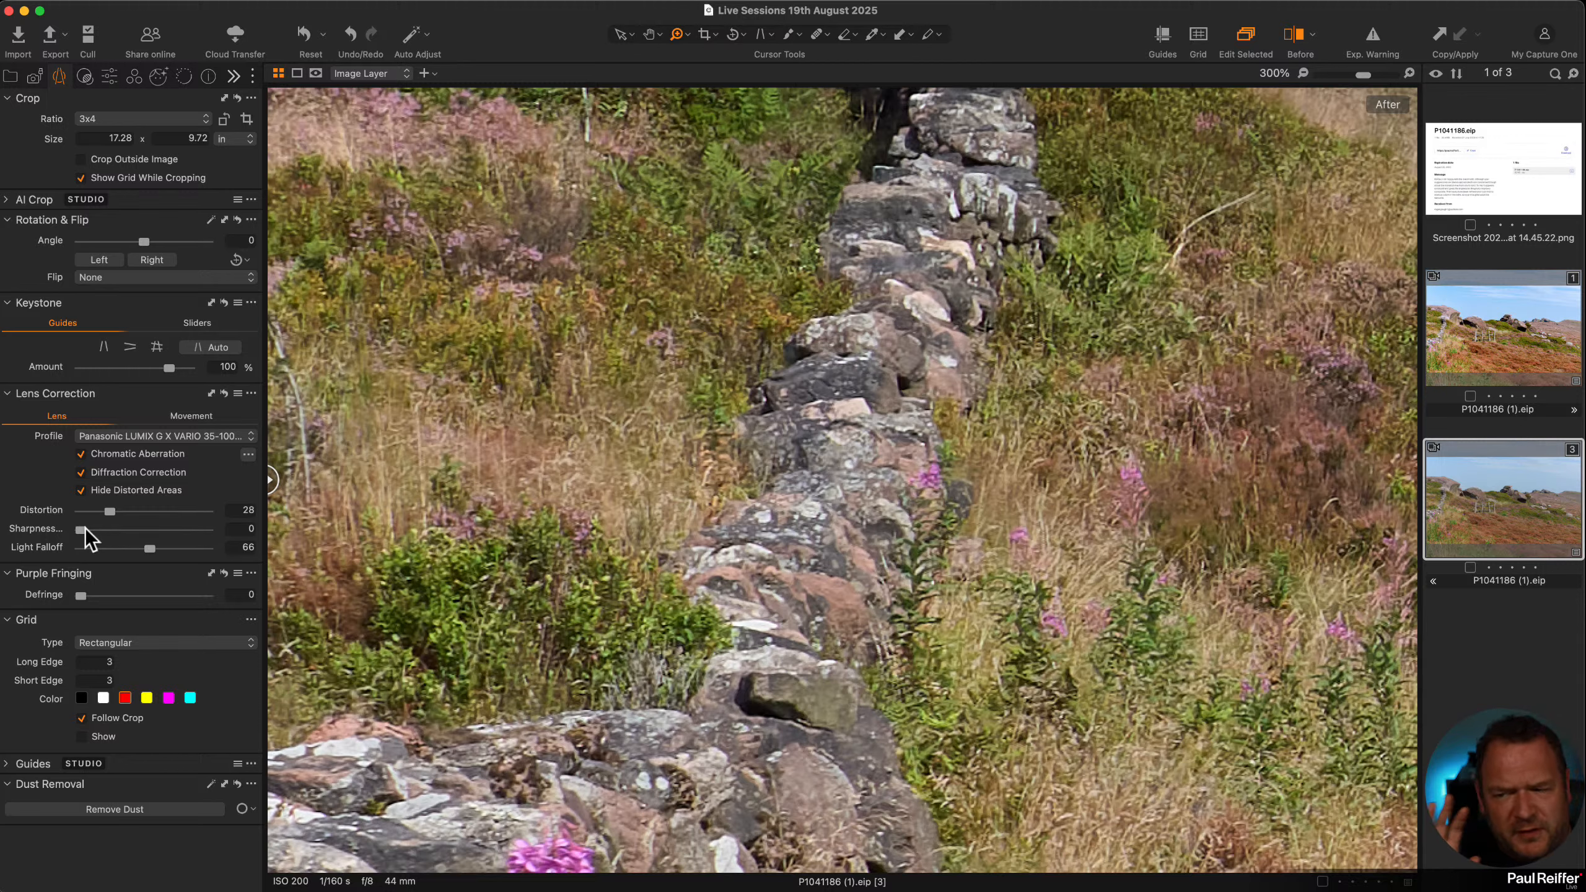
drag(85, 529, 99, 534)
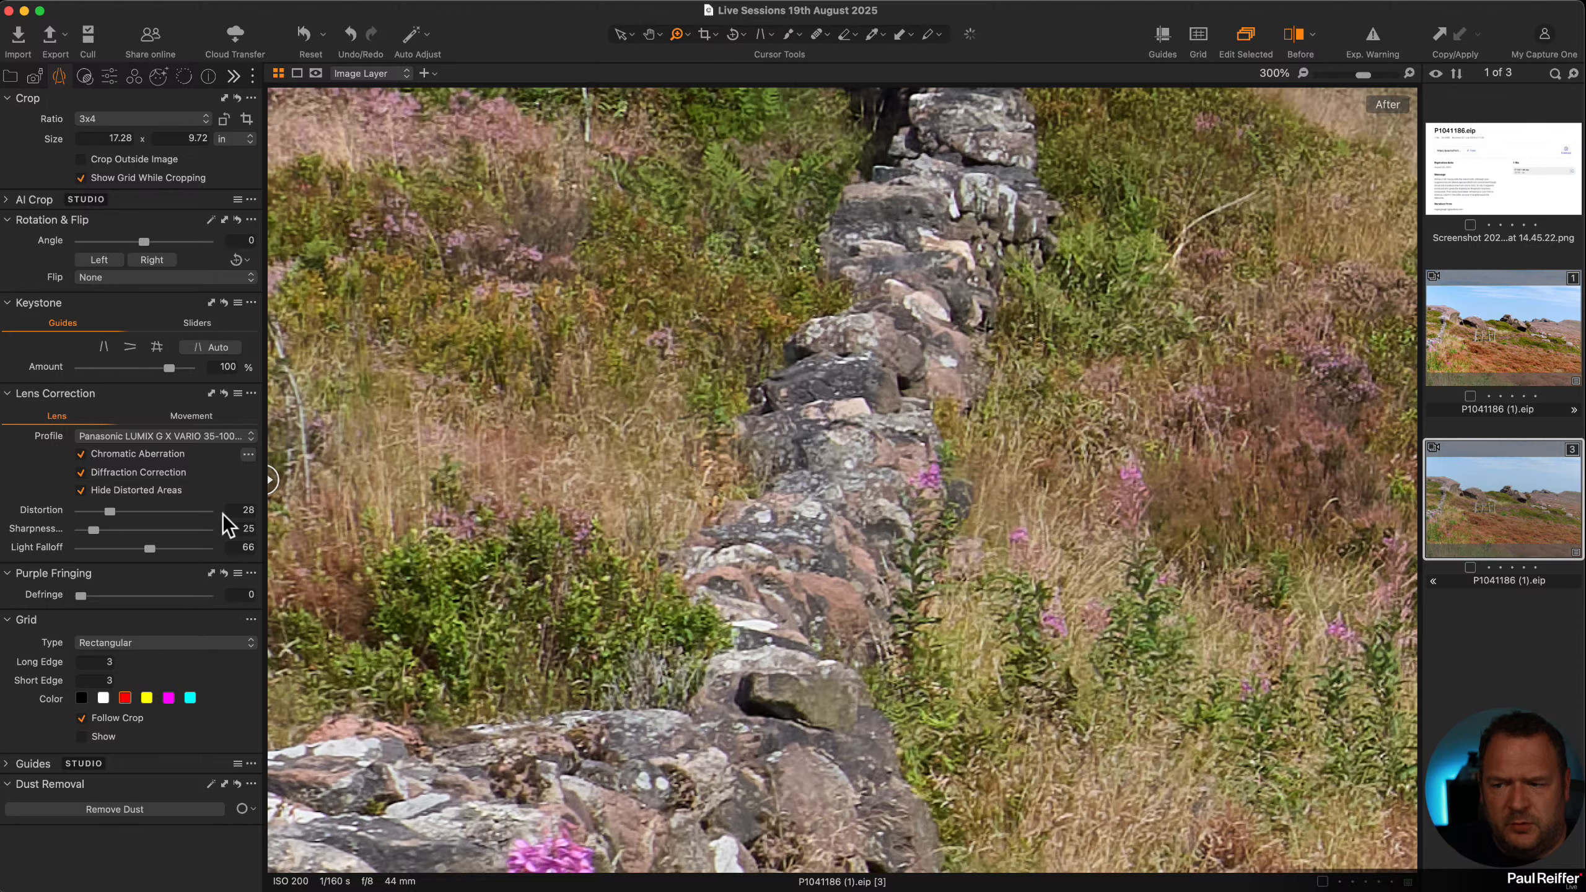
click(846, 443)
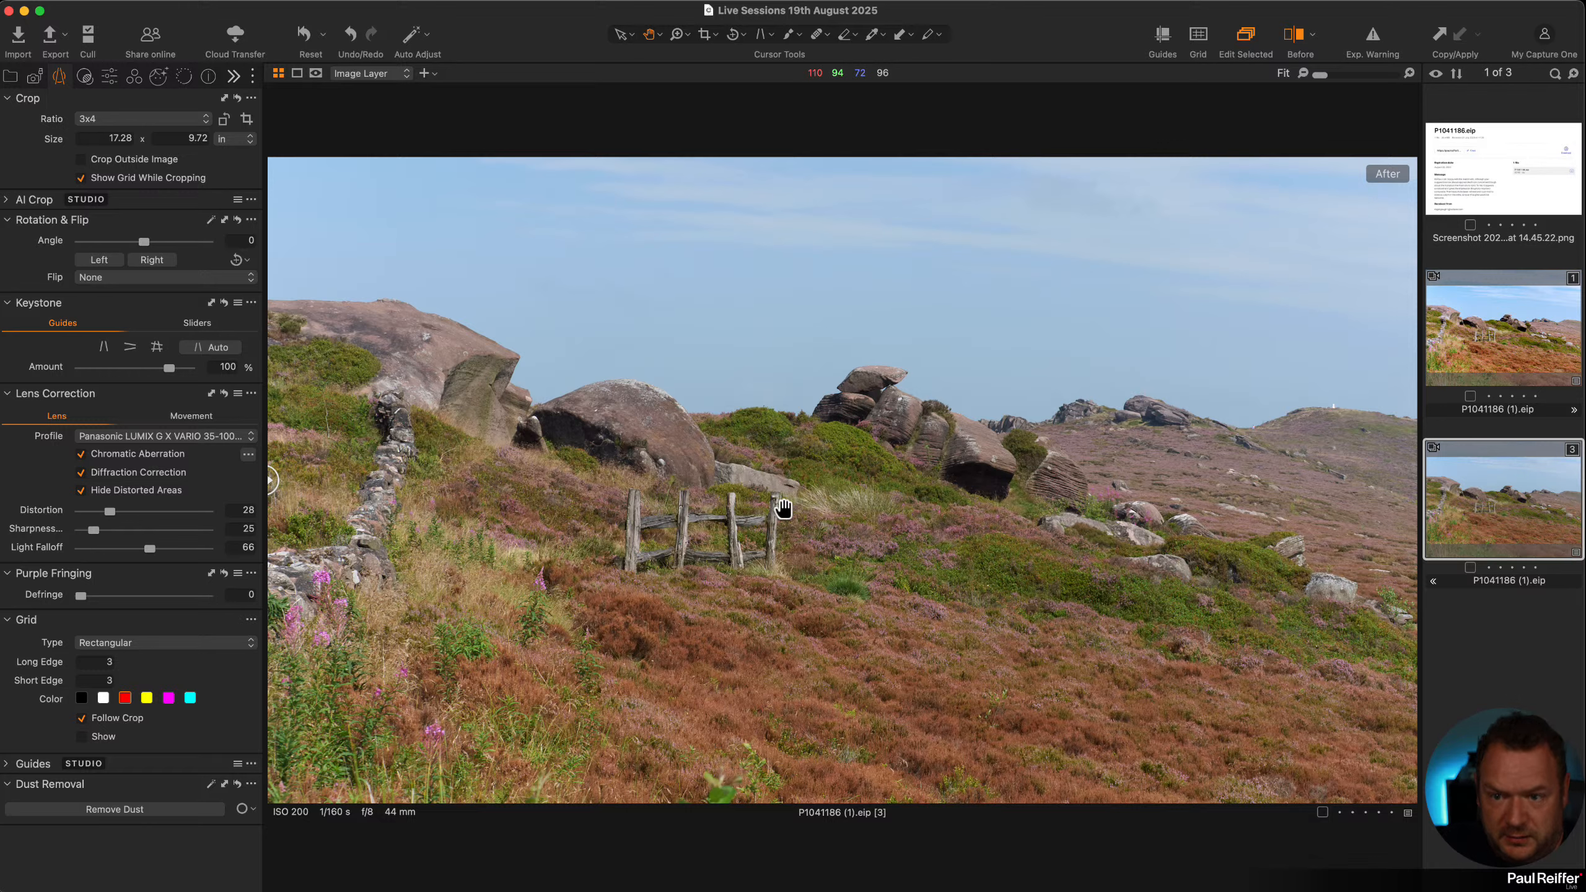
Turn the Deep Sky layer back on and toggle its mask overlay to check how it covers the sky
click(112, 76)
scroll(53, 313, down, 1)
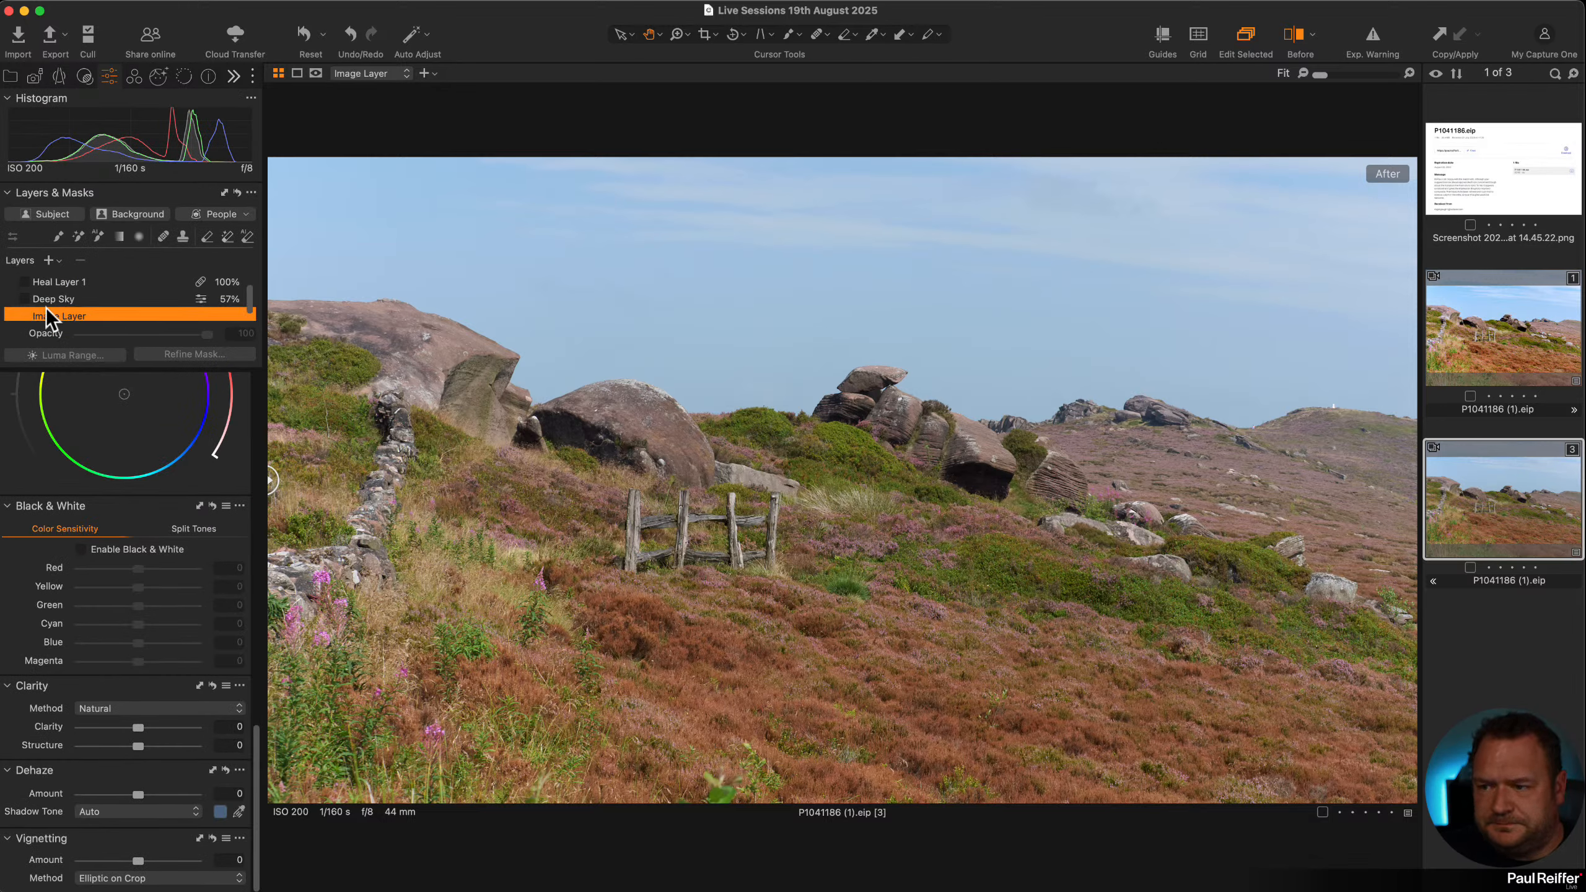
click(54, 299)
key(m)
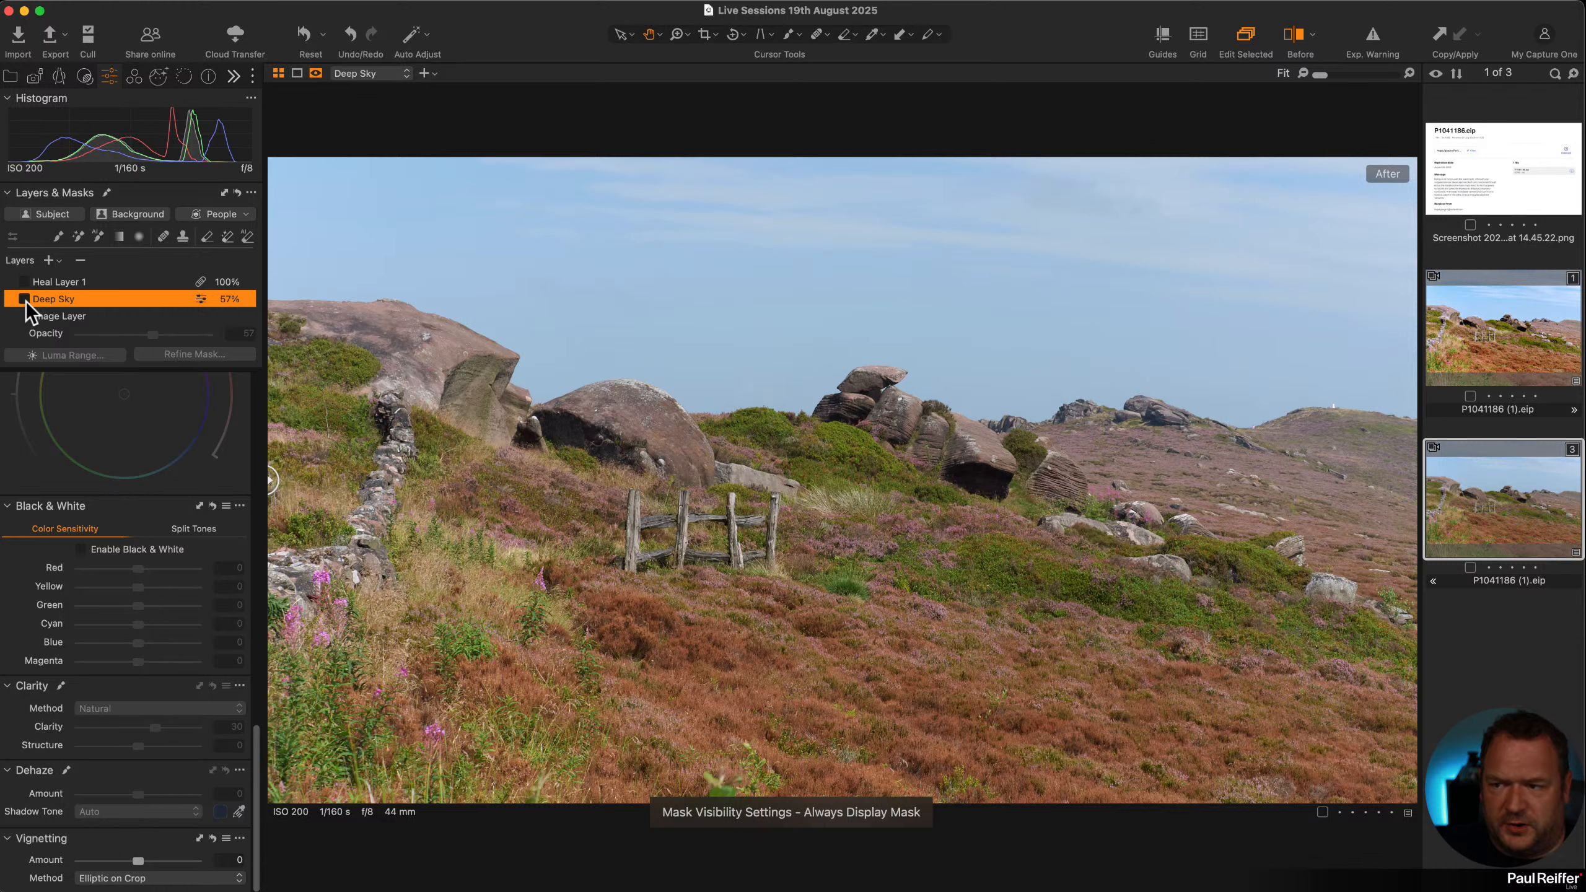
click(24, 298)
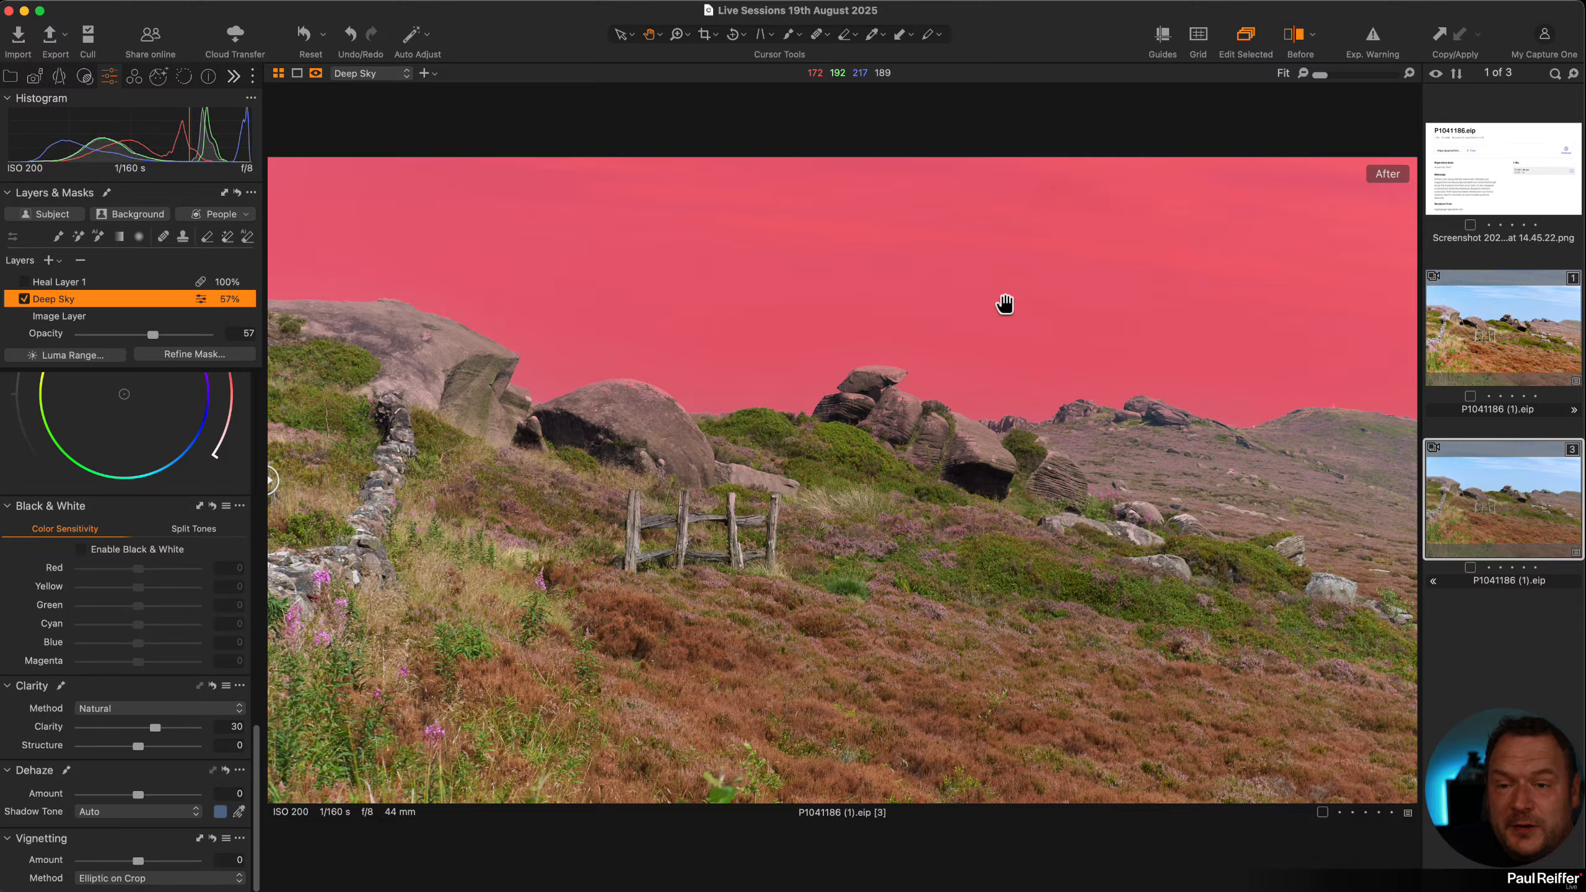
key(m)
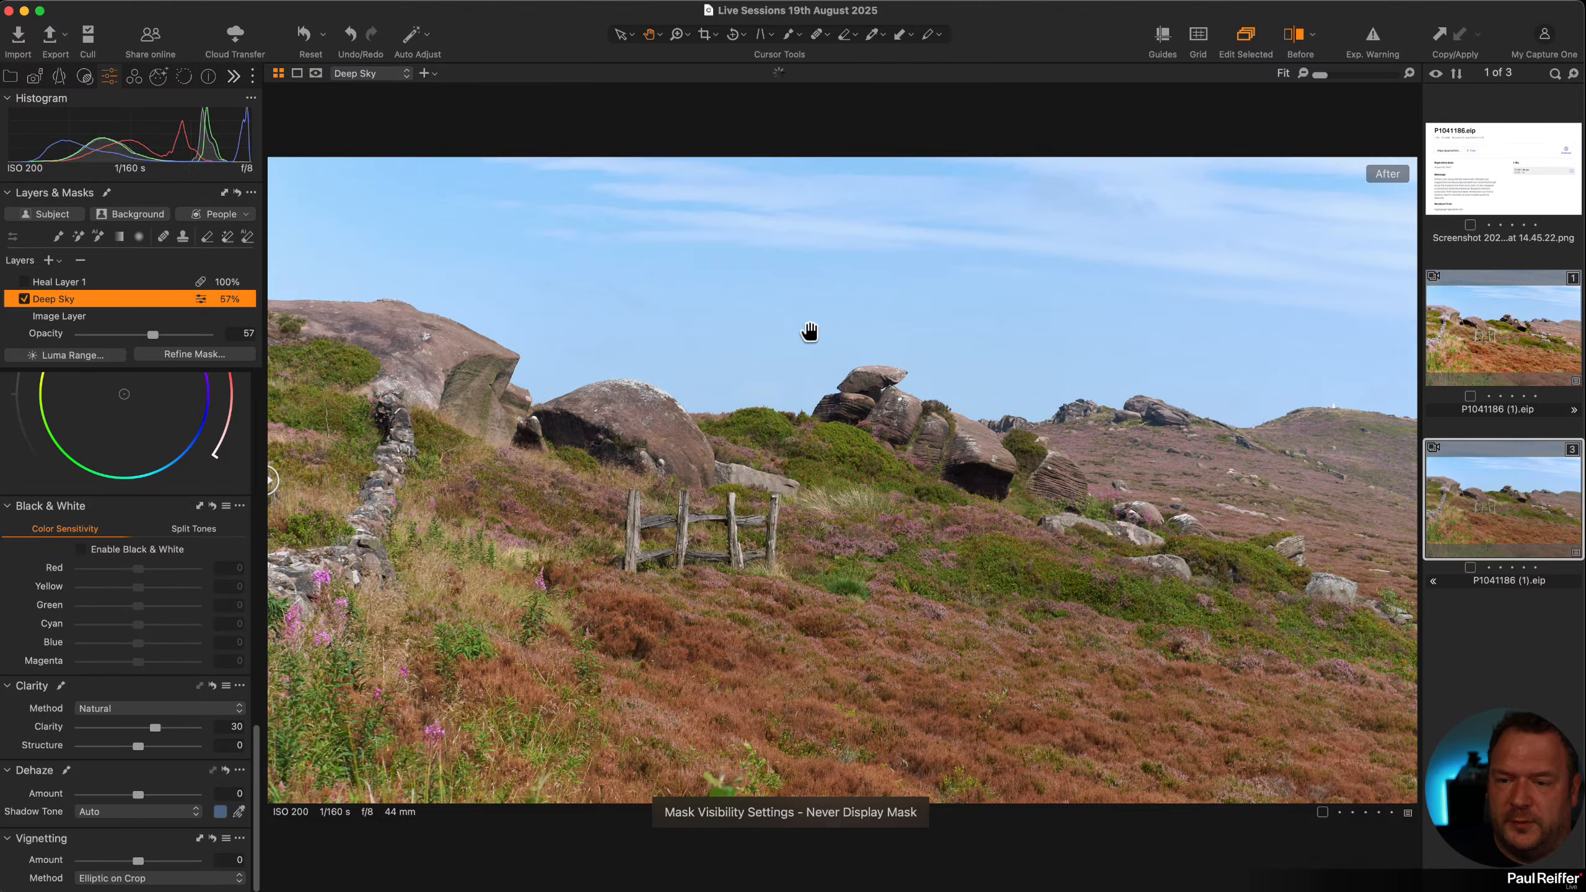
key(m)
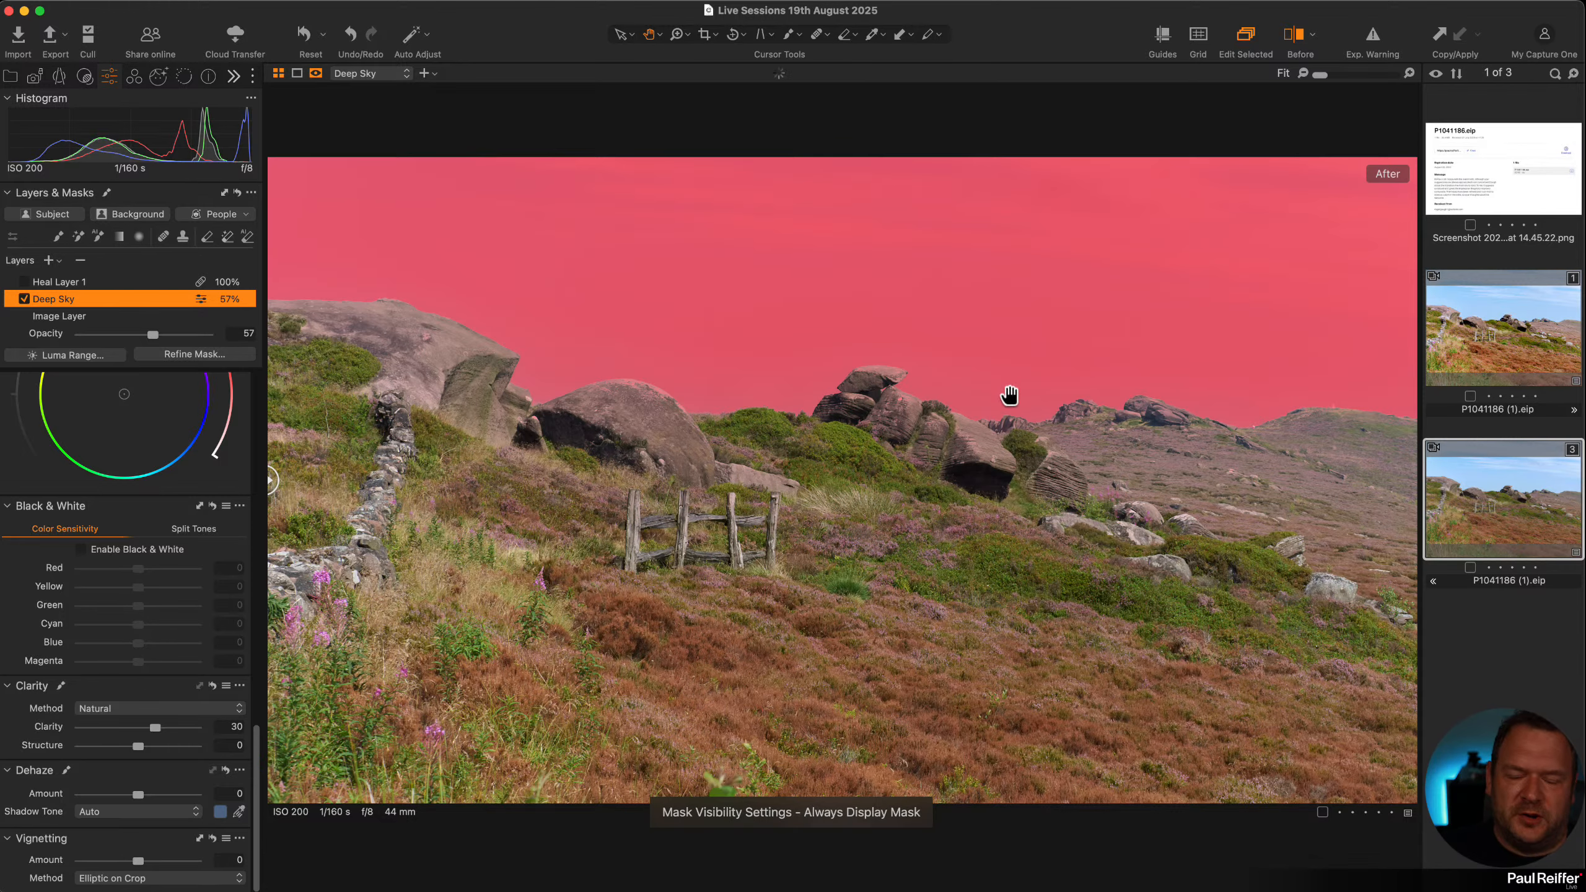
key(m)
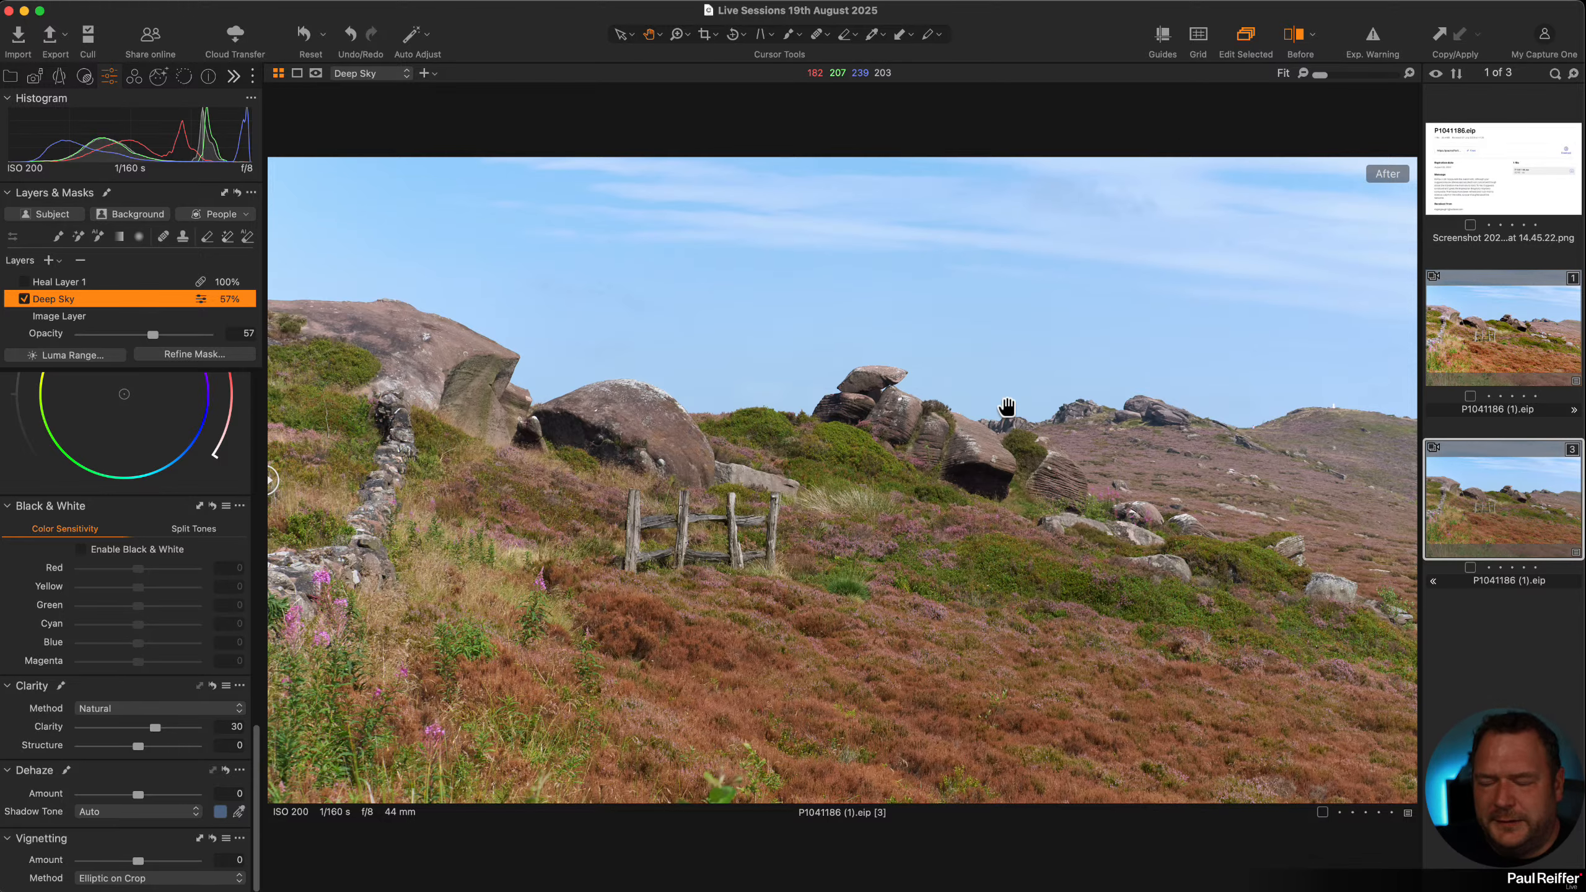
drag(1007, 407, 1115, 413)
Create a new variant of the moorland photo and find Deep Sky among the built-in Enhancements style brushes
right_click(1465, 490)
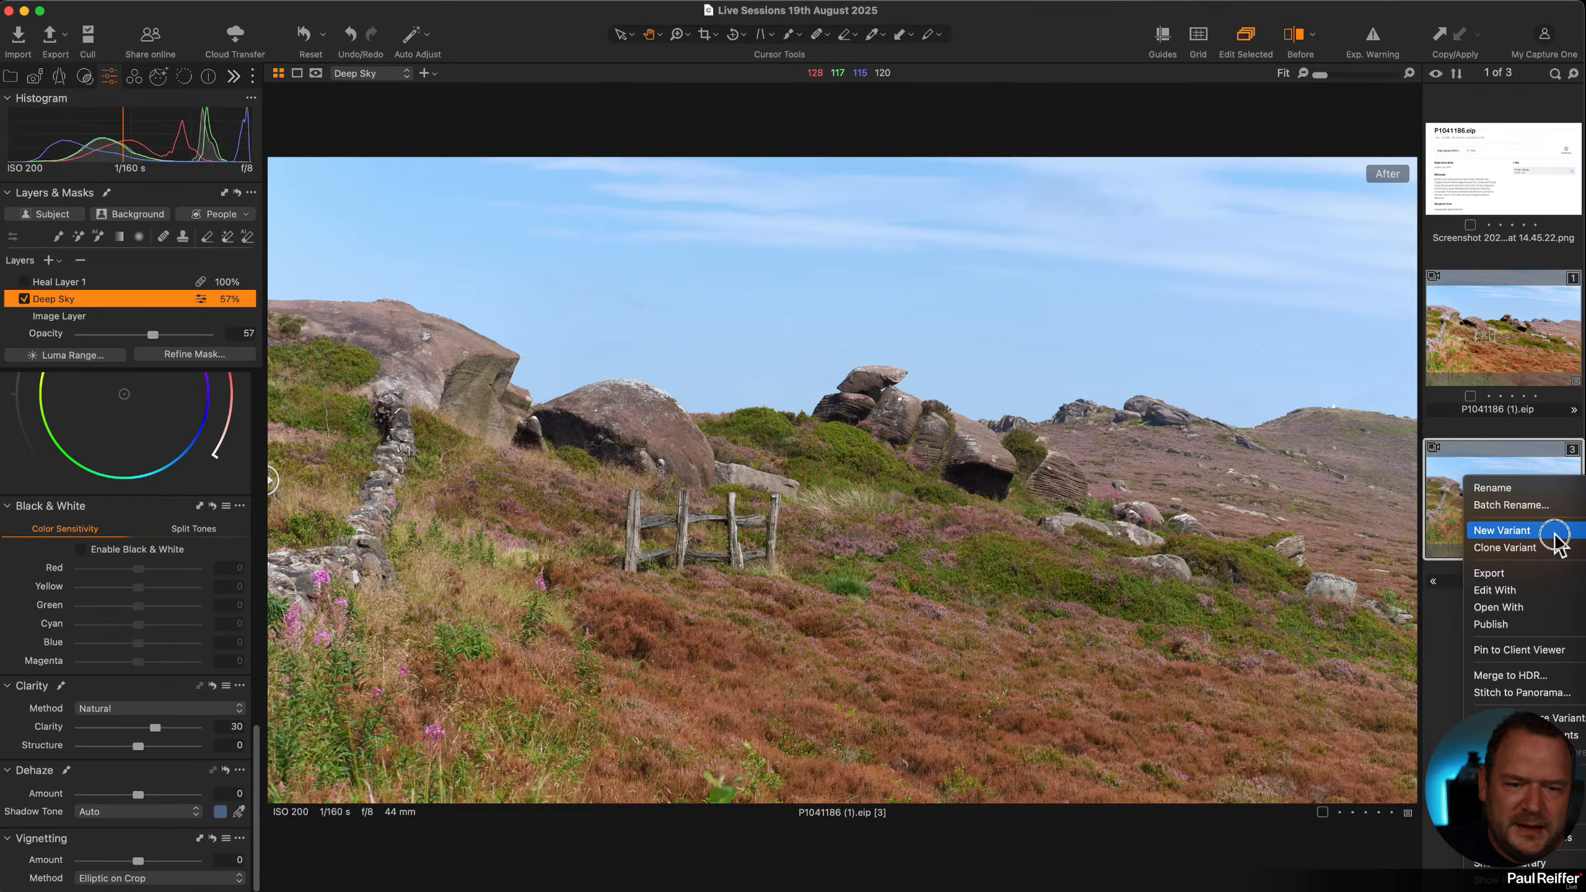
click(1499, 528)
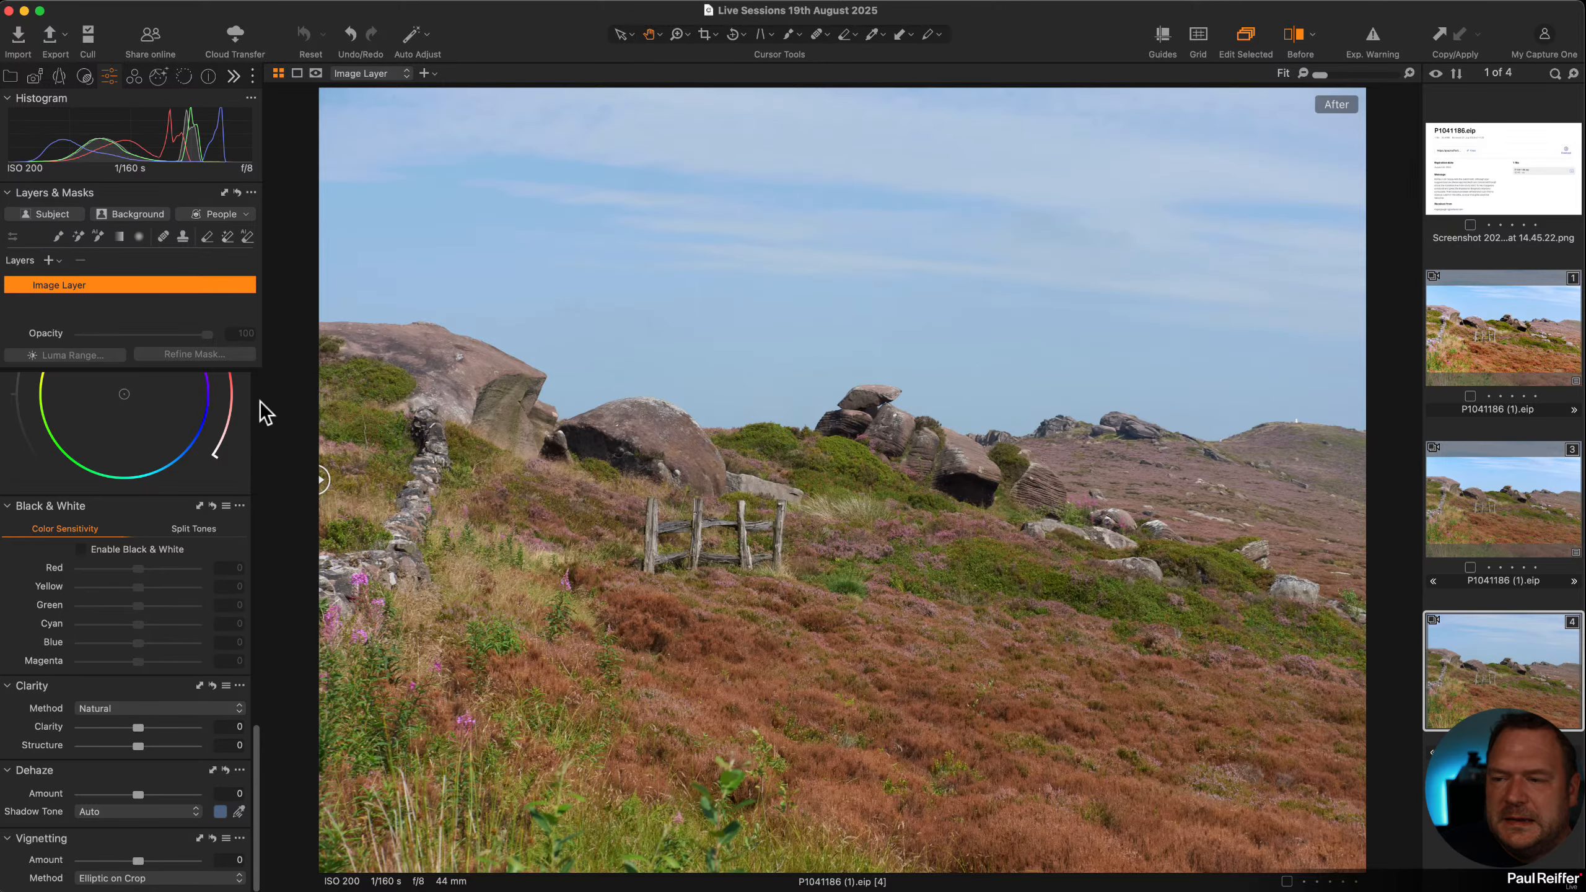
scroll(153, 437, up, 10)
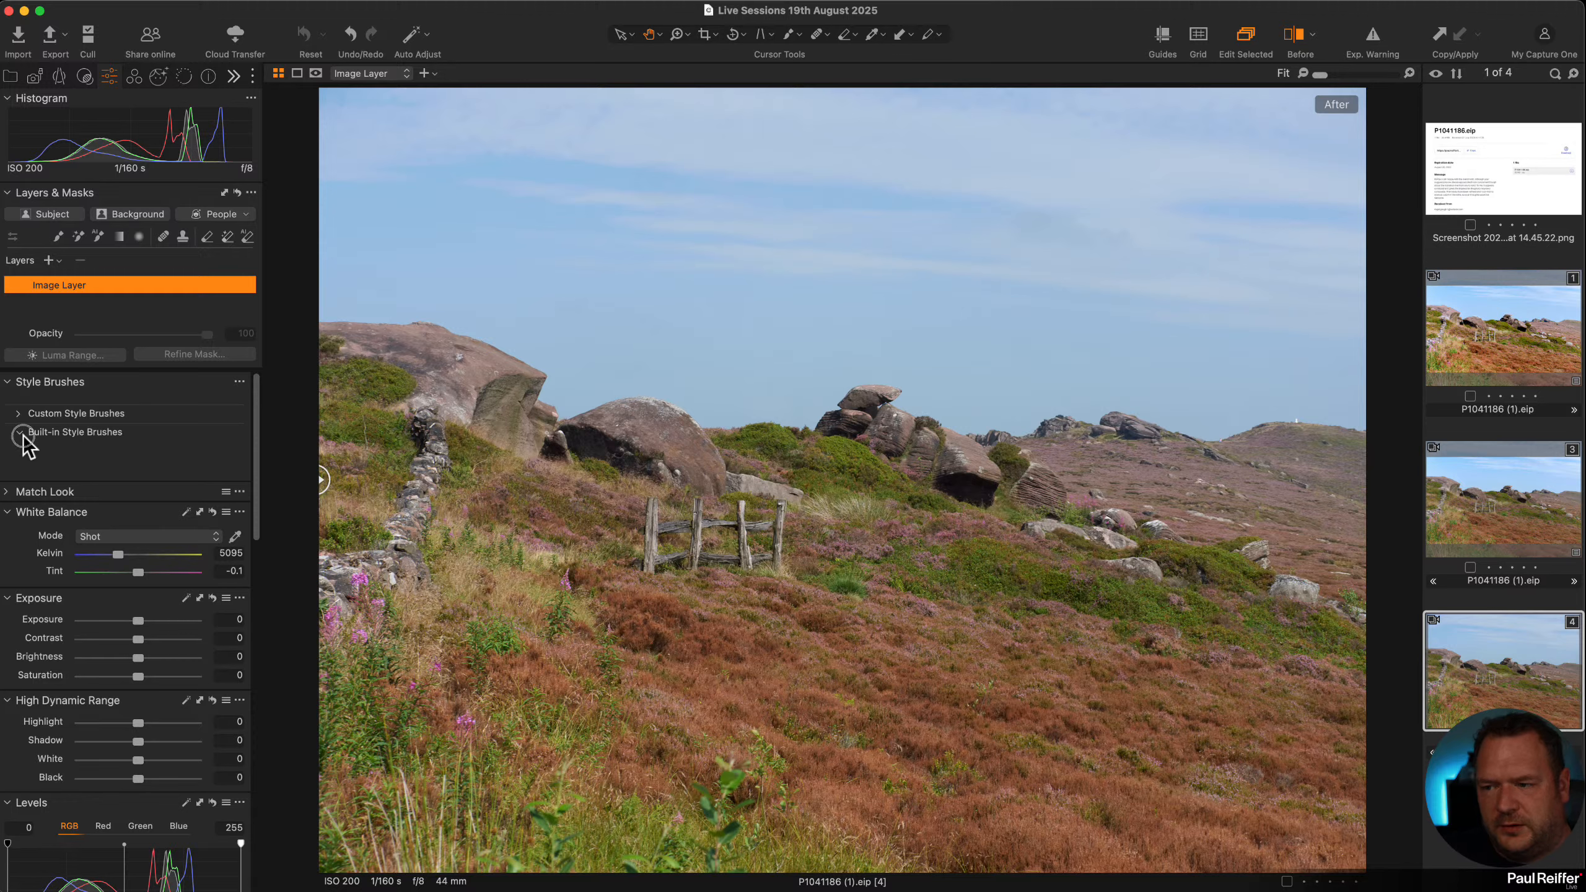
click(55, 433)
click(31, 467)
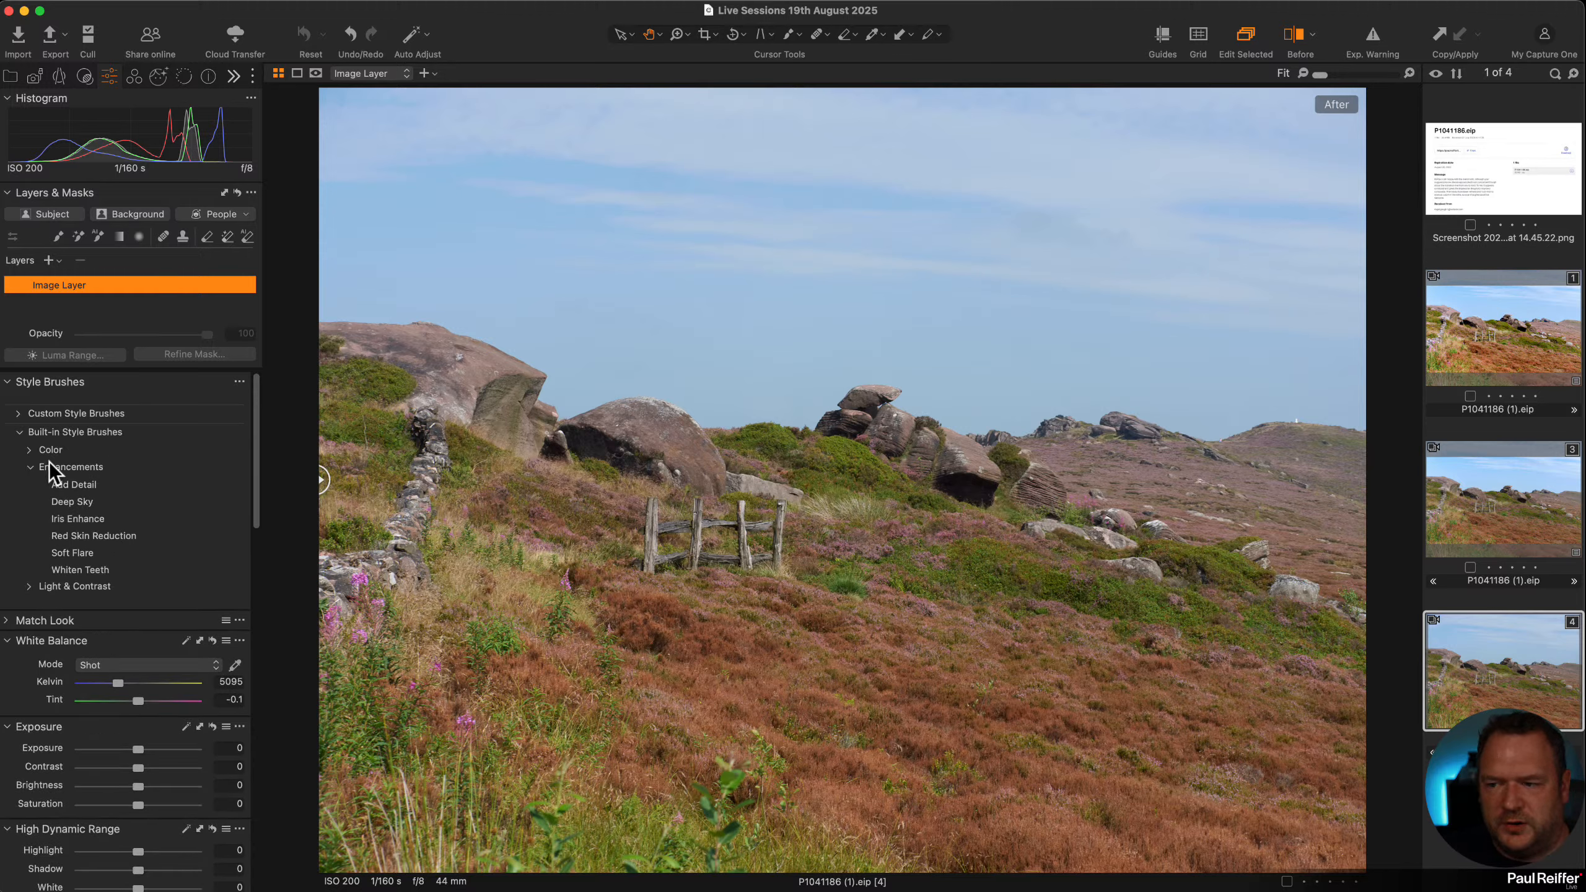
click(71, 500)
Create an AI-selected mask of the sky on a new layer and check its coverage with the mask overlay
click(97, 236)
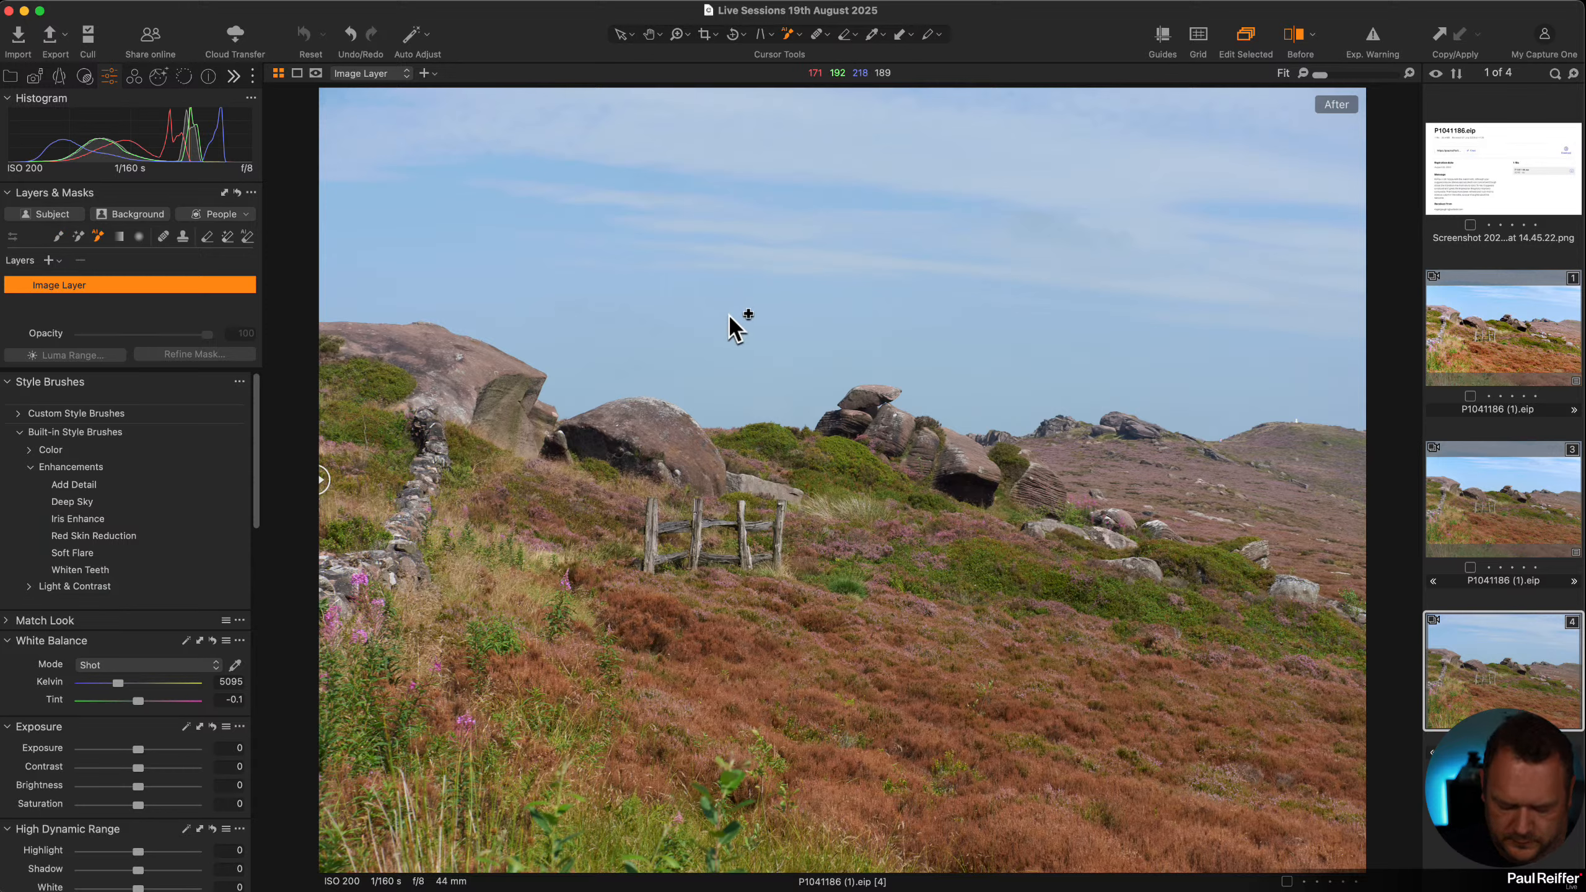
key(m)
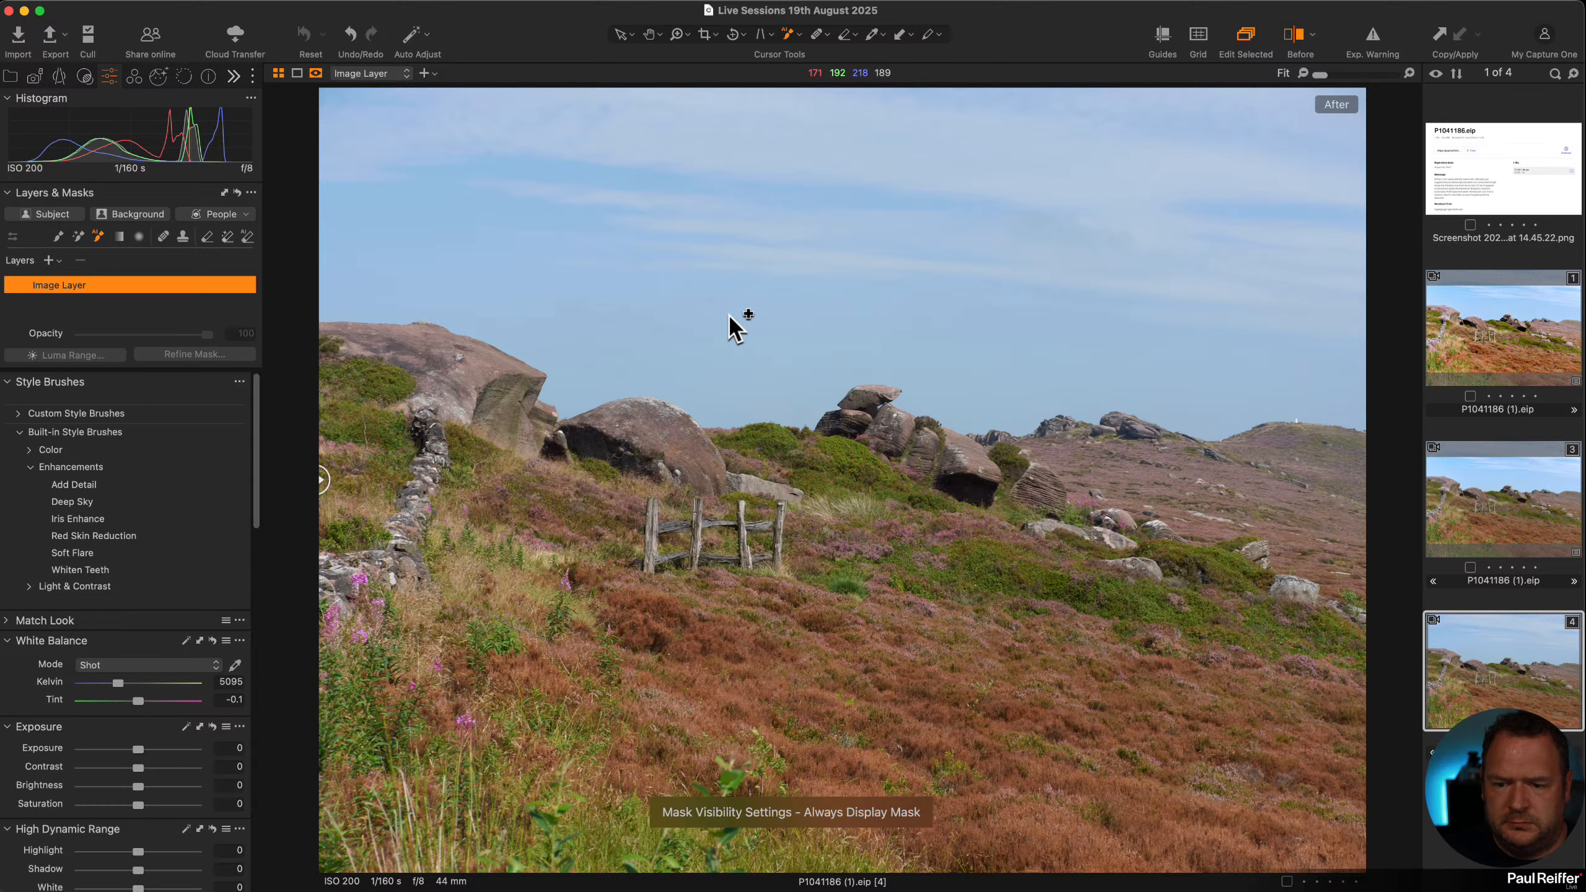
click(816, 307)
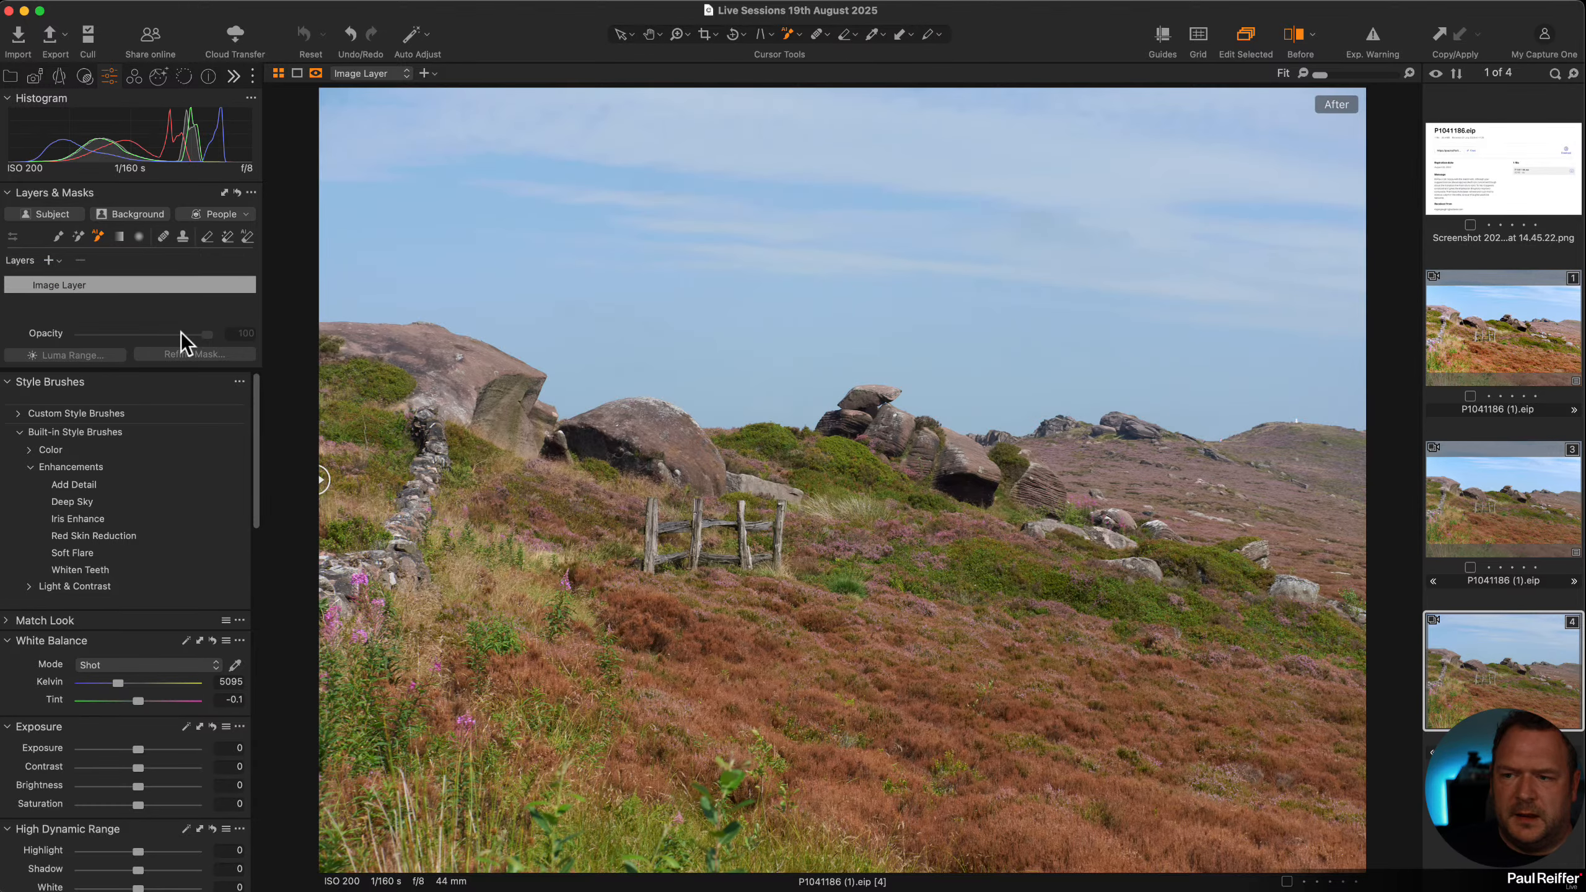
click(520, 264)
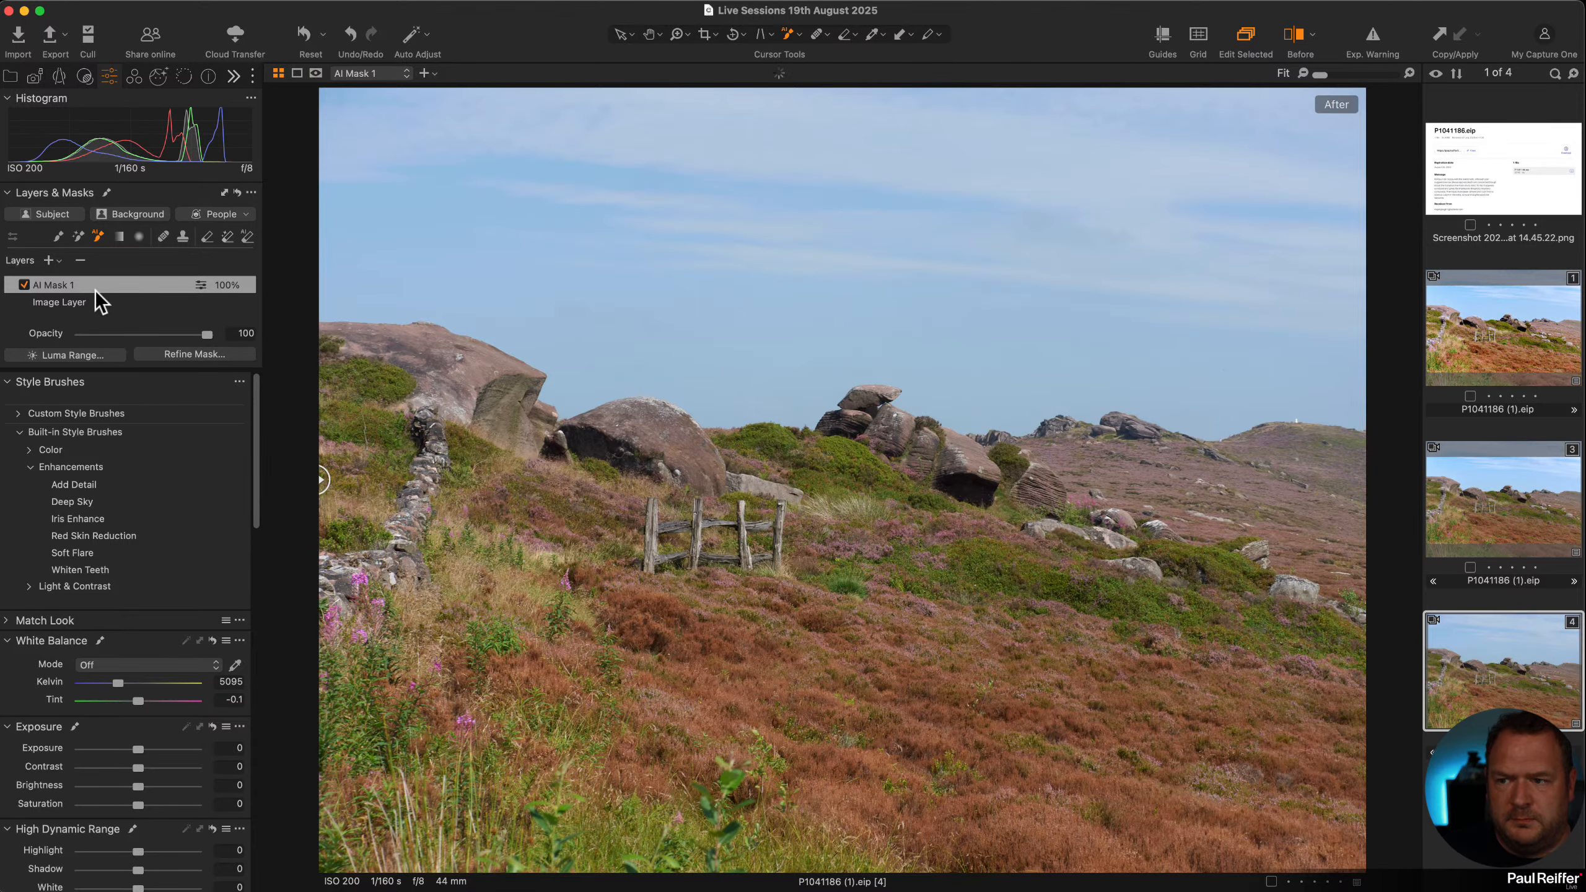
key(m)
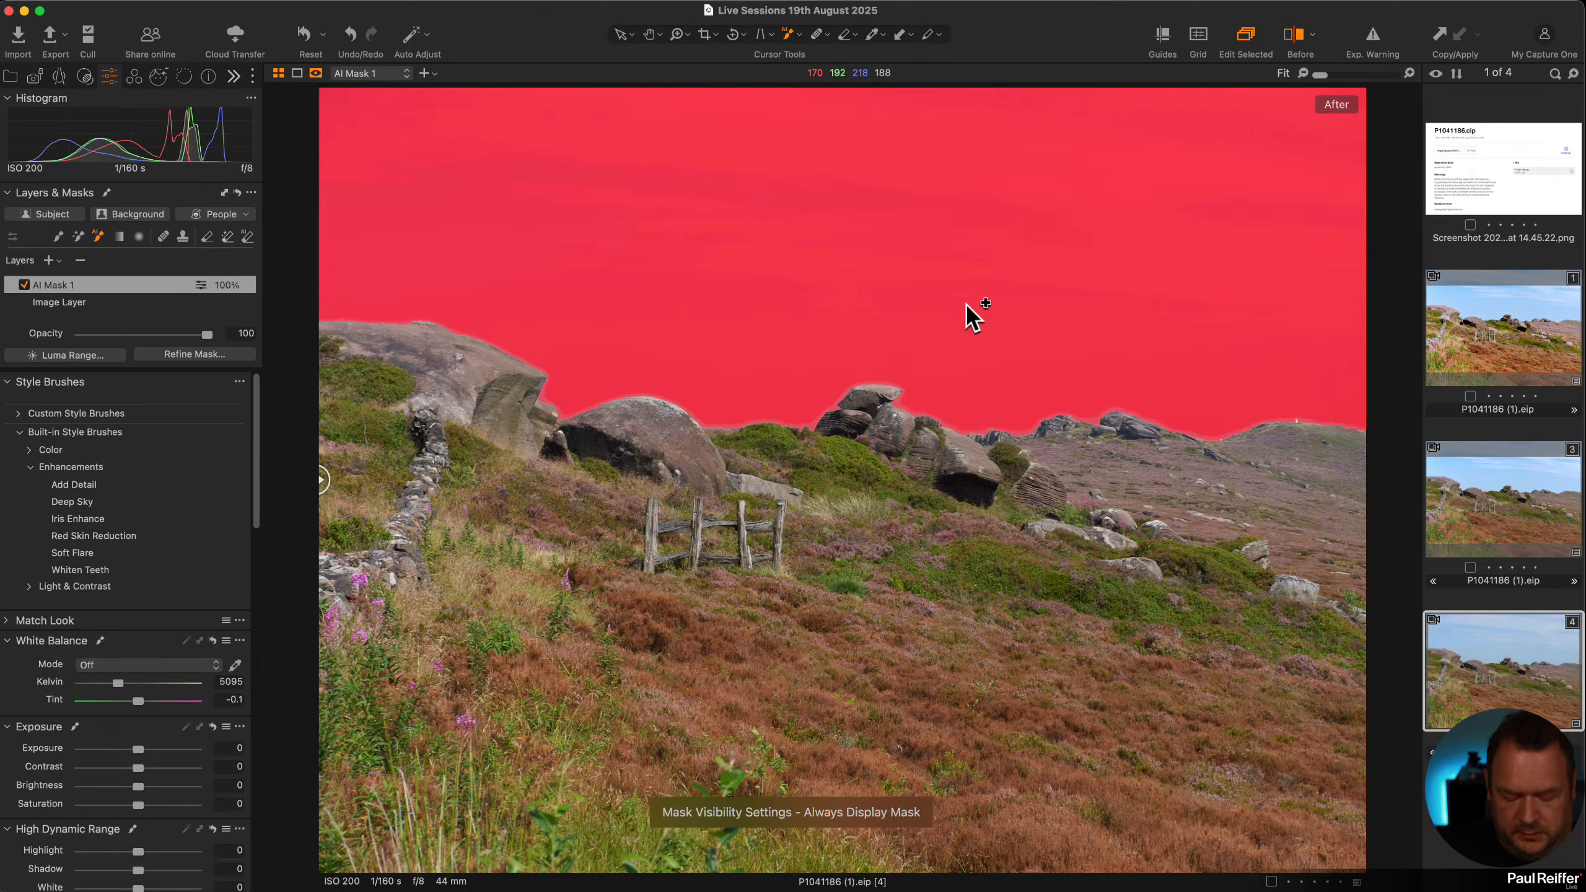
key(m)
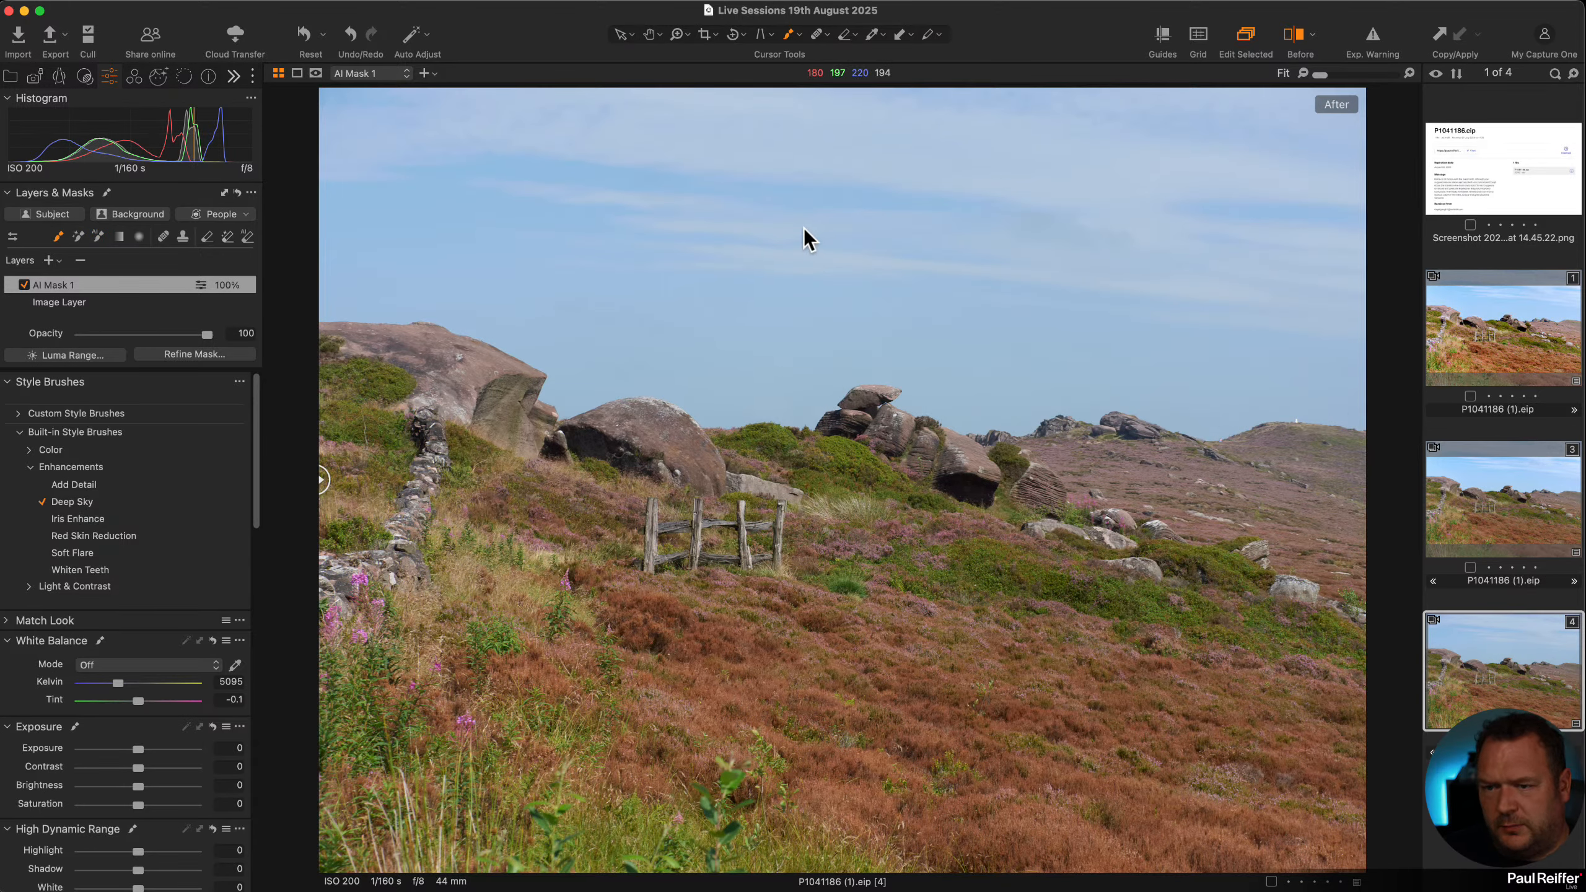
Try a Deep Sky style brush stroke across the upper sky and delete the layer it makes
drag(832, 184, 928, 184)
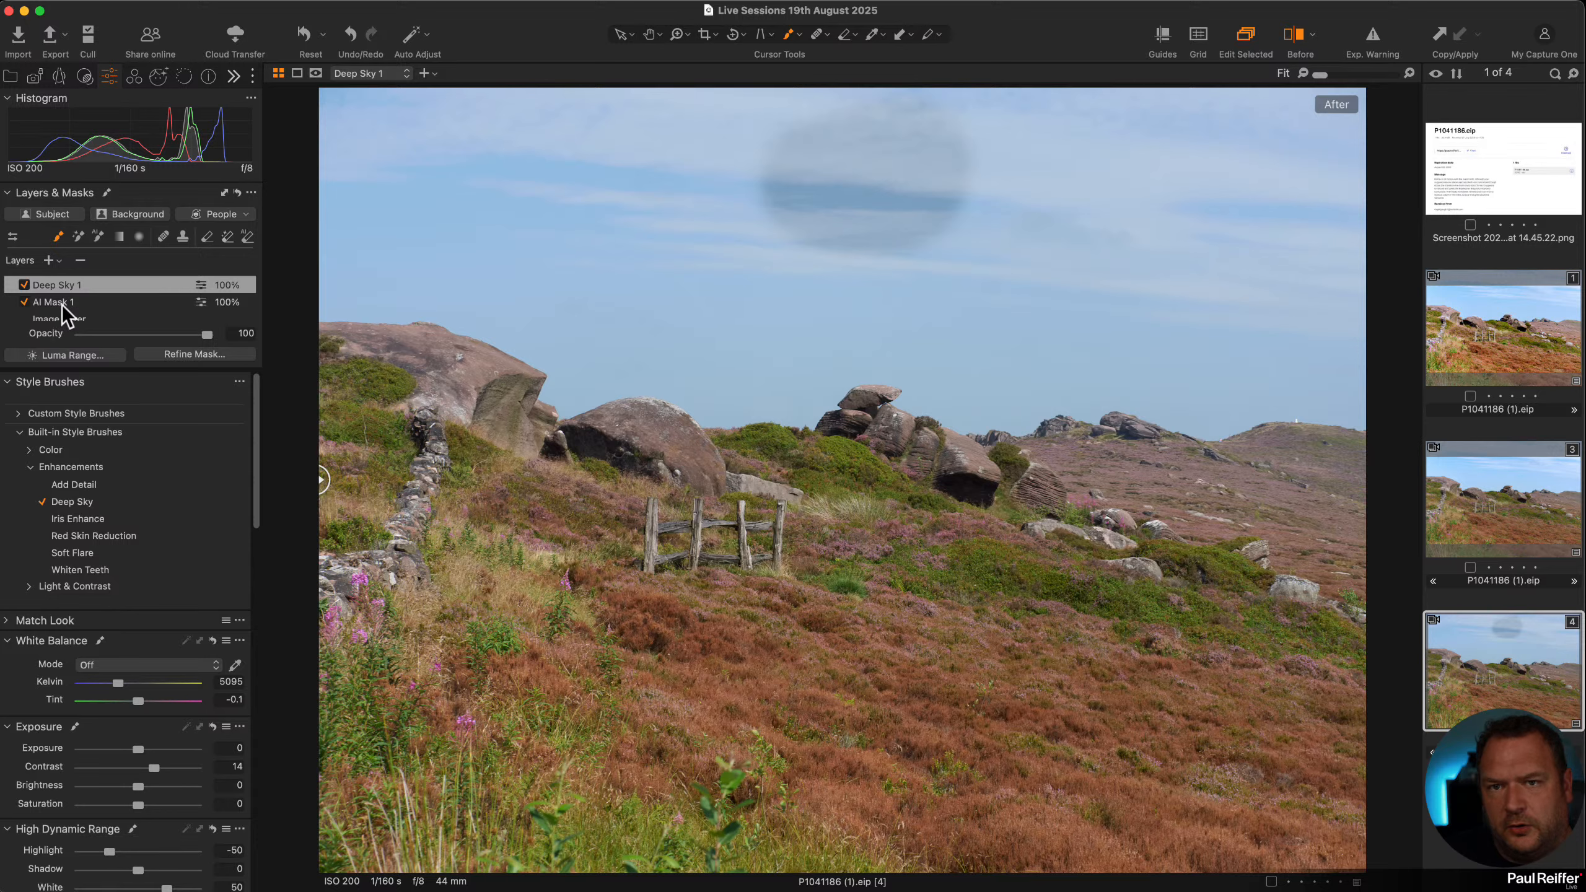
click(81, 261)
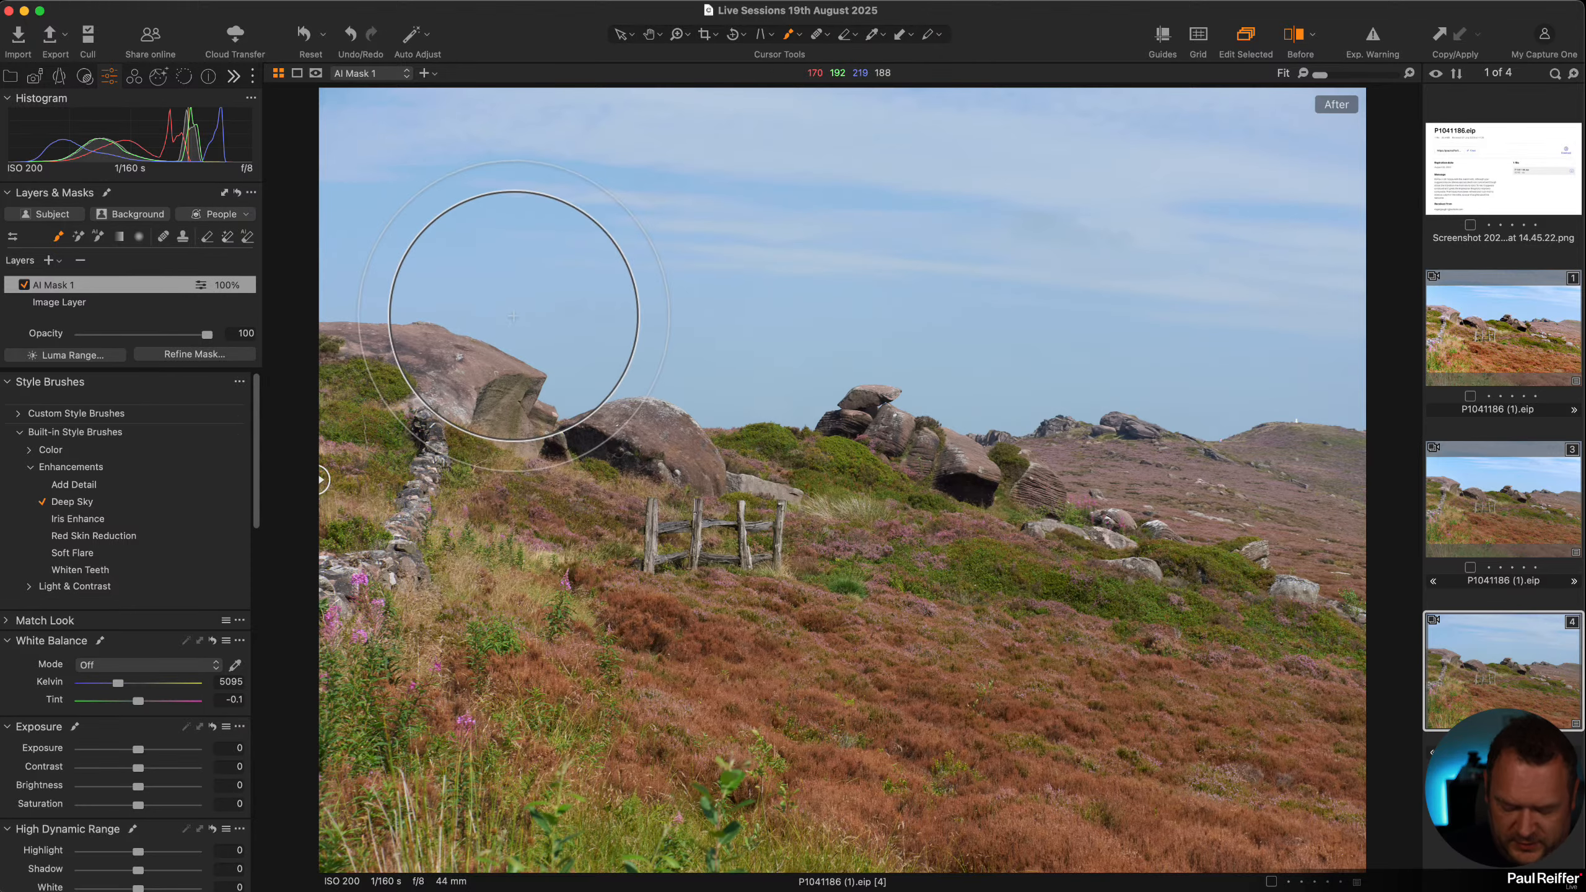
Refine the AI sky mask twice in grayscale view, starting with a radius of 300, and rename its layer as Happy
key(m)
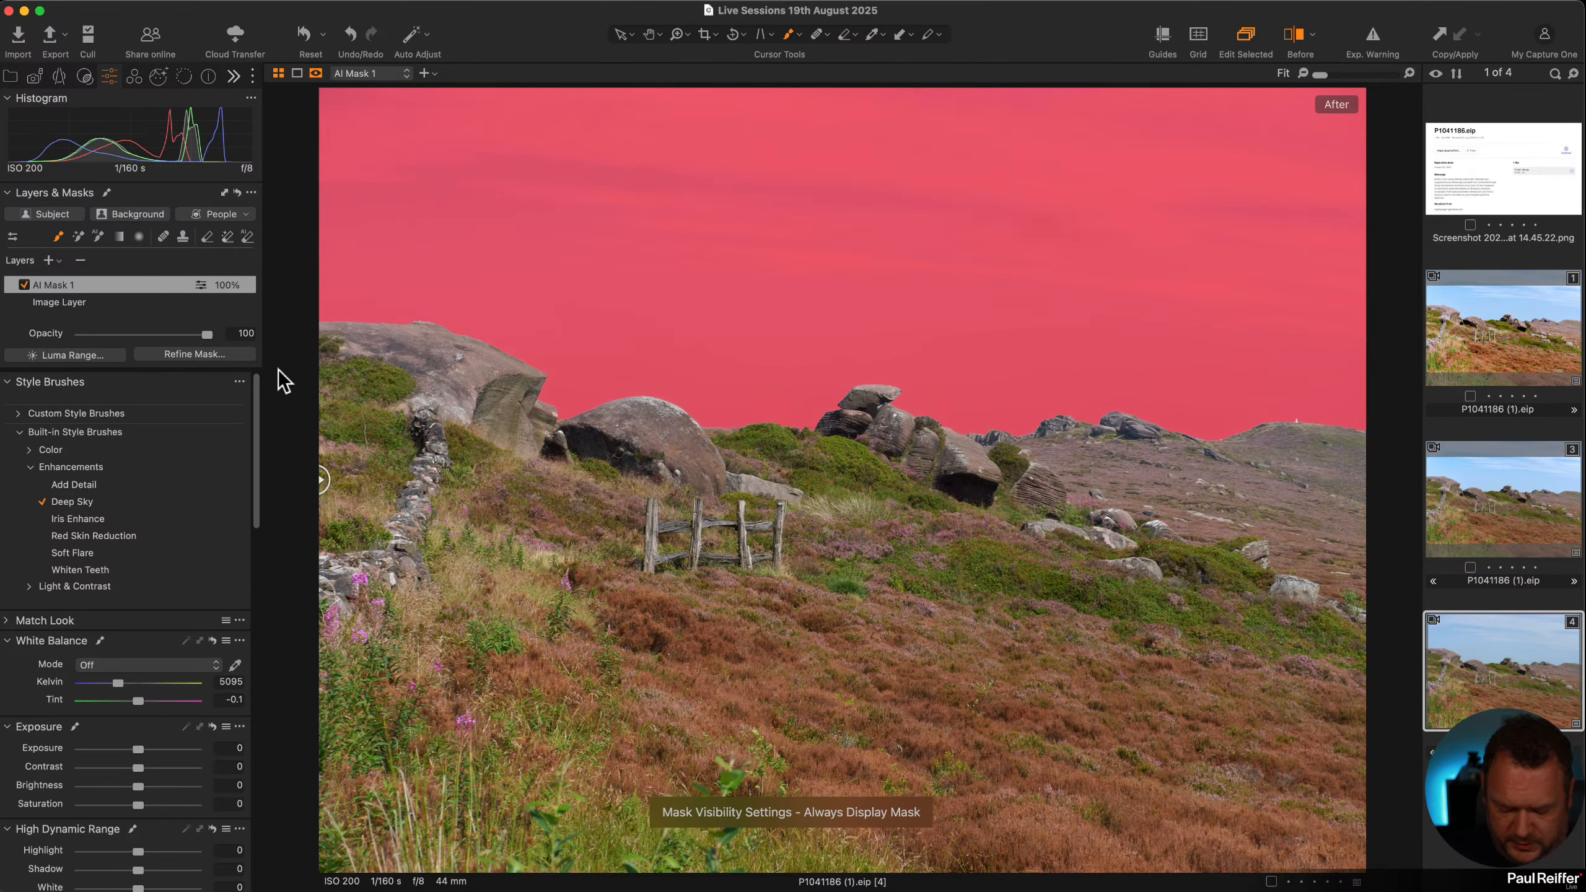
key(alt+m)
click(202, 357)
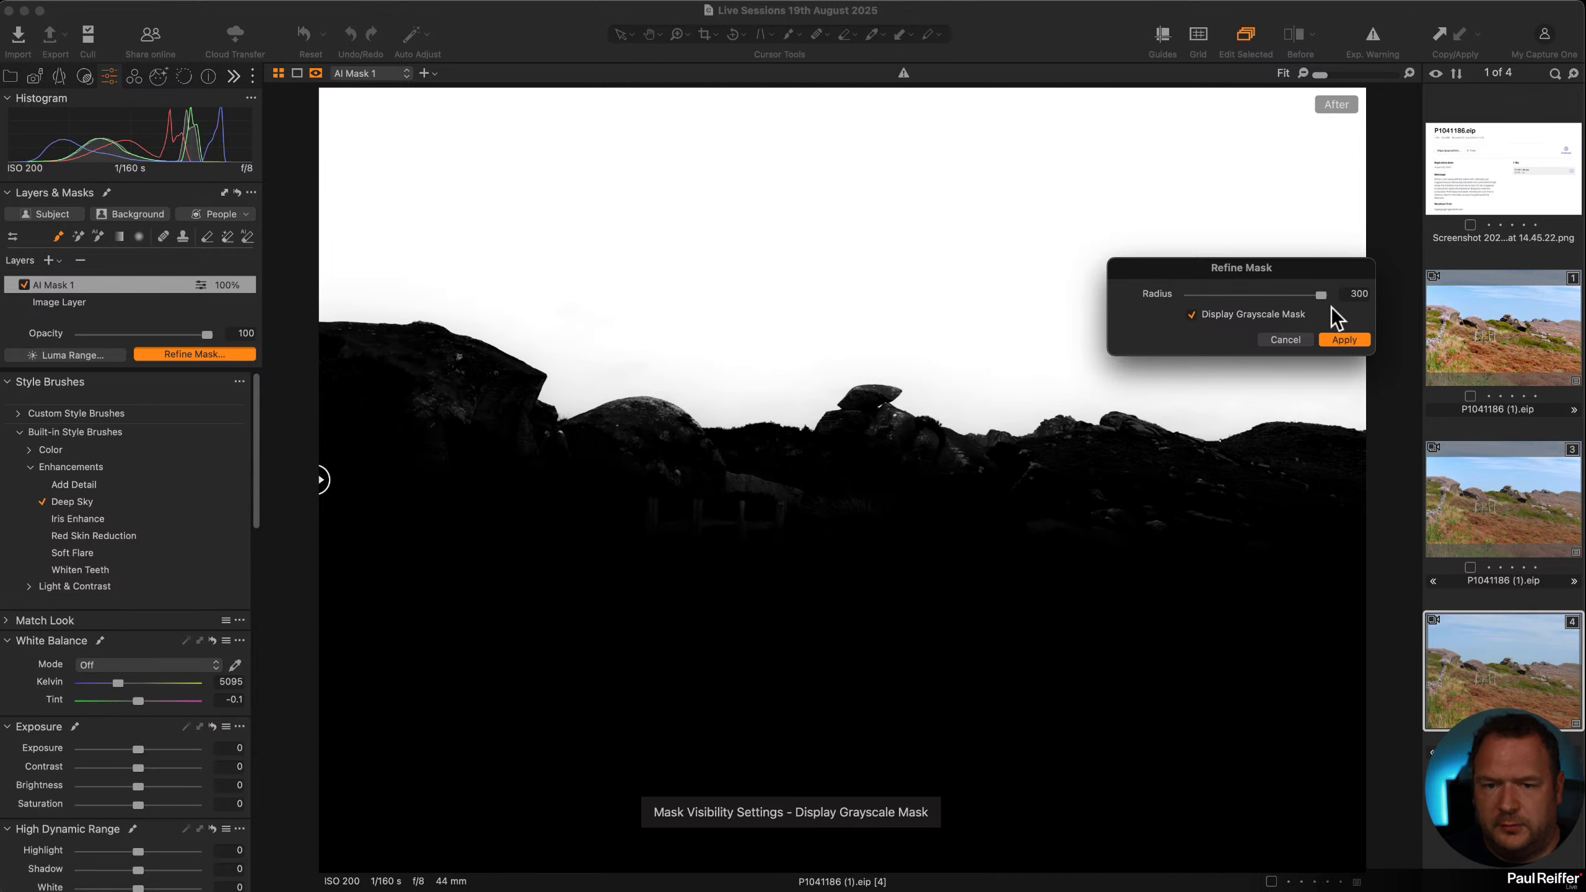
click(1346, 341)
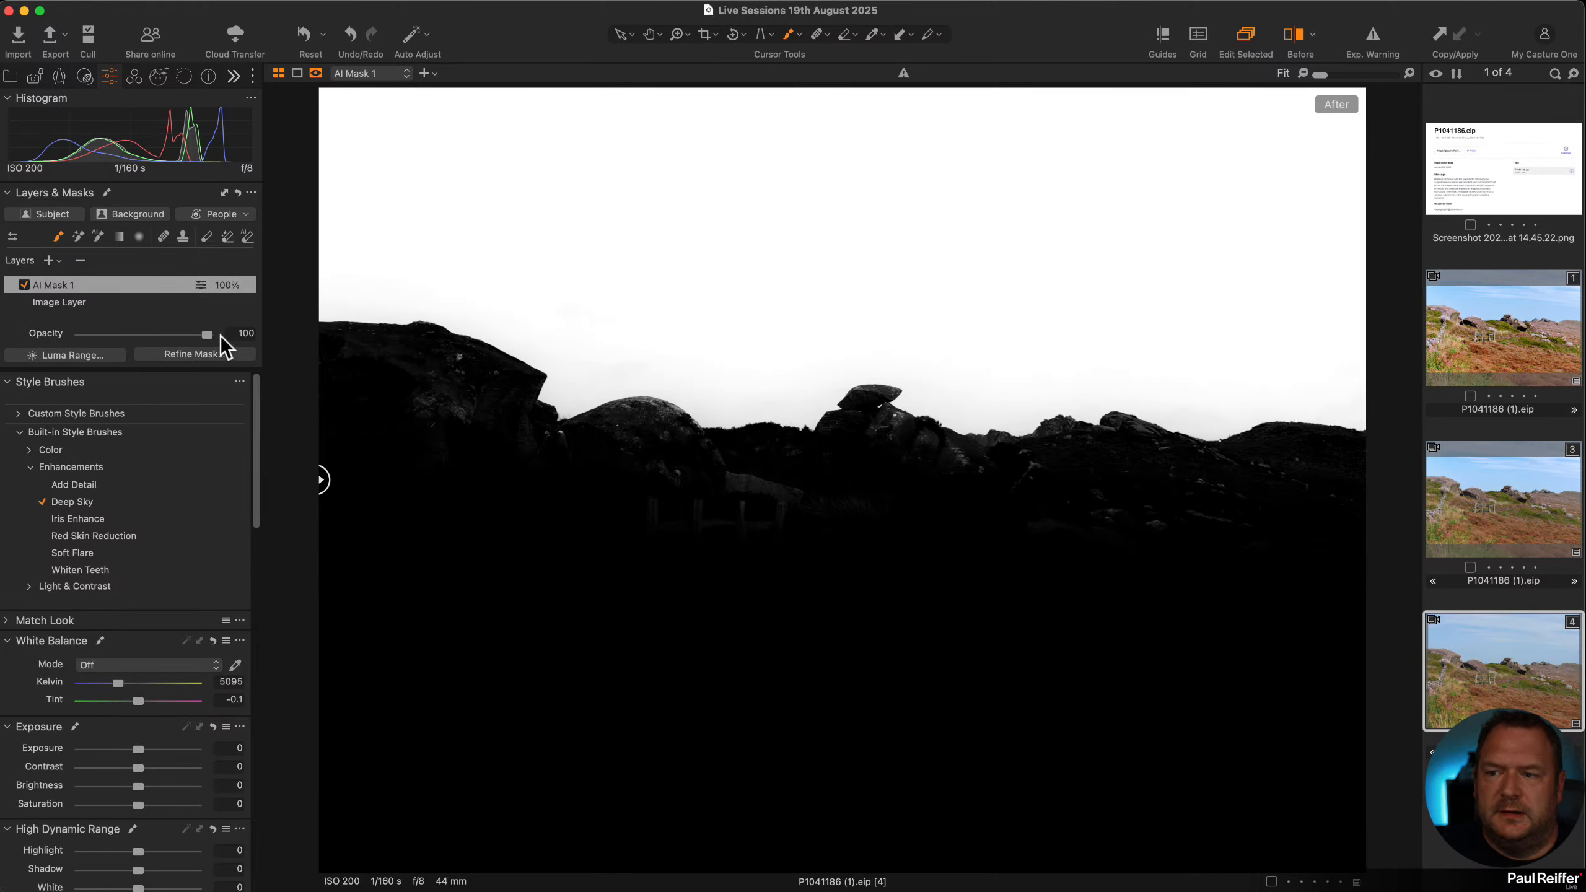
click(209, 354)
click(1349, 340)
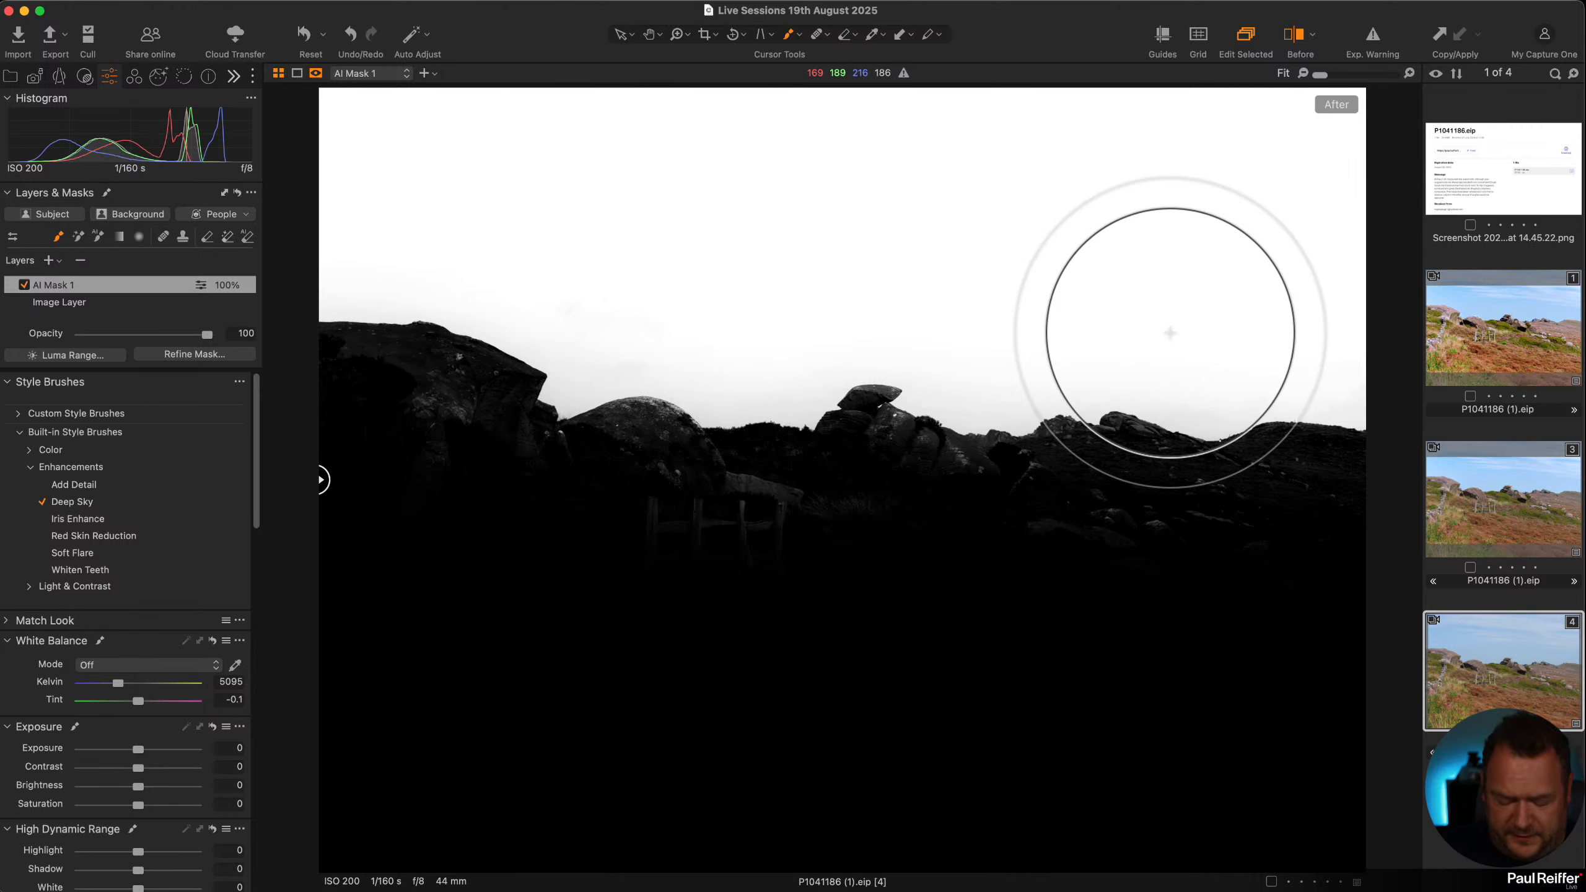
key(m)
key(m)
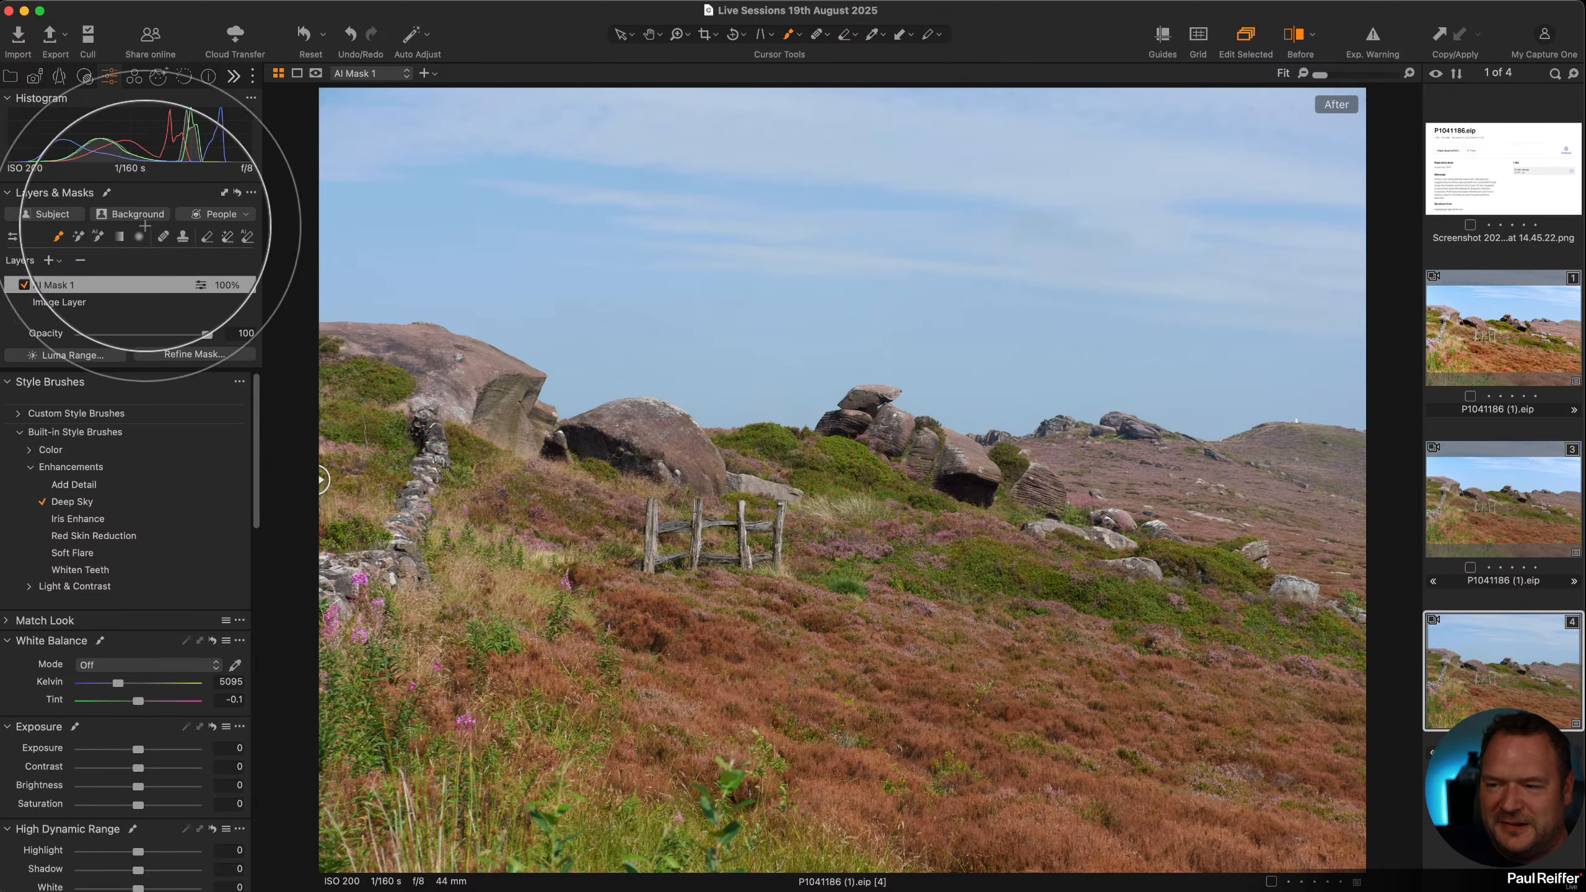
double_click(62, 290)
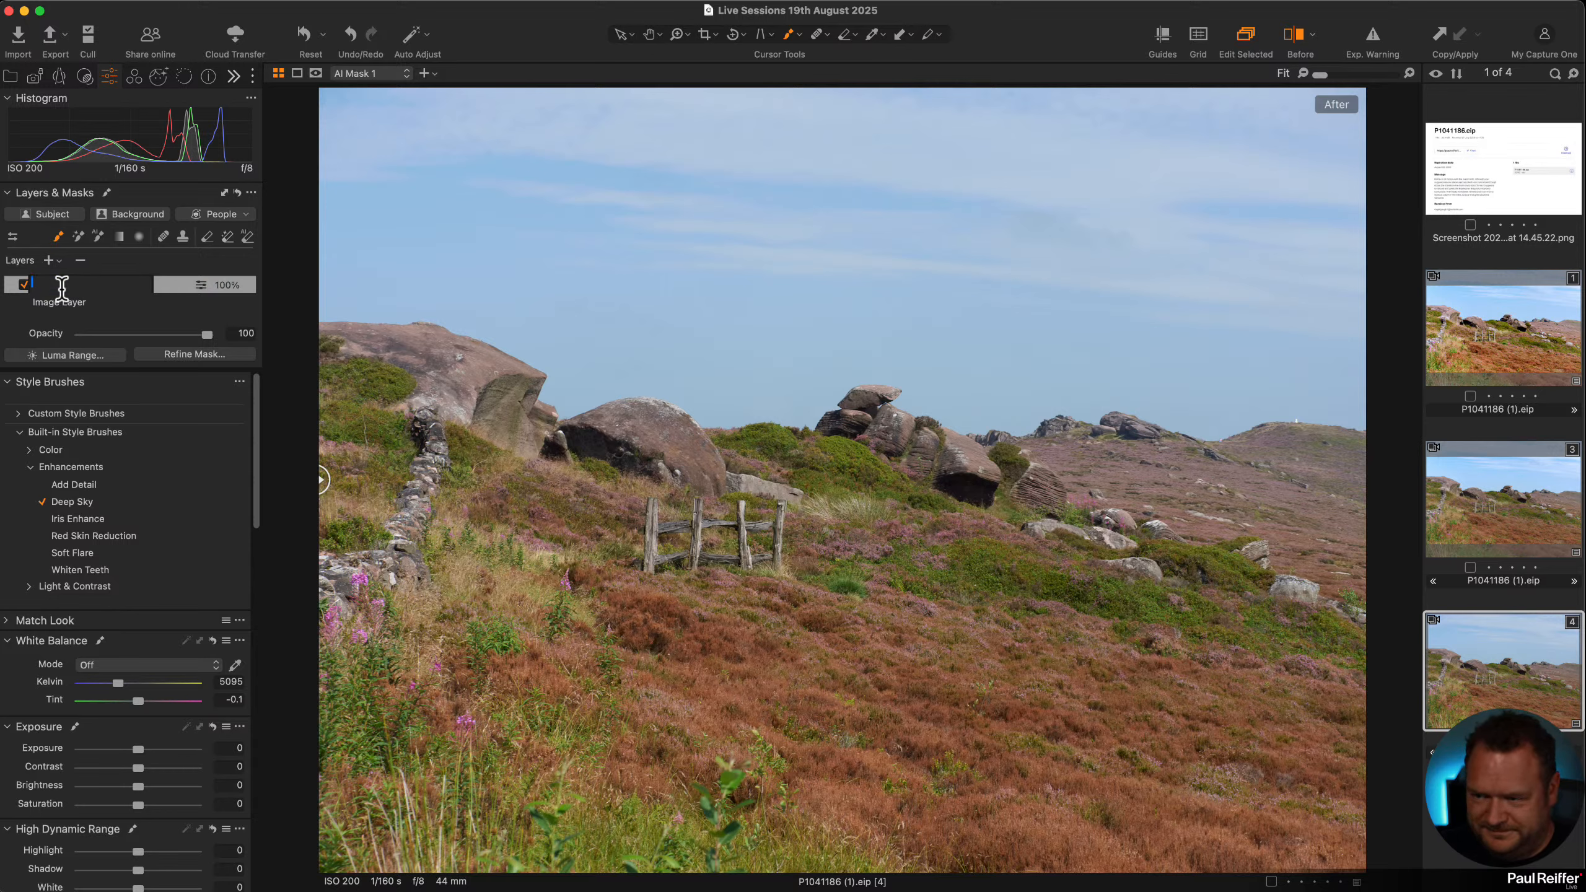
key(Return)
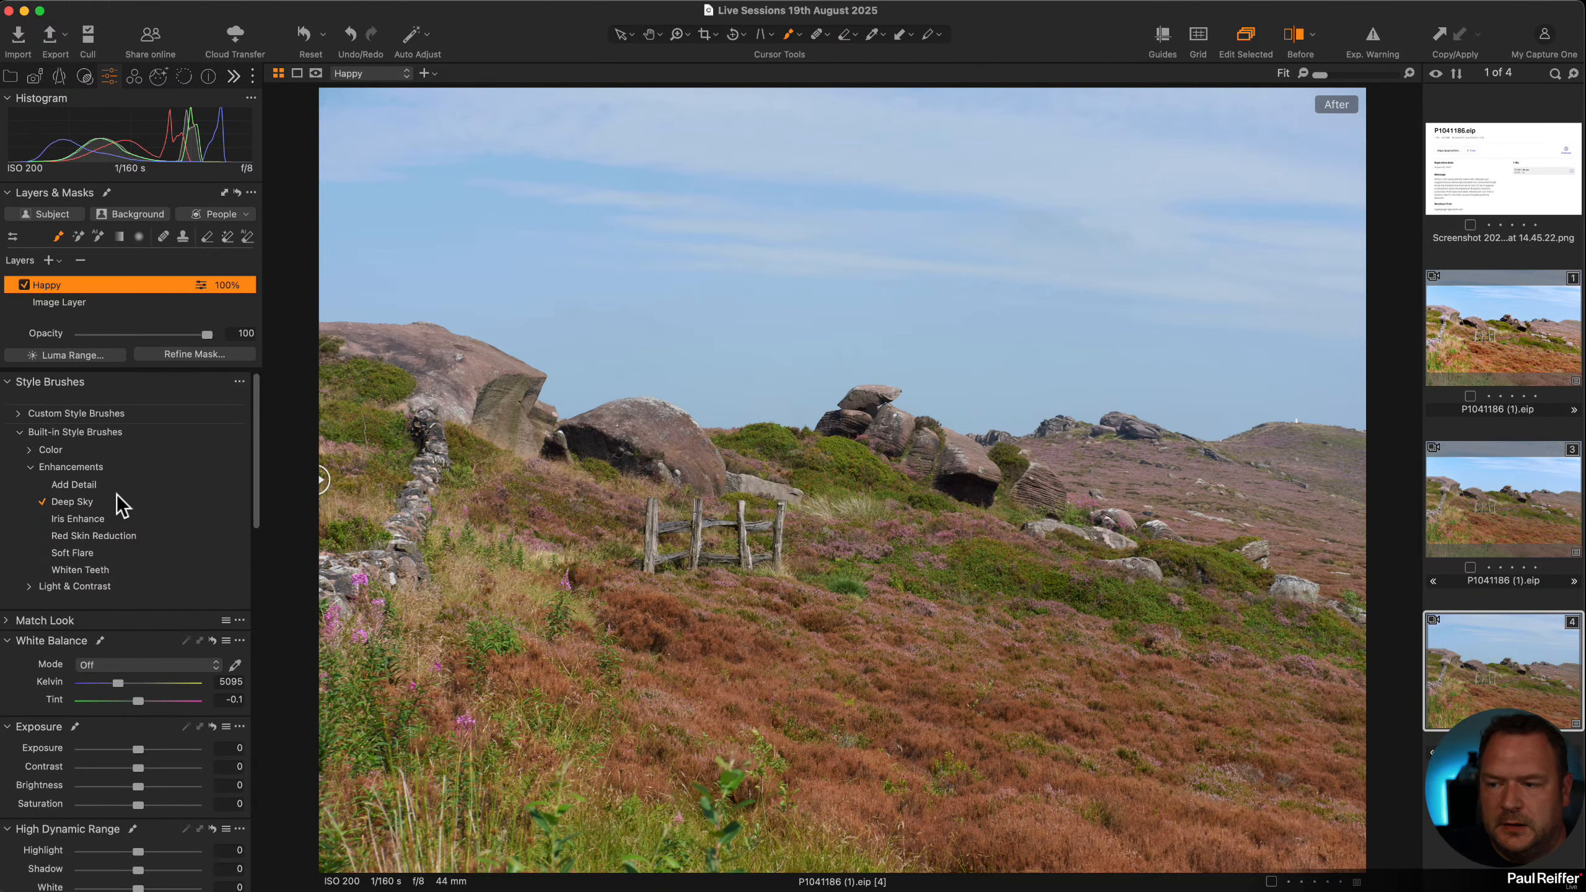
Paint a Deep Sky style brush stroke across the middle of the sky and clear the mask of the resulting layer
click(91, 501)
click(92, 501)
drag(854, 240, 712, 240)
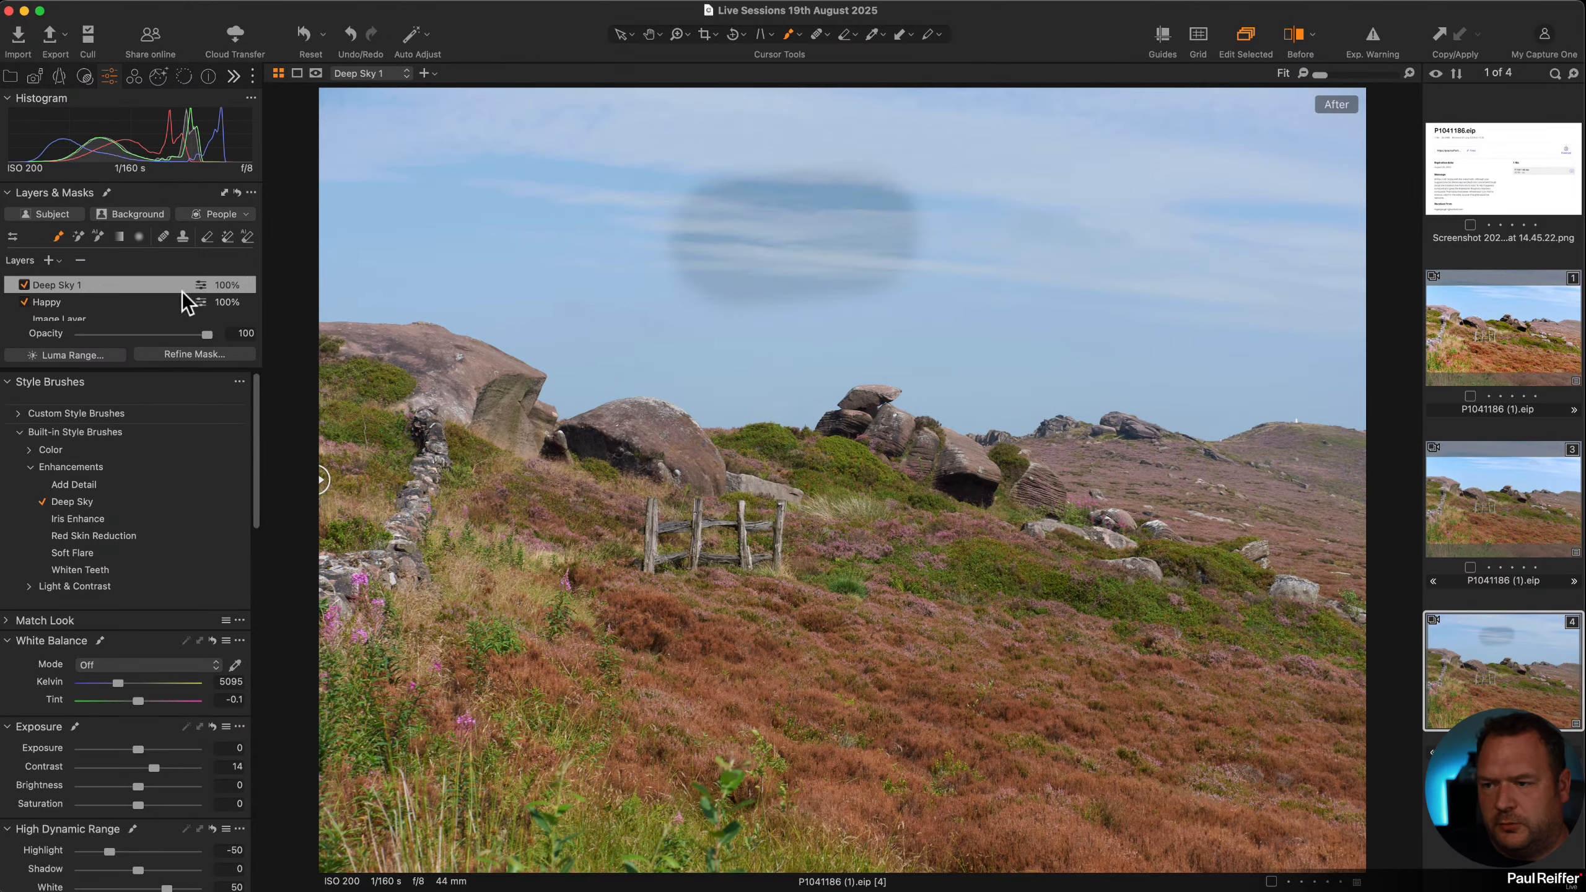
right_click(88, 283)
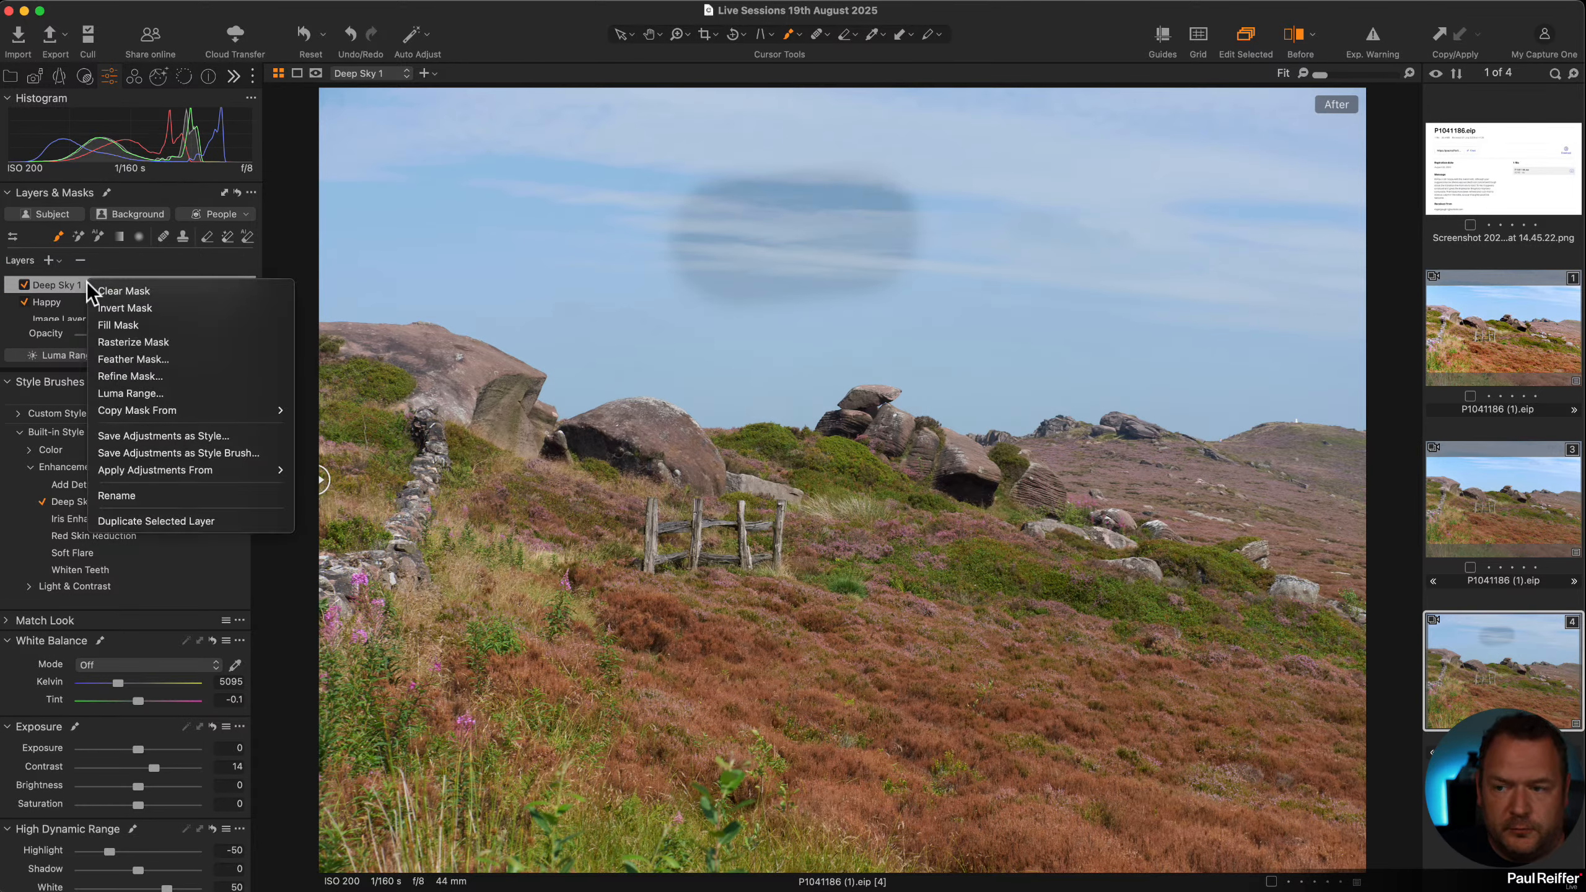
click(143, 297)
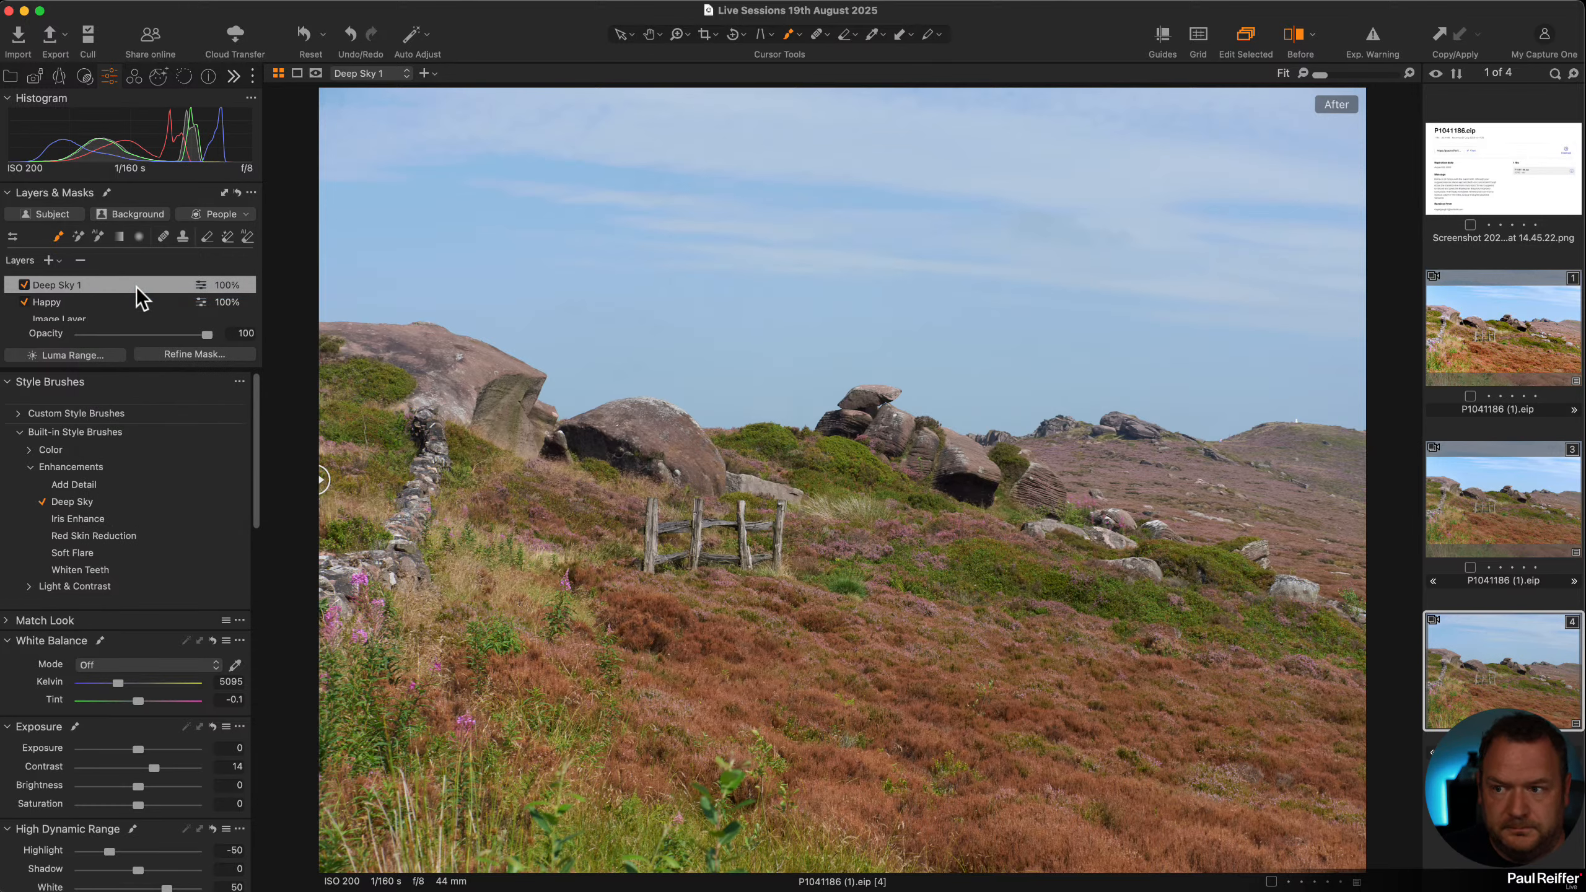
Copy the Happy layer's mask onto the Deep Sky layer, delete the Happy layer and check the mask in grayscale
right_click(48, 283)
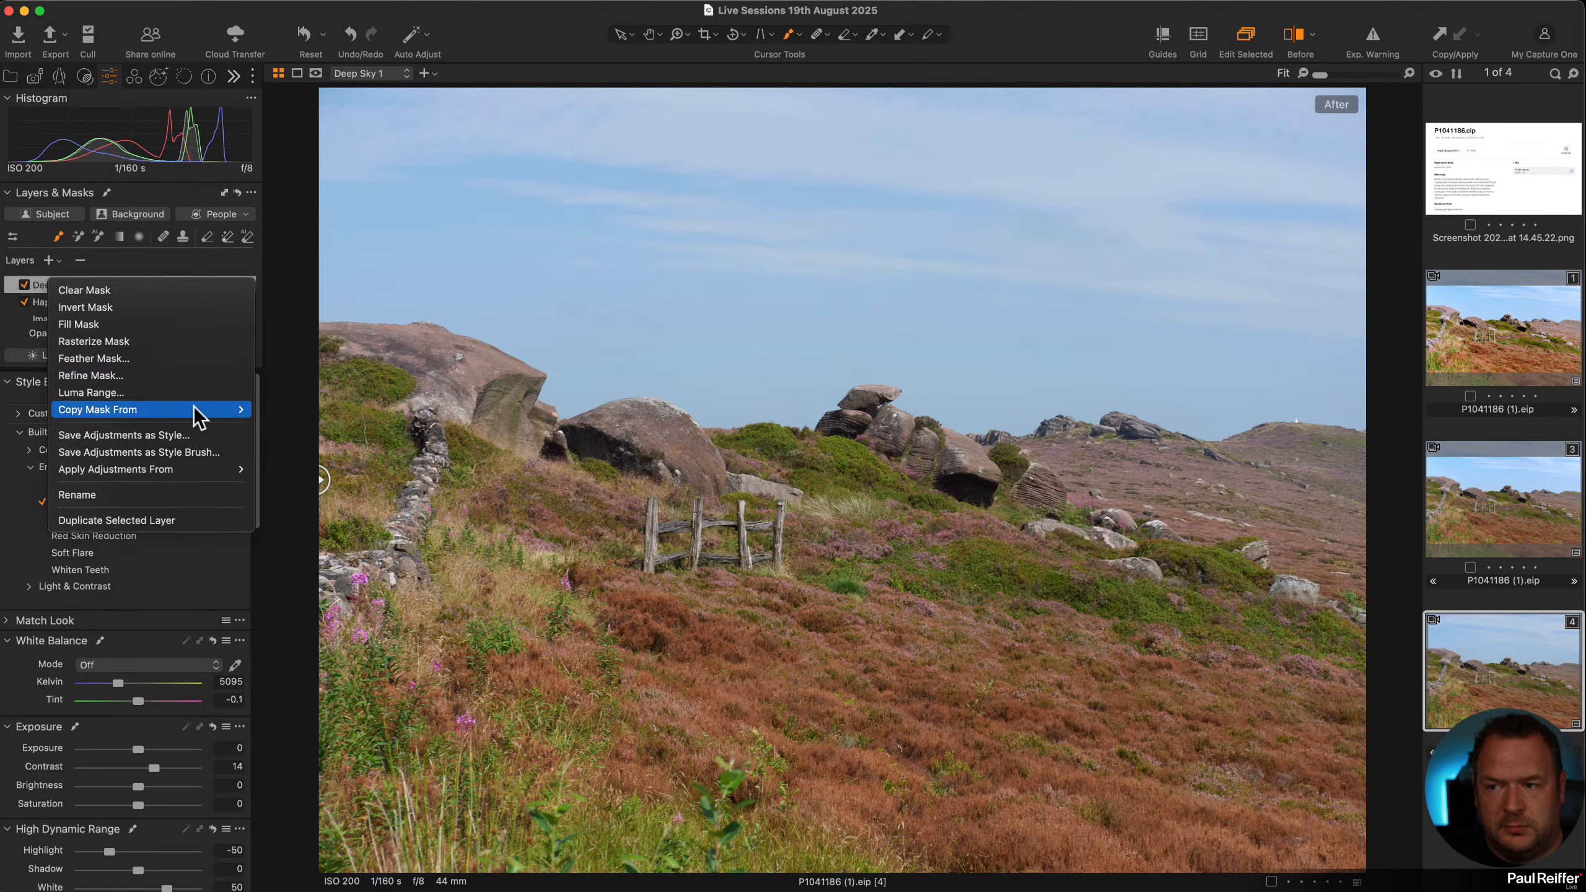
mouse_move(194, 410)
click(301, 431)
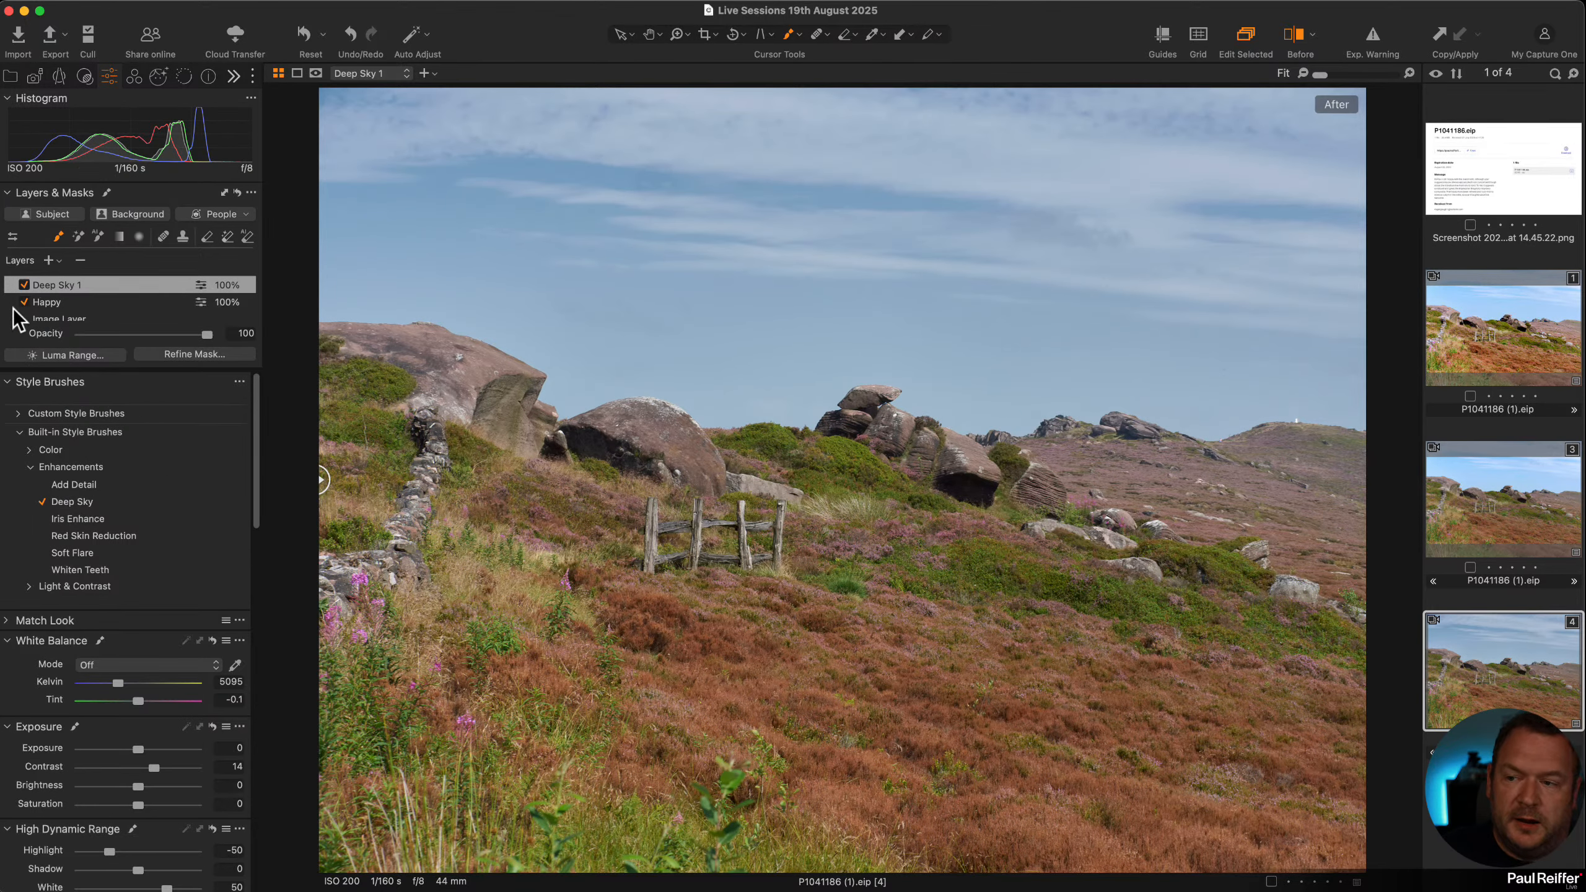
click(55, 301)
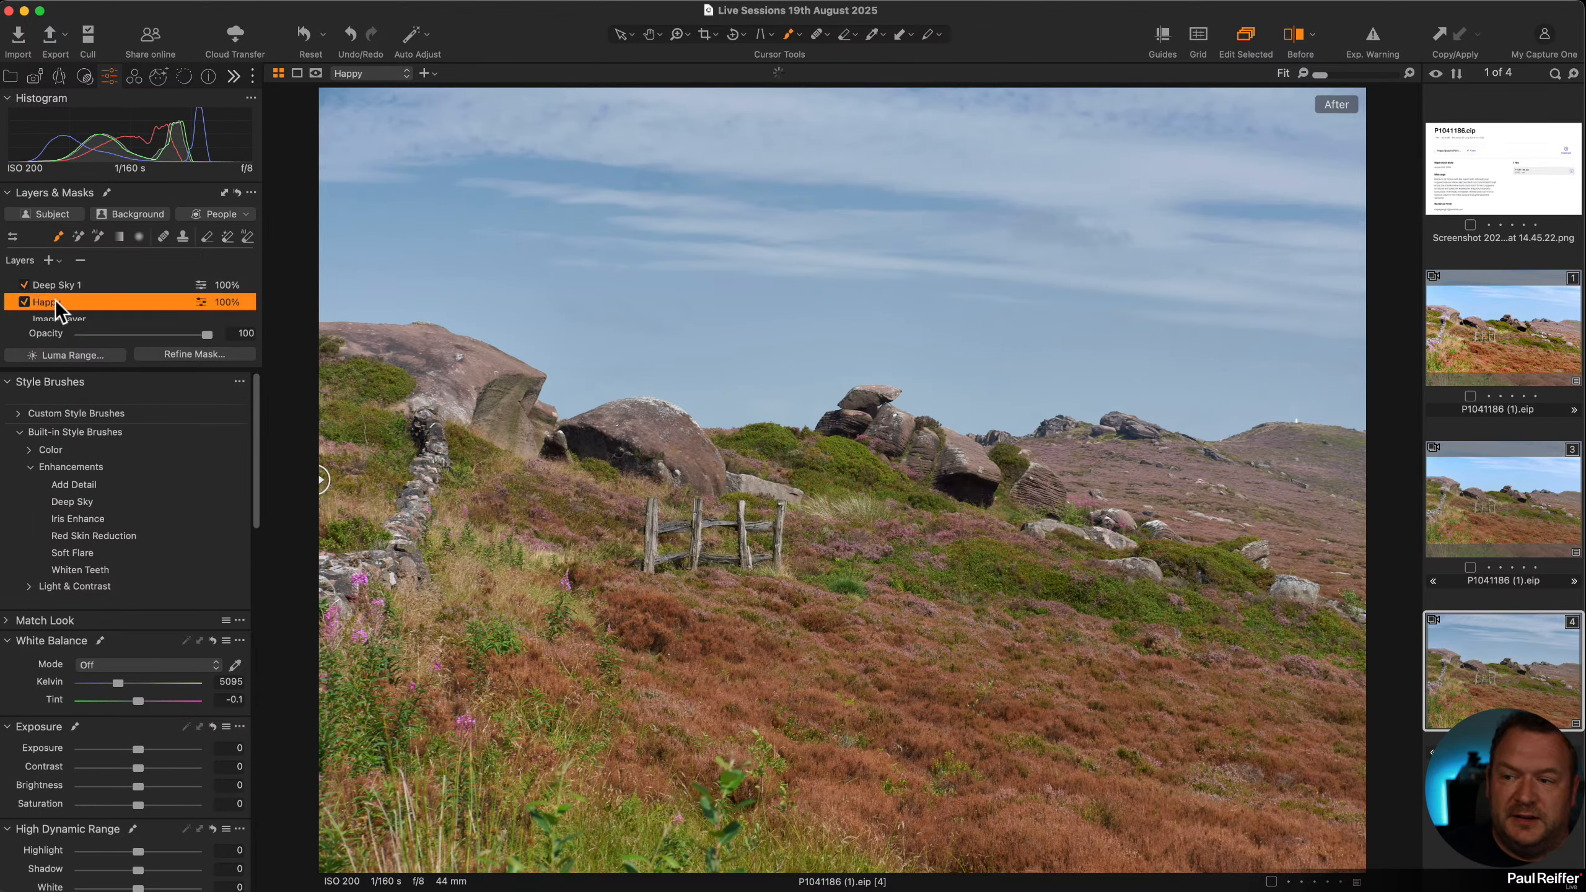
click(79, 261)
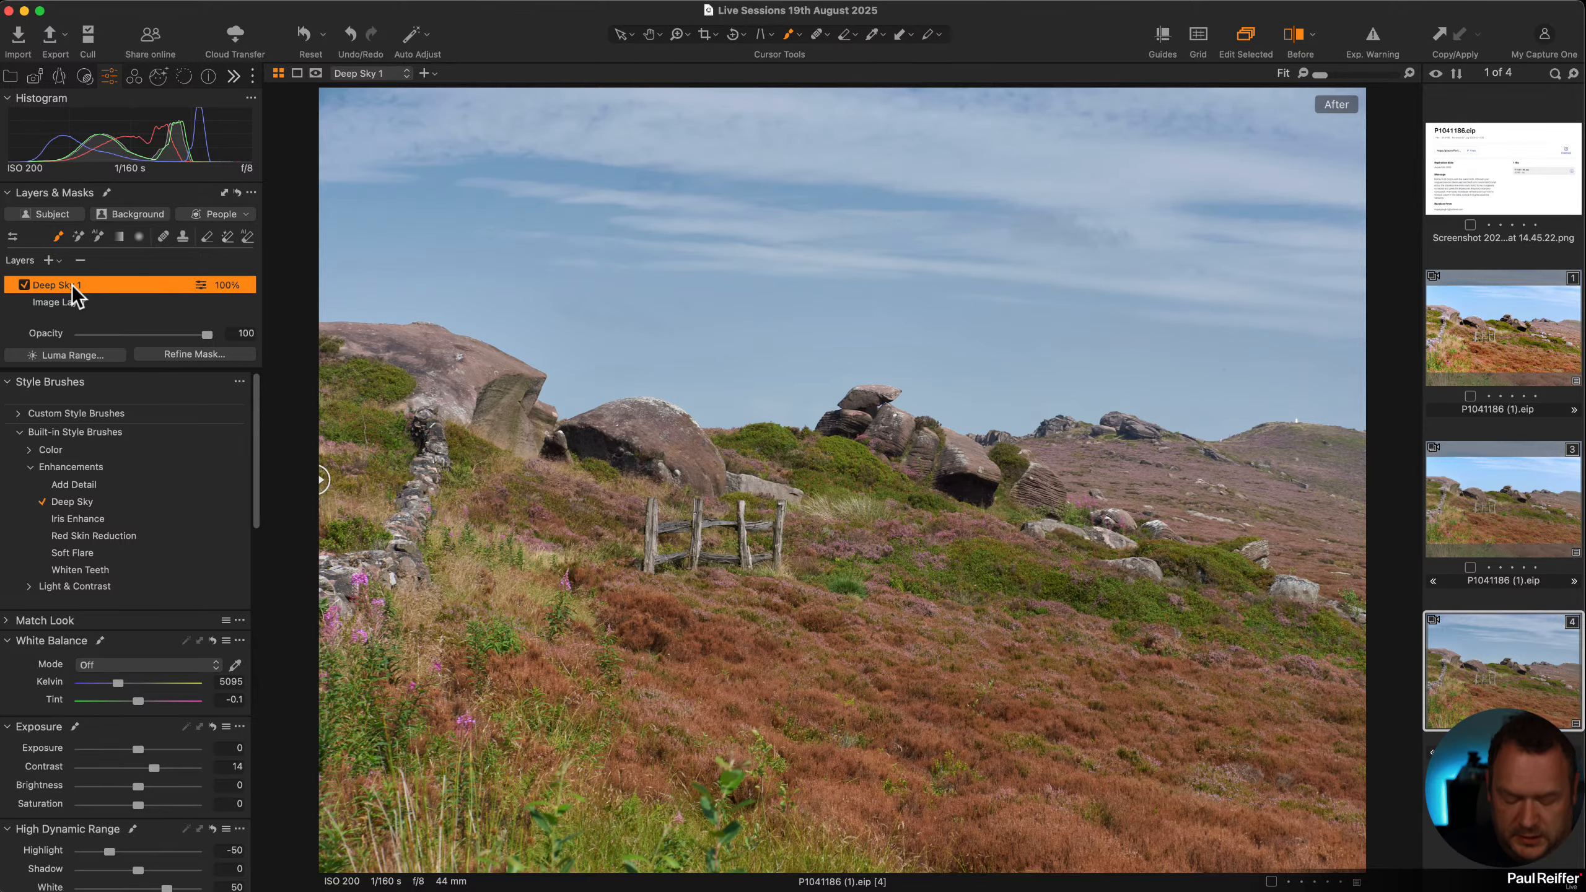
key(alt+m)
key(alt+m)
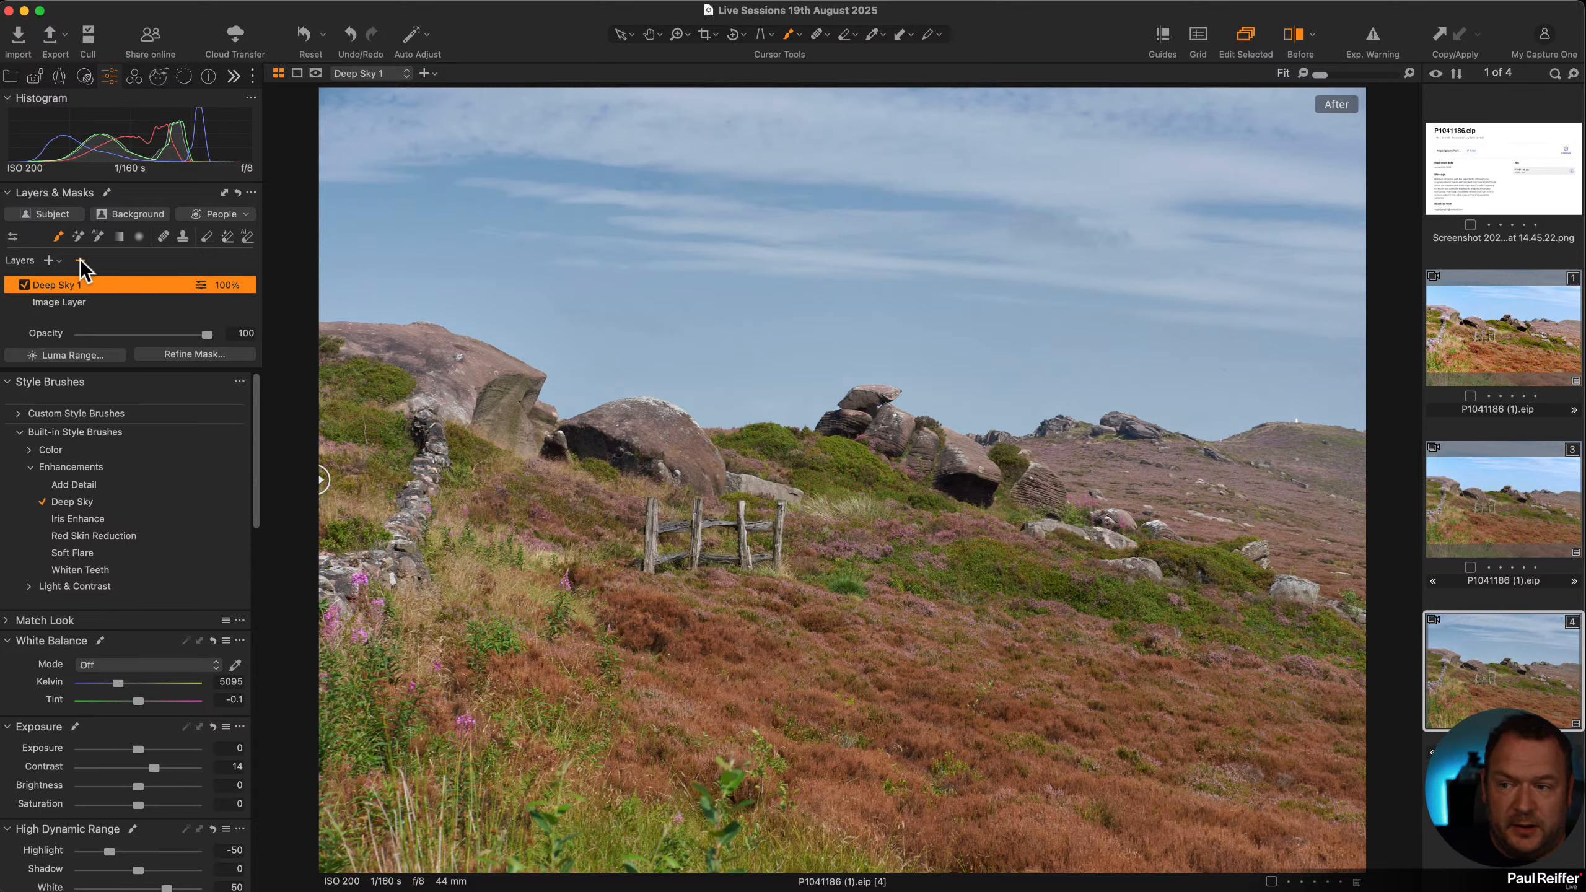
Replace the Deep Sky layer with a new Deep Sky style brush stroke across the upper sky and clear its mask
click(79, 259)
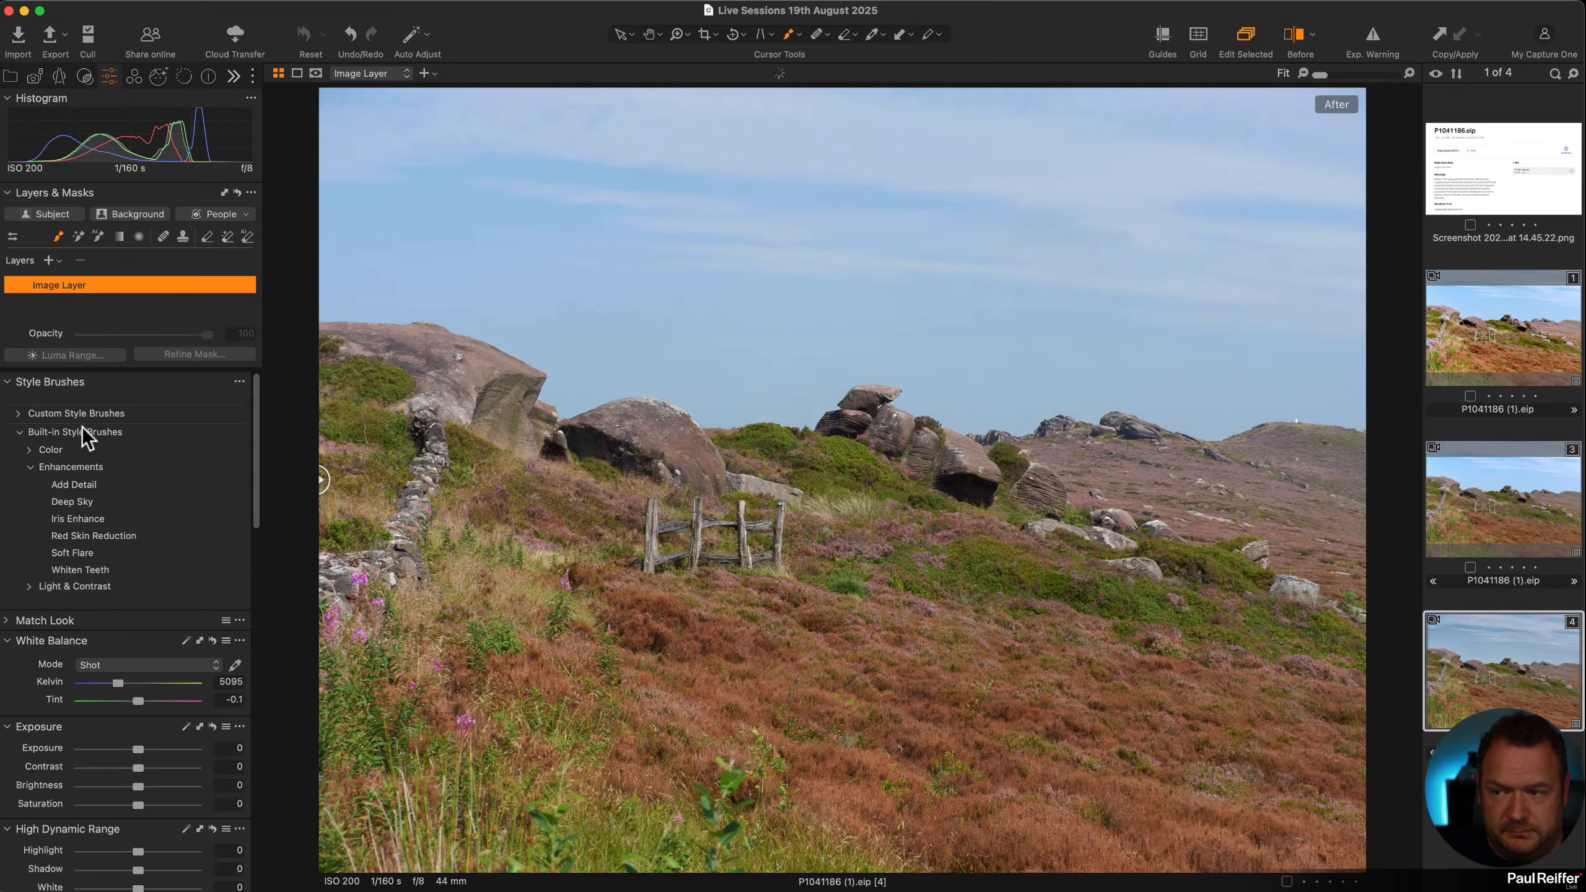
click(73, 504)
drag(721, 226, 987, 220)
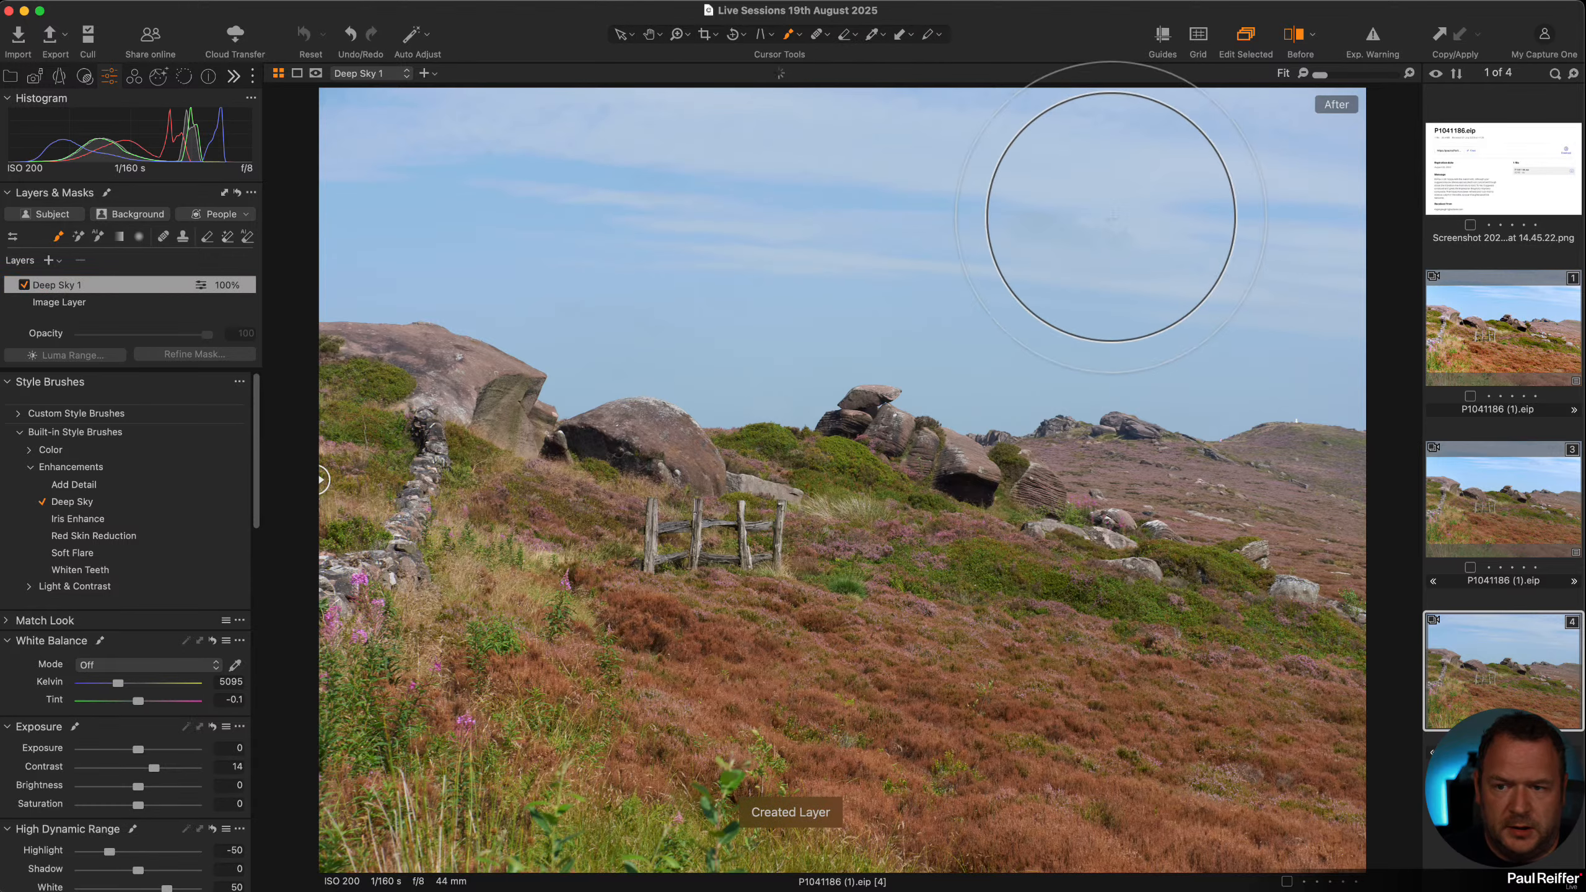
right_click(80, 287)
click(153, 300)
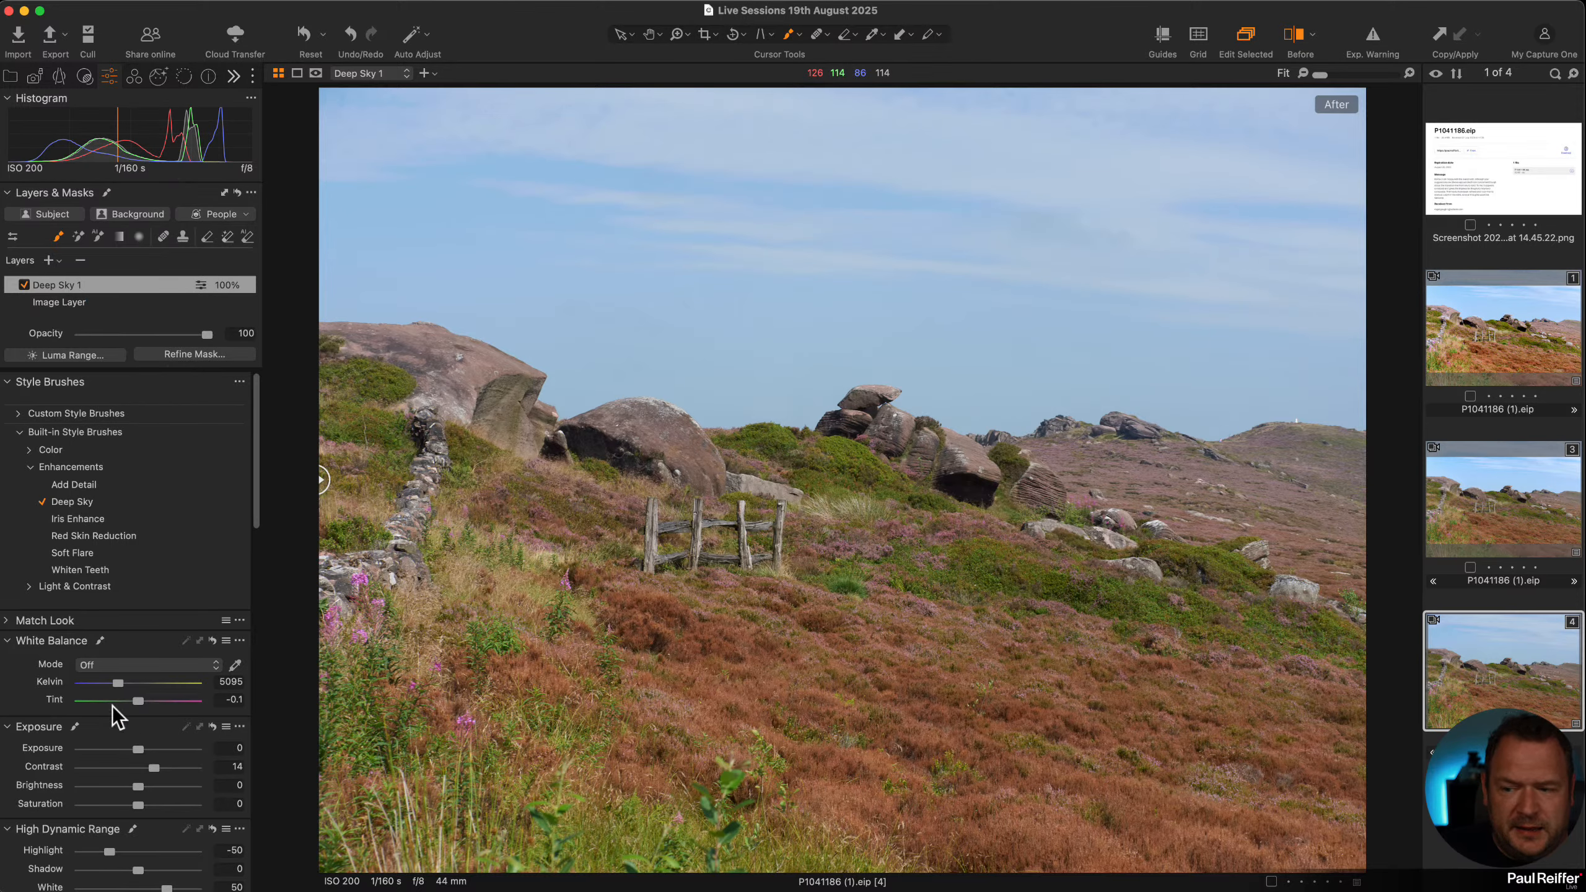
Mask the whole sky on the emptied Deep Sky layer with the AI selection tool
scroll(145, 763, down, 1)
scroll(145, 763, down, 2)
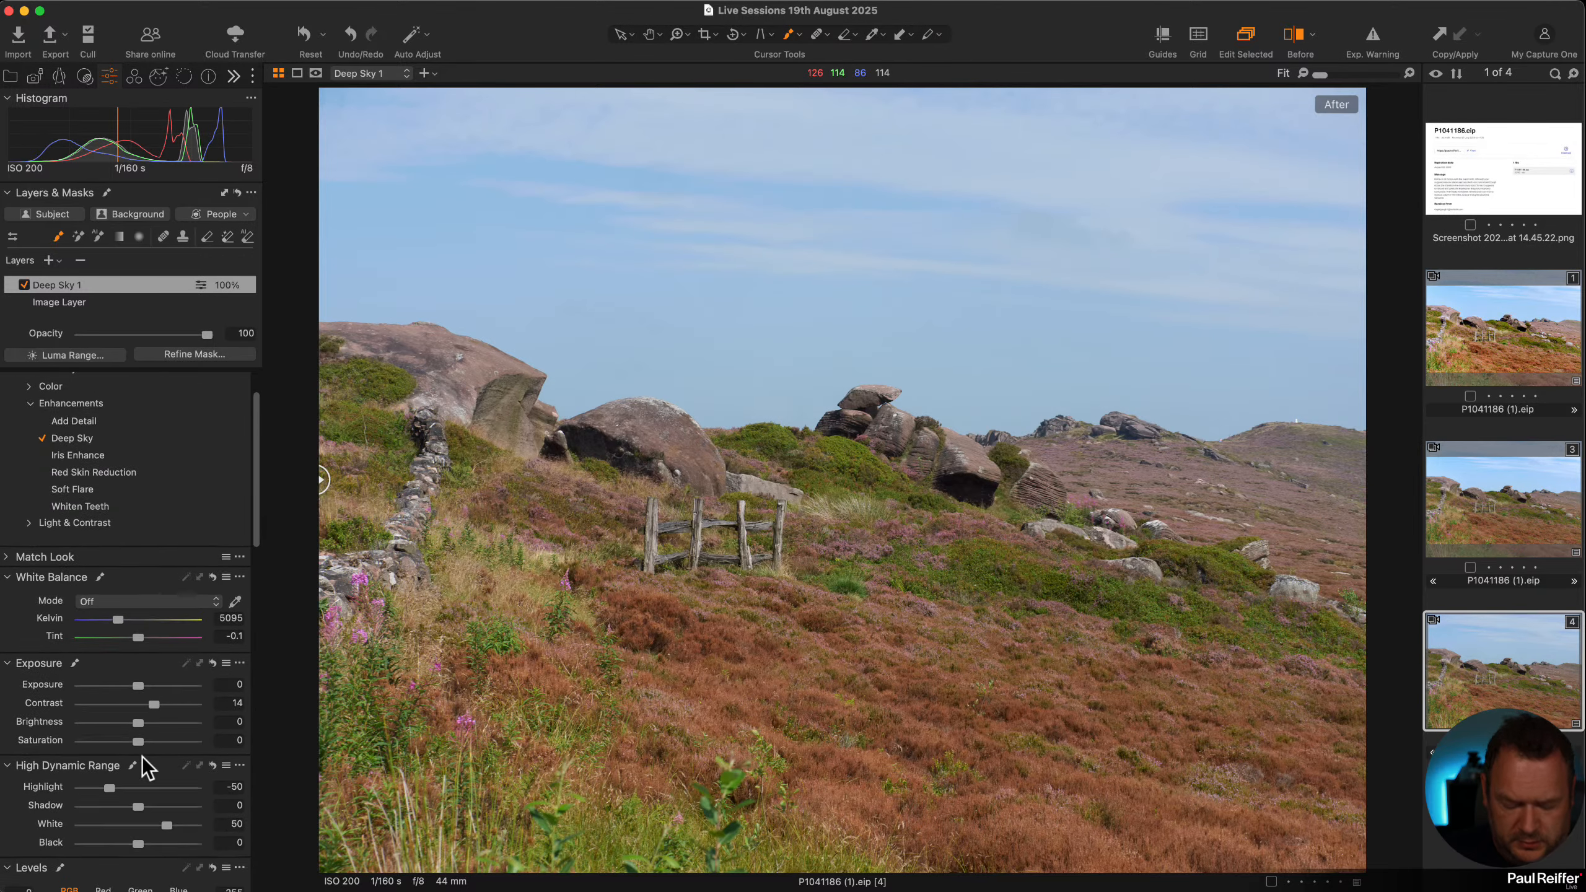
key(m)
key(m)
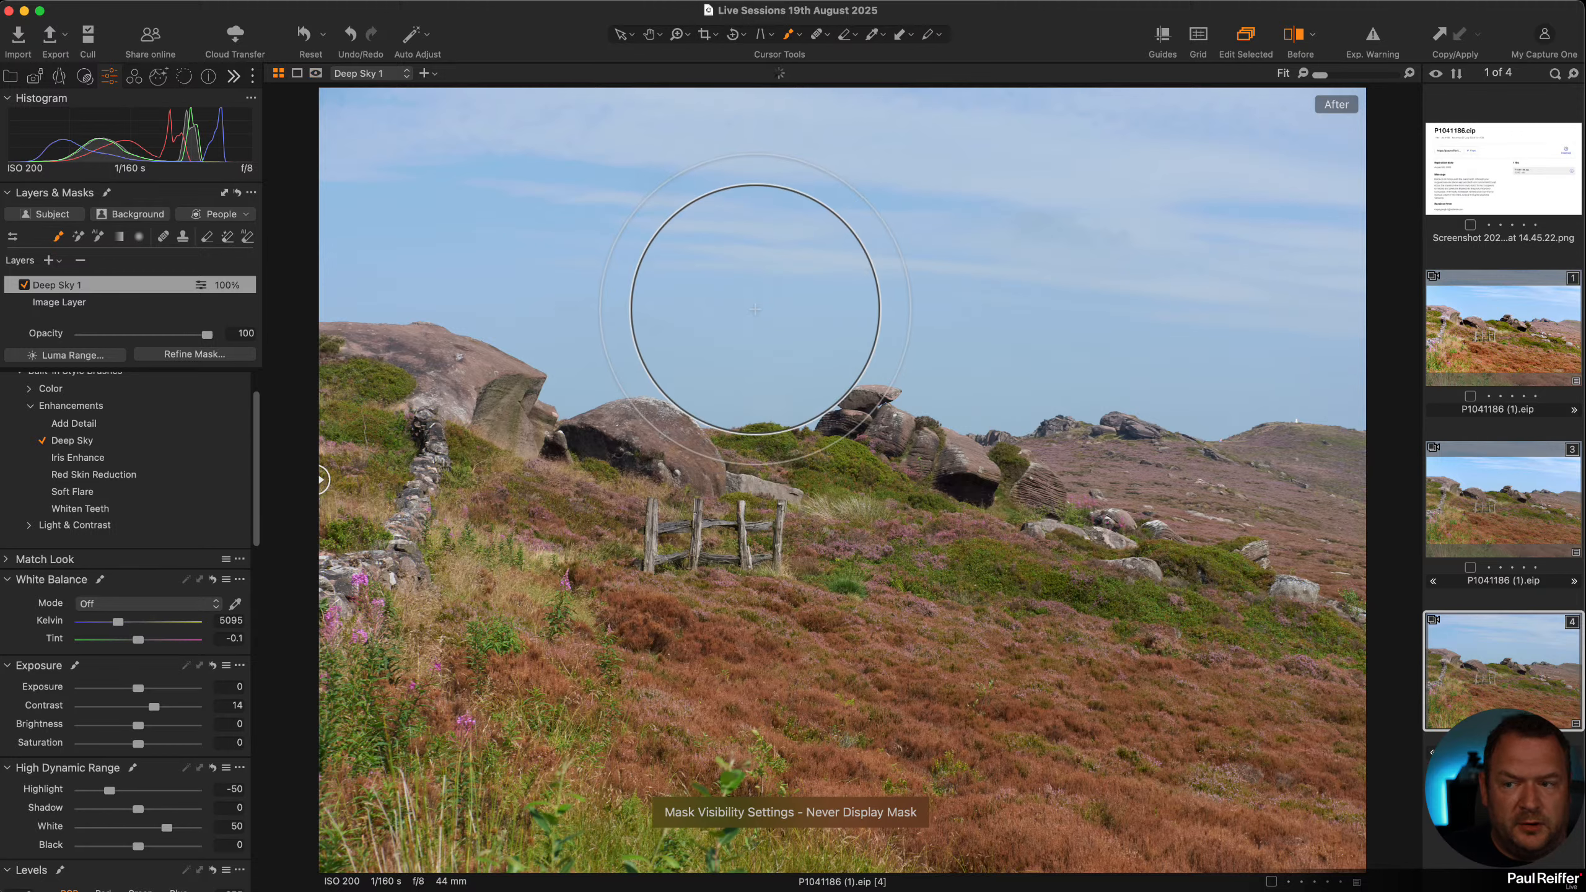
click(98, 238)
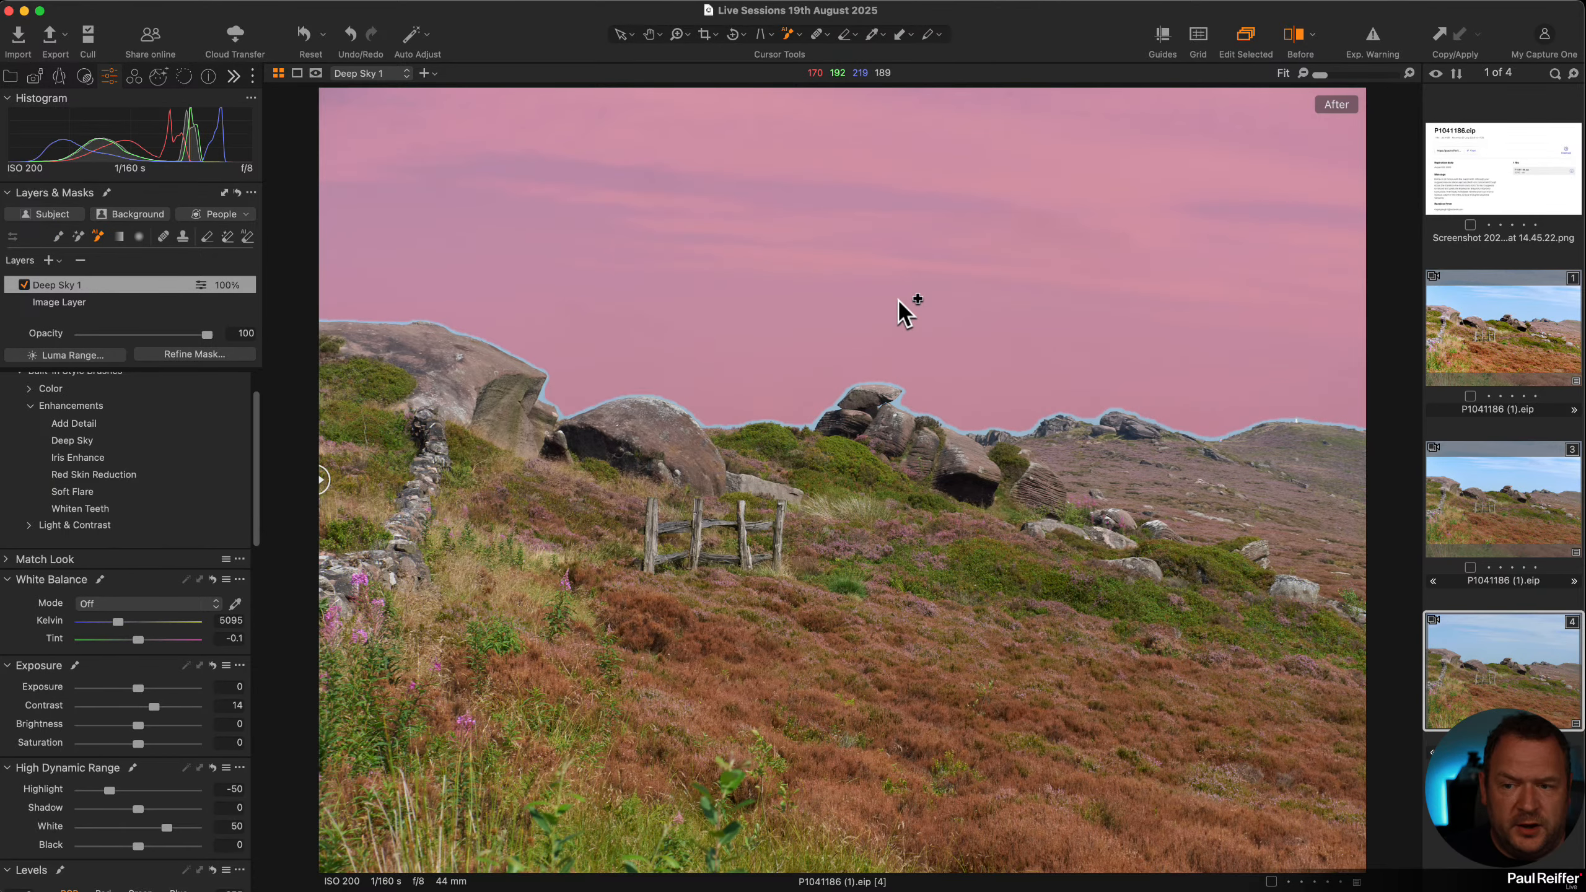
click(929, 337)
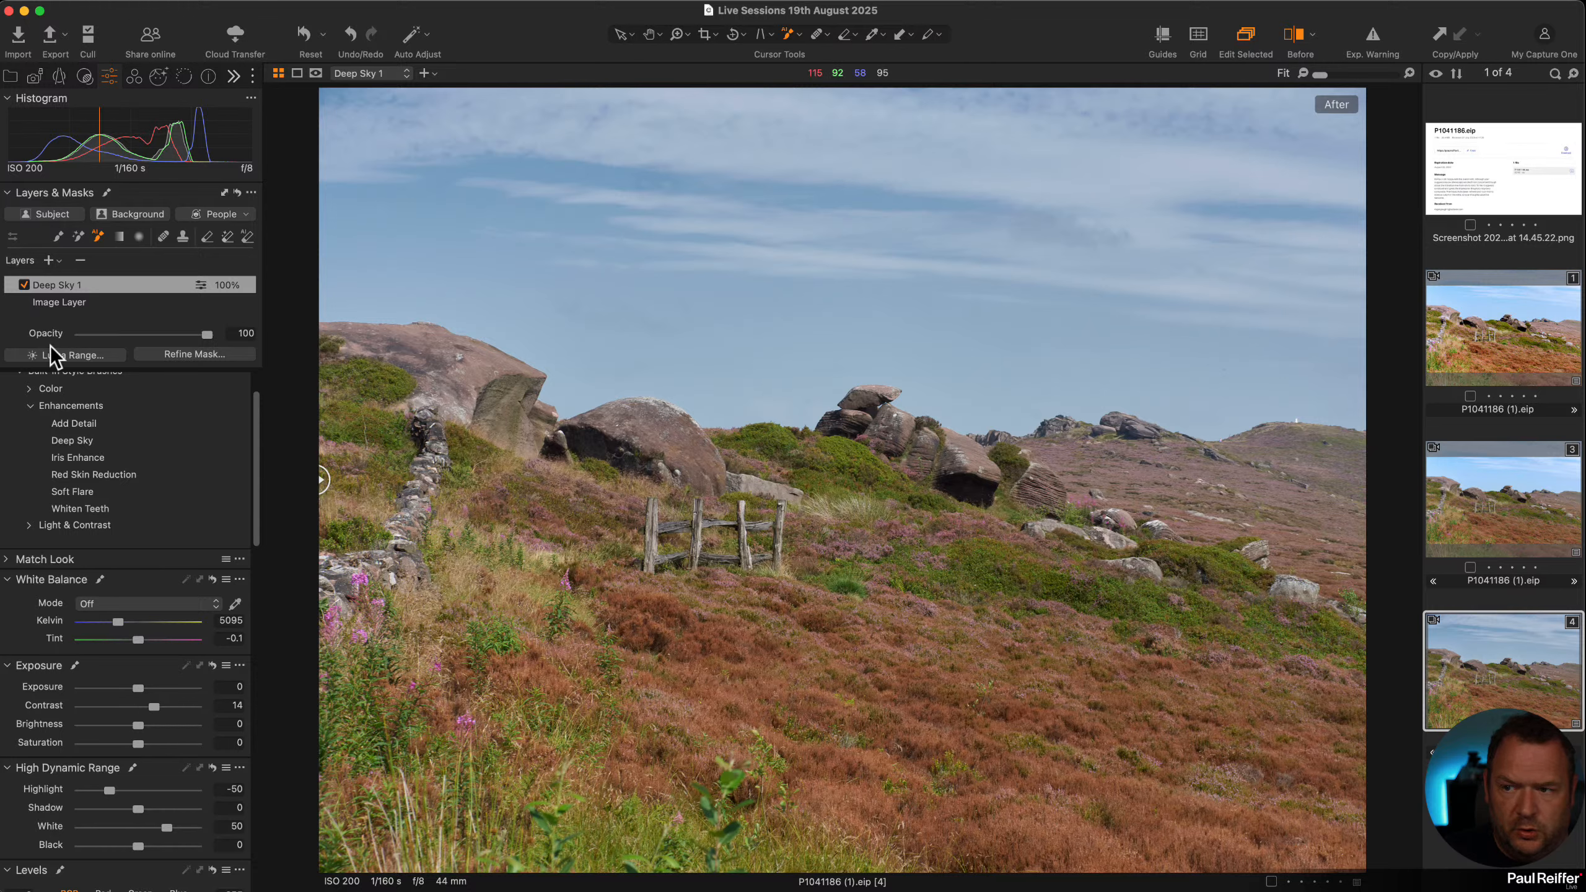
Try a linear gradient mask on the Deep Sky layer, first diagonally over the moorland and again sideways across the sky
click(120, 237)
drag(586, 678, 673, 354)
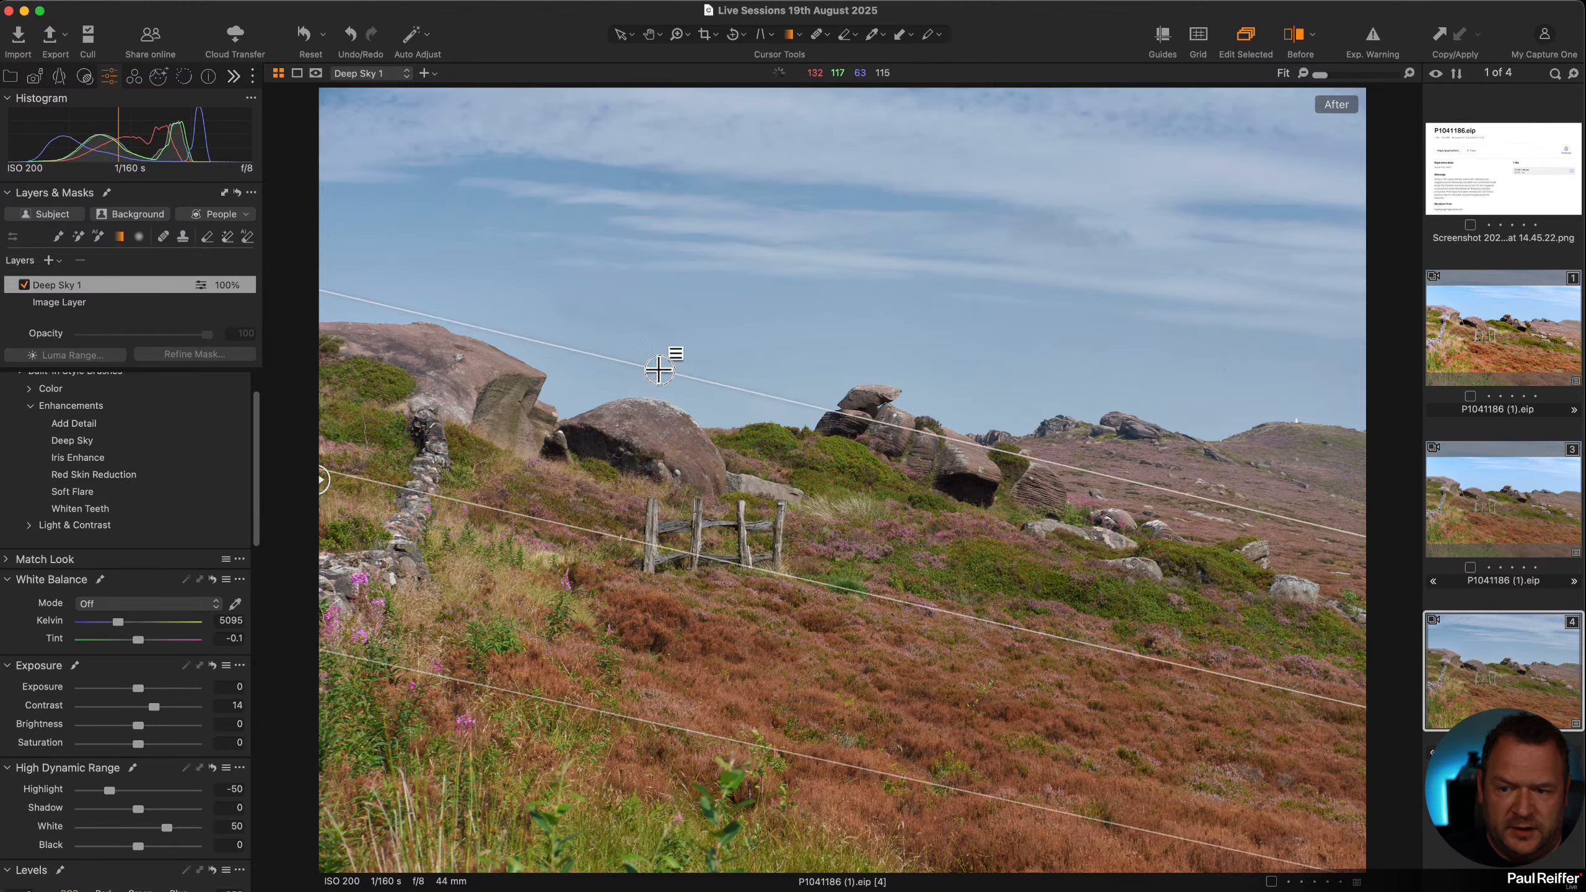
drag(611, 312, 818, 291)
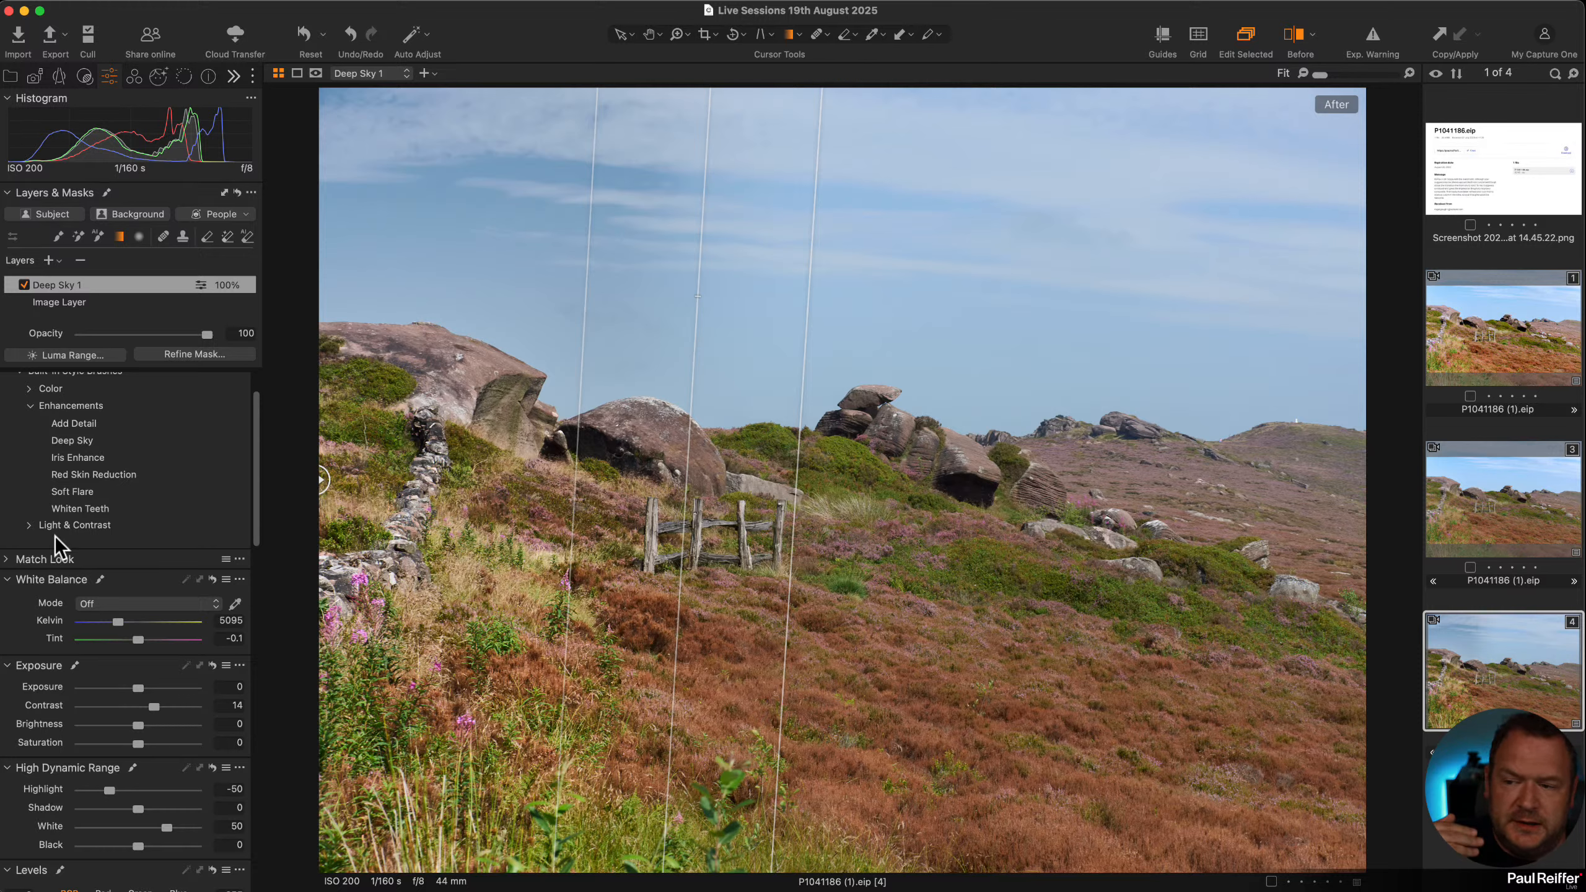
Look through the Light & Contrast and custom style brushes, including Traffic Trails
click(28, 526)
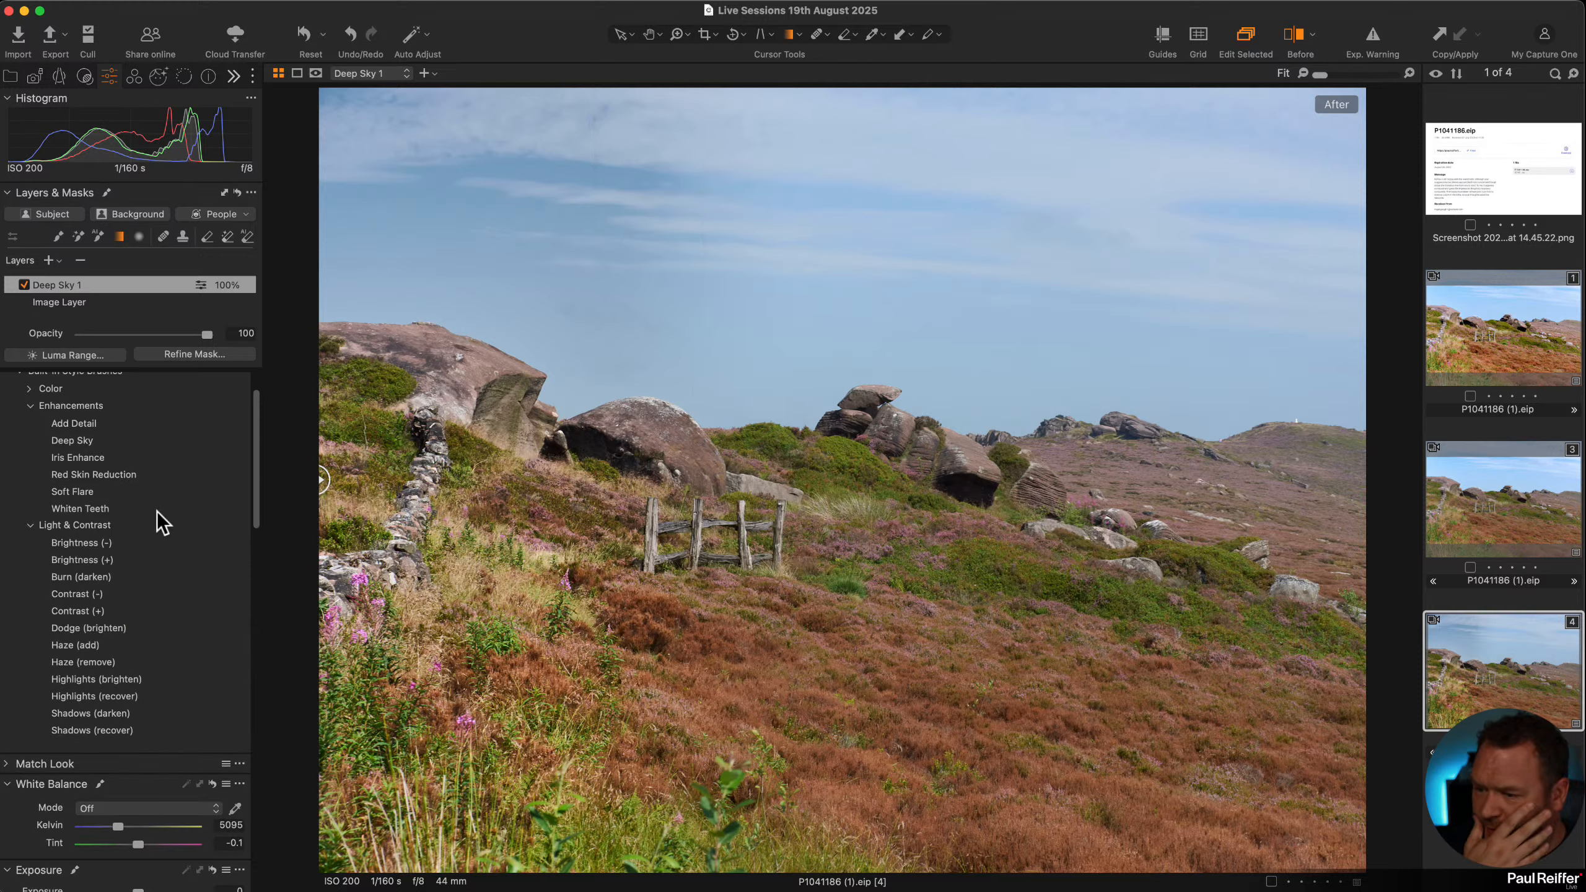
scroll(161, 522, up, 2)
click(18, 414)
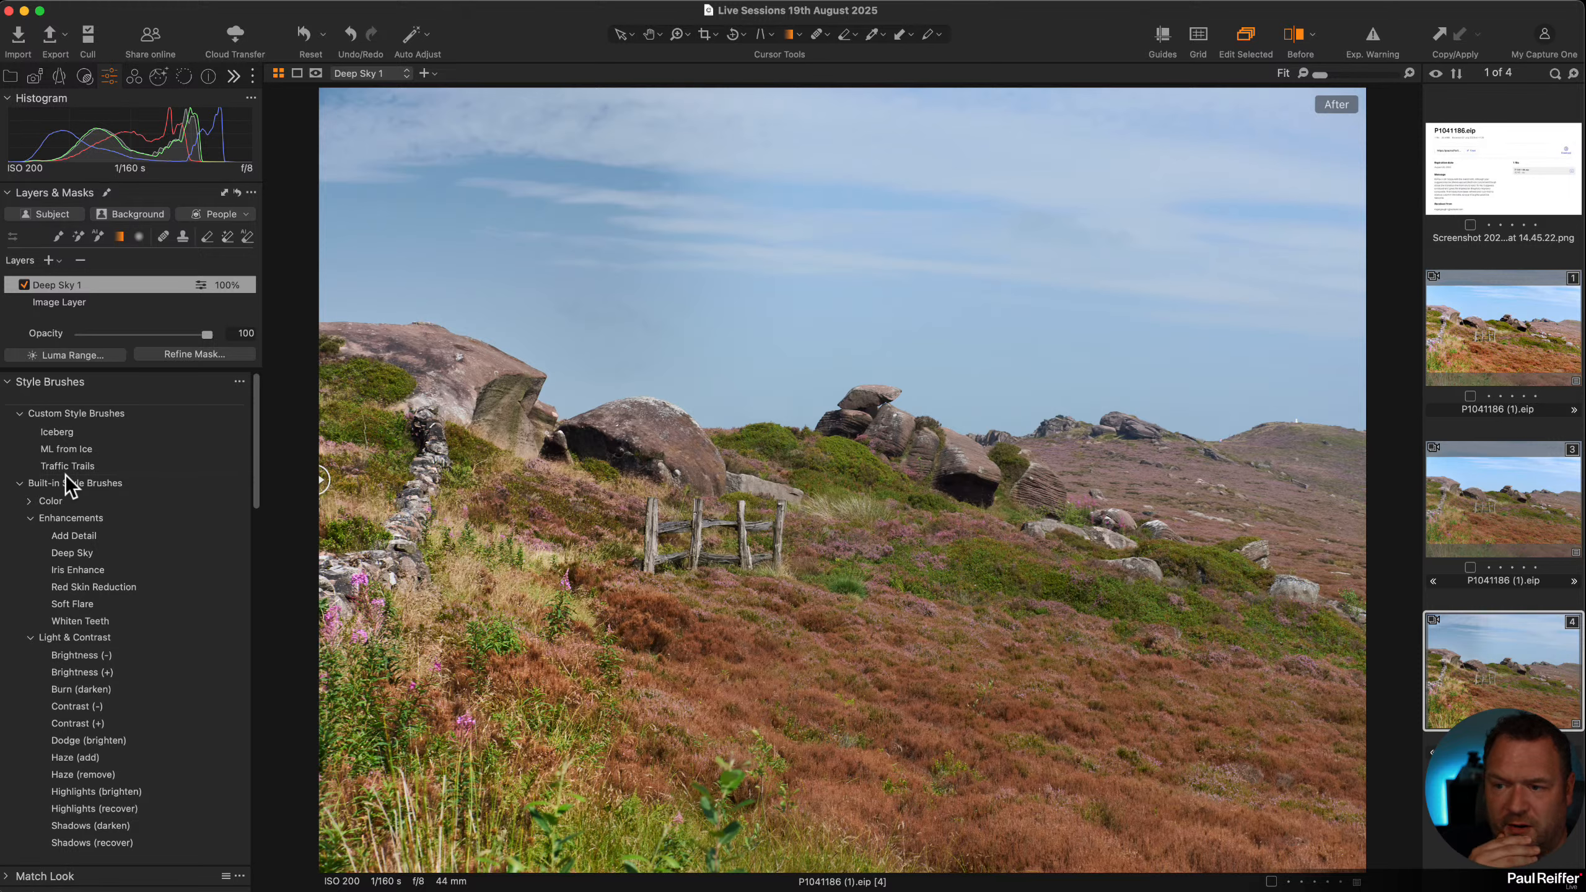
click(17, 413)
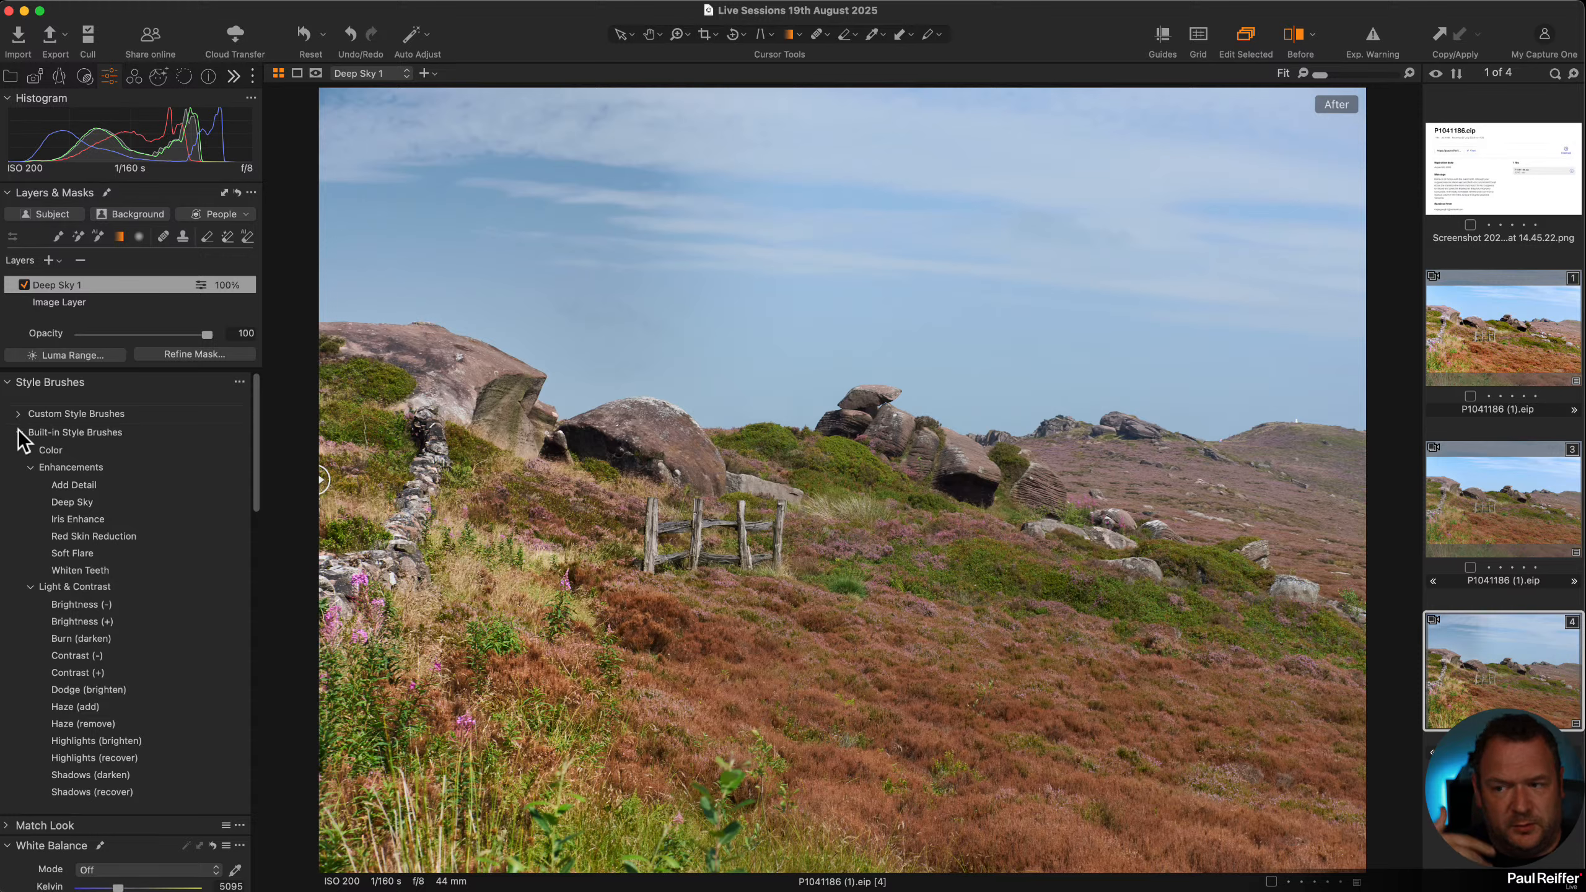
click(18, 414)
click(87, 466)
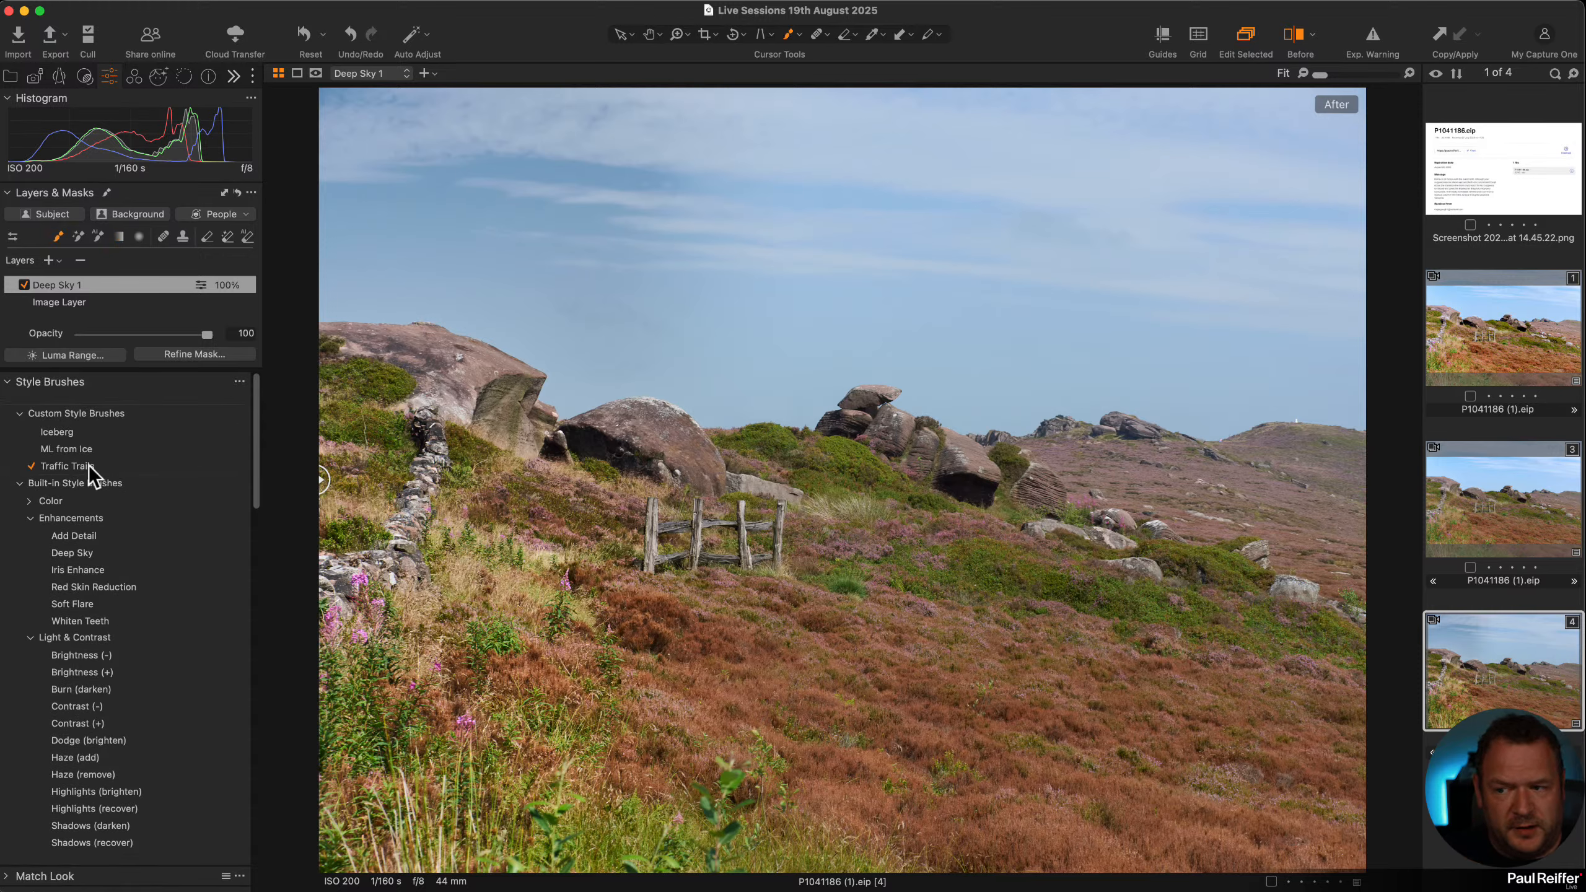
click(19, 415)
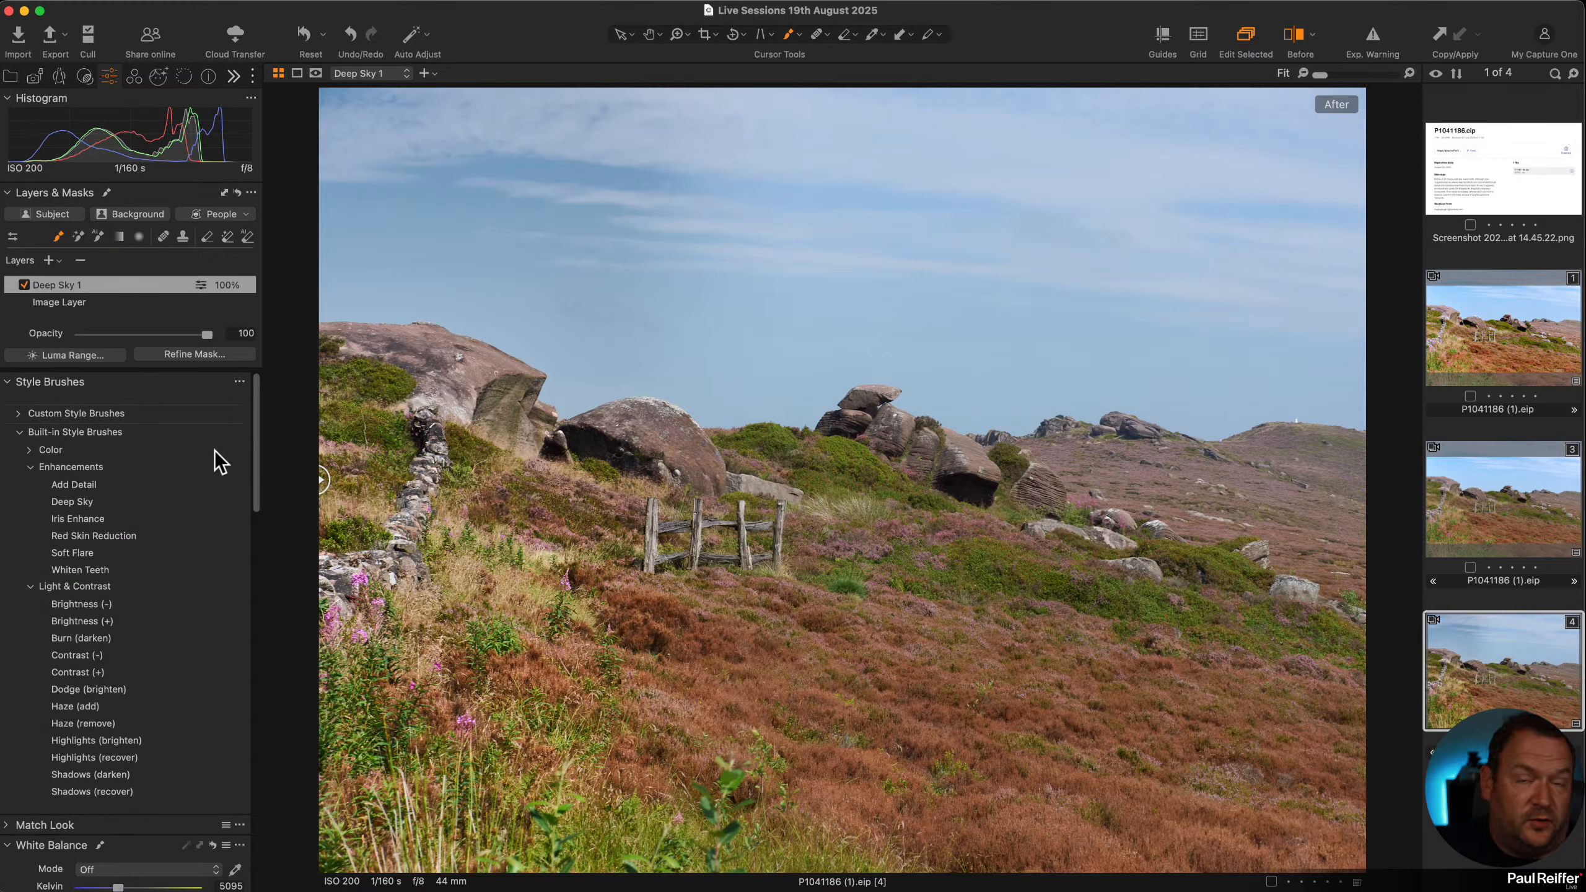
Delete the Deep Sky demo variant and check the Deep Sky layer's mask on variant 3 in grayscale
click(80, 259)
key(BackSpace)
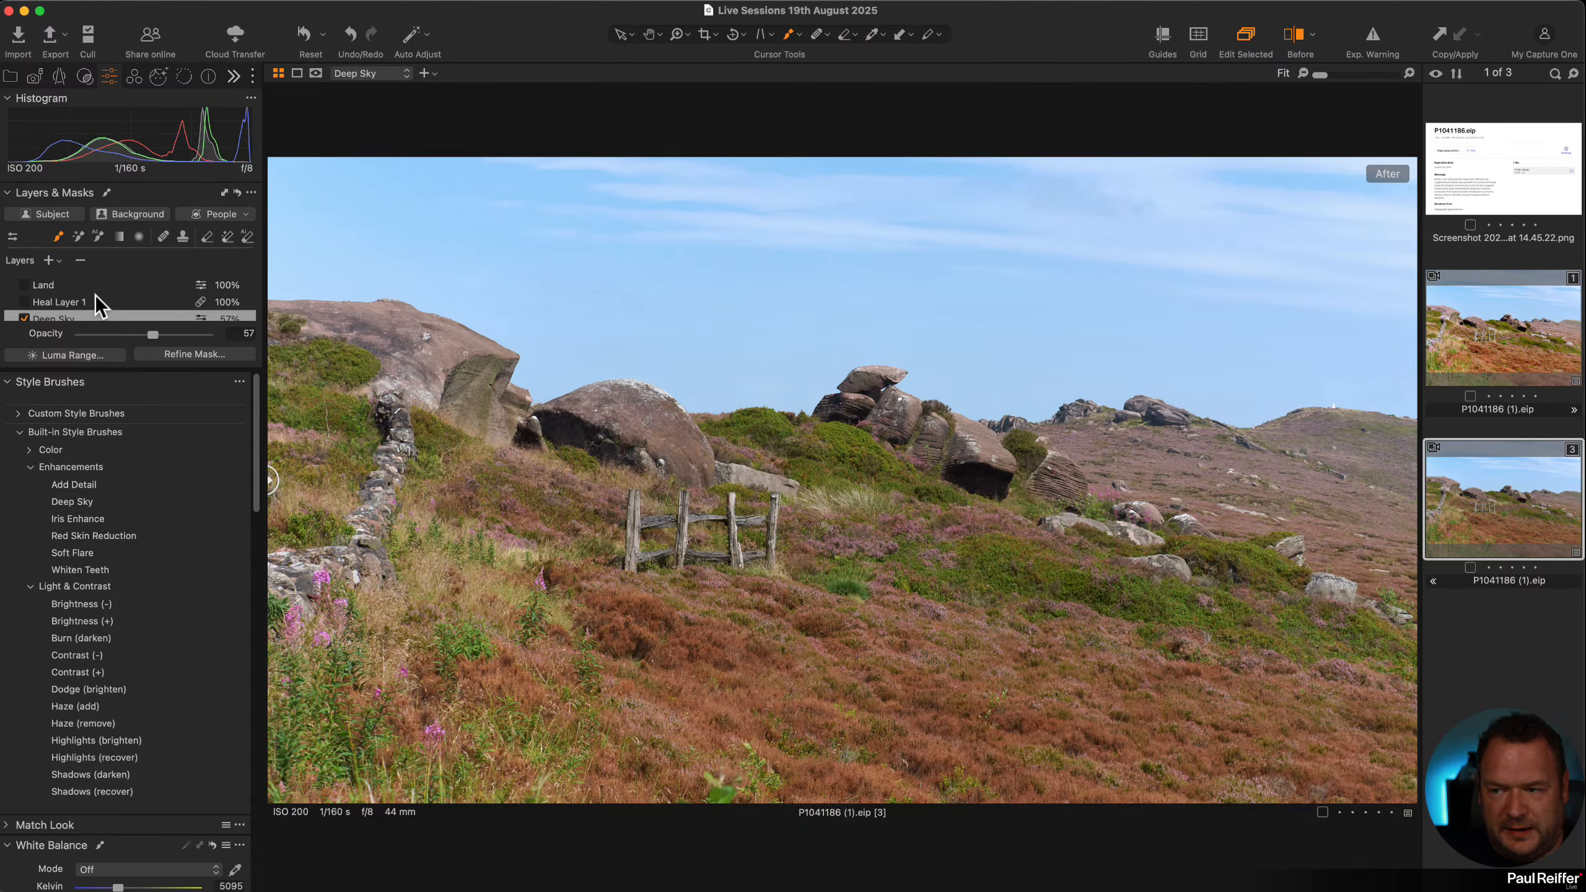
key(alt+m)
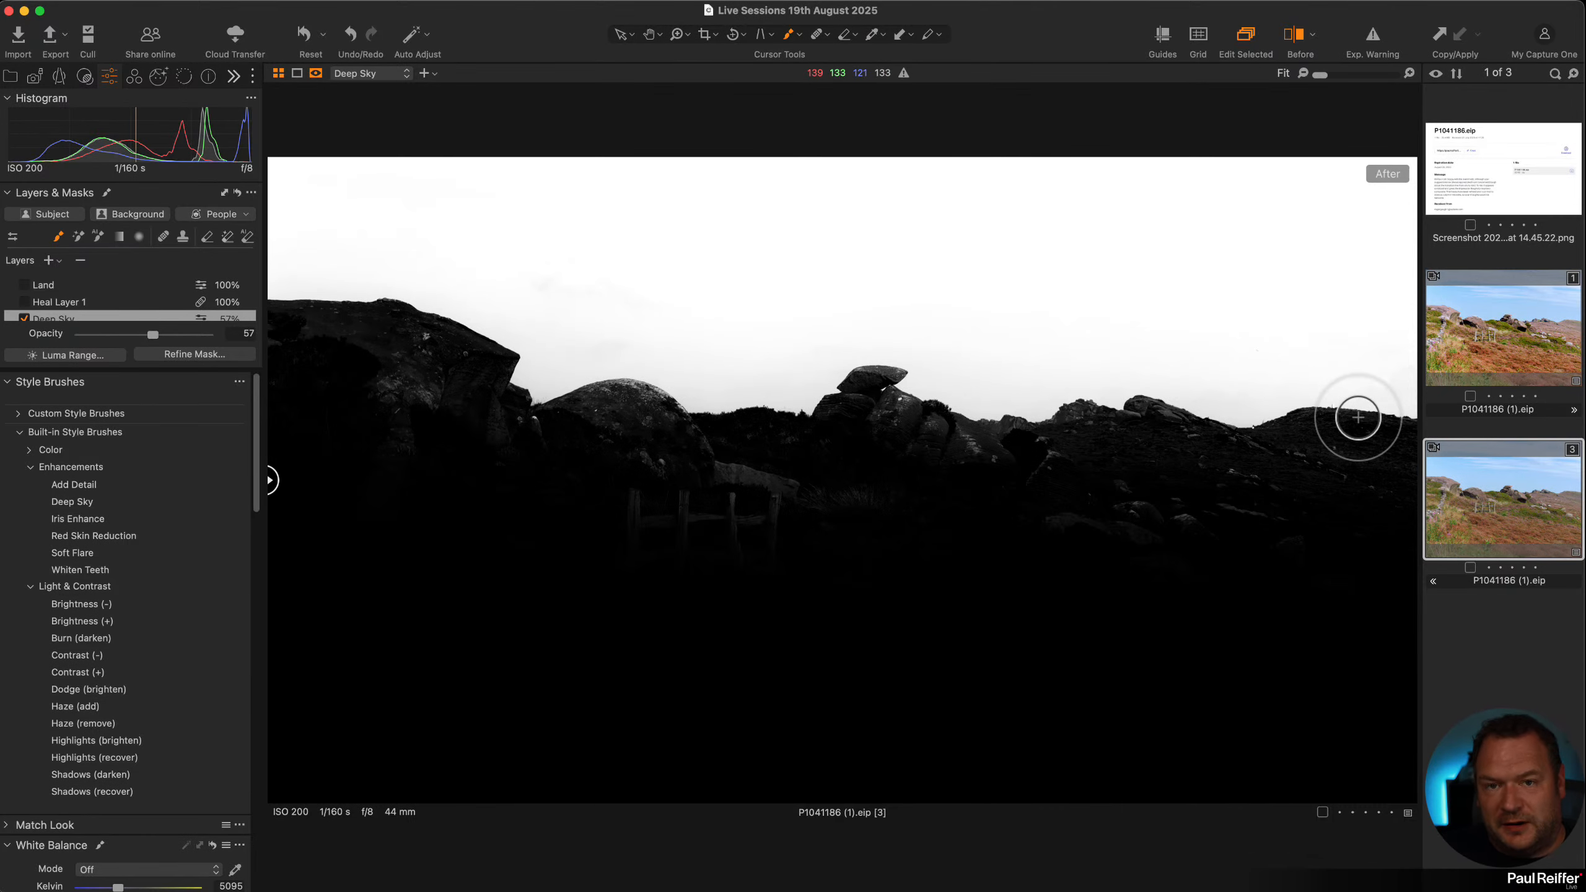
key(alt+m)
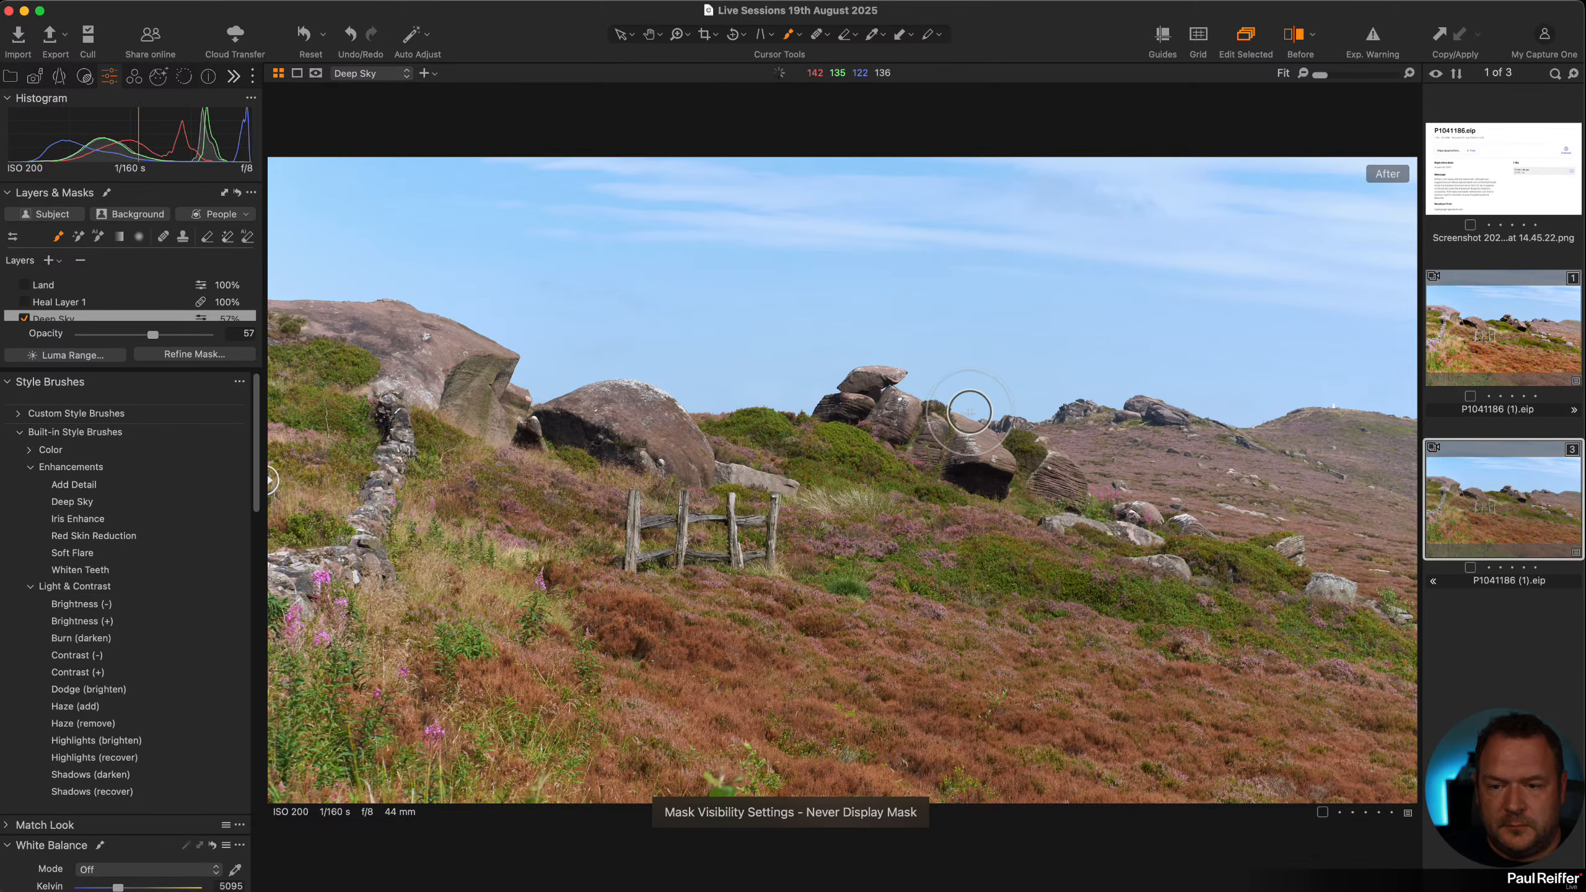
Inspect the sky edge around the balanced rocks at 200% with the Deep Sky layer off and on
key(h)
click(848, 389)
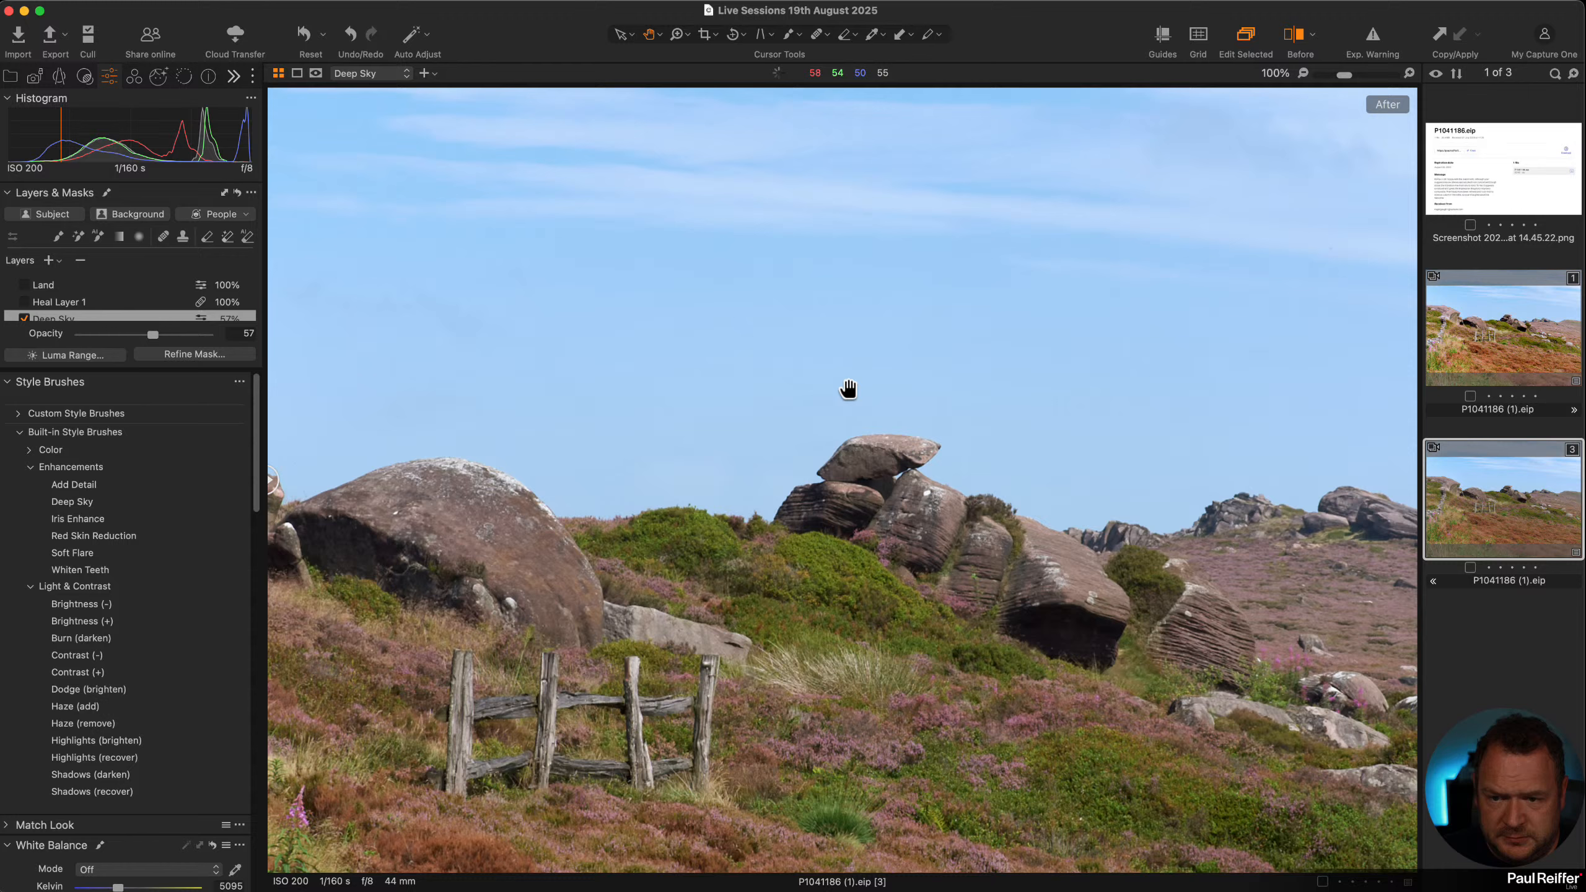
key(z)
click(805, 506)
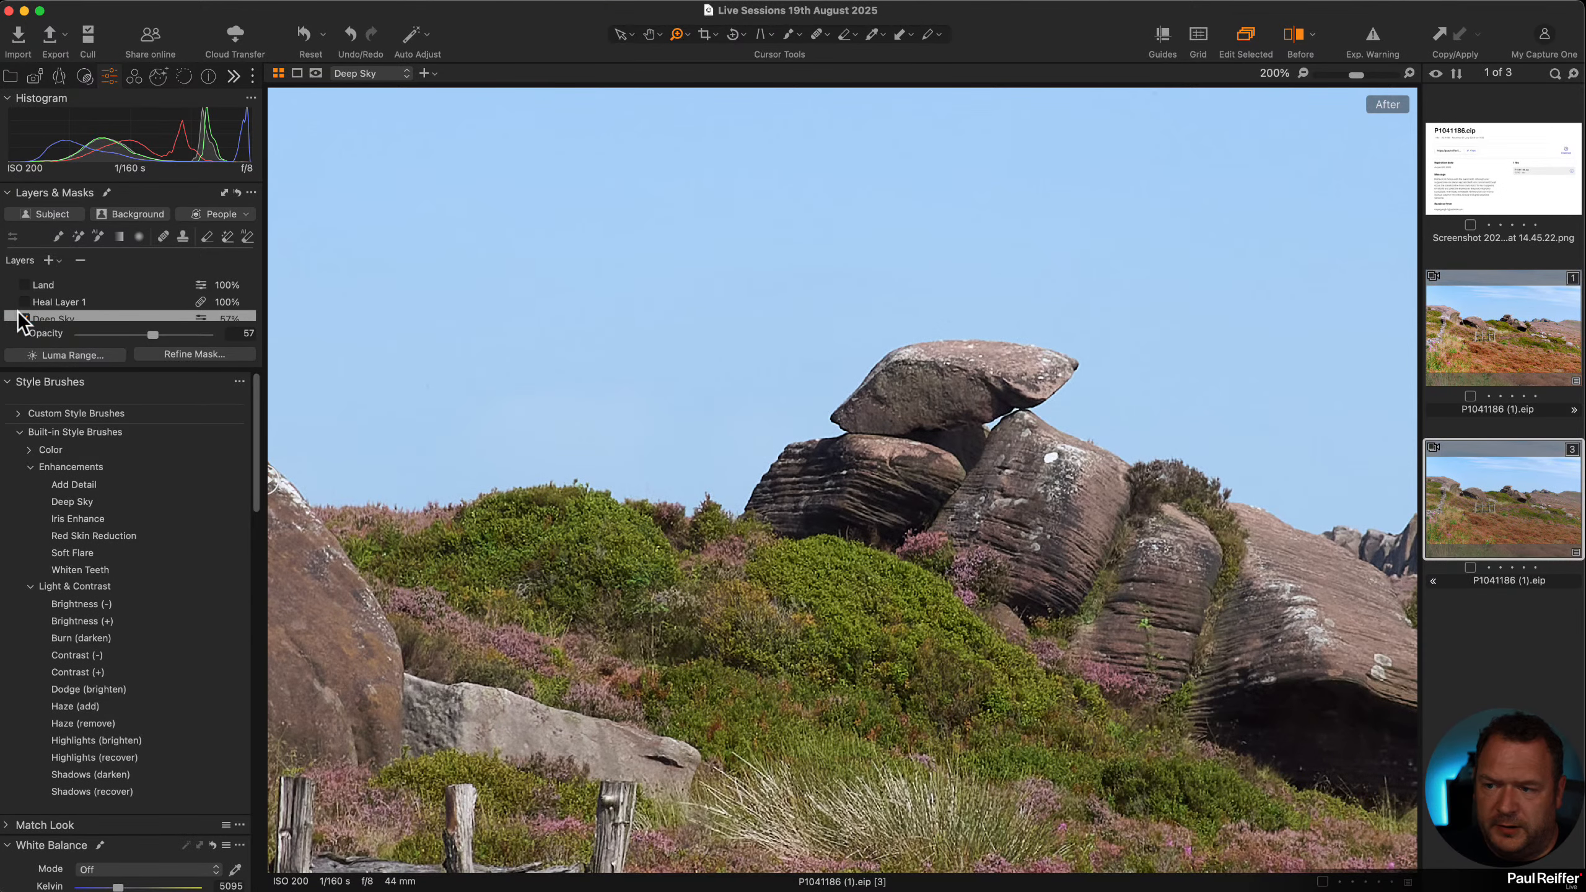
click(24, 318)
click(24, 317)
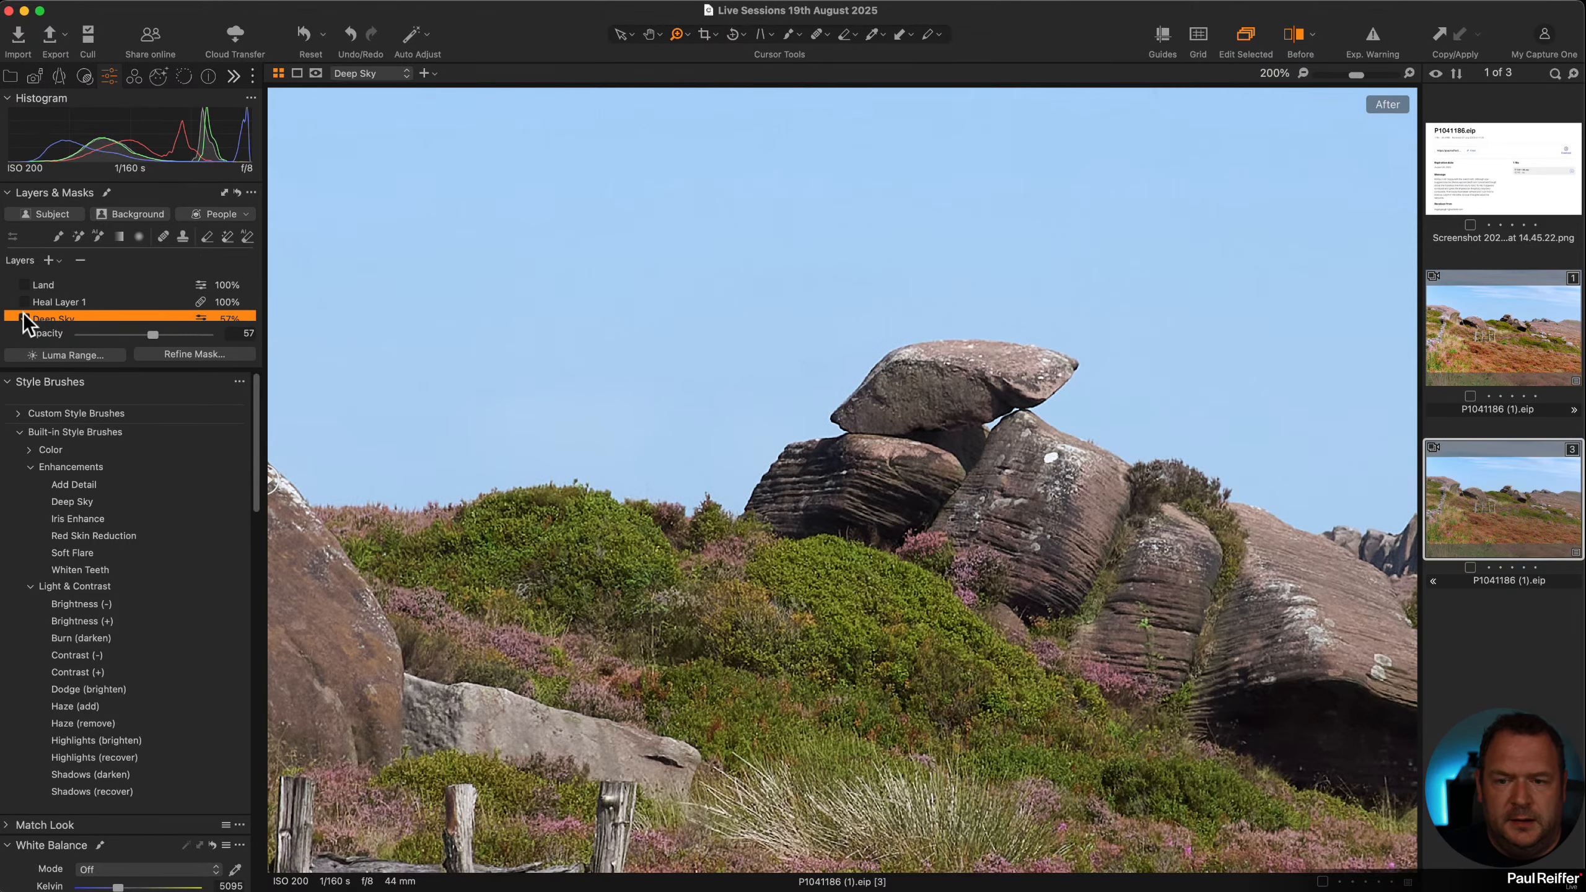
Examine the Deep Sky layer's adjustments from exposure and levels through the advanced color edits to the 3-way color balance
scroll(118, 544, down, 5)
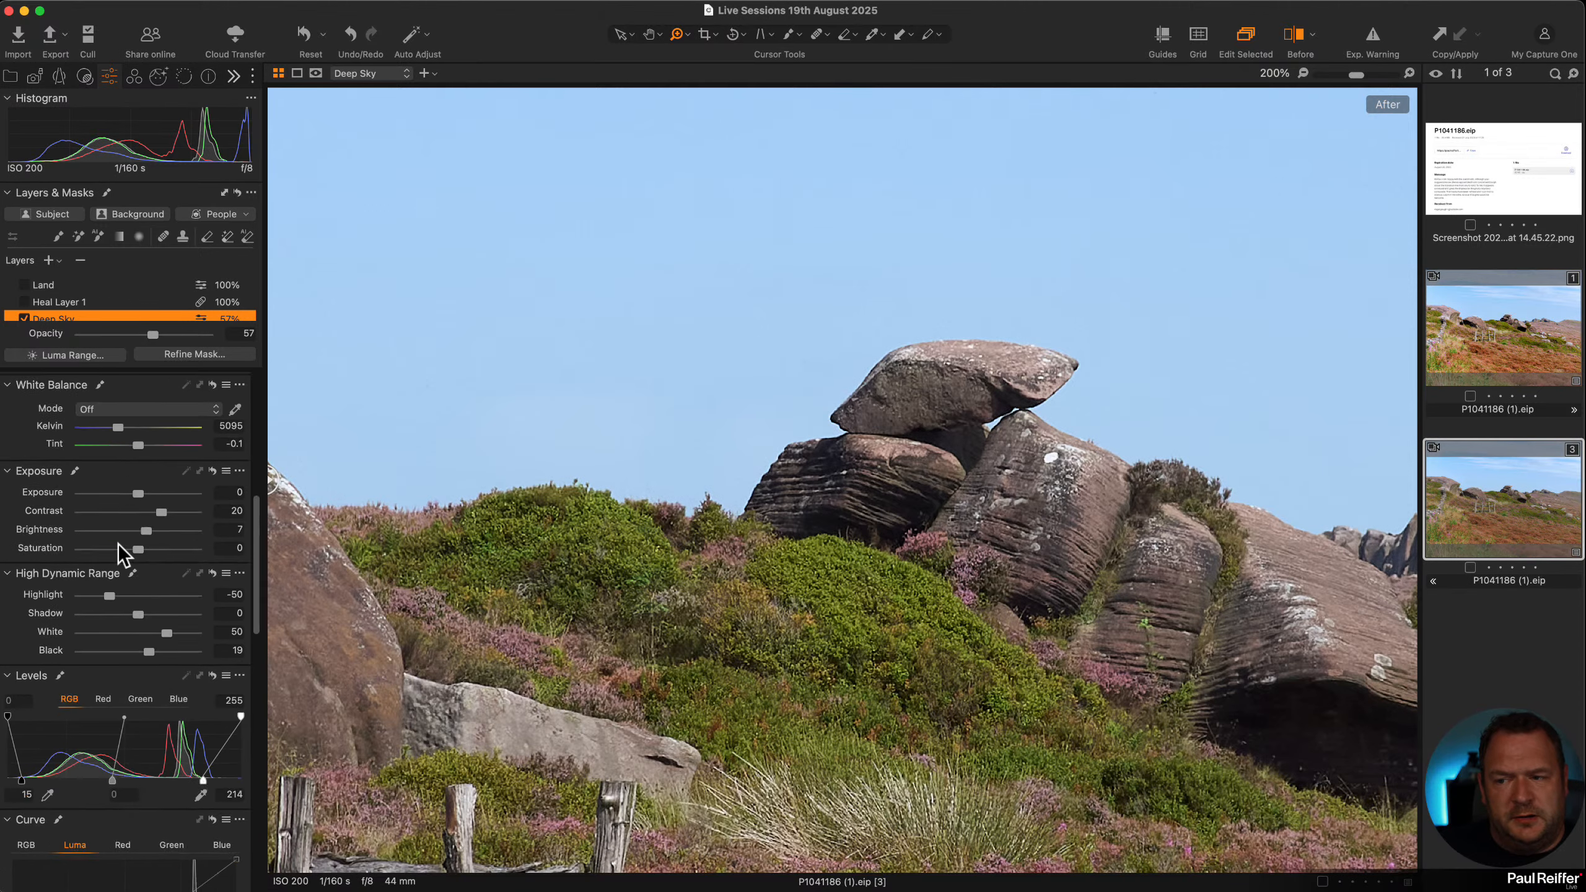
scroll(118, 543, up, 5)
click(28, 432)
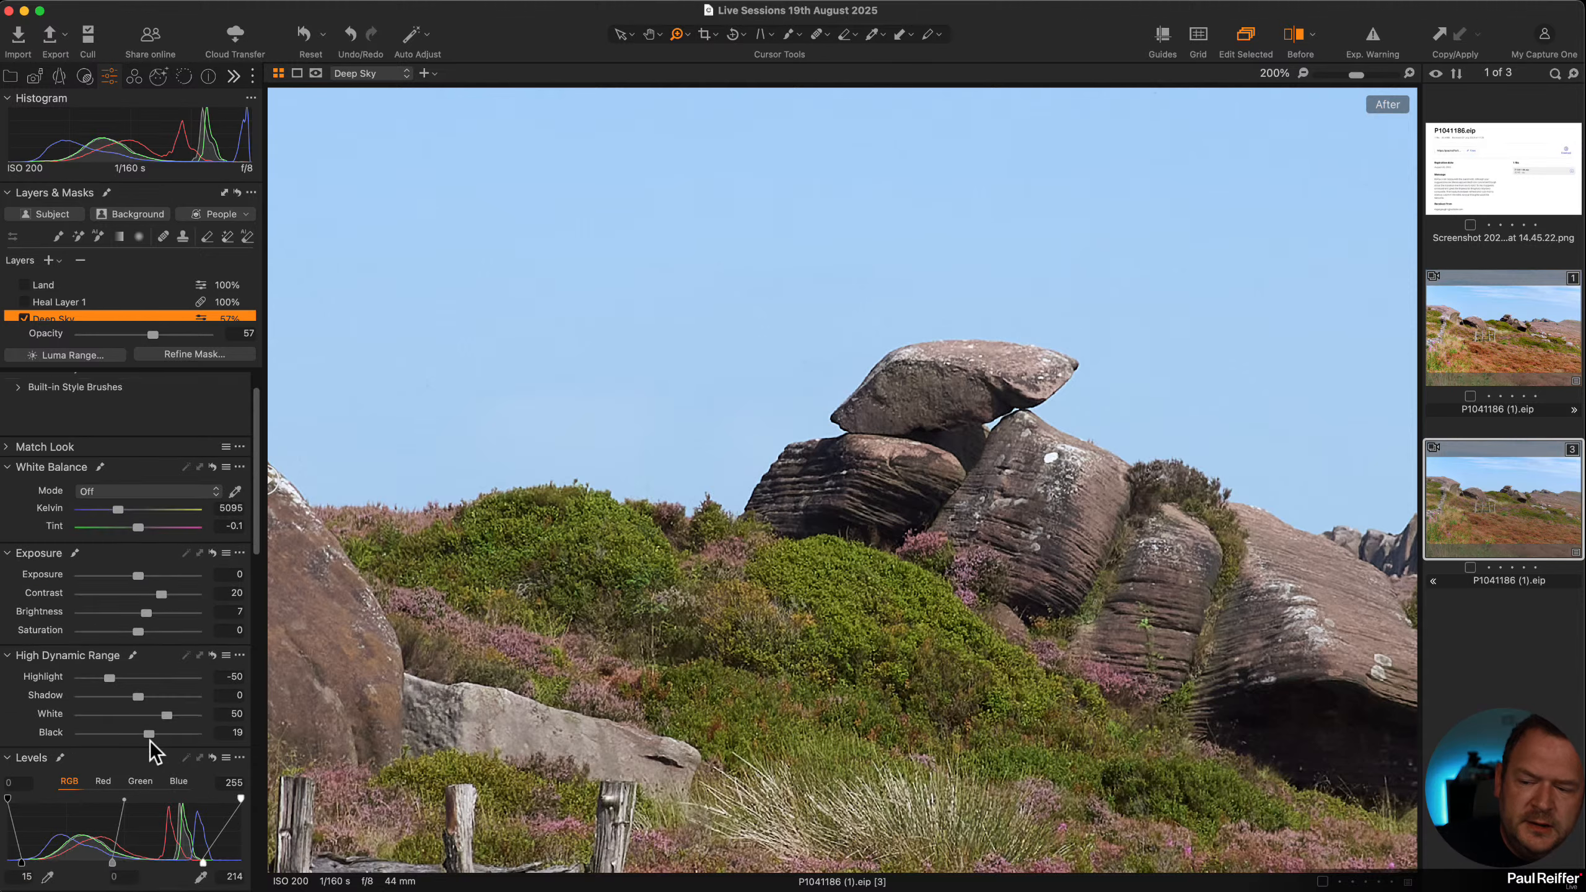
scroll(148, 742, down, 10)
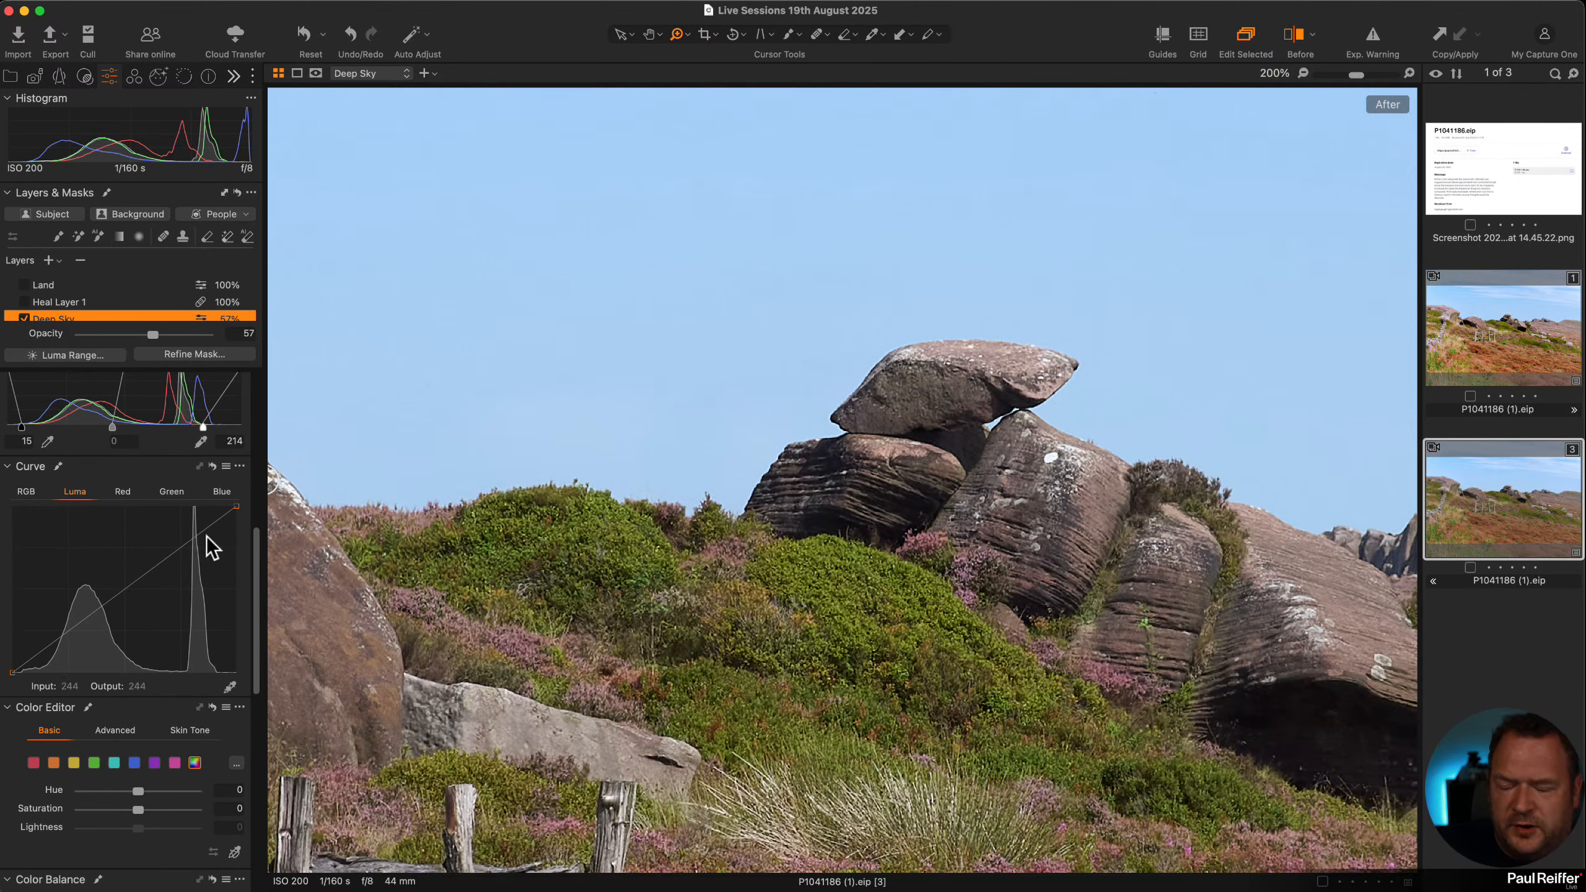
scroll(187, 563, down, 3)
click(134, 639)
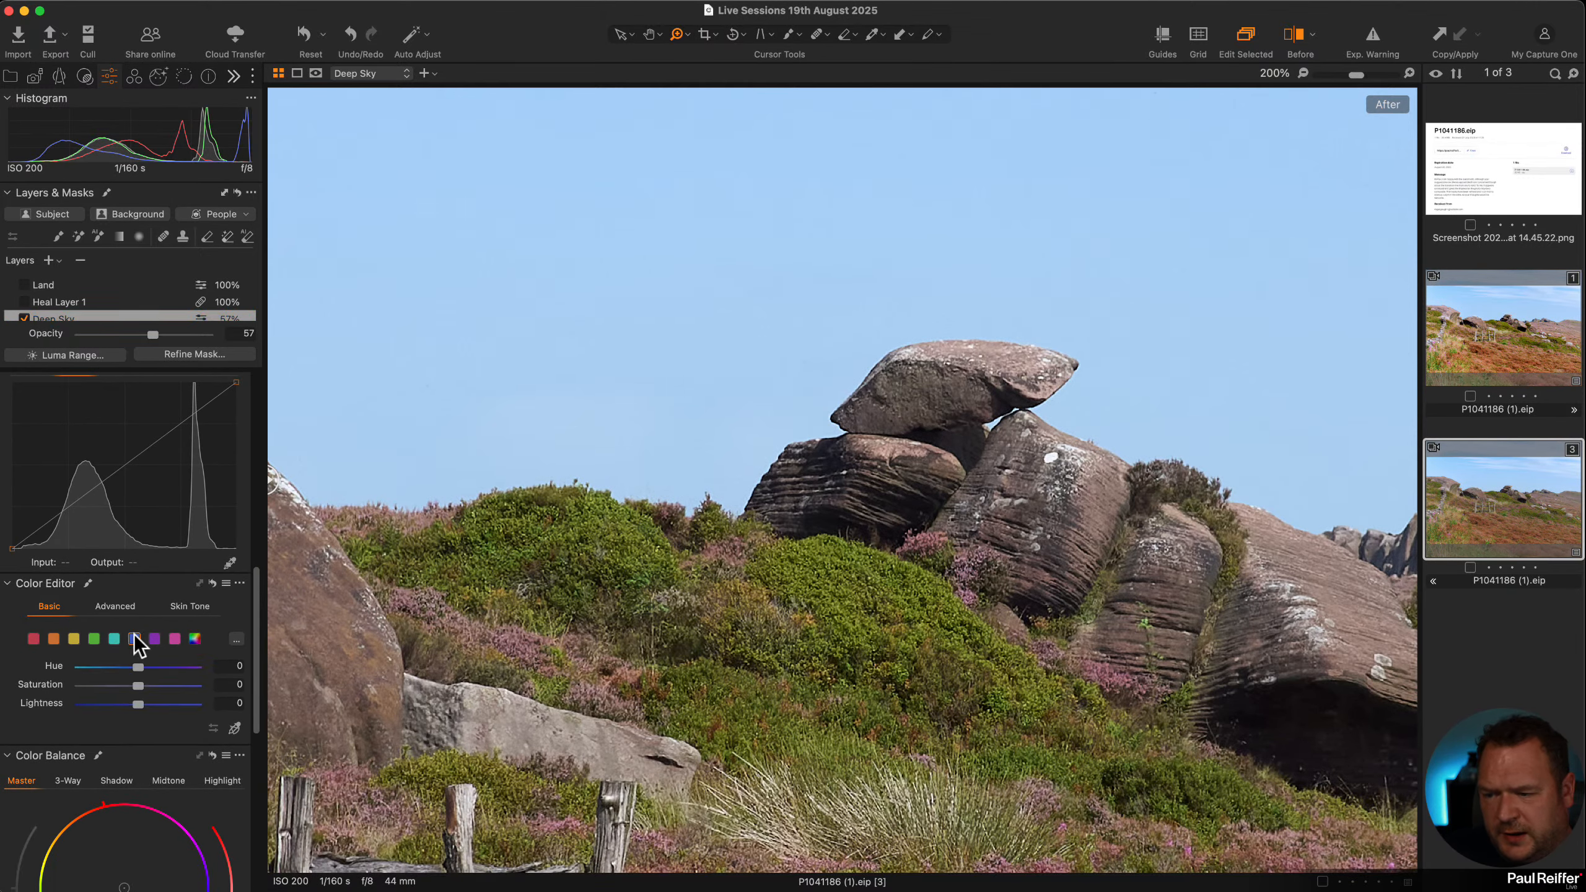
click(116, 606)
scroll(138, 630, down, 4)
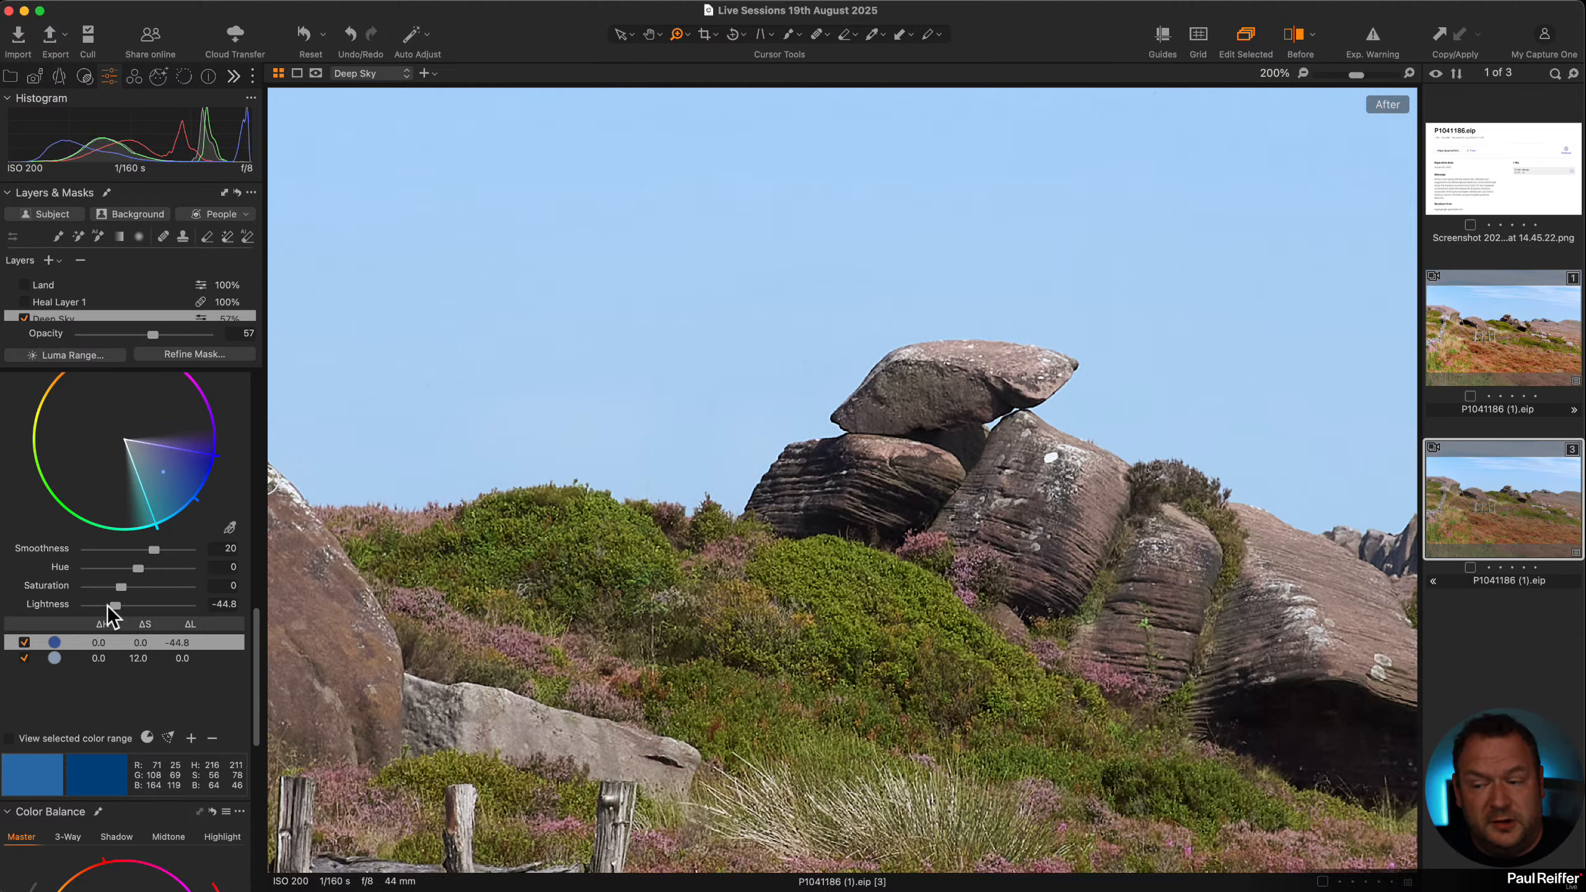
scroll(97, 737, down, 5)
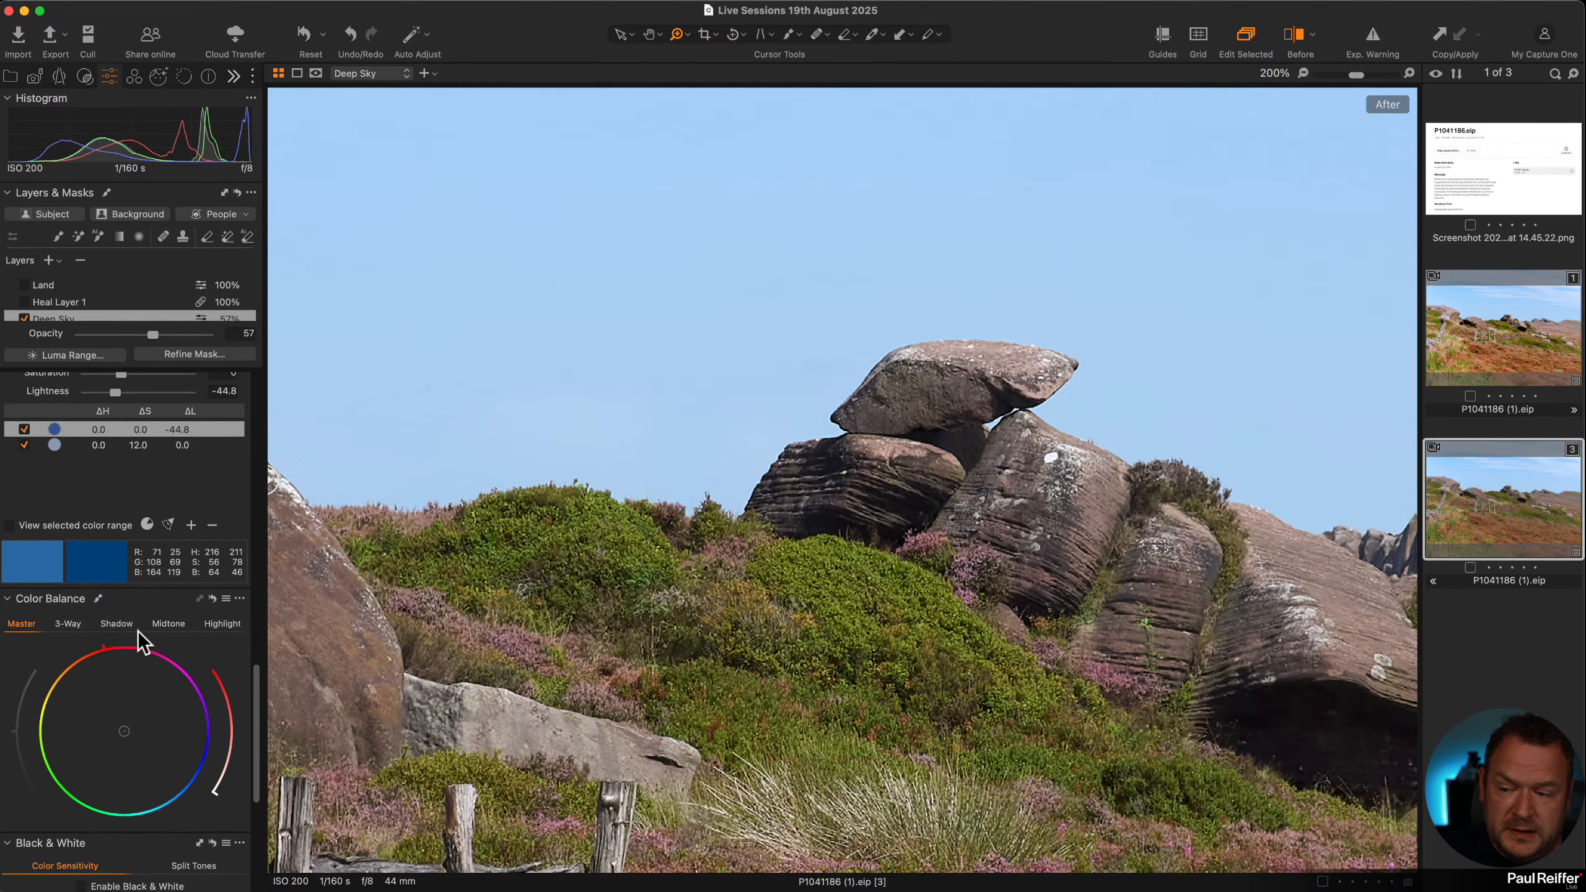
click(71, 625)
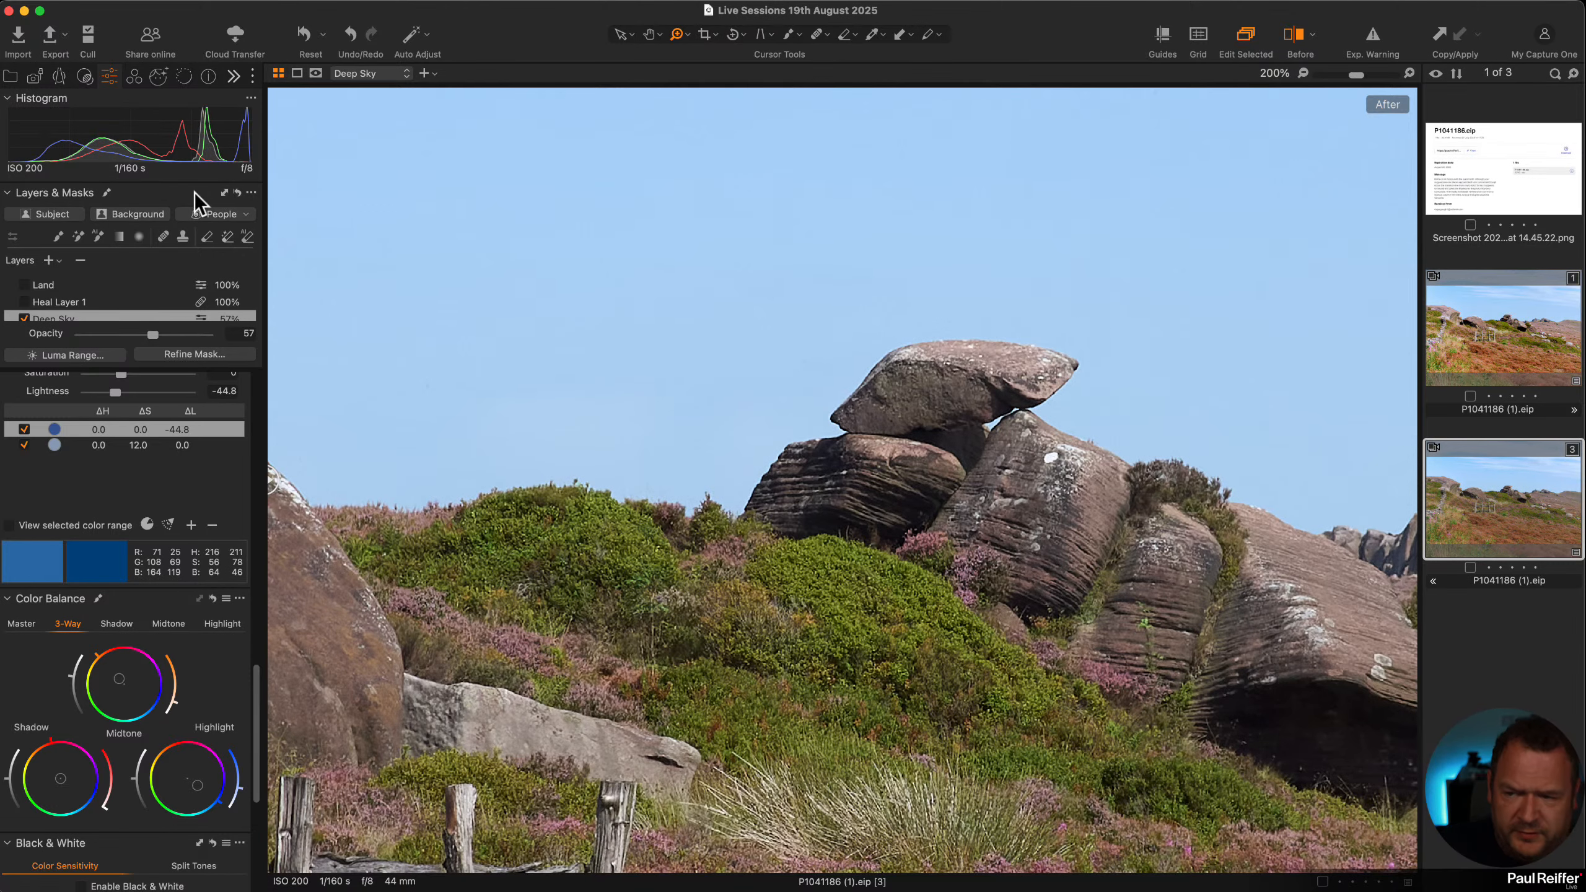
Compare the sky before and after its adjustments by switching the Deep Sky layer off and on twice
click(24, 318)
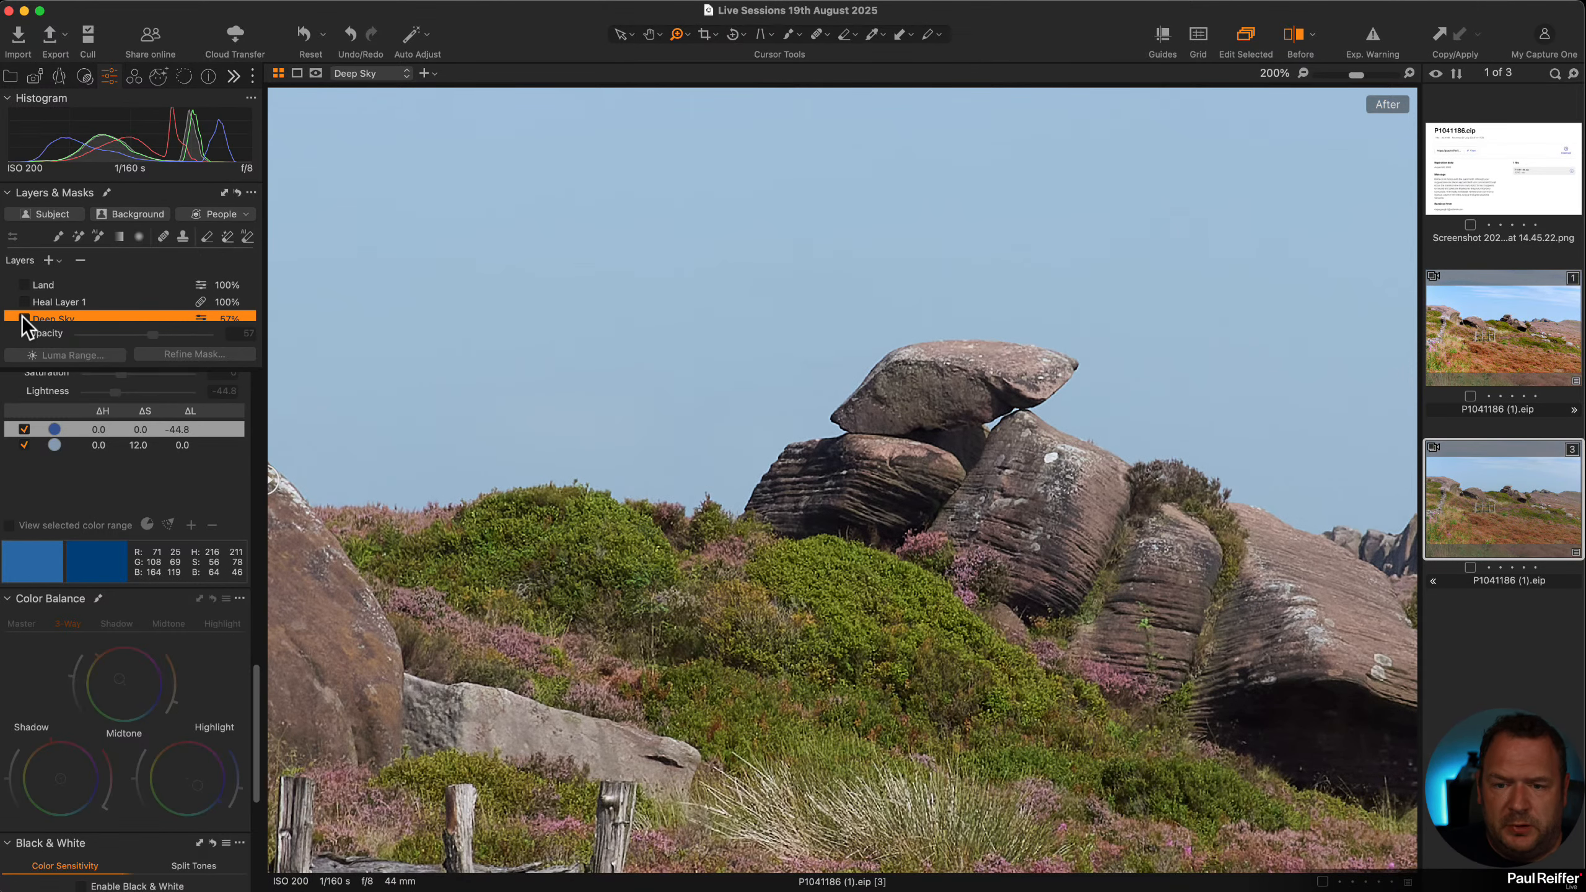
click(24, 318)
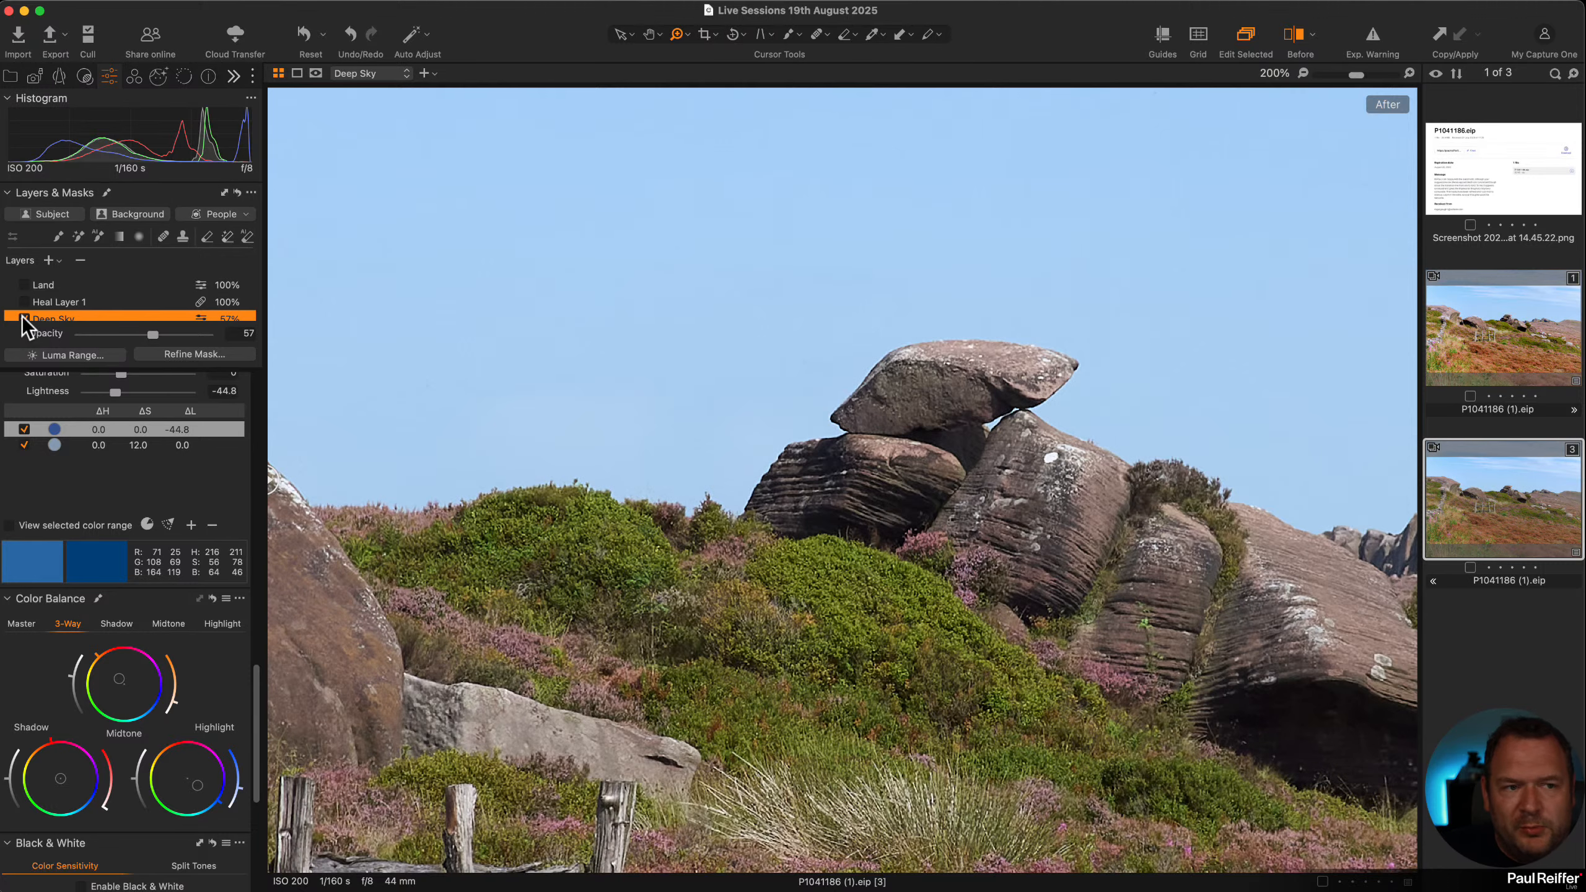
click(24, 318)
click(24, 319)
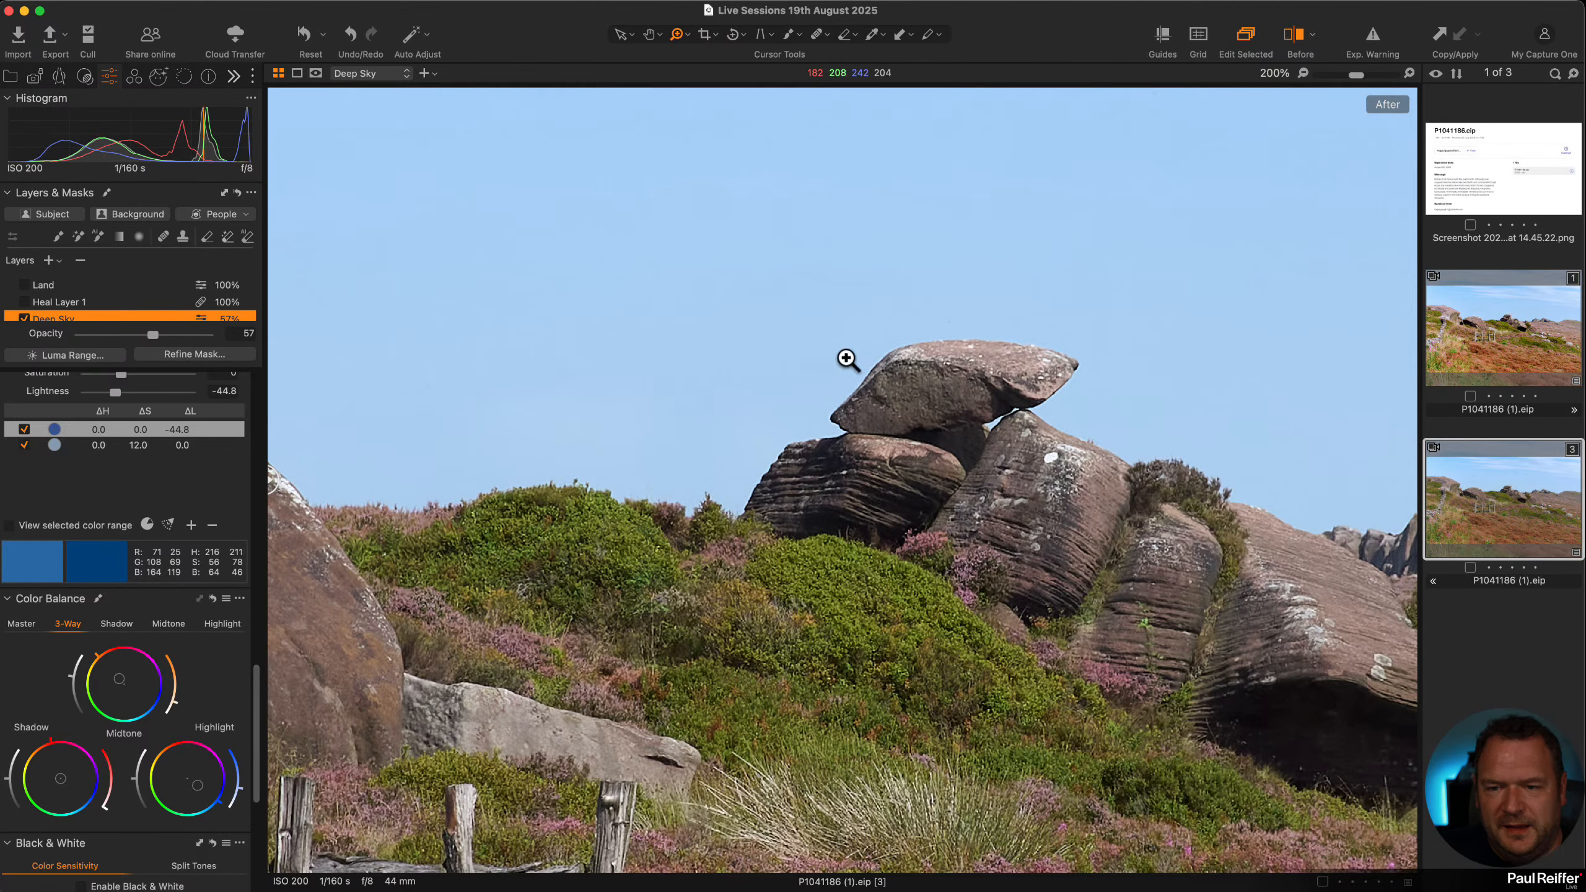
Compare the whole photo with the Deep Sky layer switched off and on
key(super+0)
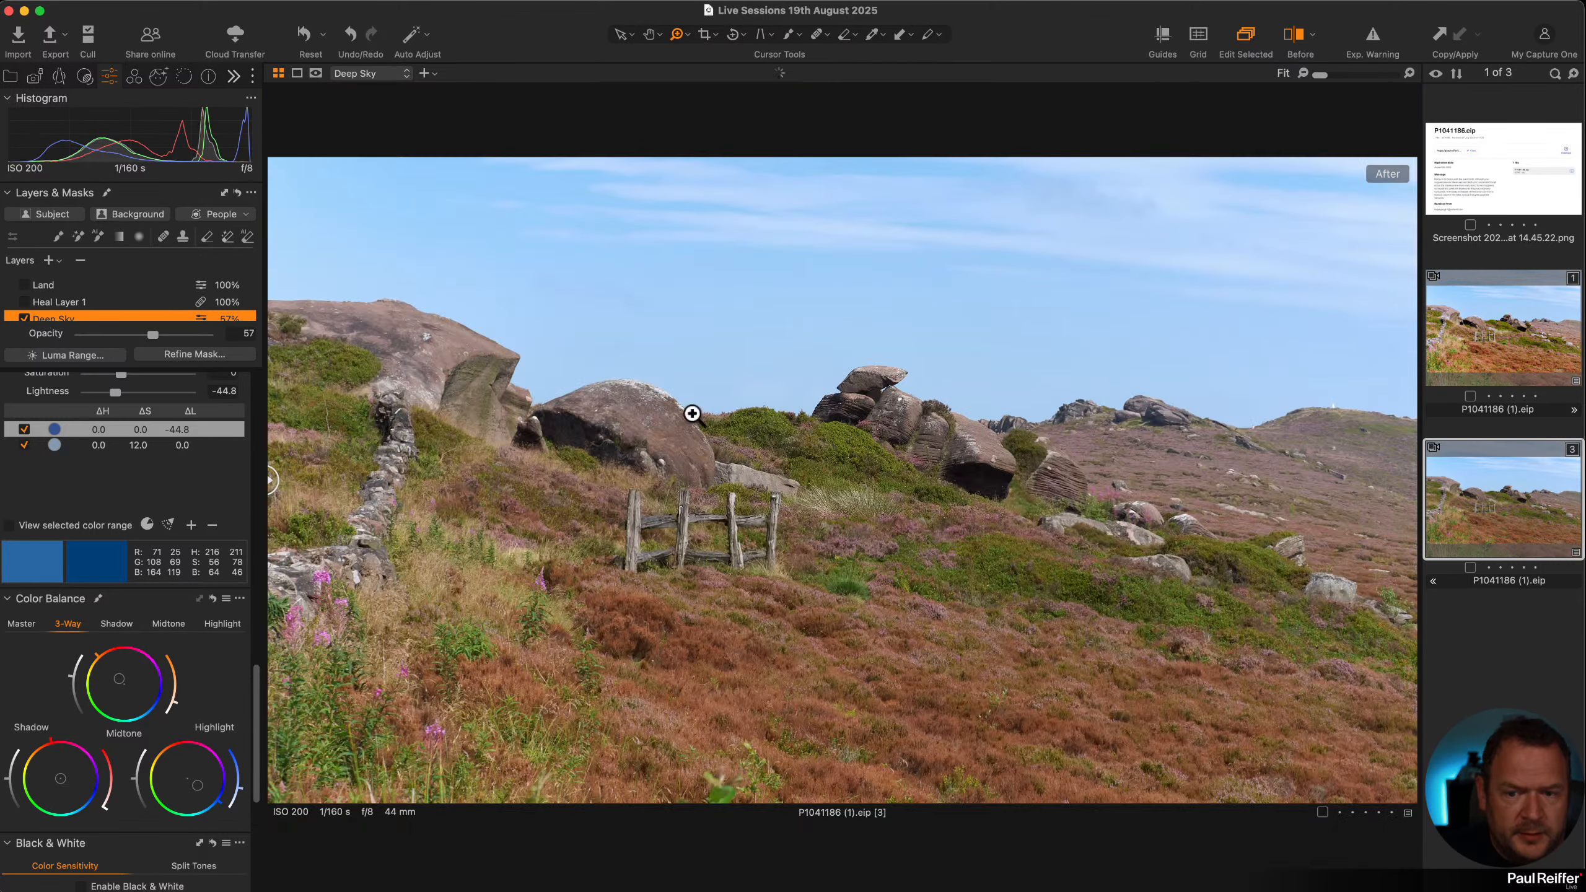
click(24, 319)
click(24, 318)
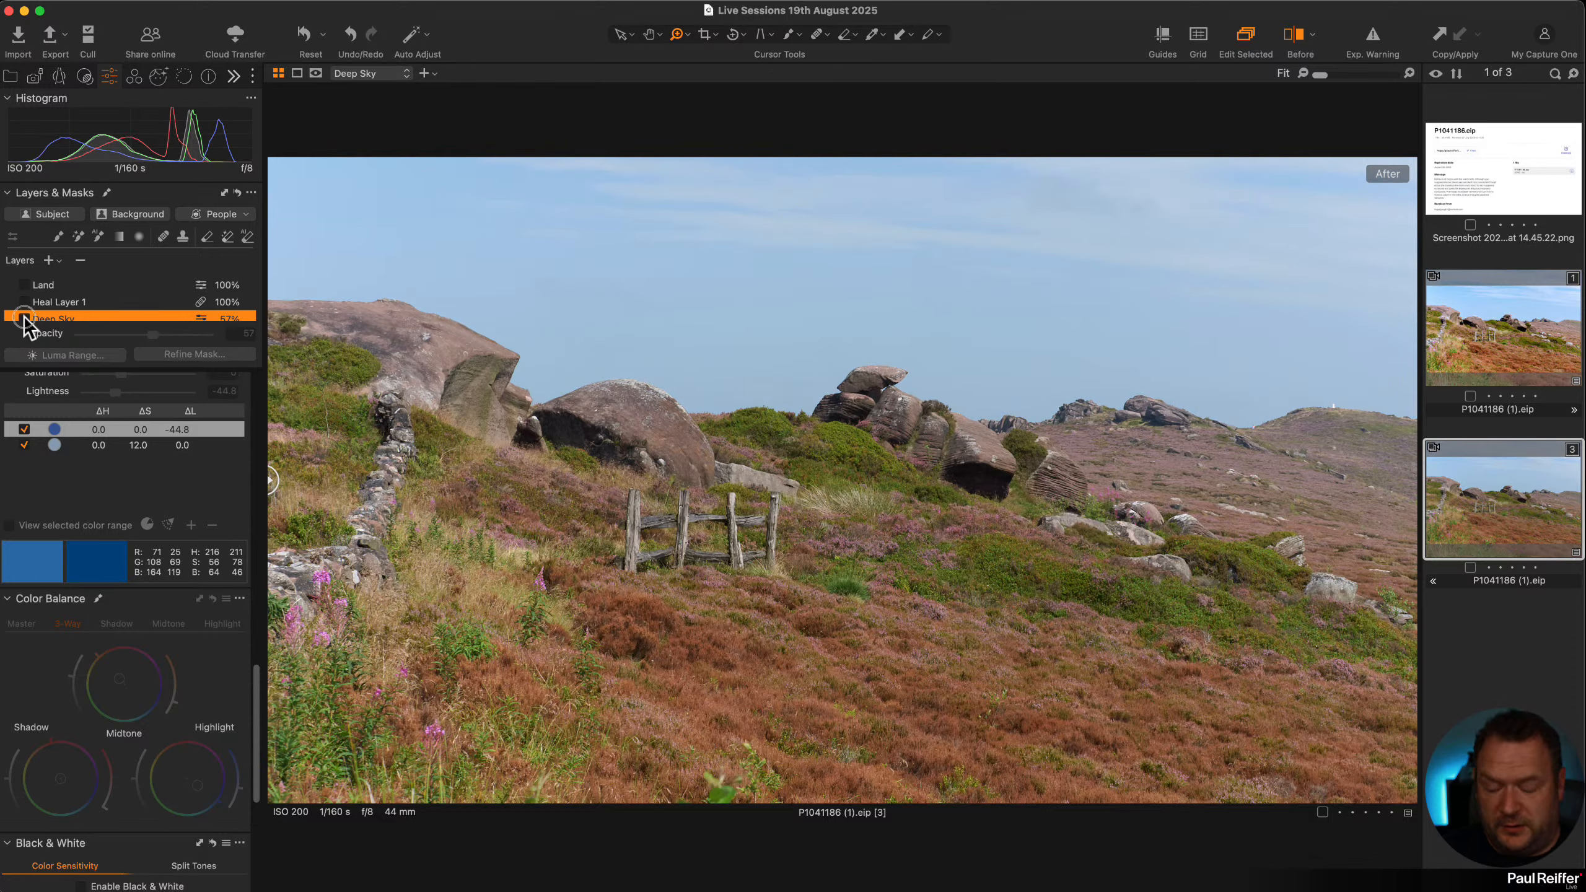
click(24, 319)
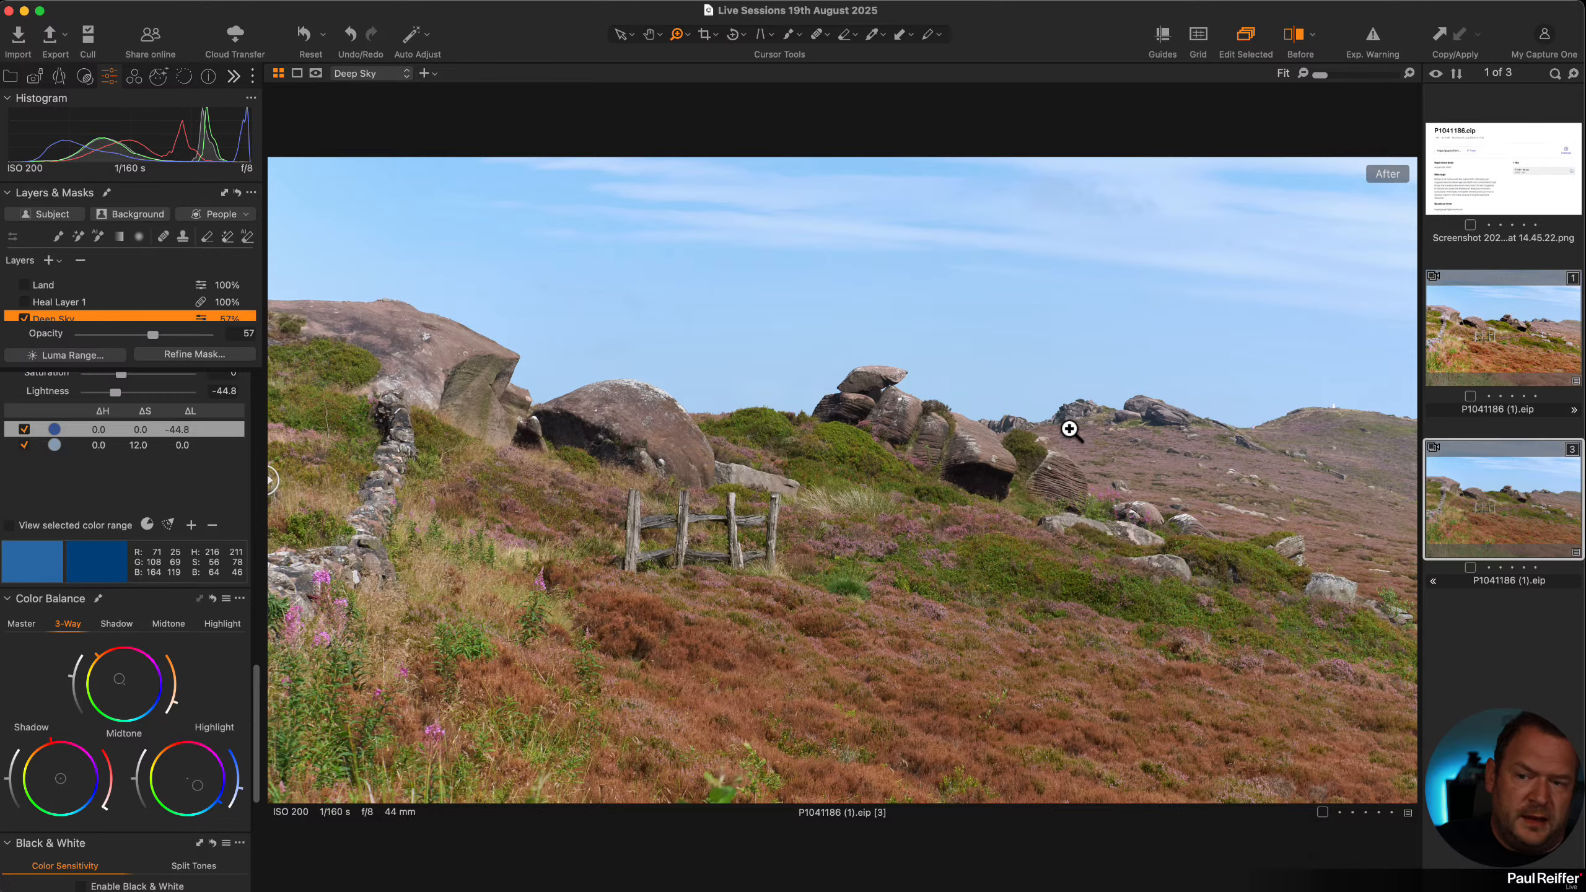
Inspect the sky edge around the balanced rocks at 300% with the Deep Sky layer off and on
click(846, 384)
click(836, 381)
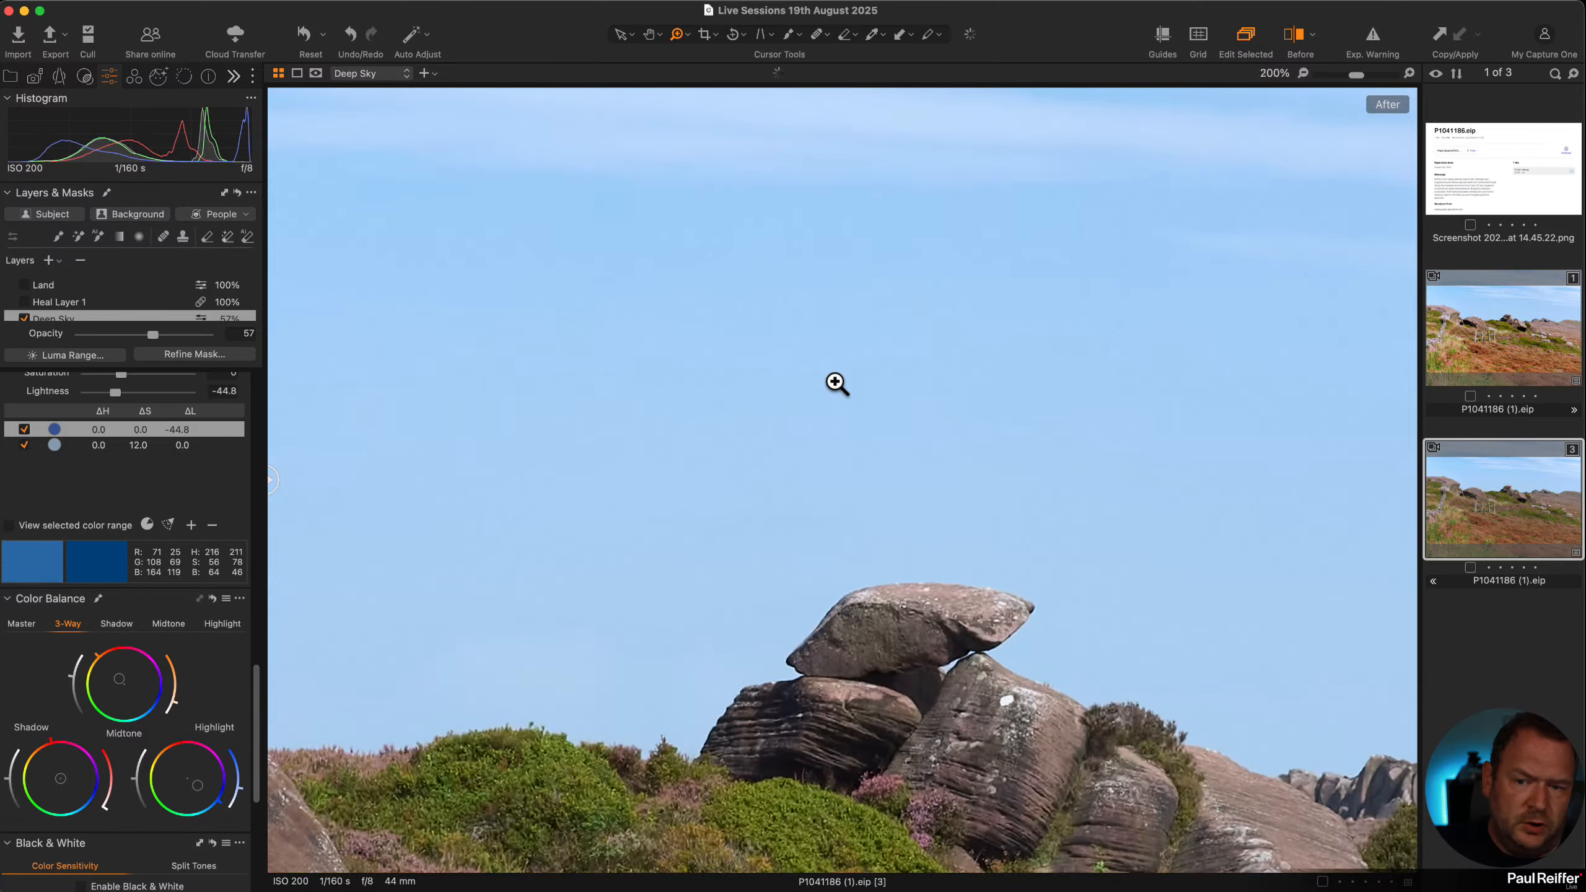
click(792, 661)
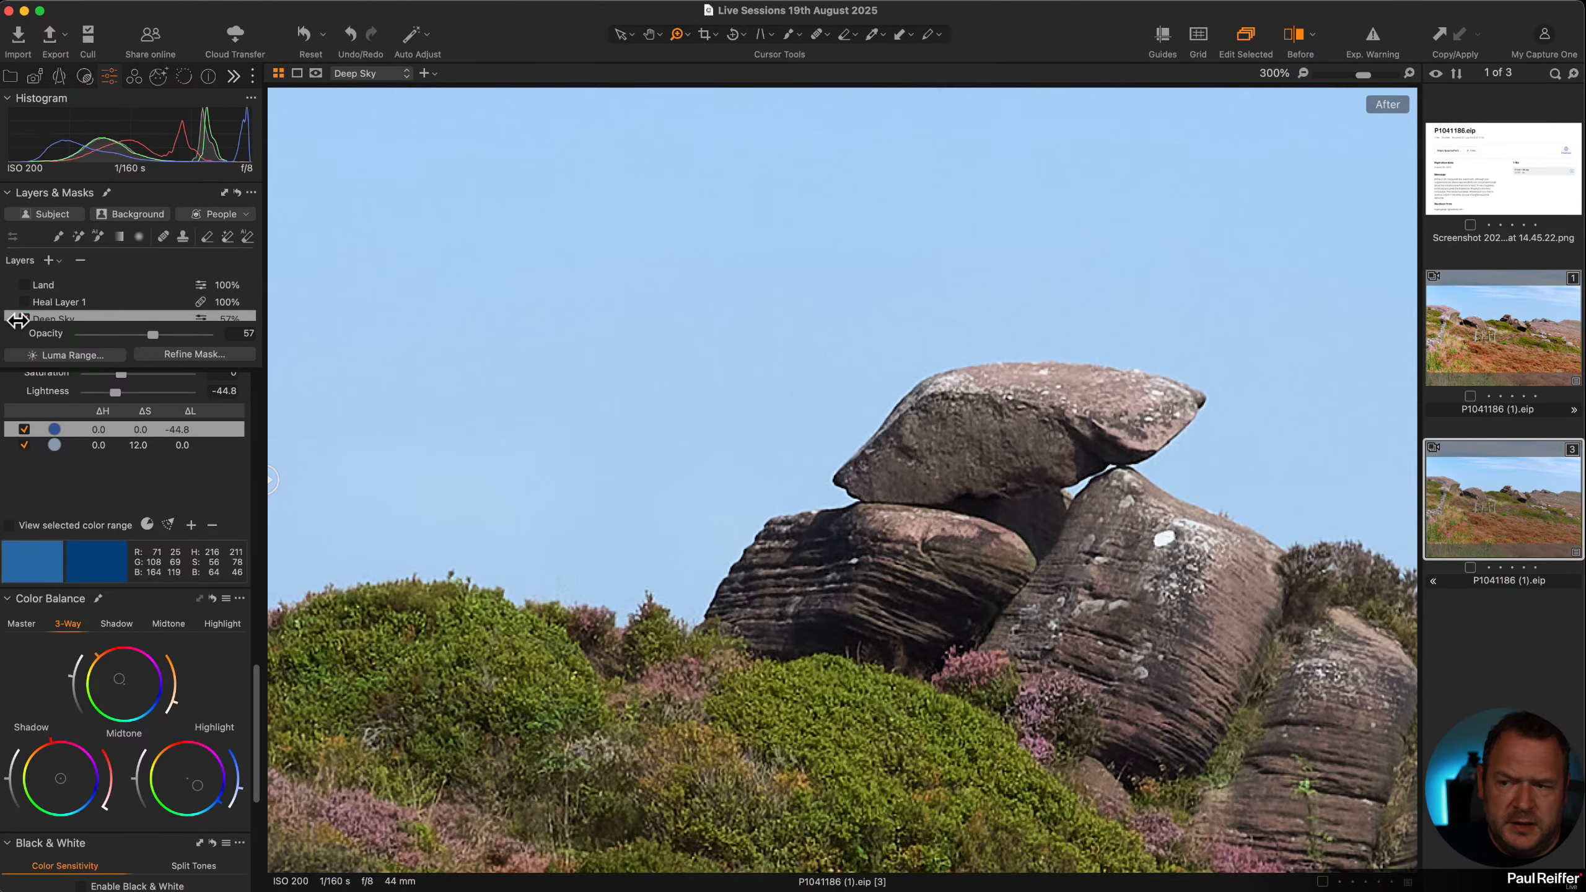
click(17, 320)
click(24, 319)
click(24, 319)
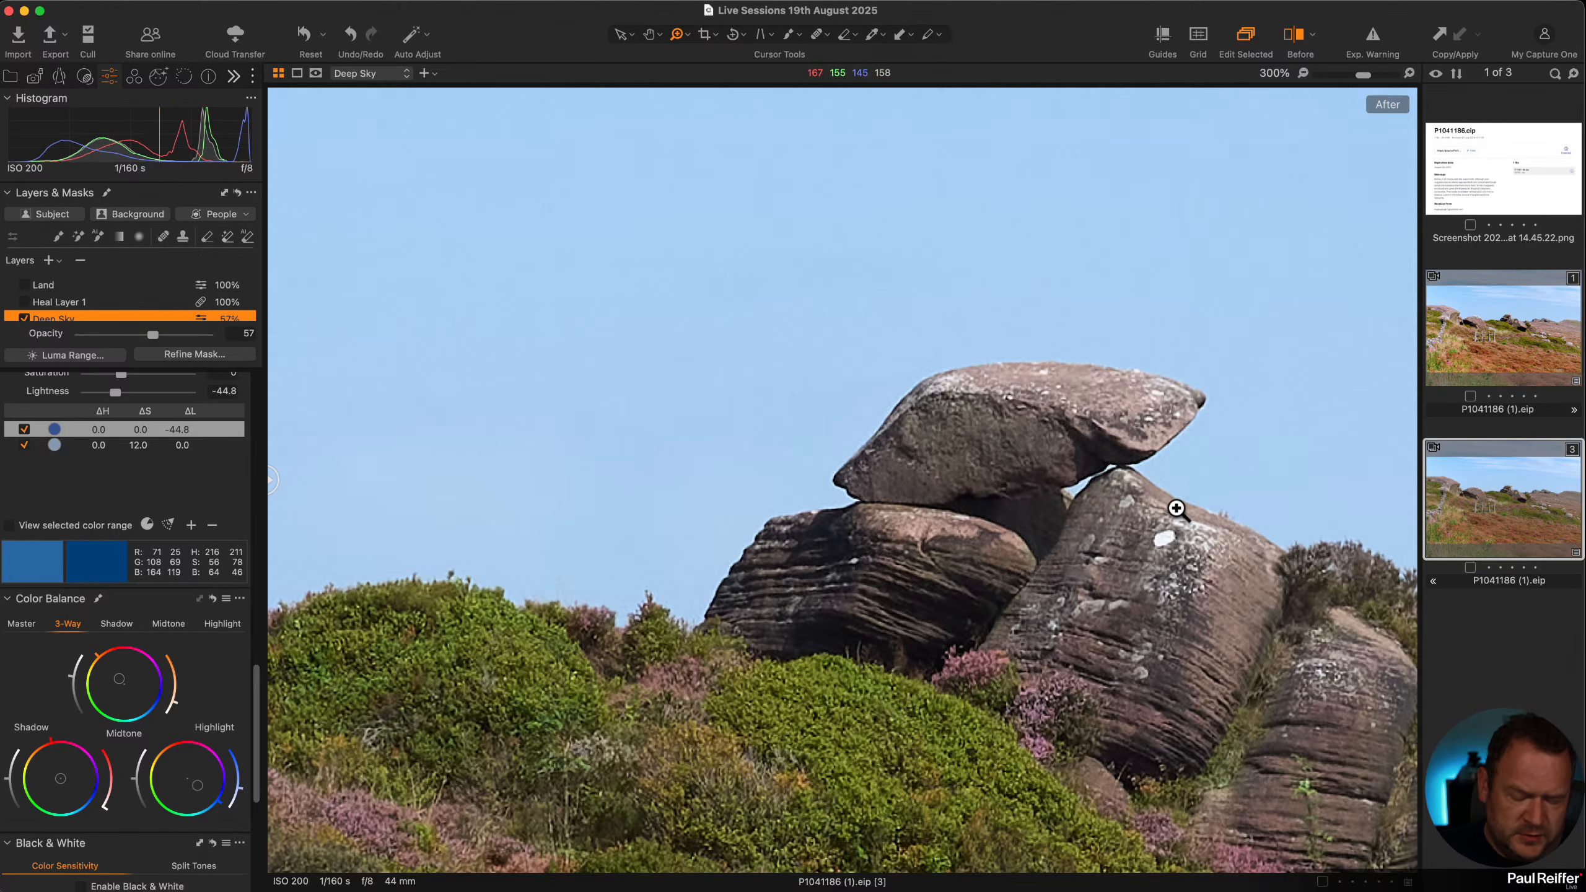
Magnify the upper balanced rock's edge to 1600% and check how the Deep Sky mask overlay follows it
drag(798, 401, 943, 456)
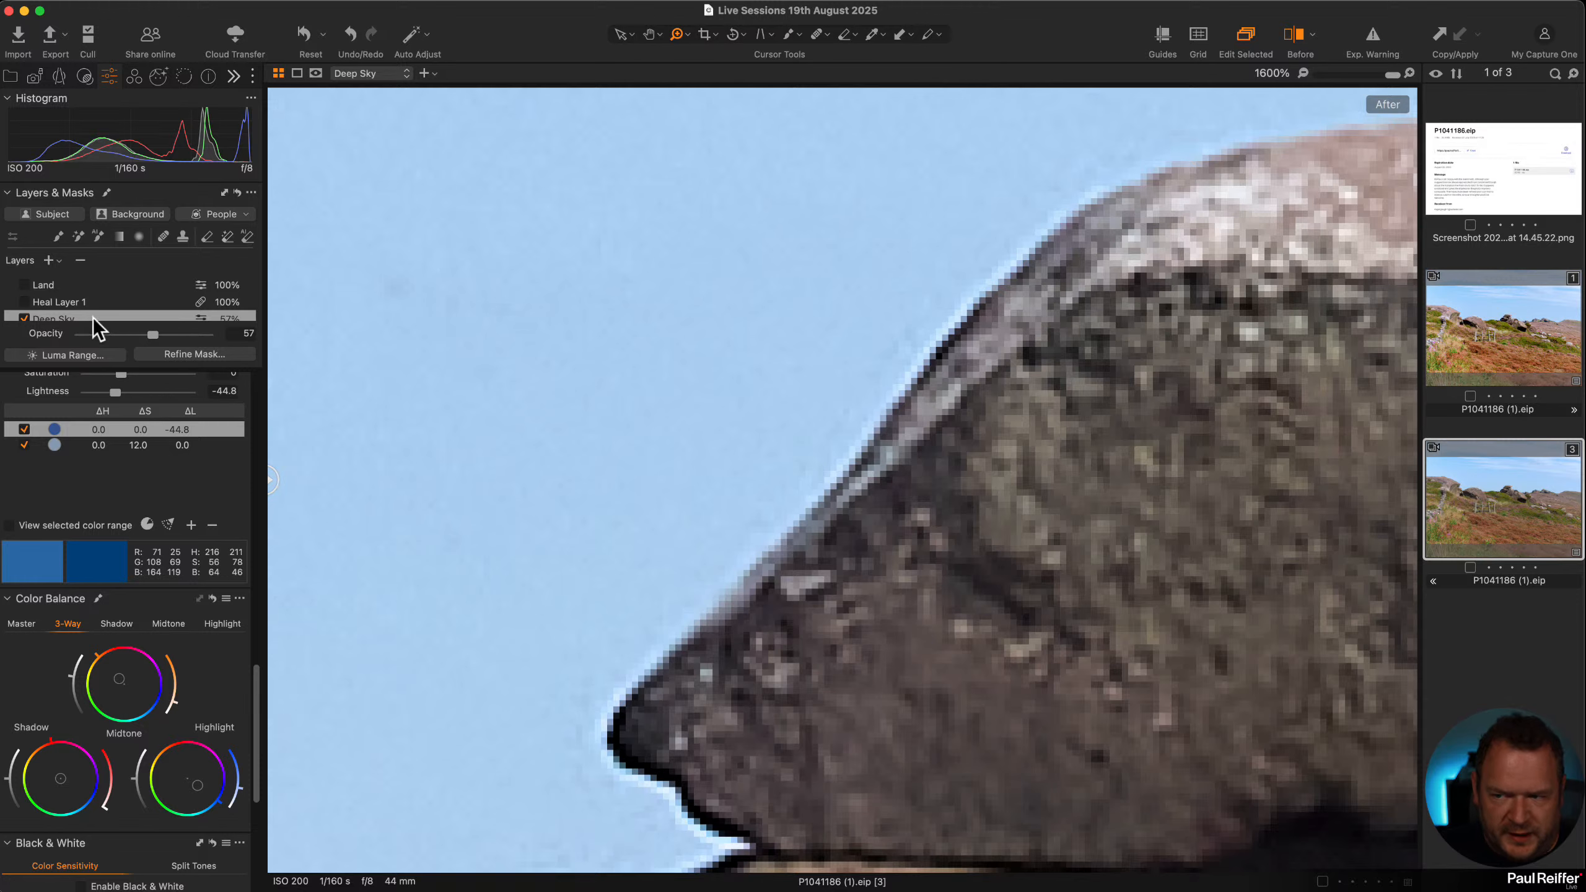
key(m)
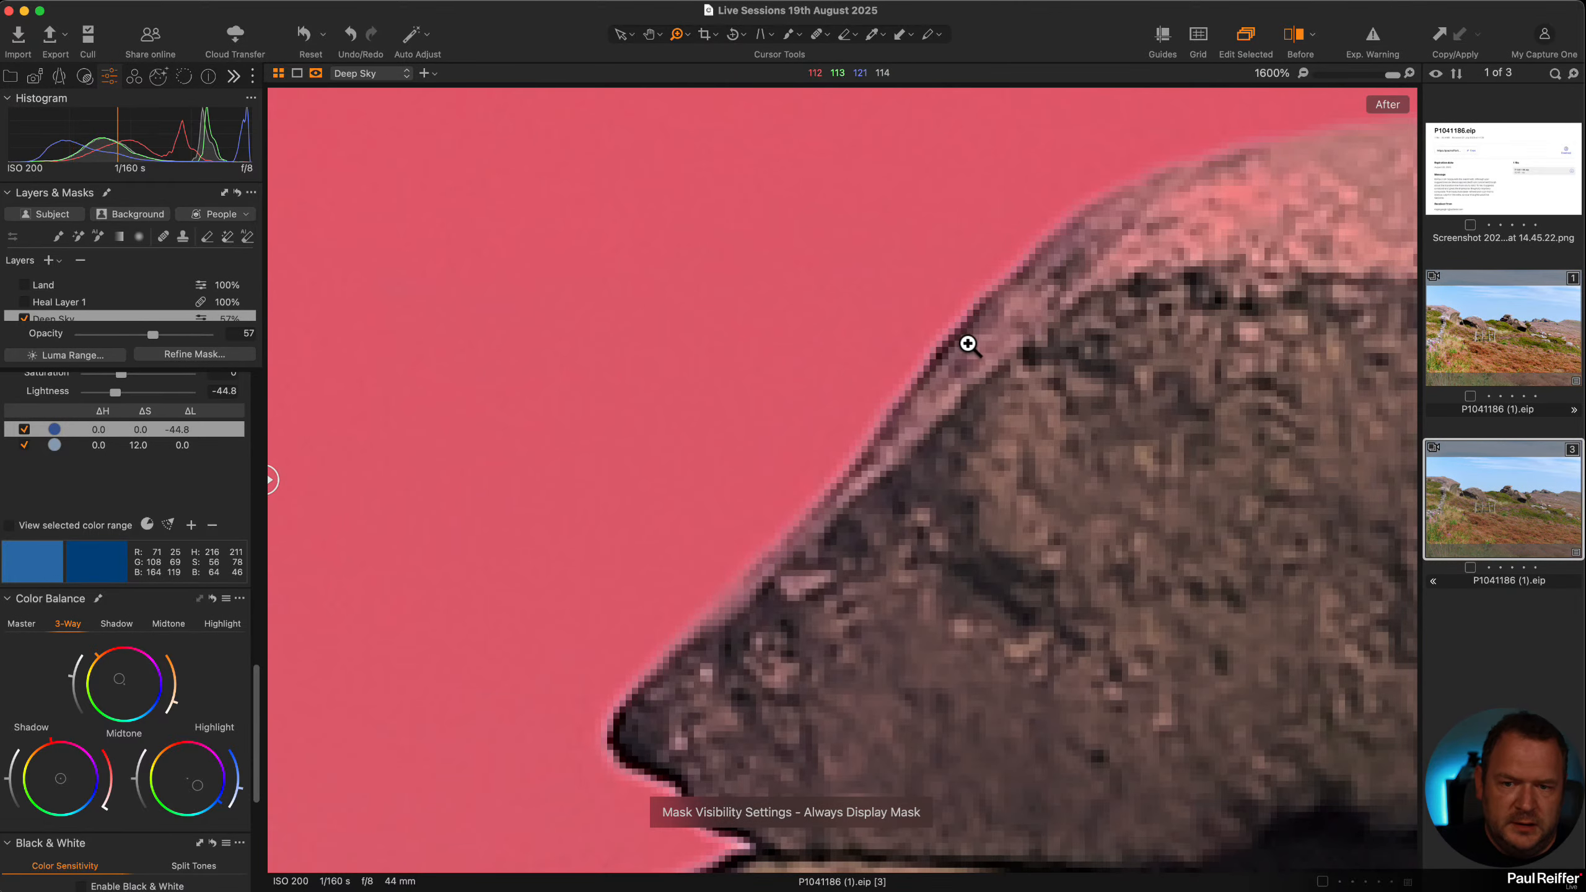
key(m)
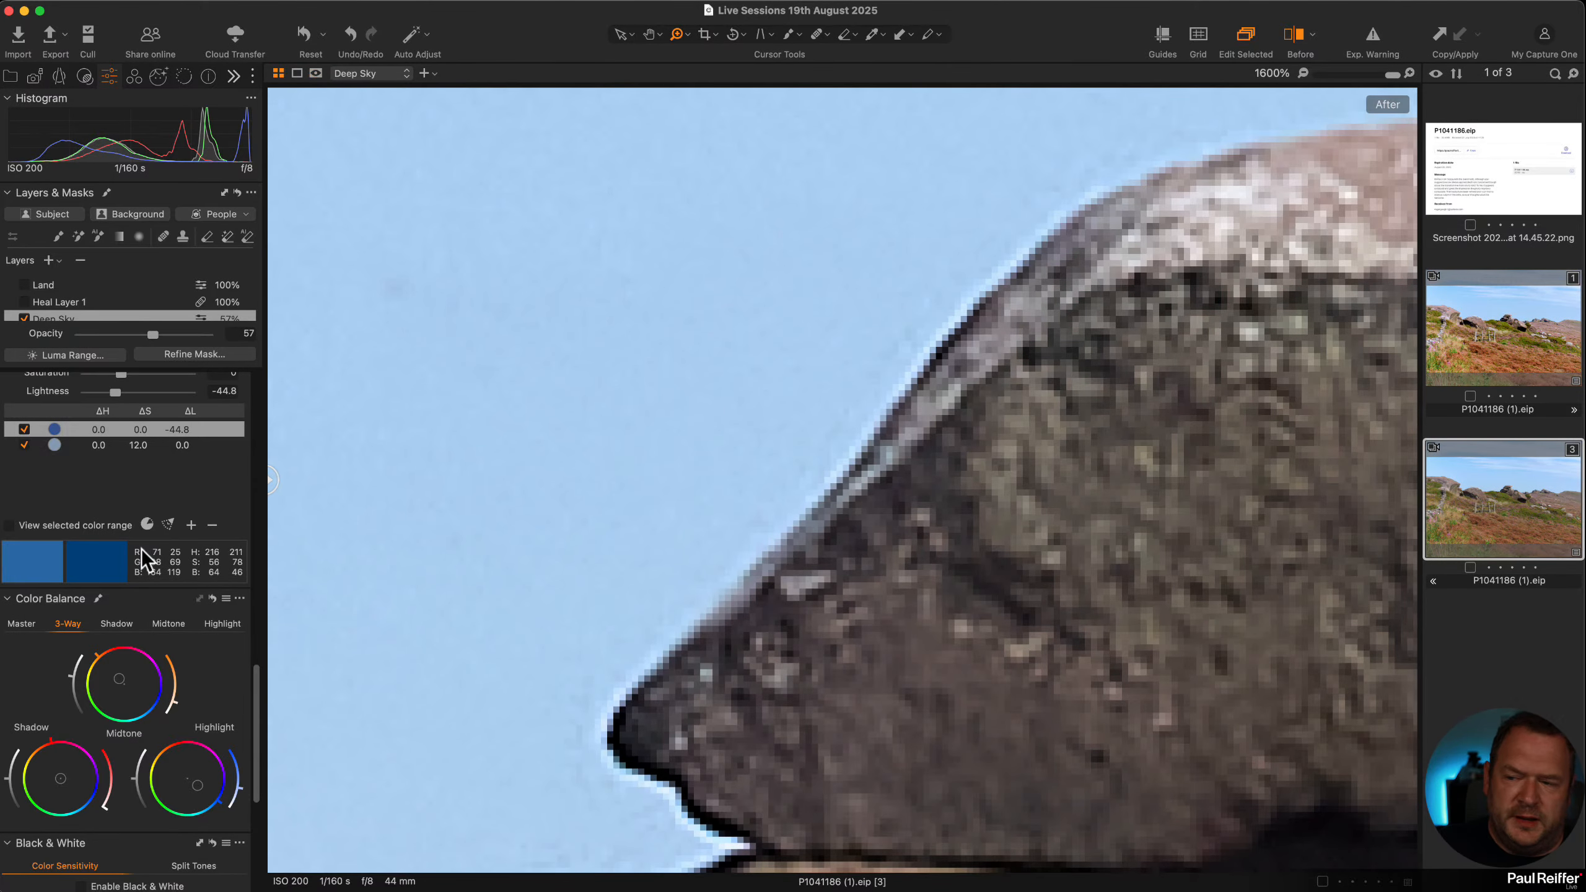
Review the Deep Sky layer's adjustments from exposure, high dynamic range and levels through to clarity
scroll(145, 531, up, 4)
scroll(145, 530, up, 10)
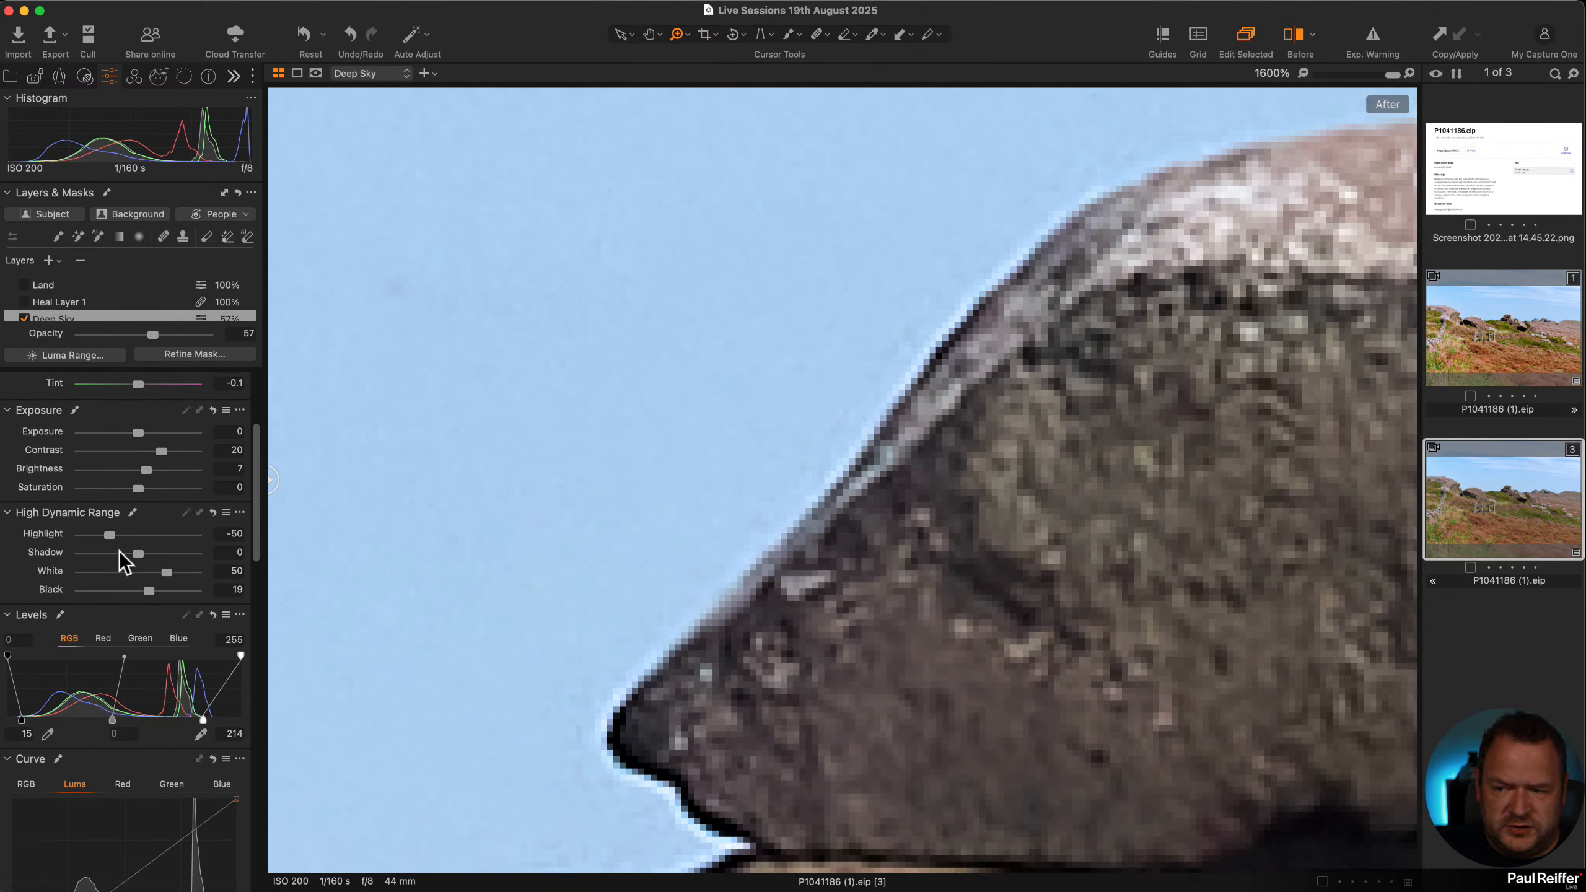
scroll(124, 562, down, 12)
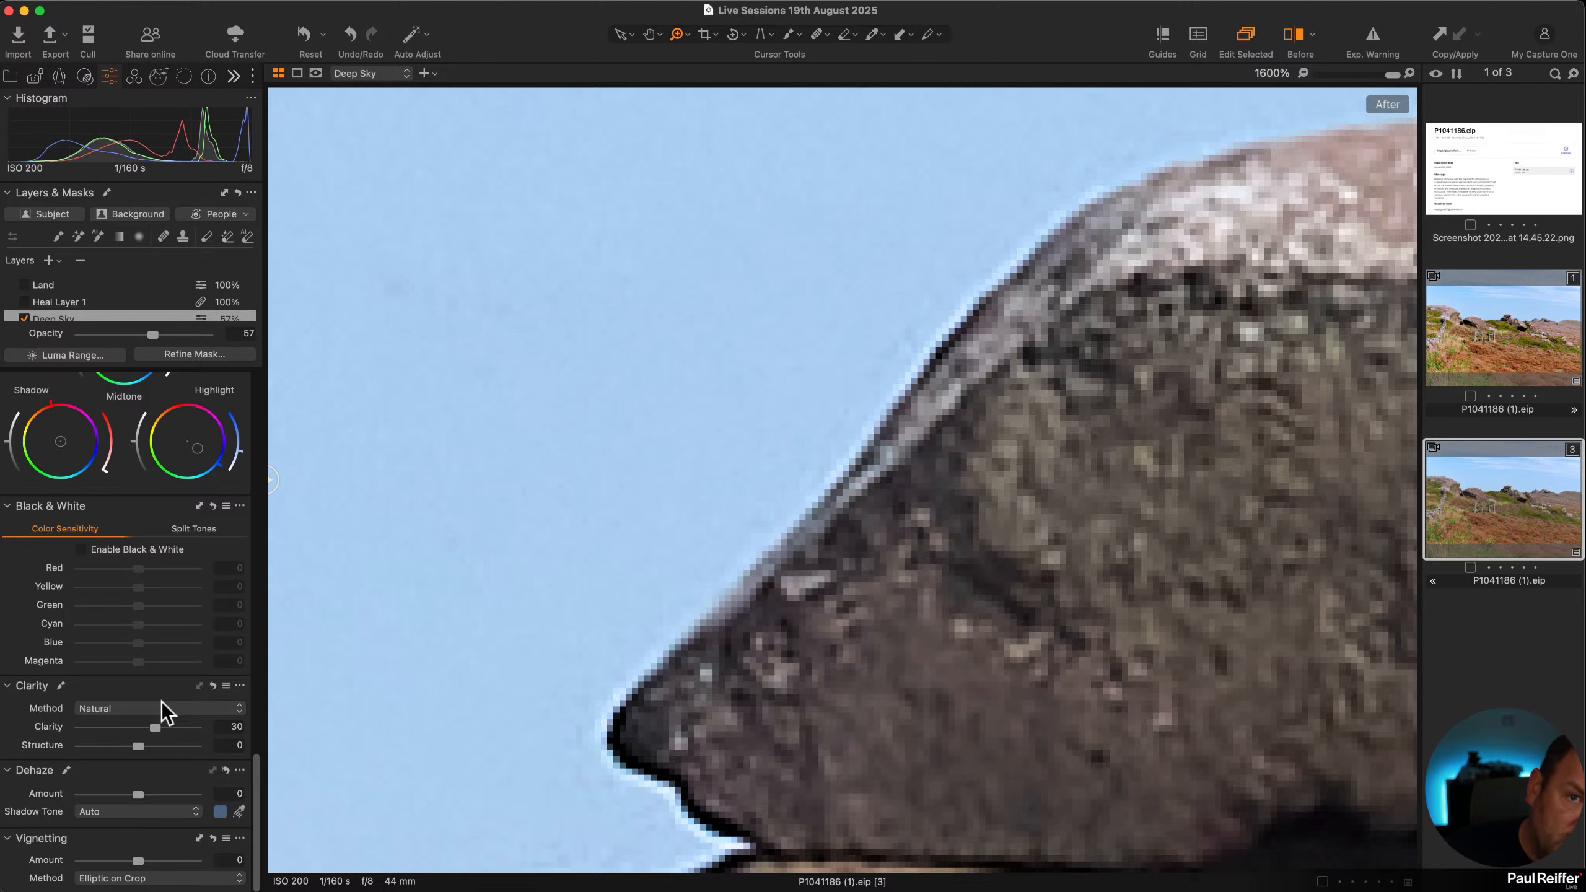
Examine the Deep Sky mask along the rock edge as a red overlay and in grayscale, then hide it
key(m)
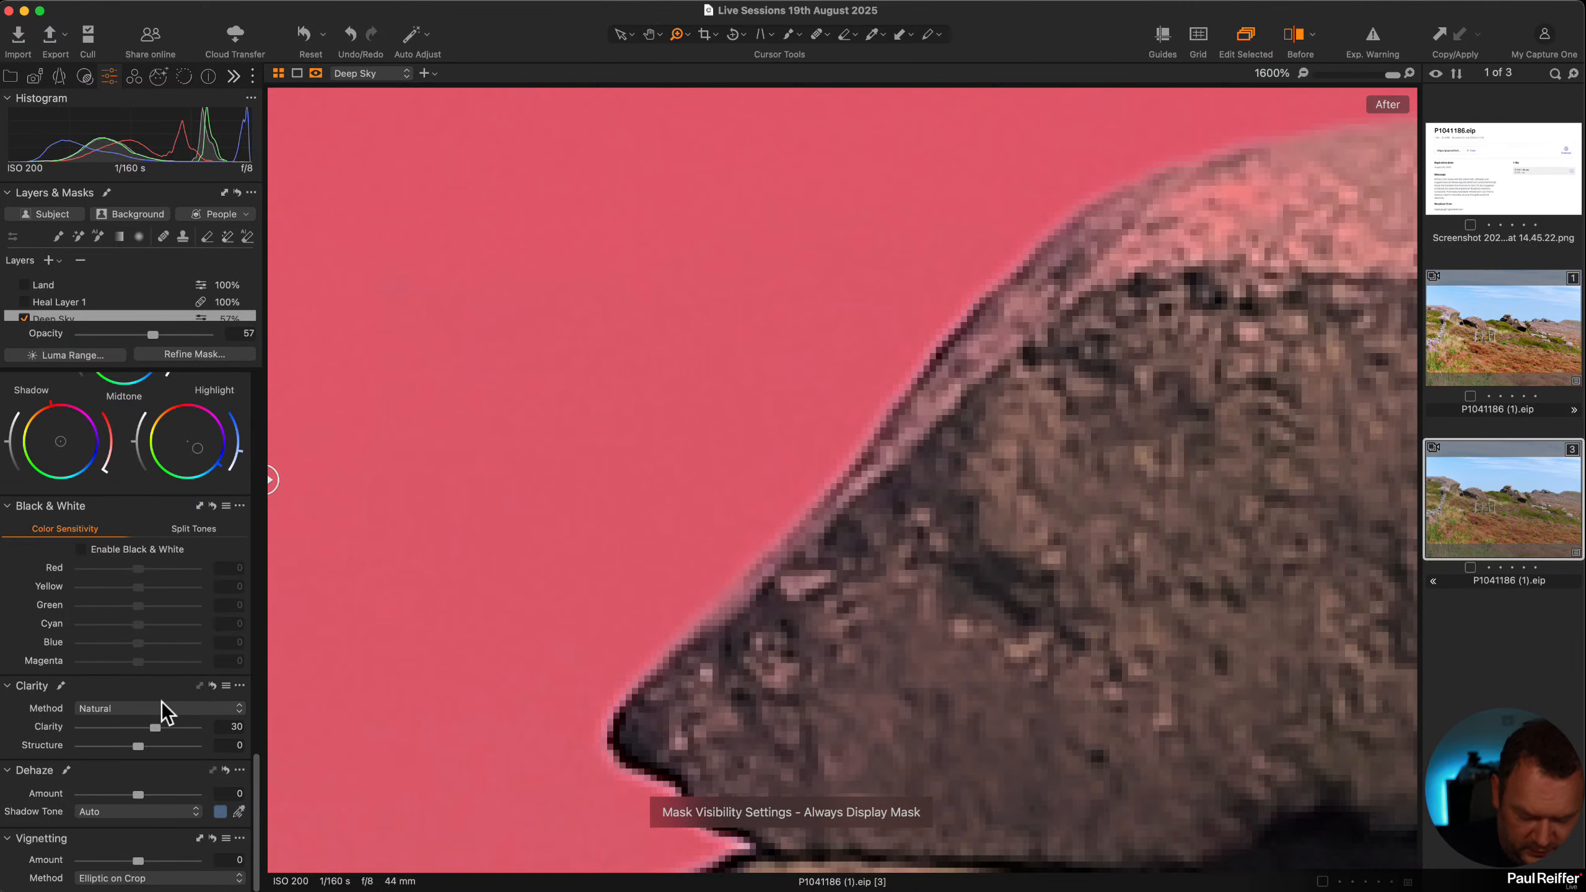
key(alt+m)
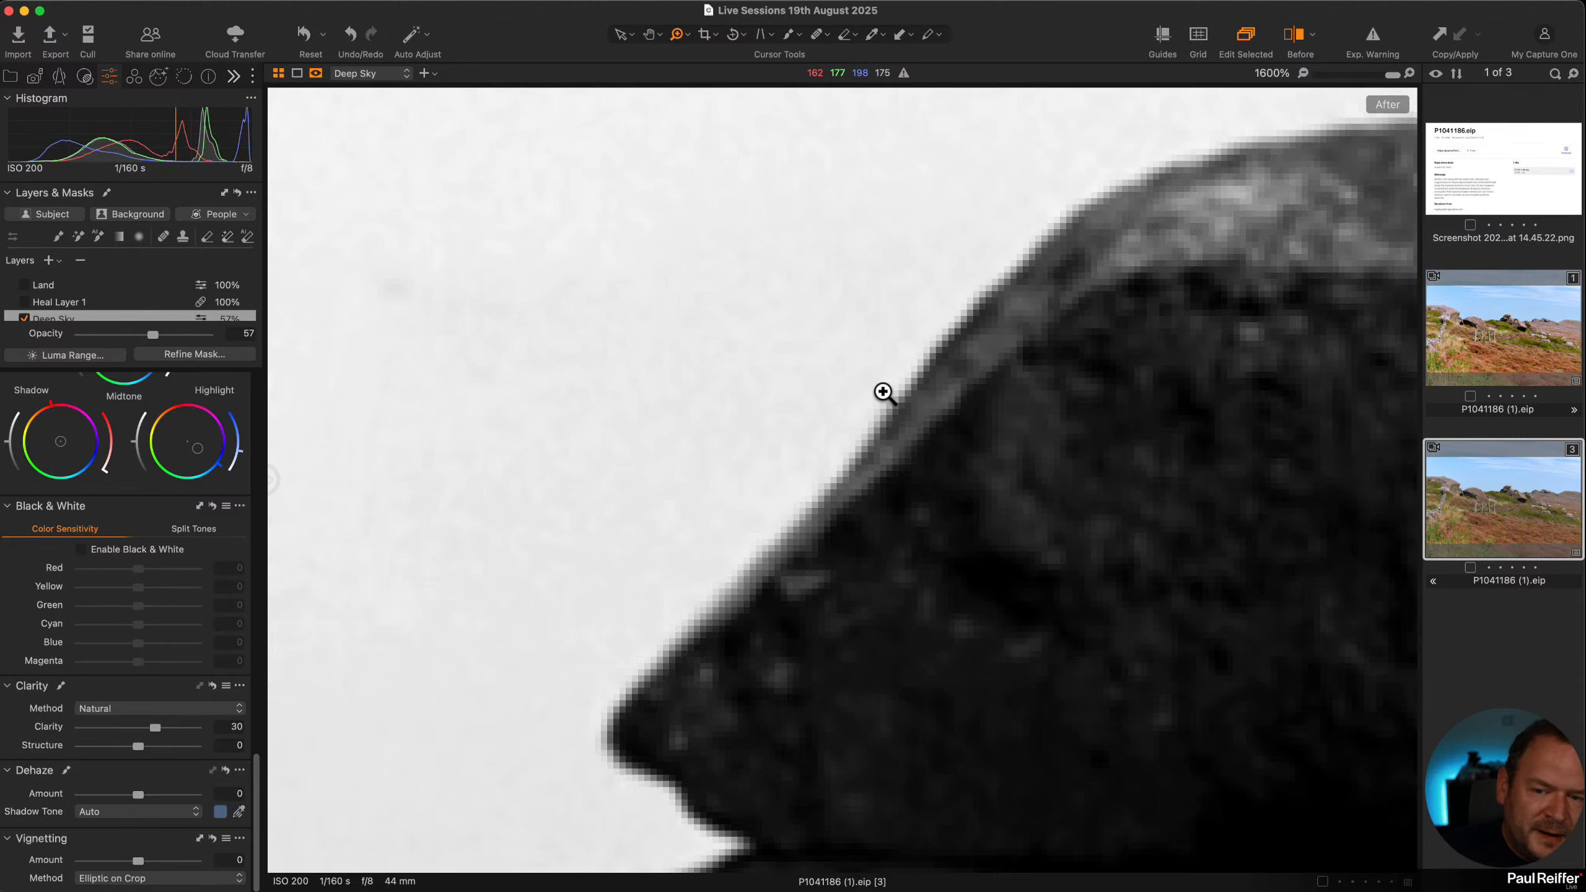
key(m)
key(m)
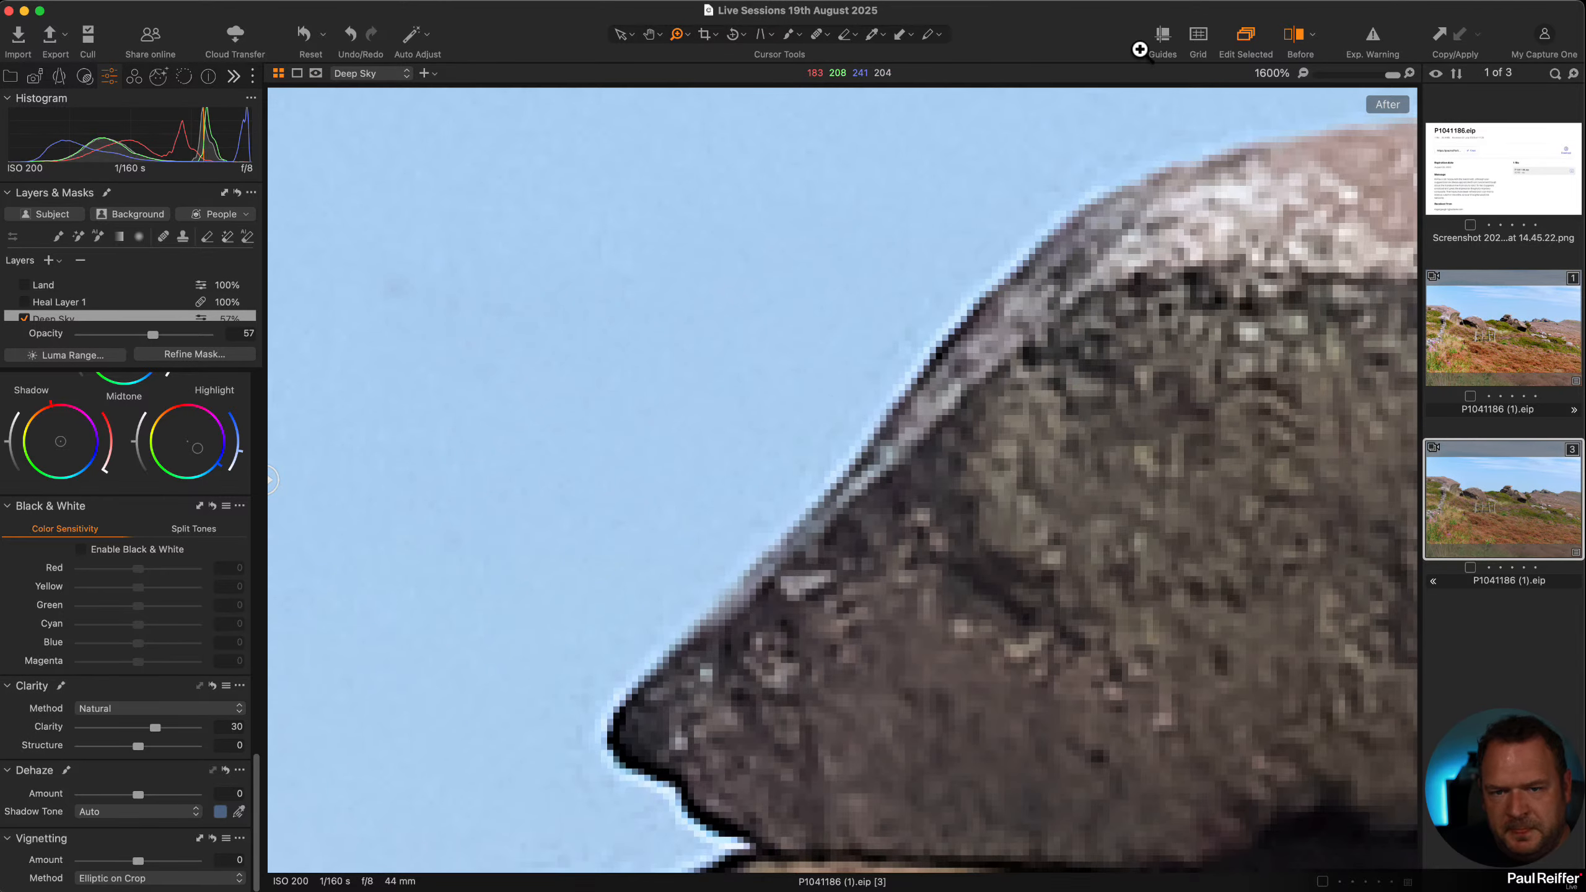
Turn on Heal Layer 1 and make it the active layer
alt+click(885, 384)
alt+click(885, 384)
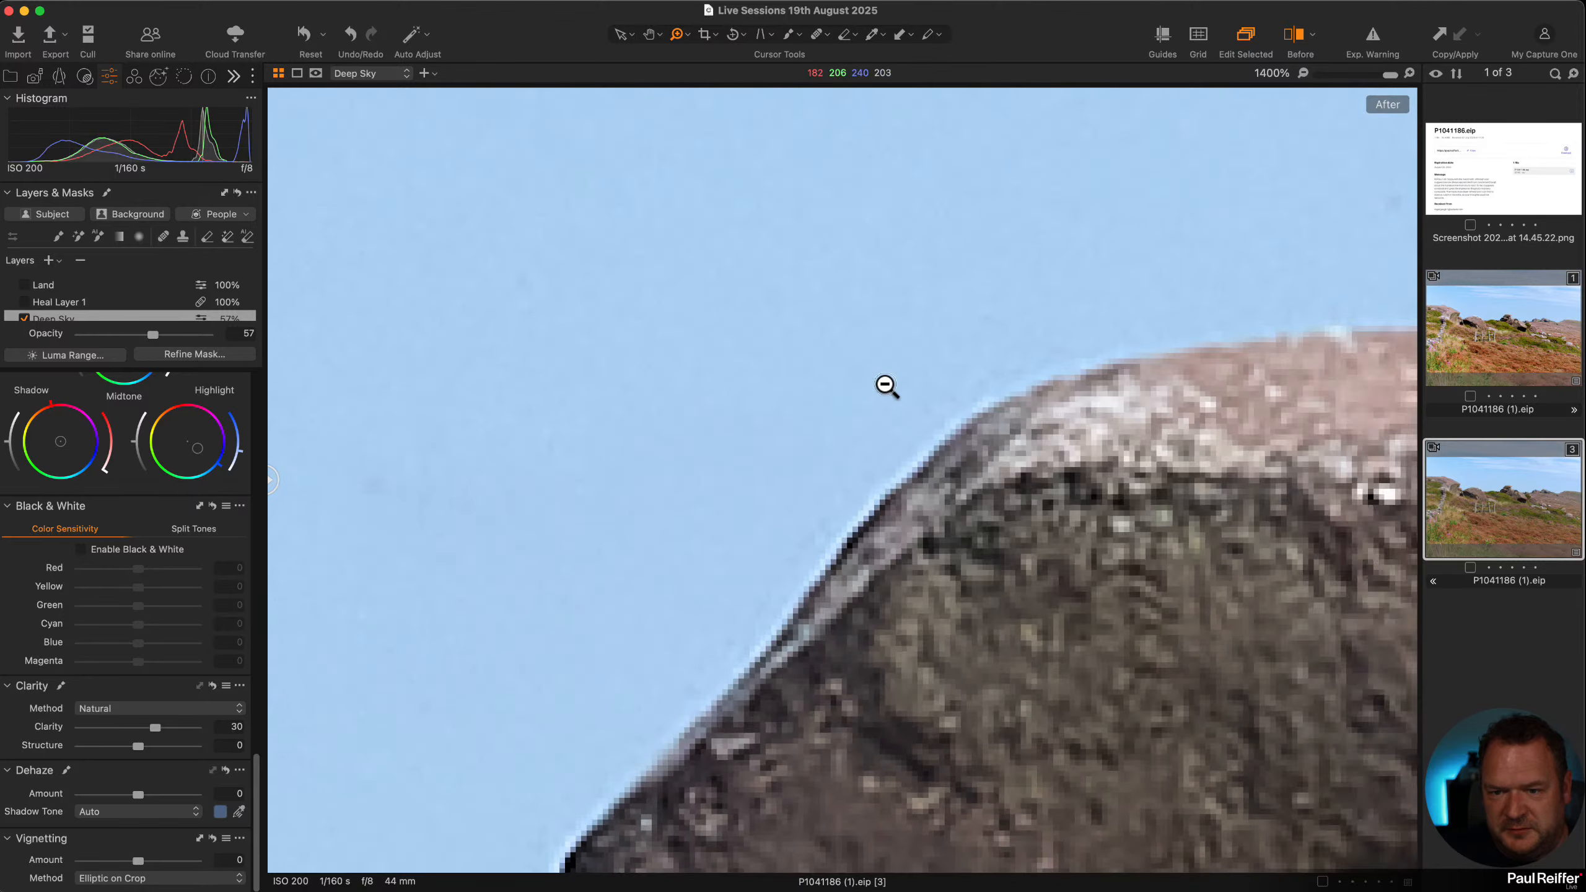
alt+click(884, 384)
alt+click(885, 385)
alt+click(798, 645)
alt+click(798, 646)
alt+click(798, 645)
alt+click(795, 452)
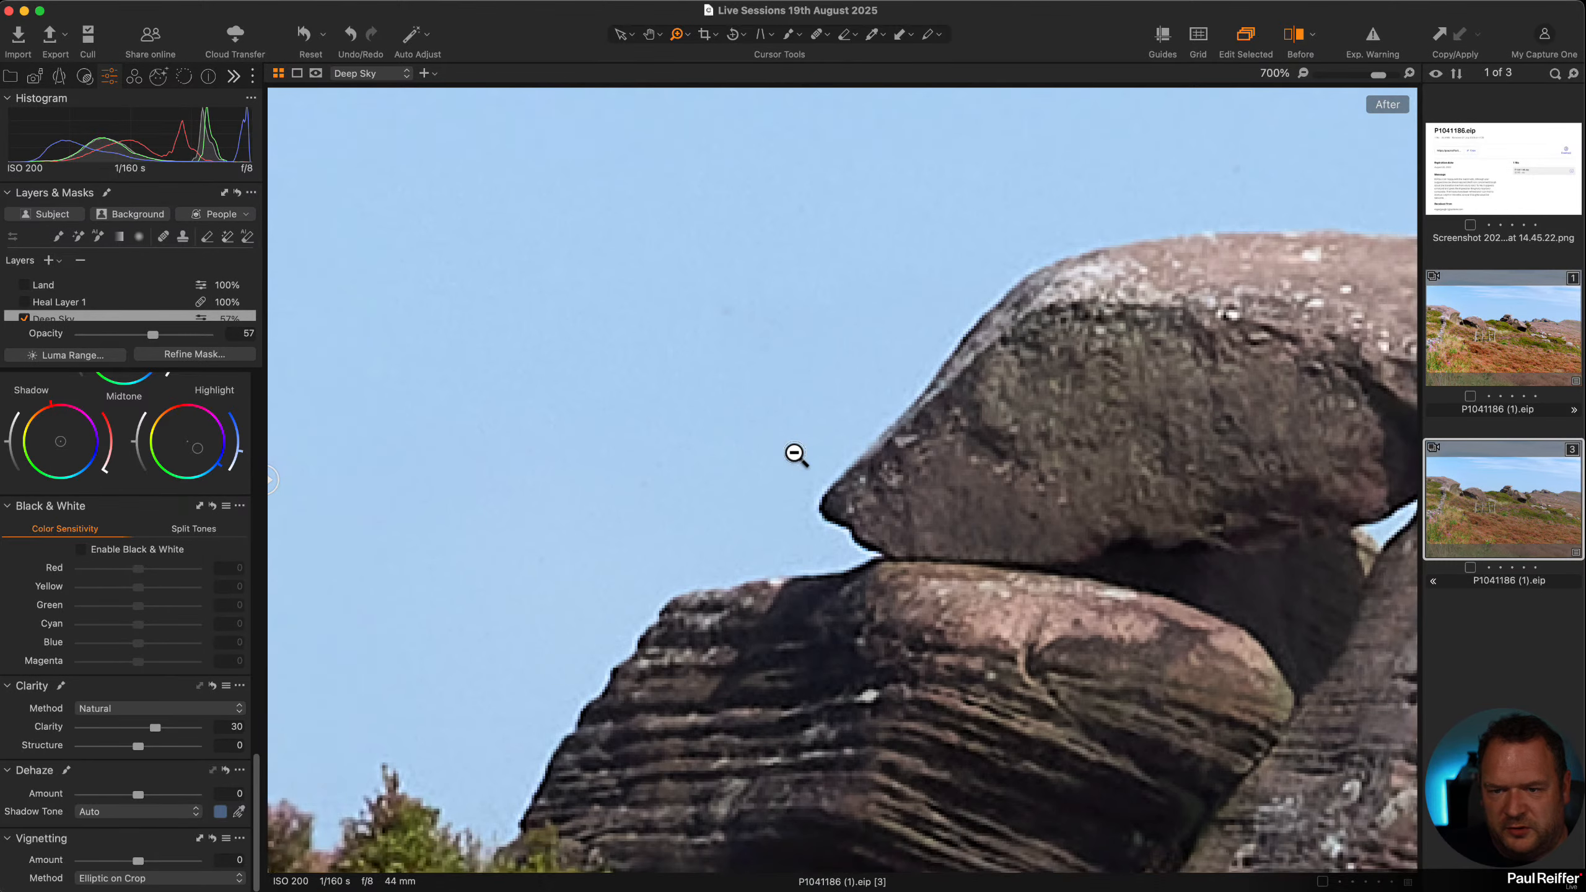
alt+click(794, 454)
alt+click(899, 518)
alt+click(896, 523)
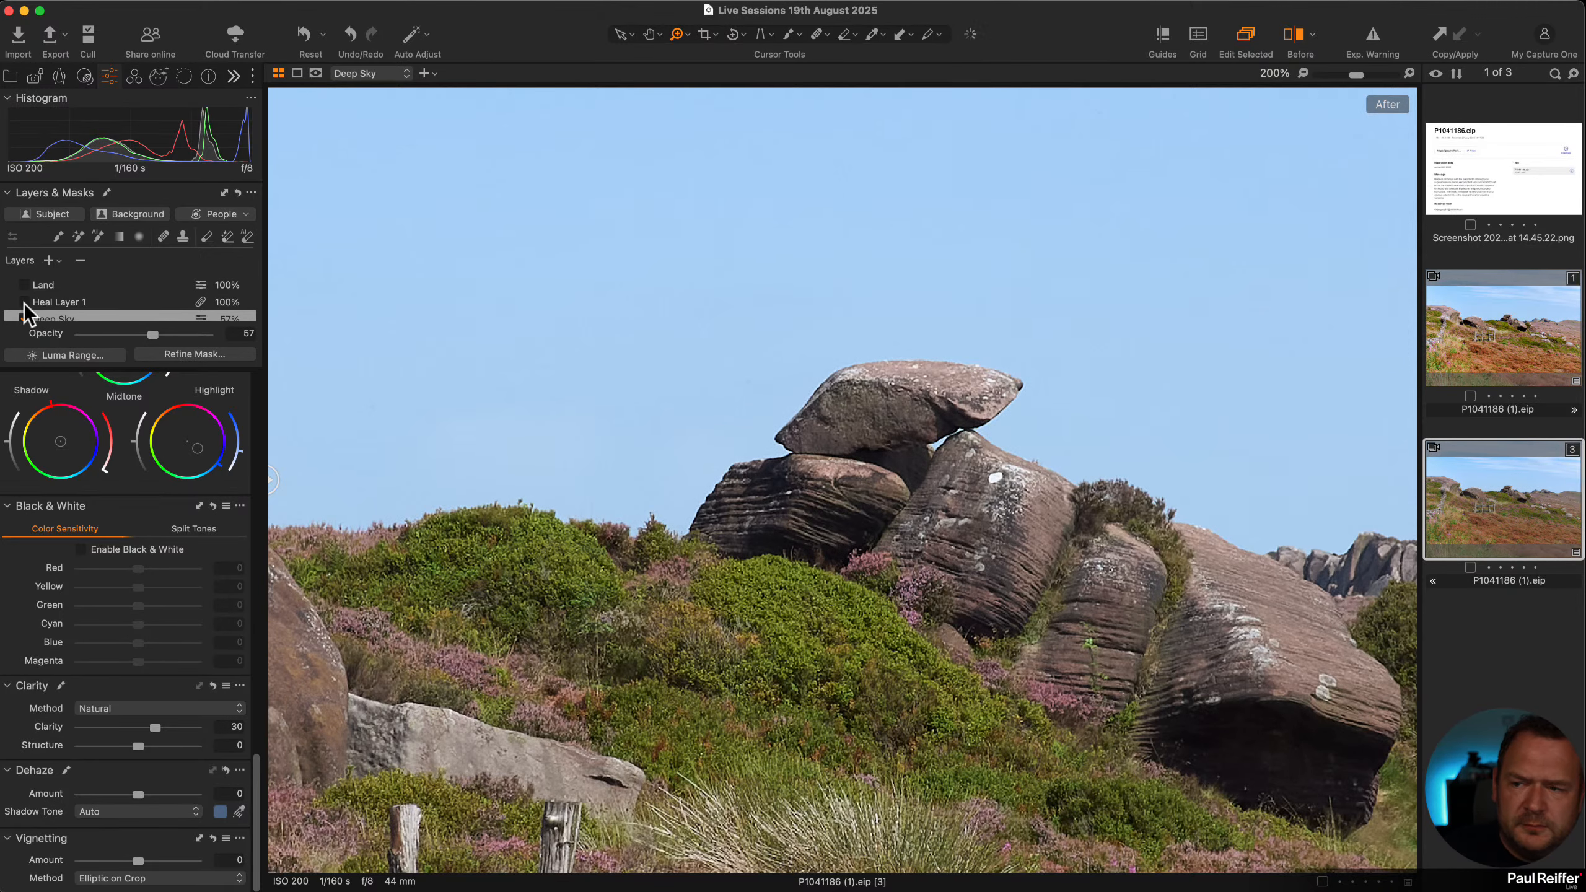
click(24, 302)
click(32, 301)
Check Heal Layer 1's mask across the whole photo and compare the result with the layer off and on
key(m)
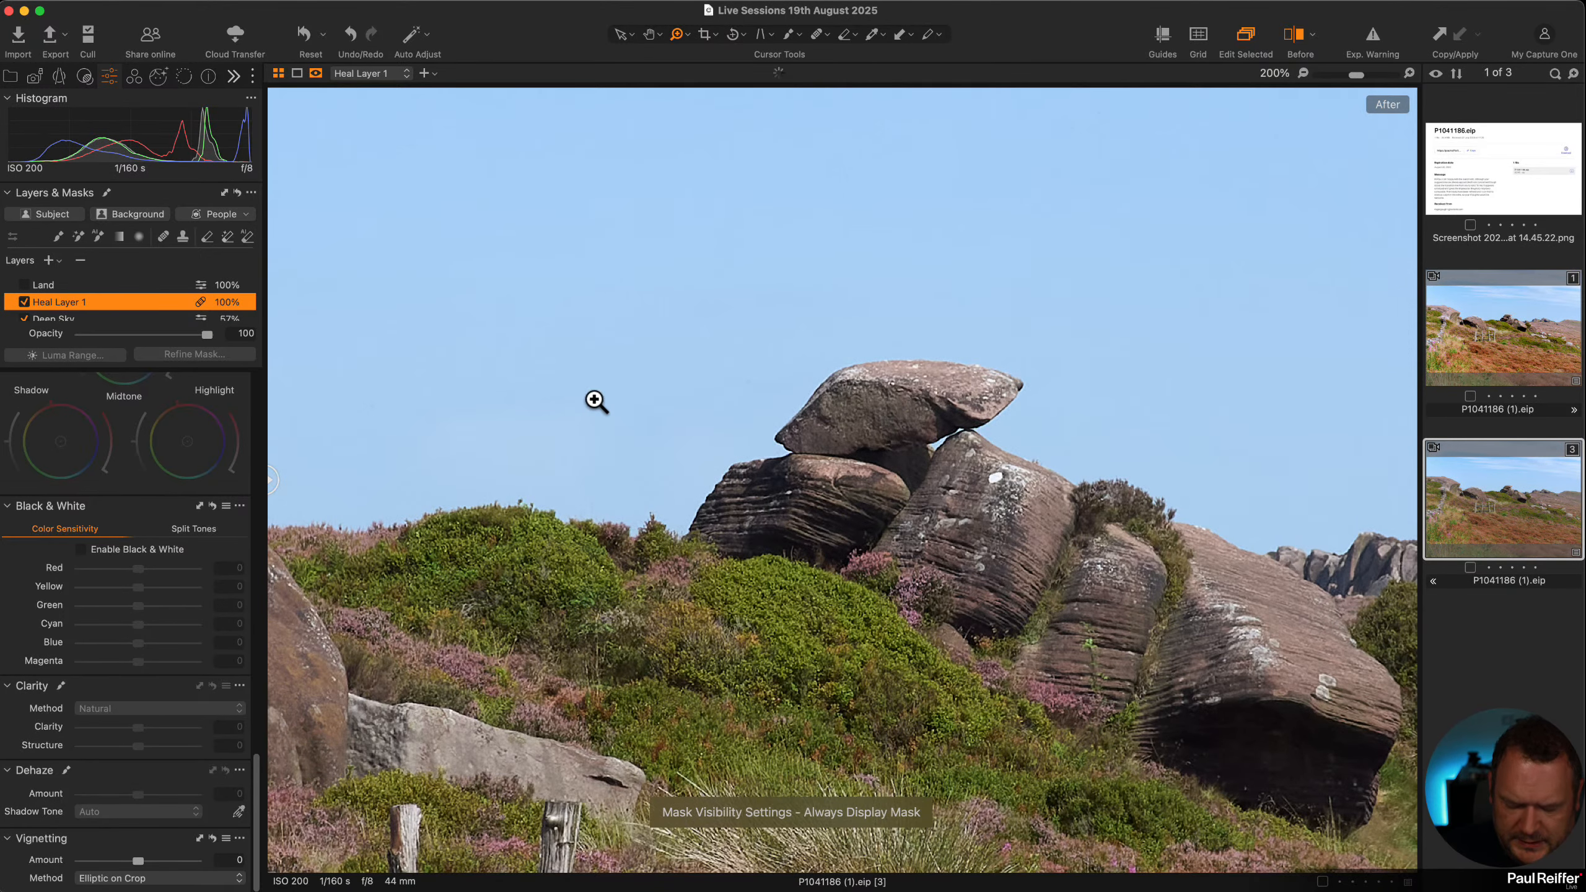
key(super+0)
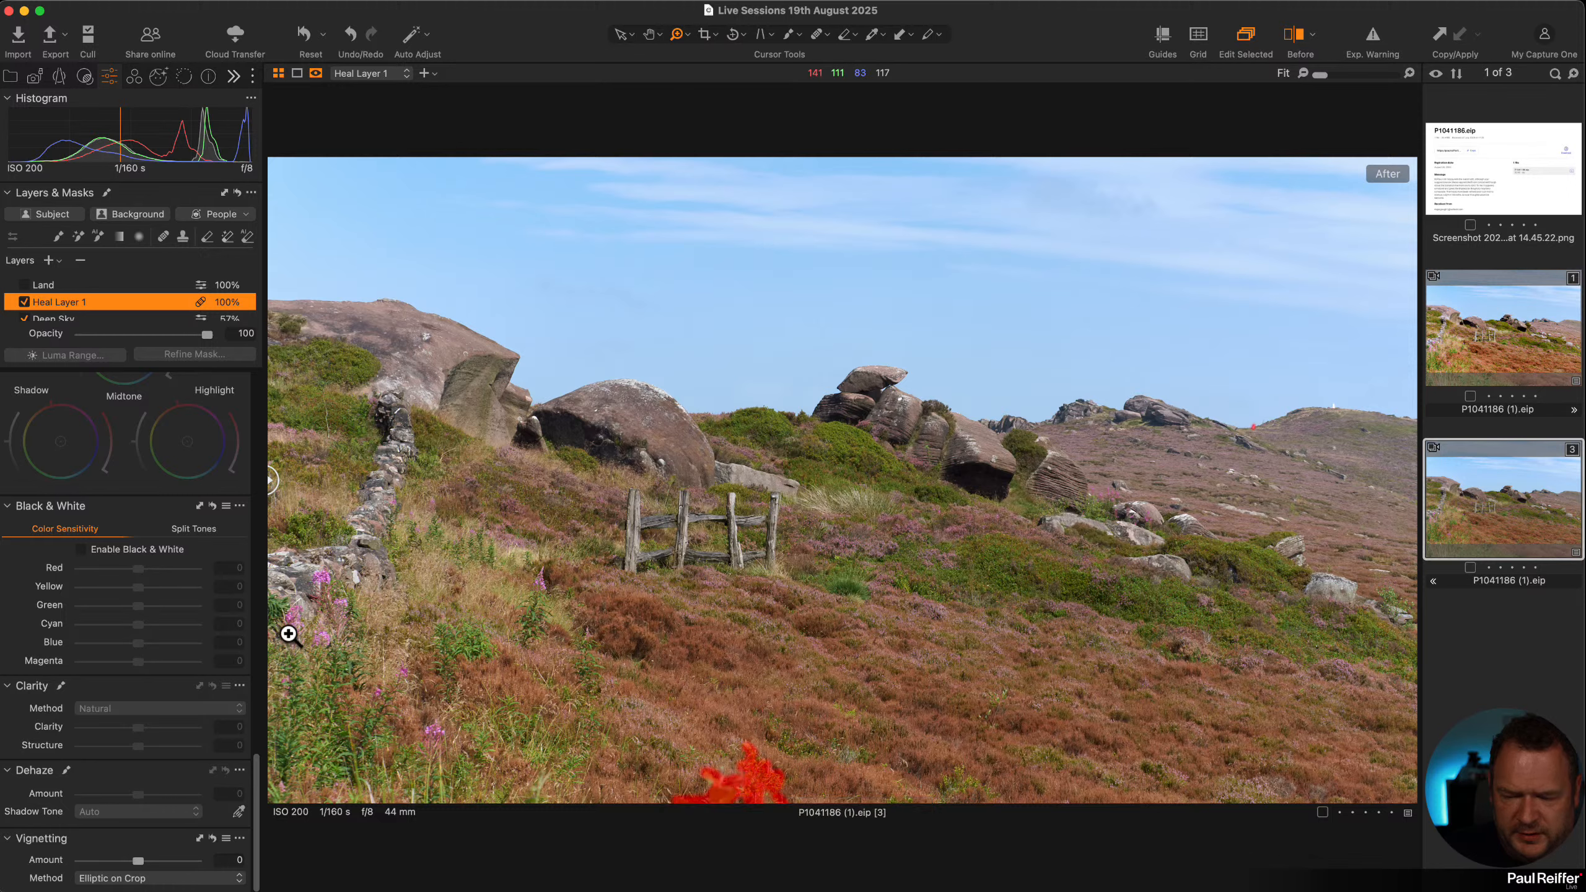
key(m)
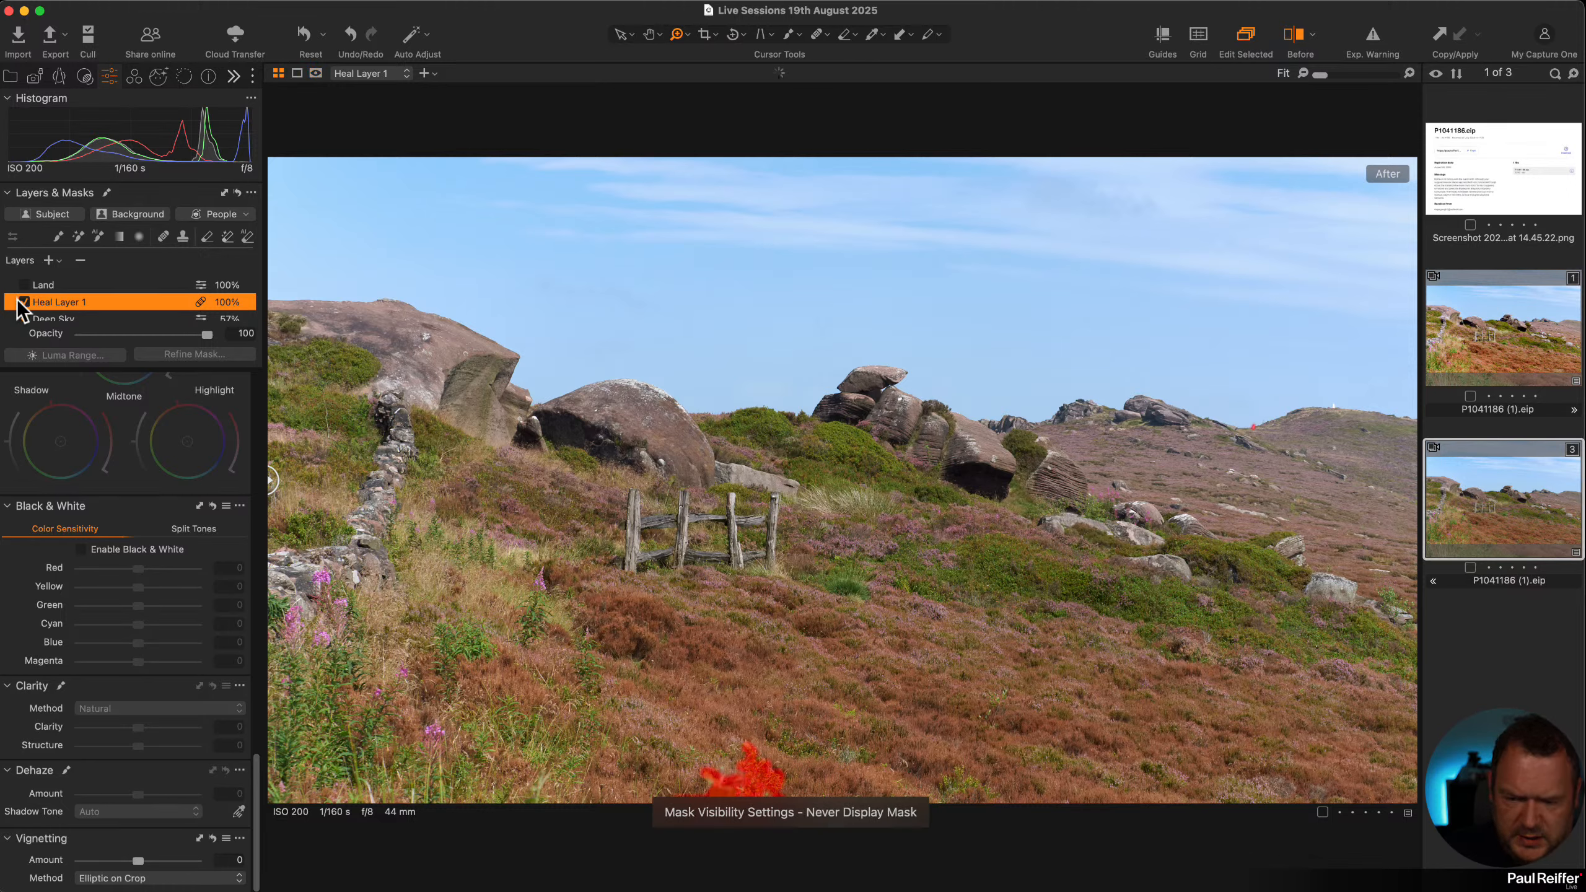
click(22, 302)
click(23, 301)
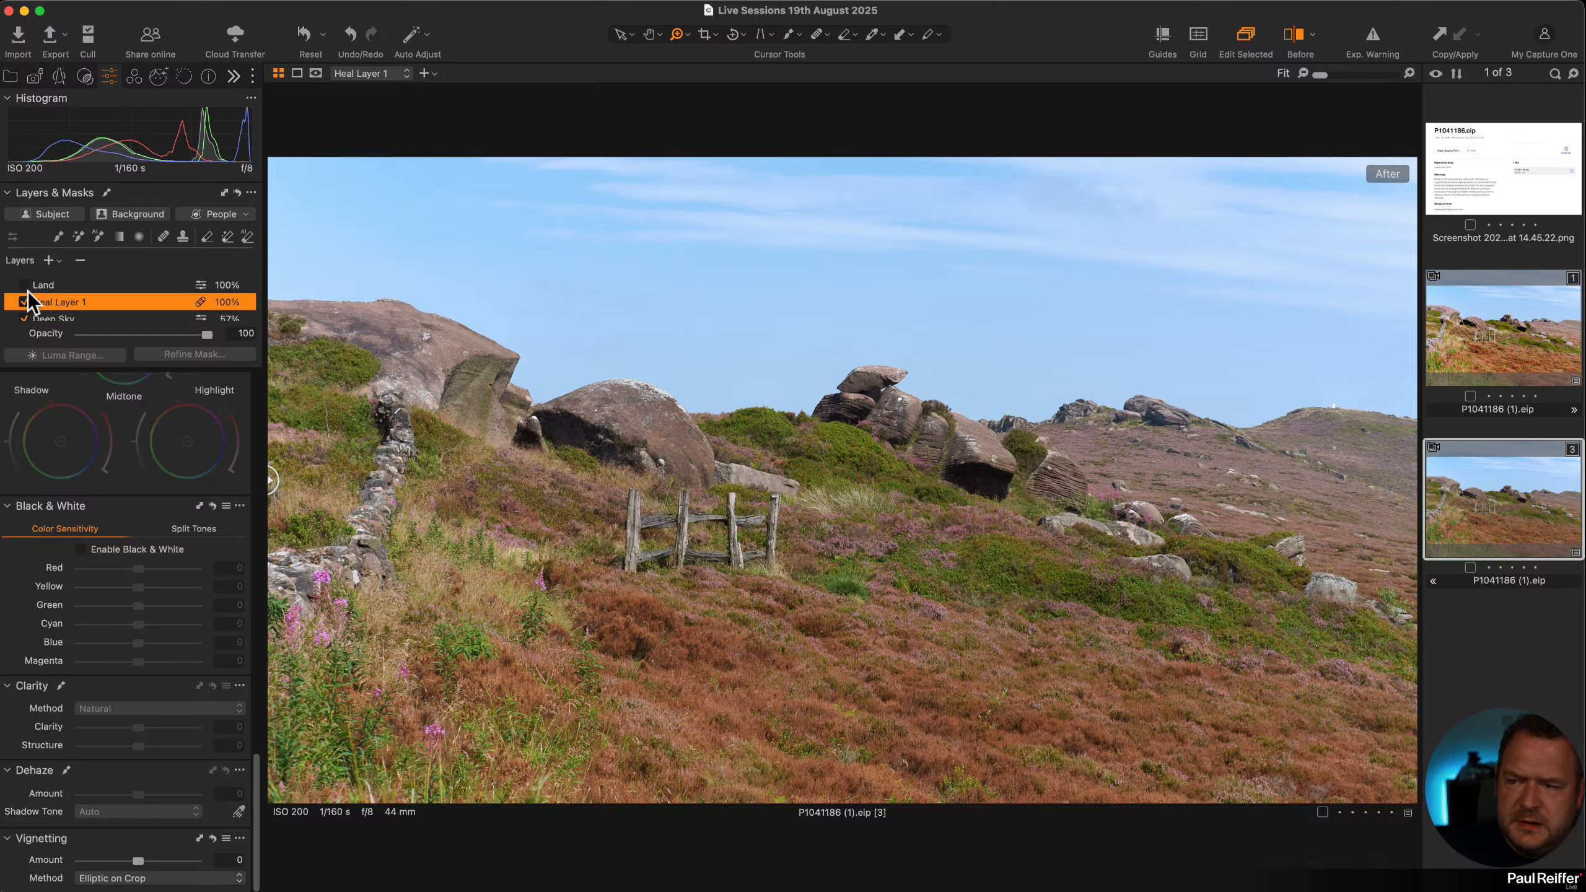
Turn on the Land layer, compare the photo with it off and on, and inspect the balanced rocks at 200%
click(45, 285)
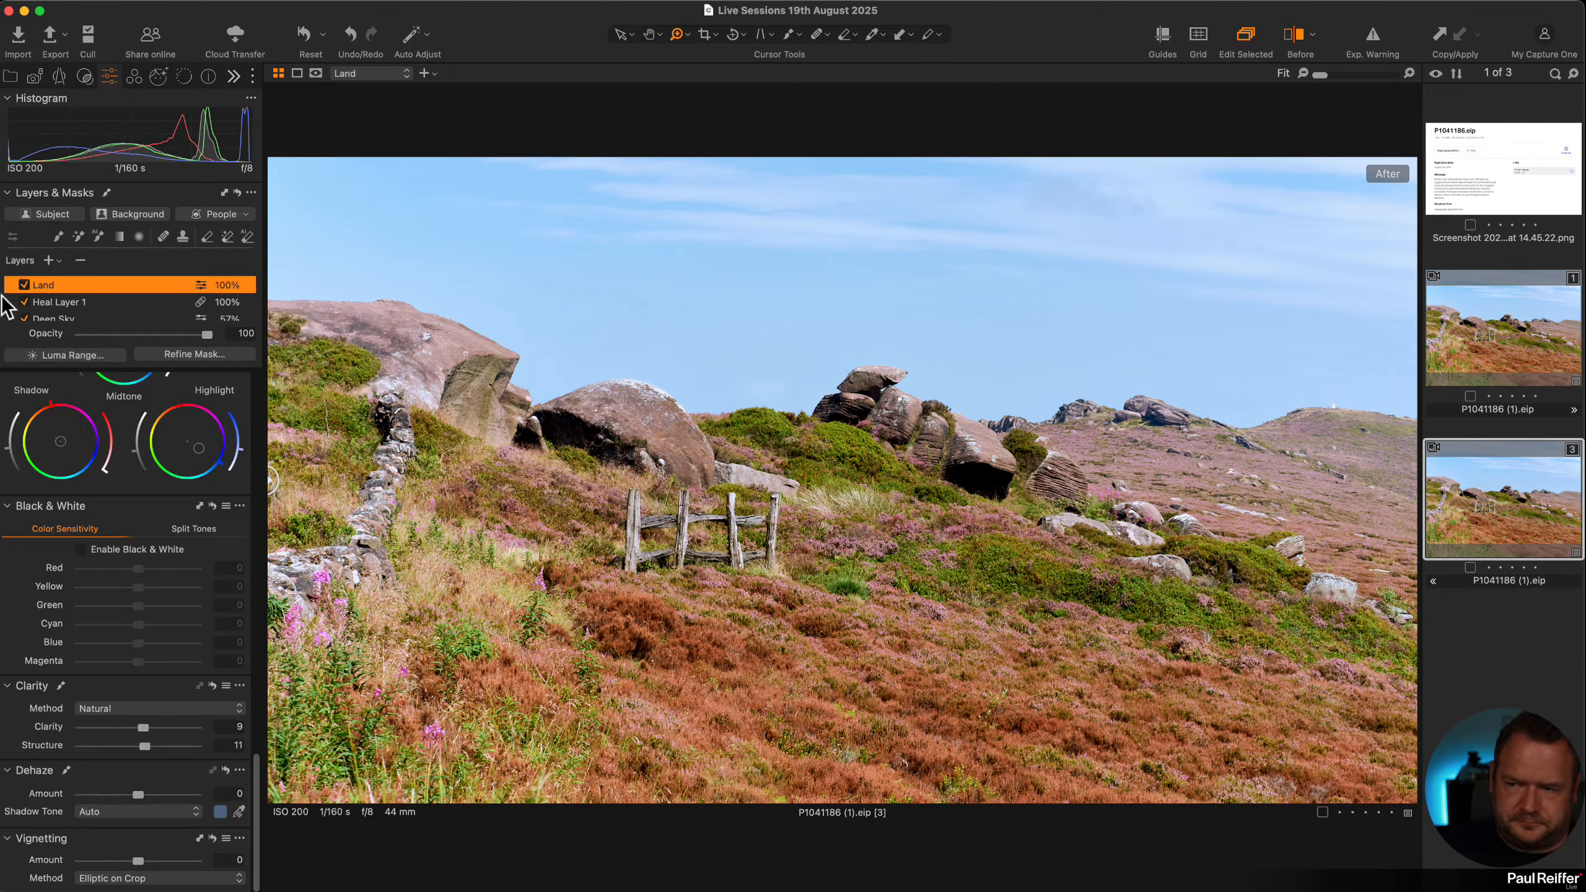
click(23, 285)
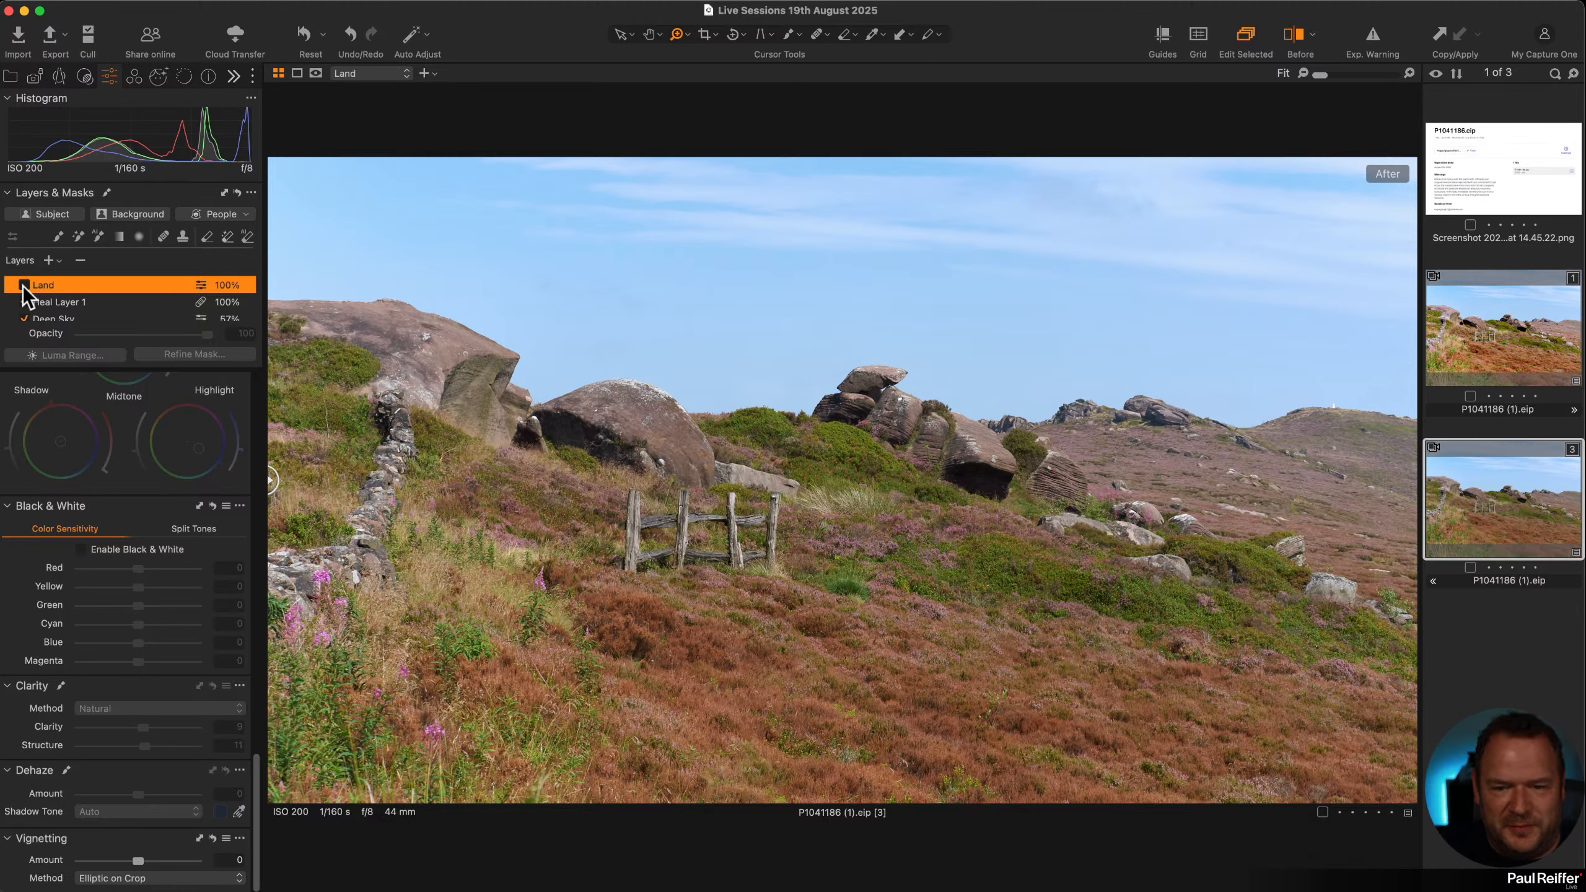
click(24, 285)
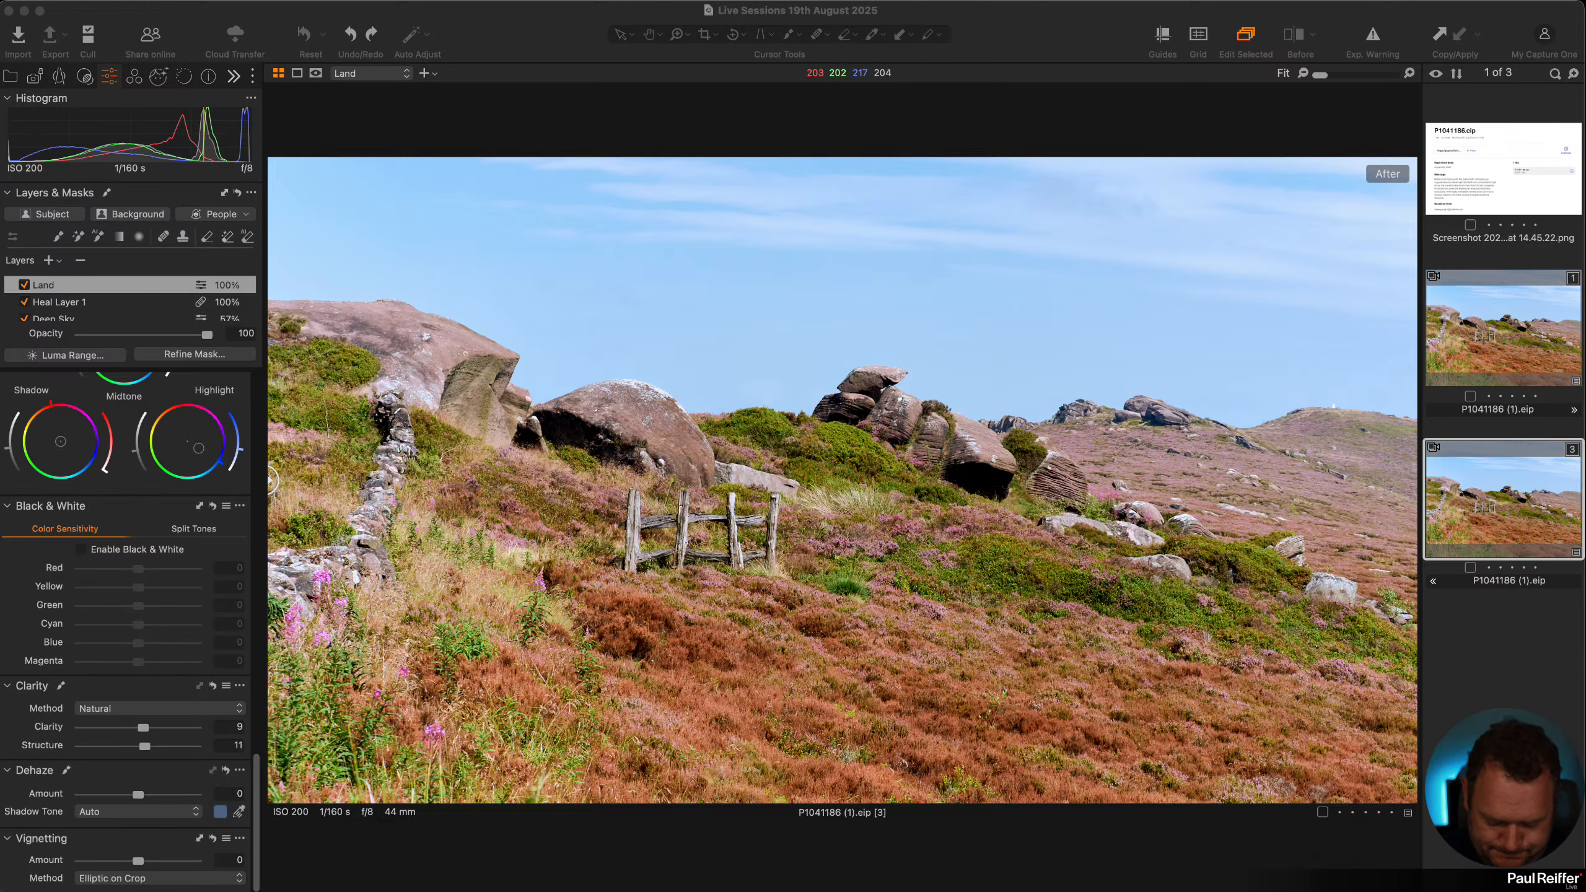
click(818, 413)
click(937, 454)
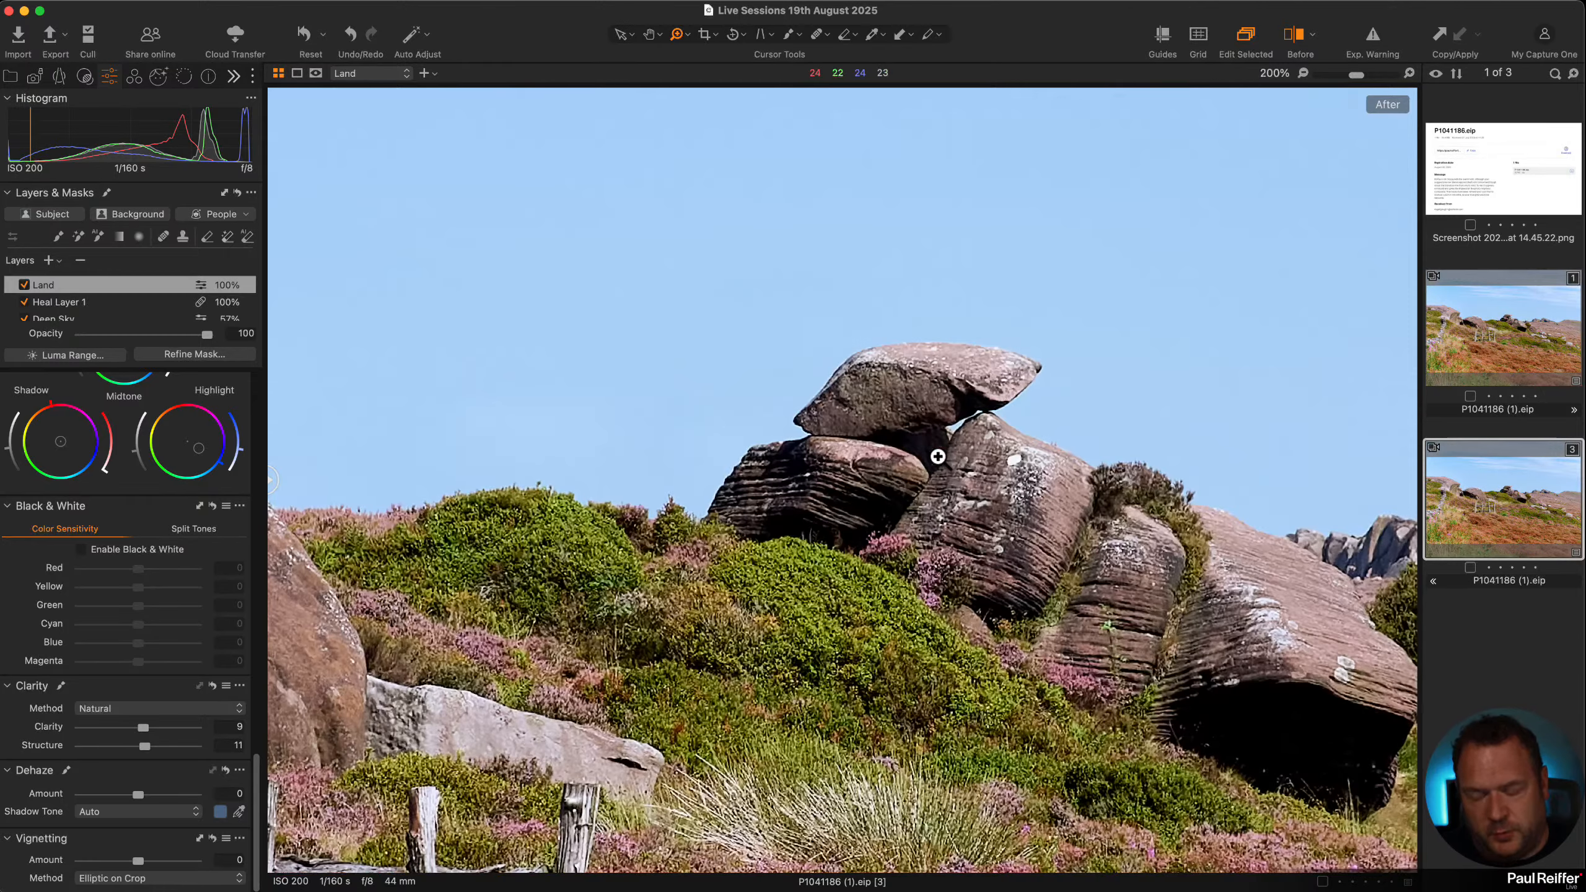
key(super+0)
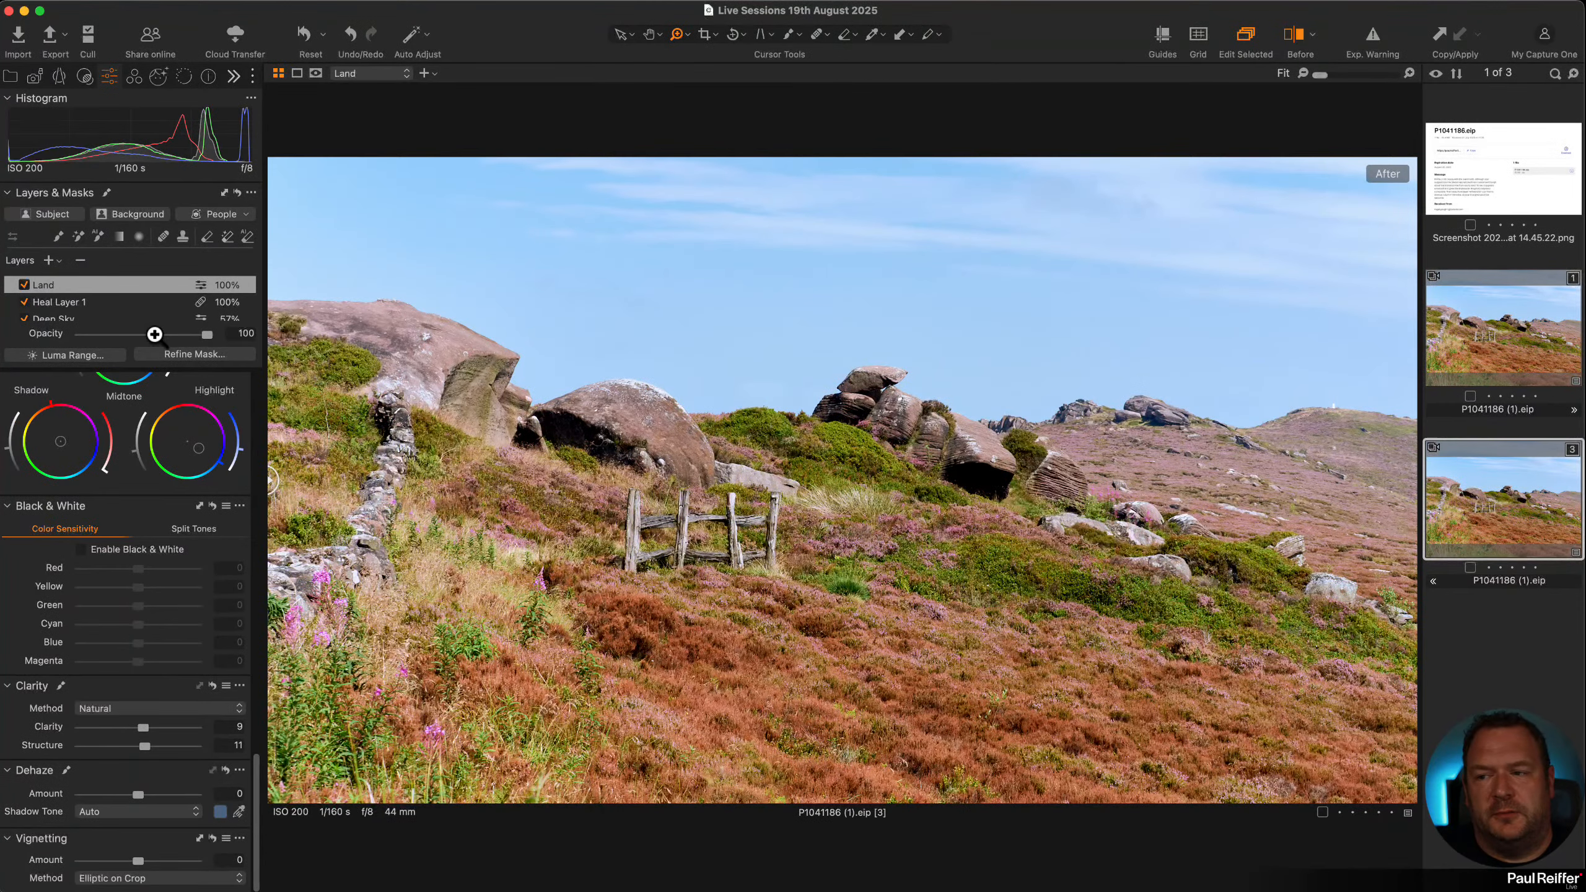
Turn off the Land, Heal Layer 1 and Deep Sky layers and select the Image Layer
click(24, 285)
click(25, 301)
click(24, 319)
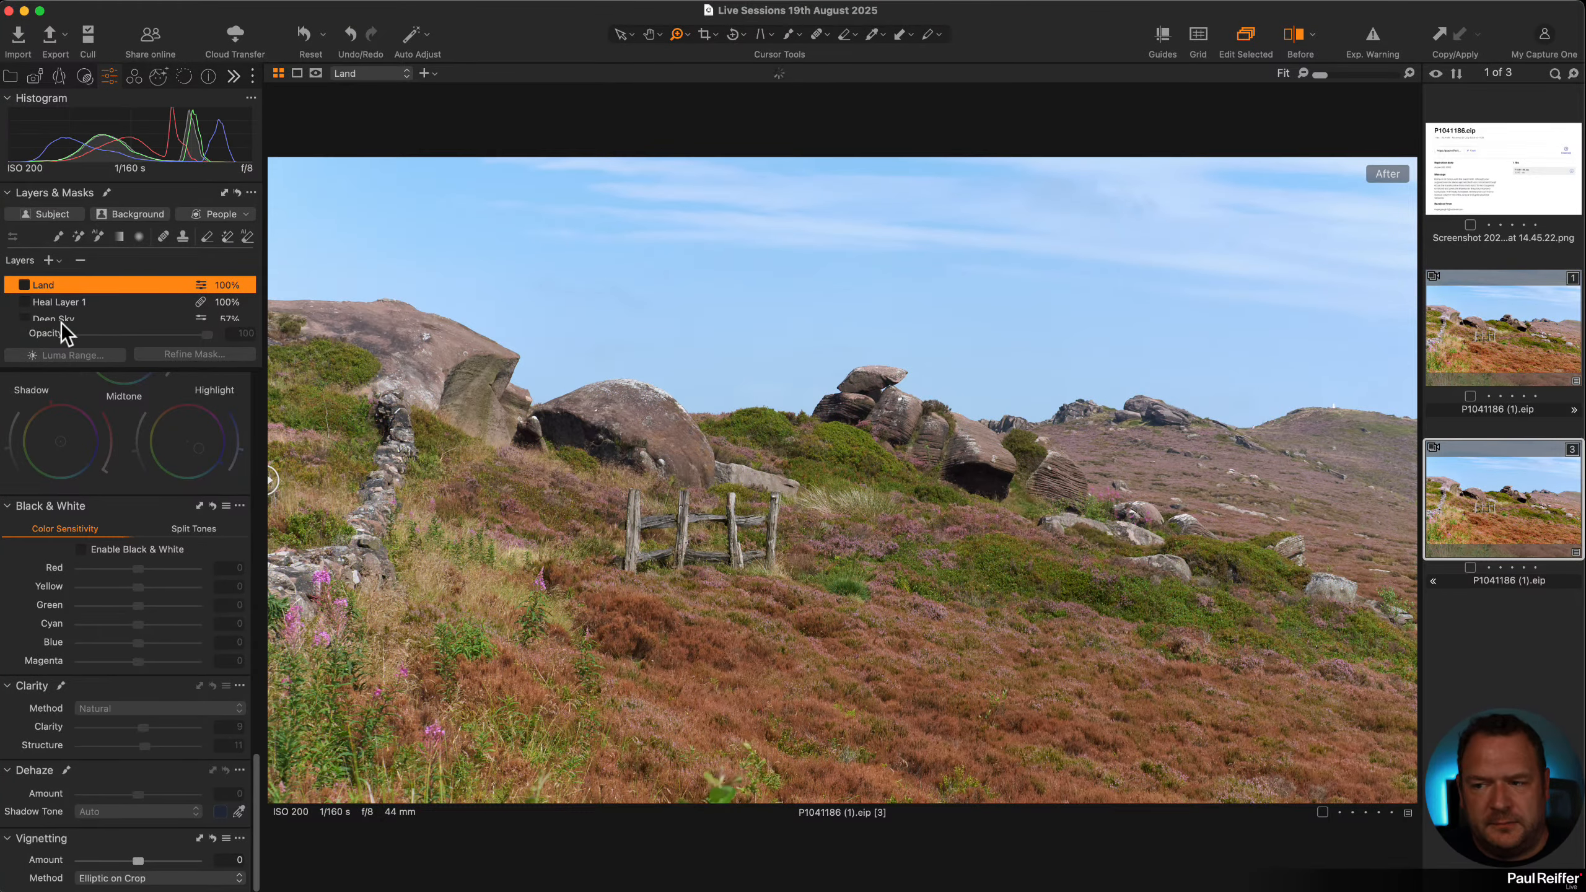
scroll(84, 314, down, 2)
click(70, 311)
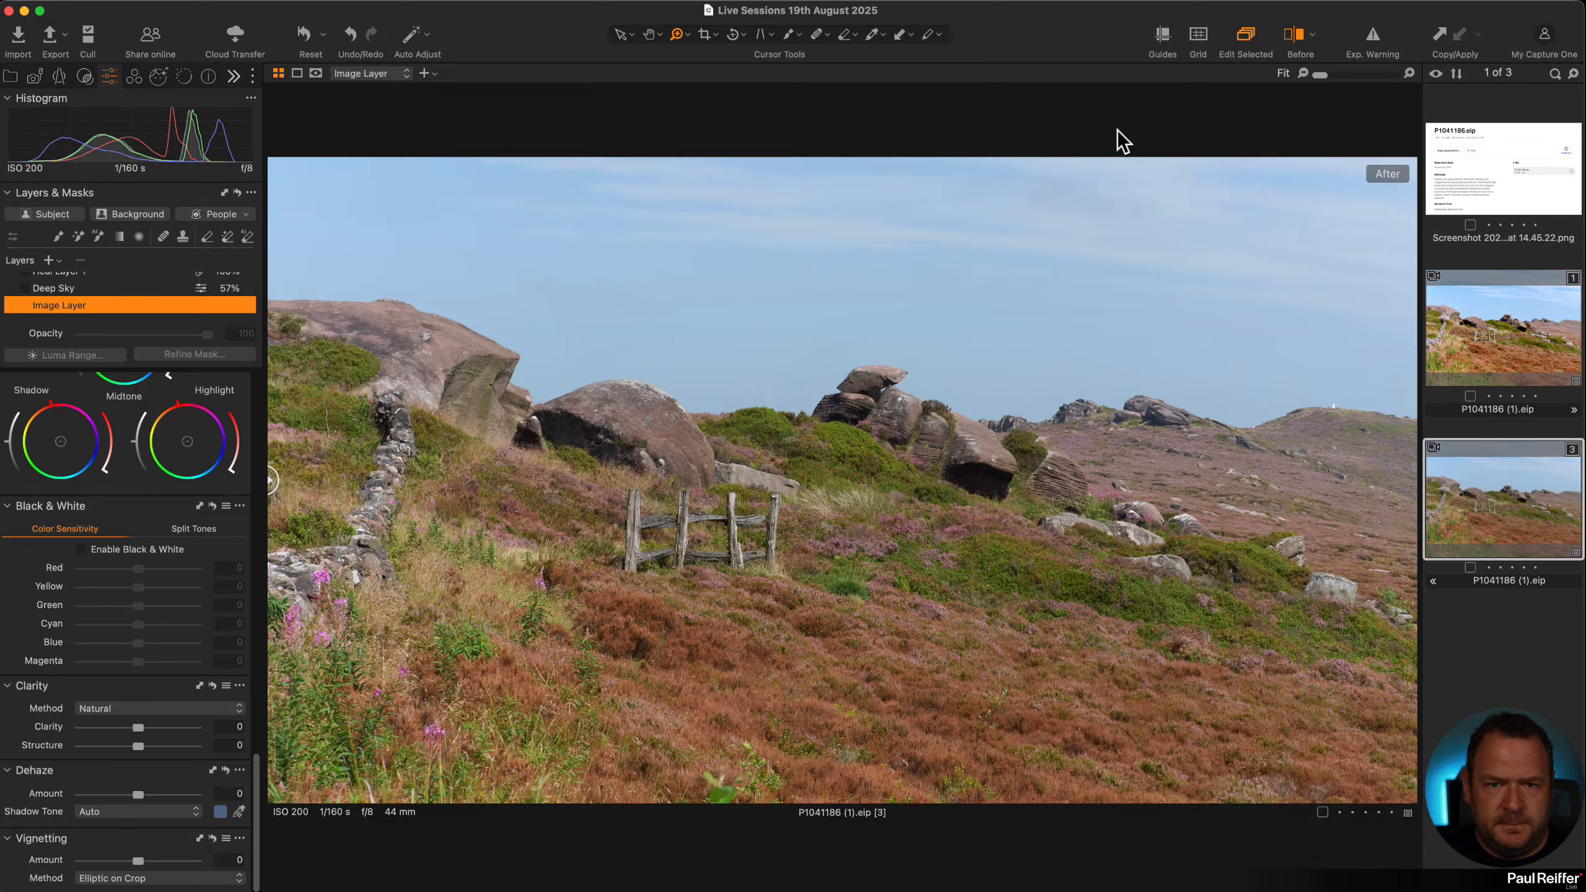
Show the before/after split view, turn on the Deep Sky layer and sweep the divider across the sky
key(y)
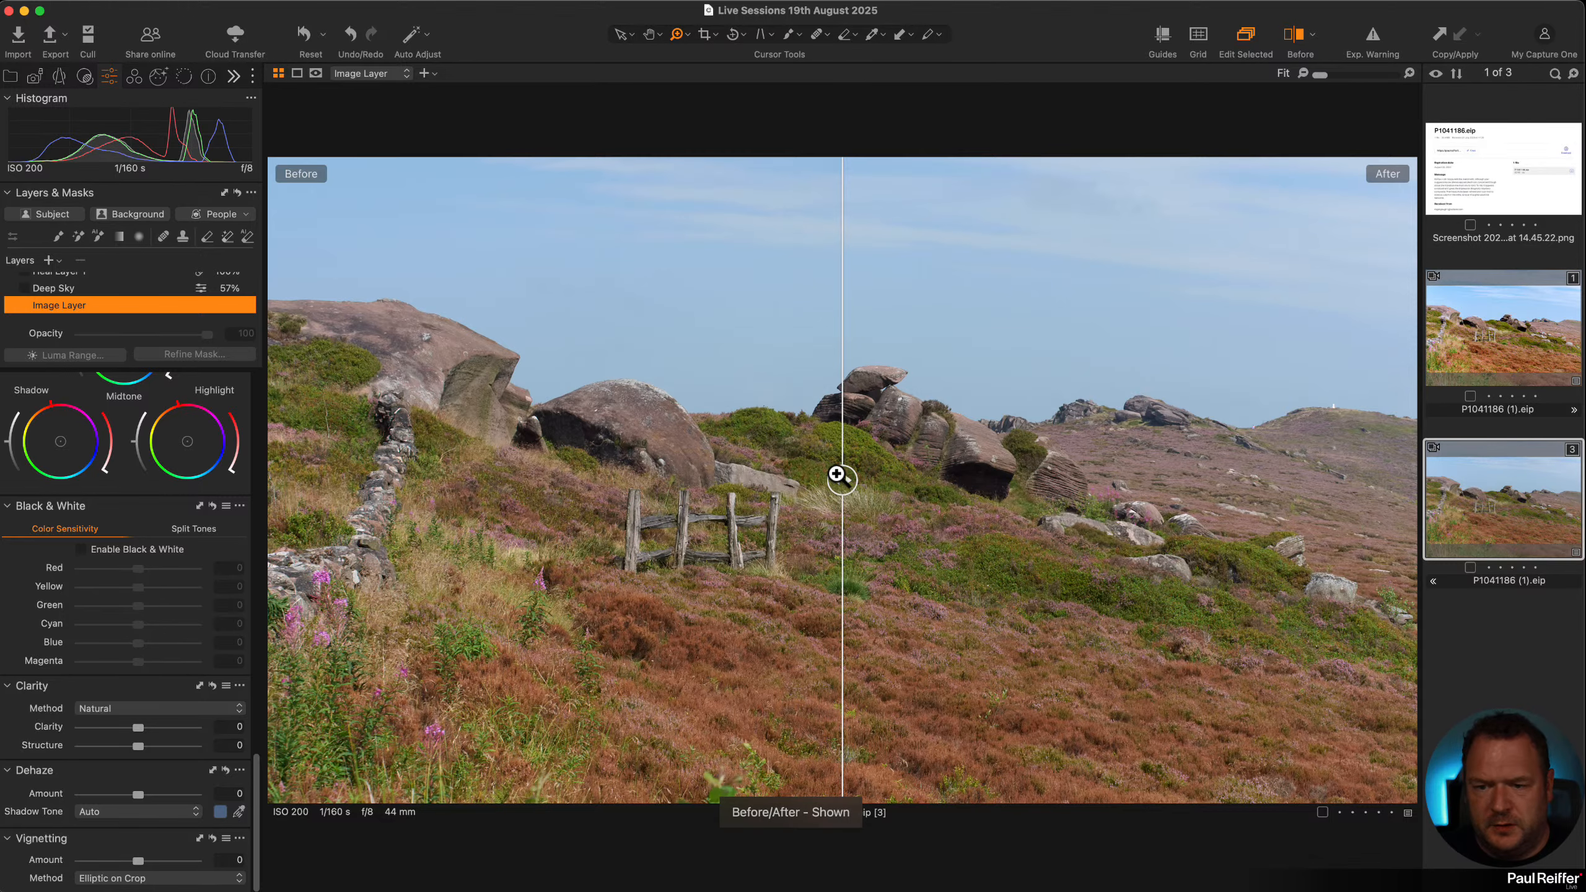
mouse_move(840, 479)
mouse_down()
mouse_move(1490, 479)
mouse_move(250, 468)
mouse_move(1455, 457)
mouse_move(354, 467)
mouse_move(1518, 497)
mouse_move(9, 509)
mouse_move(945, 478)
mouse_move(854, 480)
mouse_up()
click(24, 288)
drag(624, 550, 508, 513)
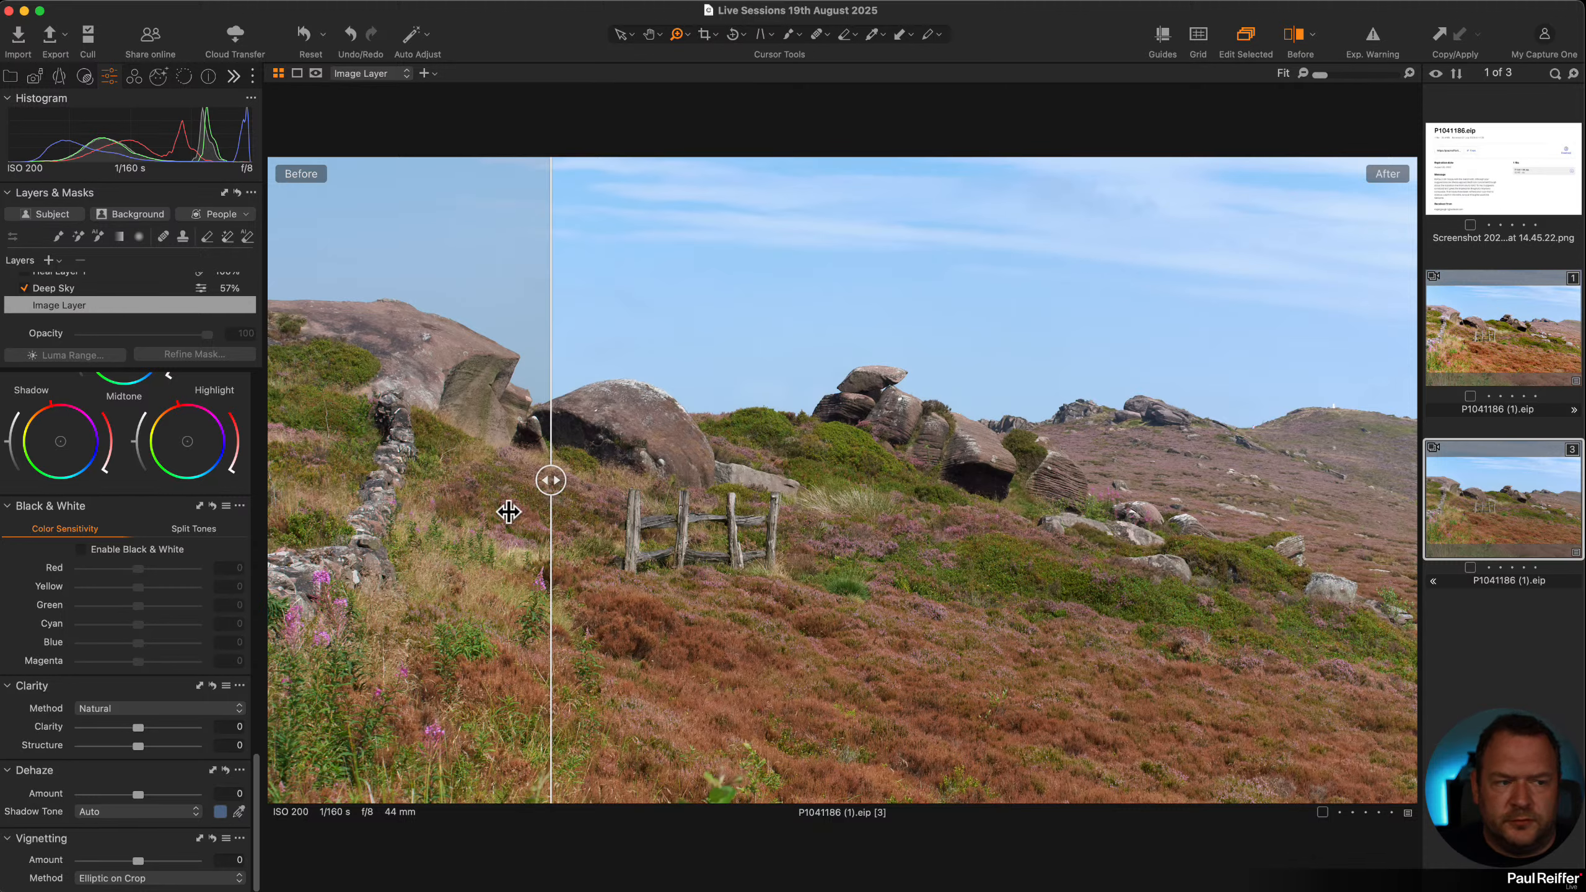
Turn on Heal Layer 1 and sweep the before/after divider across the photo past the balanced rocks
scroll(68, 285, up, 1)
click(59, 313)
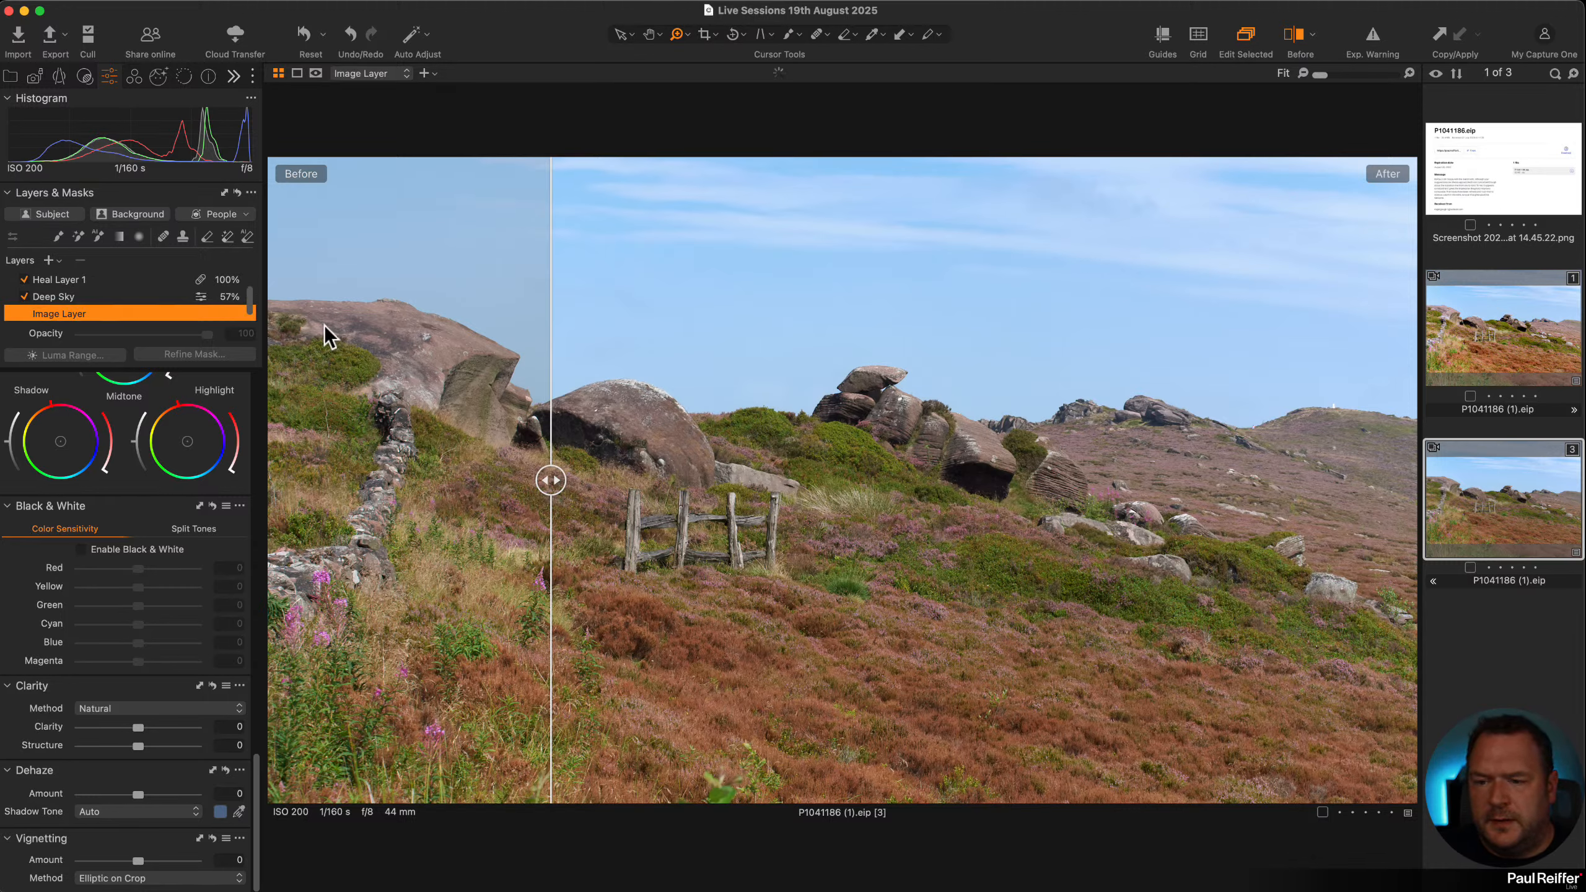
mouse_move(544, 479)
mouse_down()
mouse_move(1073, 473)
mouse_move(1059, 450)
mouse_move(276, 450)
mouse_move(433, 470)
mouse_move(1119, 480)
mouse_up()
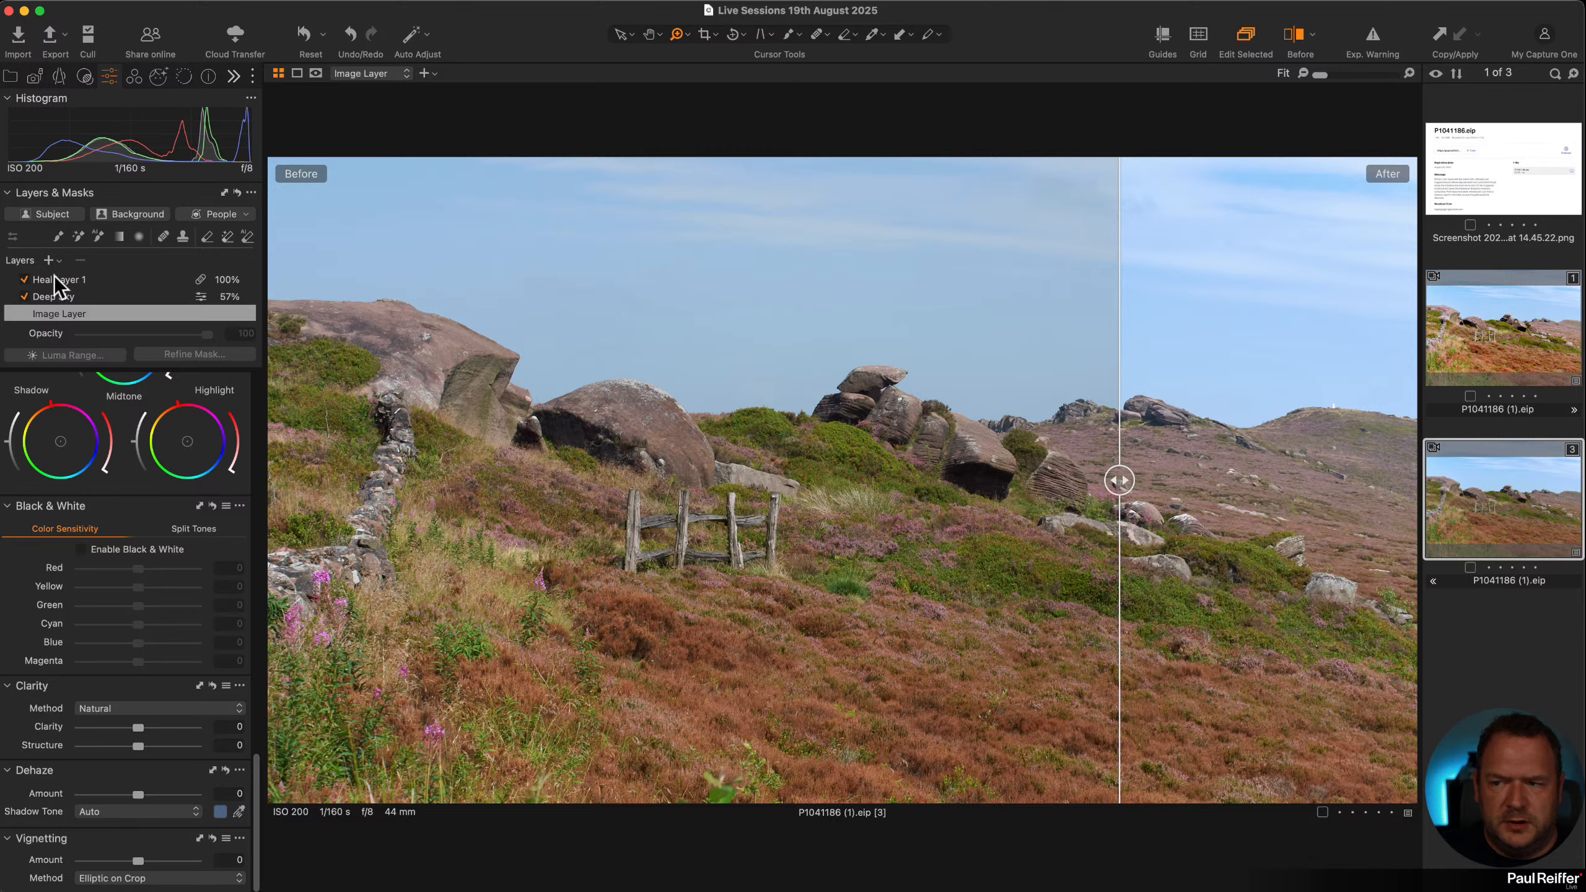
Turn on the Land layer and sweep the before/after divider back across the moorland to the wooden fence
click(78, 294)
scroll(78, 291, up, 1)
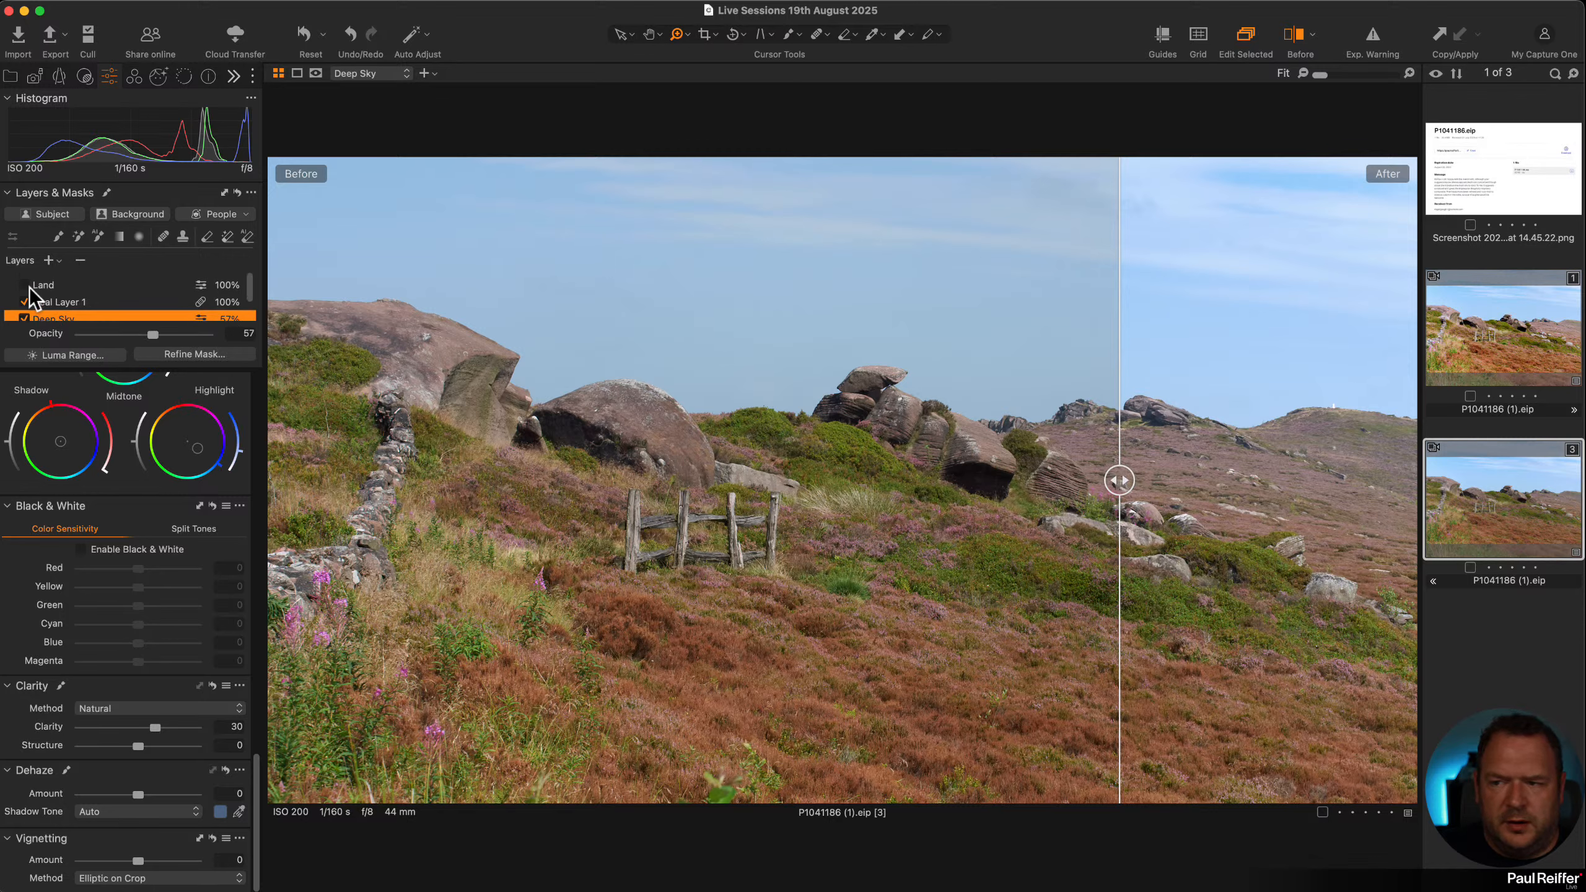
click(99, 286)
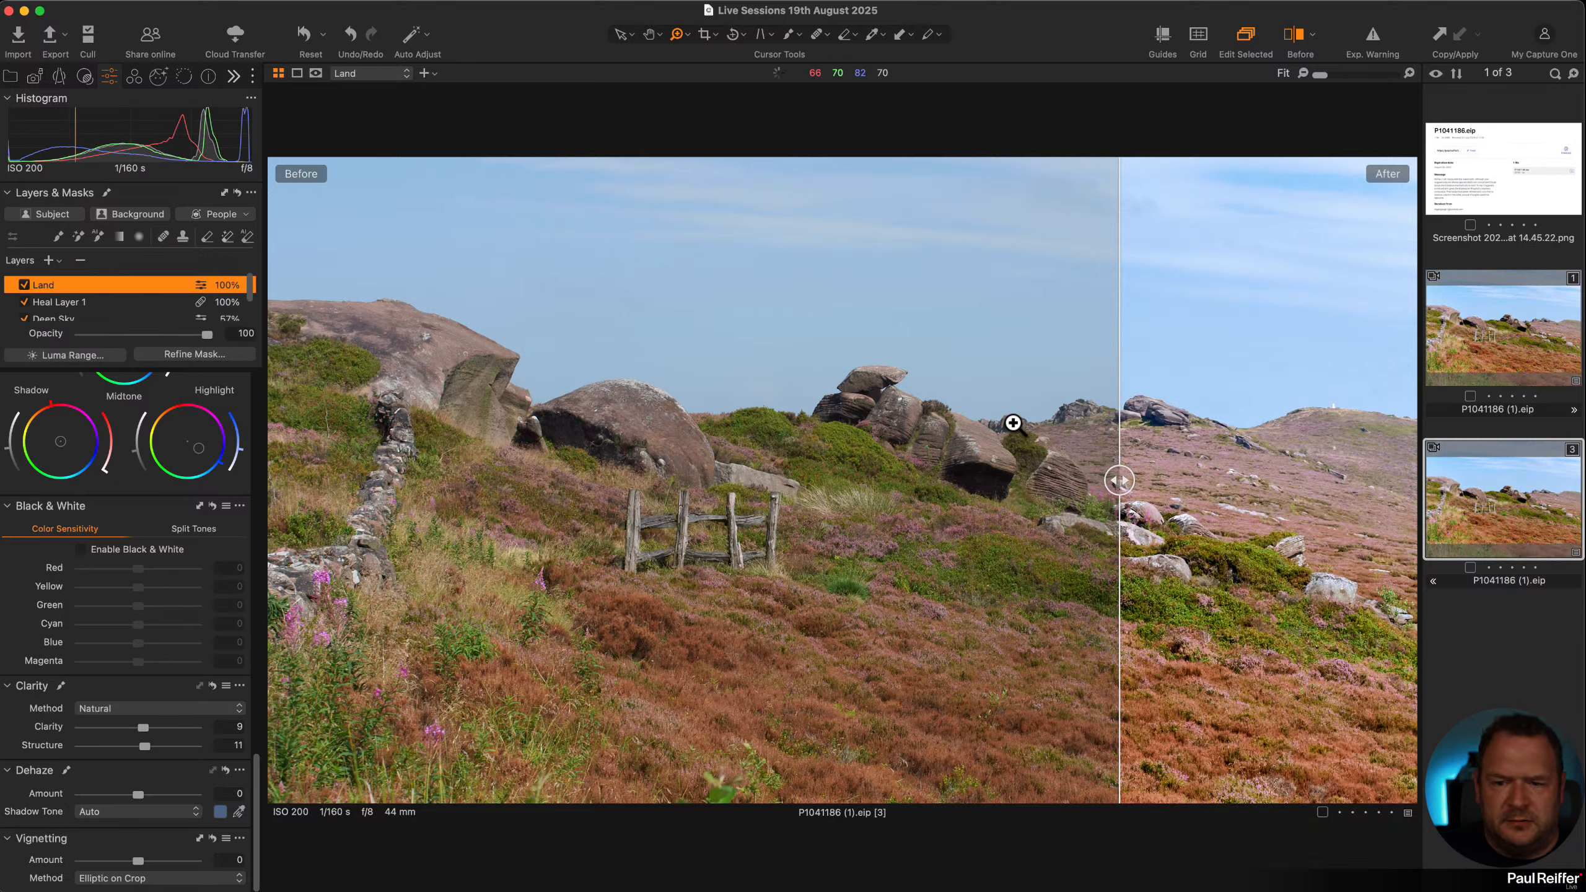
drag(1135, 497, 700, 481)
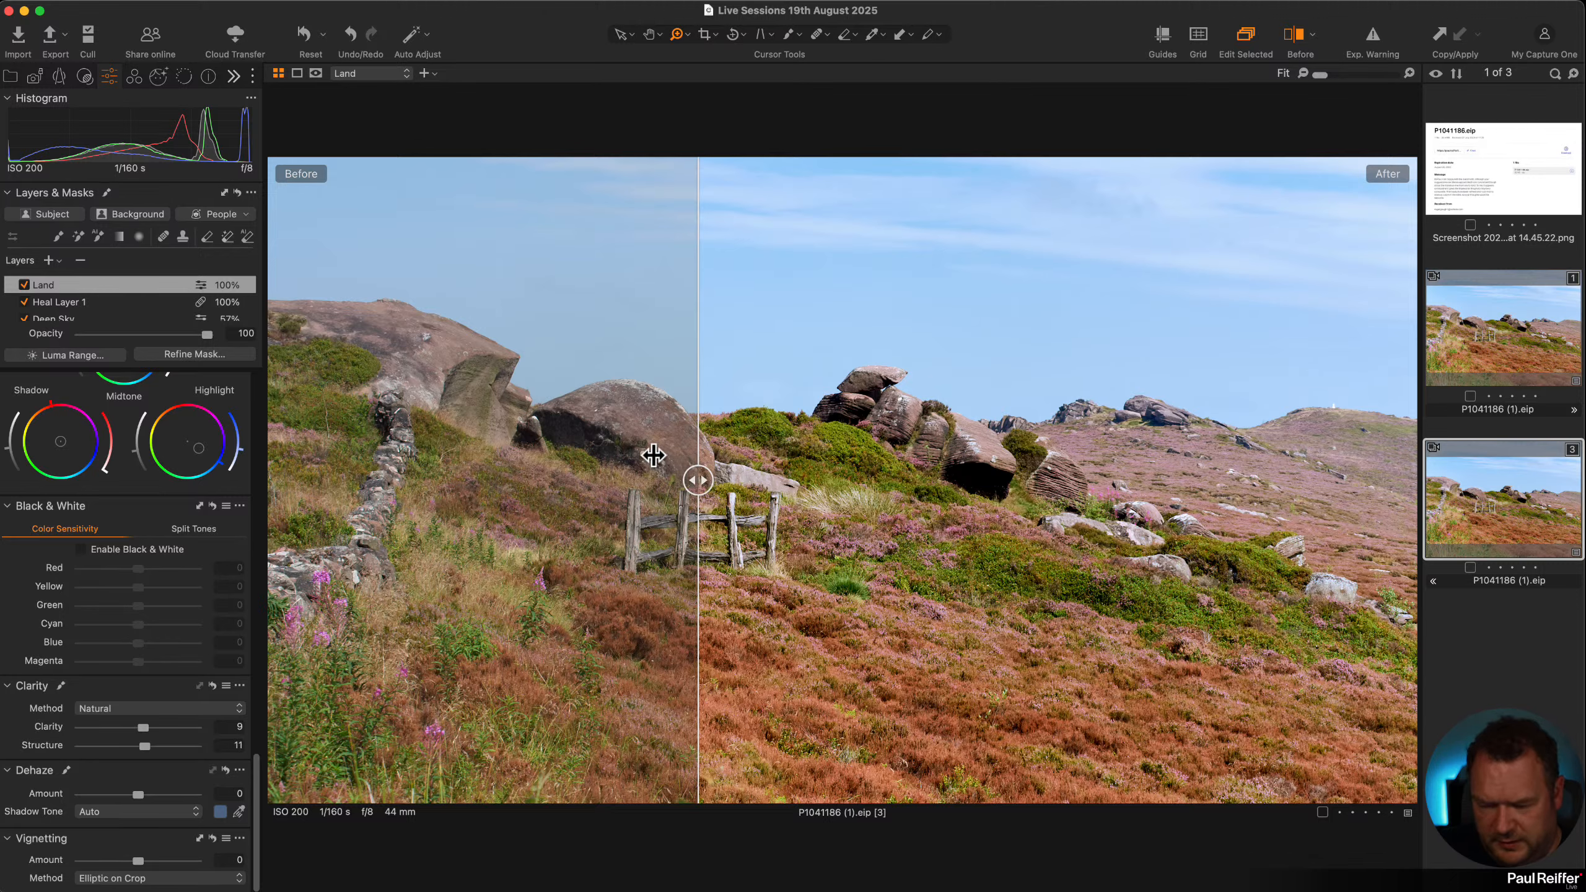
Zoom in on the wooden fence and shift the before/after divider across it to compare the detail
click(843, 595)
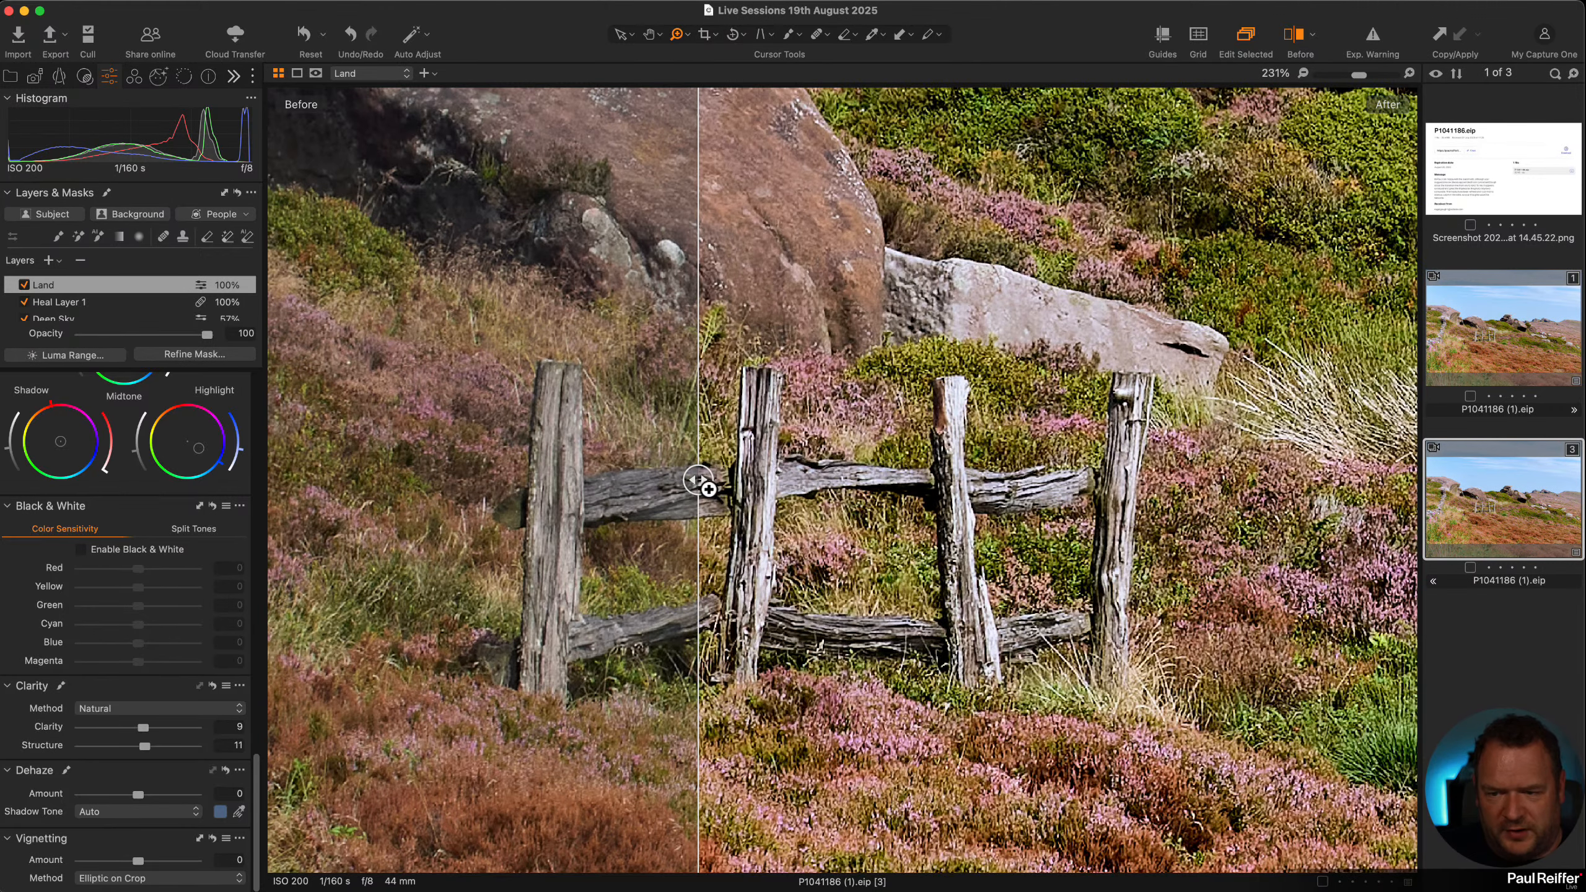
drag(703, 481, 834, 479)
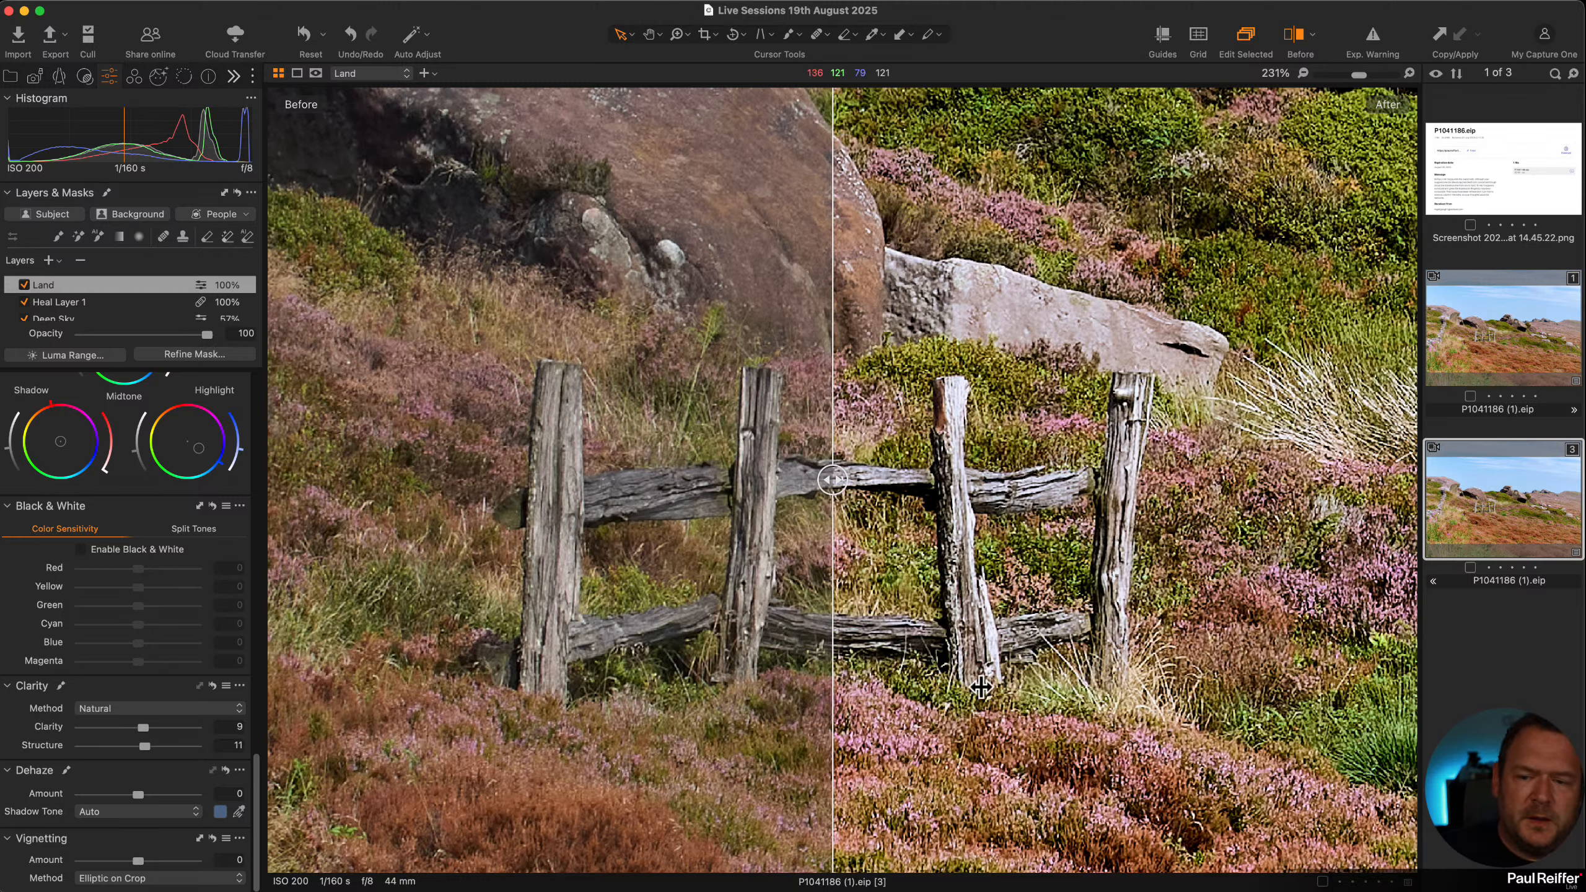
drag(834, 480, 828, 546)
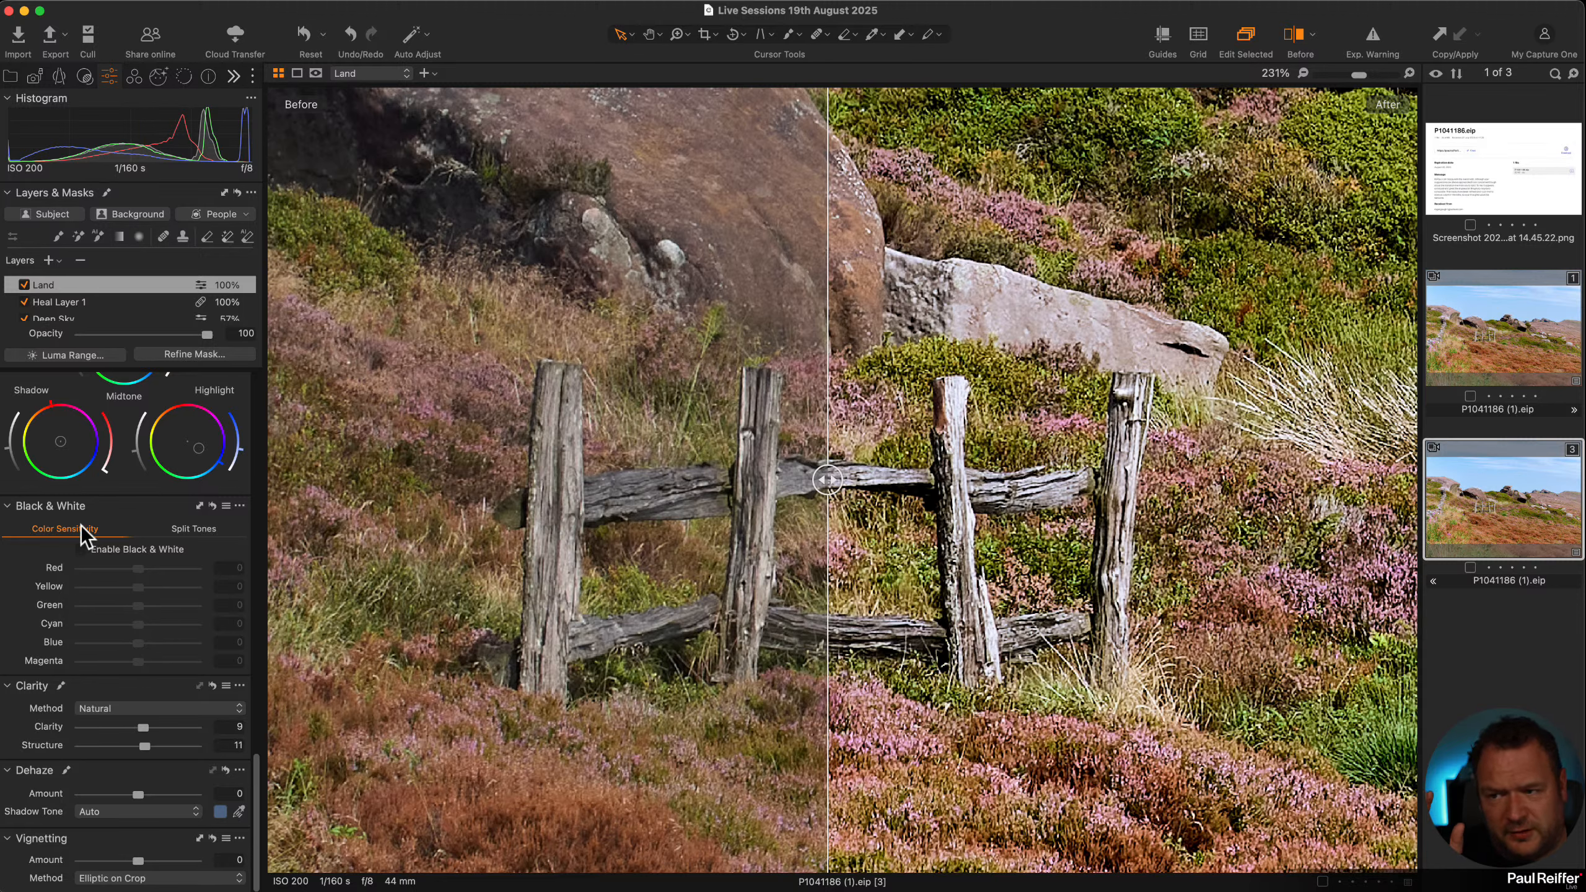
Review the Land layer's adjustments from White Balance to Clarity, including its sharpening and noise reduction settings
scroll(97, 546, up, 1)
scroll(75, 551, up, 5)
scroll(75, 552, down, 6)
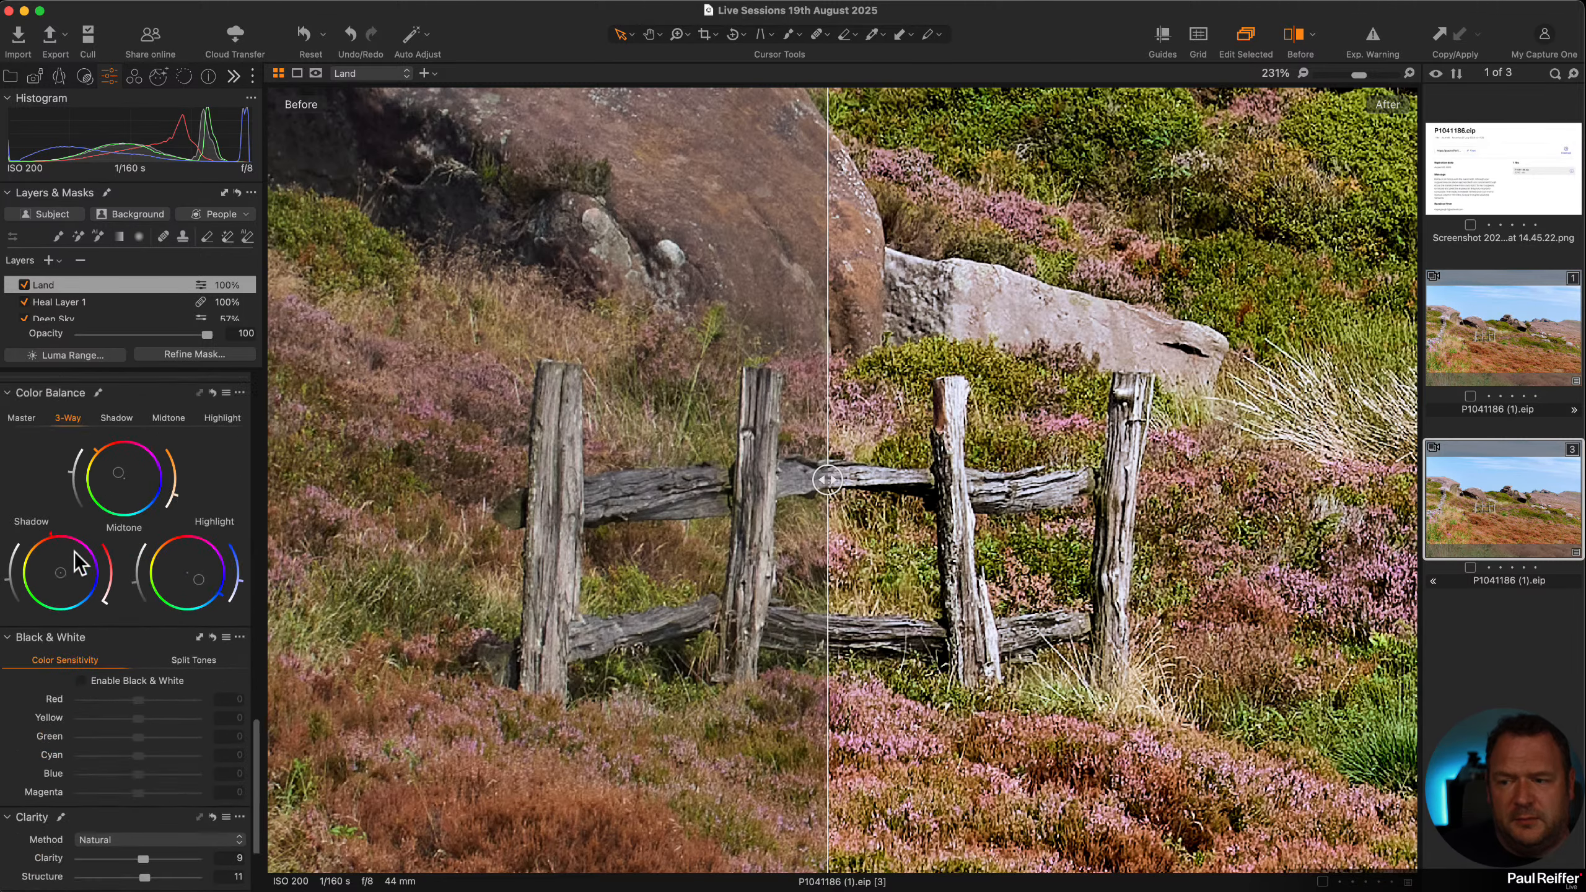
scroll(75, 552, up, 15)
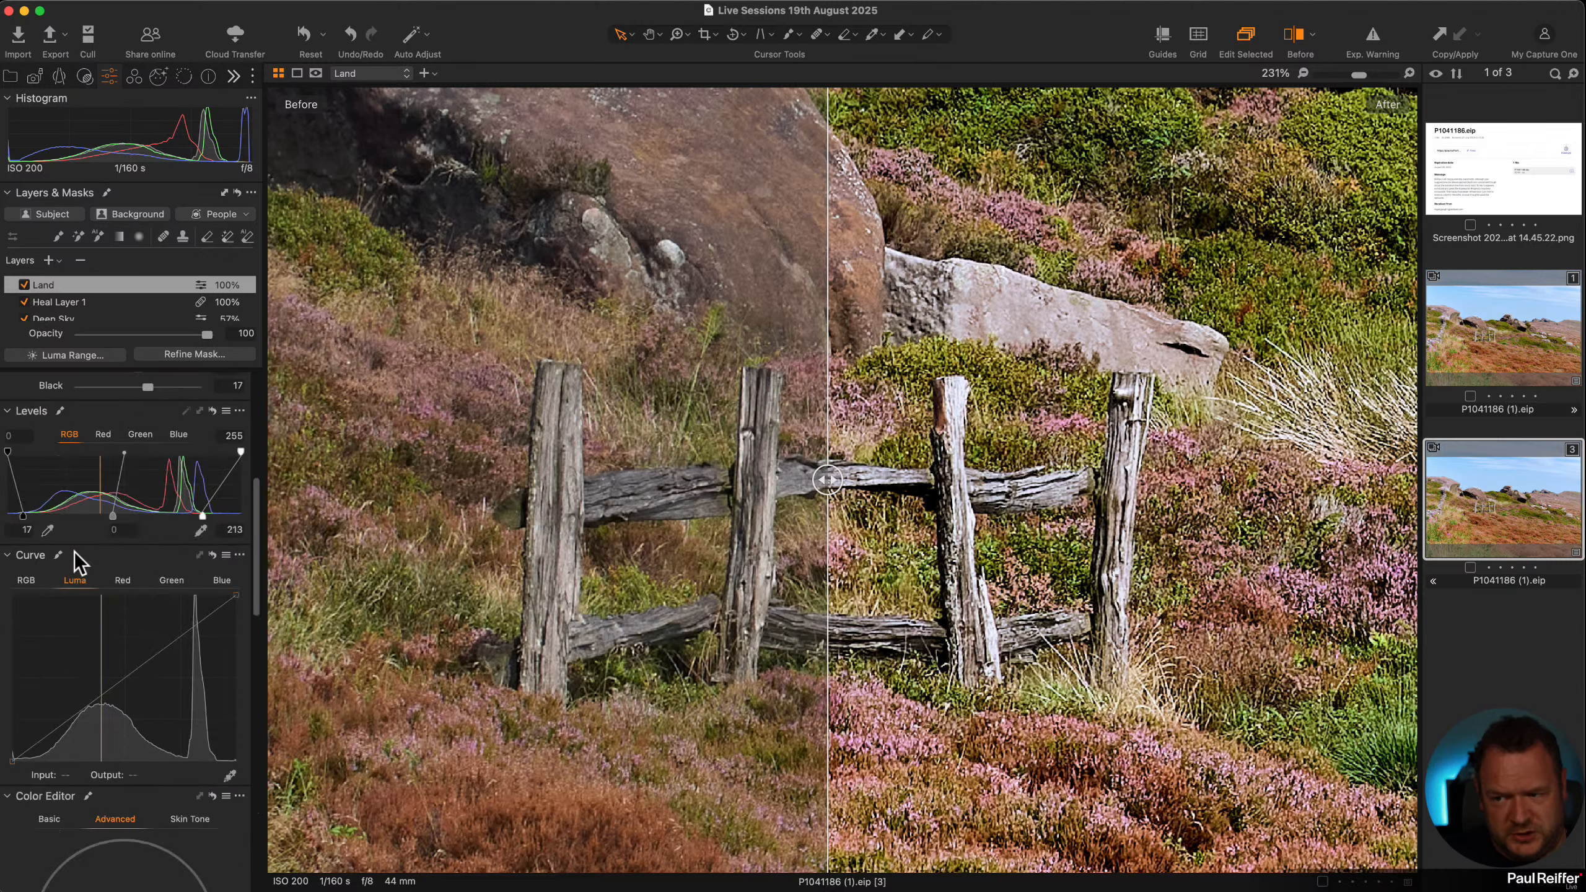
scroll(105, 582, down, 5)
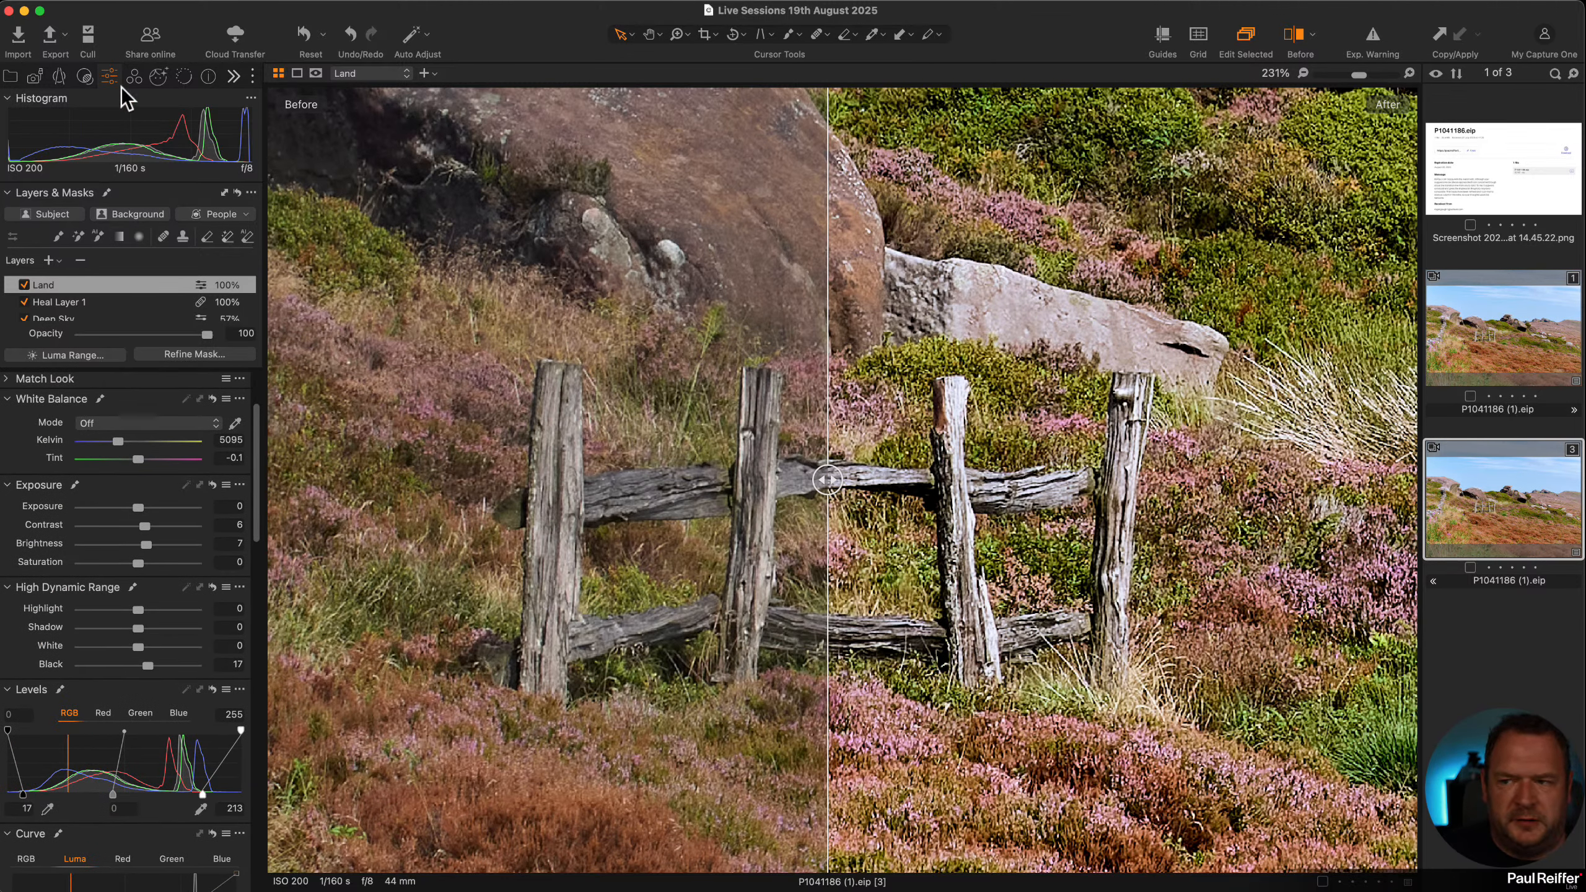
click(184, 76)
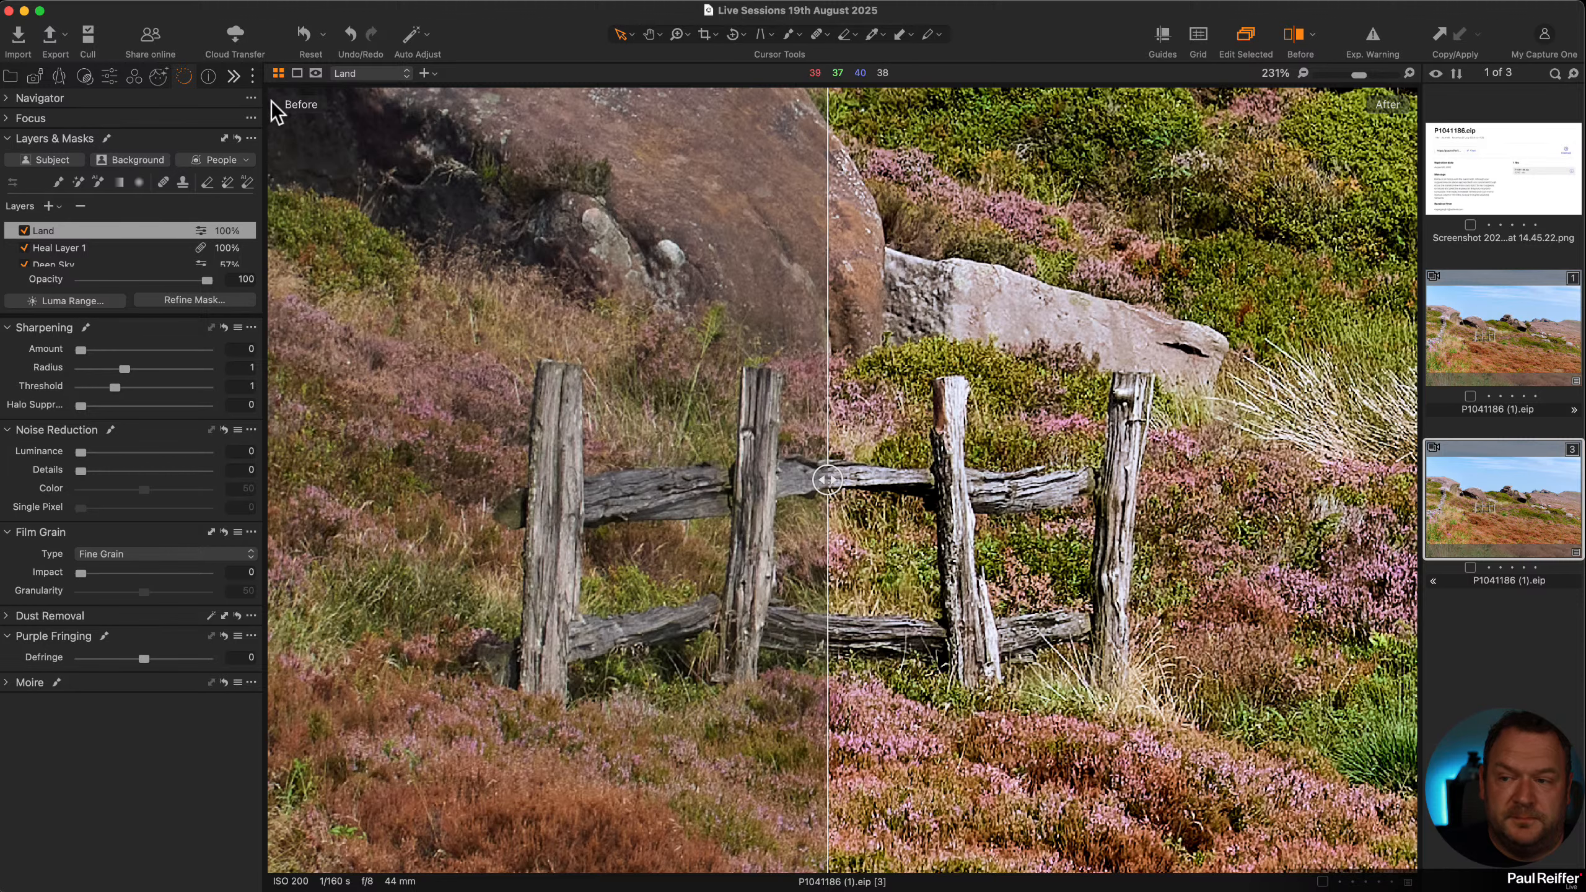
click(109, 76)
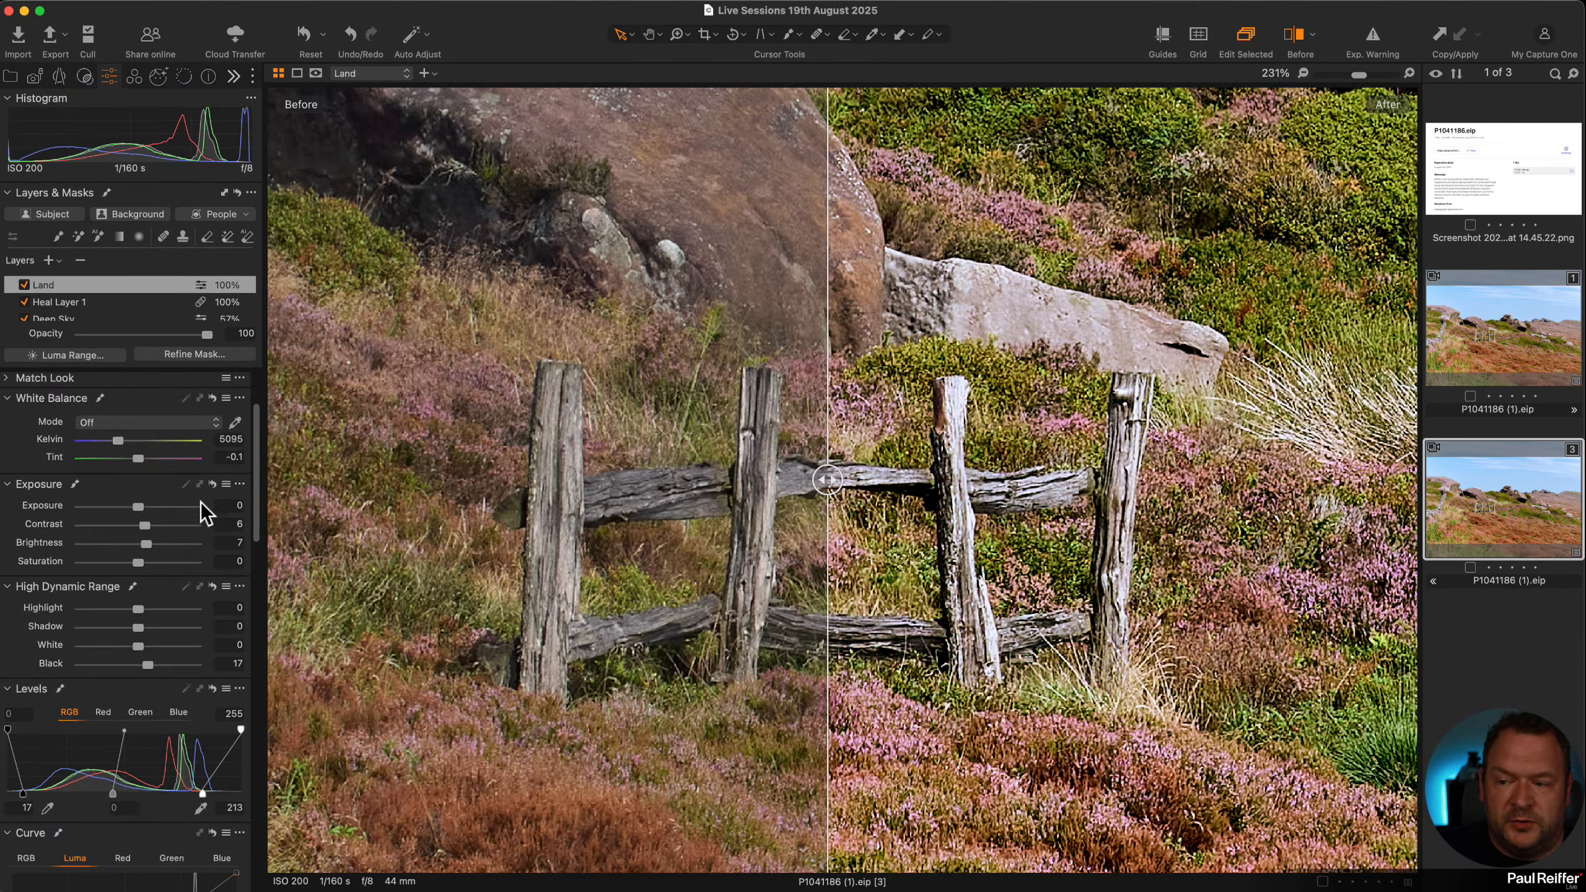
scroll(194, 500, down, 5)
scroll(187, 481, down, 5)
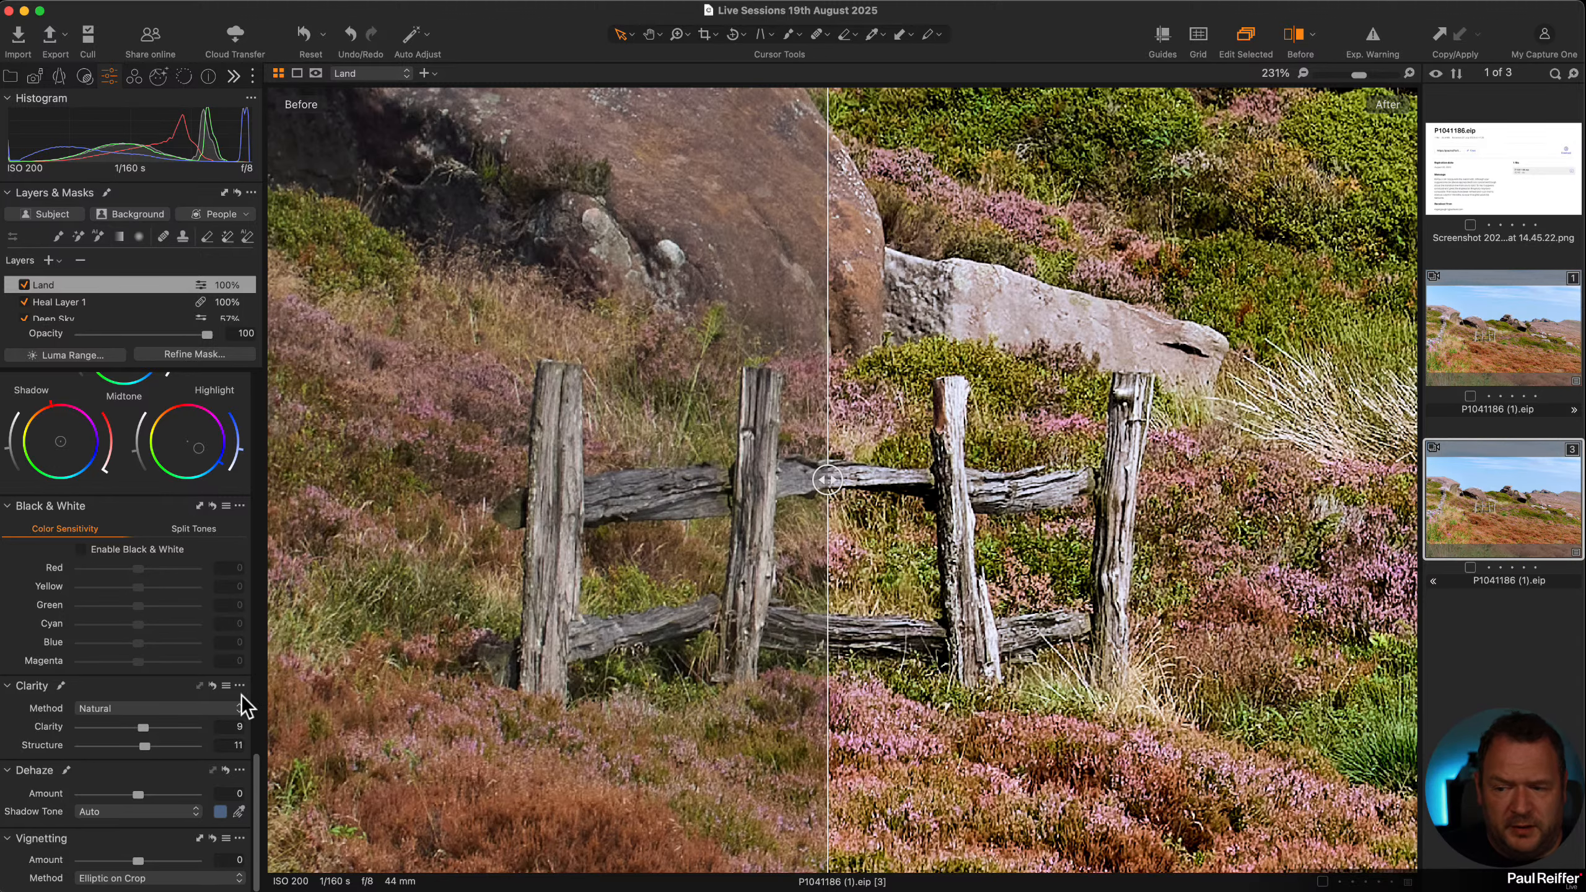
Sweep the divider aside to show the full After view and temporarily preview the Land layer without its Clarity adjustments
click(213, 686)
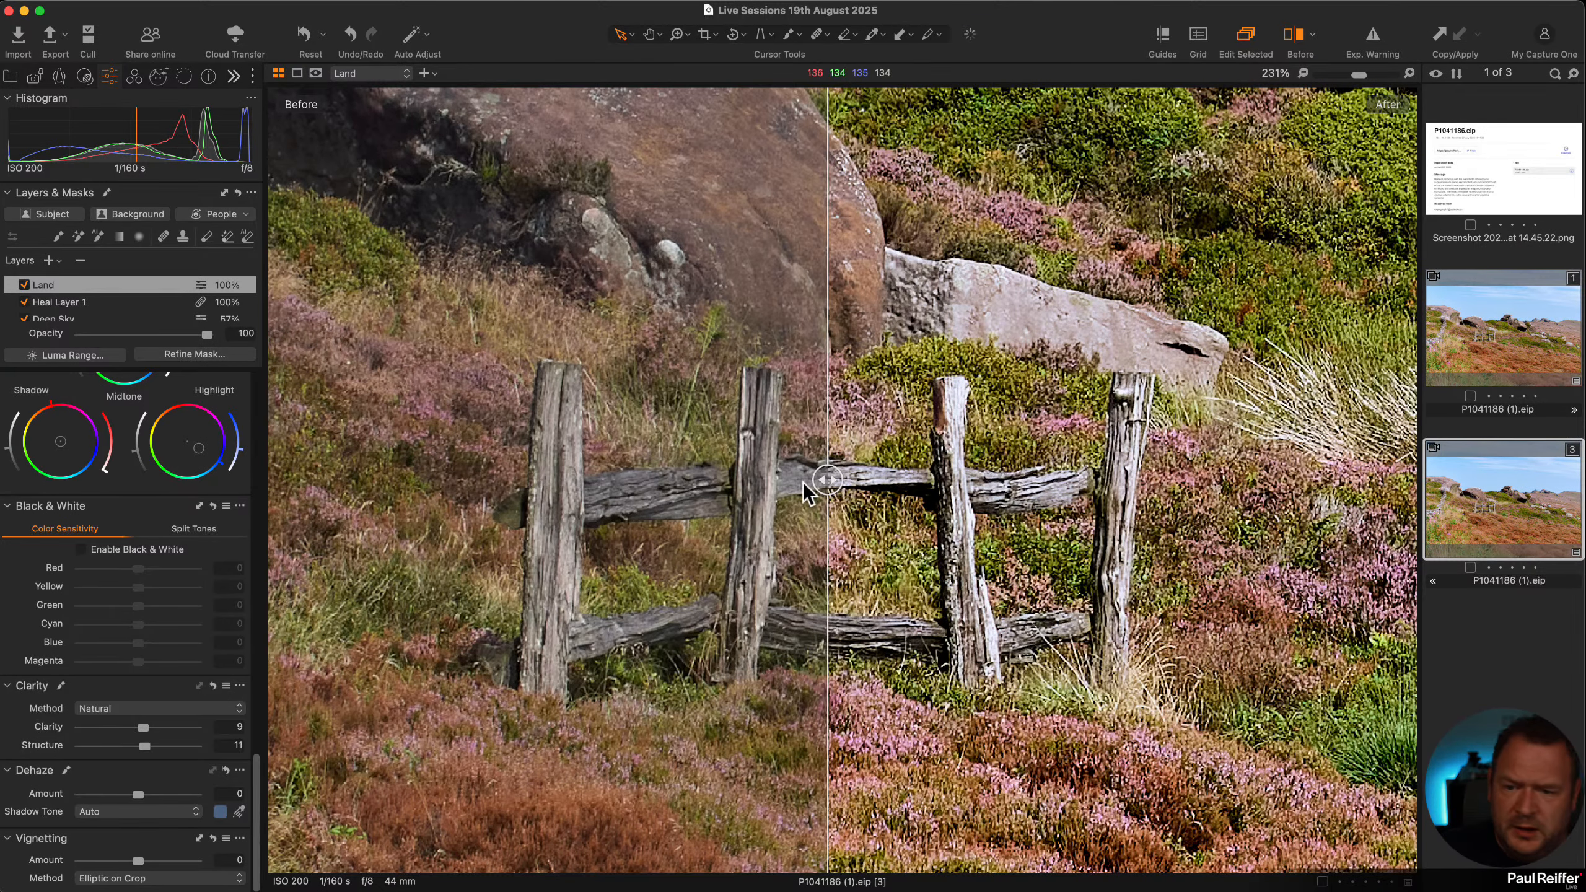
drag(827, 480, 89, 549)
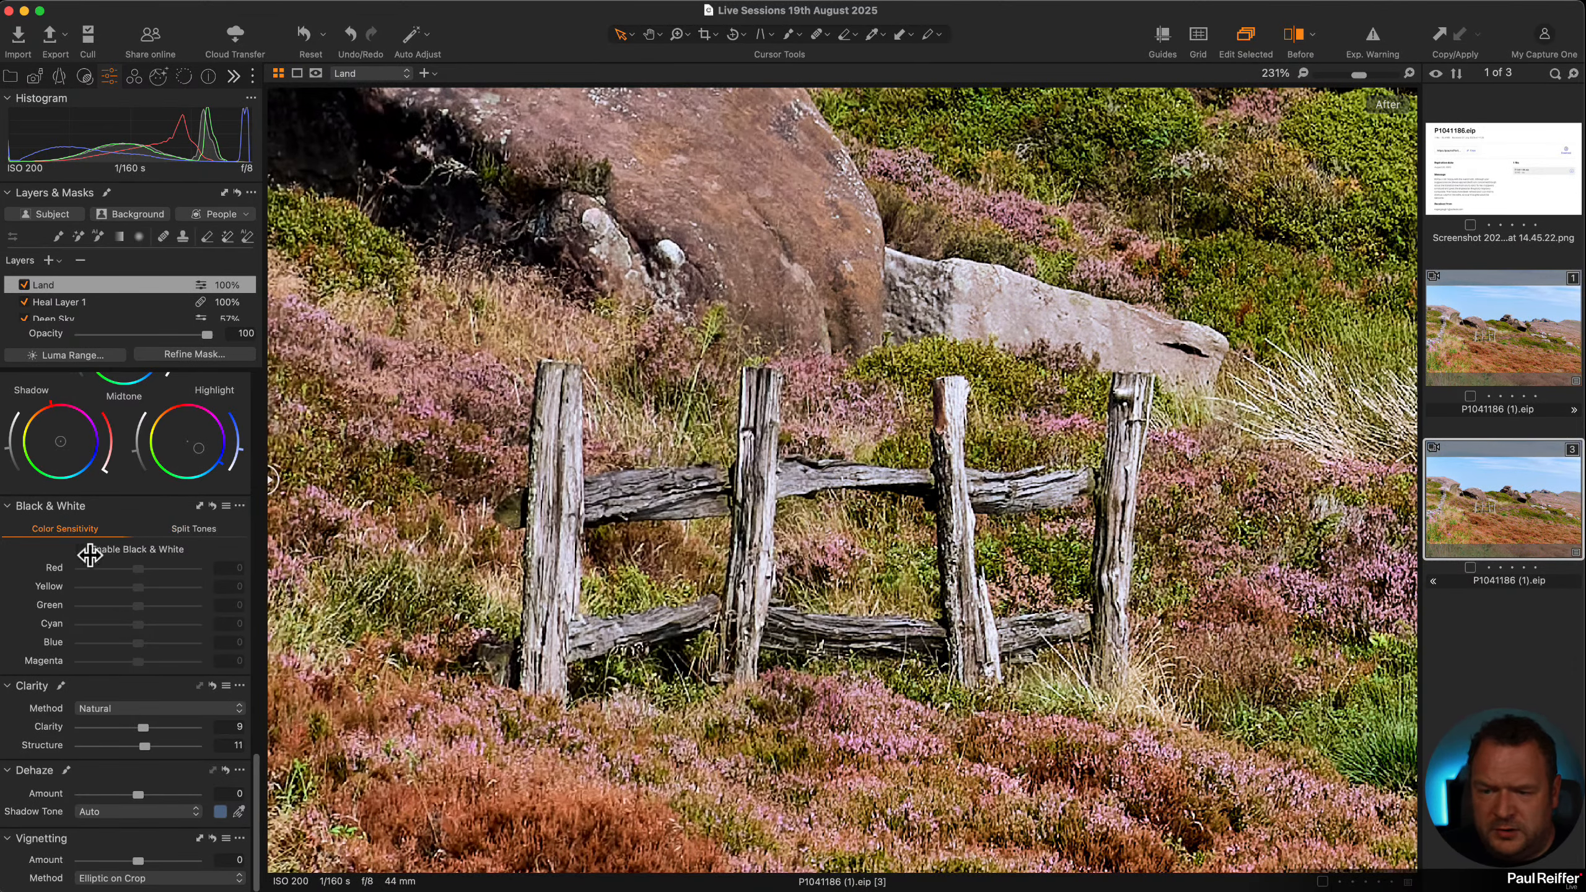
click(212, 688)
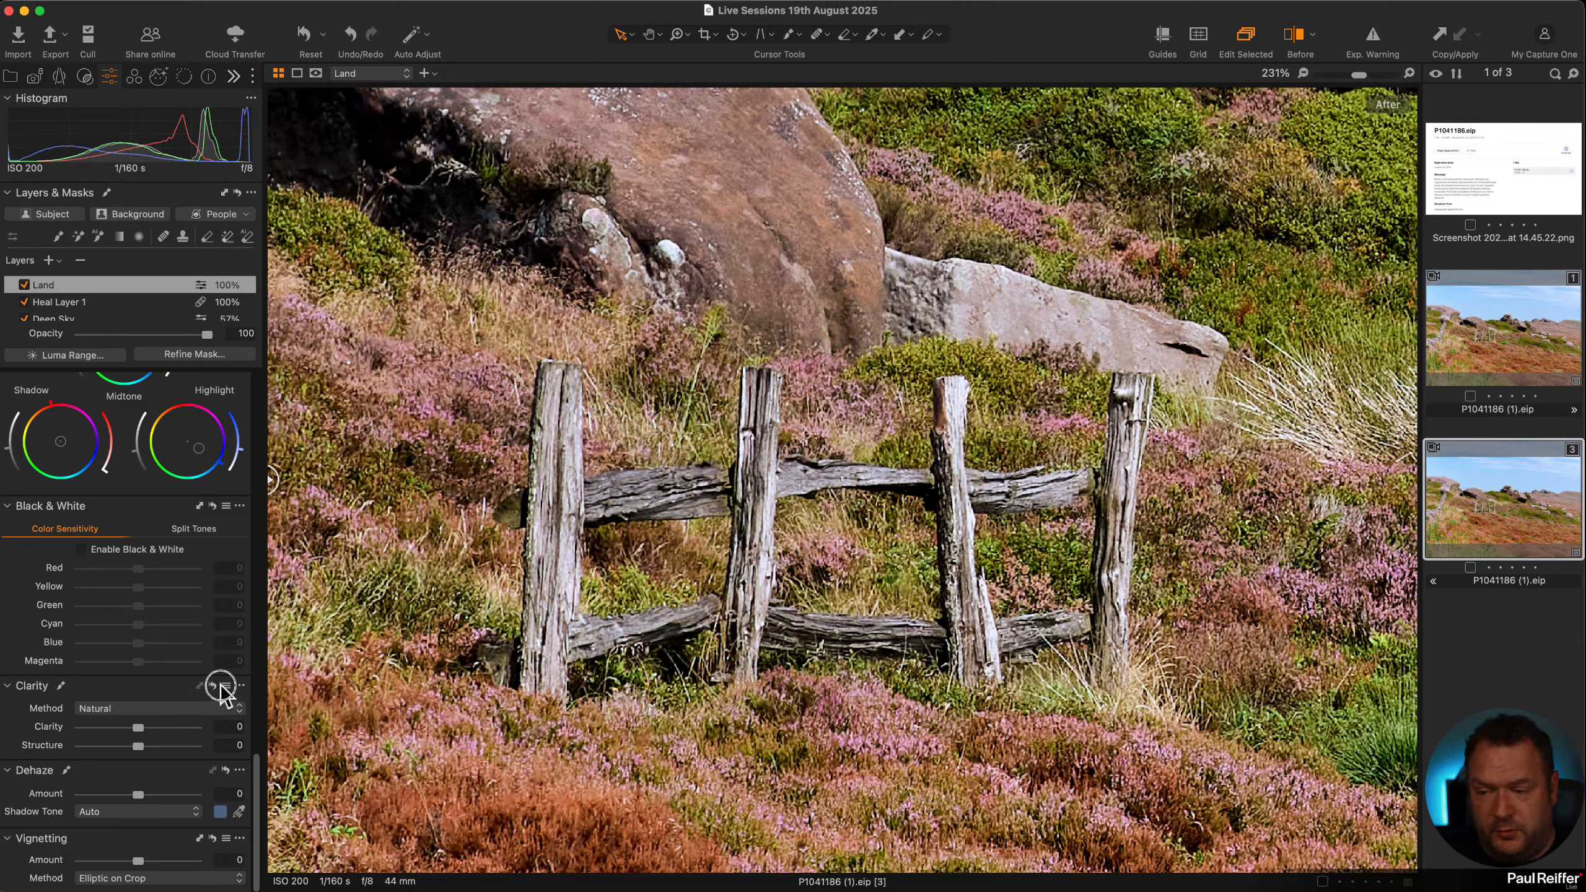
alt+click(215, 687)
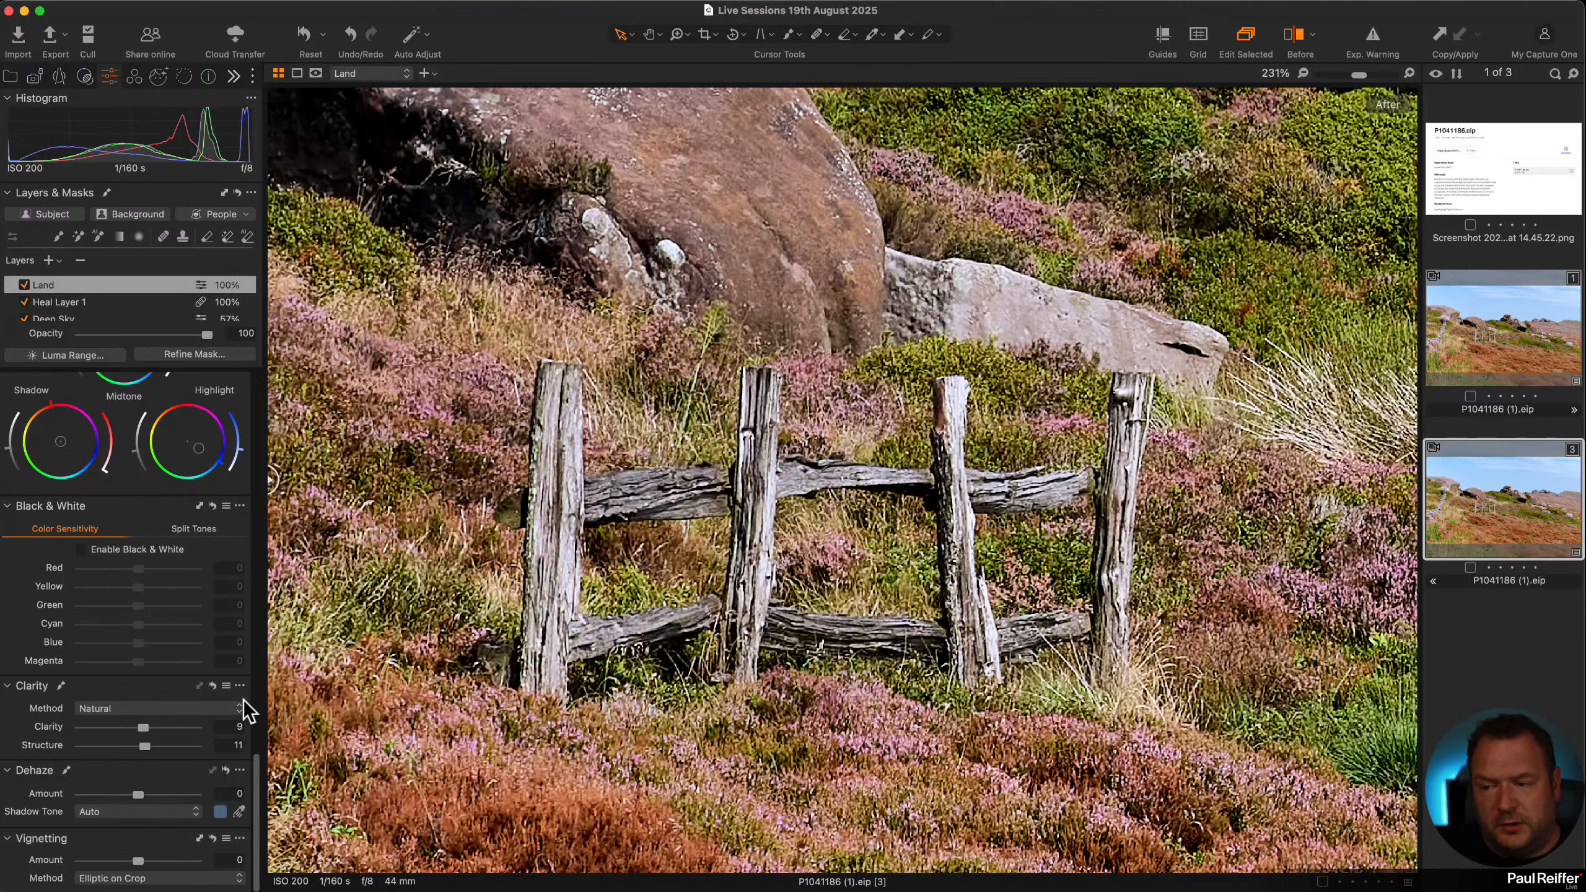
alt+click(213, 687)
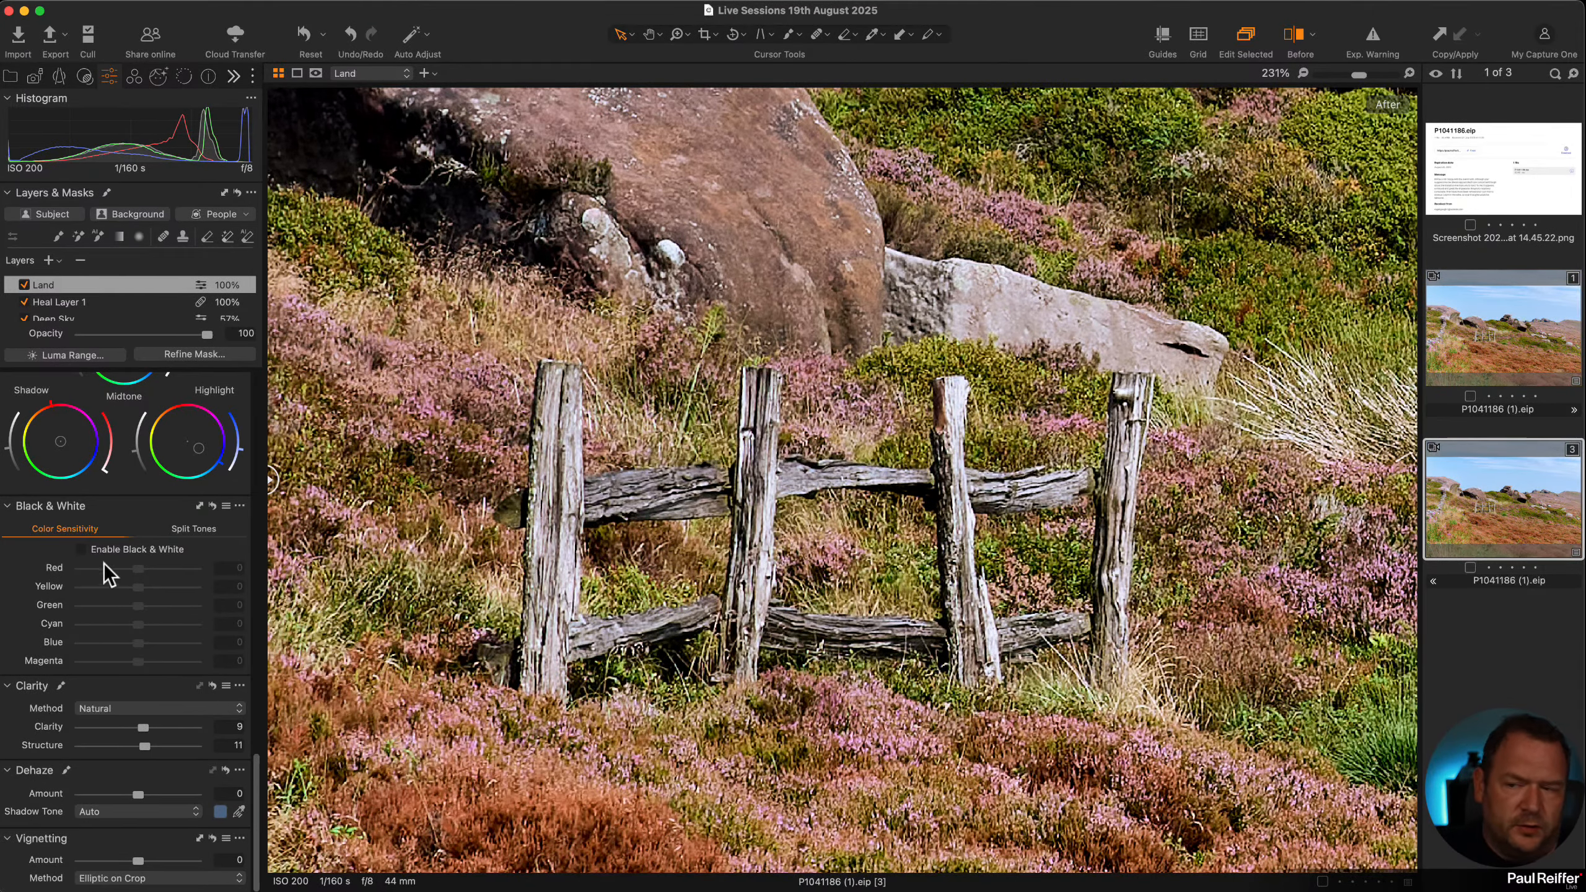
Temporarily preview the fence area without the Land layer's Levels adjustments
scroll(93, 560, up, 1)
scroll(93, 561, up, 10)
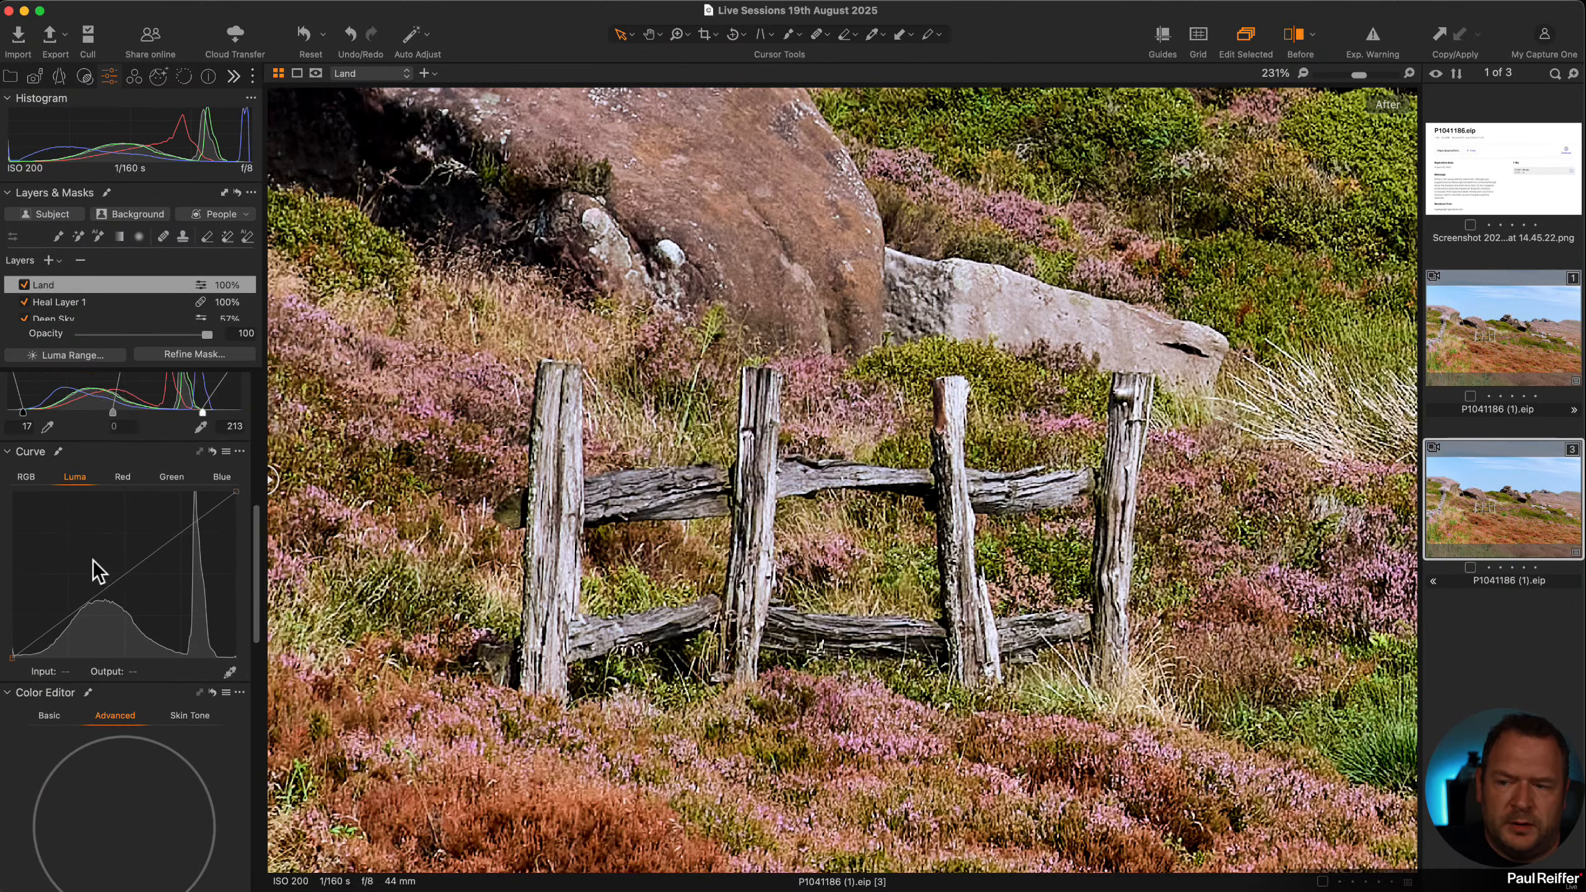
scroll(97, 570, up, 3)
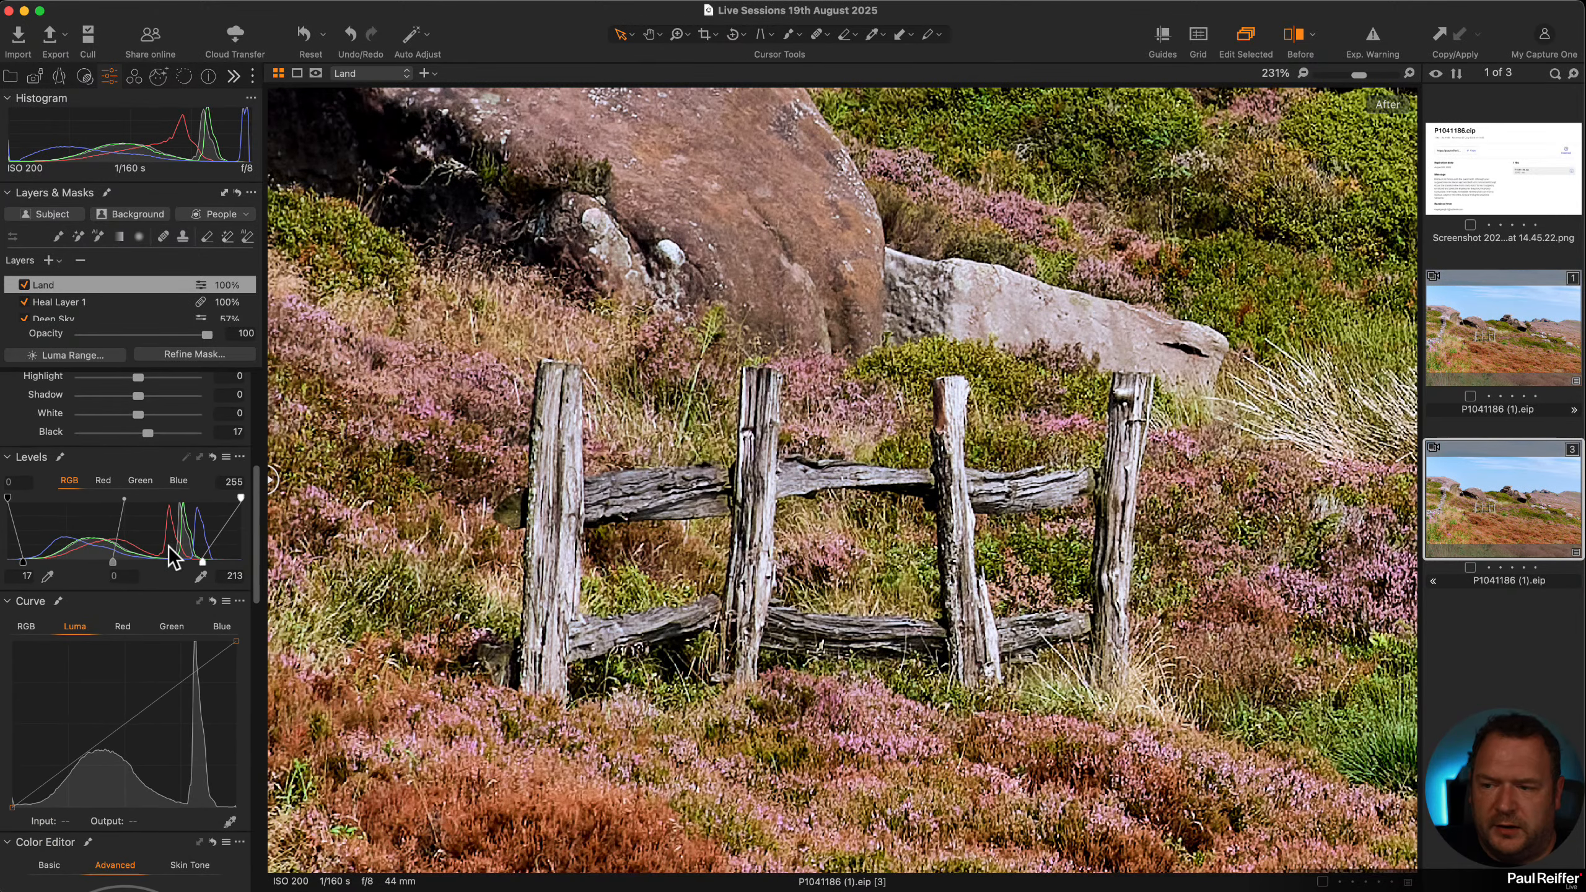
alt+click(213, 456)
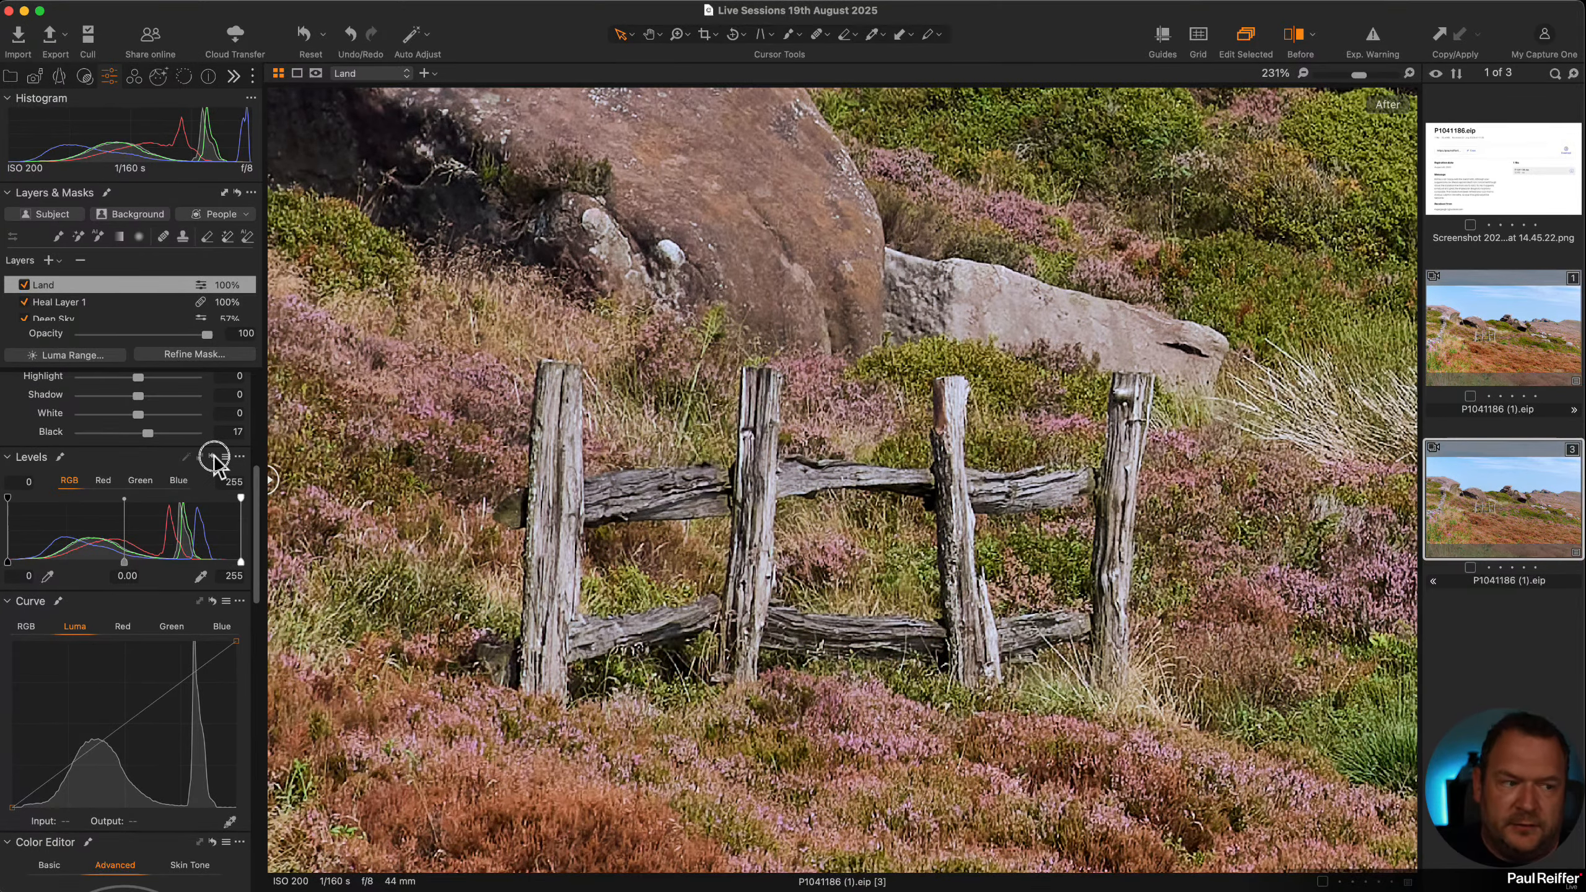
alt+click(214, 457)
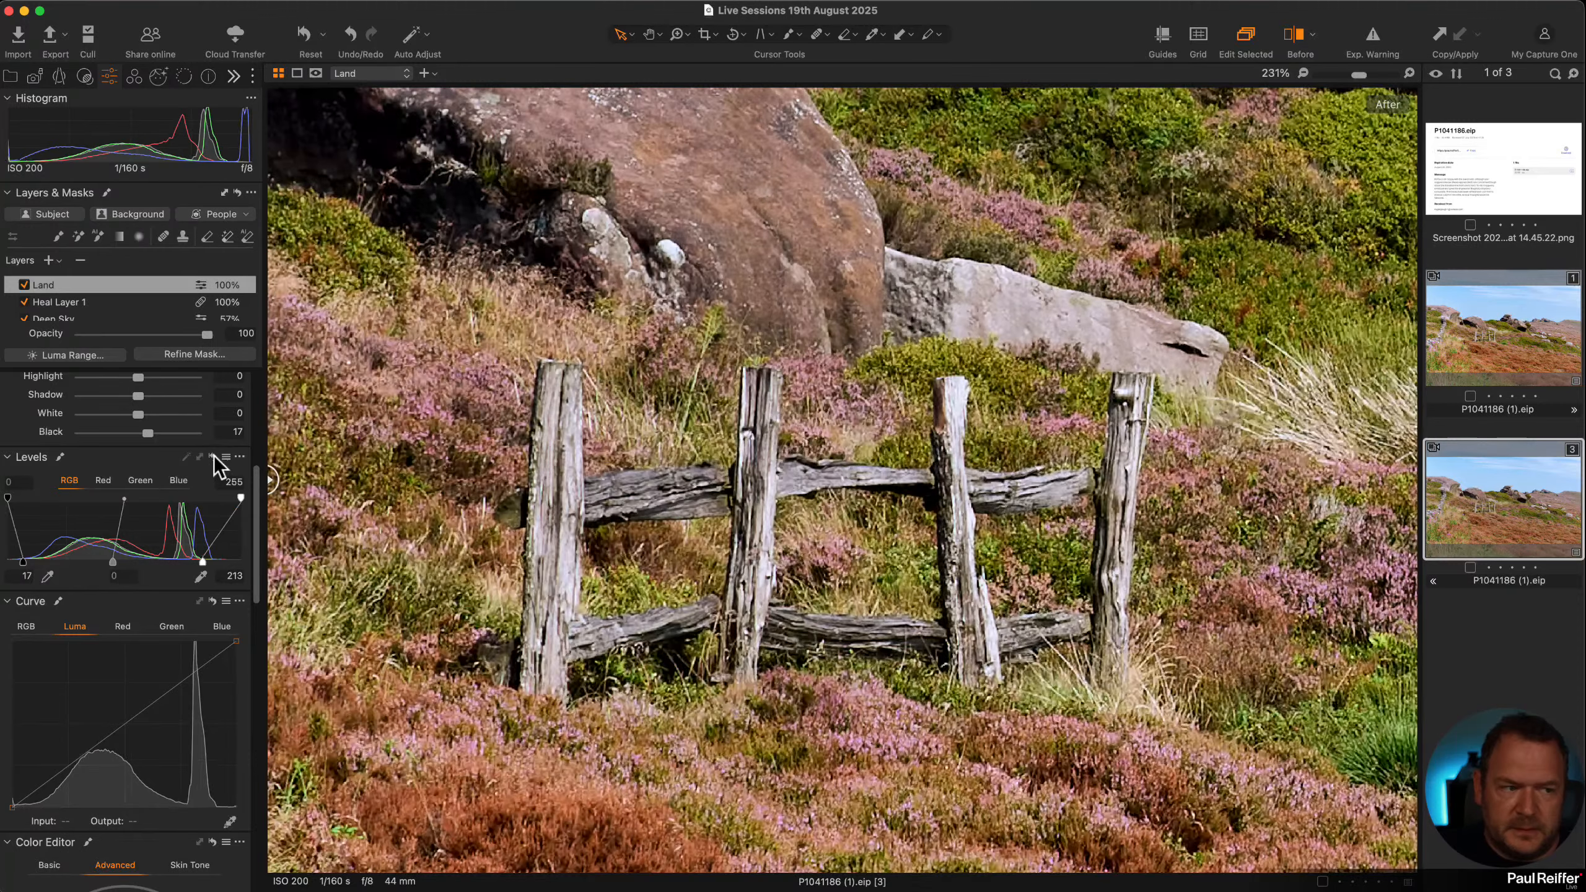
Temporarily preview the Land layer without its Exposure adjustments and without its High Dynamic Range adjustments
scroll(176, 468, up, 6)
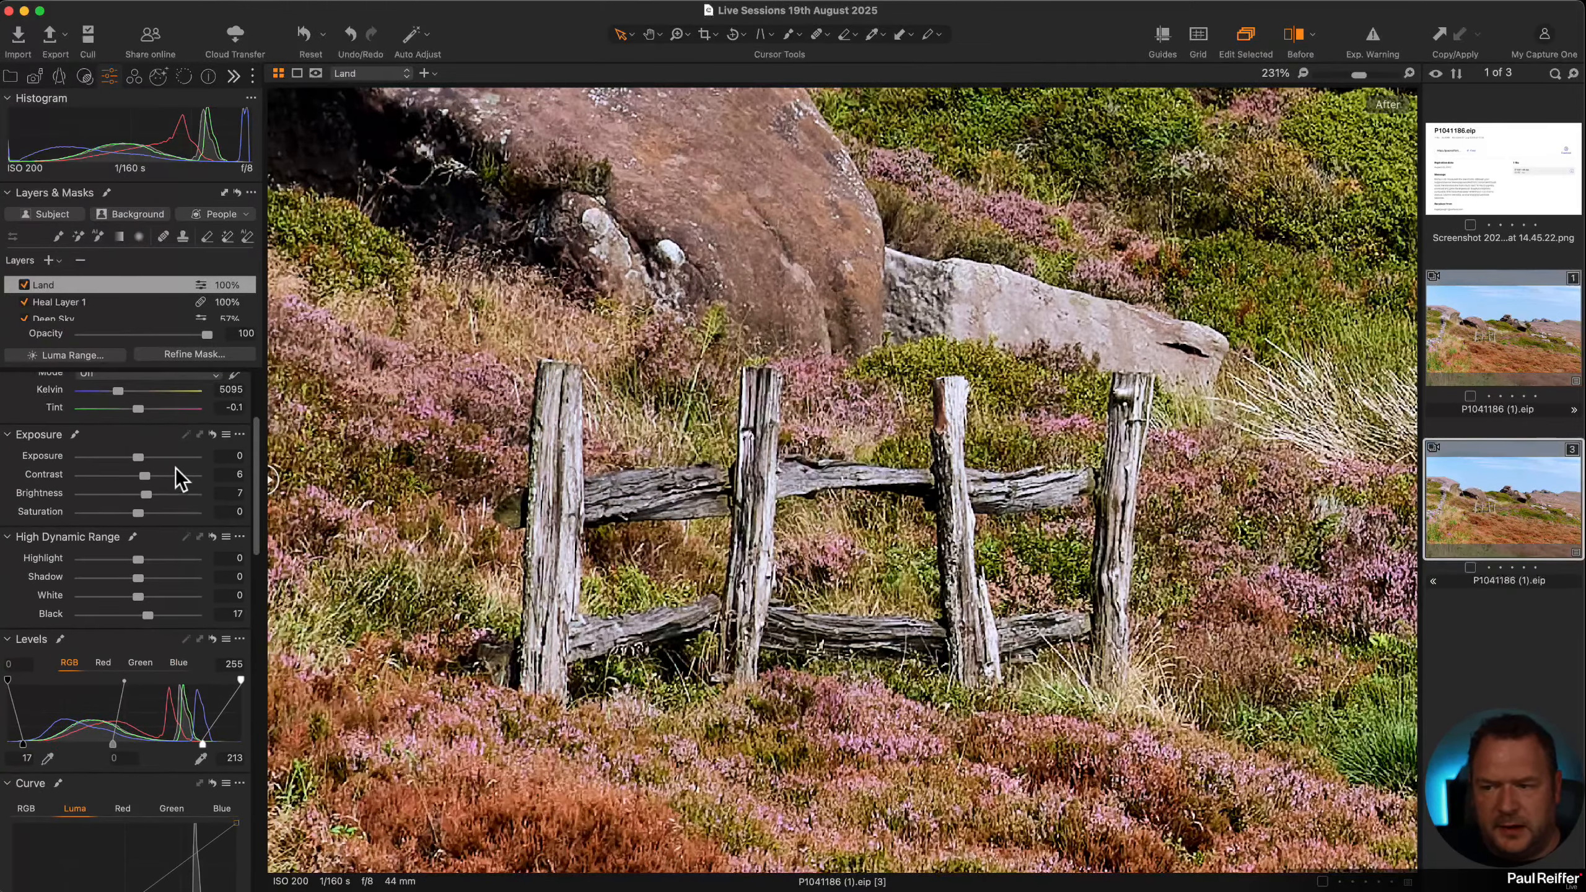
click(211, 436)
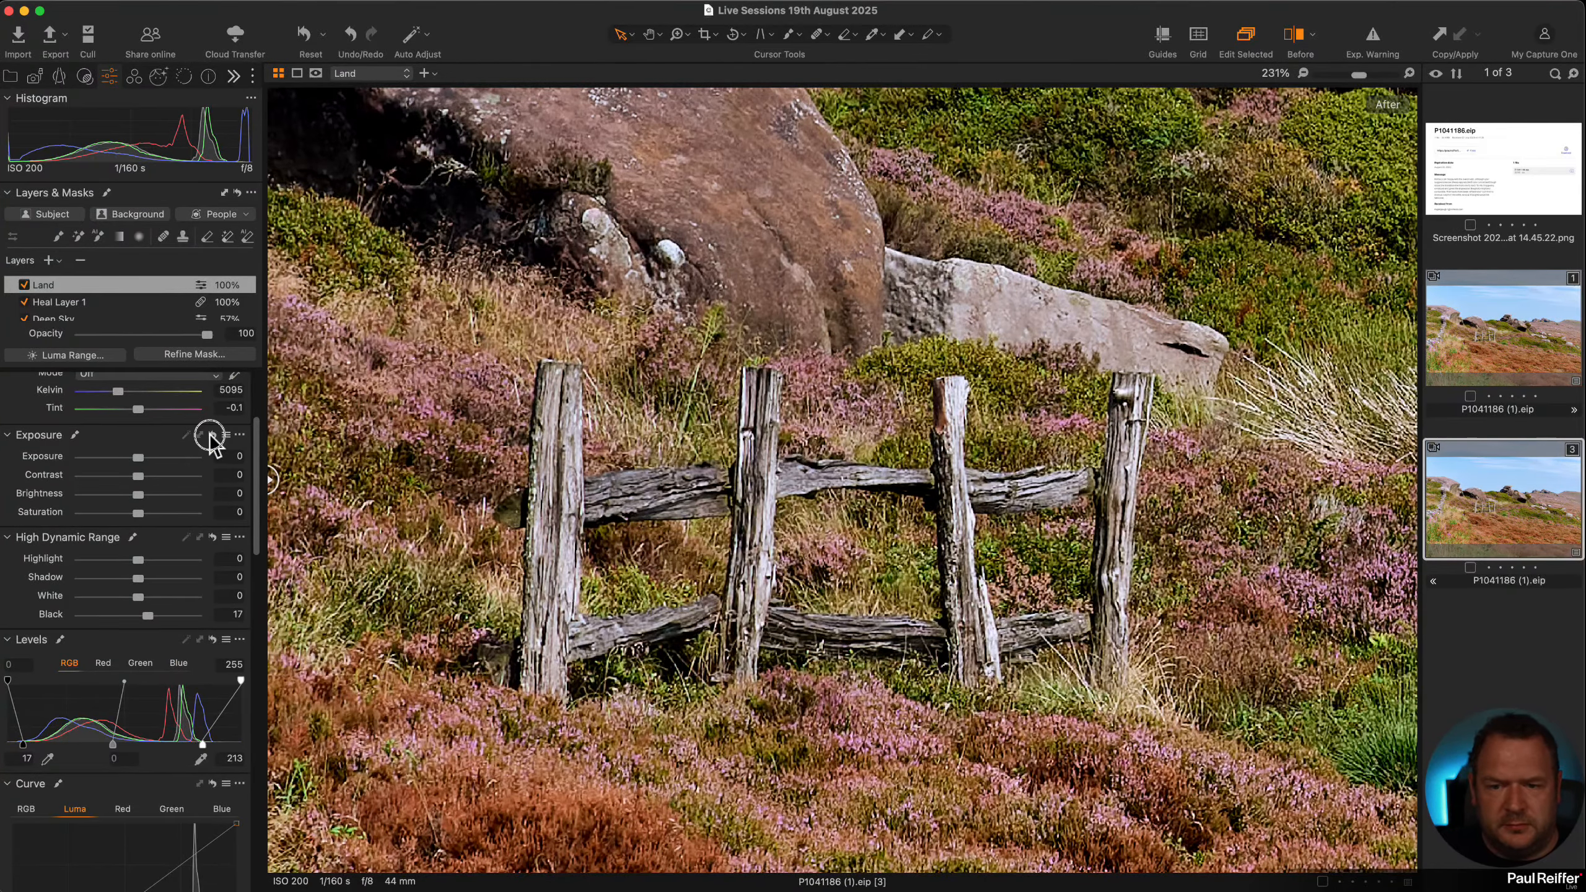
drag(211, 437, 213, 441)
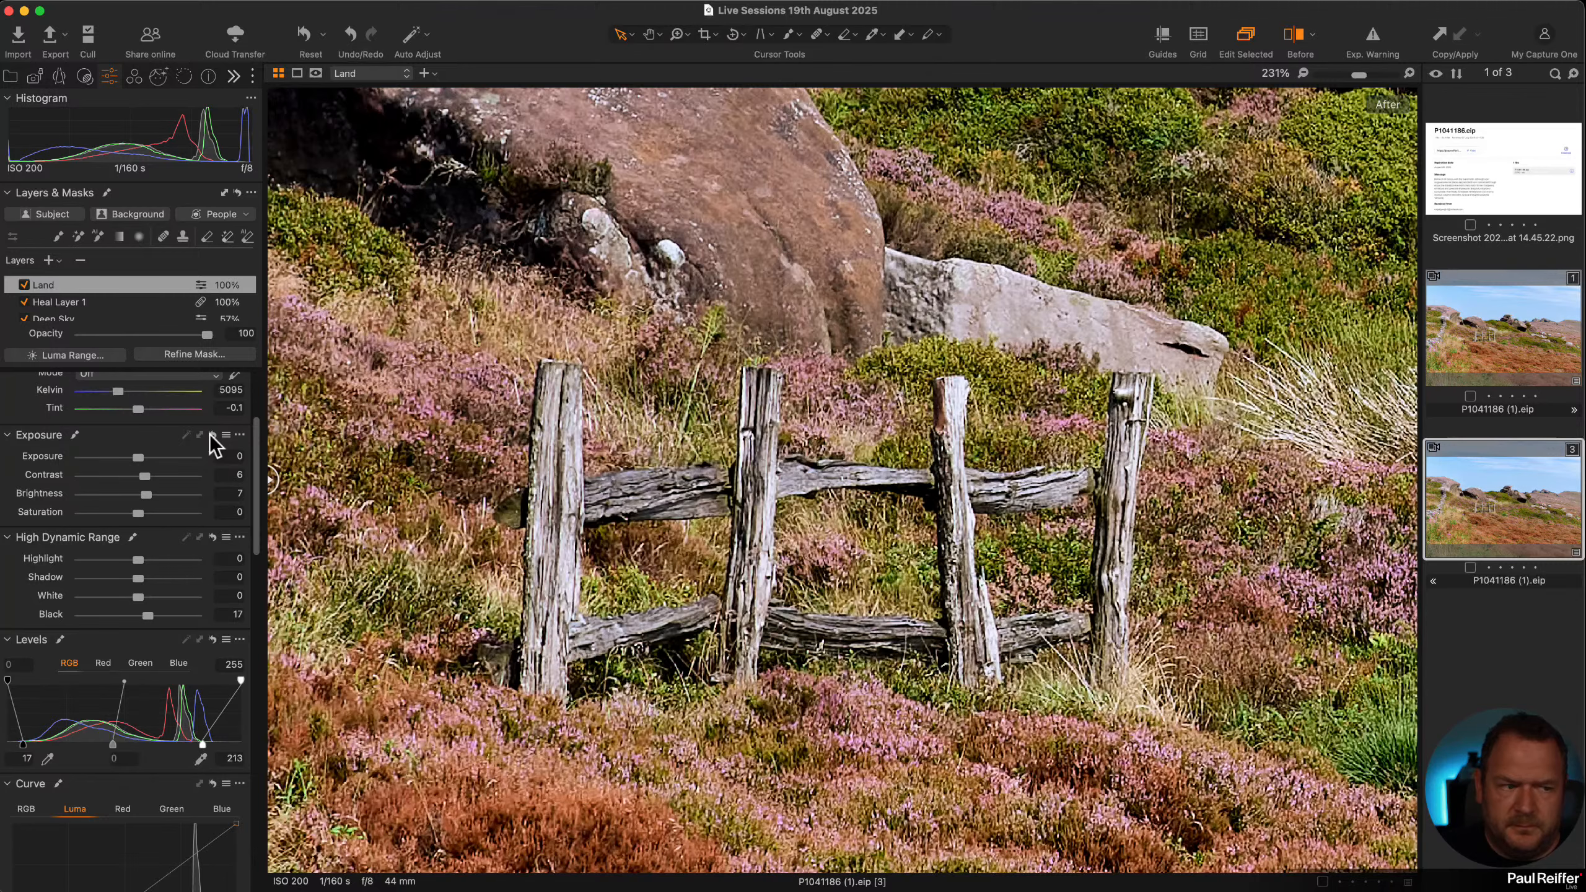
click(213, 537)
drag(212, 542, 213, 539)
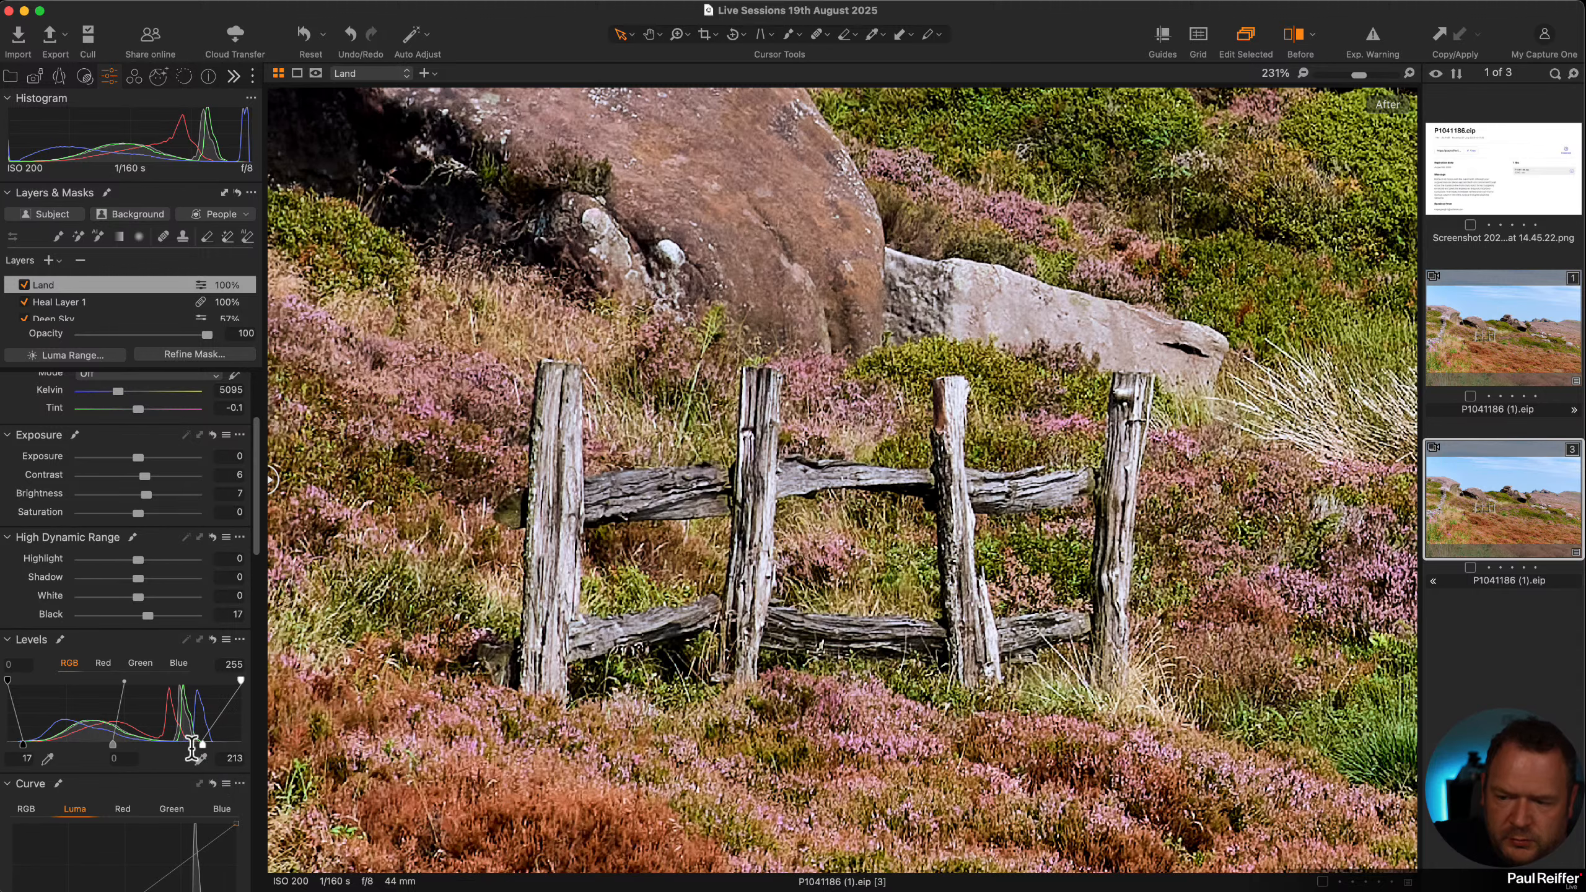
Turn on the exposure warning and examine the clipped shadows around the fence and balanced rocks, including a temporary preview without Levels
double_click(705, 622)
click(1373, 38)
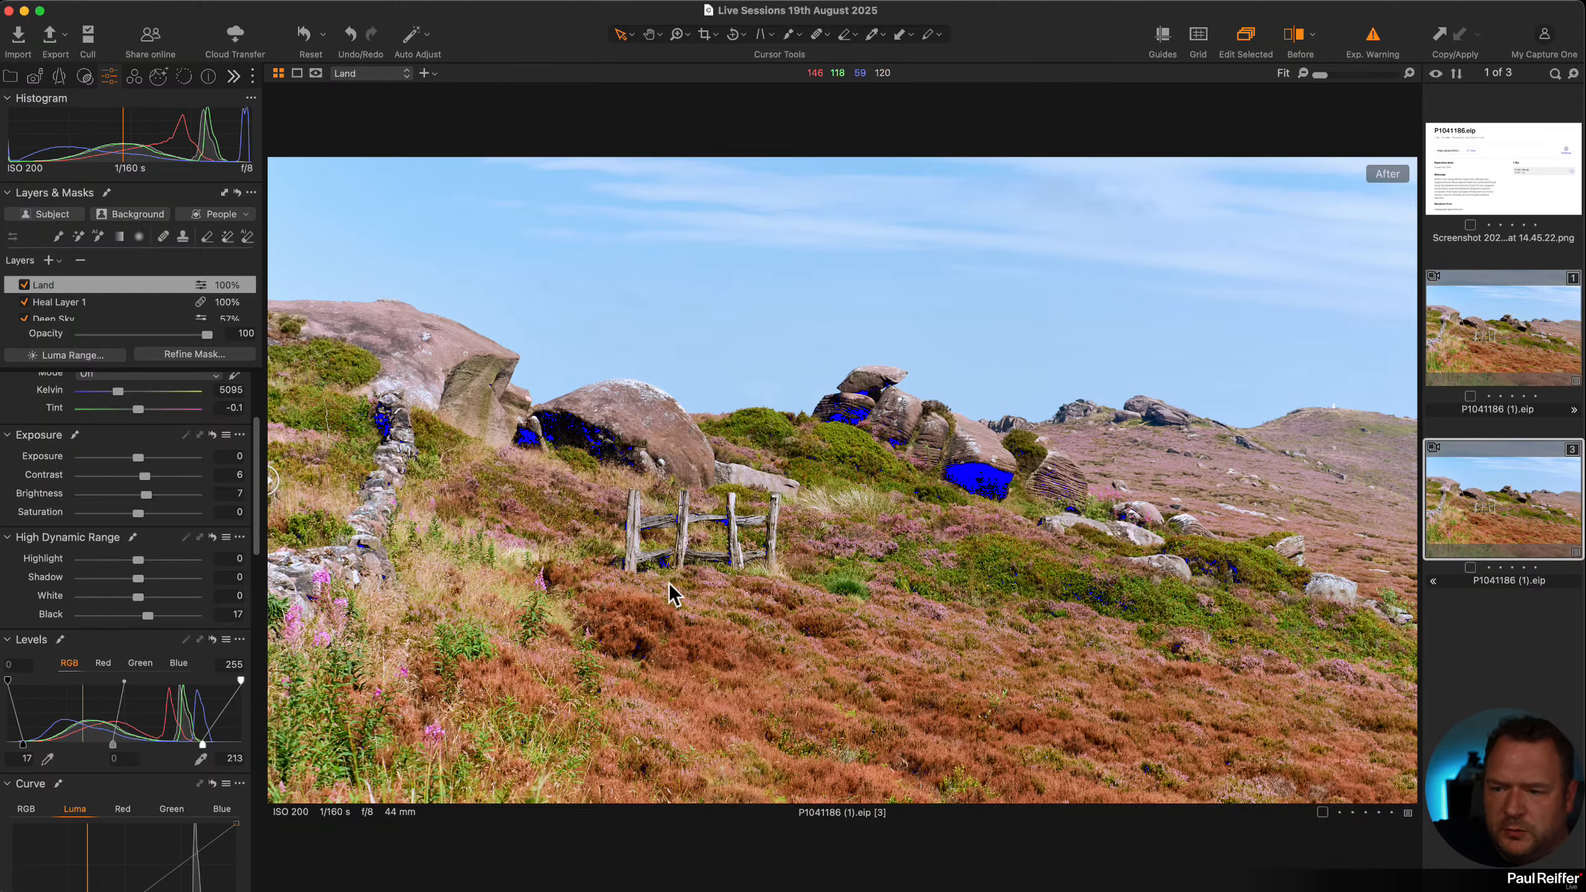
double_click(688, 551)
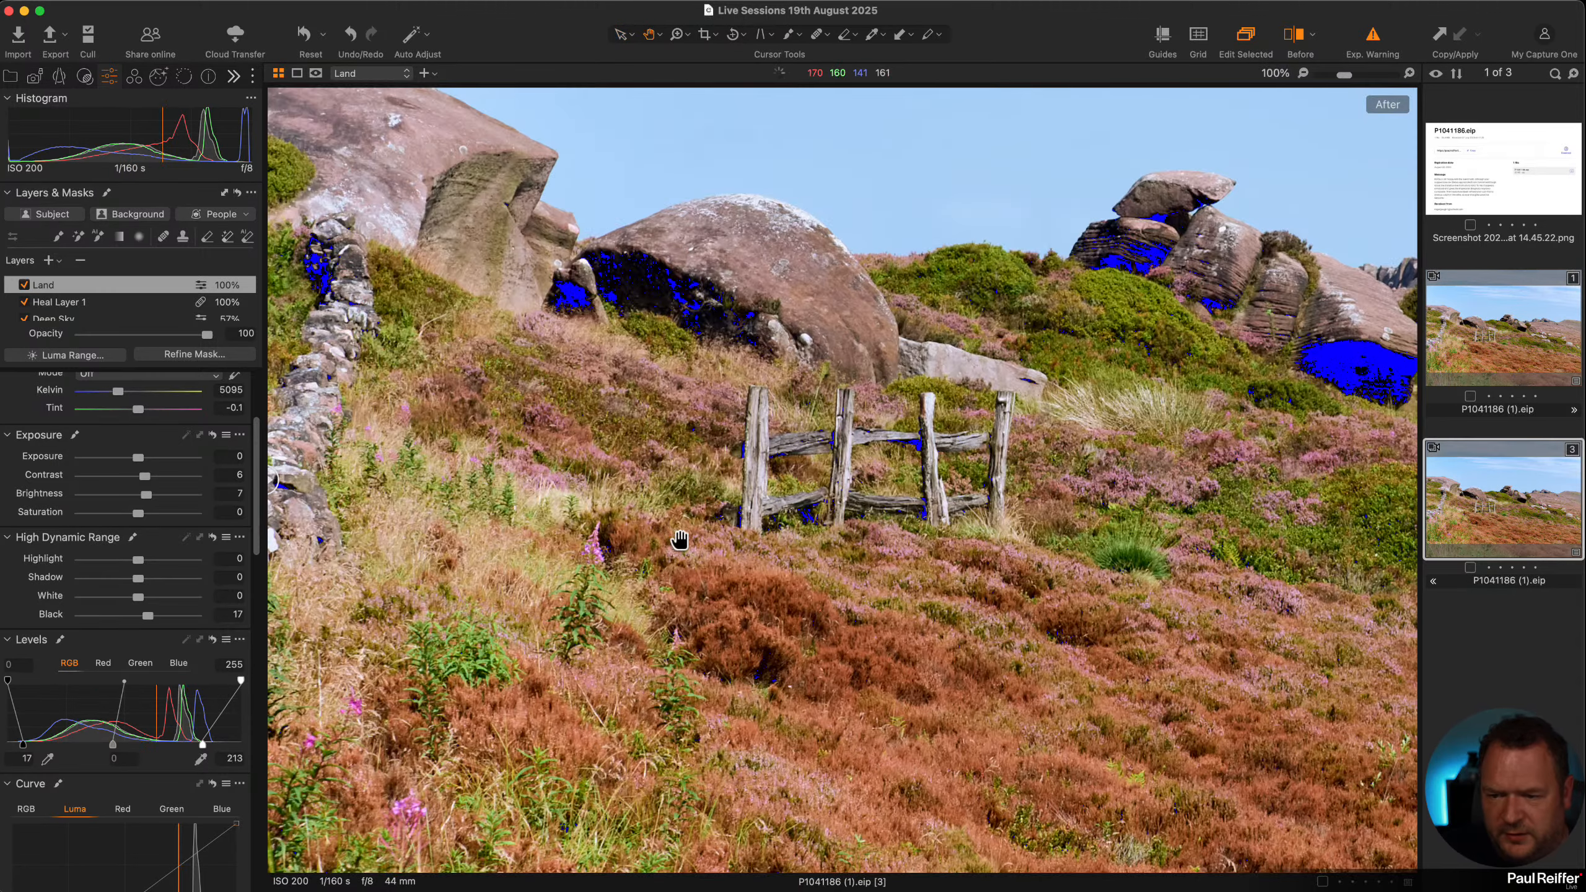
double_click(977, 294)
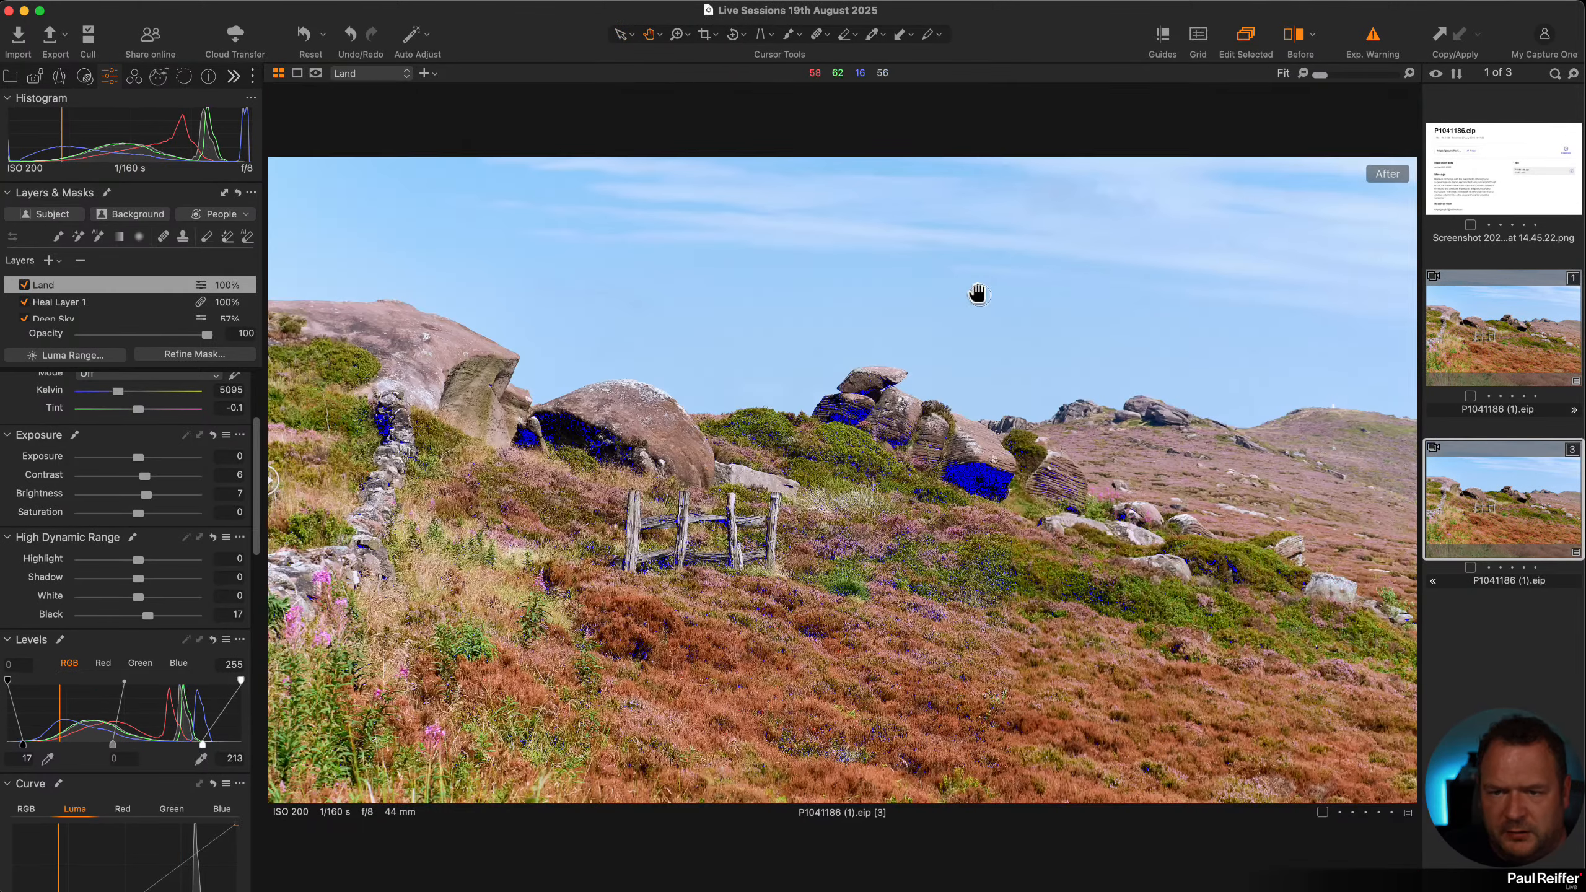
double_click(930, 398)
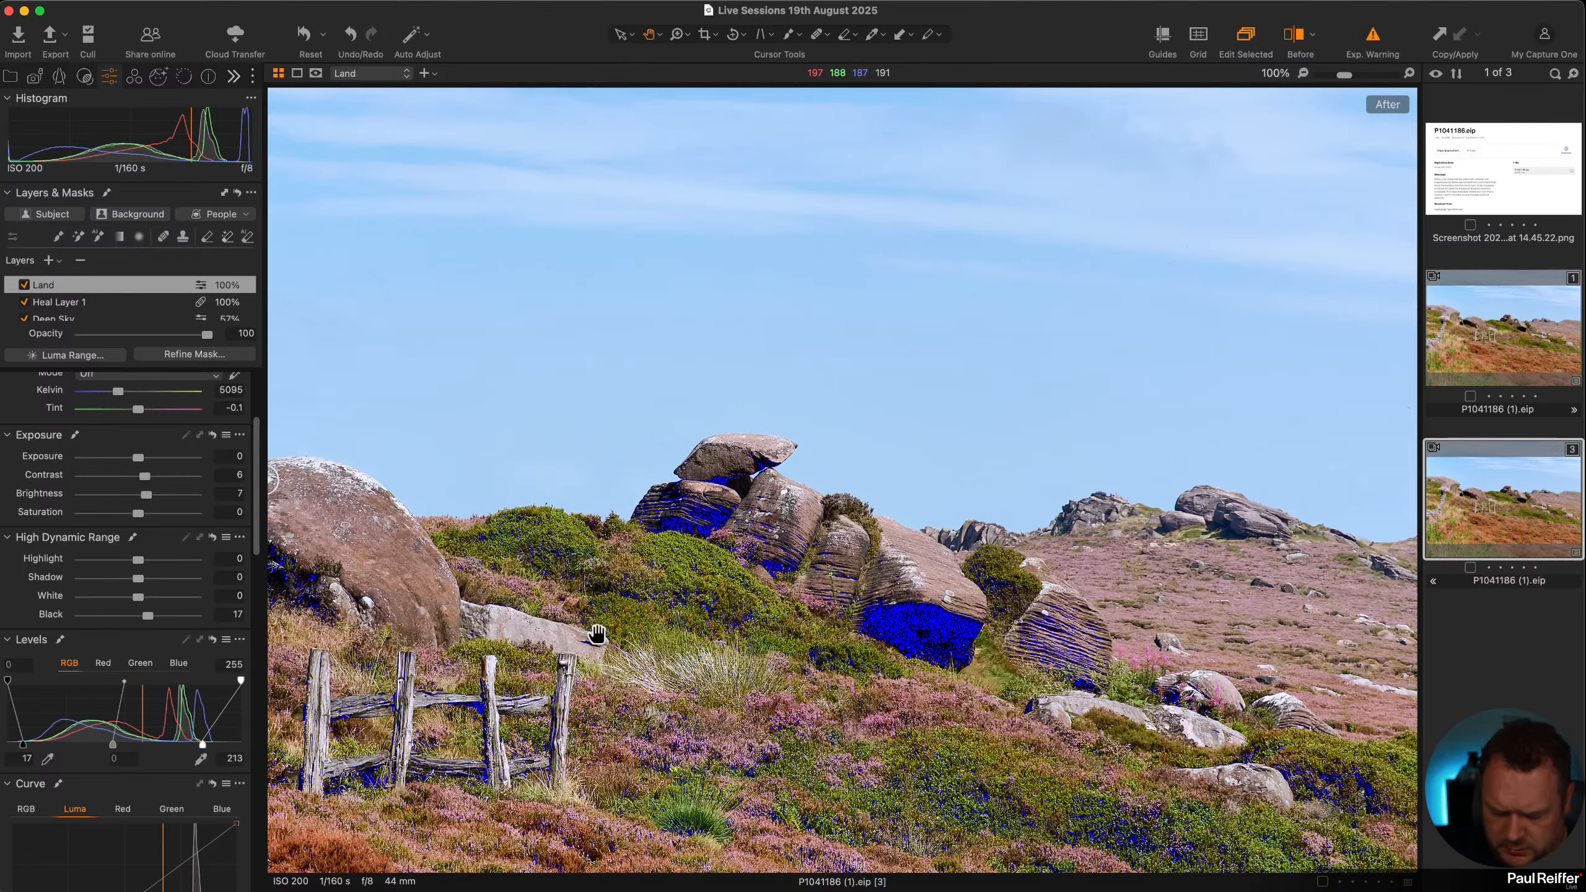
key(v)
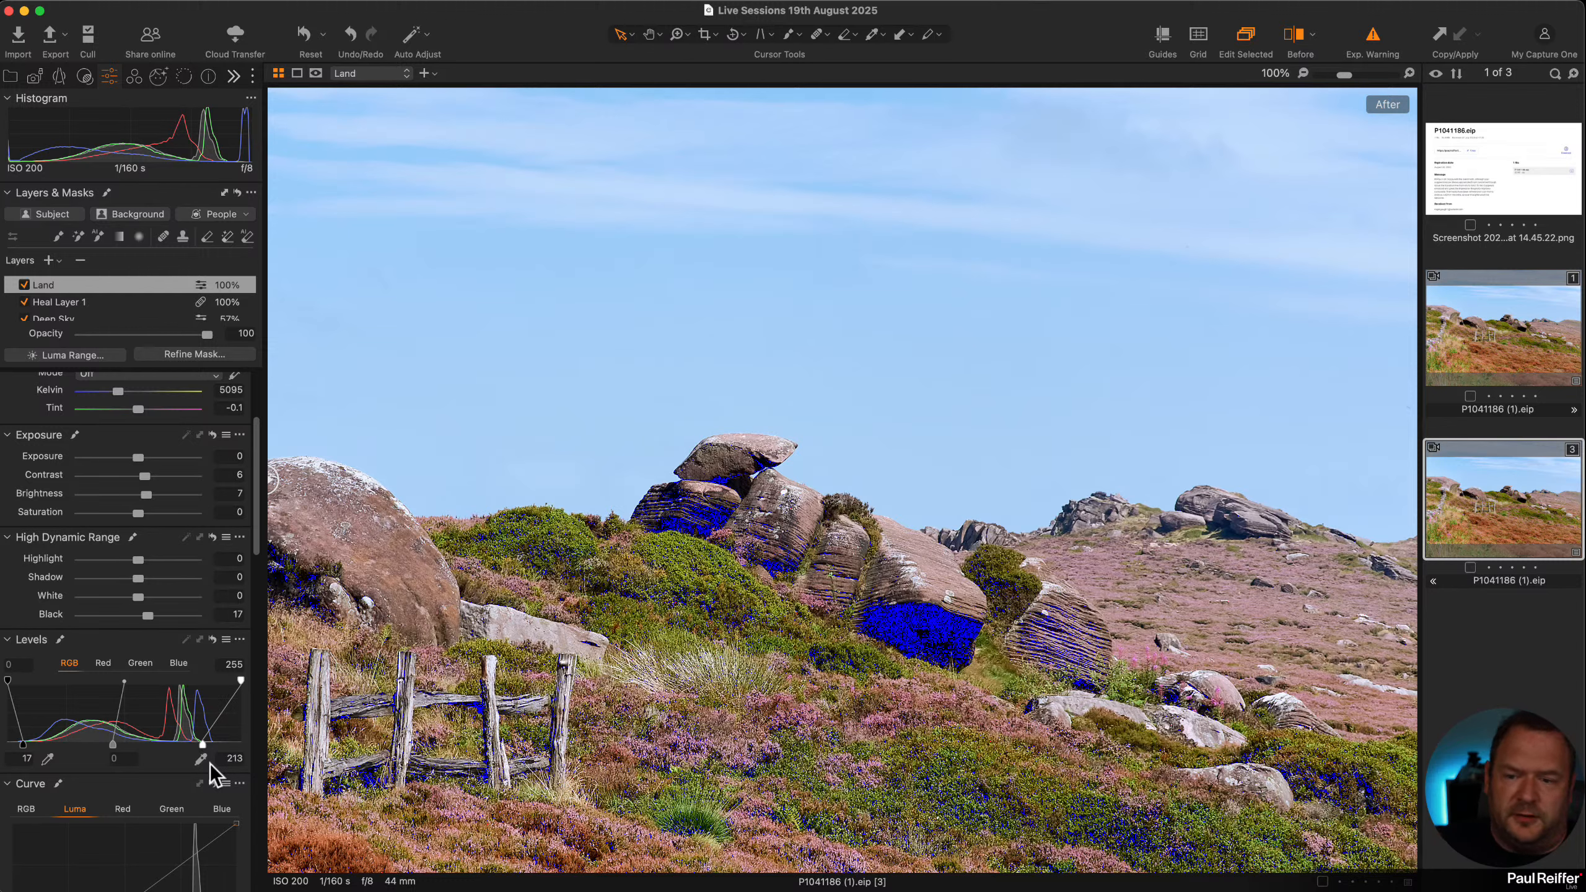
click(212, 640)
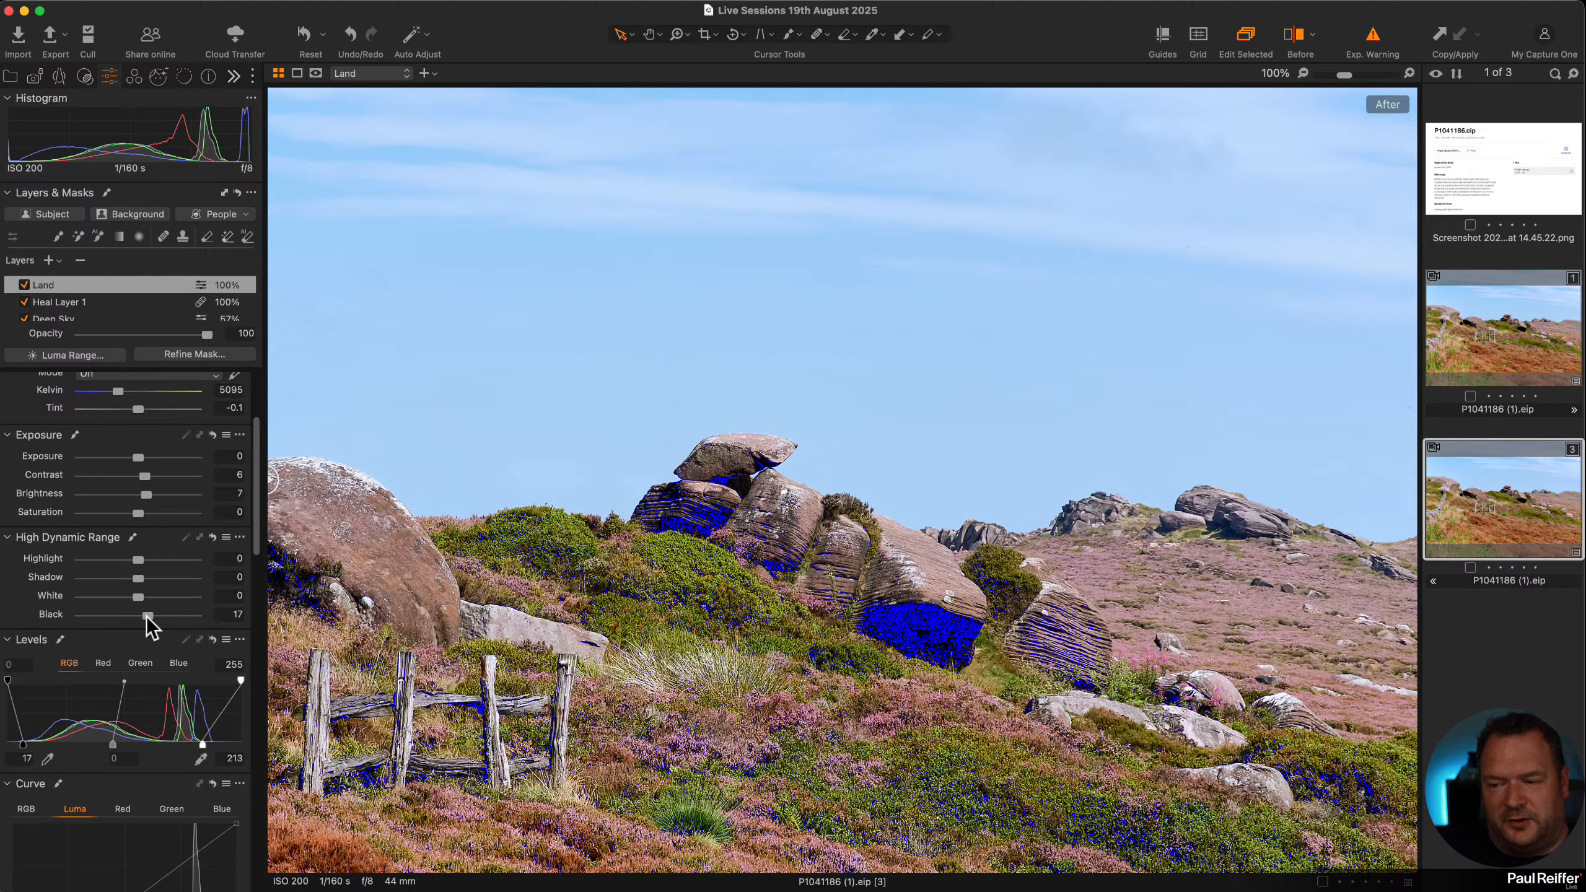
Try a Black value of 91 on the Land layer, inspect the shaded rocks with the exposure warning on and off, and undo the change
drag(147, 618, 189, 618)
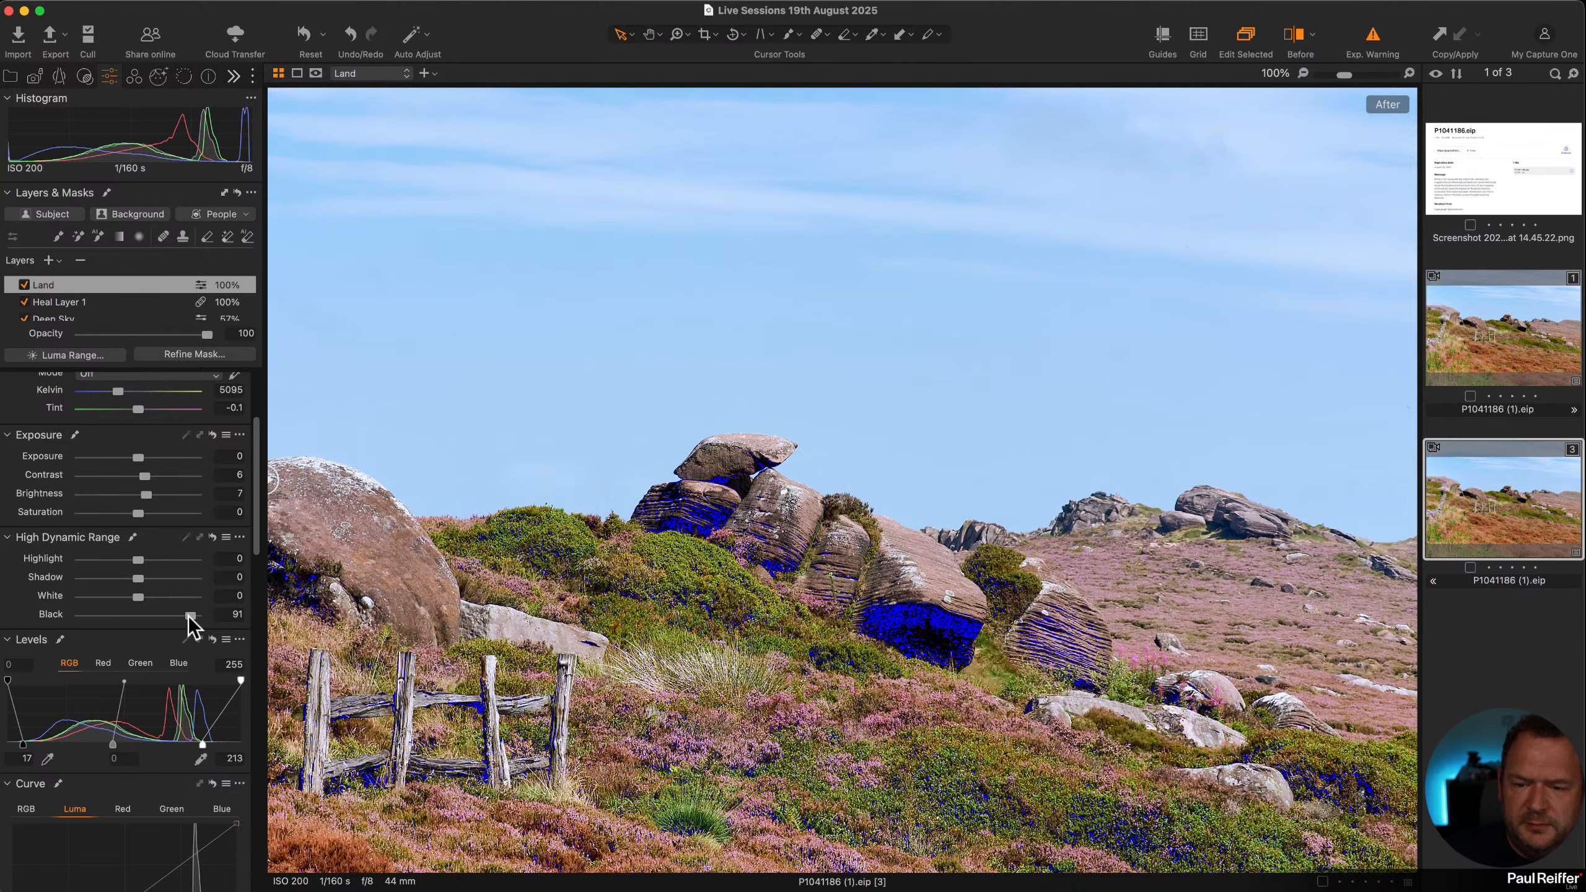
key(h)
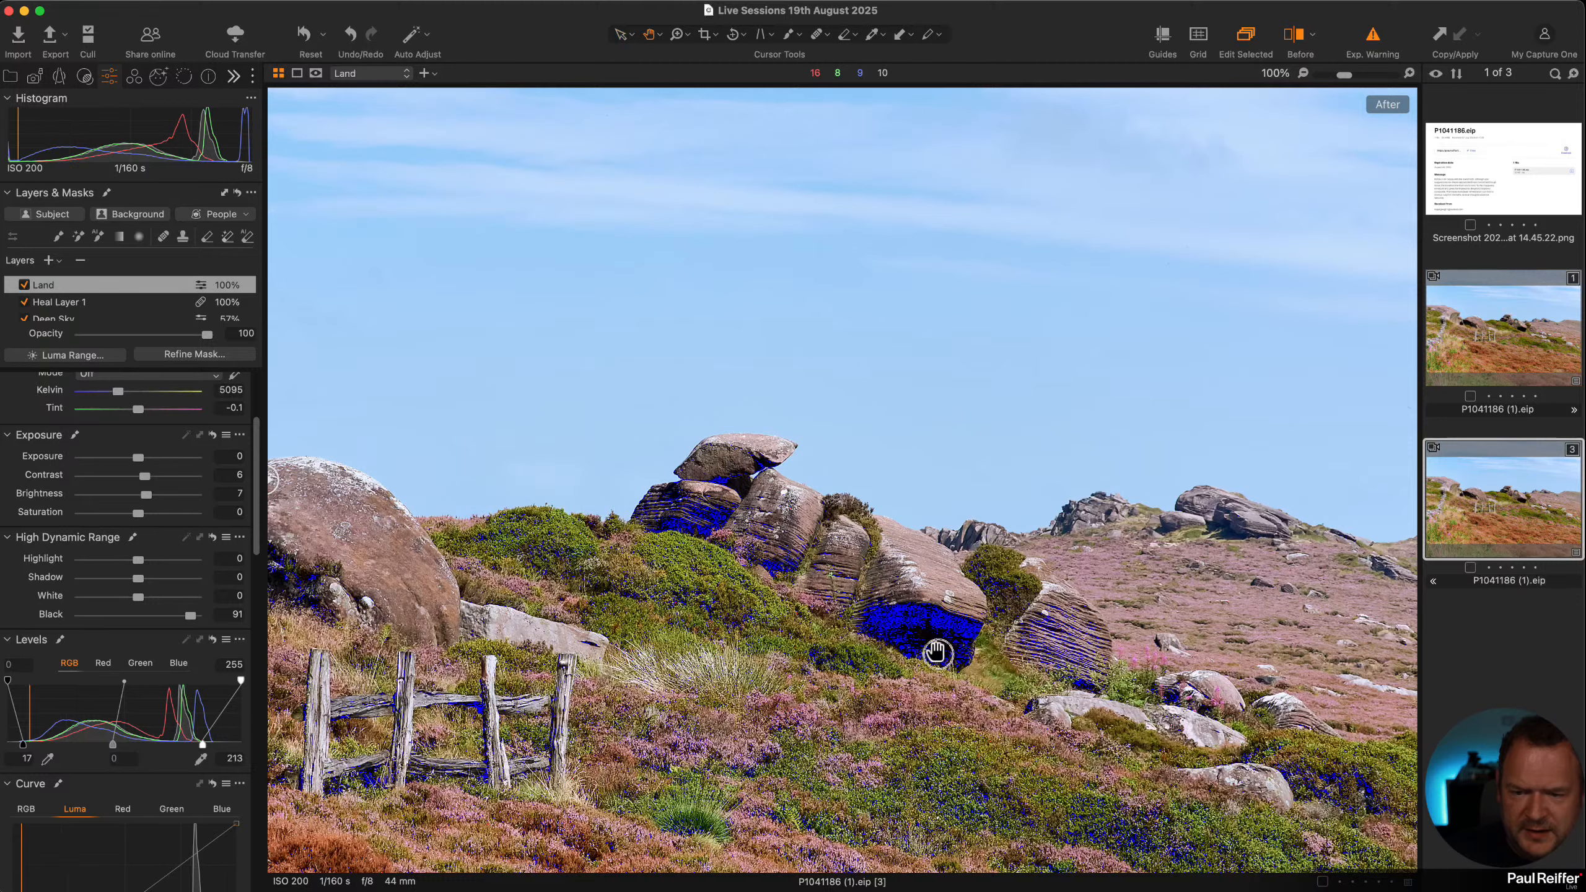
double_click(935, 652)
click(1372, 39)
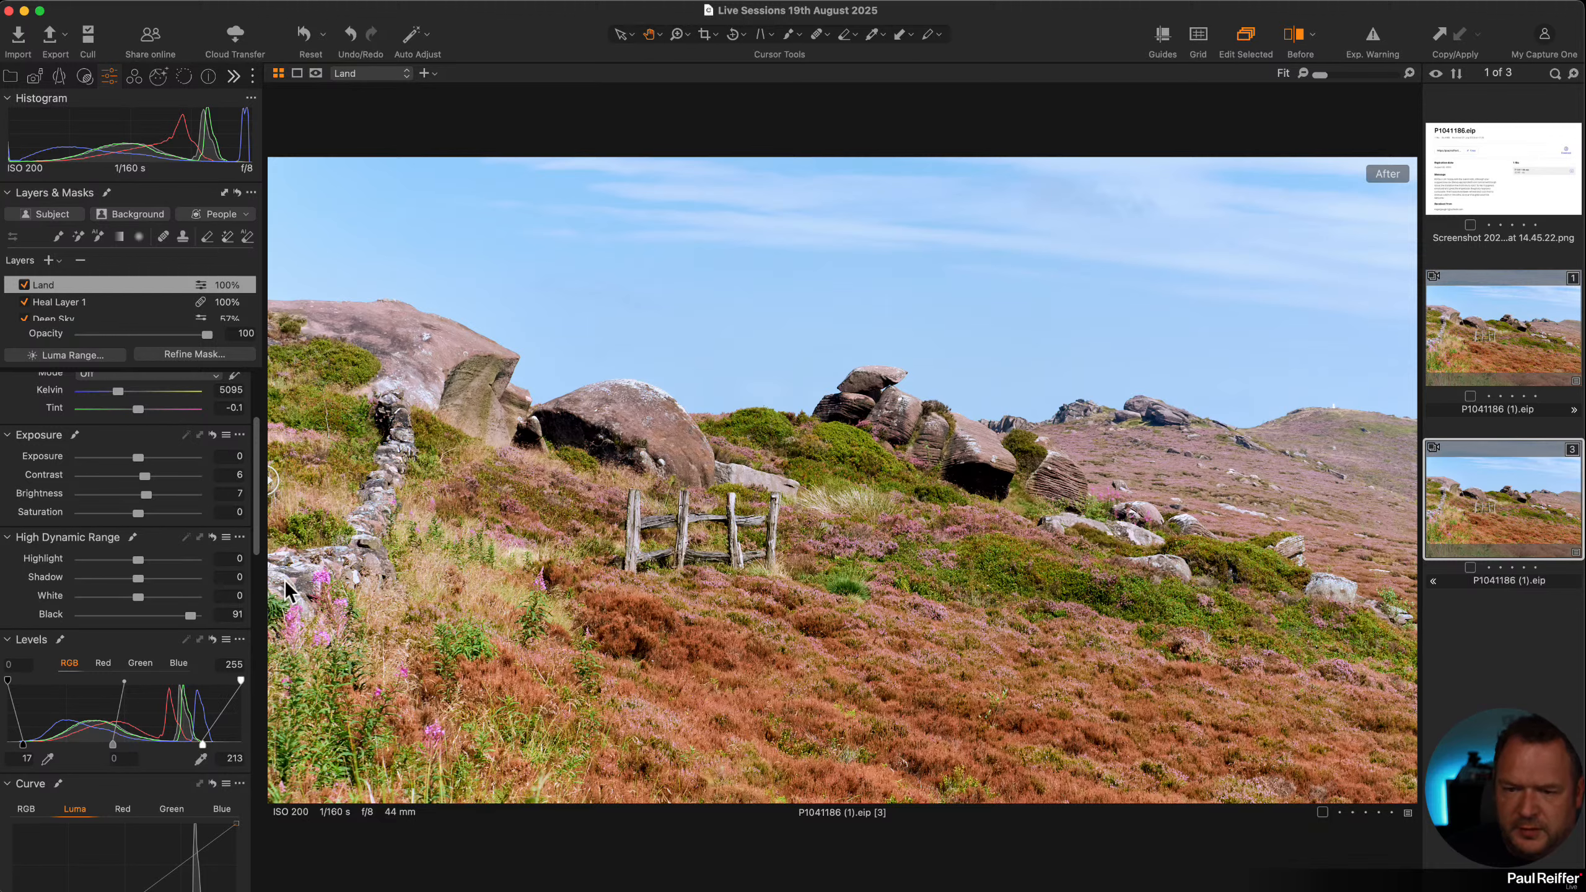
key(super+z)
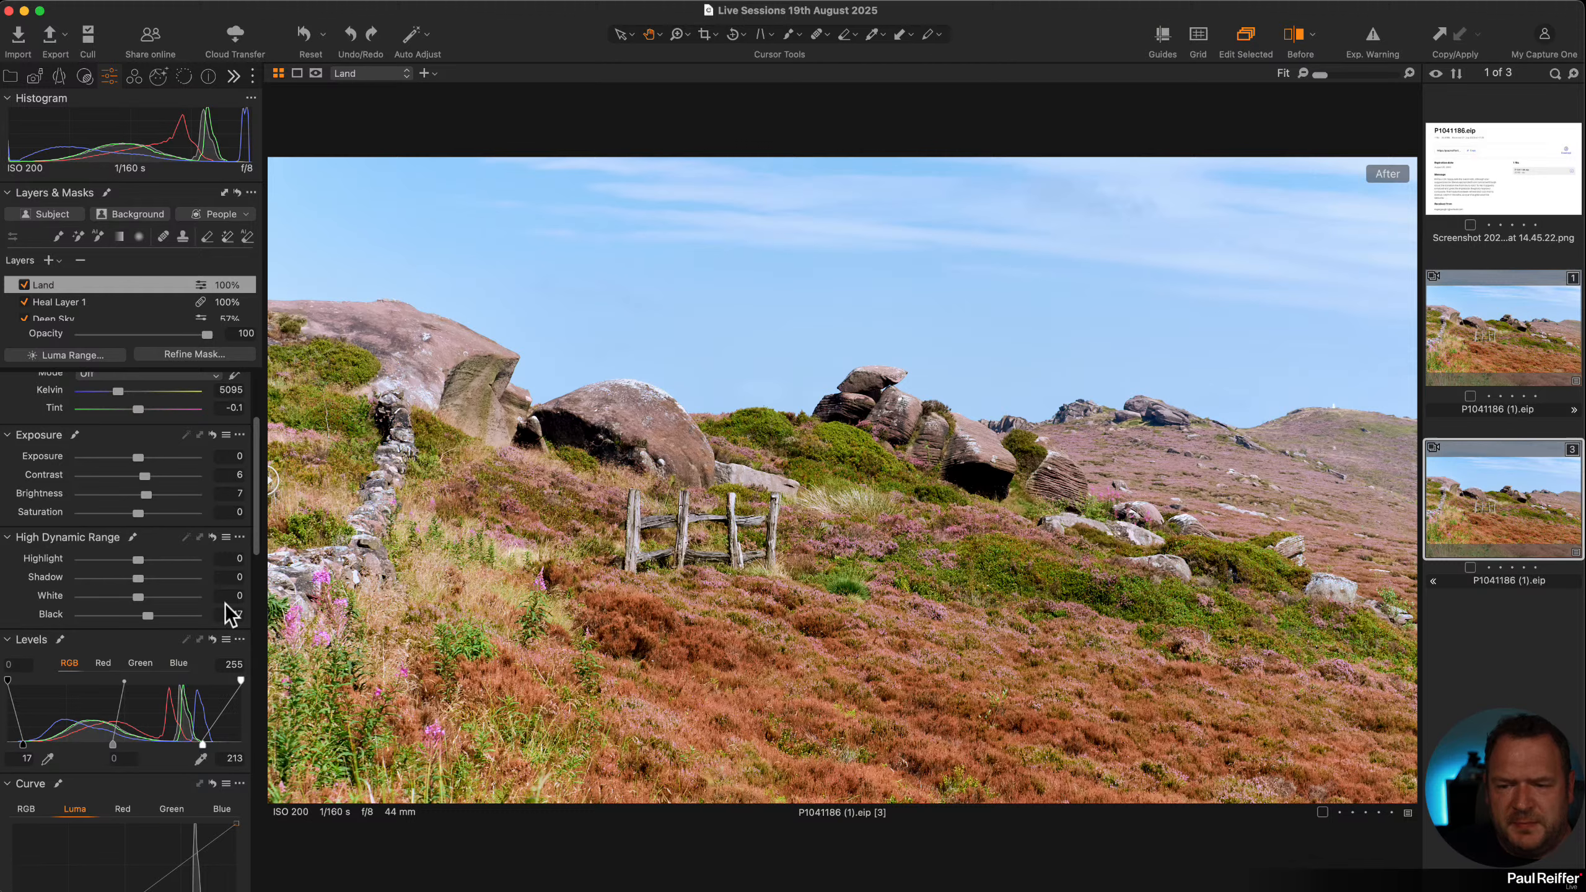
Compare the Land layer without Levels, reset its Contrast to 0 and set Black to 13
alt+click(213, 640)
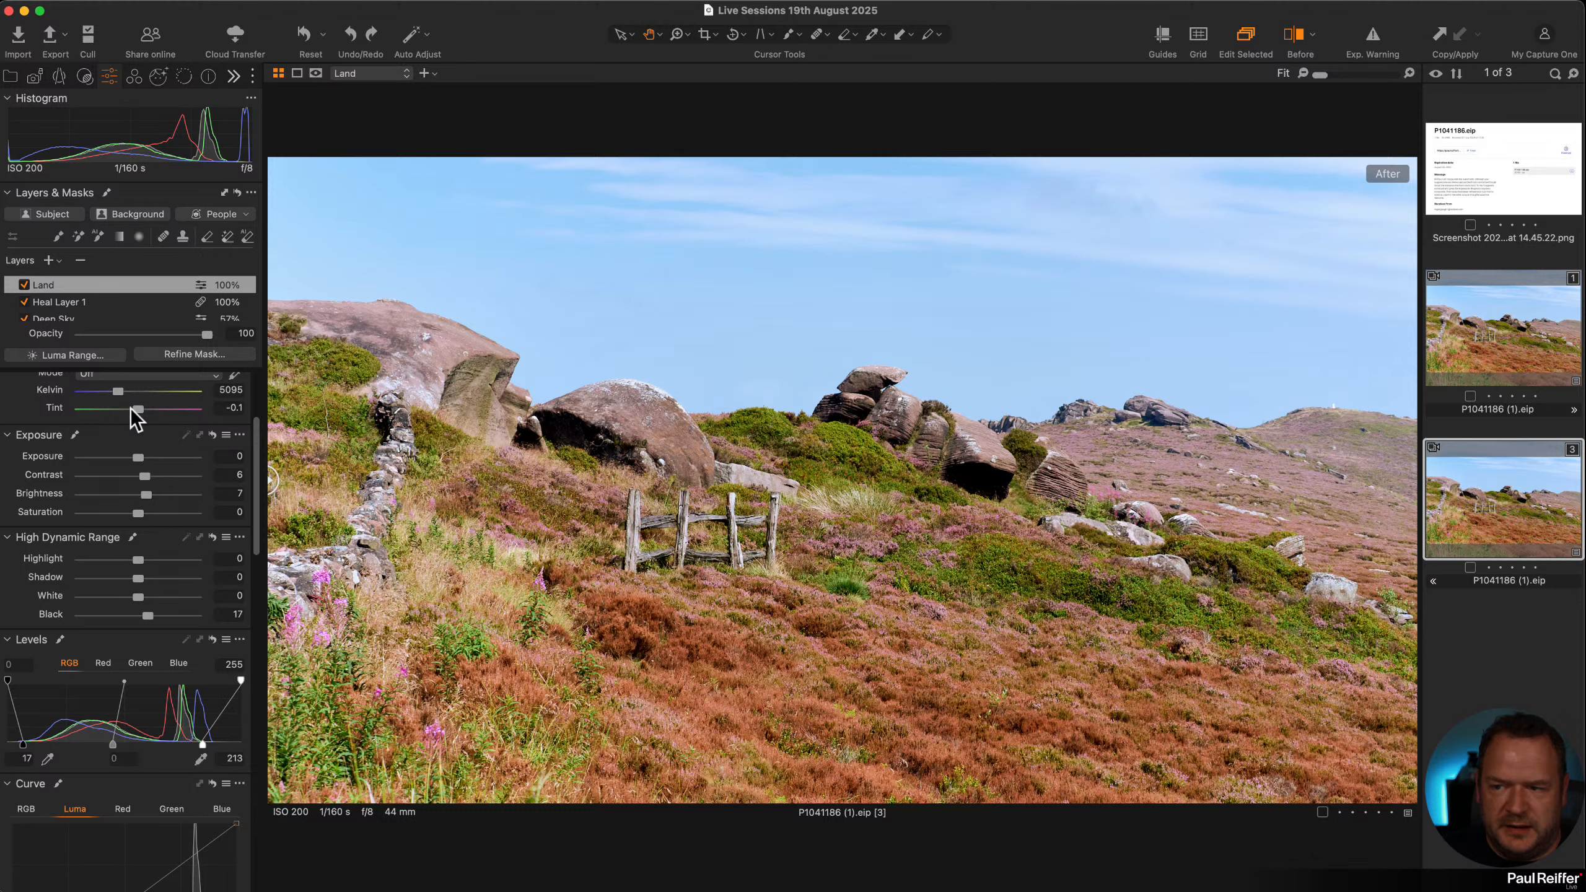
double_click(144, 476)
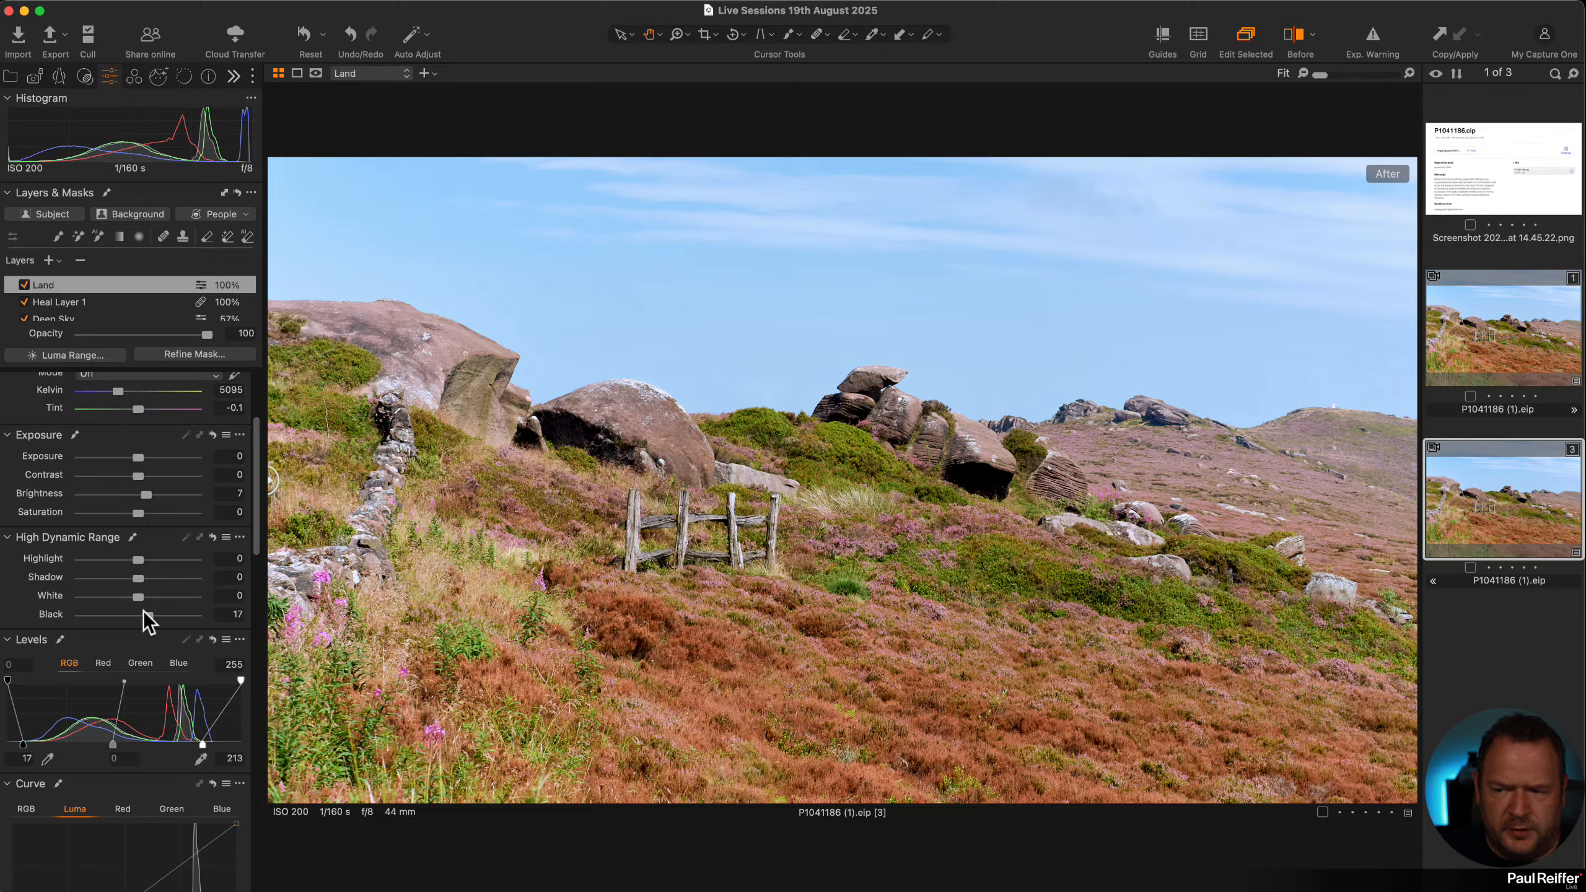
drag(148, 616, 145, 616)
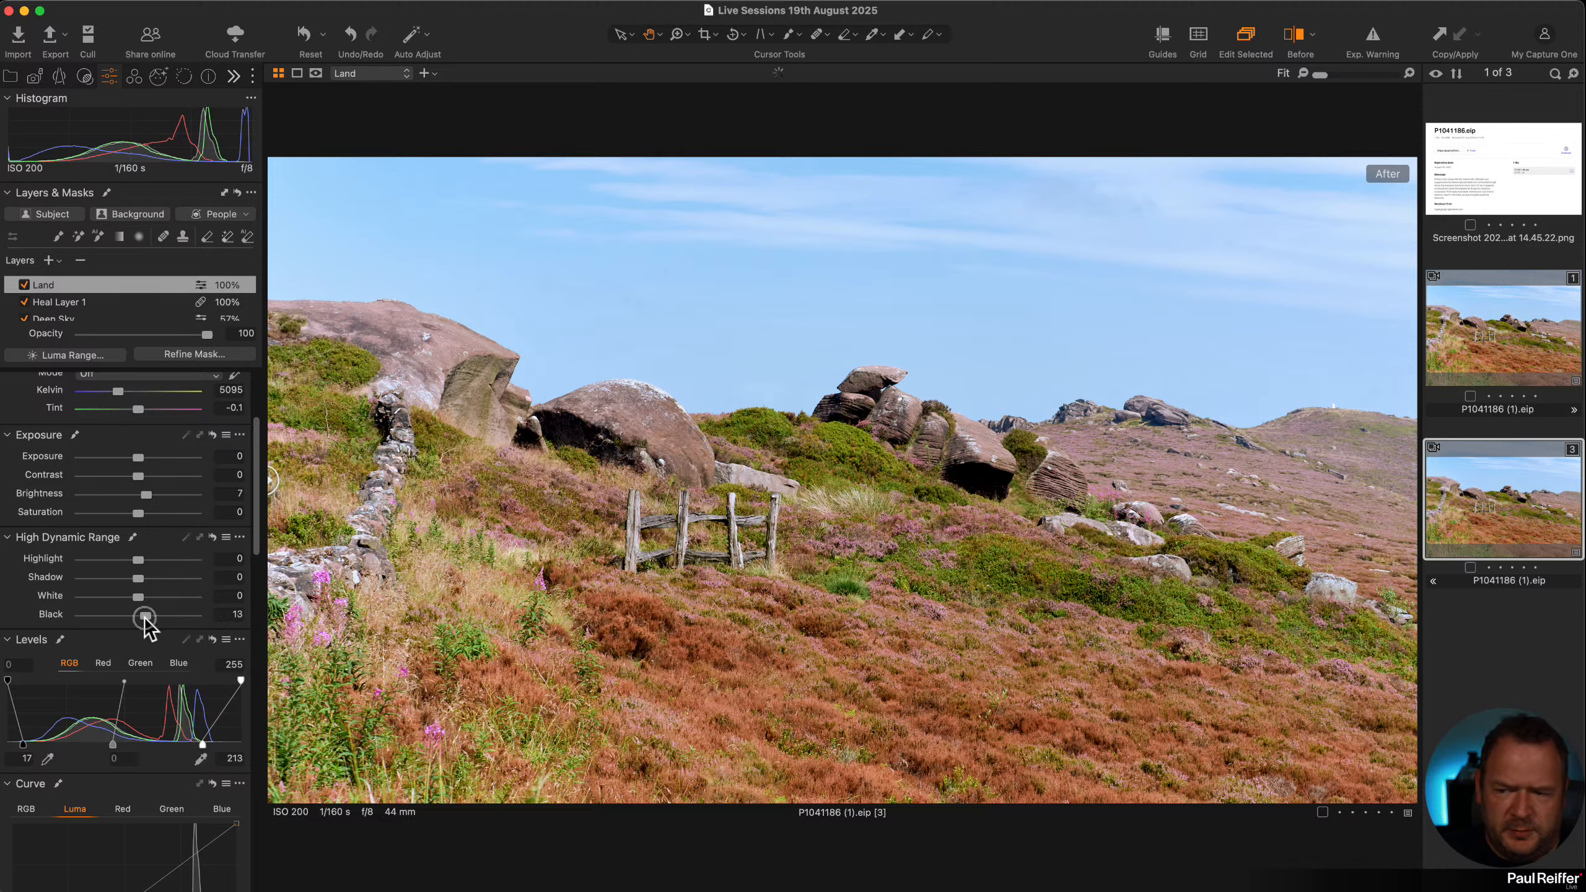
On the Land layer, set the Levels shadow point and Brightness to 0, Contrast to 3 and Saturation to 6, and compare with the first variant
drag(23, 742, 7, 743)
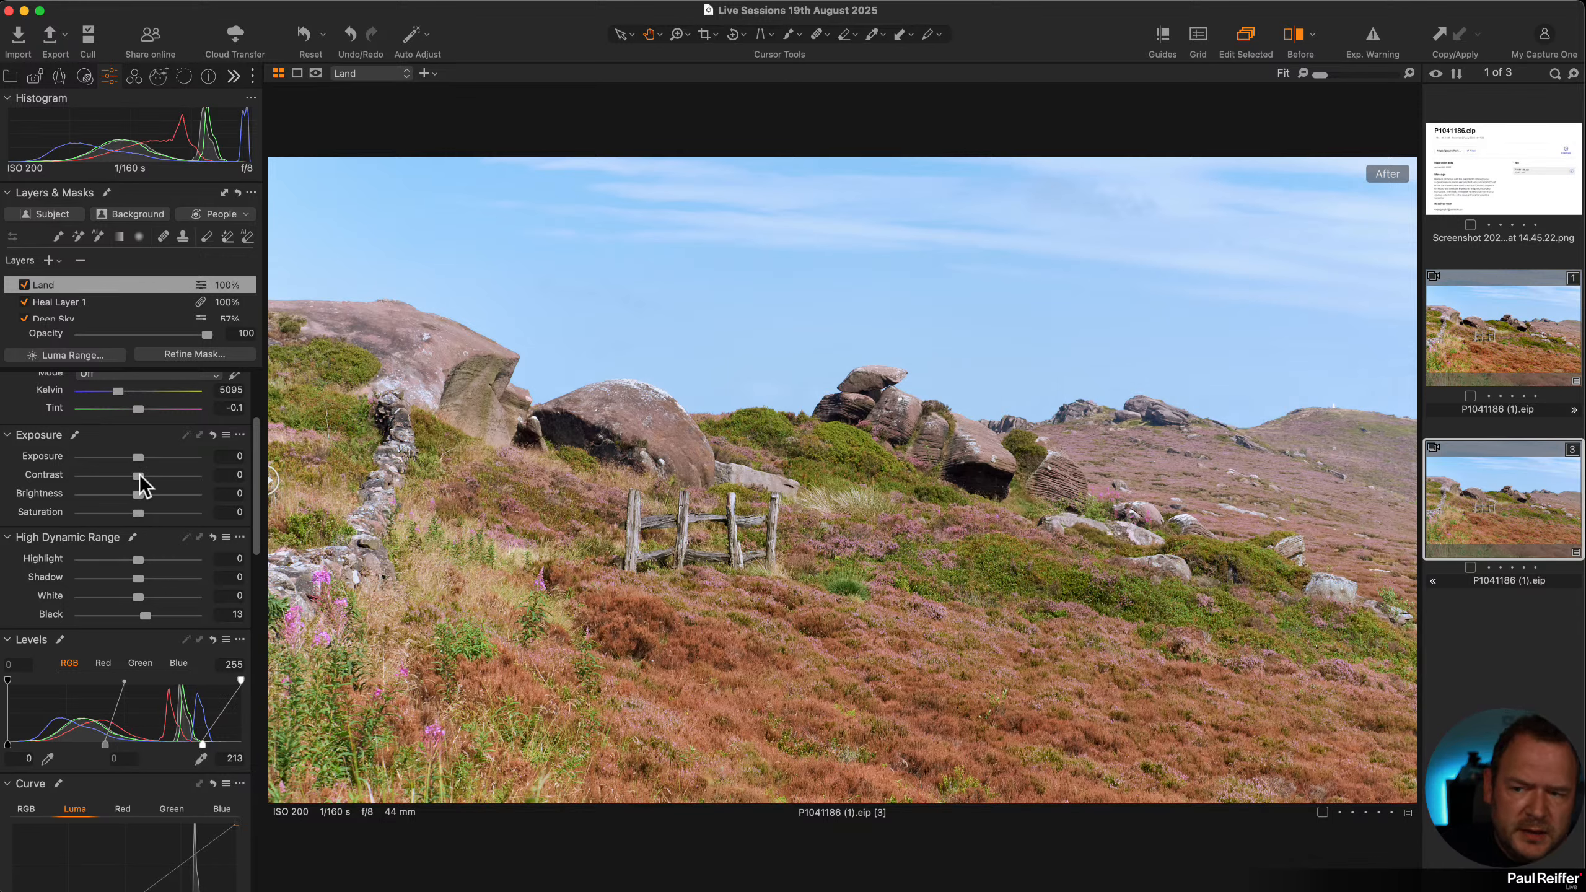
drag(139, 475, 143, 479)
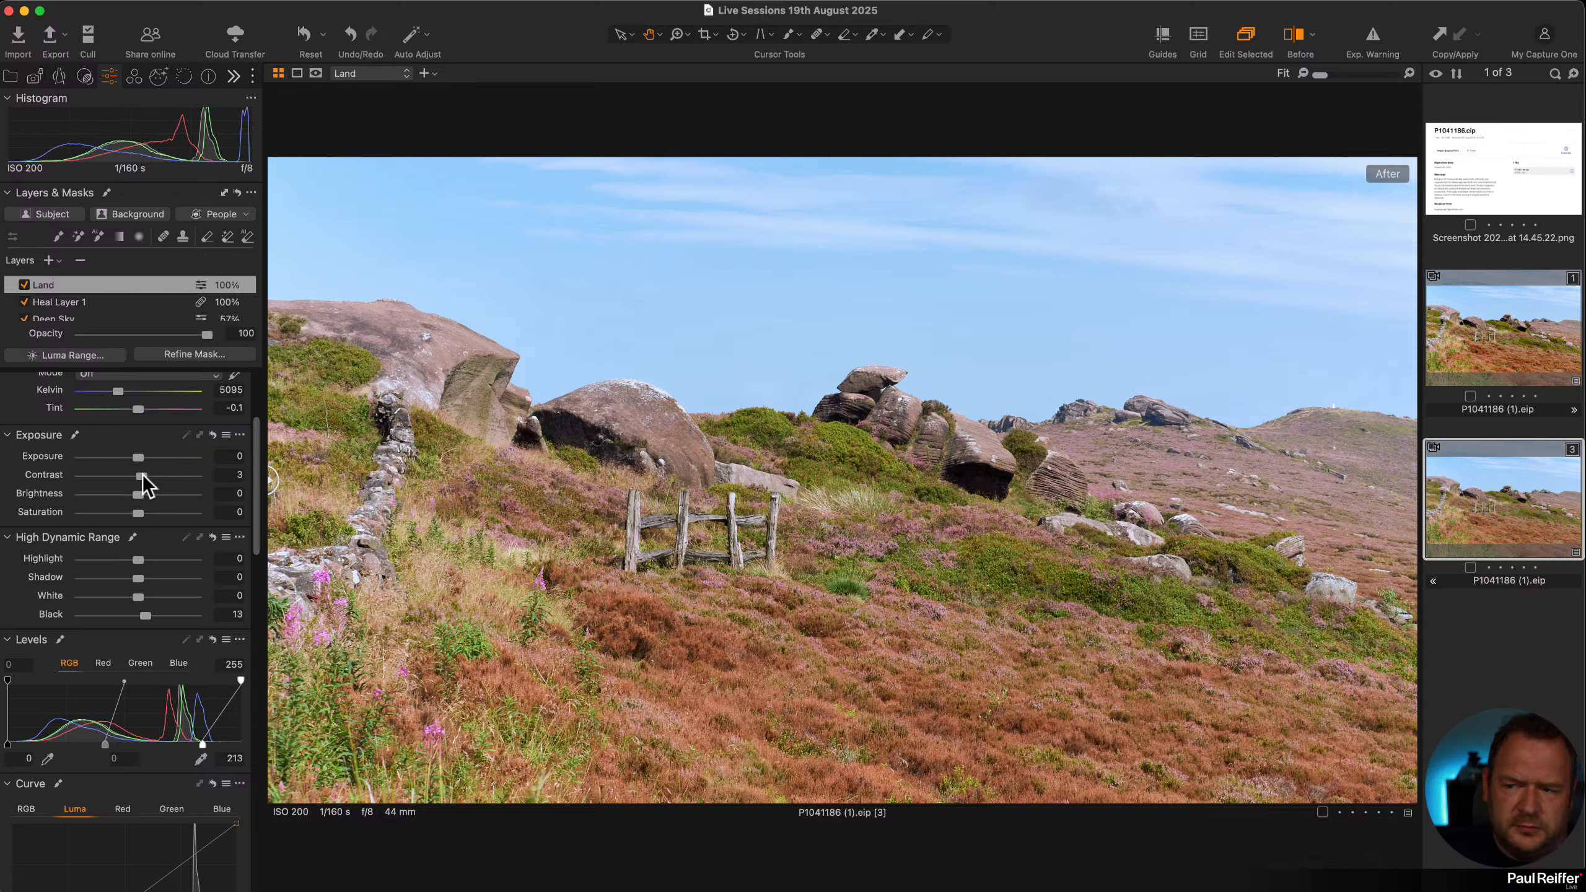
drag(138, 512, 142, 515)
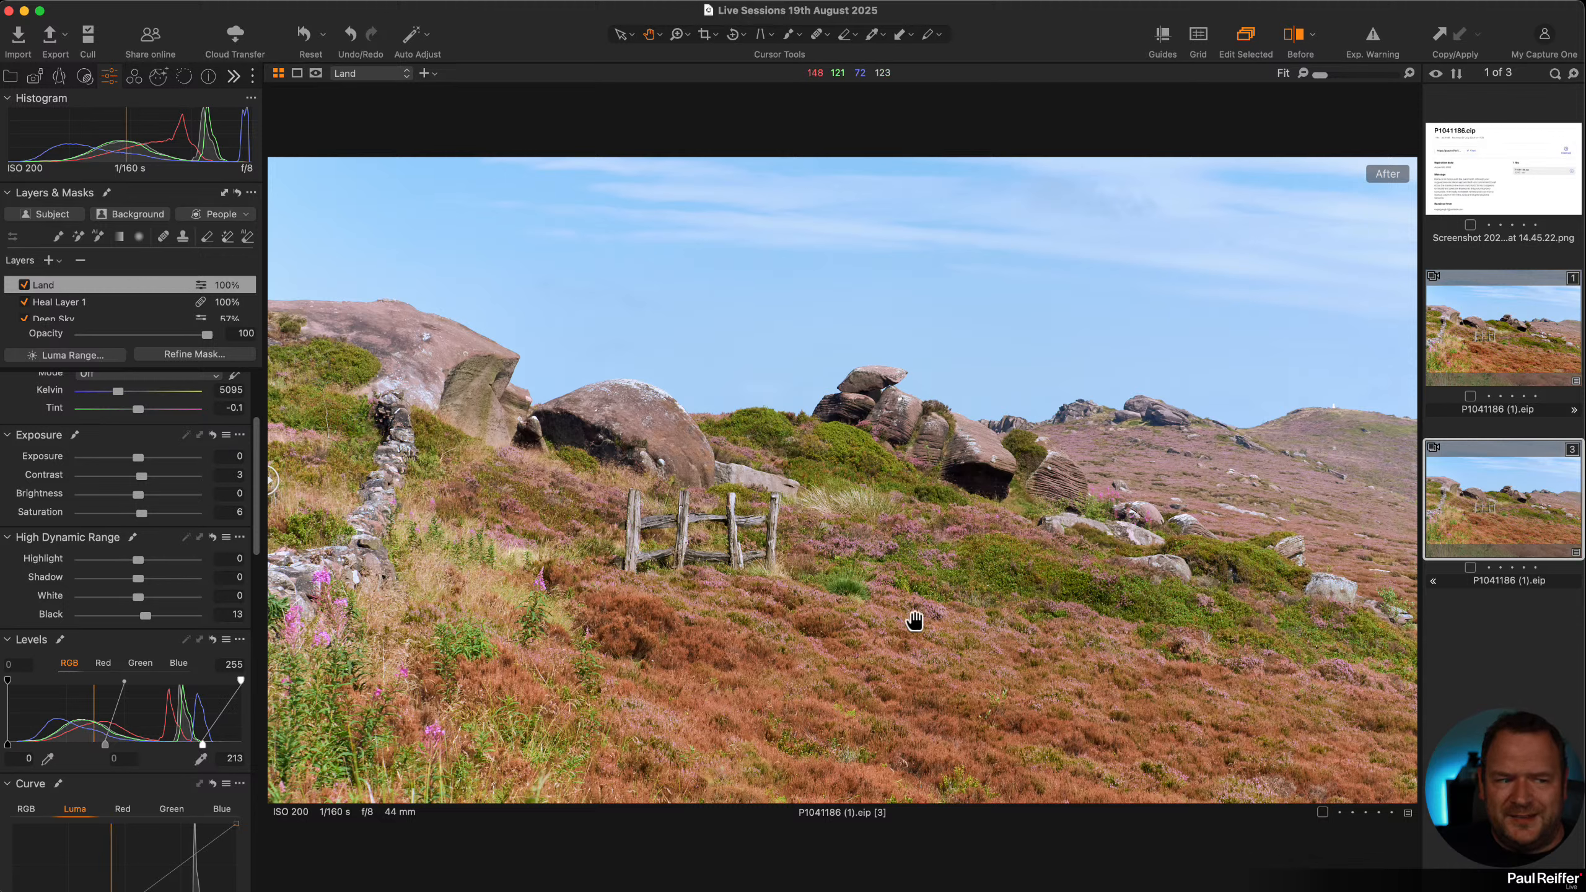
click(1507, 331)
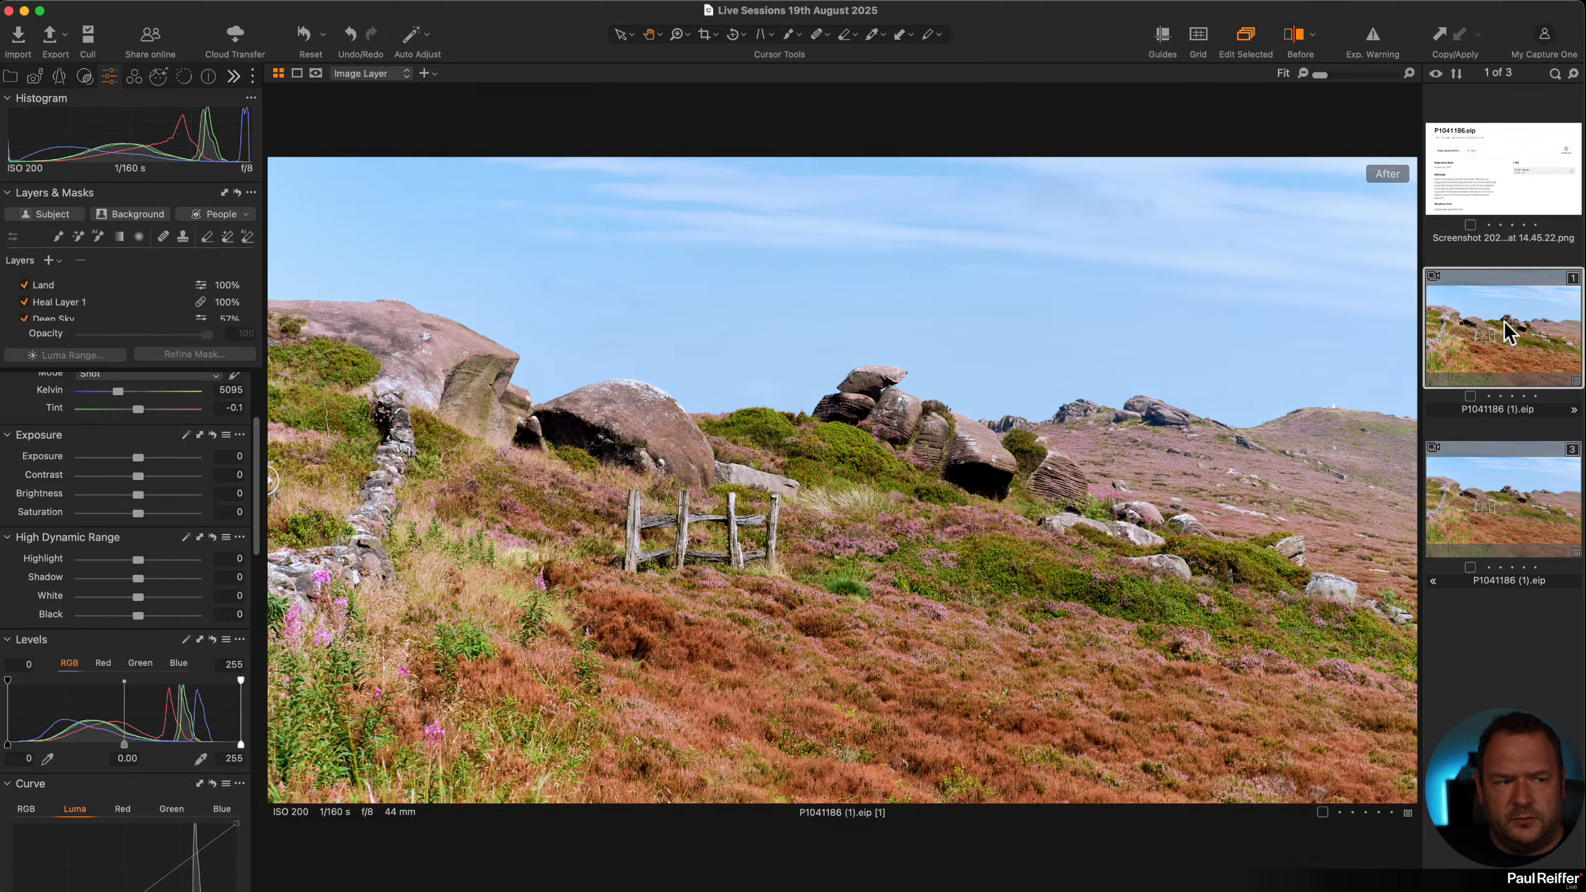
click(1502, 469)
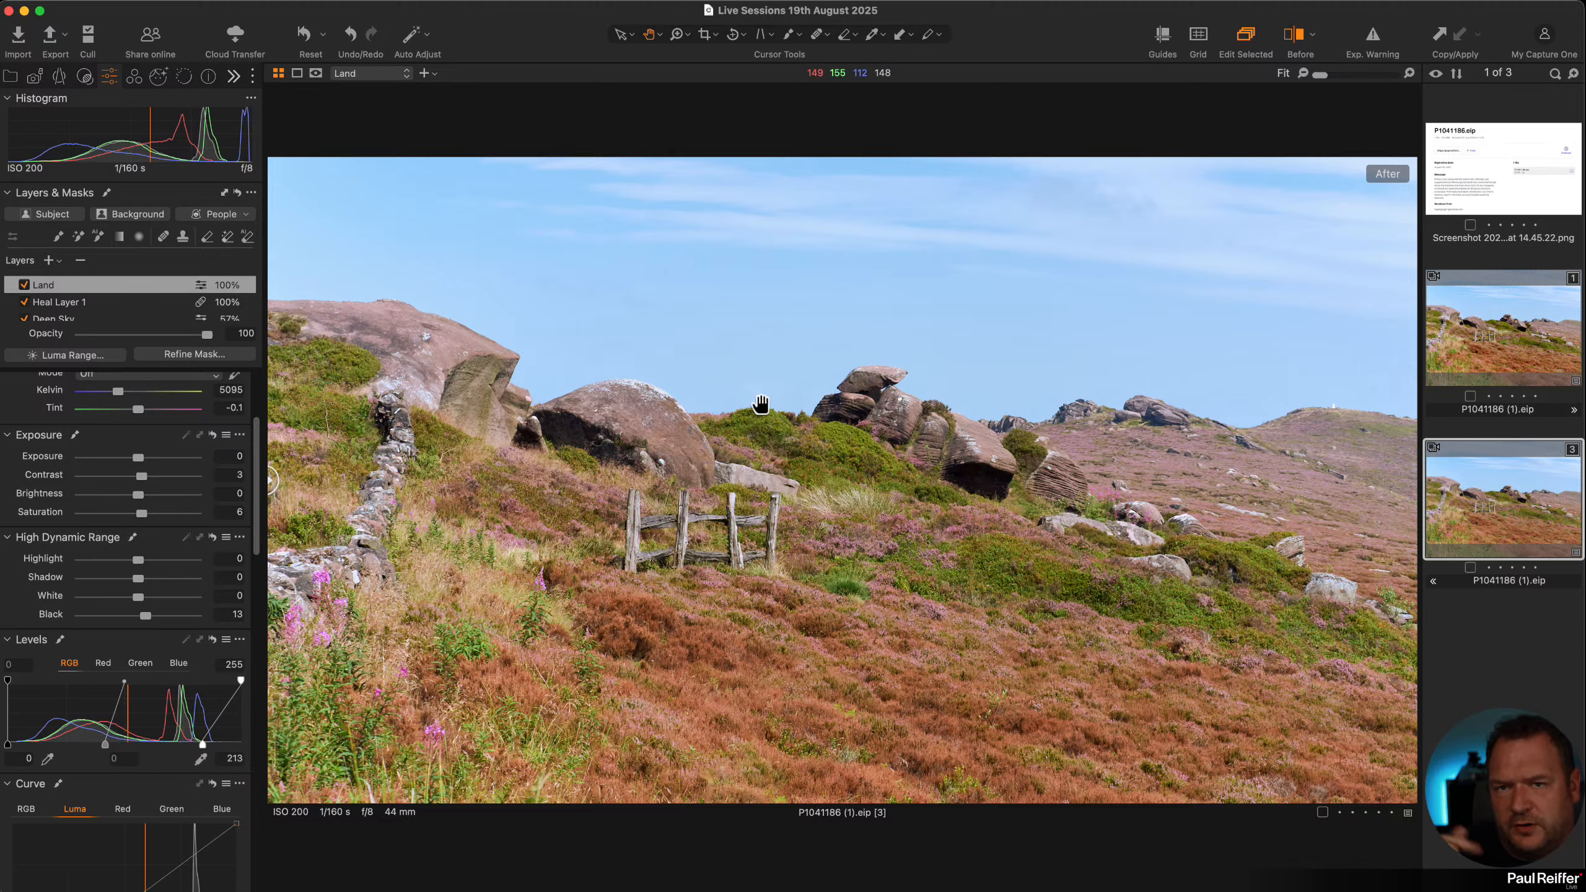
Add an adjustment layer with a linear gradient rising from the photo's lower edge to the rocks, and set its Exposure to -0.26
click(49, 261)
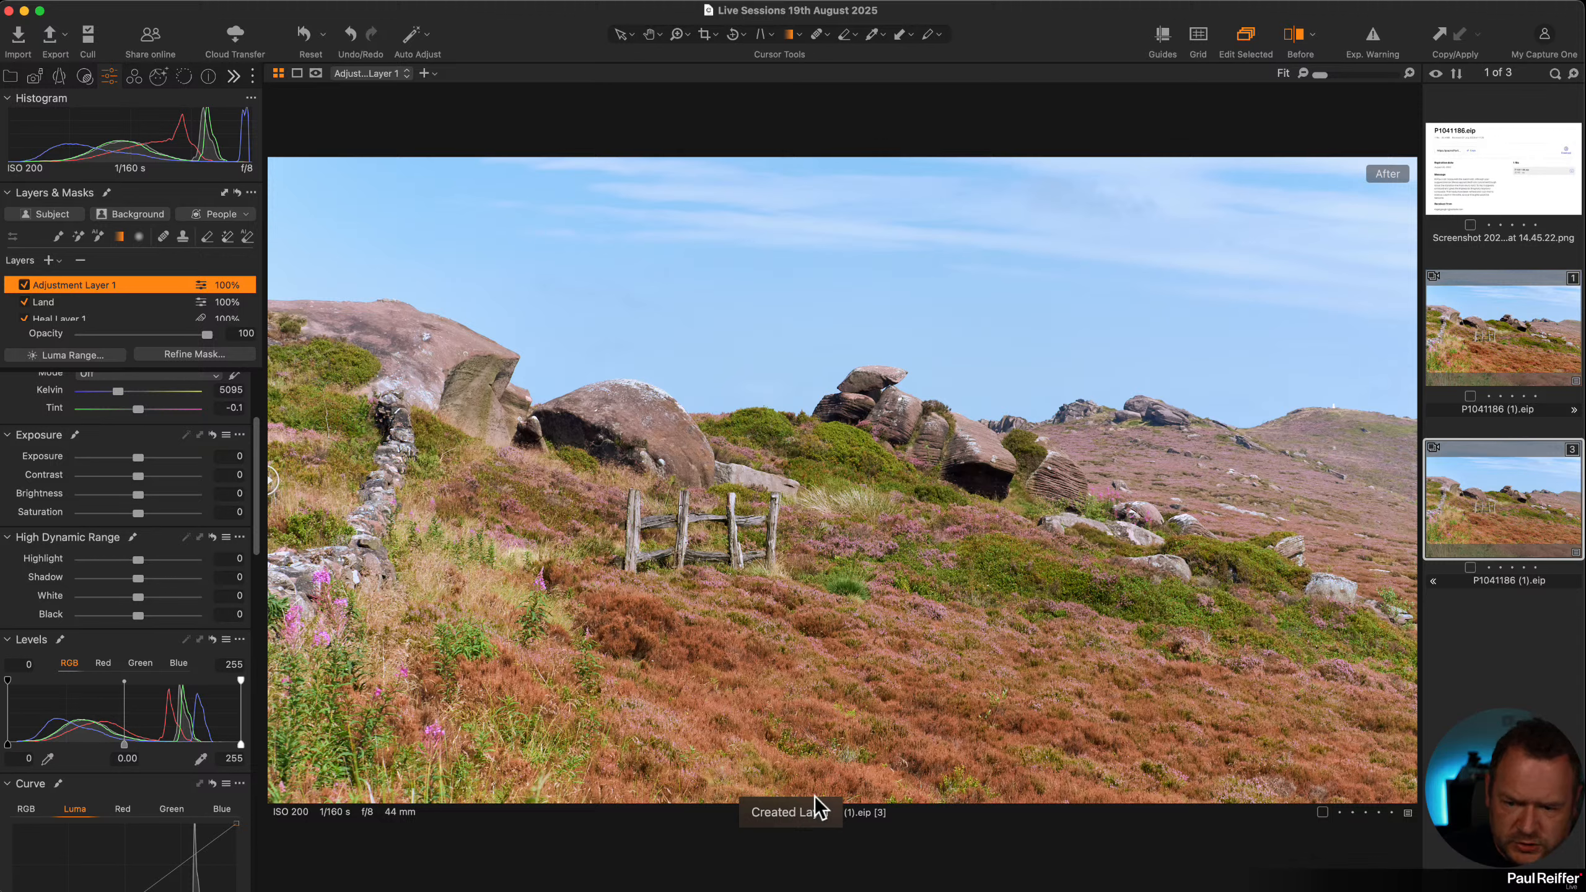
drag(863, 801, 863, 450)
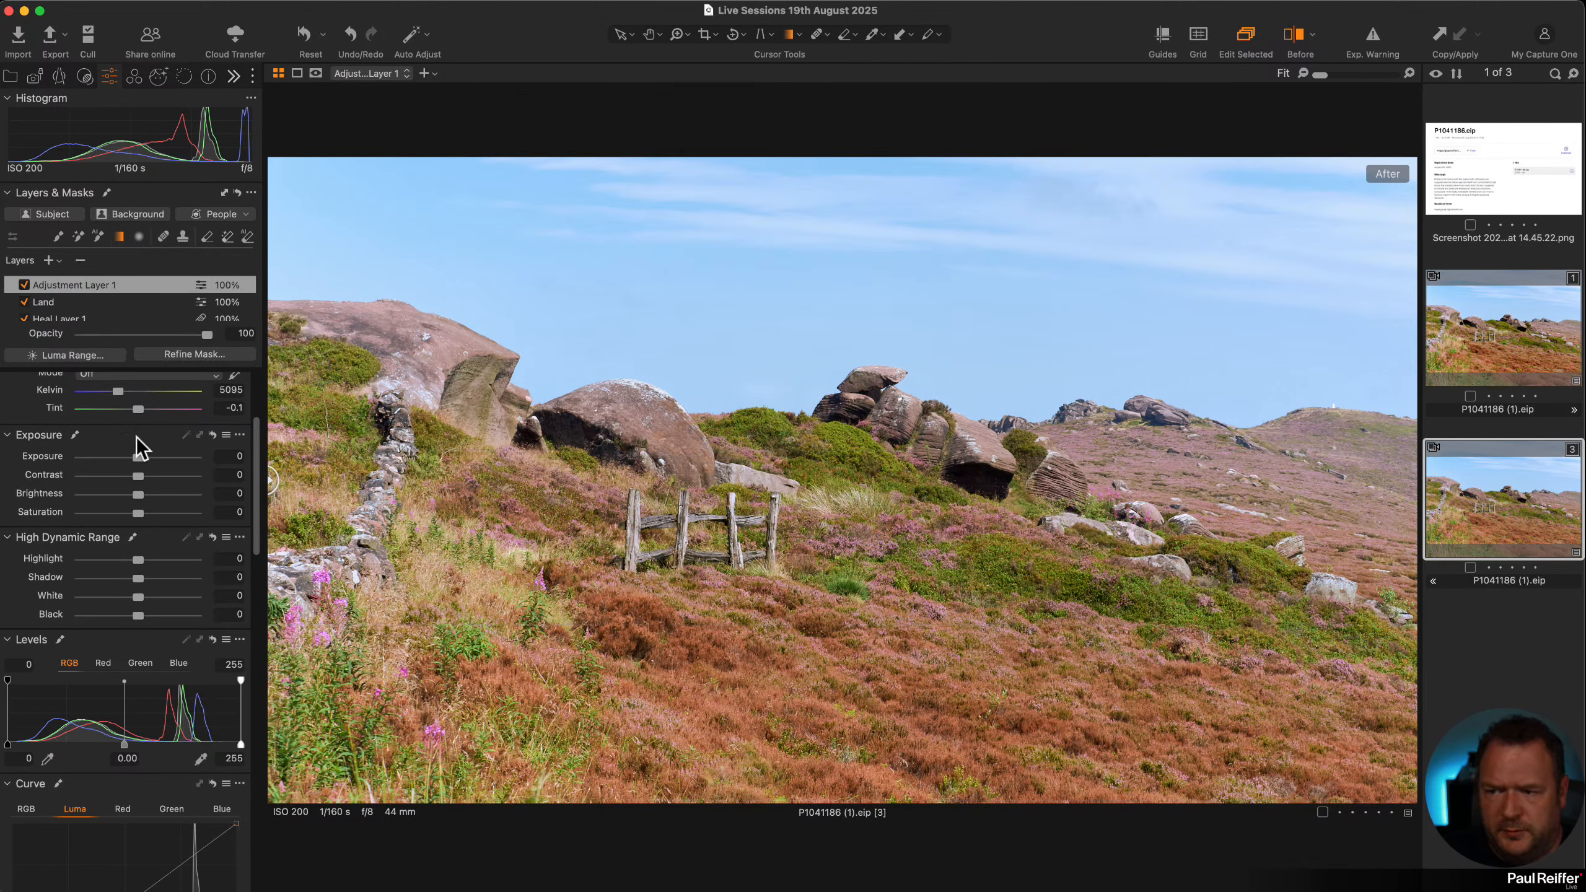
drag(138, 458, 134, 458)
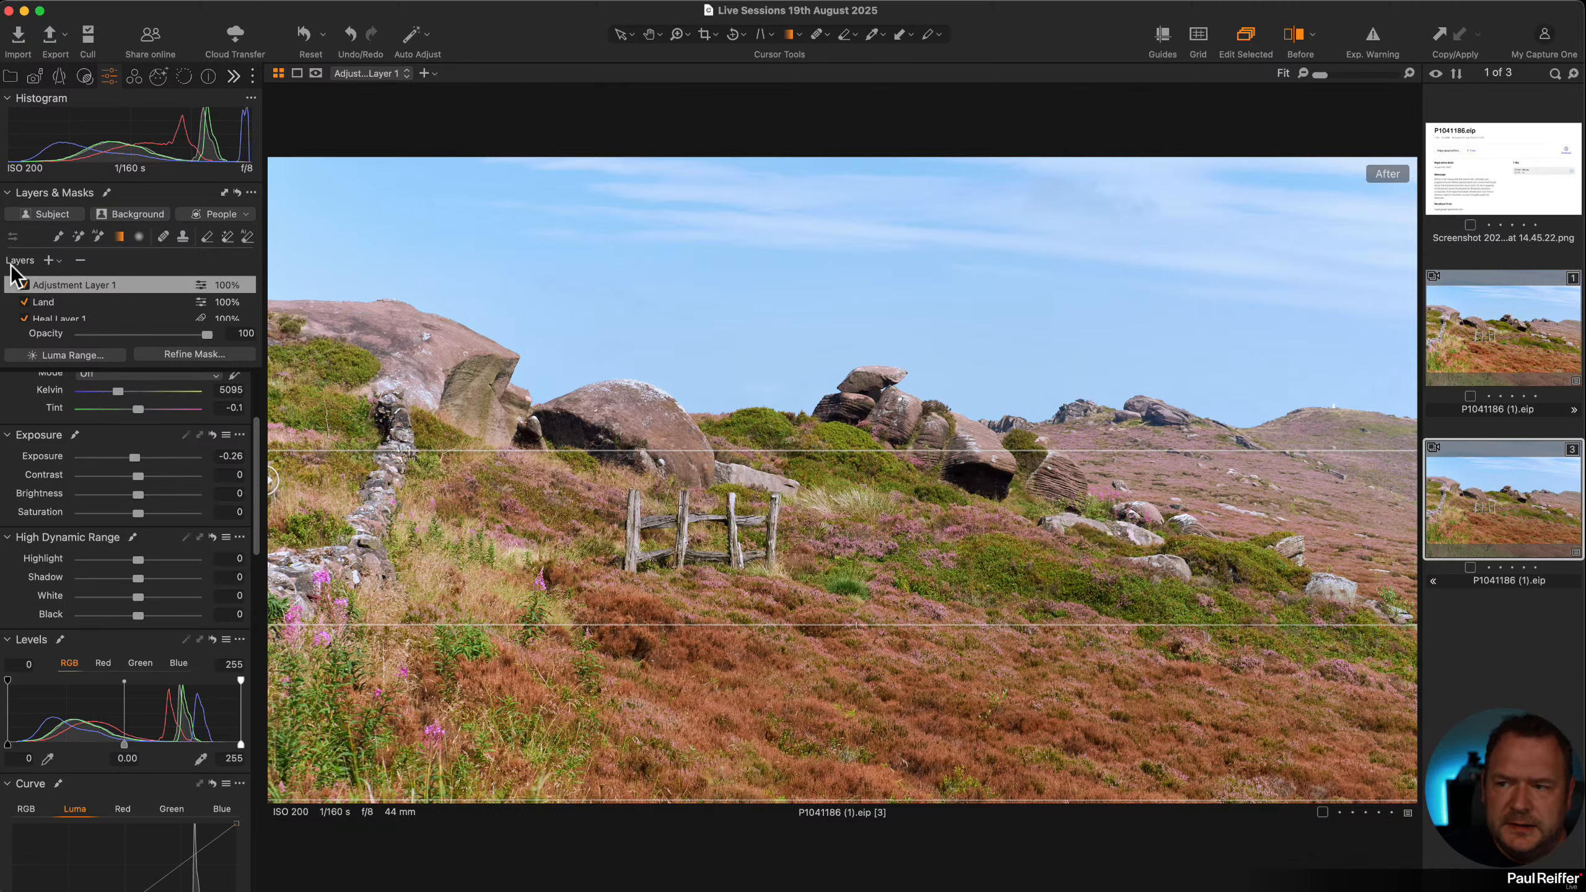
Add another adjustment layer with a slightly tilted linear gradient down through the sky, check its mask, and set its Exposure to -0.38
click(48, 262)
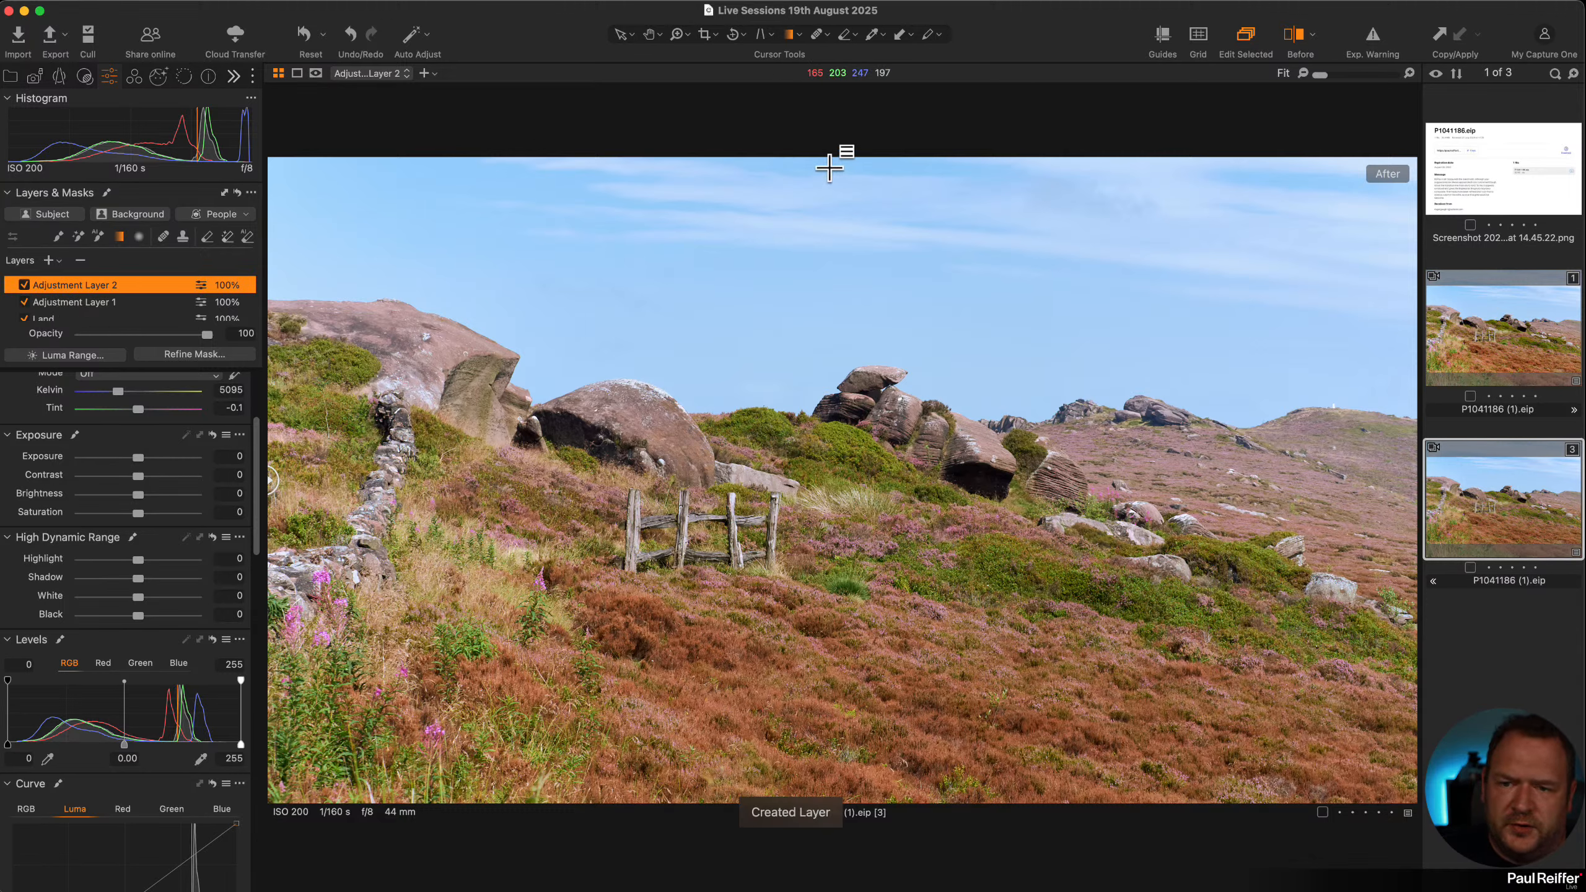
drag(829, 165, 811, 392)
drag(137, 457, 136, 468)
key(m)
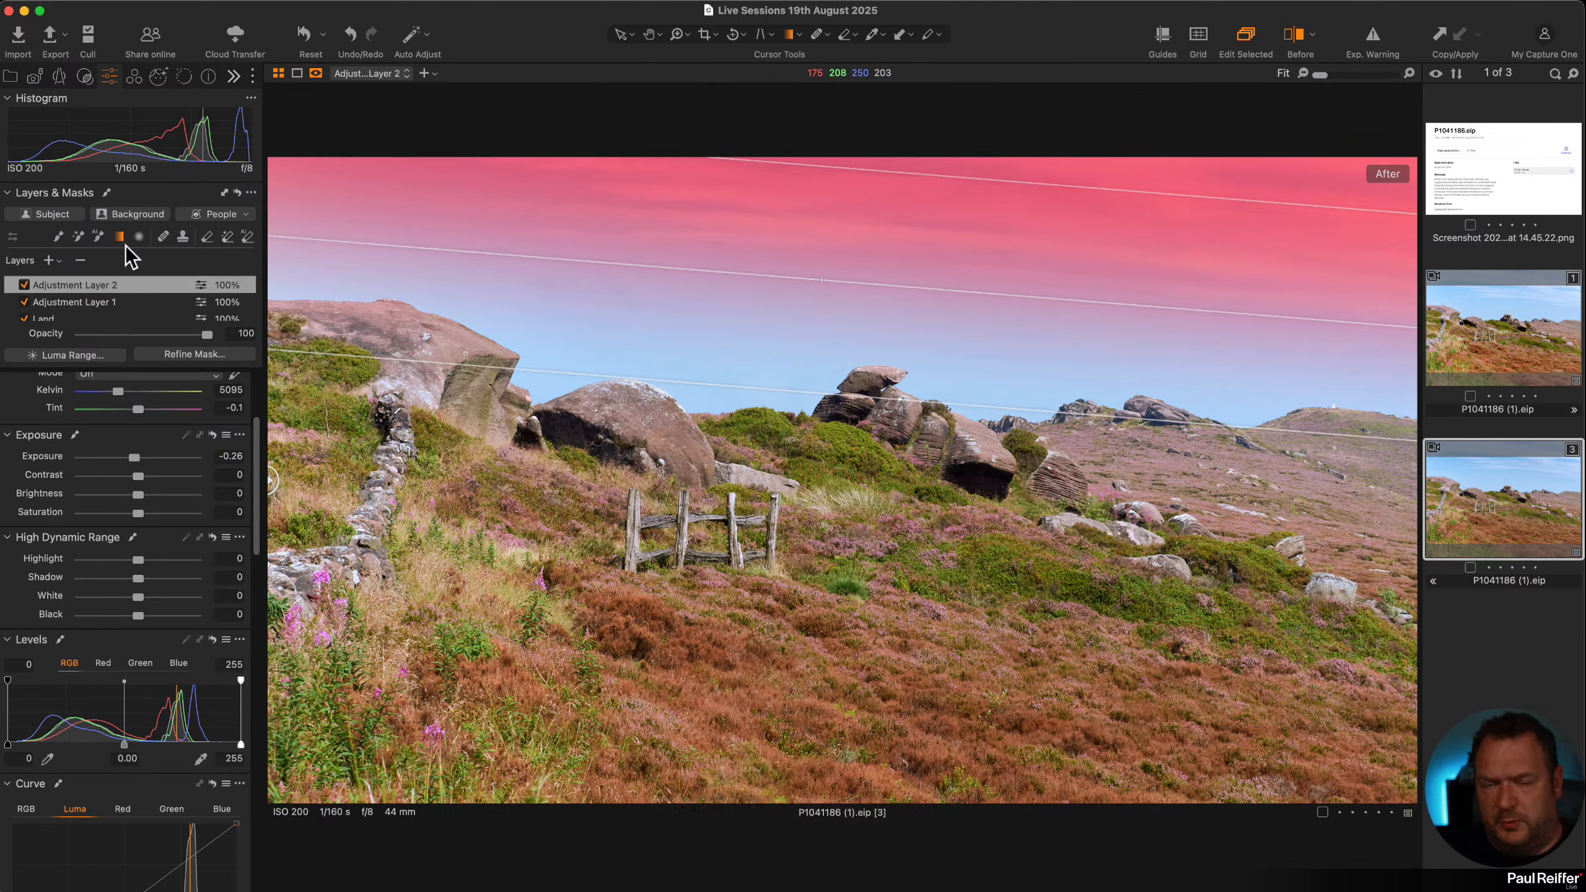
key(m)
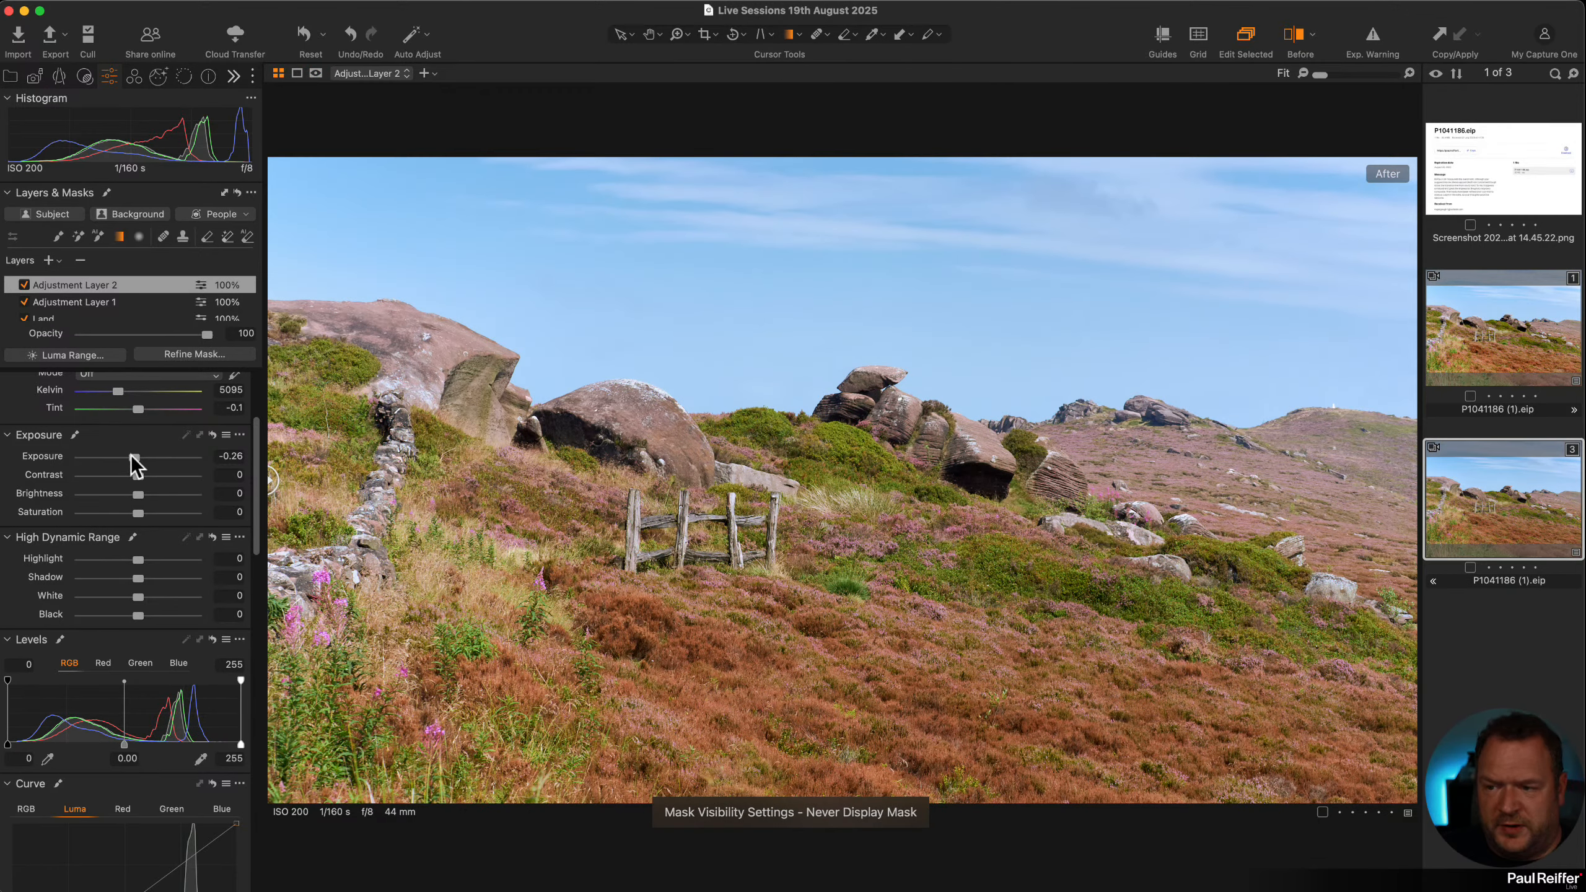
drag(134, 457, 132, 459)
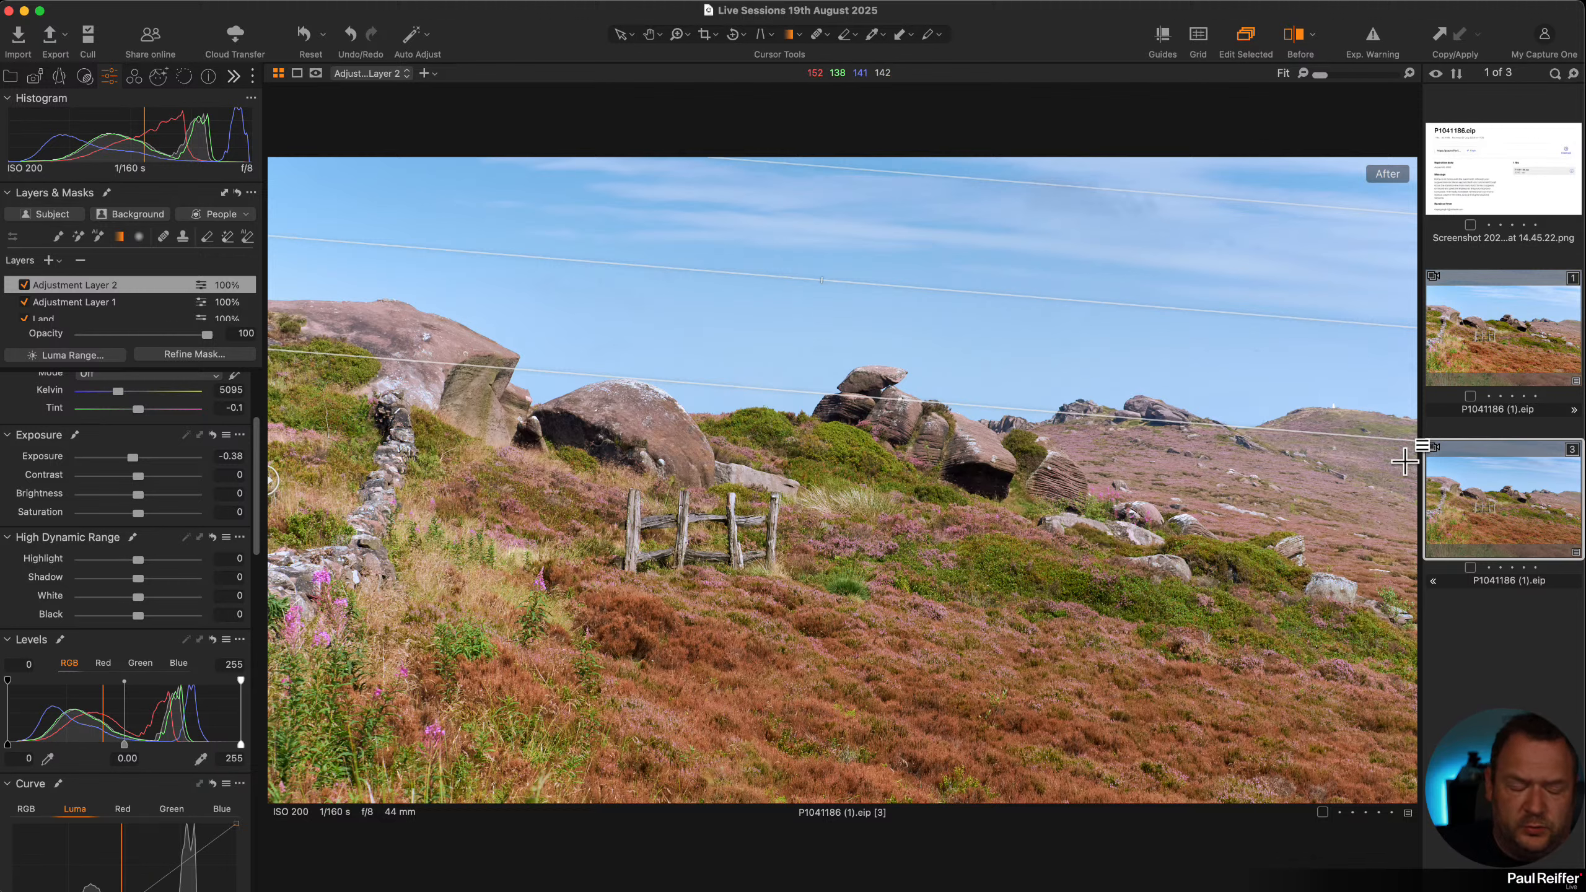
Set the lens correction's Light Falloff to 0 for the third variant
click(58, 76)
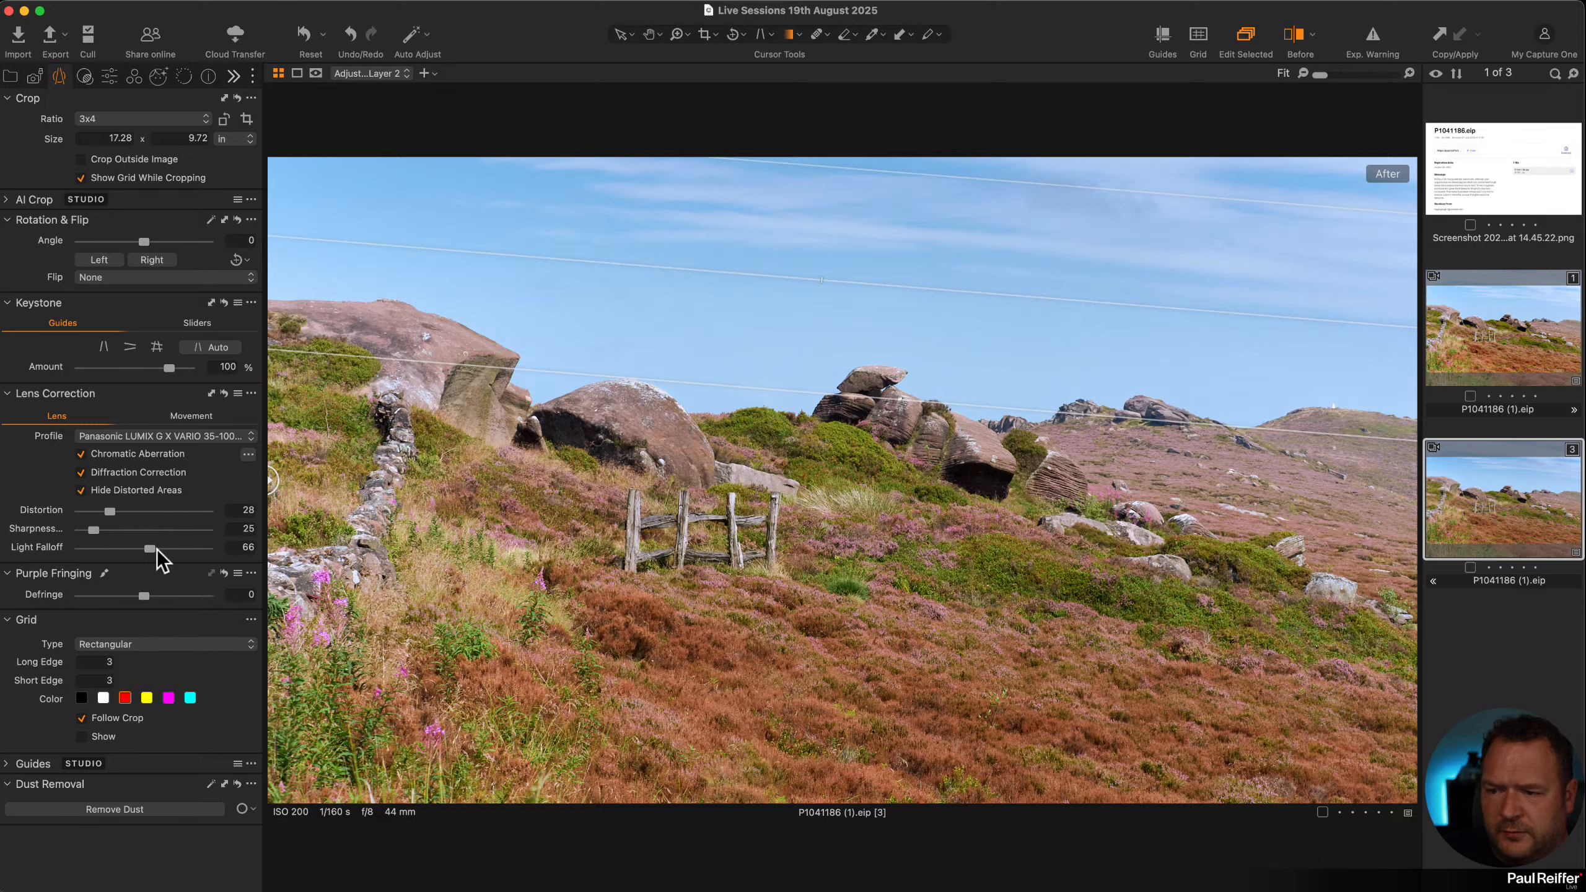
drag(156, 549, 65, 549)
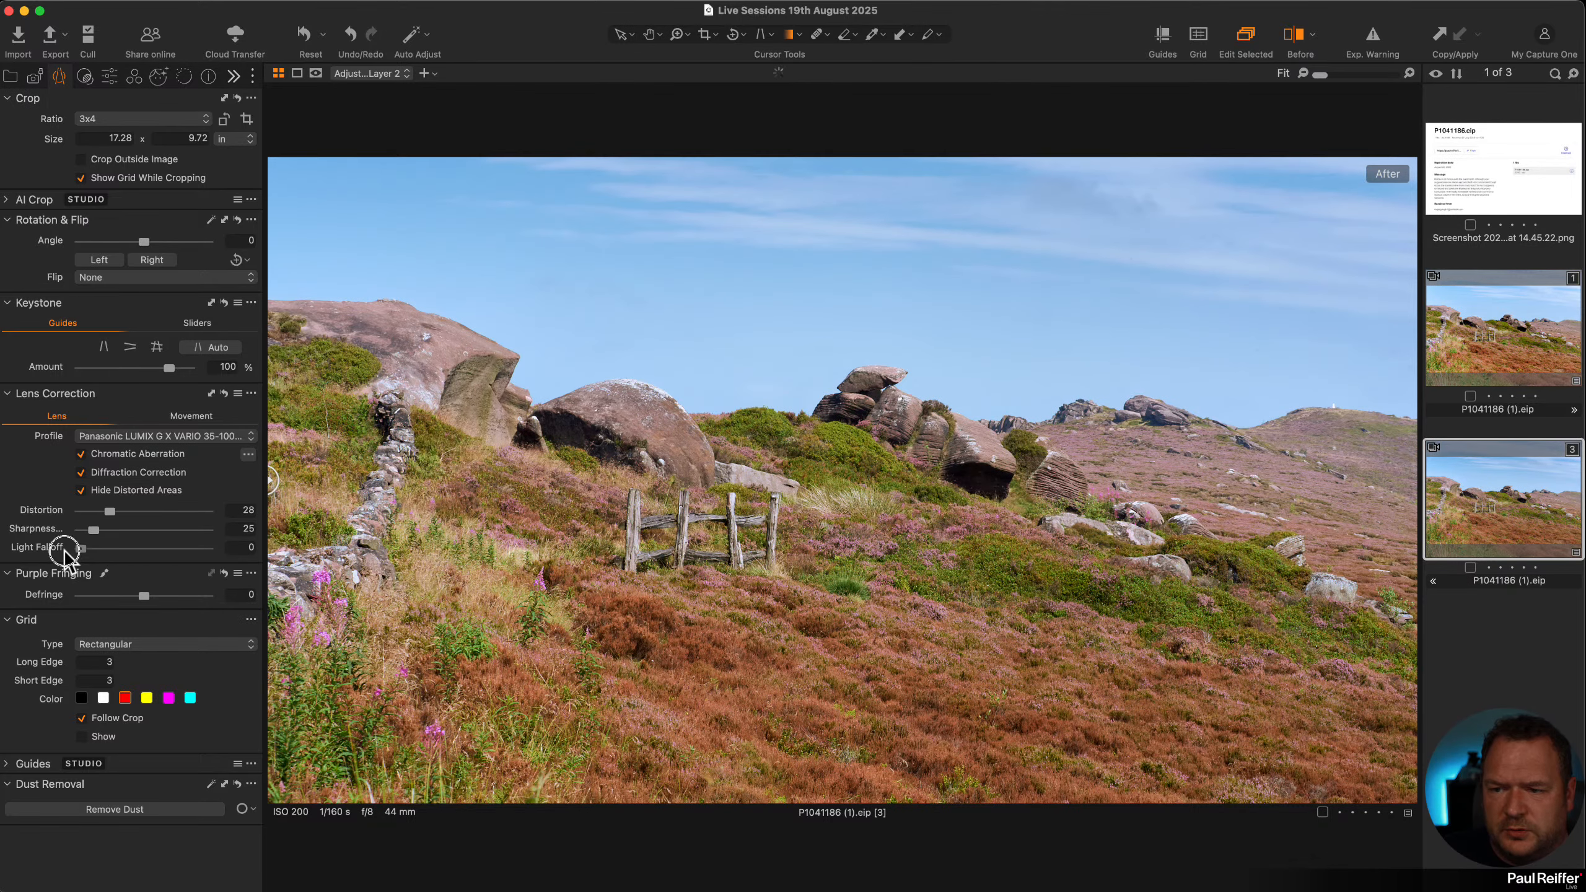
click(1471, 664)
click(1469, 507)
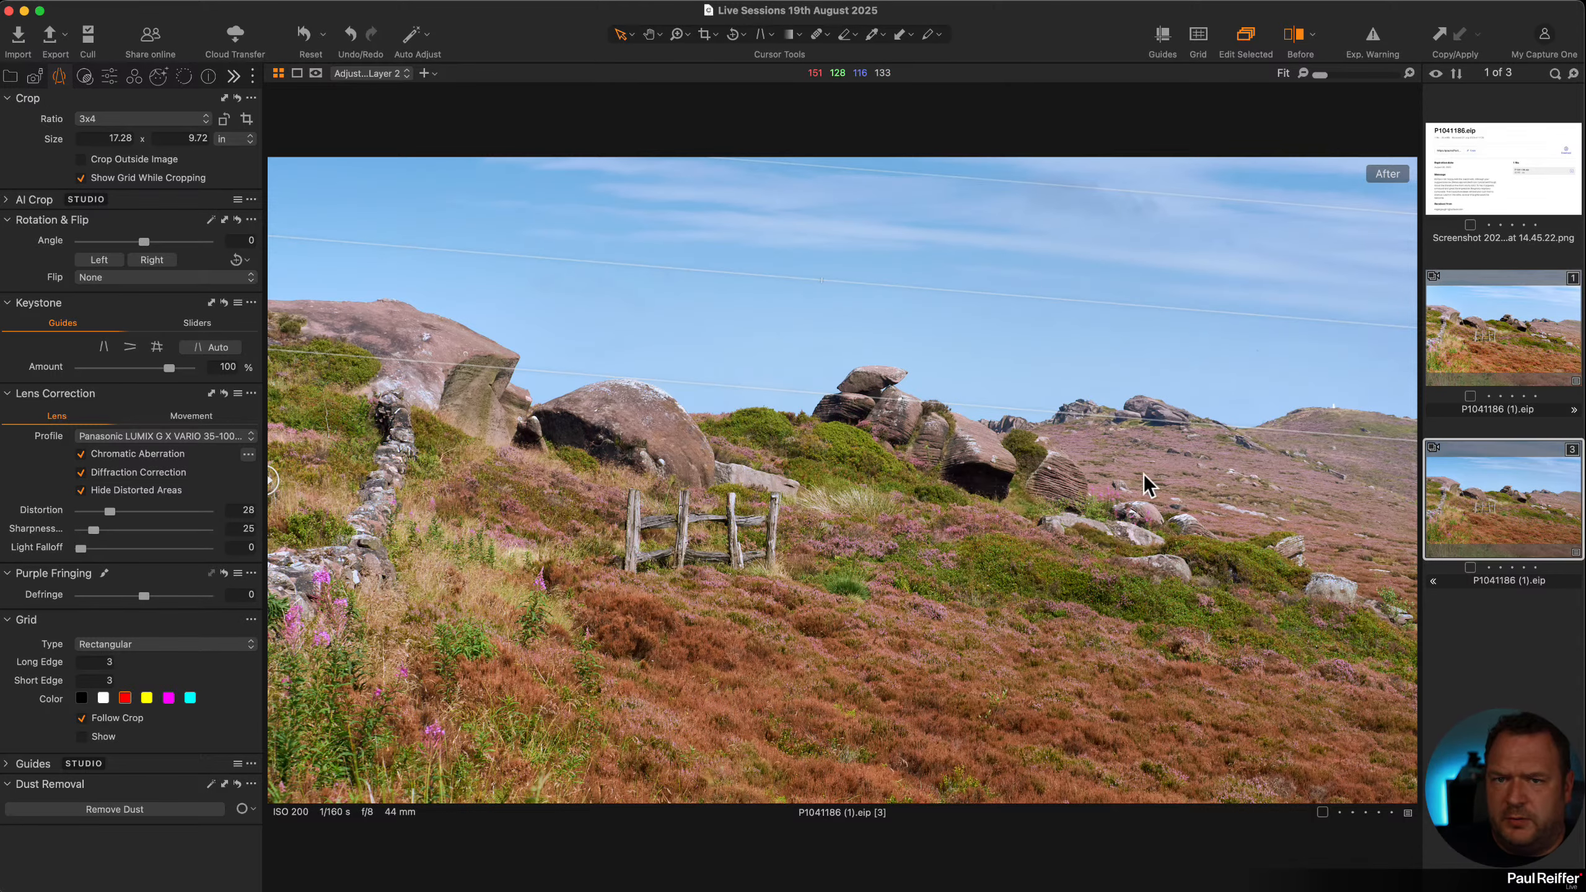
Examine the shaded rock overhang at 300% and compare the first and third variants, including both together
key(h)
click(961, 471)
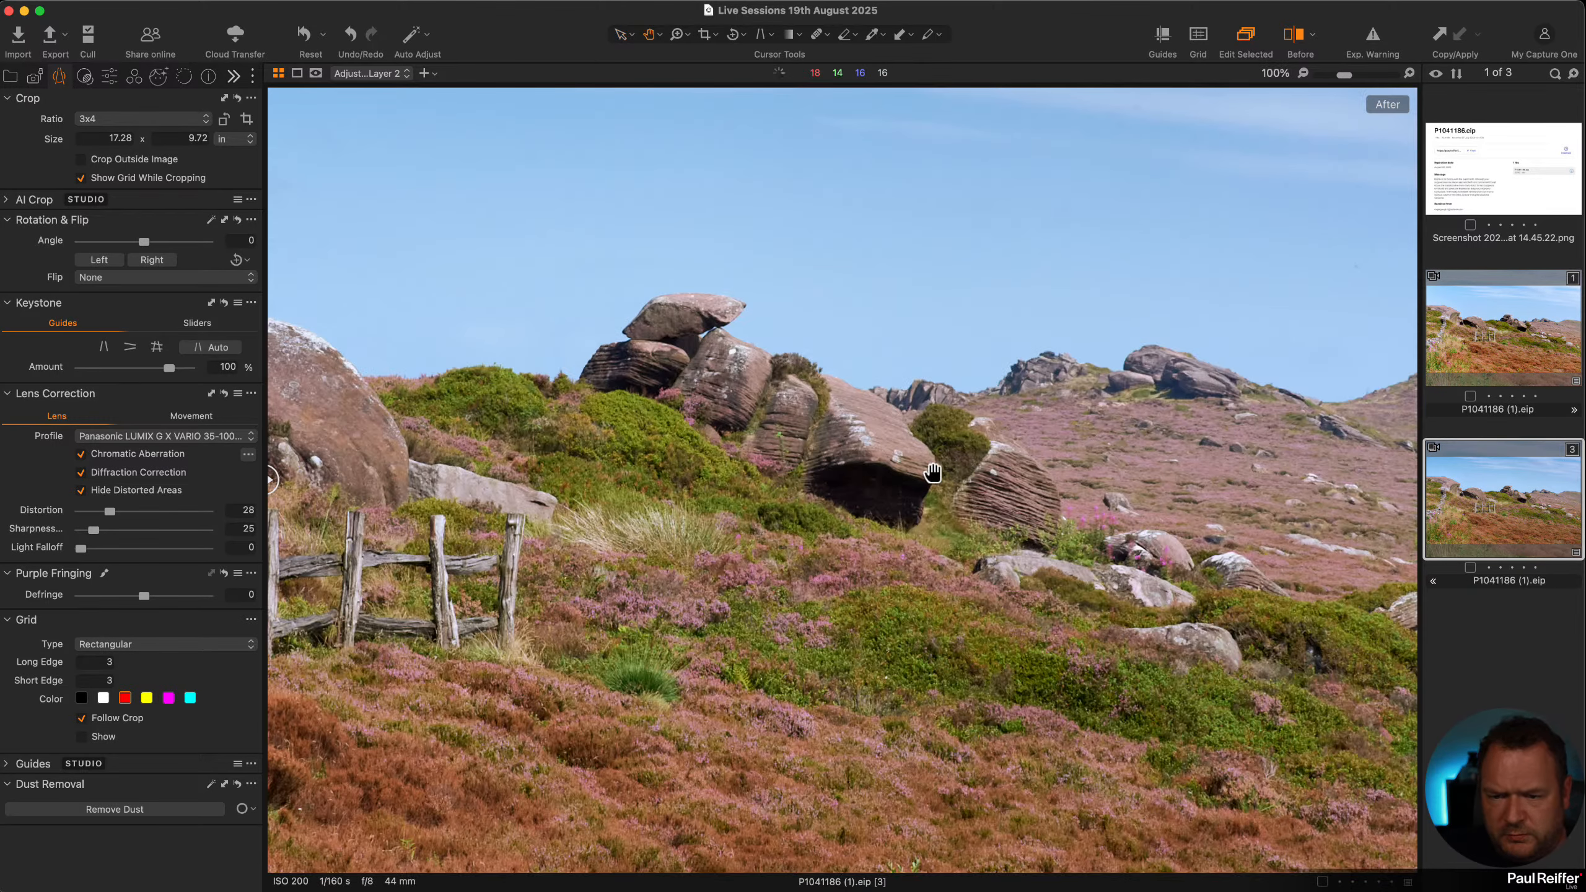
scroll(836, 476, up, 3)
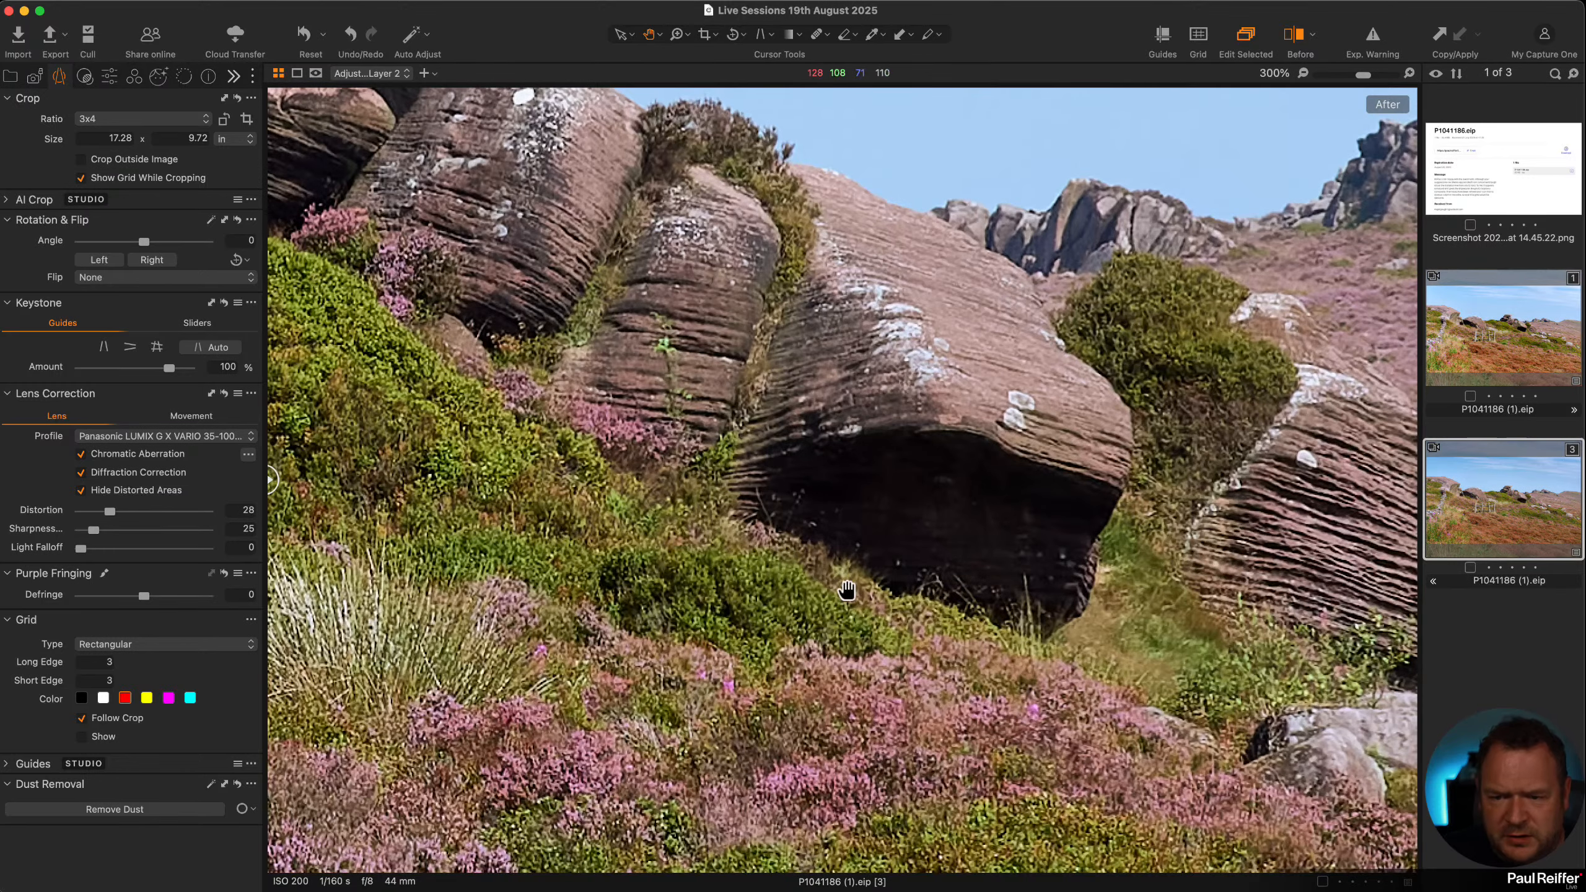
click(1459, 368)
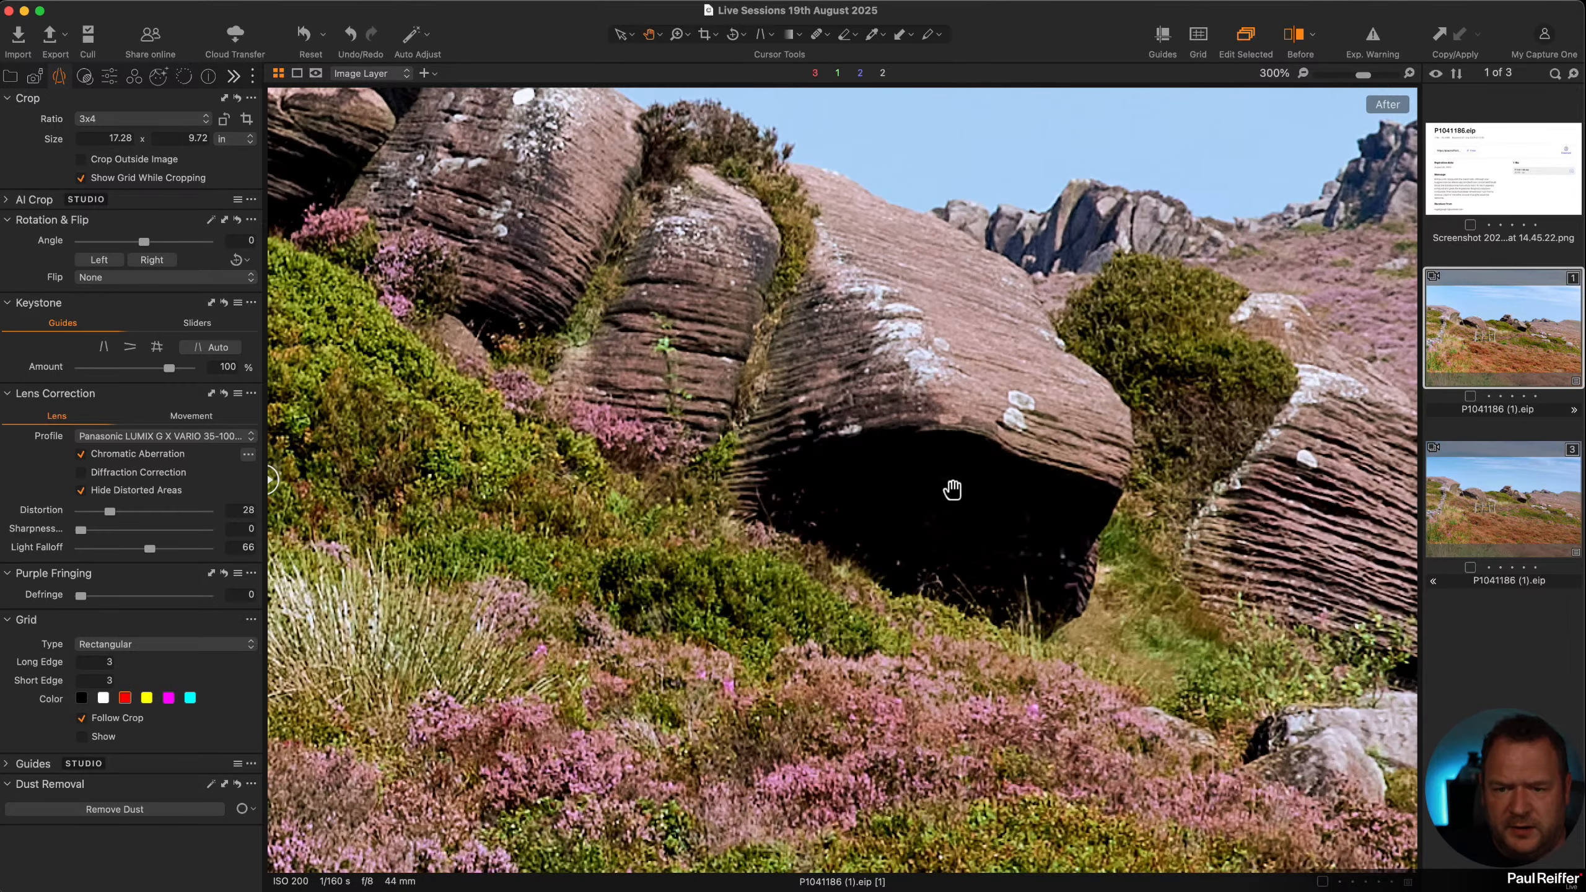
super+click(1502, 506)
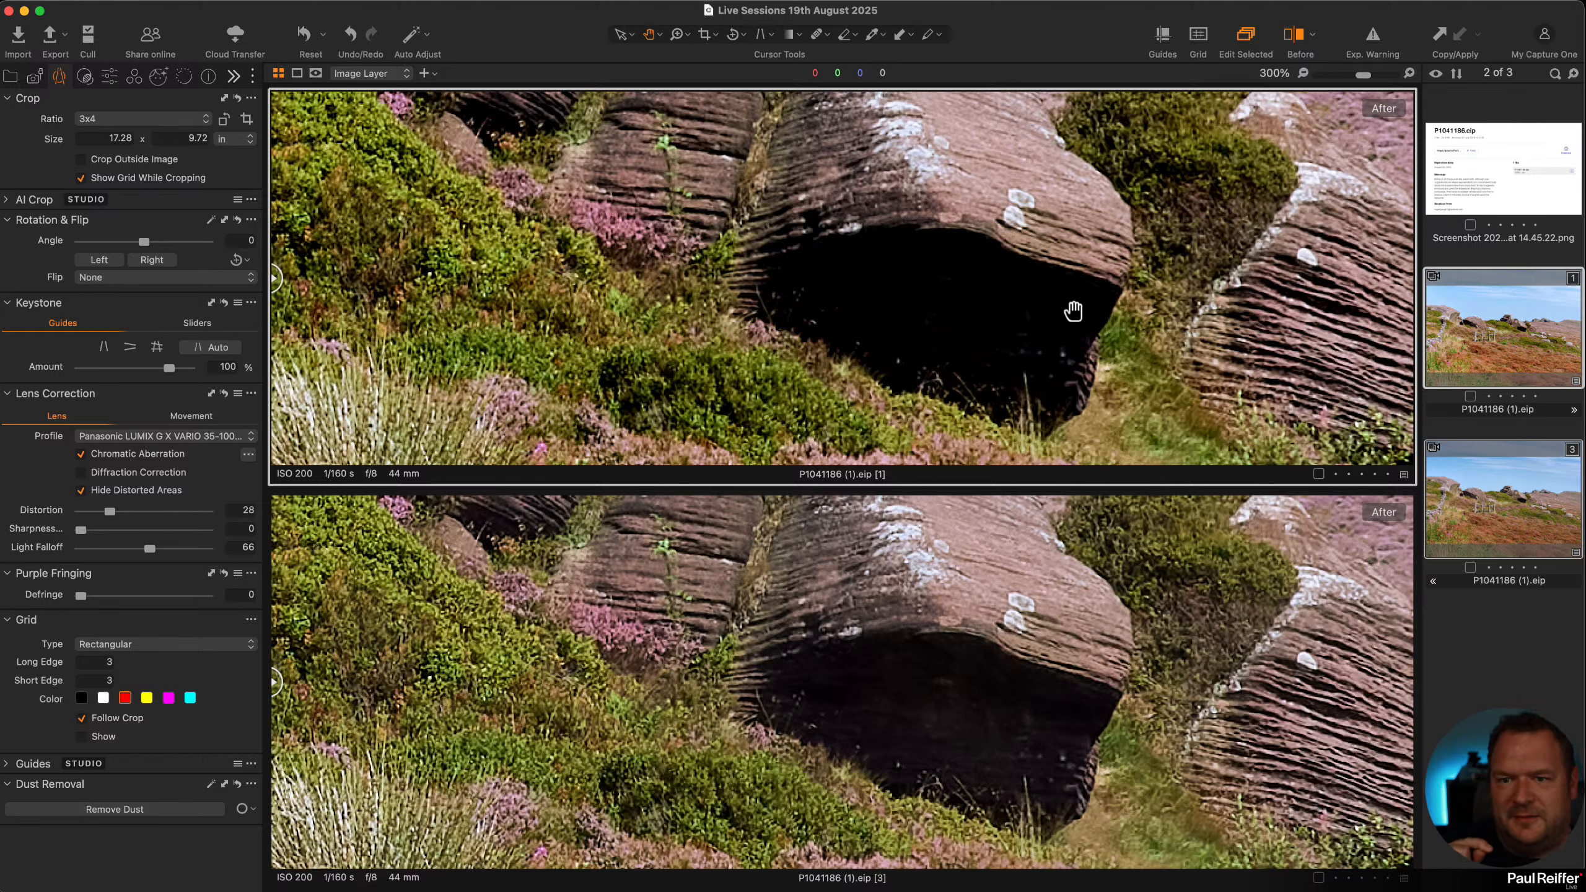
Inspect the first variant's Land layer adjustments and compare both variants at full-image view
click(109, 75)
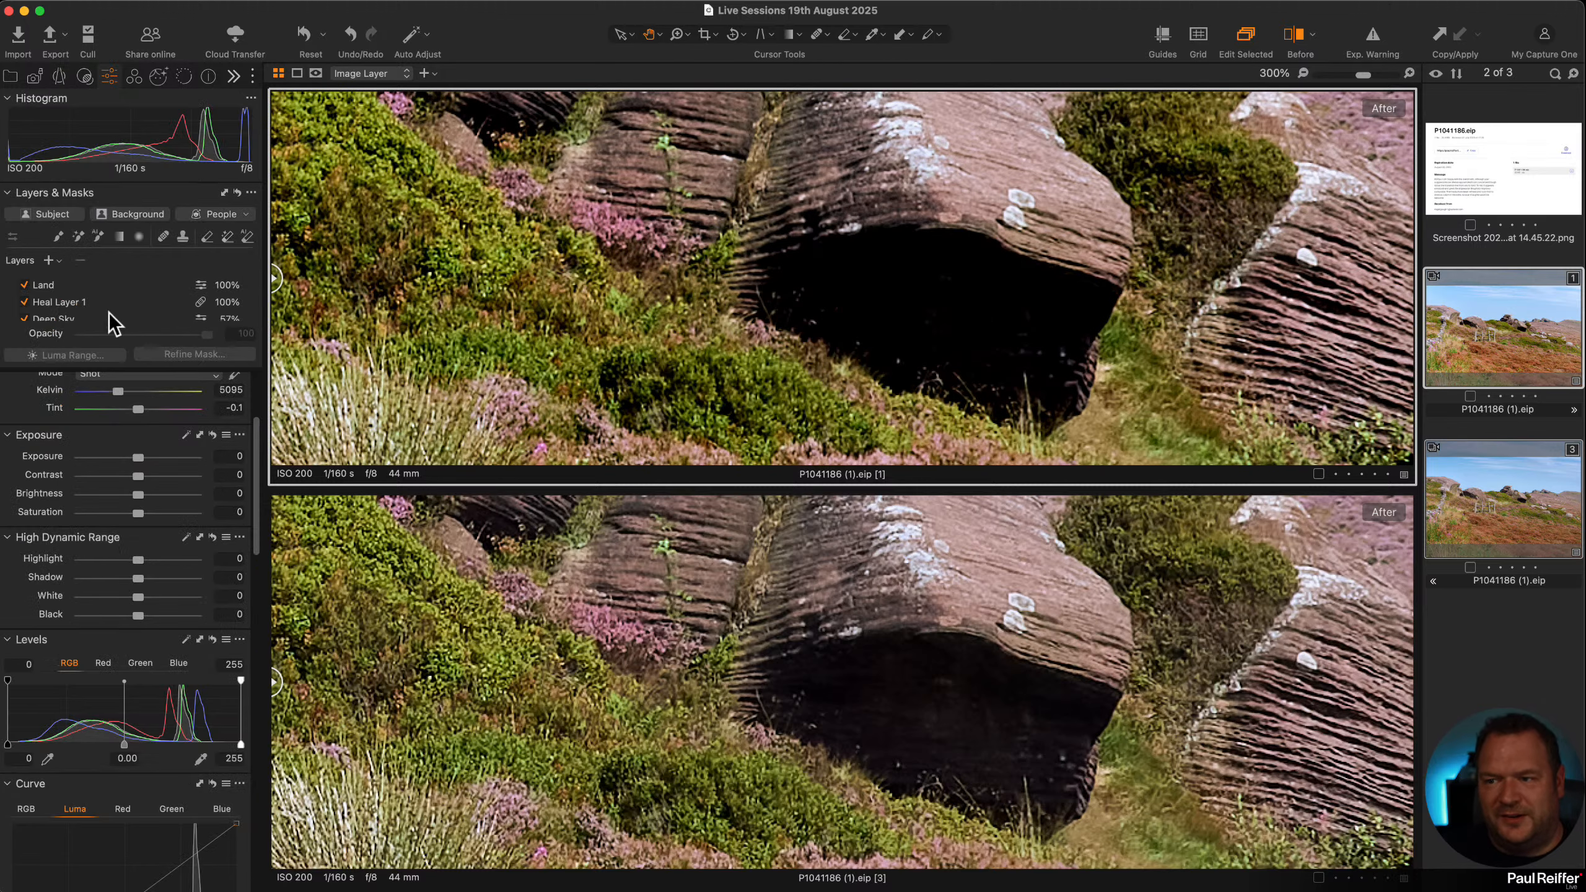
click(55, 285)
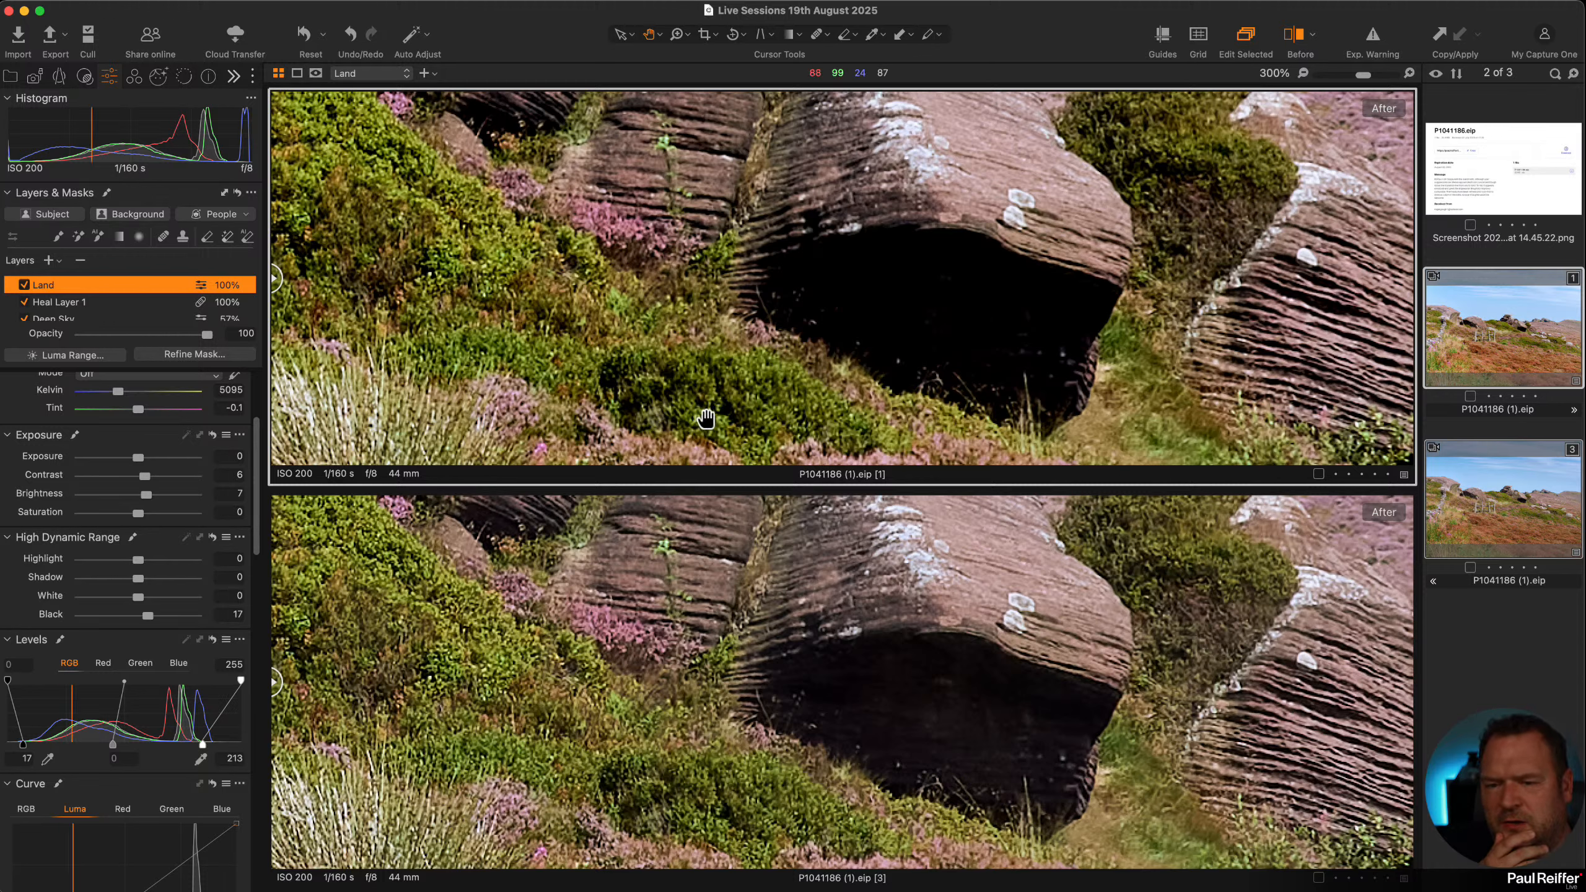
double_click(846, 326)
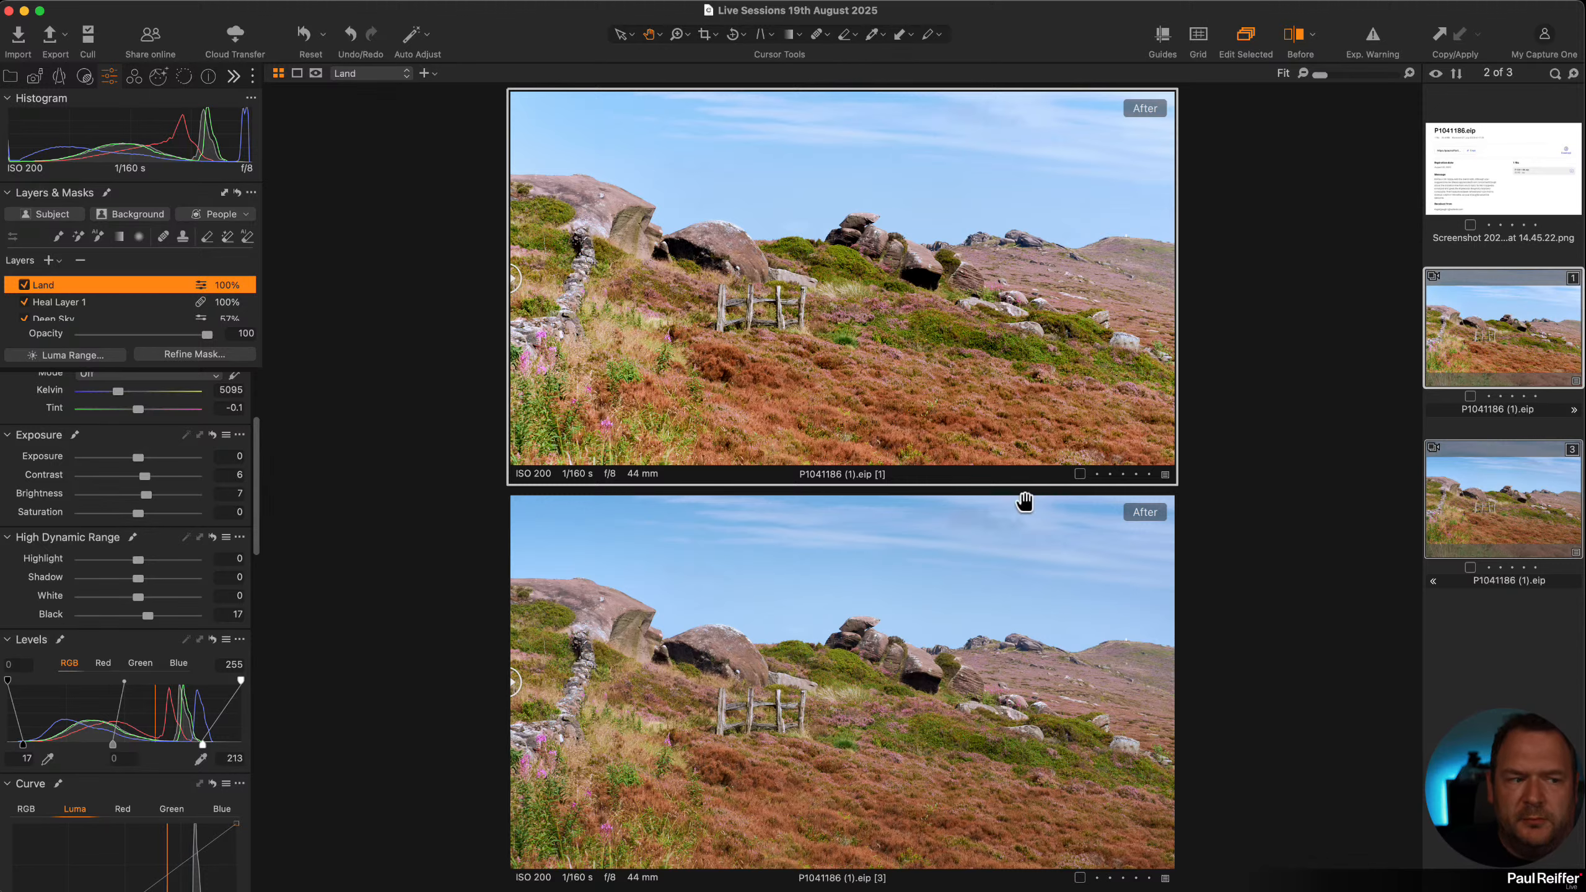
View variant 3 of P1041186 (1).eip on its own and check the wooden fence area up close
click(1495, 503)
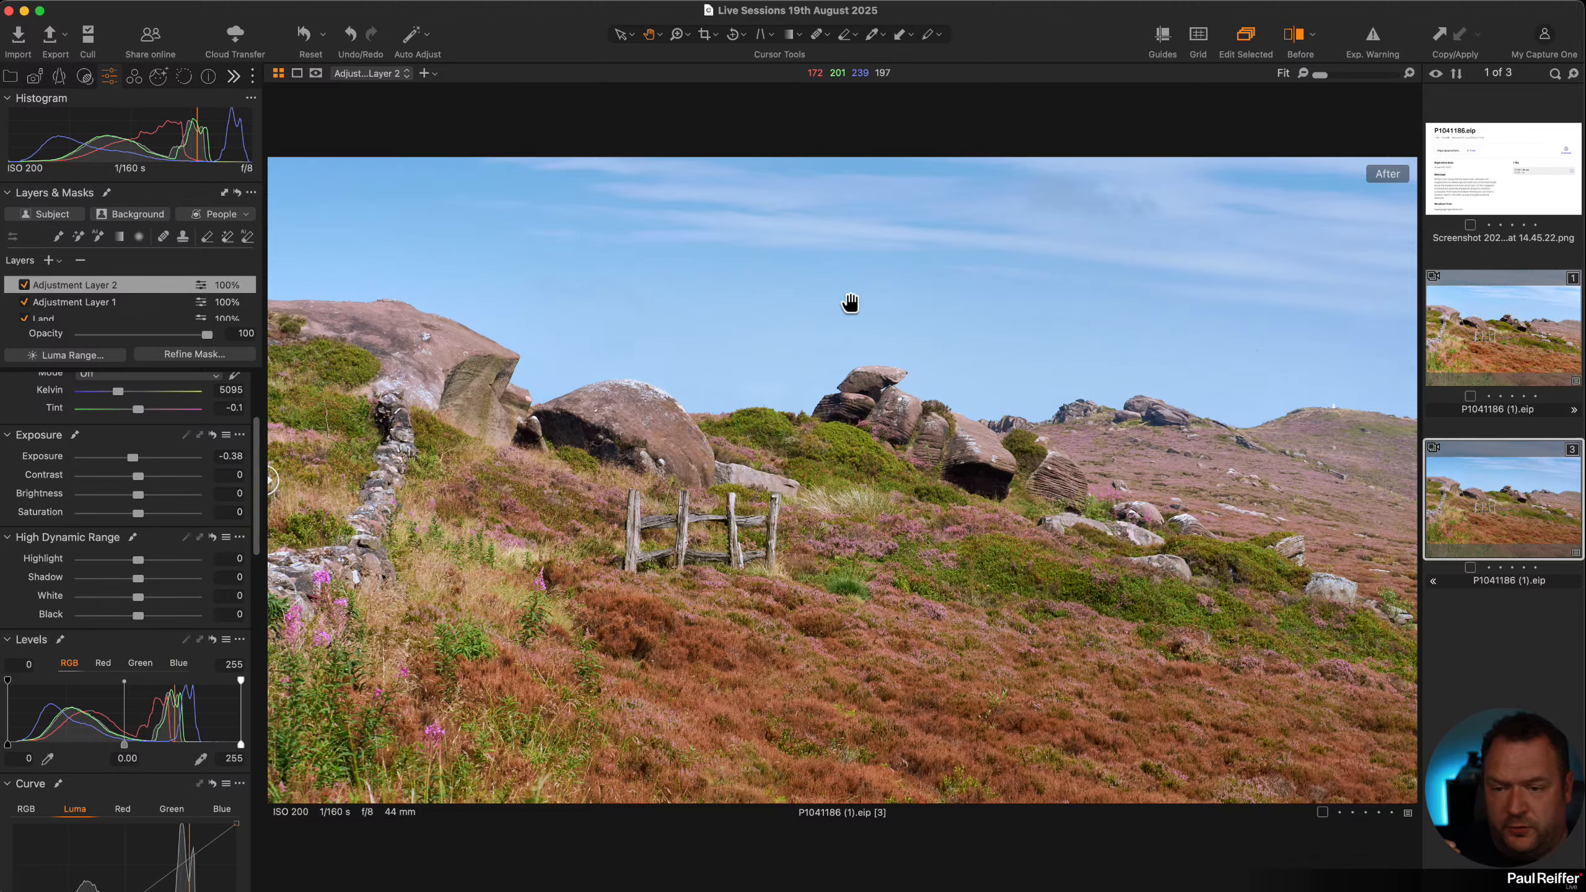
key(z)
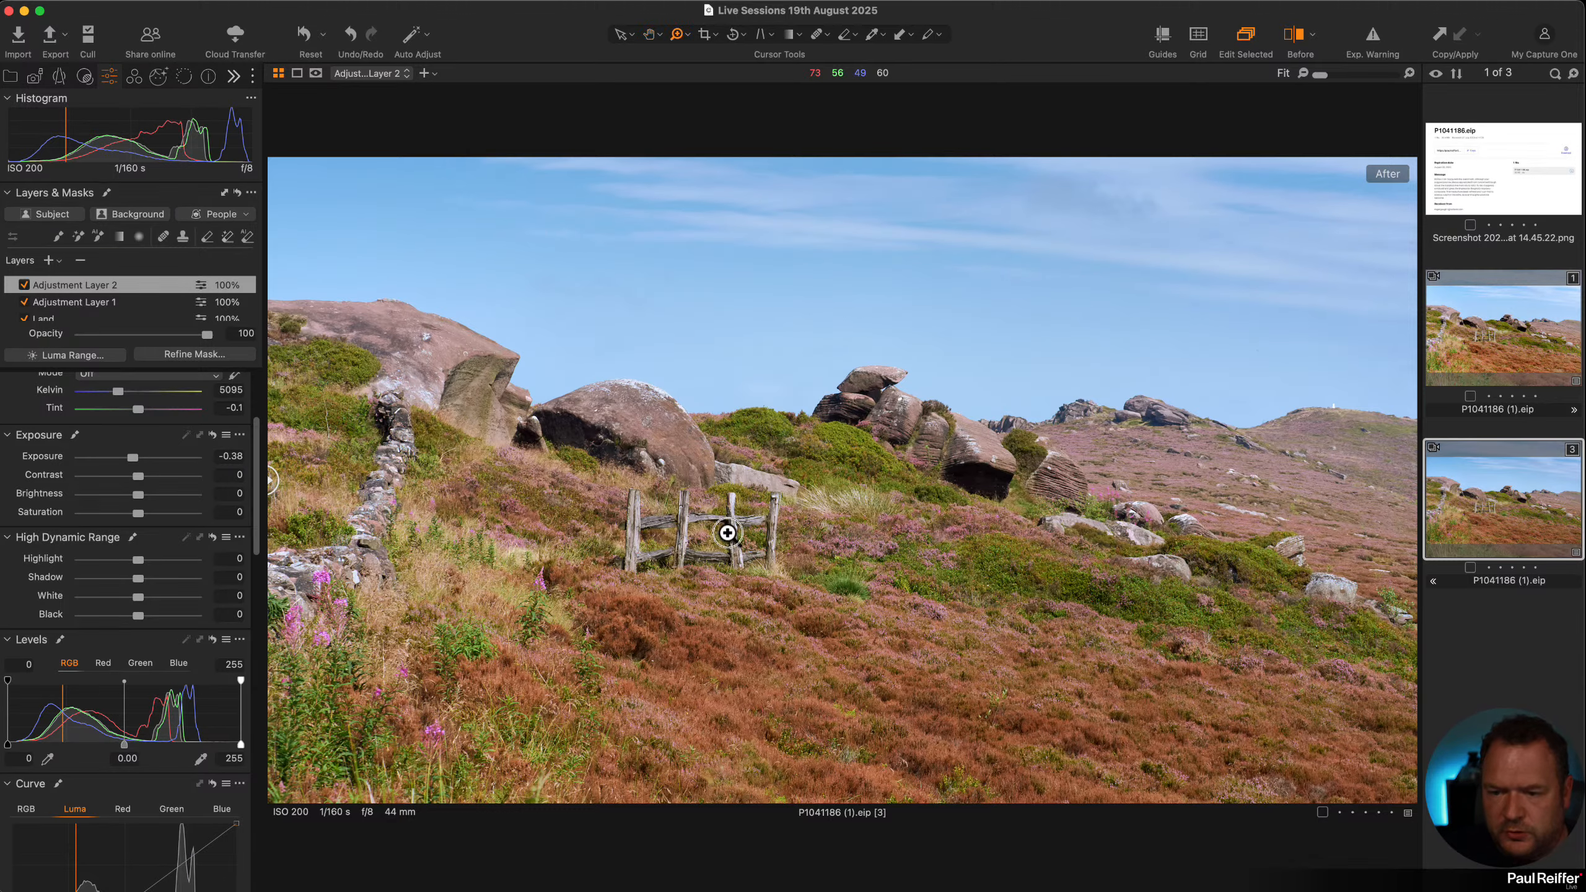
click(724, 530)
alt+click(973, 550)
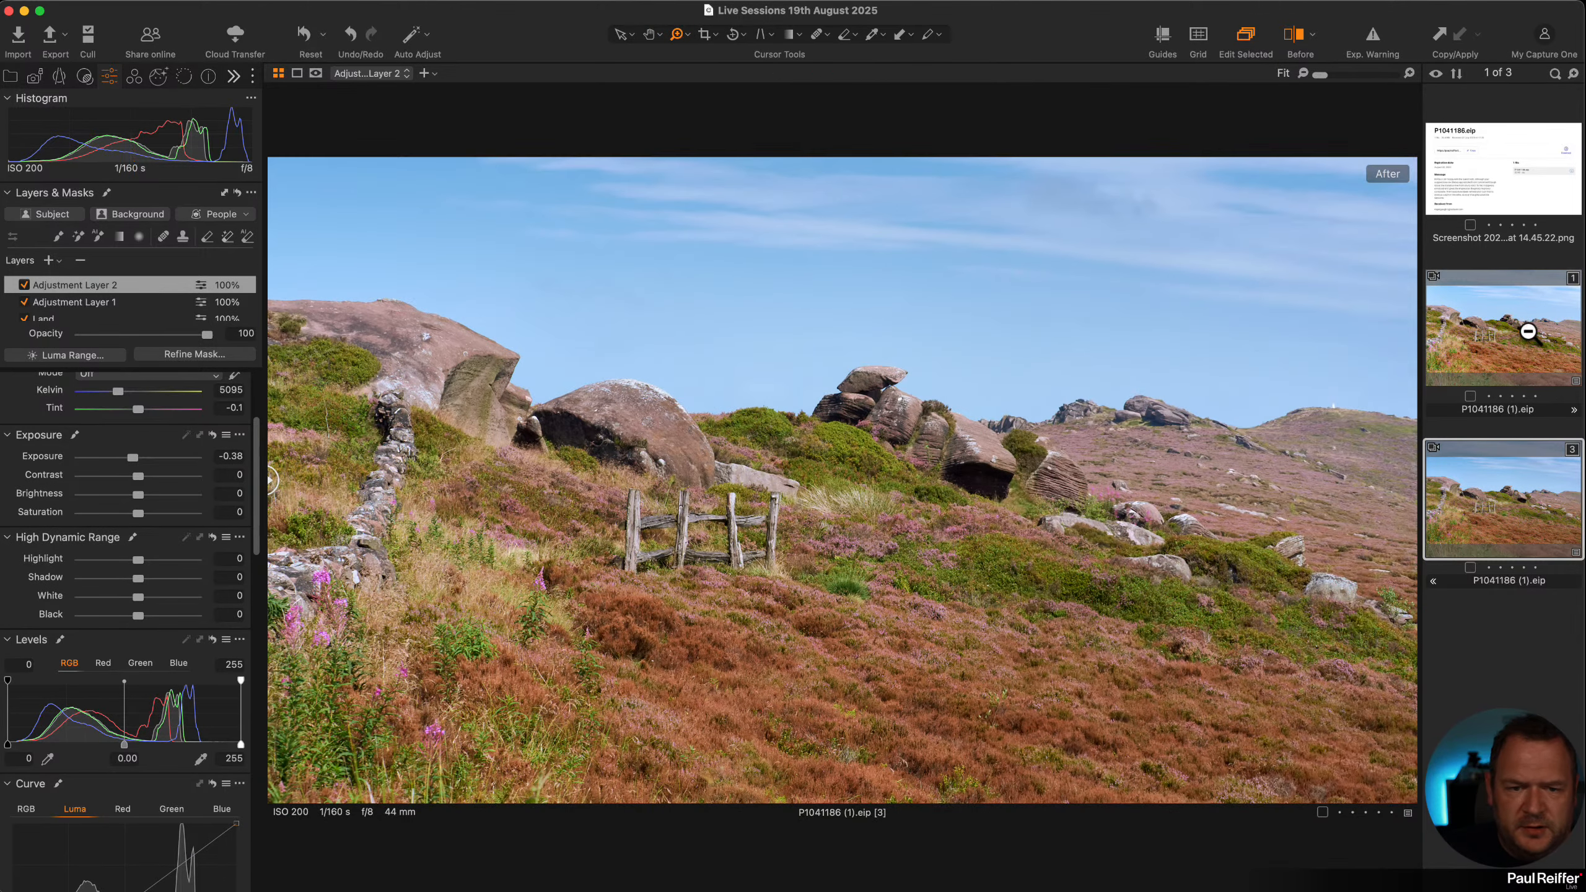
Compare variants 1 and 3 of P1041186 (1).eip together at 200%, examining the fence and the heather and rocks beside it
super+click(1532, 340)
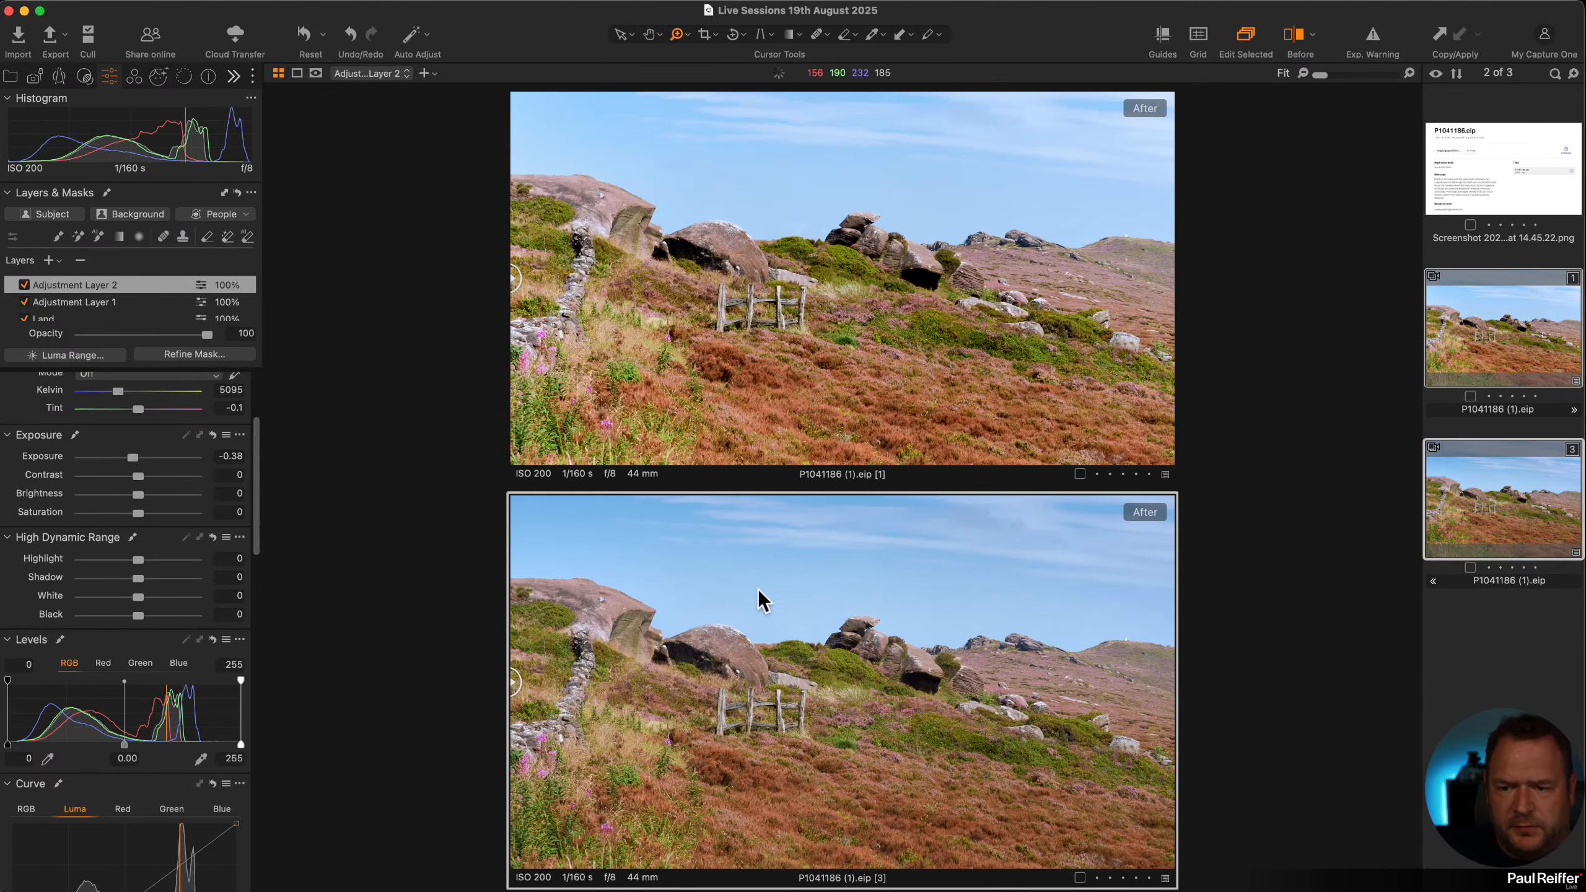
click(766, 712)
click(758, 705)
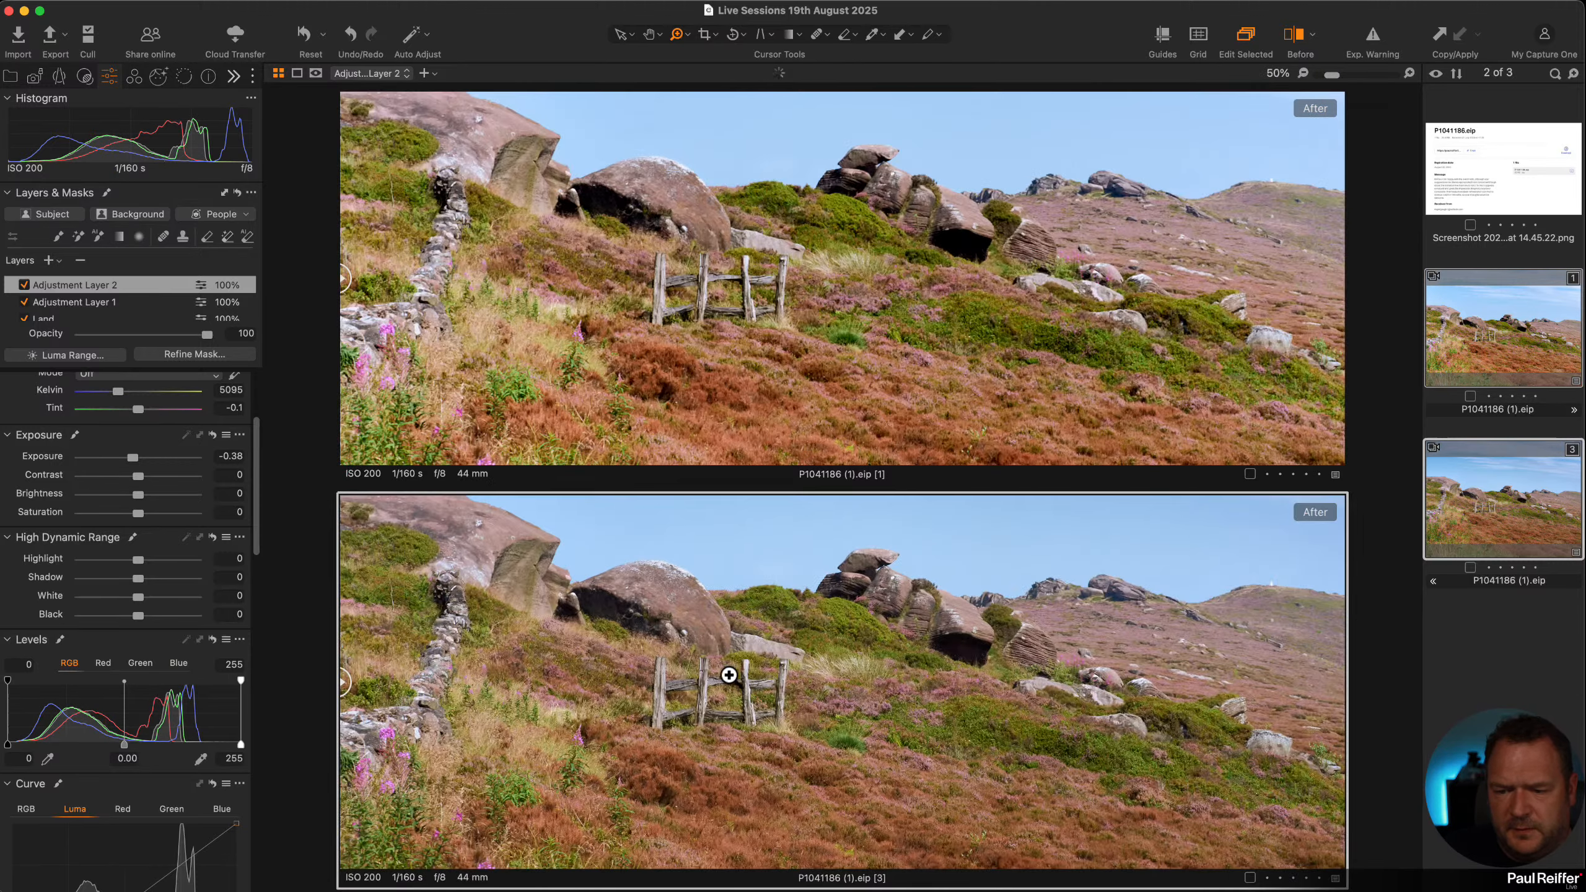
click(725, 678)
click(771, 689)
click(795, 708)
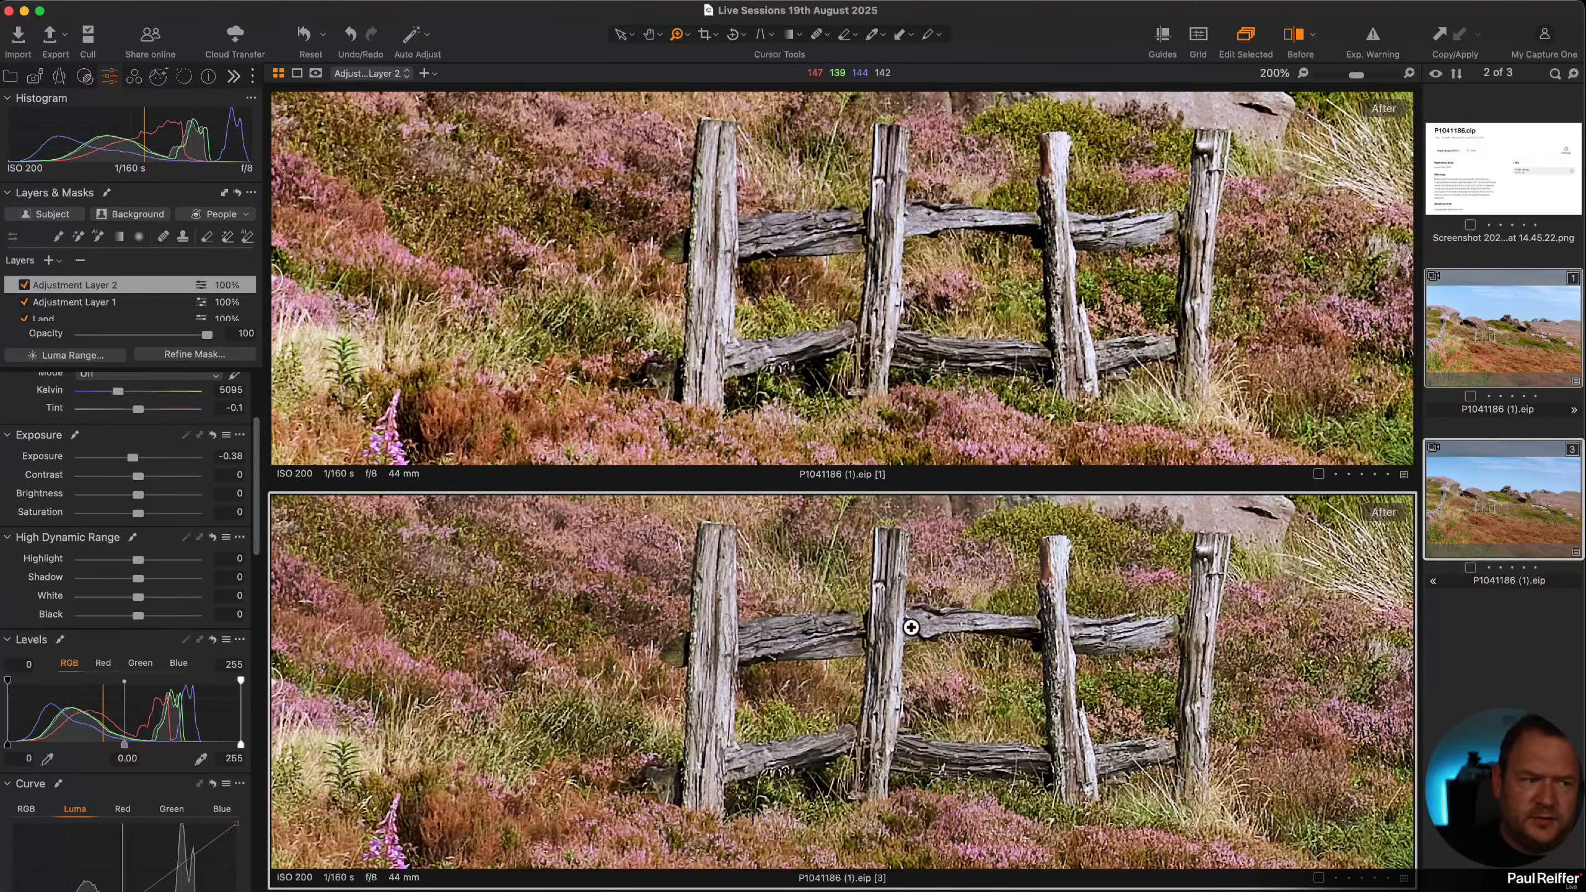
drag(910, 629, 1170, 845)
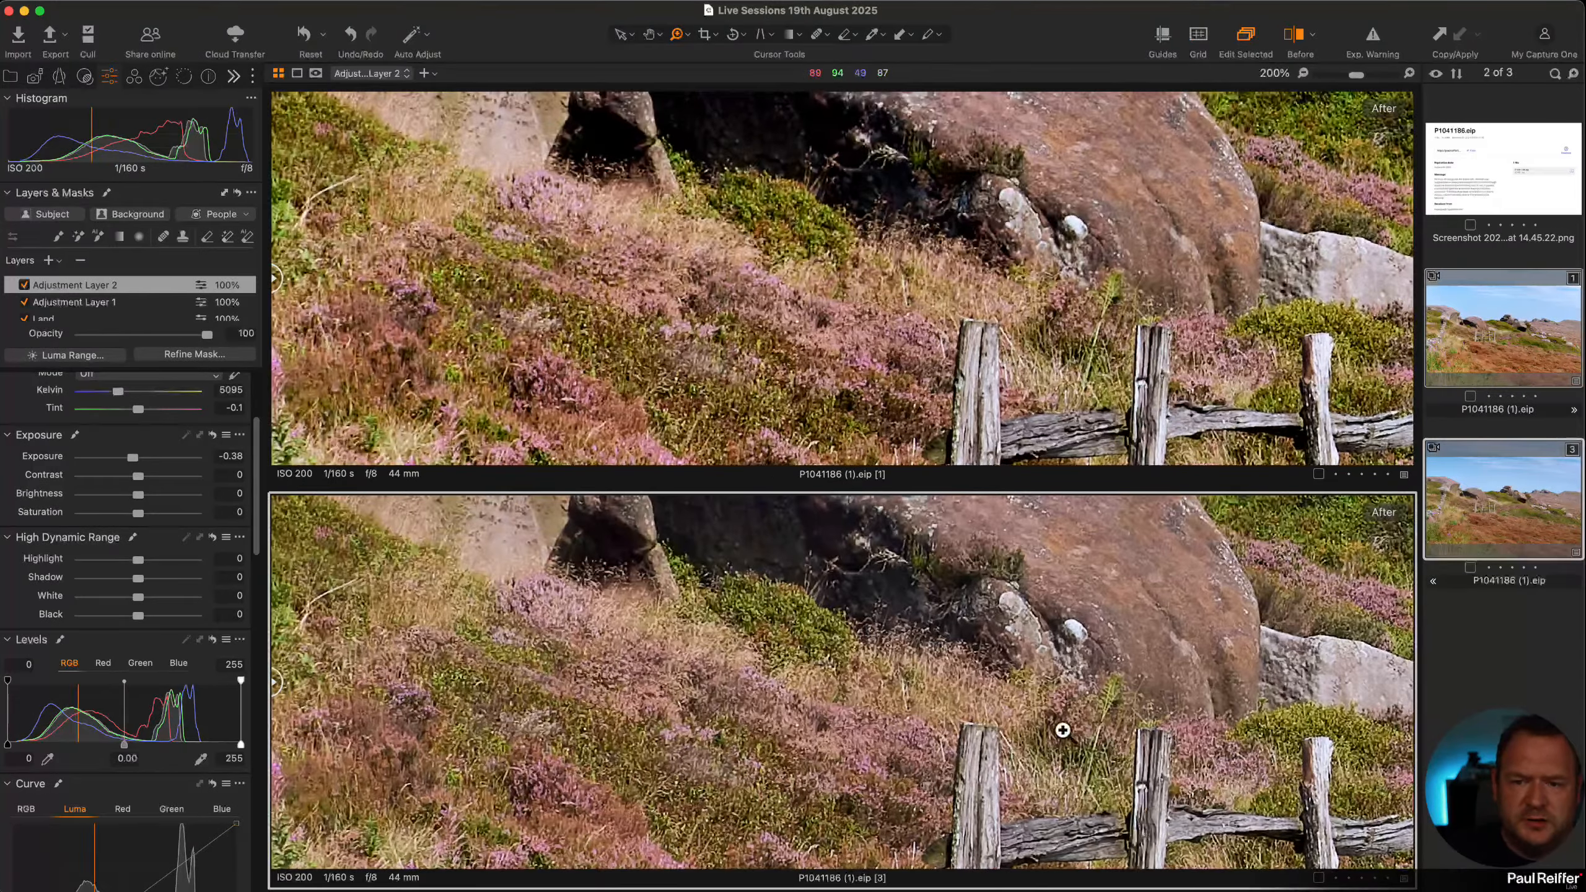
drag(1054, 700, 982, 701)
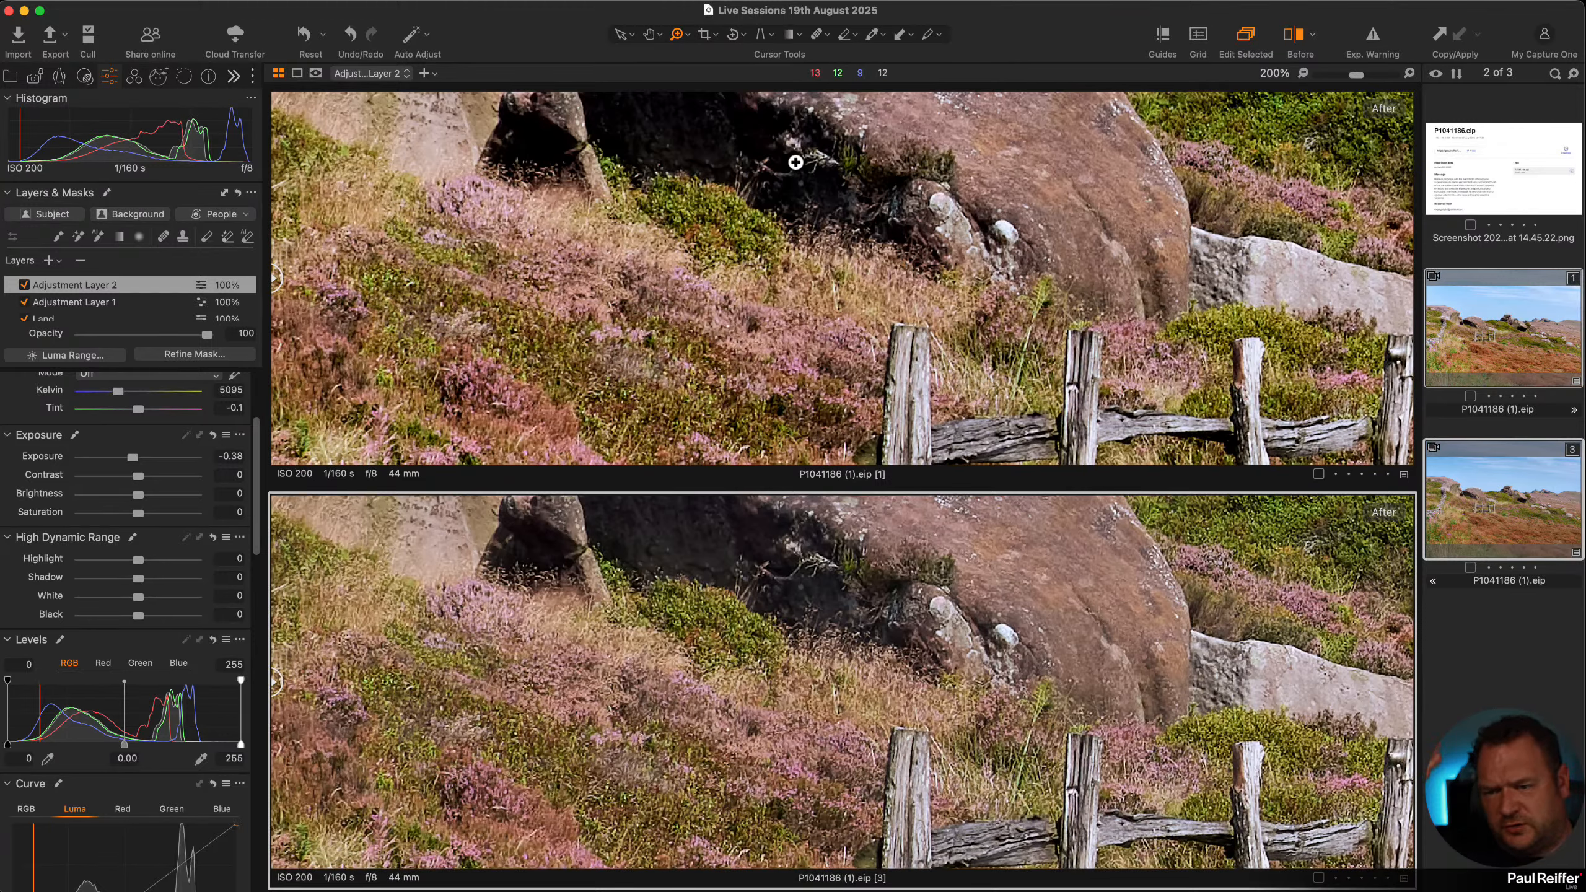
Inspect variant 3 alone, checking the rocks along the horizon at 100% and the whole image
click(1486, 531)
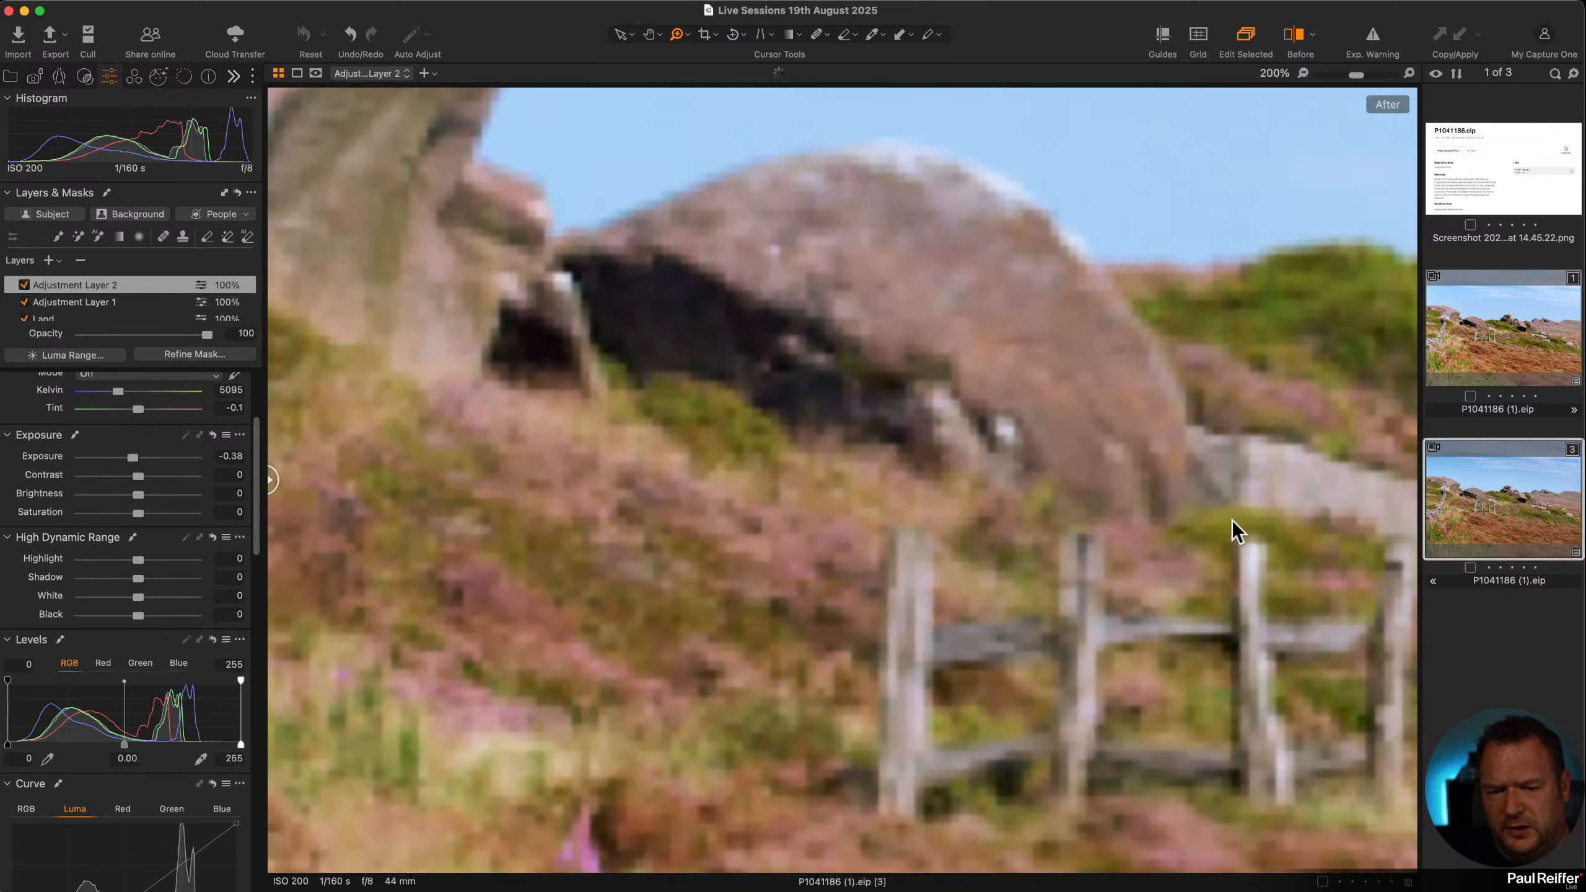
double_click(777, 476)
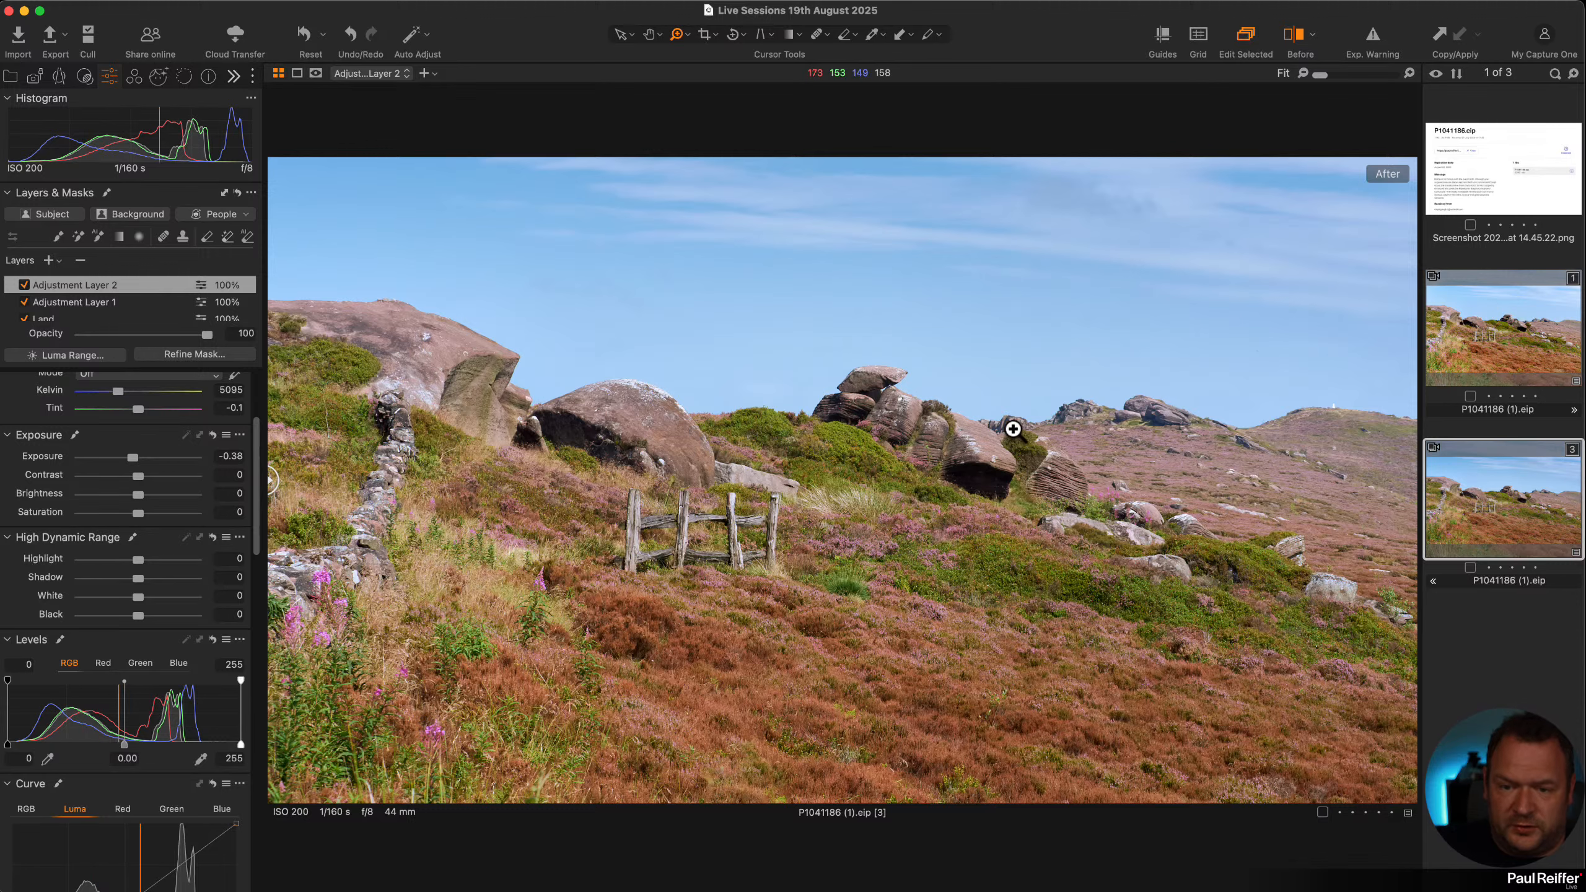
double_click(1060, 424)
key(space)
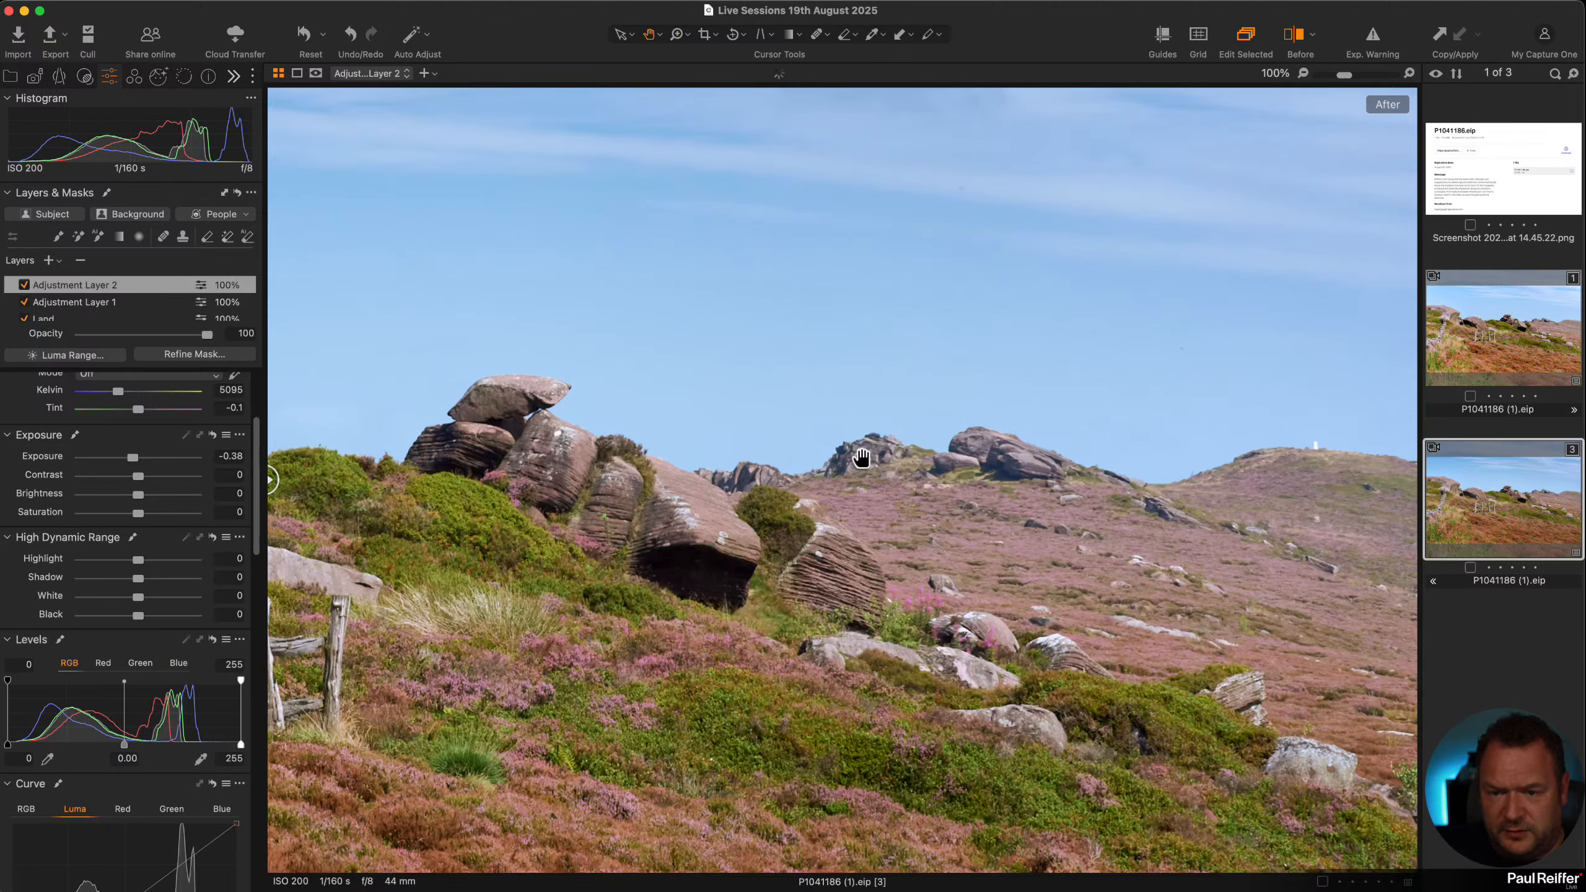
scroll(862, 458, up, 5)
scroll(861, 465, down, 10)
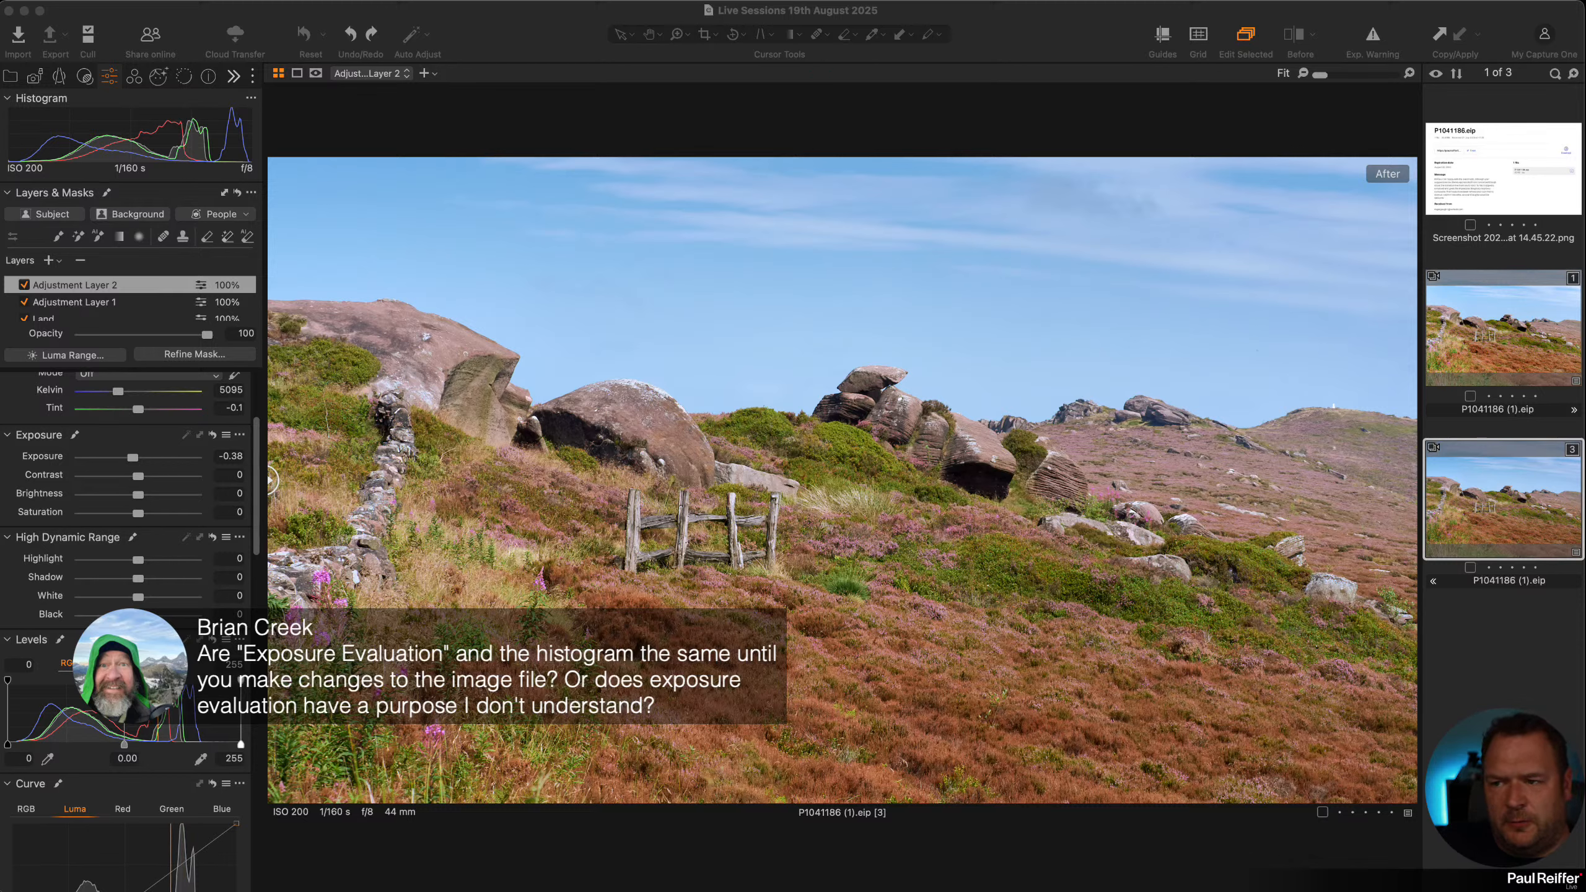
Expand the Exposure Evaluation tool among the capture tools
click(33, 74)
click(34, 75)
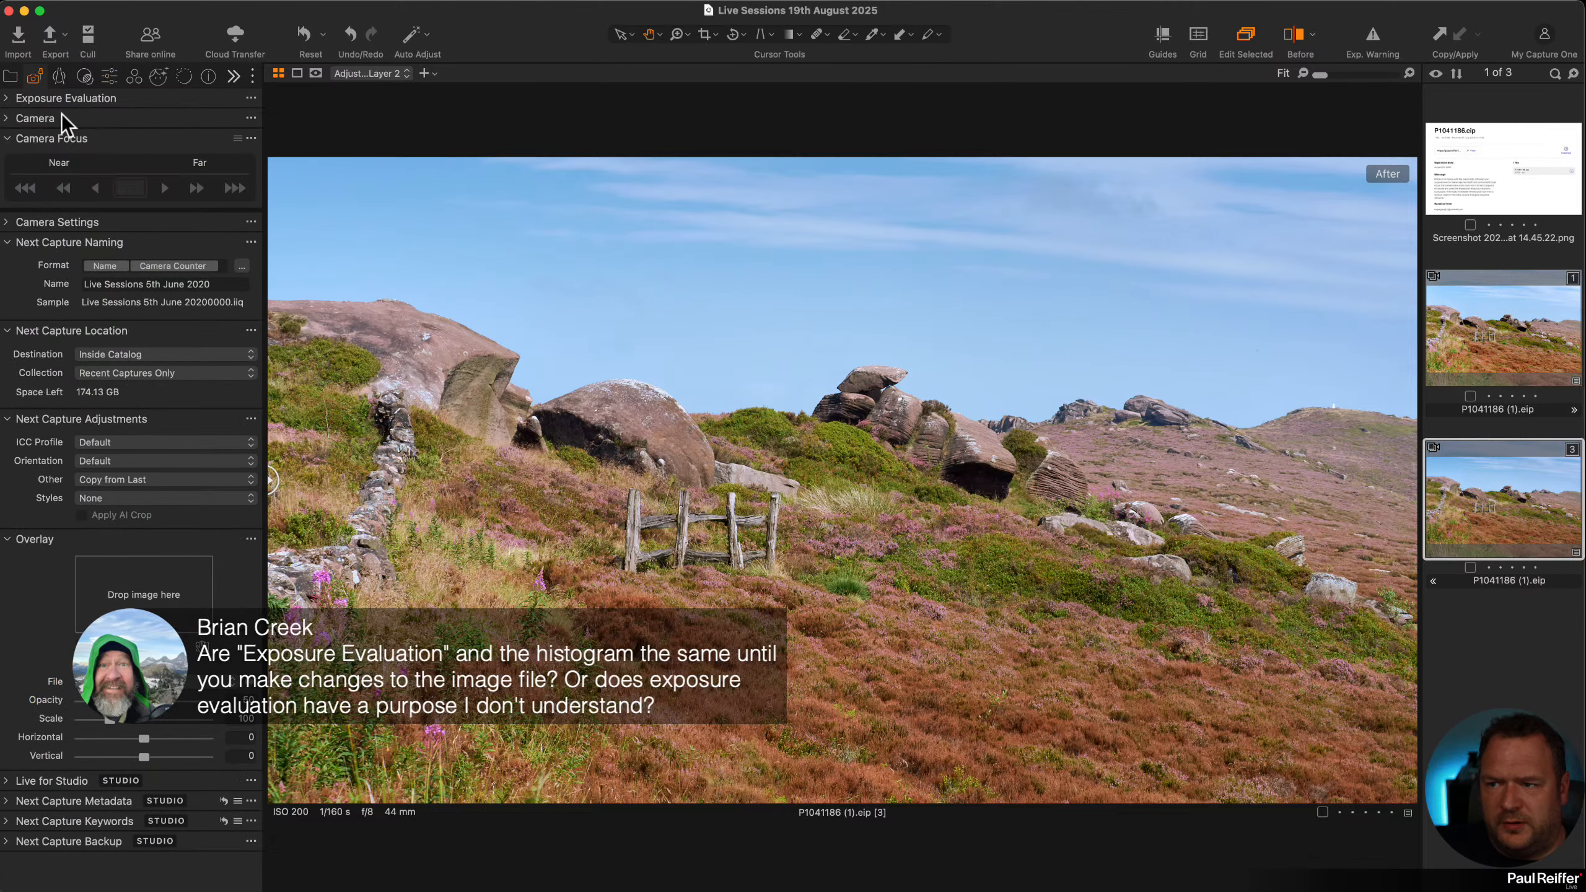
click(24, 100)
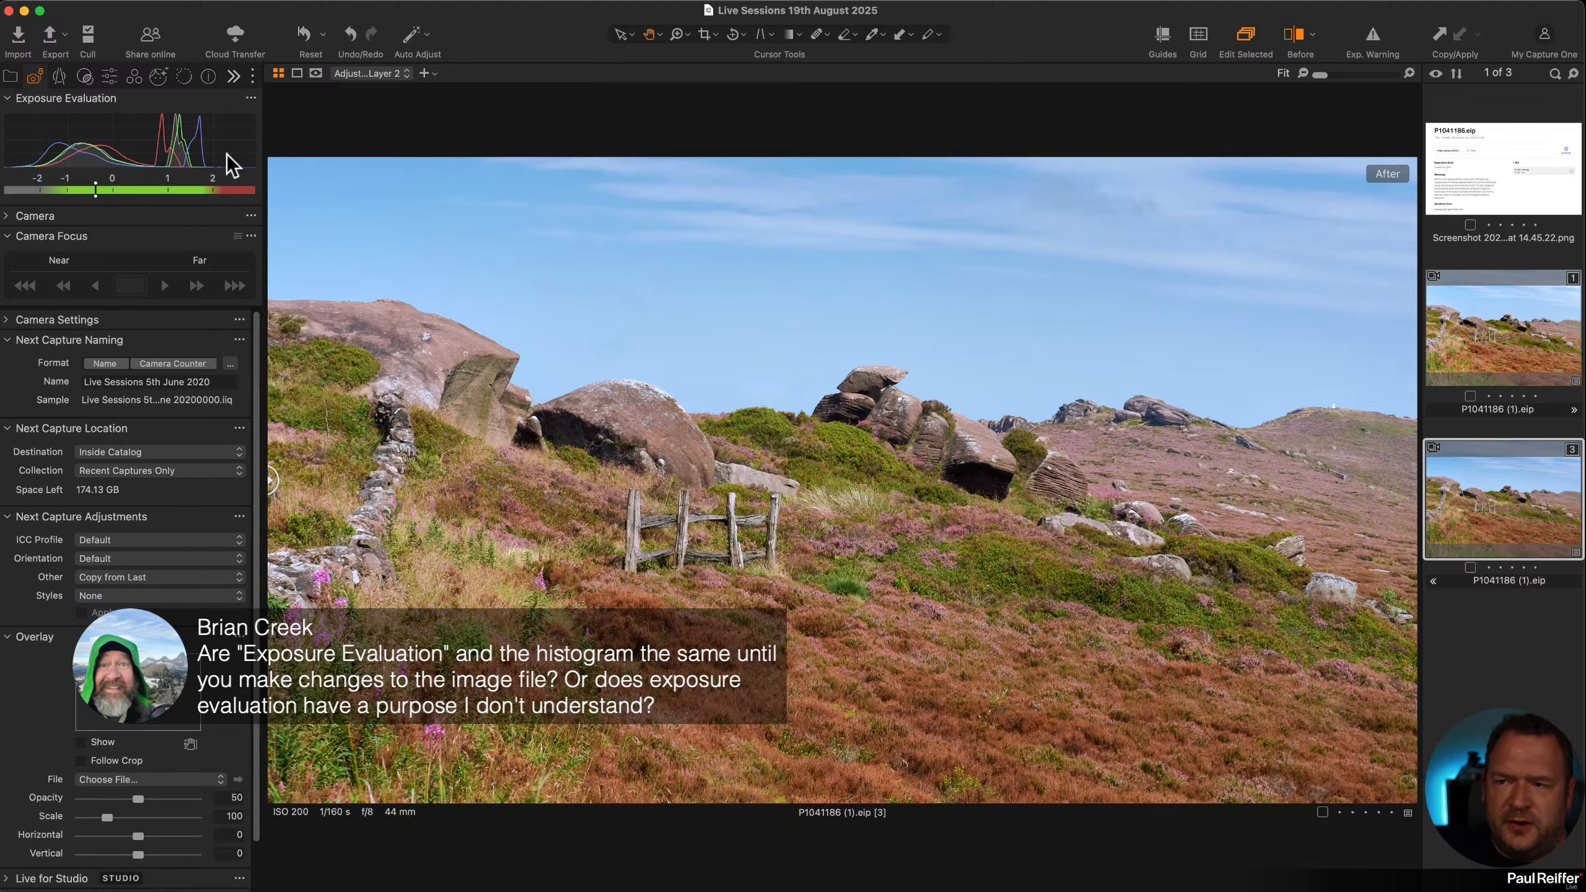
Clone variant 3 of P1041186 (1).eip, tagging the source variant red and the clone yellow
right_click(1452, 473)
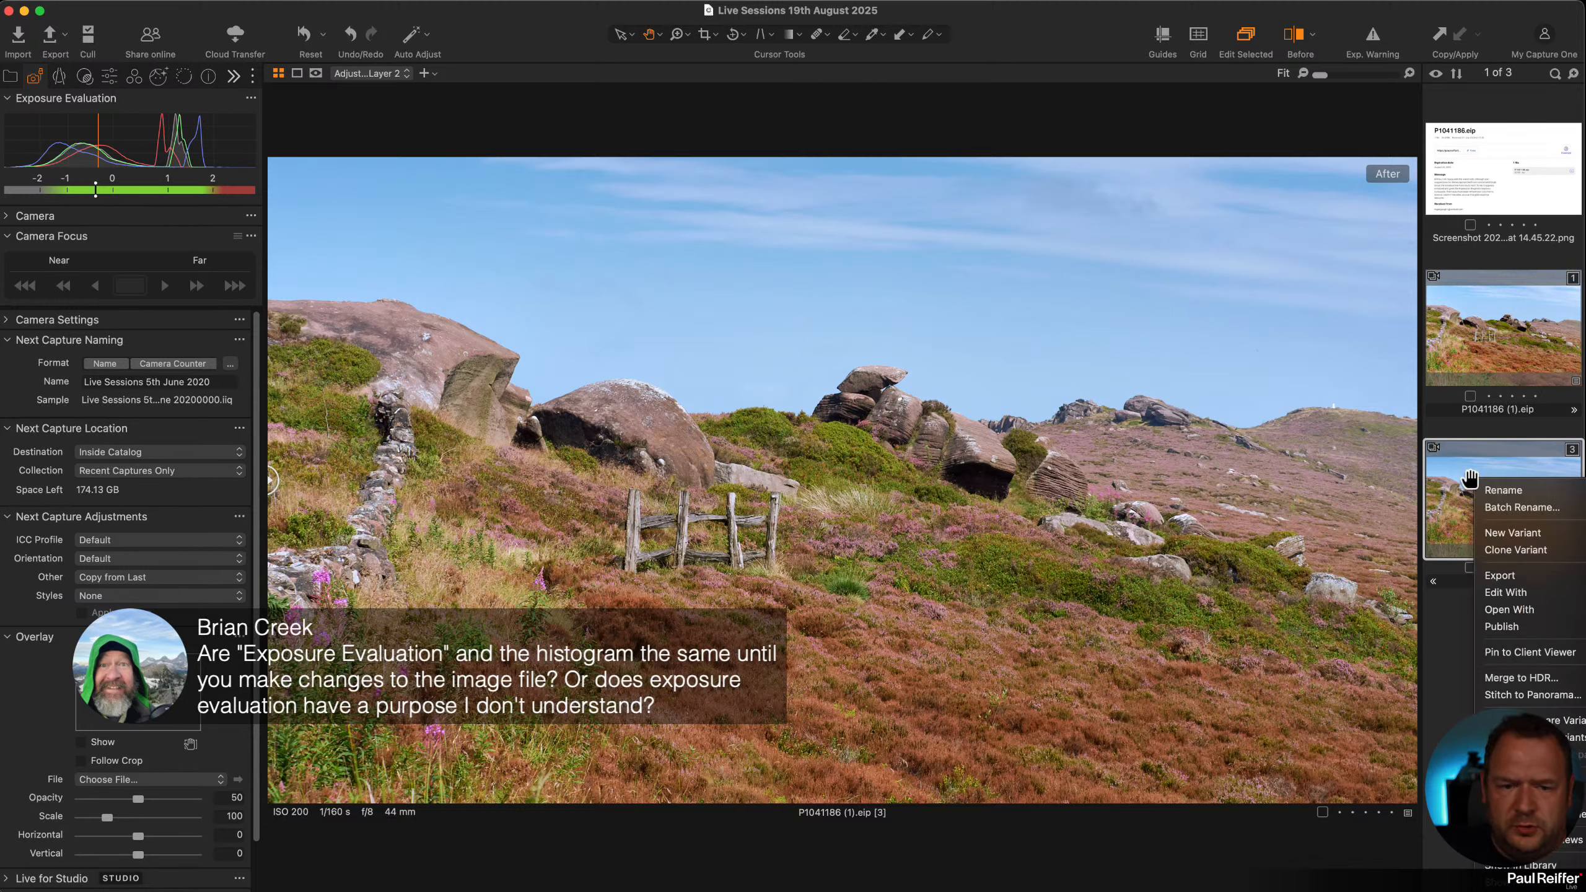
click(1543, 548)
click(1495, 499)
key(minus)
click(1510, 641)
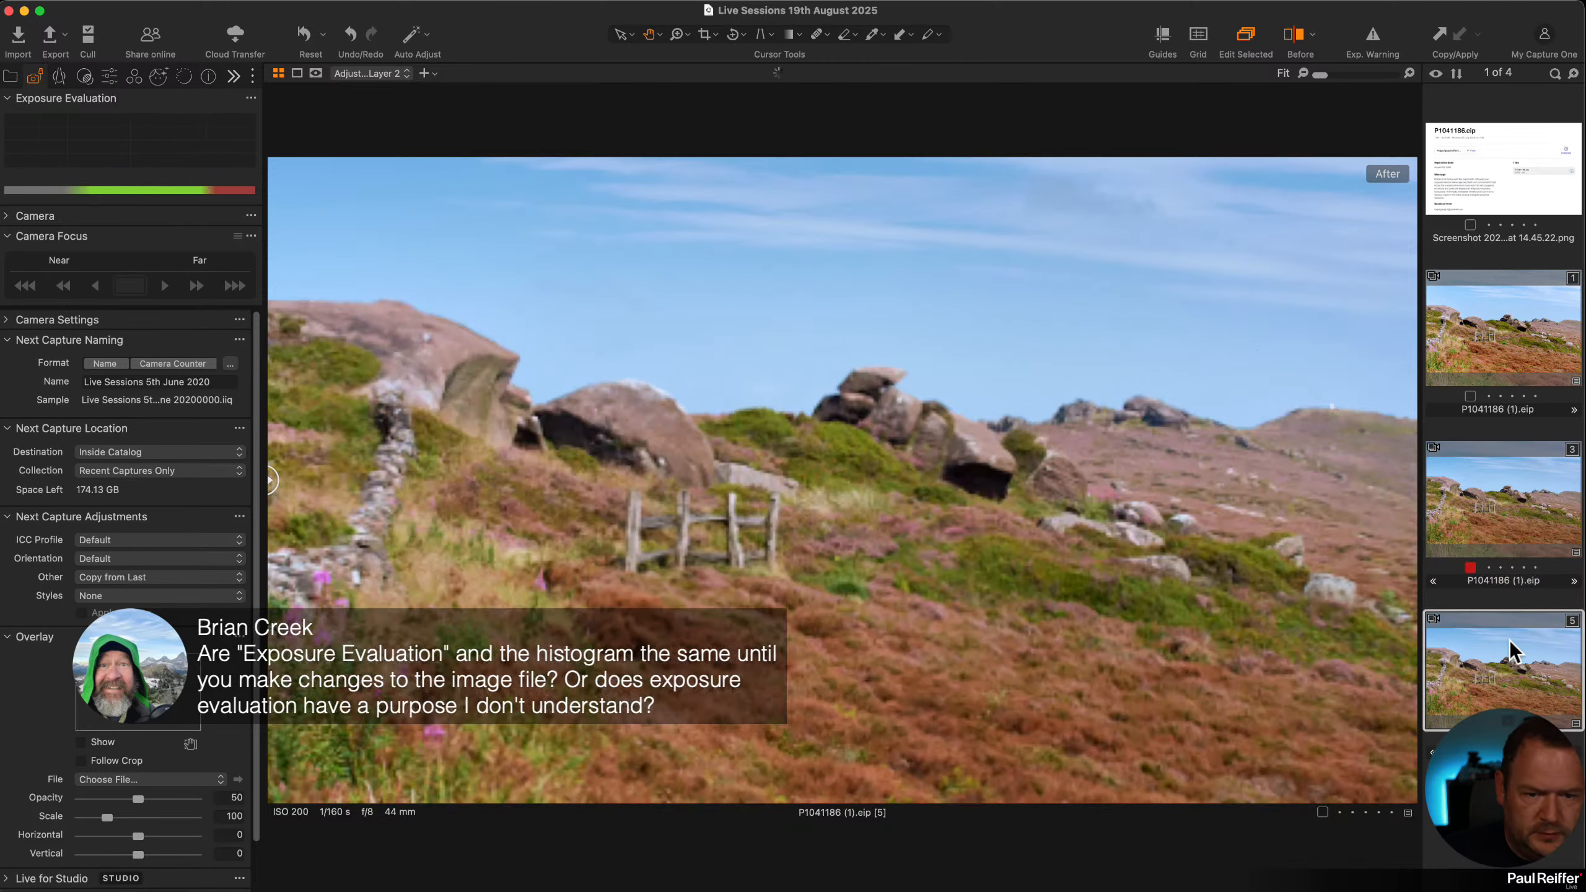
key(asterisk)
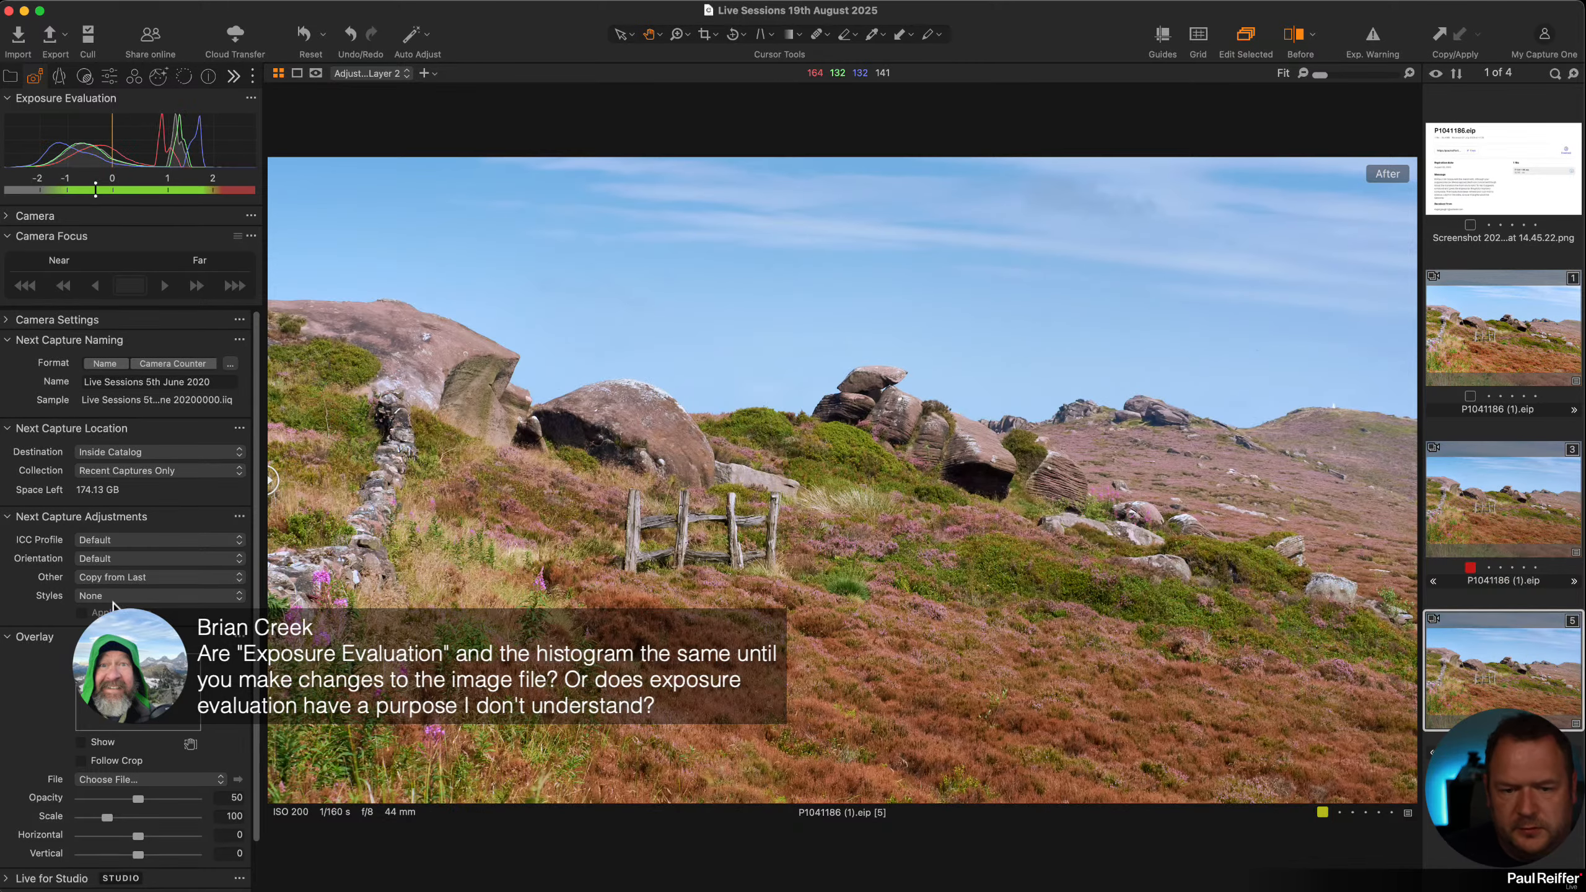
Create a floating Exposure Evaluation tool, place it over the upper sky and widen it
click(111, 77)
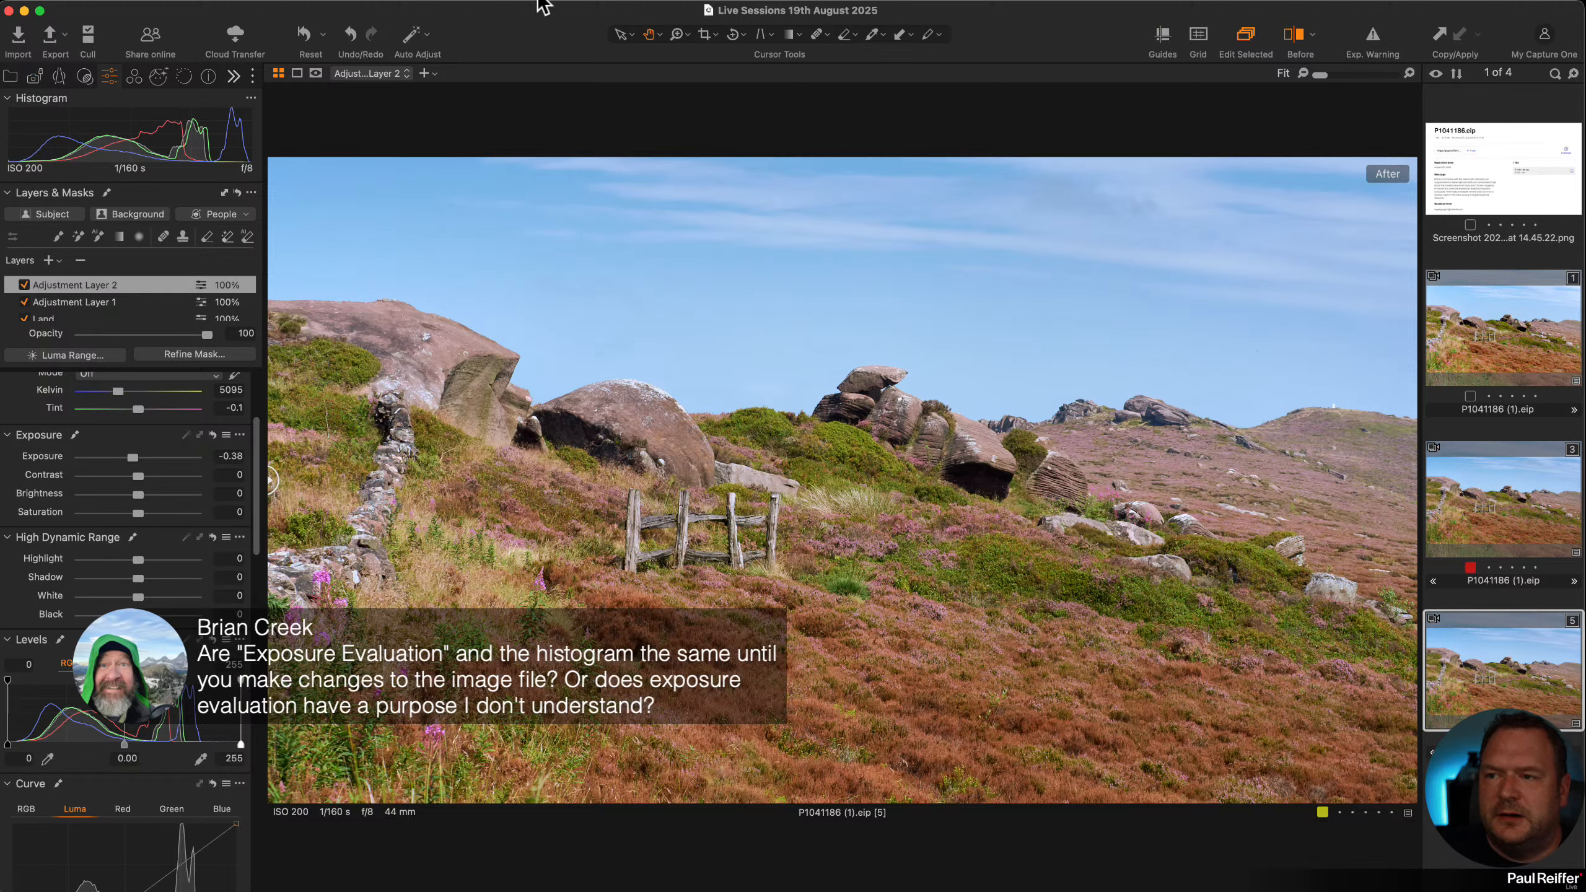
click(405, 2)
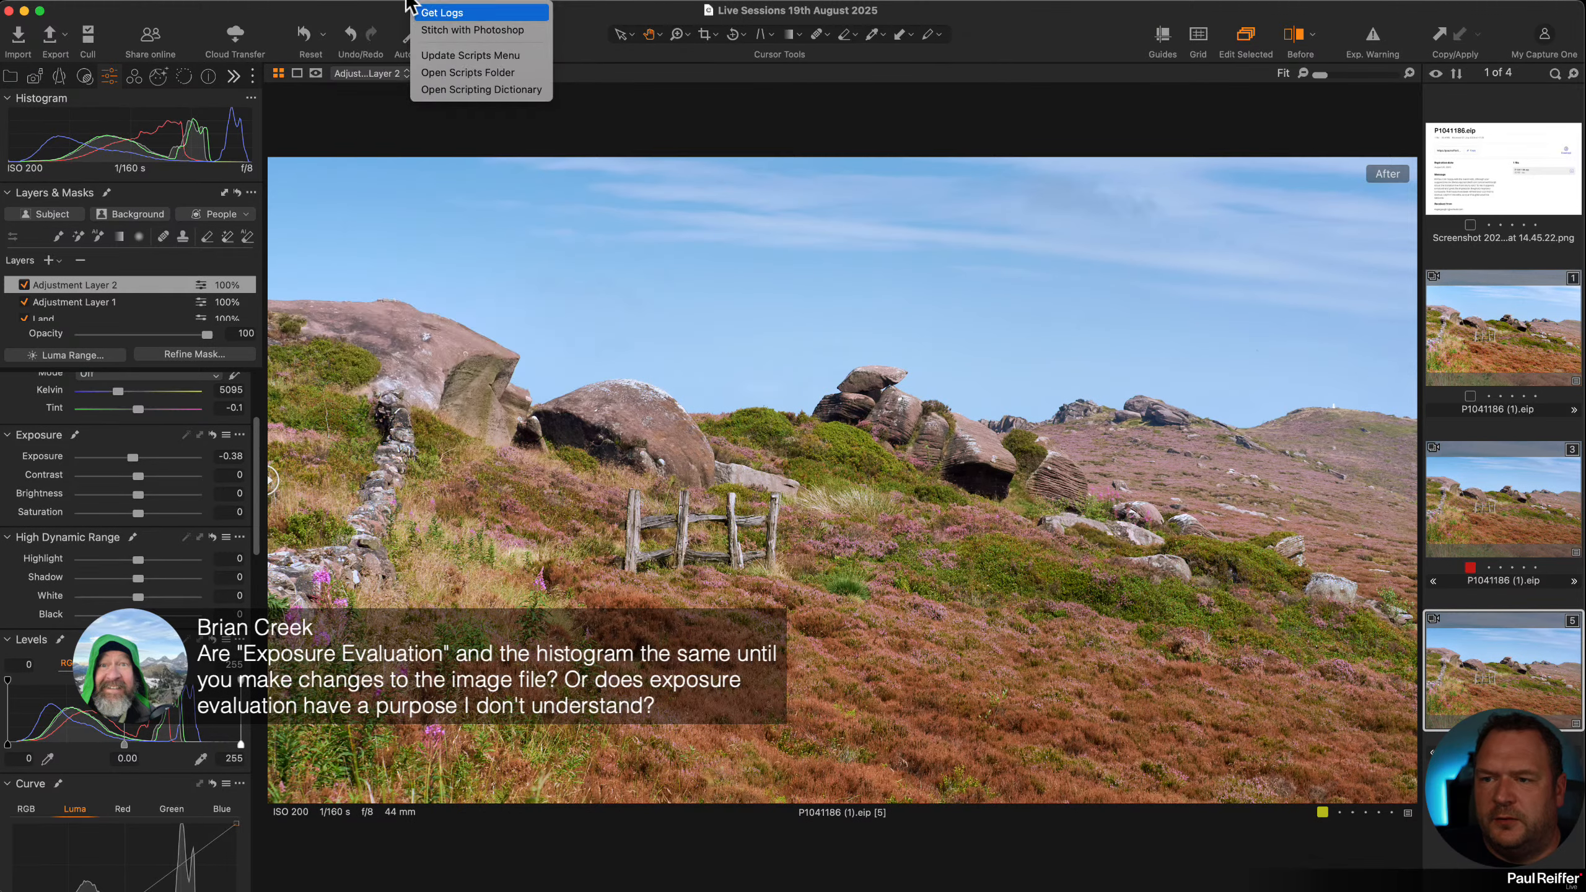
mouse_move(416, 30)
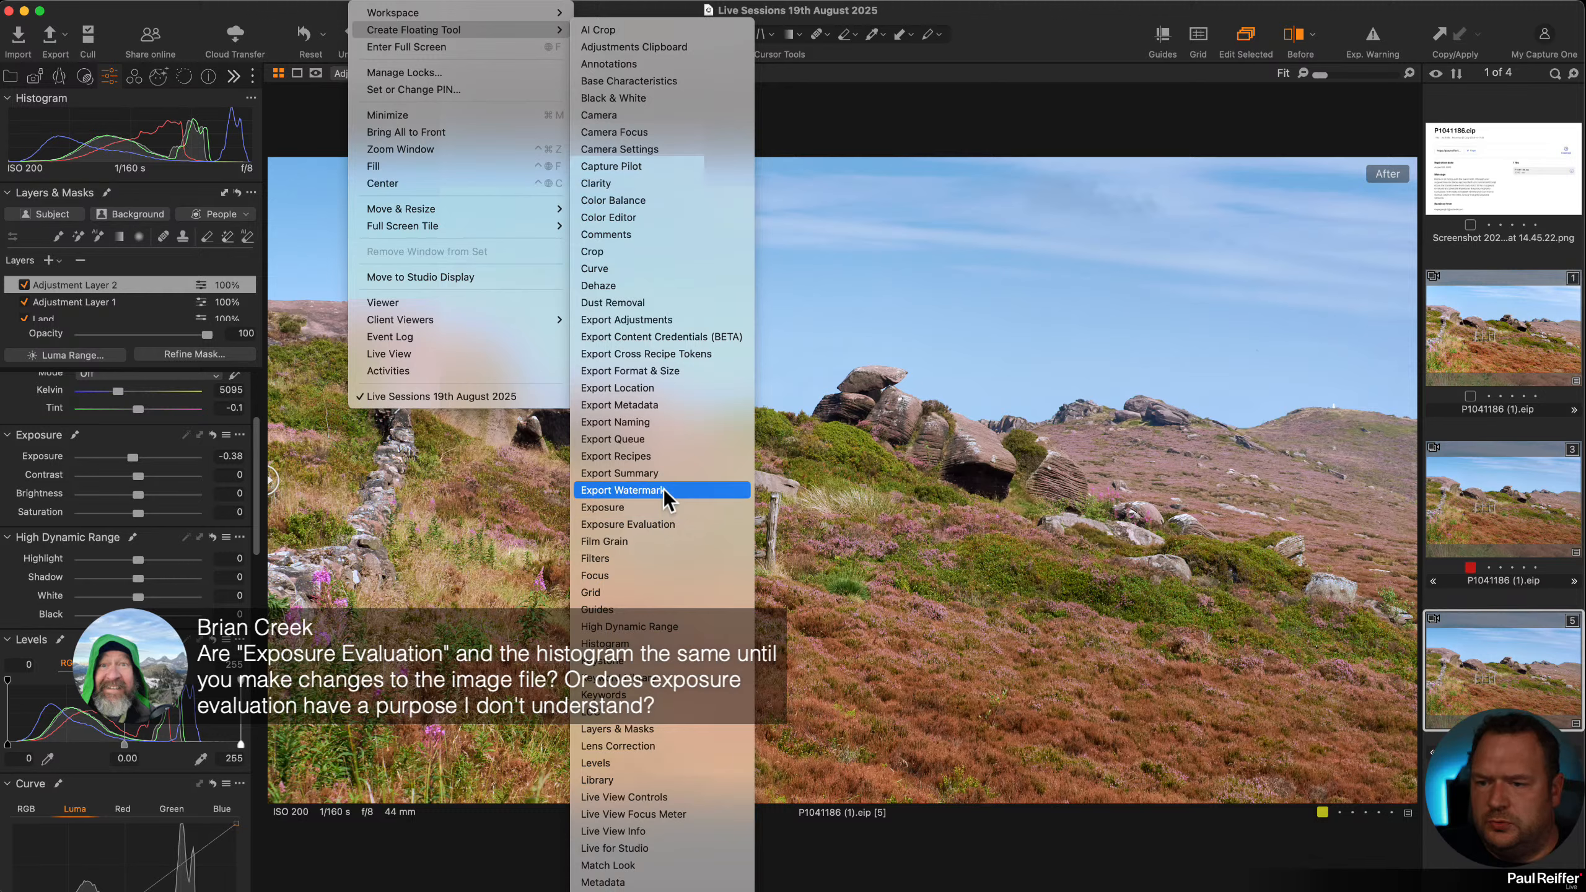
click(682, 538)
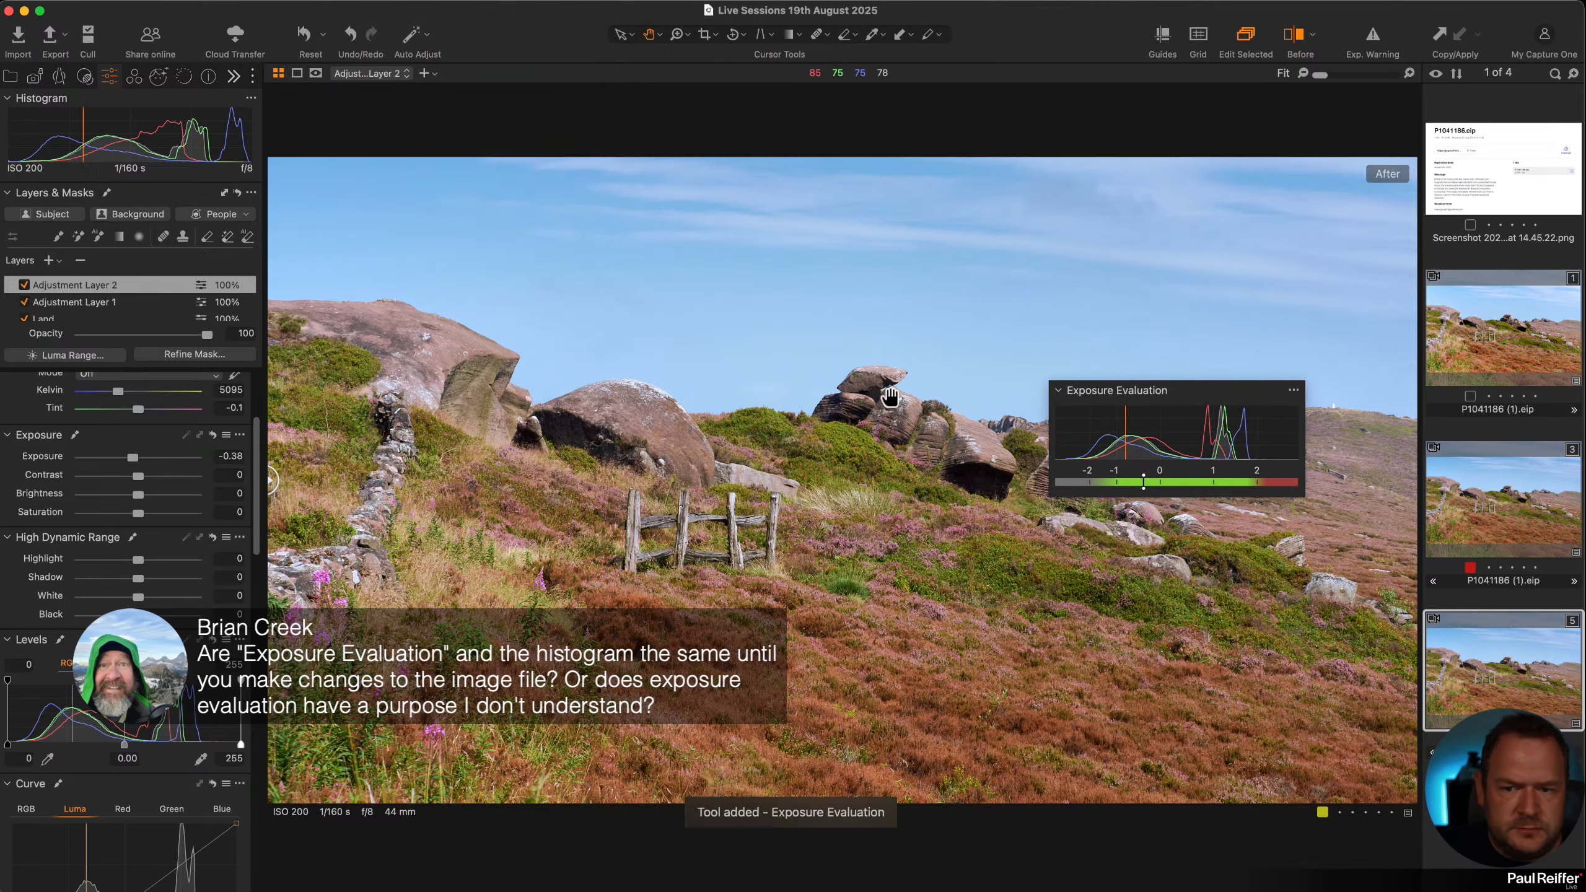
drag(1224, 397, 1163, 122)
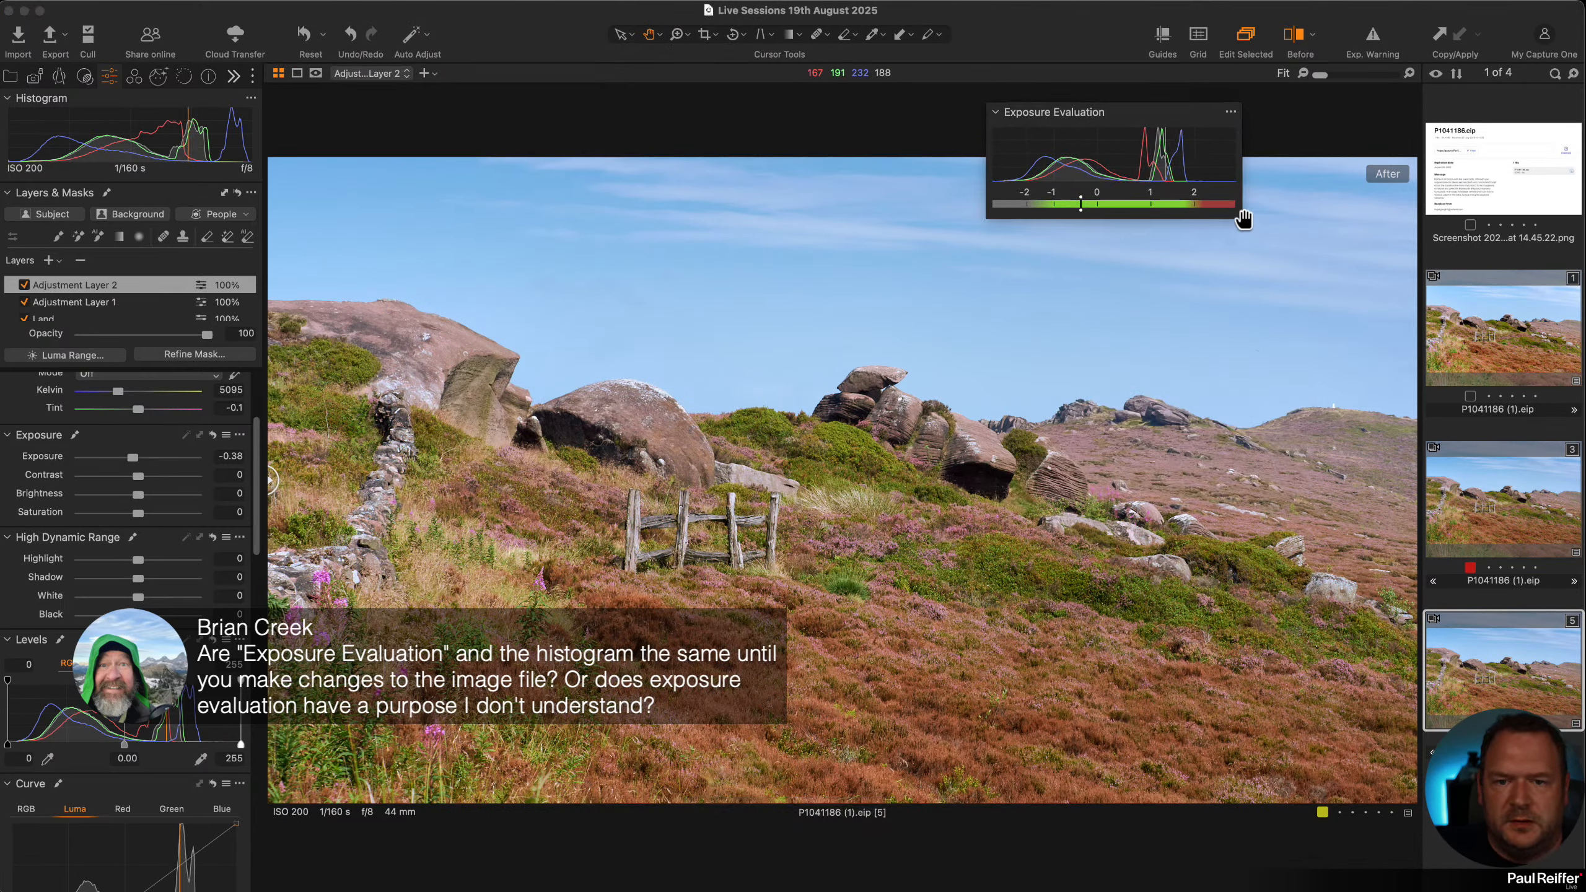
drag(1237, 213, 1315, 219)
Create a floating Histogram tool and dock it directly below the floating Exposure Evaluation tool
click(398, 3)
mouse_move(550, 29)
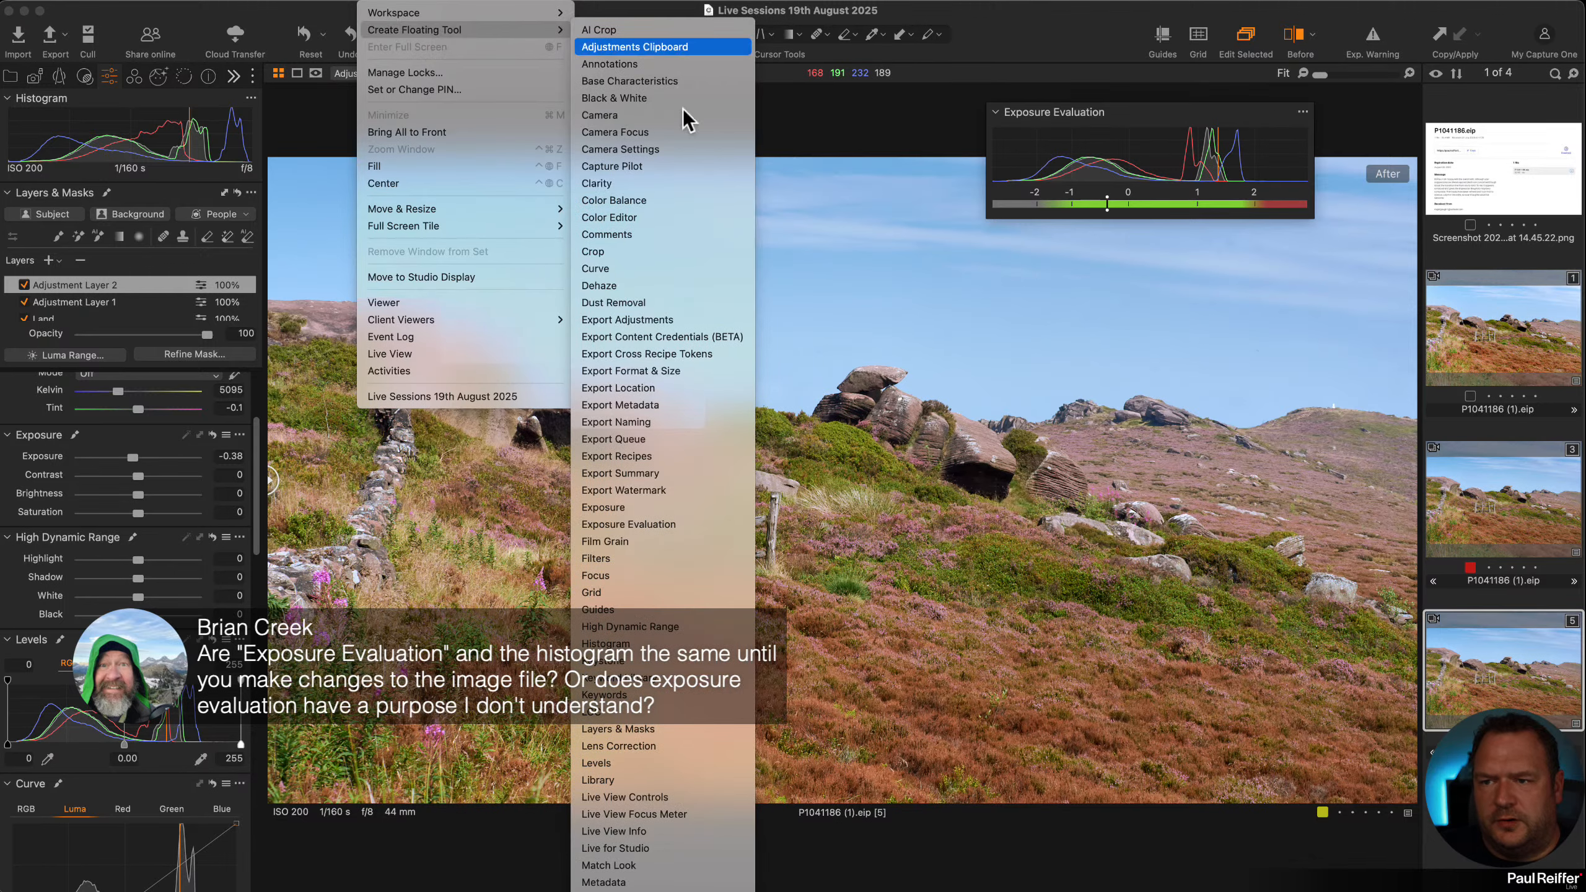
click(655, 644)
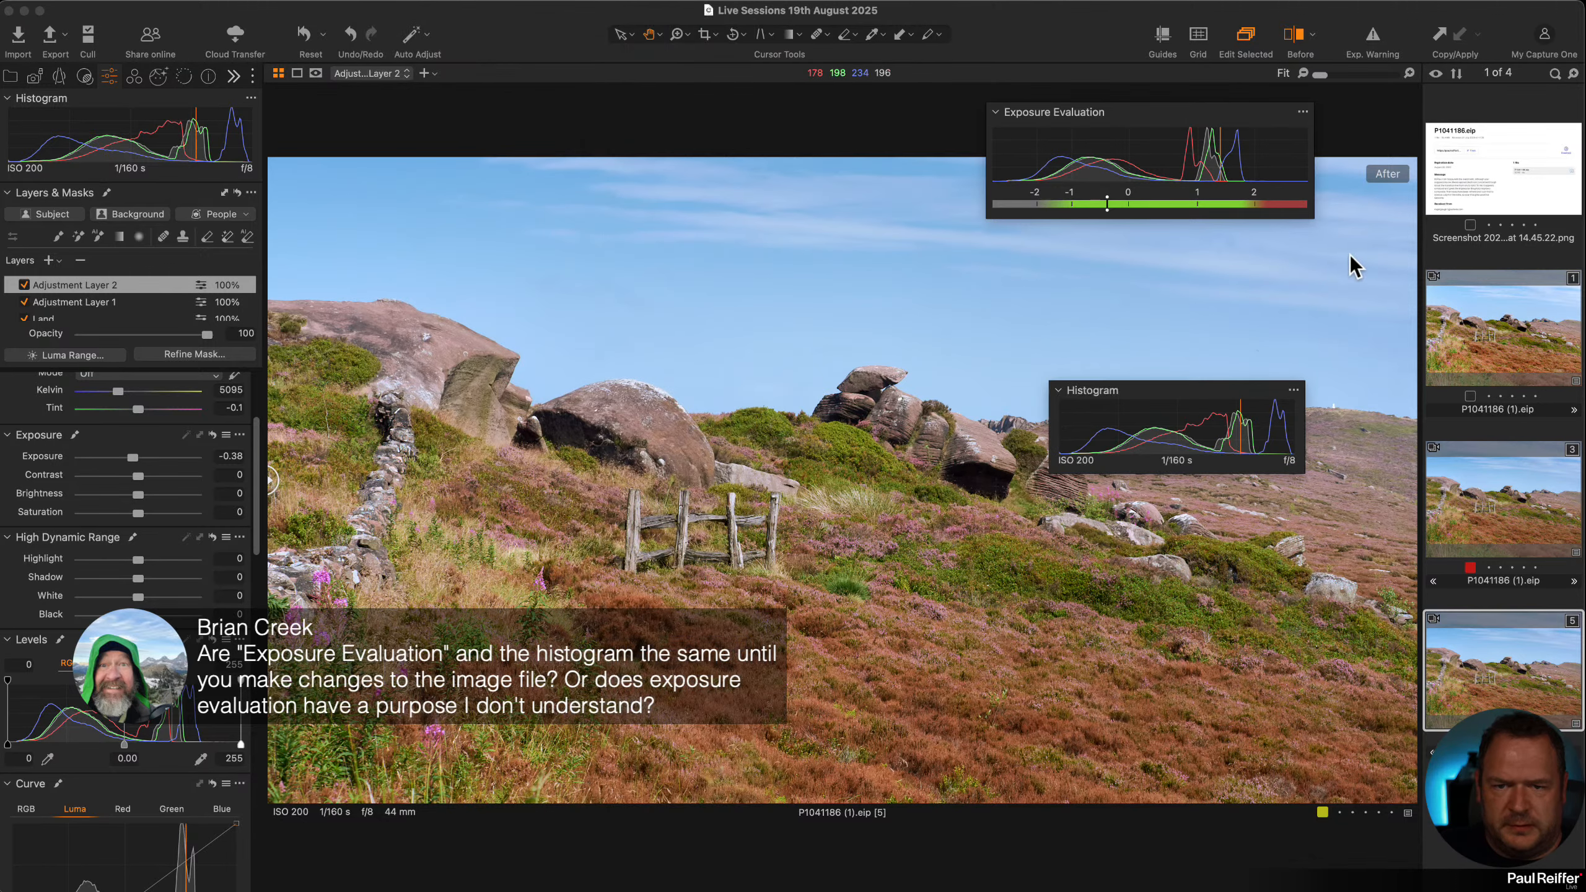
drag(1190, 357, 1158, 230)
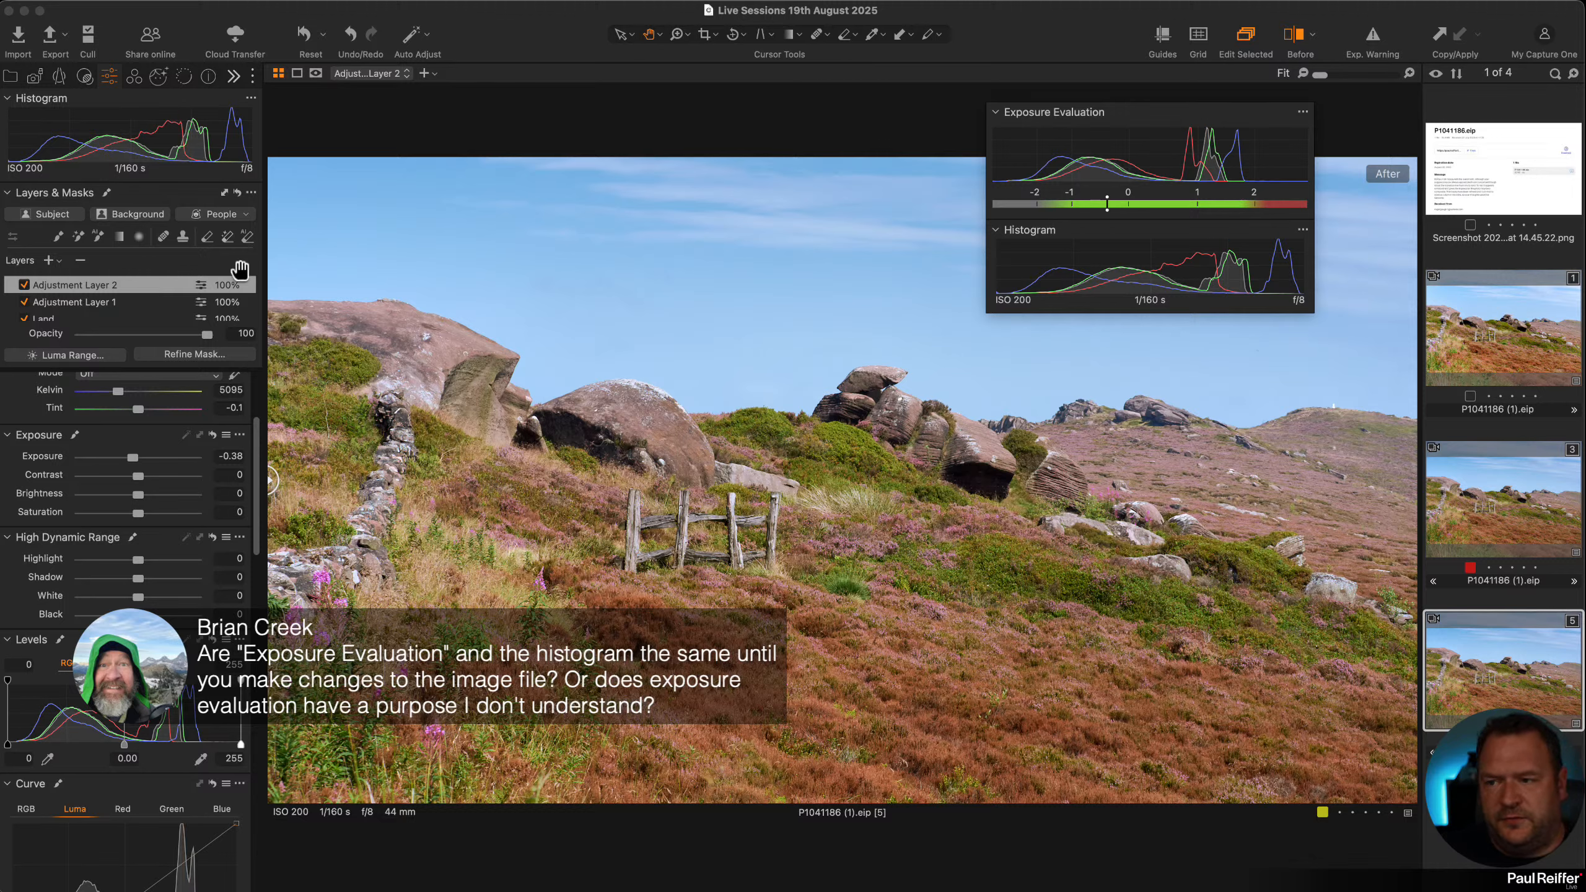
Set the exposure of the yellow-tagged variant's Image Layer to 0.08
scroll(174, 294, down, 4)
click(103, 306)
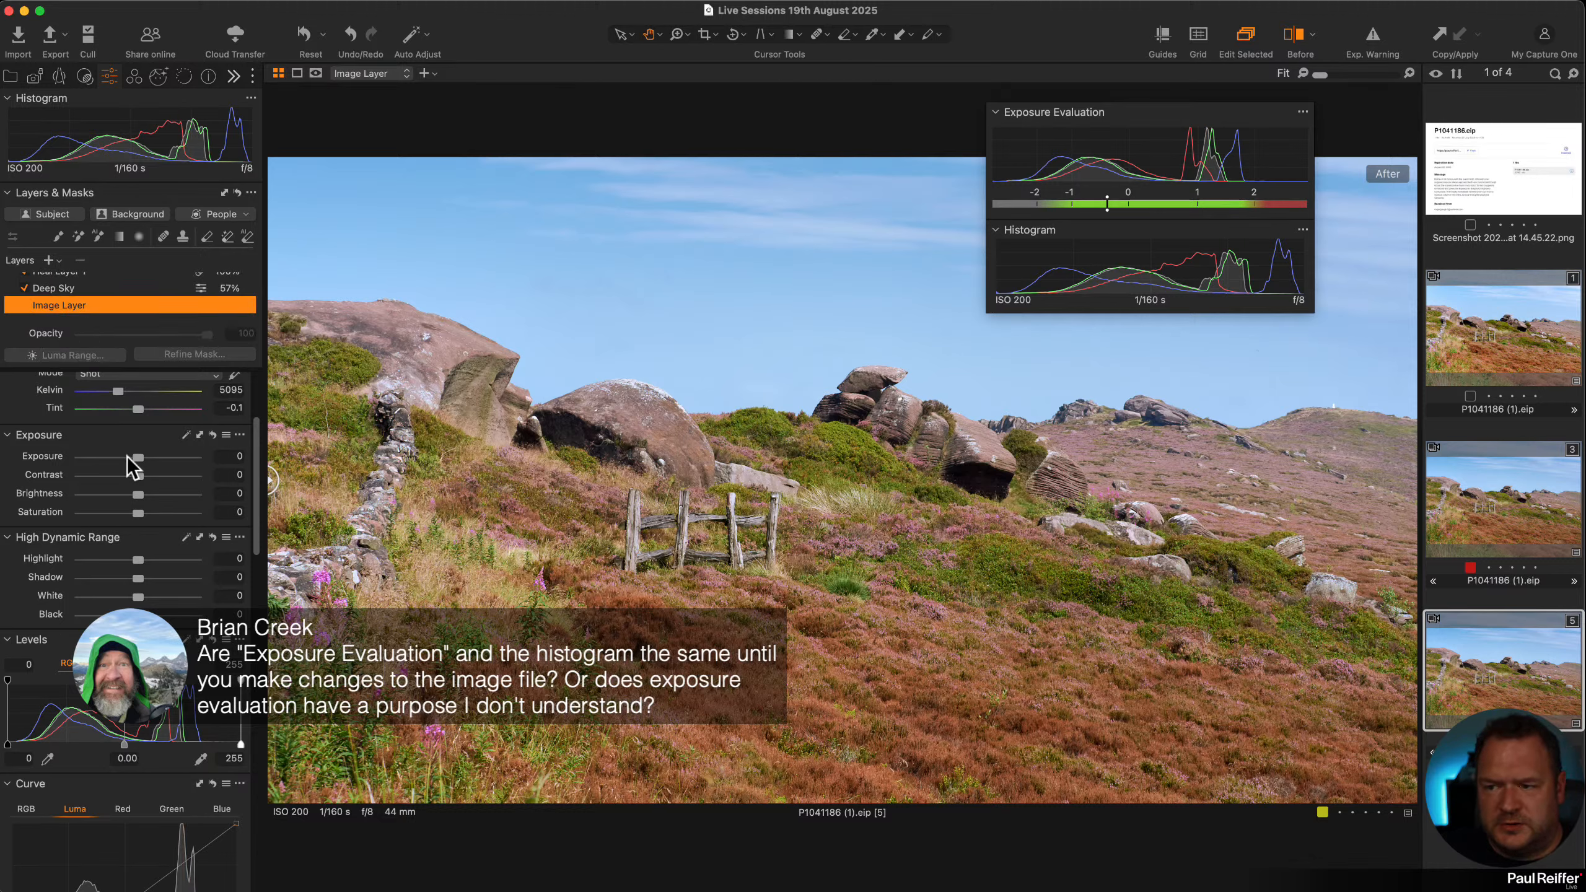
mouse_move(137, 456)
mouse_down()
mouse_move(155, 454)
mouse_move(92, 454)
mouse_move(139, 458)
mouse_up()
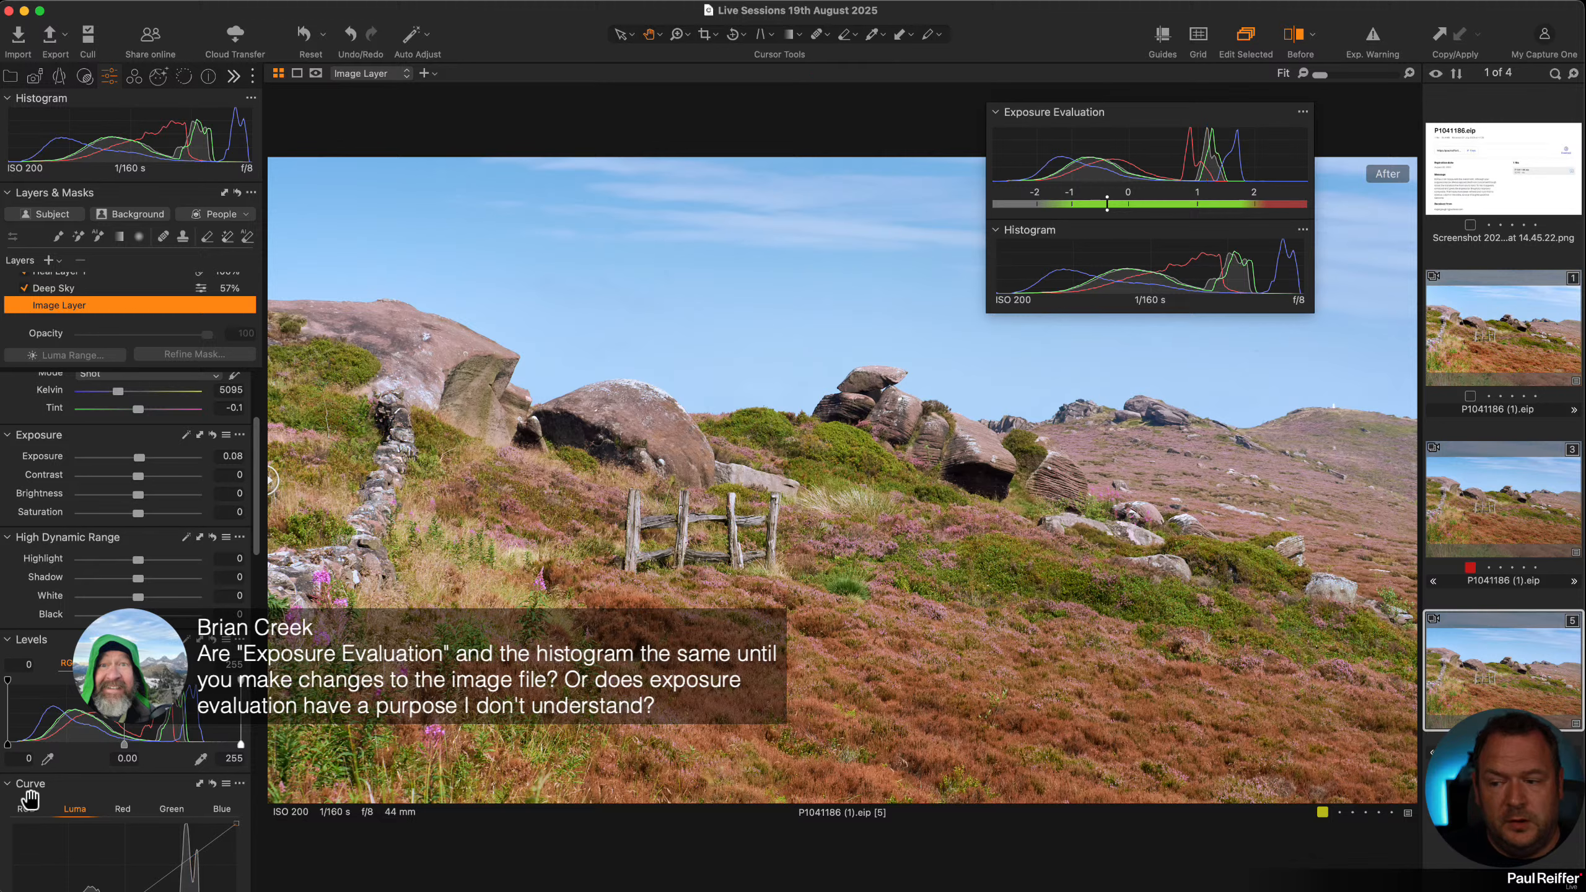
Add a midtone point to the Image Layer's Luma curve, try it raised, and pull it below the diagonal to darken the image
scroll(70, 724, down, 4)
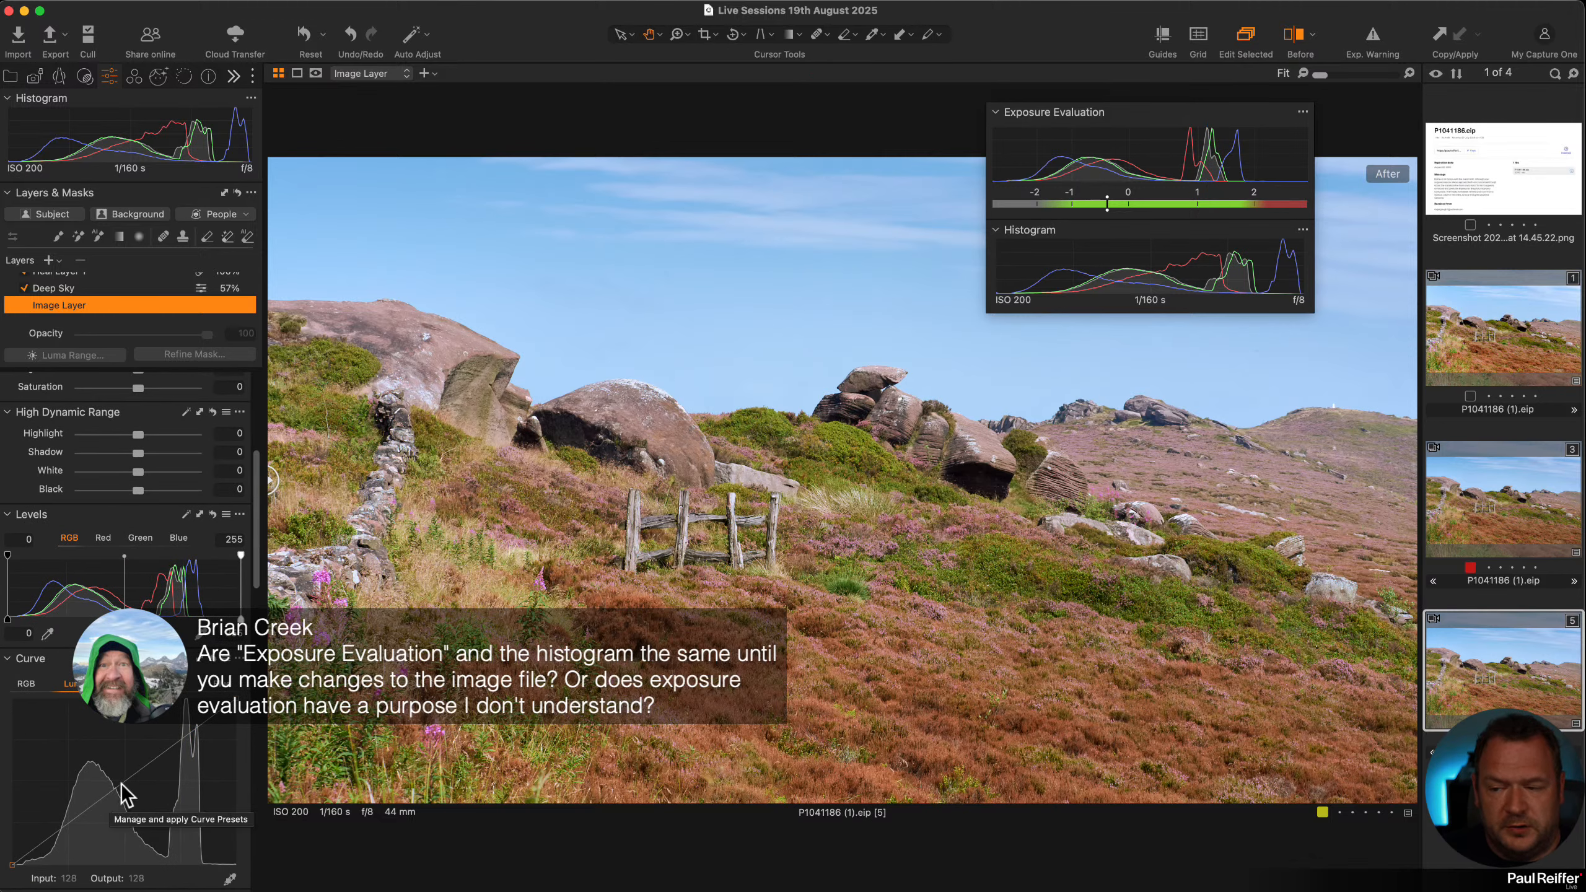
drag(121, 785, 115, 769)
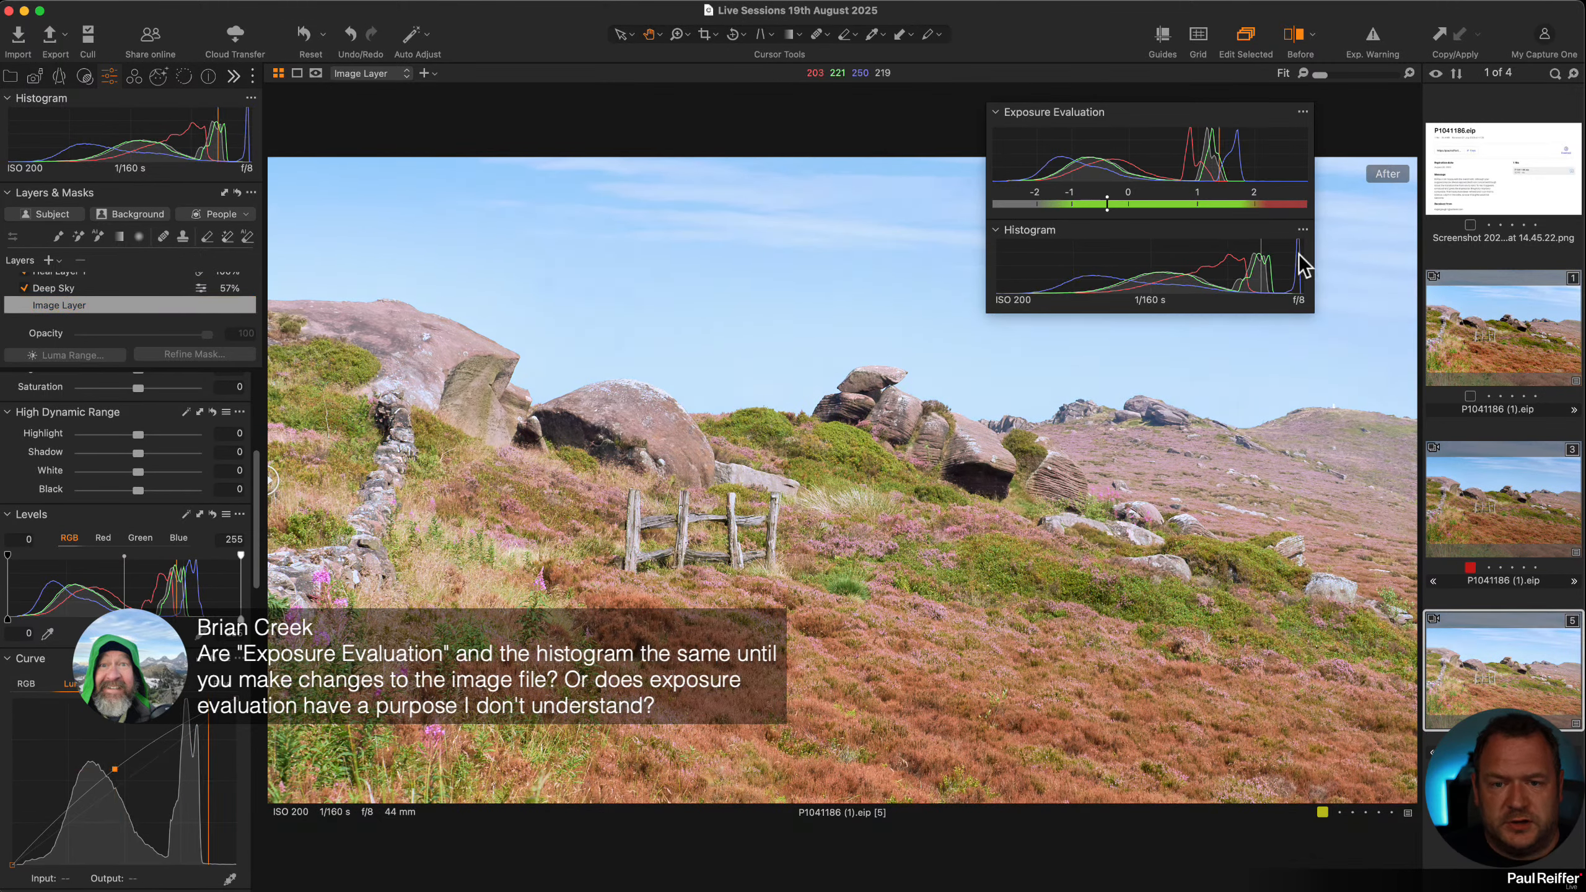
mouse_move(117, 771)
mouse_down()
mouse_move(133, 811)
mouse_move(128, 798)
mouse_up()
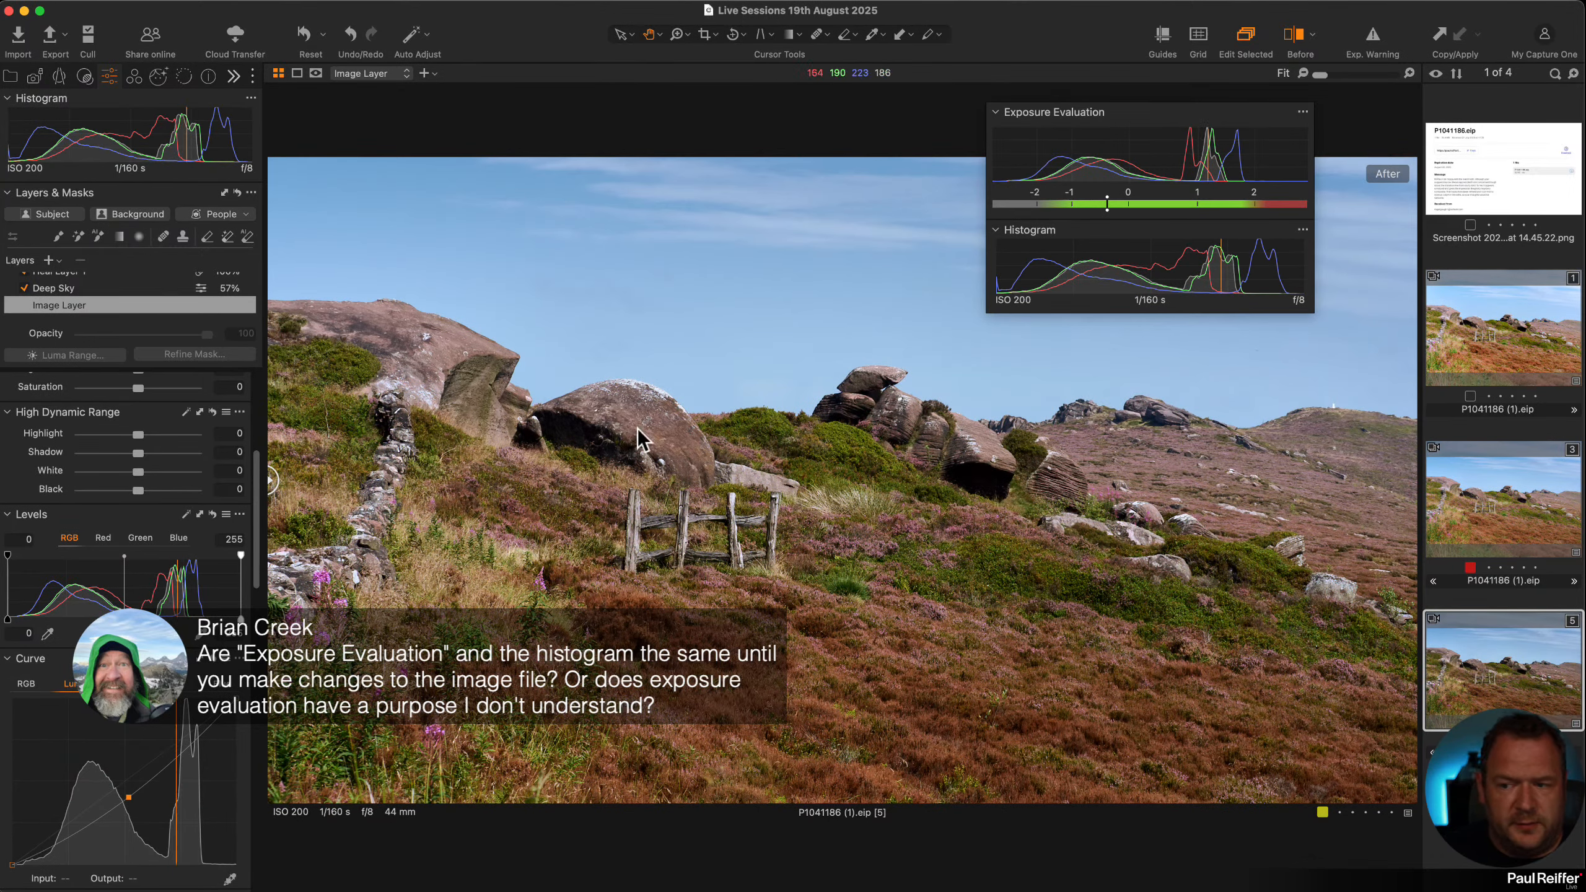
Set the Image Layer's contrast to 22 and brightness to 19
scroll(70, 504, up, 3)
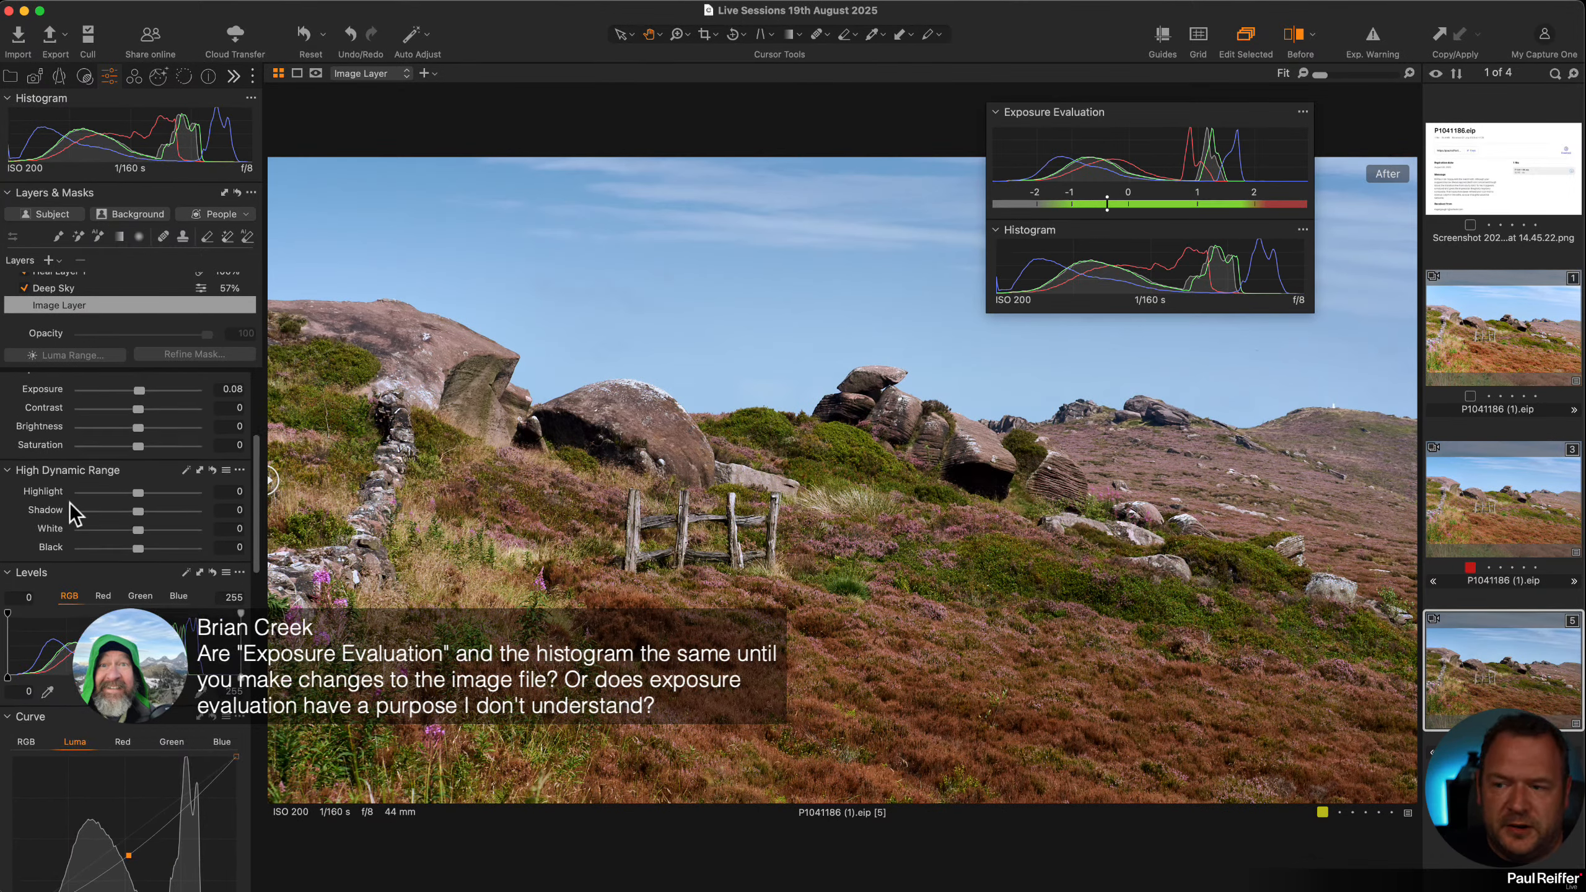
drag(166, 413, 160, 430)
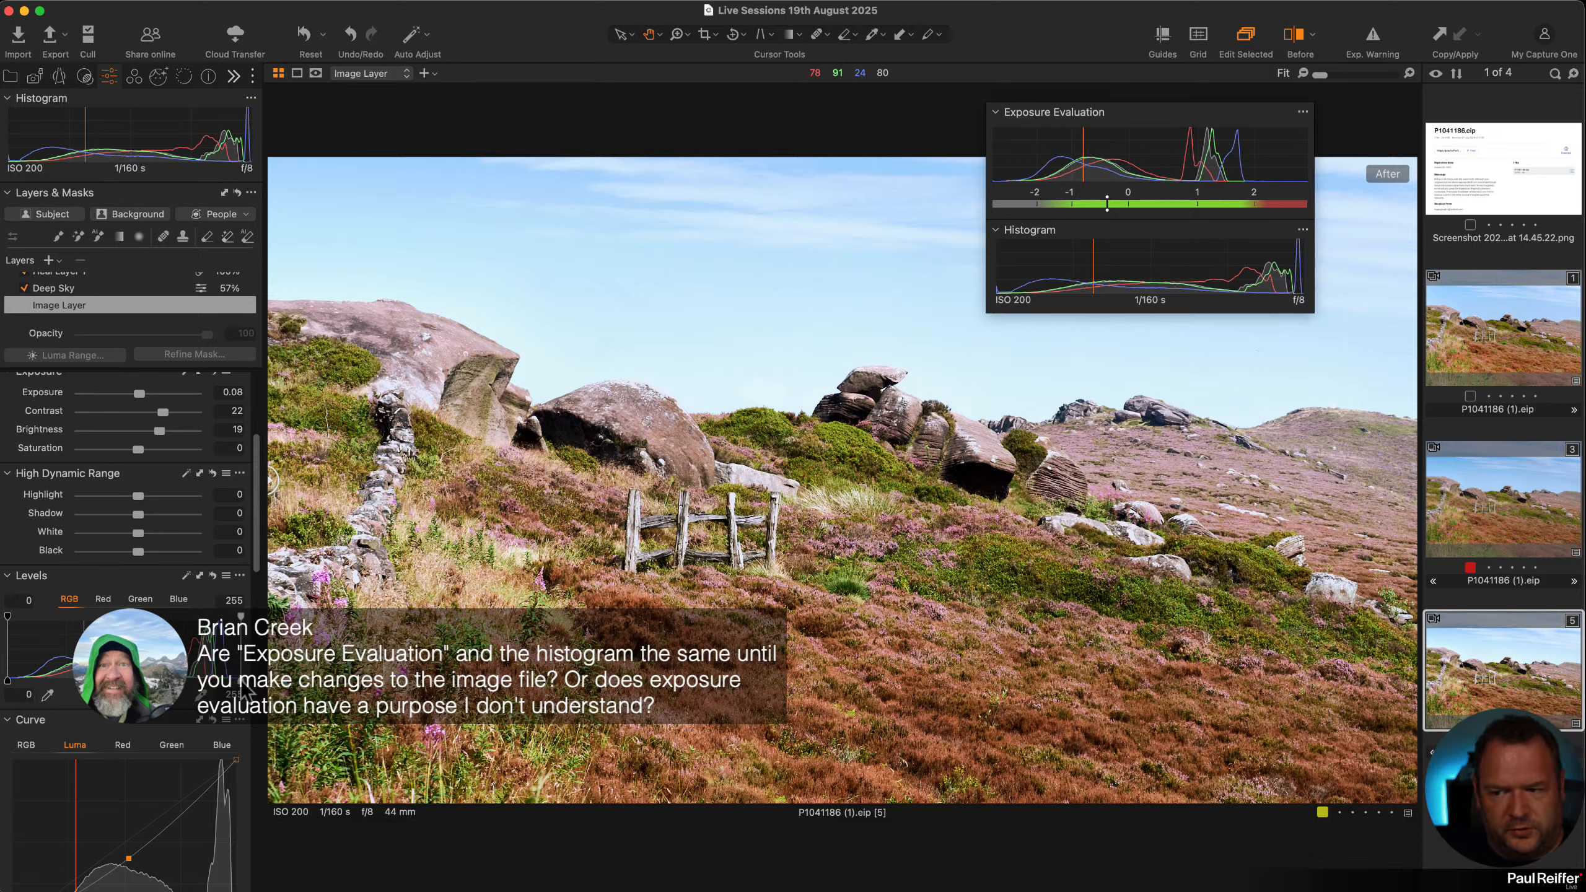
Try pulling the RGB Levels highlight point inward and return it to its starting position
drag(241, 682, 232, 682)
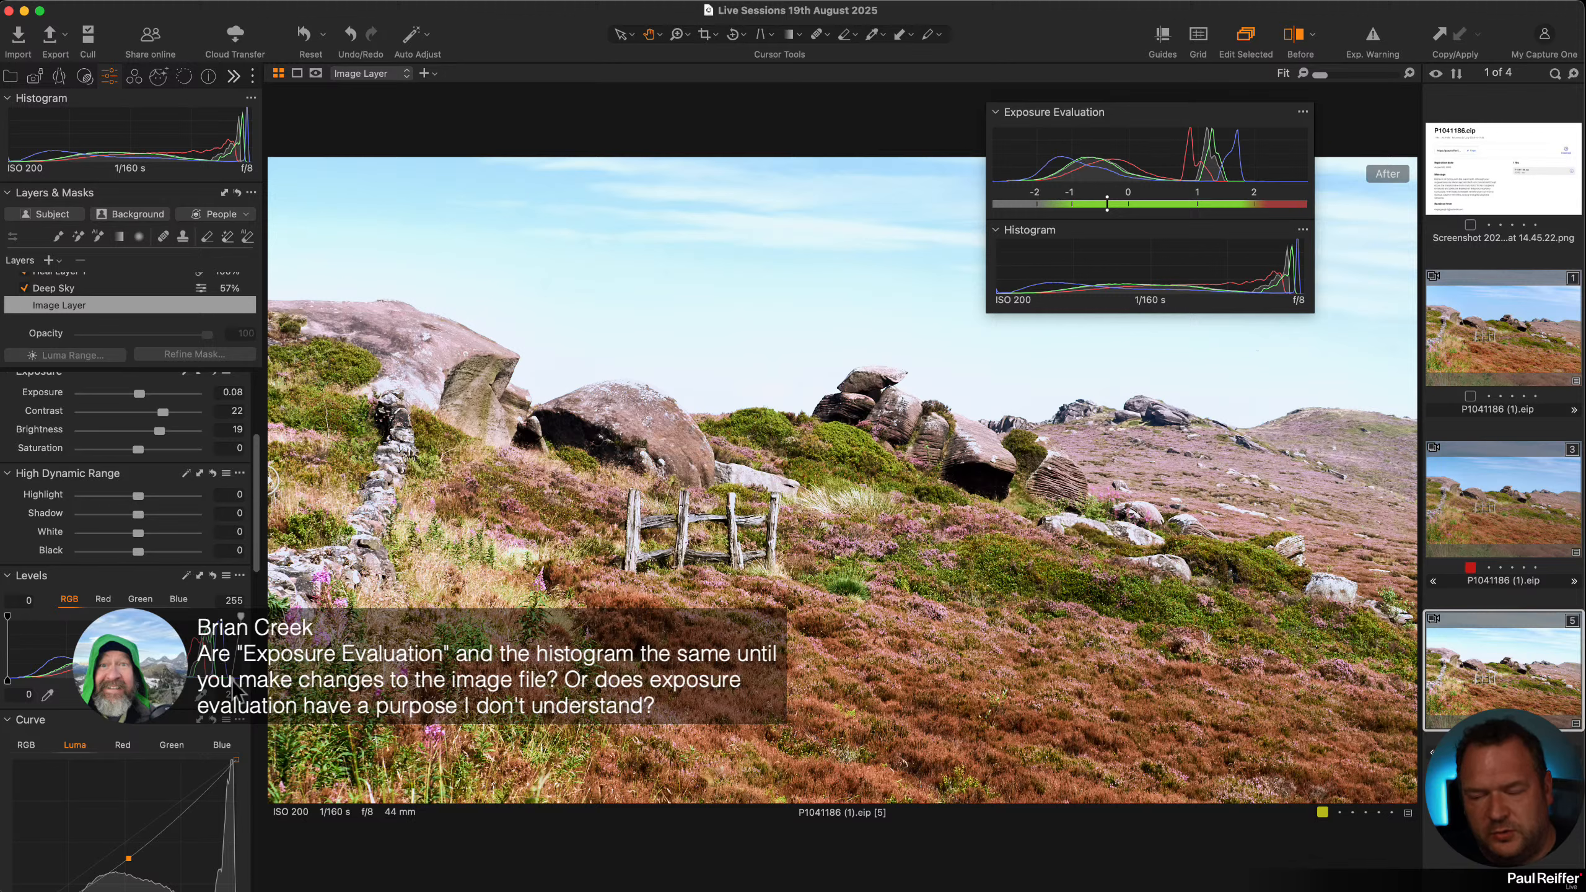
drag(232, 682, 242, 673)
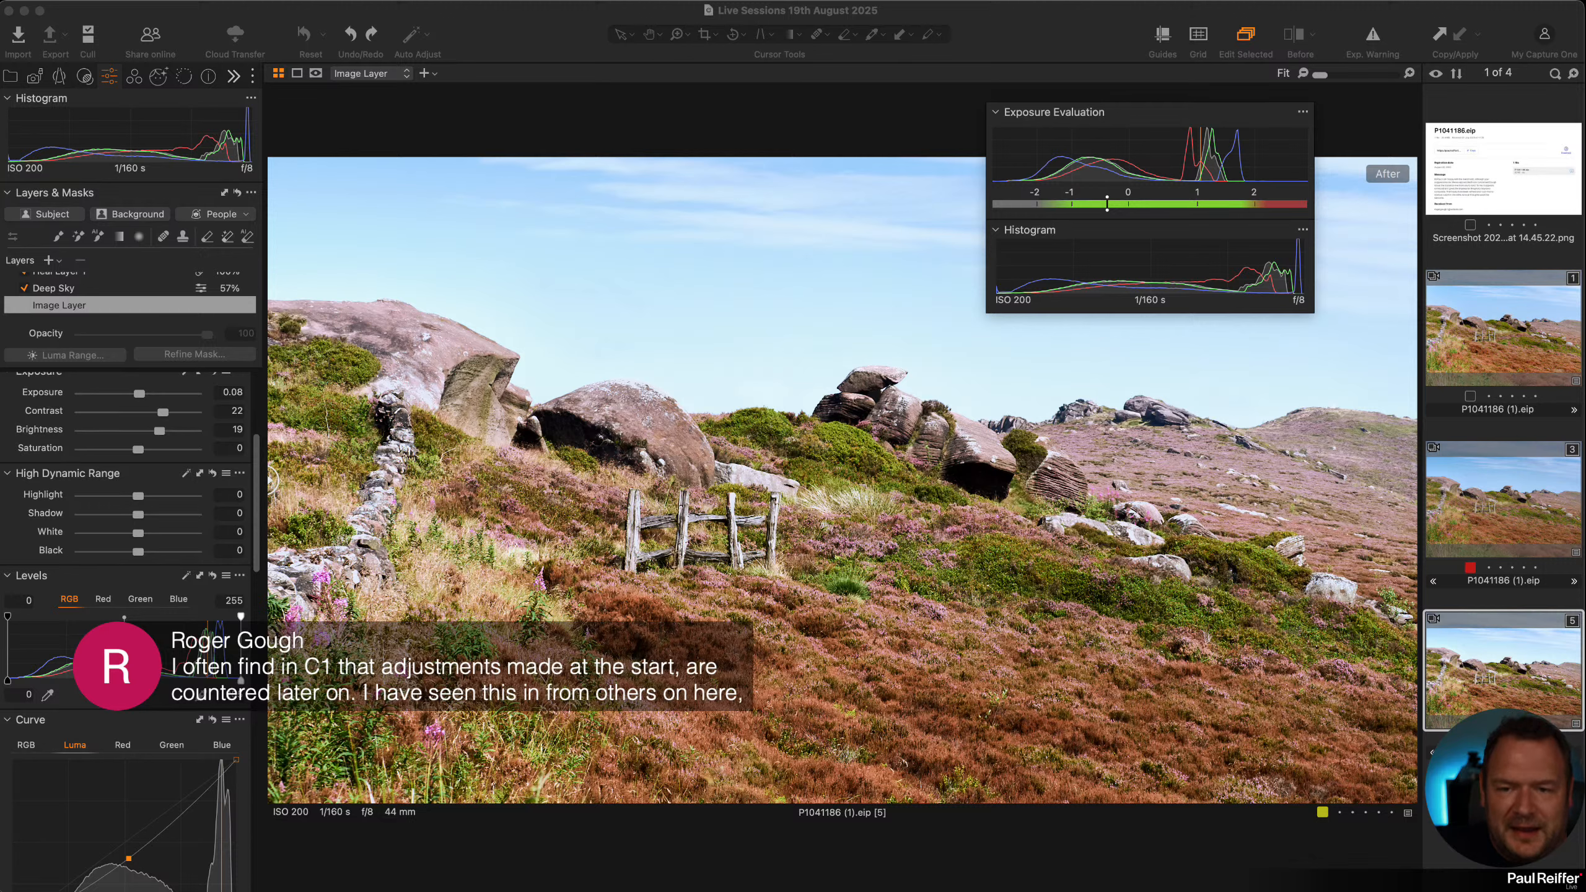
Remove the Histogram and Exposure Evaluation tools from the floating palette
click(1302, 229)
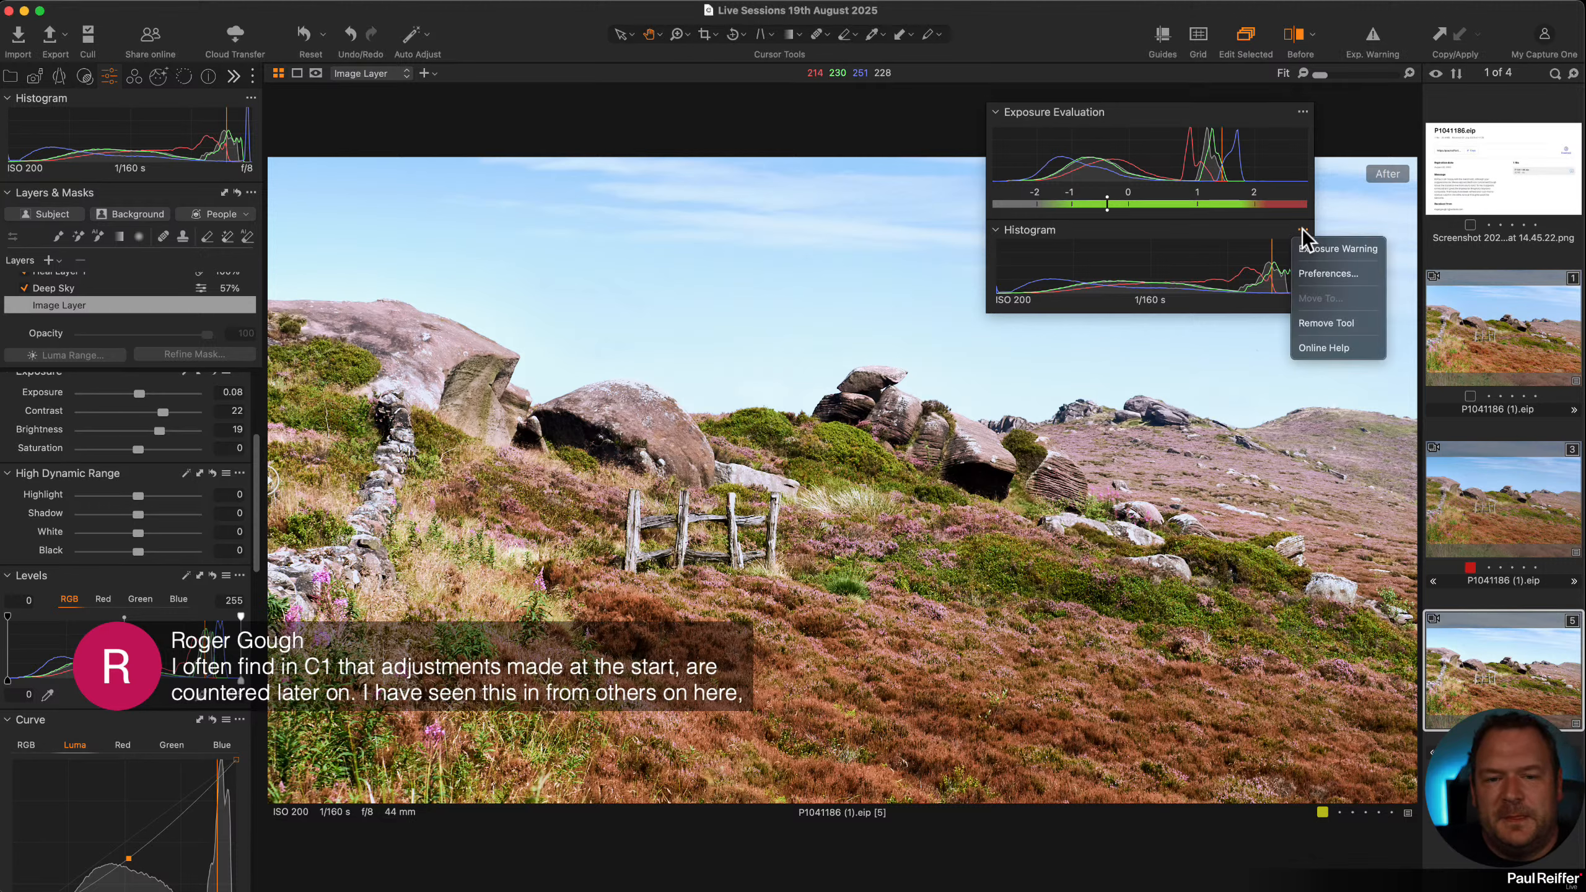
click(1335, 324)
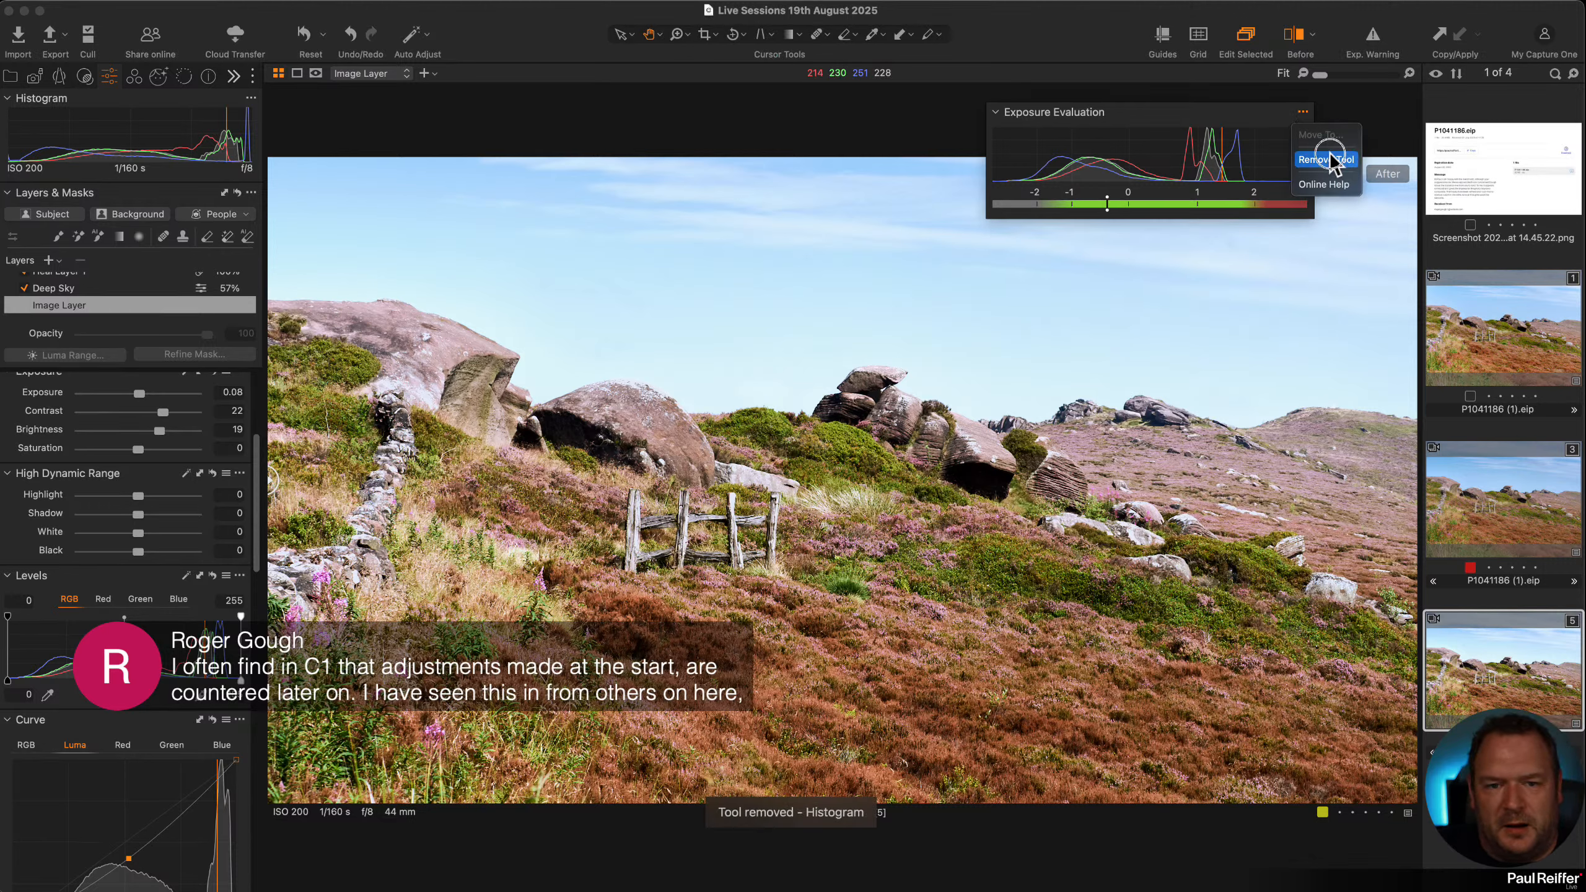
click(1332, 160)
Compare the red-tagged variant with its unedited state using the Before/After split, and turn on the exposure warning
click(1495, 528)
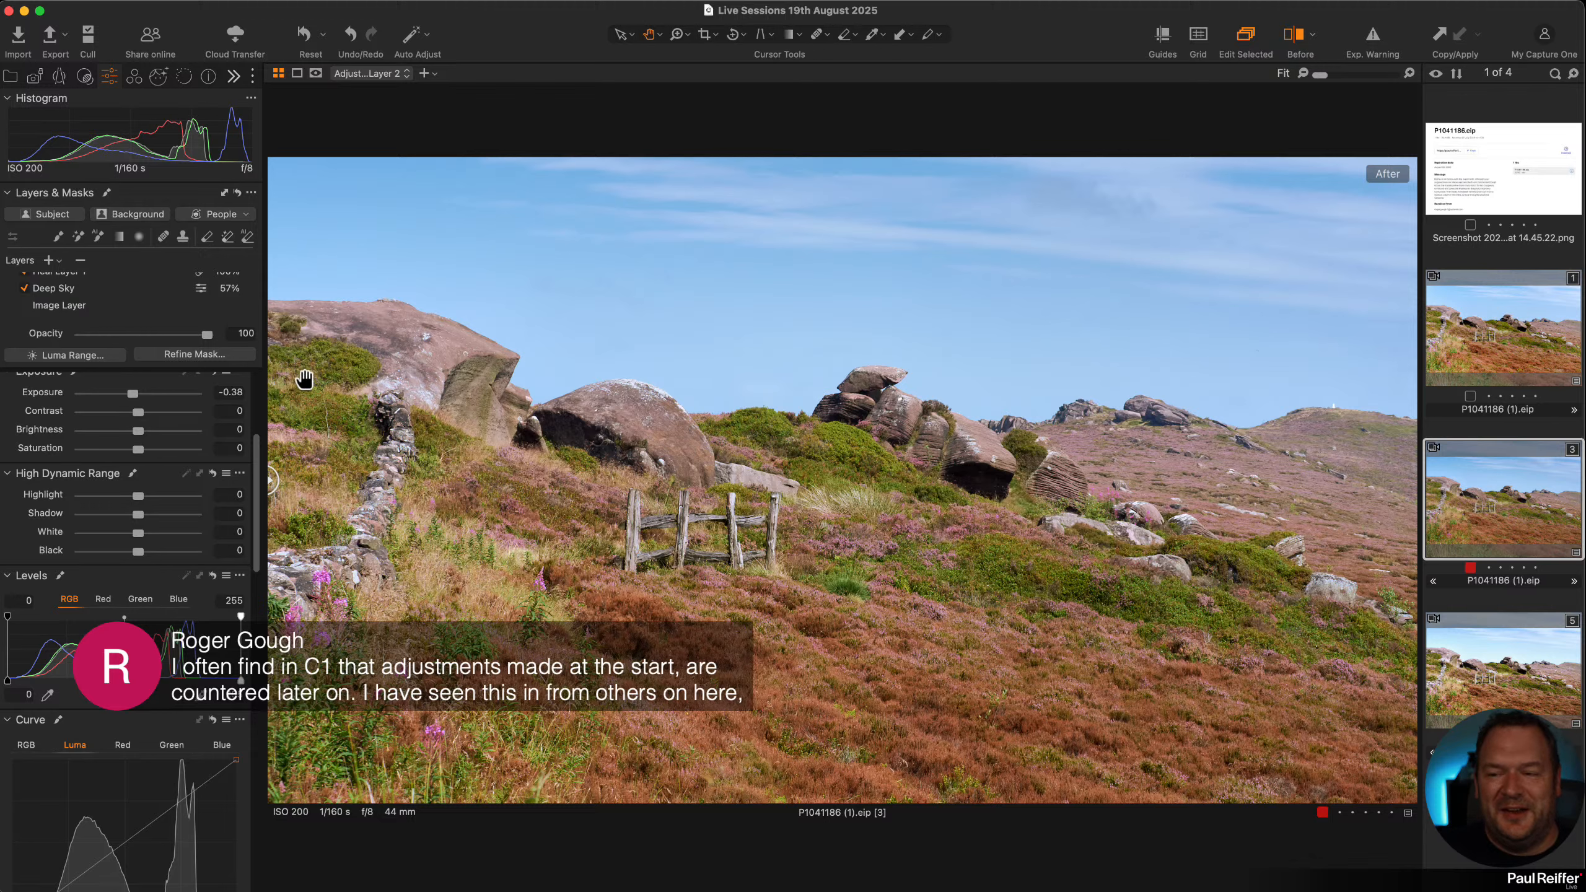
scroll(160, 303, up, 5)
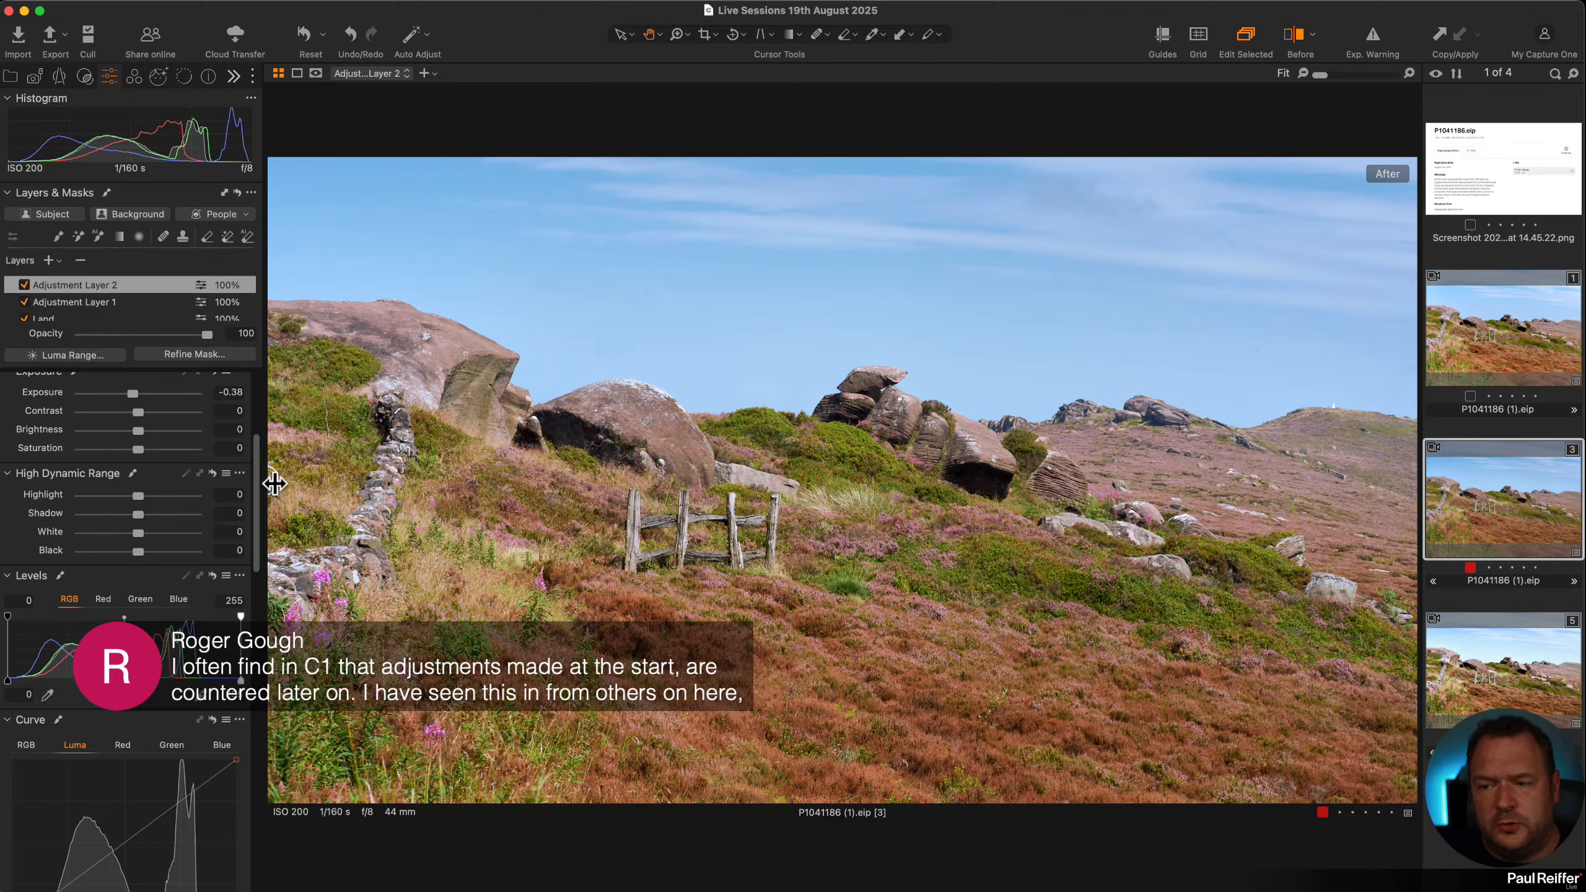
drag(272, 481, 166, 489)
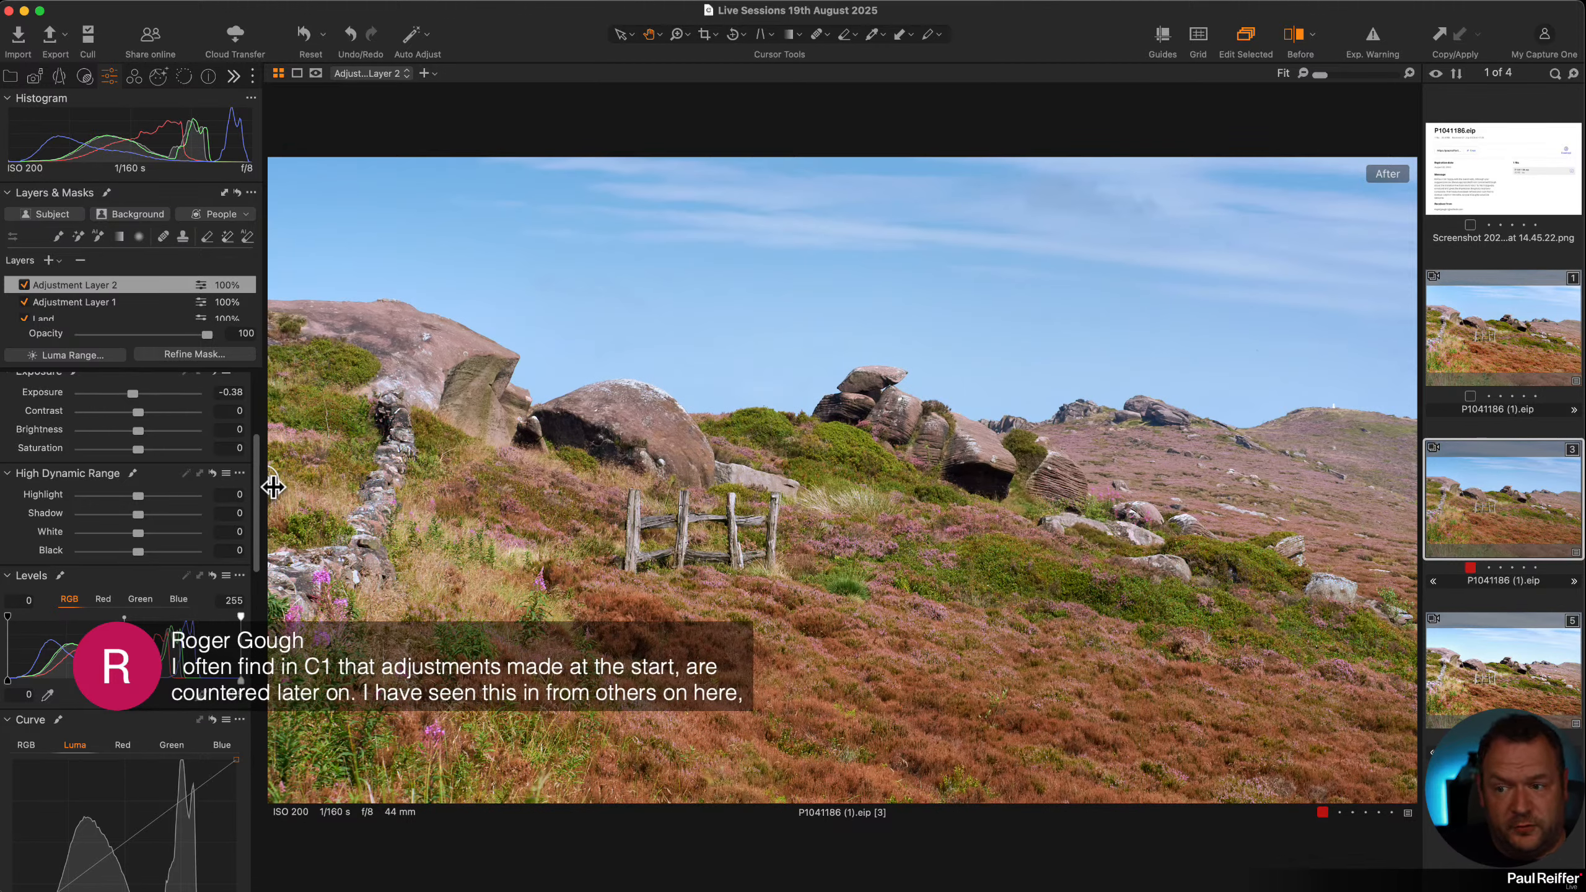
drag(270, 482, 907, 541)
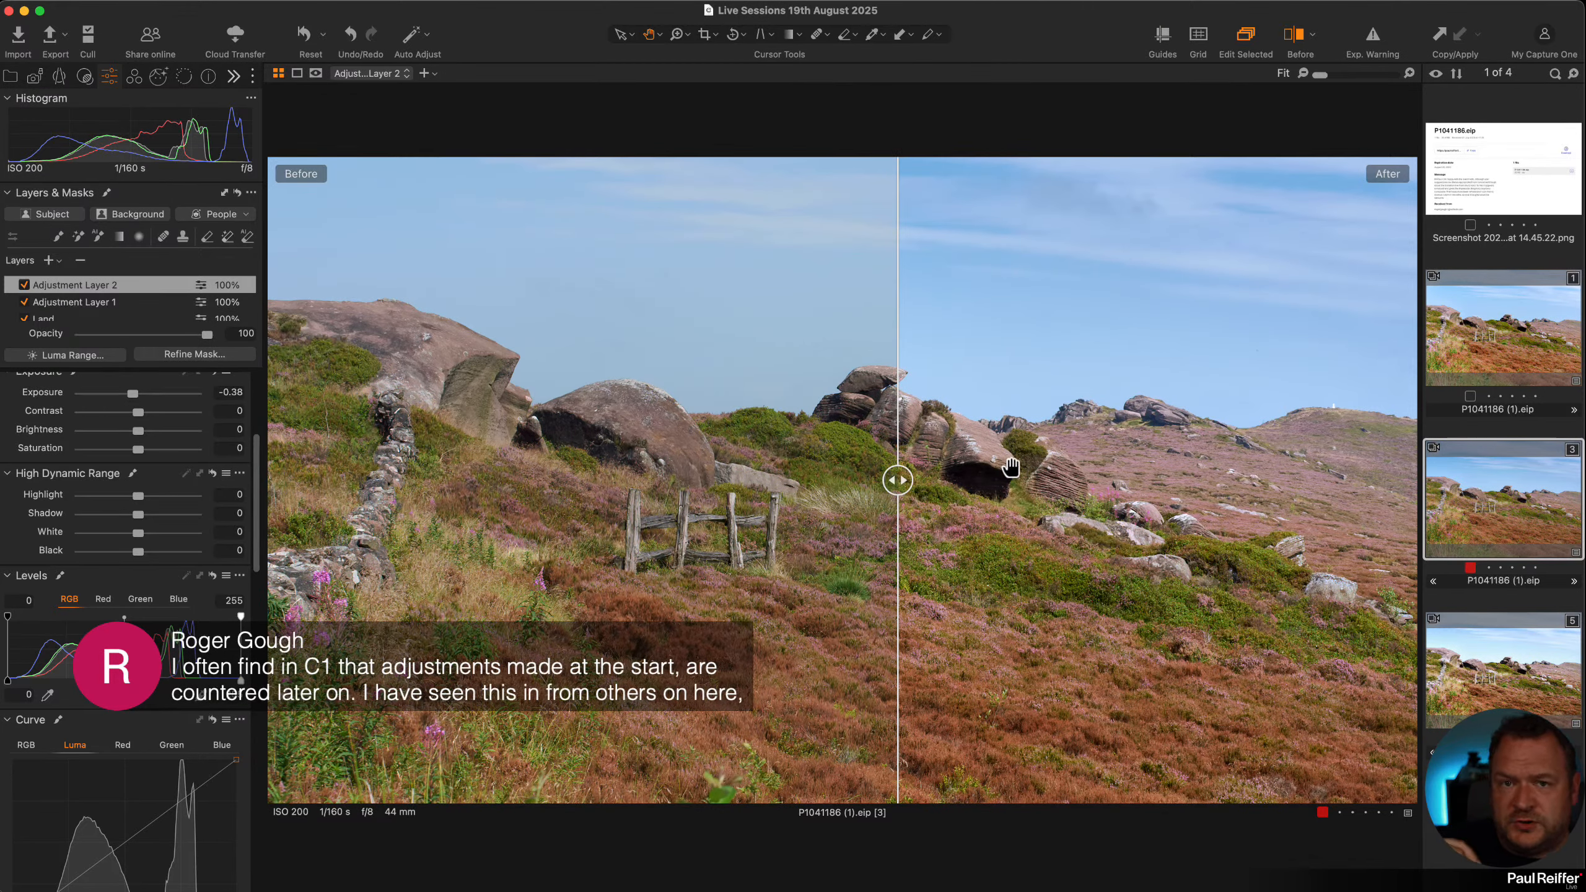
click(1374, 39)
drag(883, 481, 225, 509)
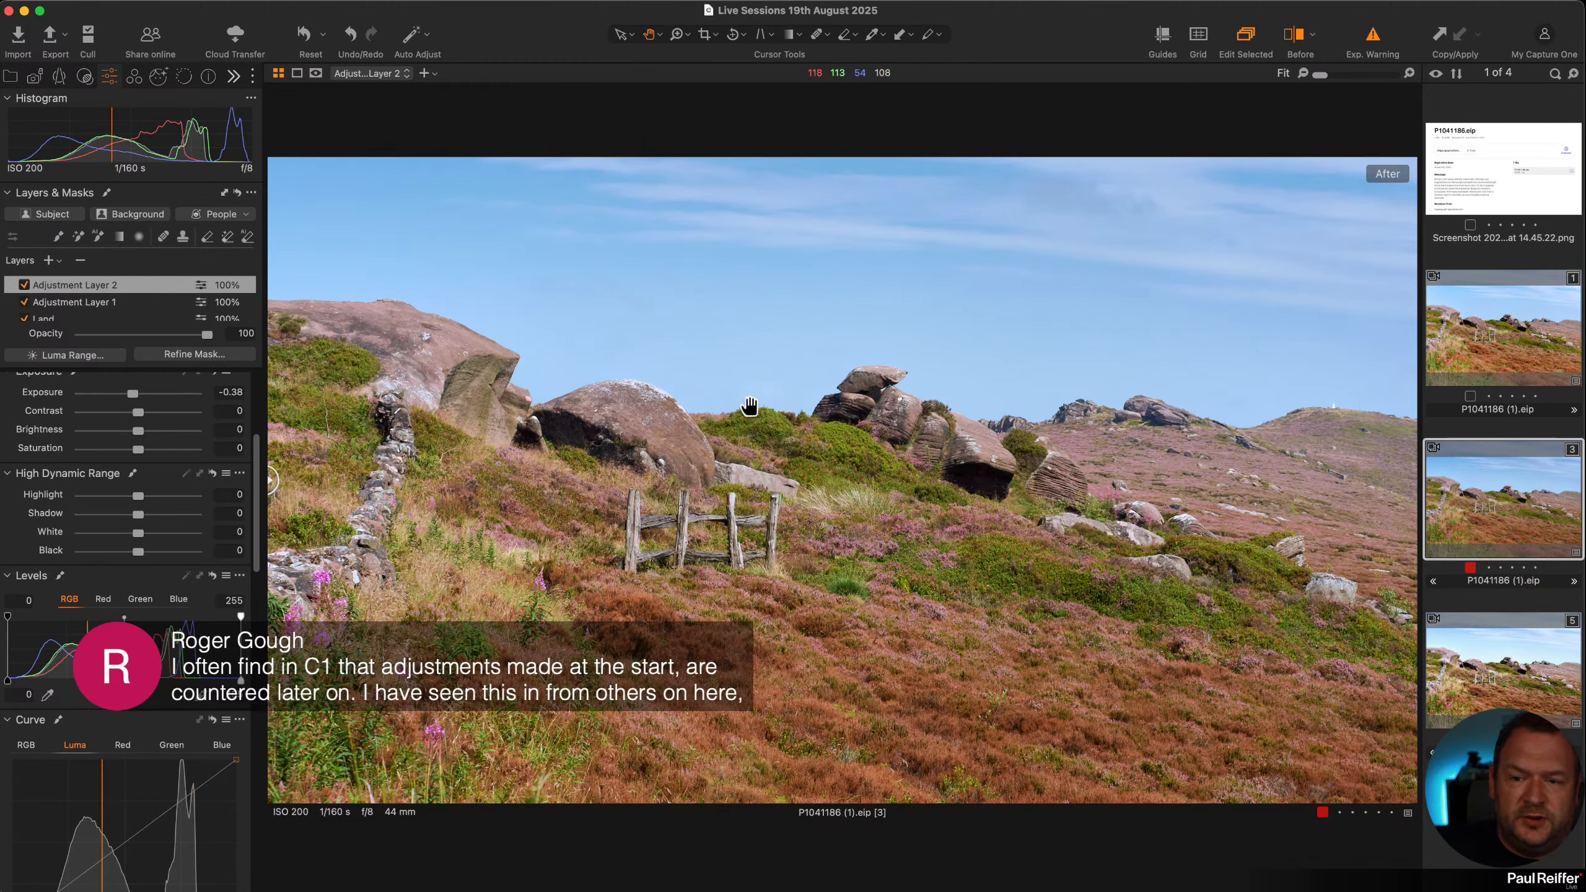
Examine the exposure warning on the first variant, magnifying the dark hollow beneath the boulder to about 545%
click(1519, 351)
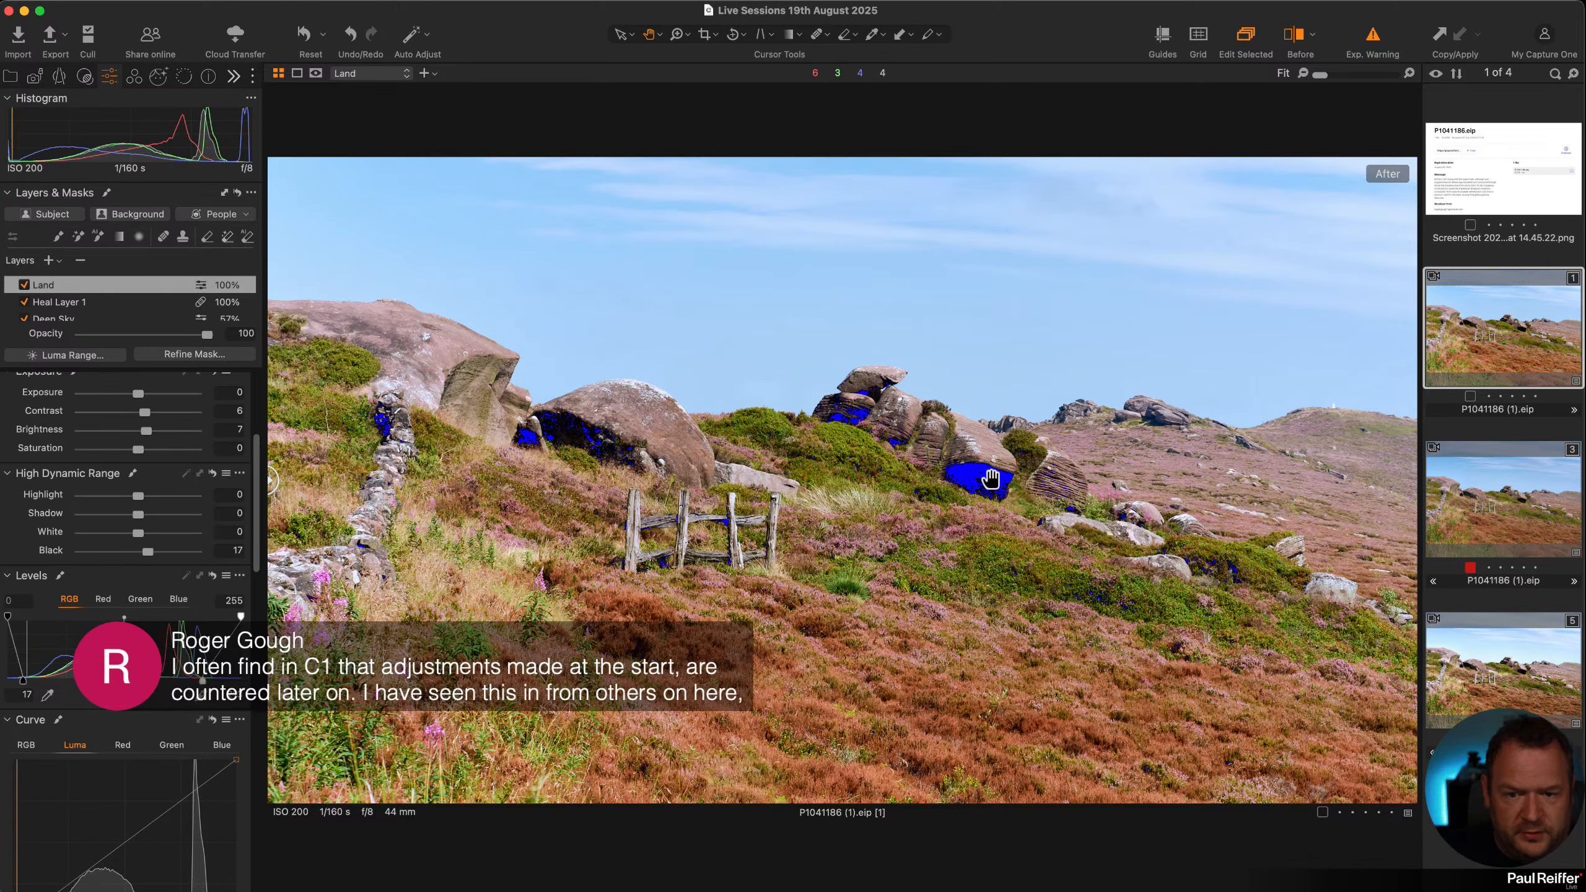
double_click(972, 480)
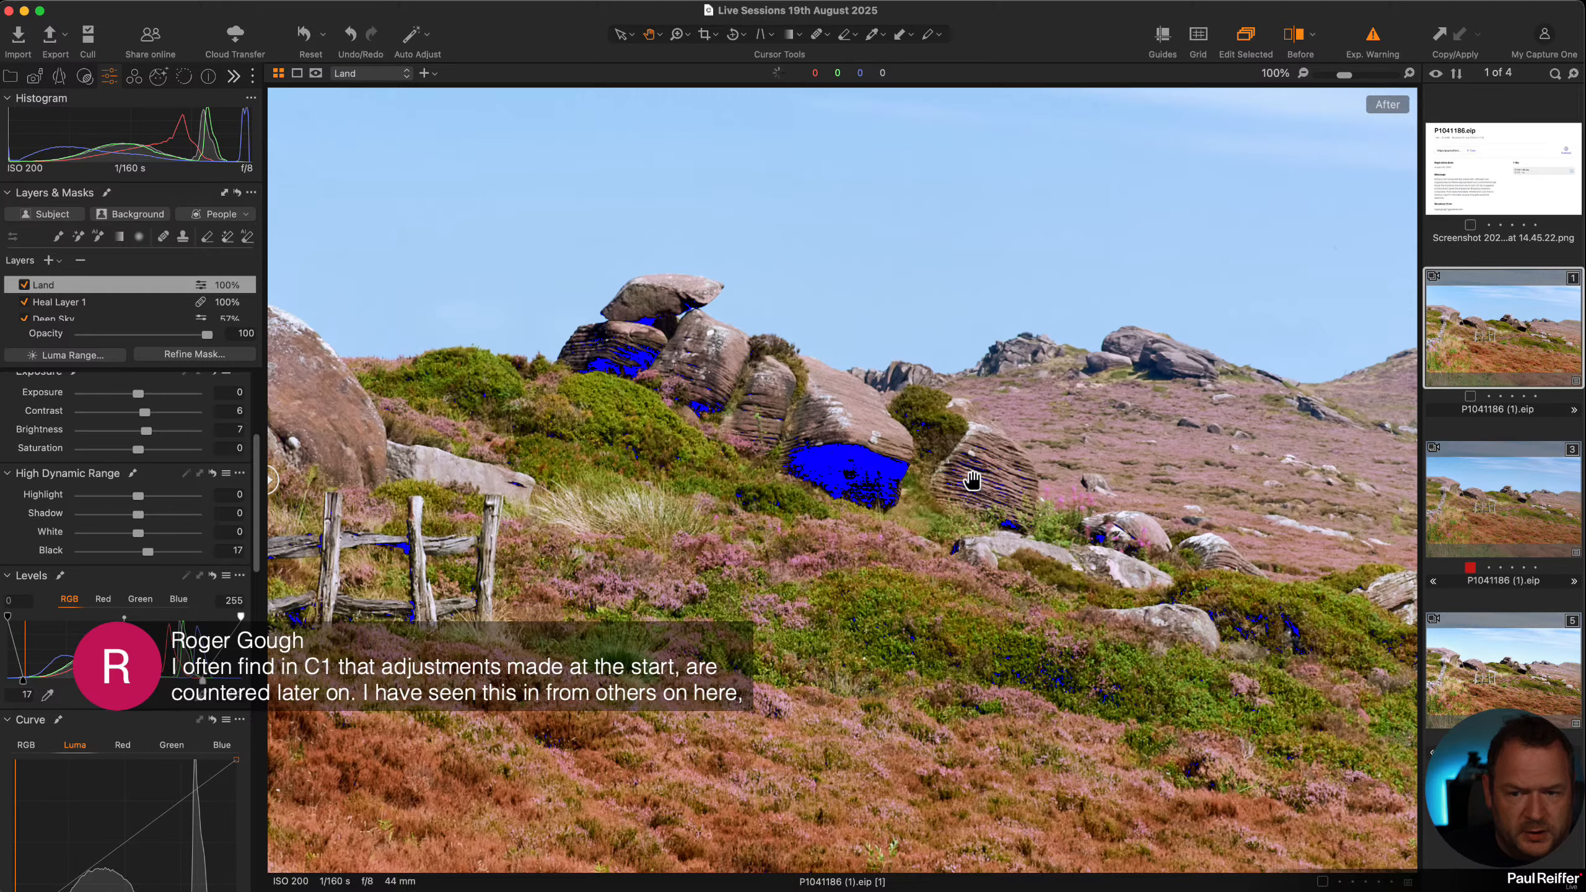
double_click(850, 452)
key(z)
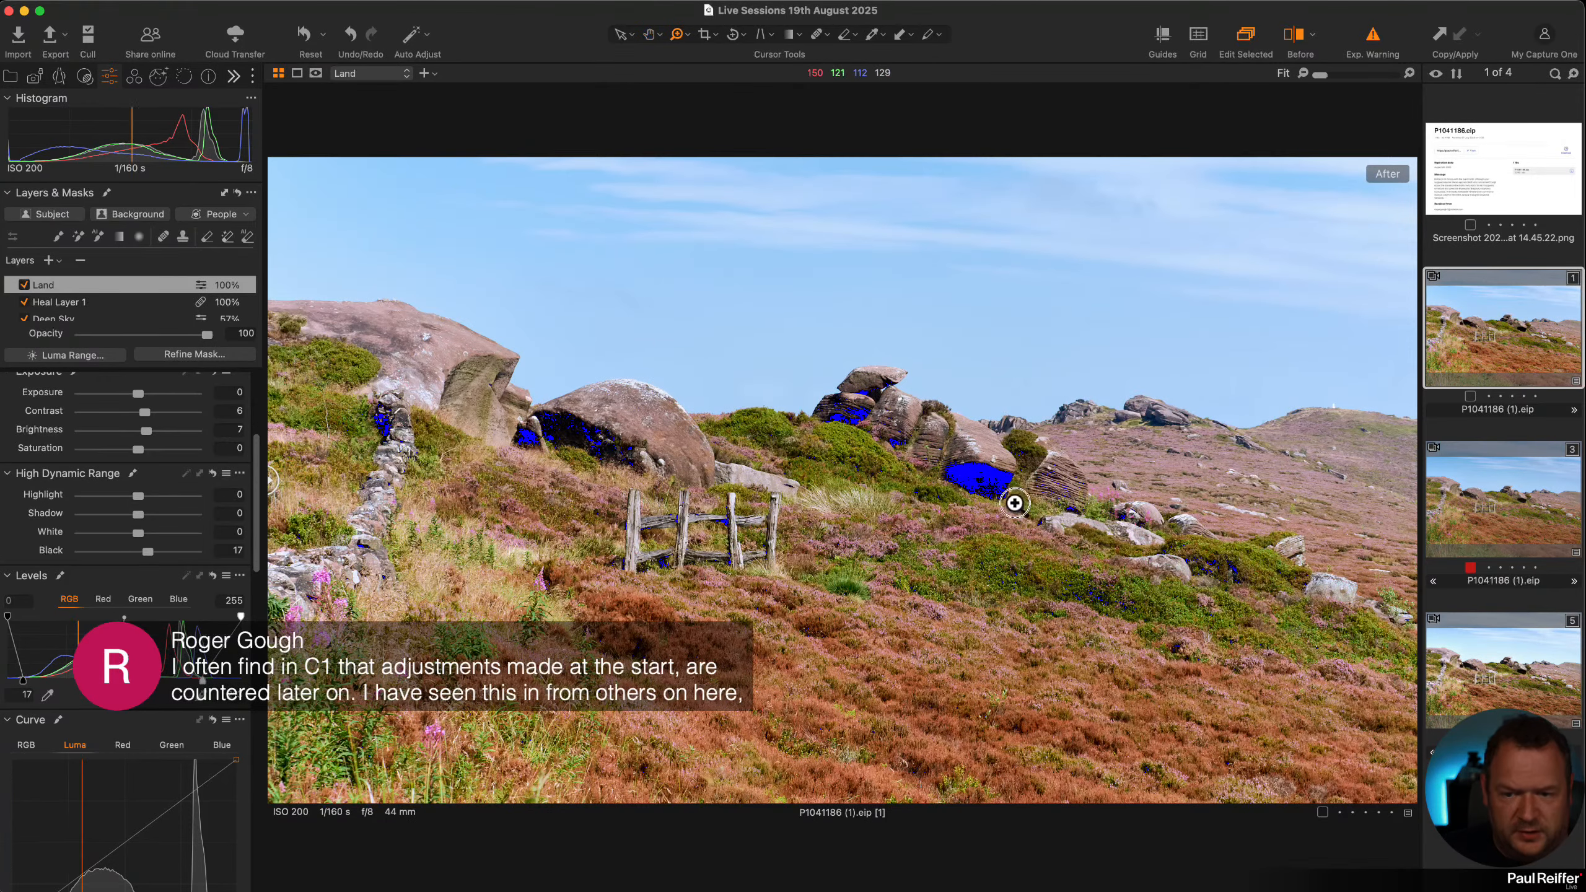
drag(1000, 488, 1040, 528)
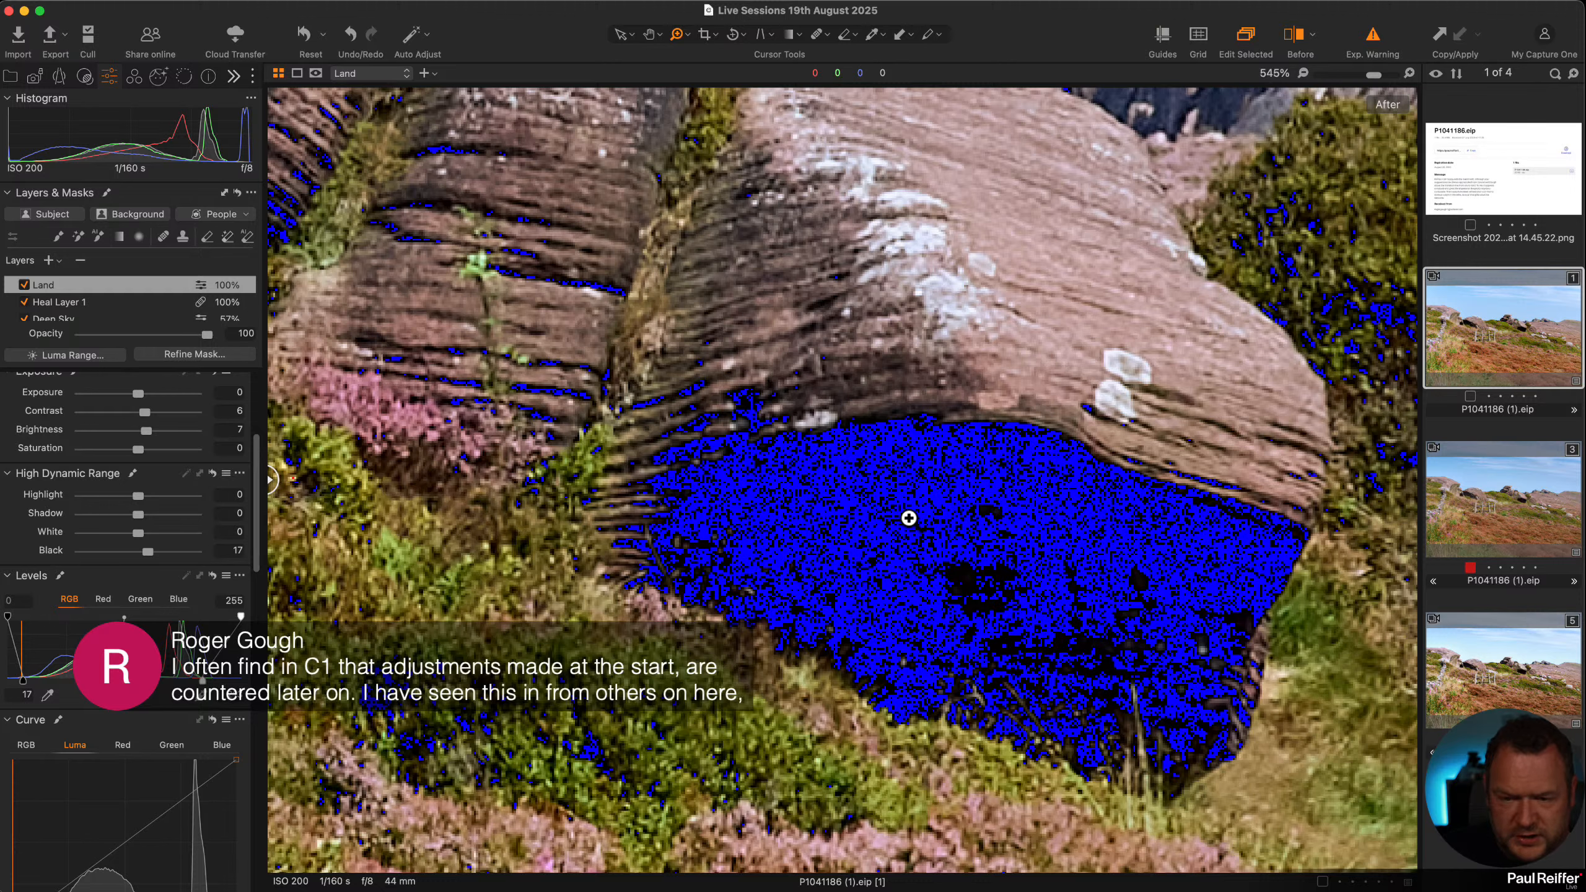
Hide the Before/After view and exposure warning, and compare the hollow's shadow detail between the red-tagged and first variants
key(y)
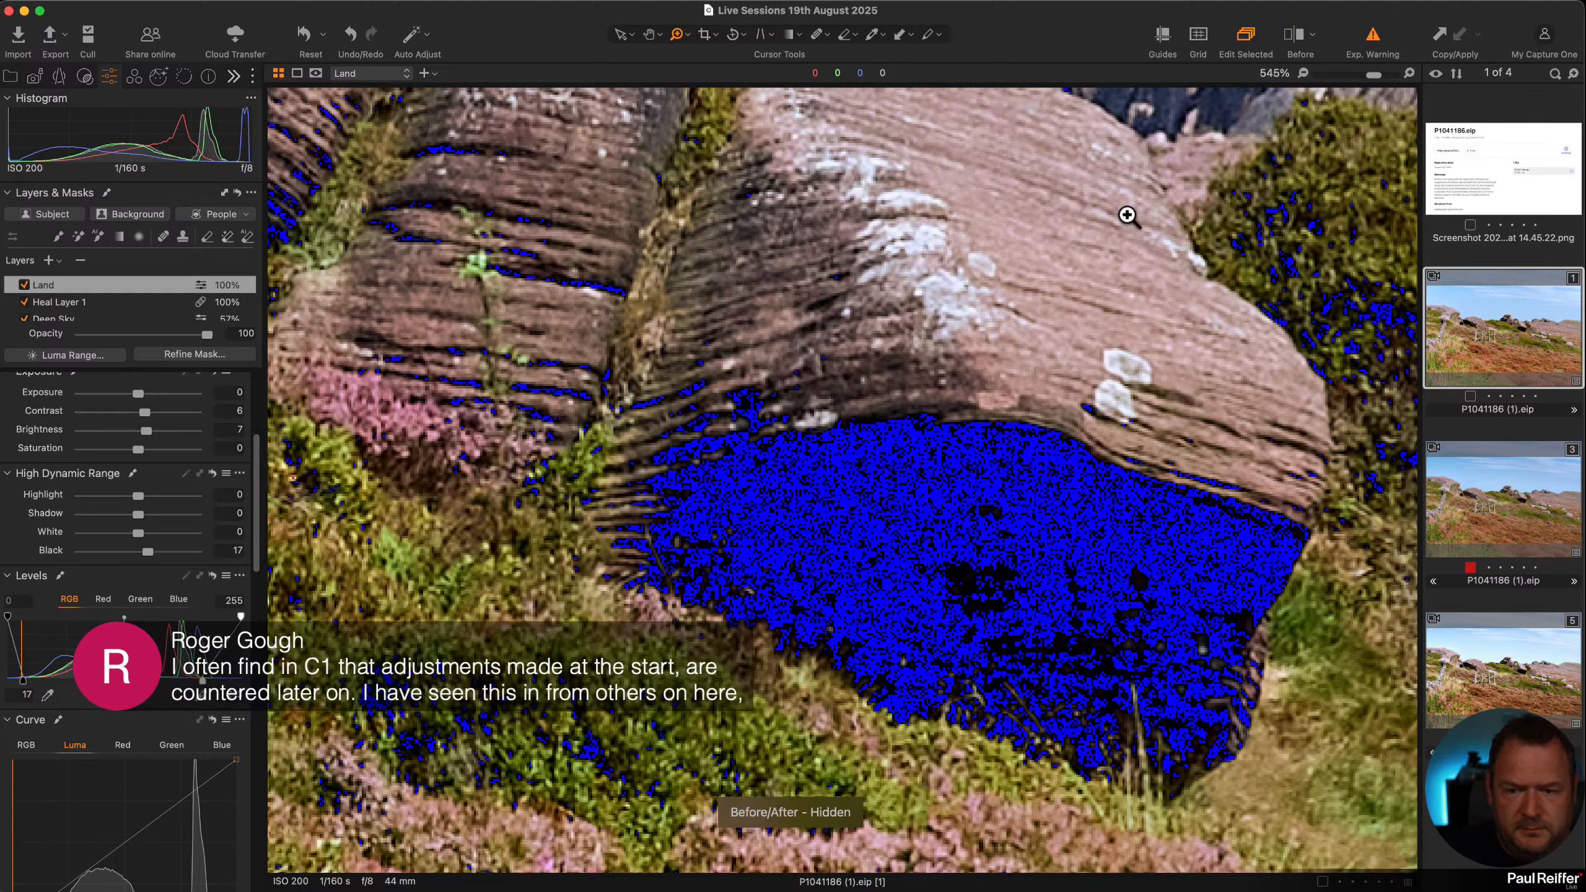
click(1373, 38)
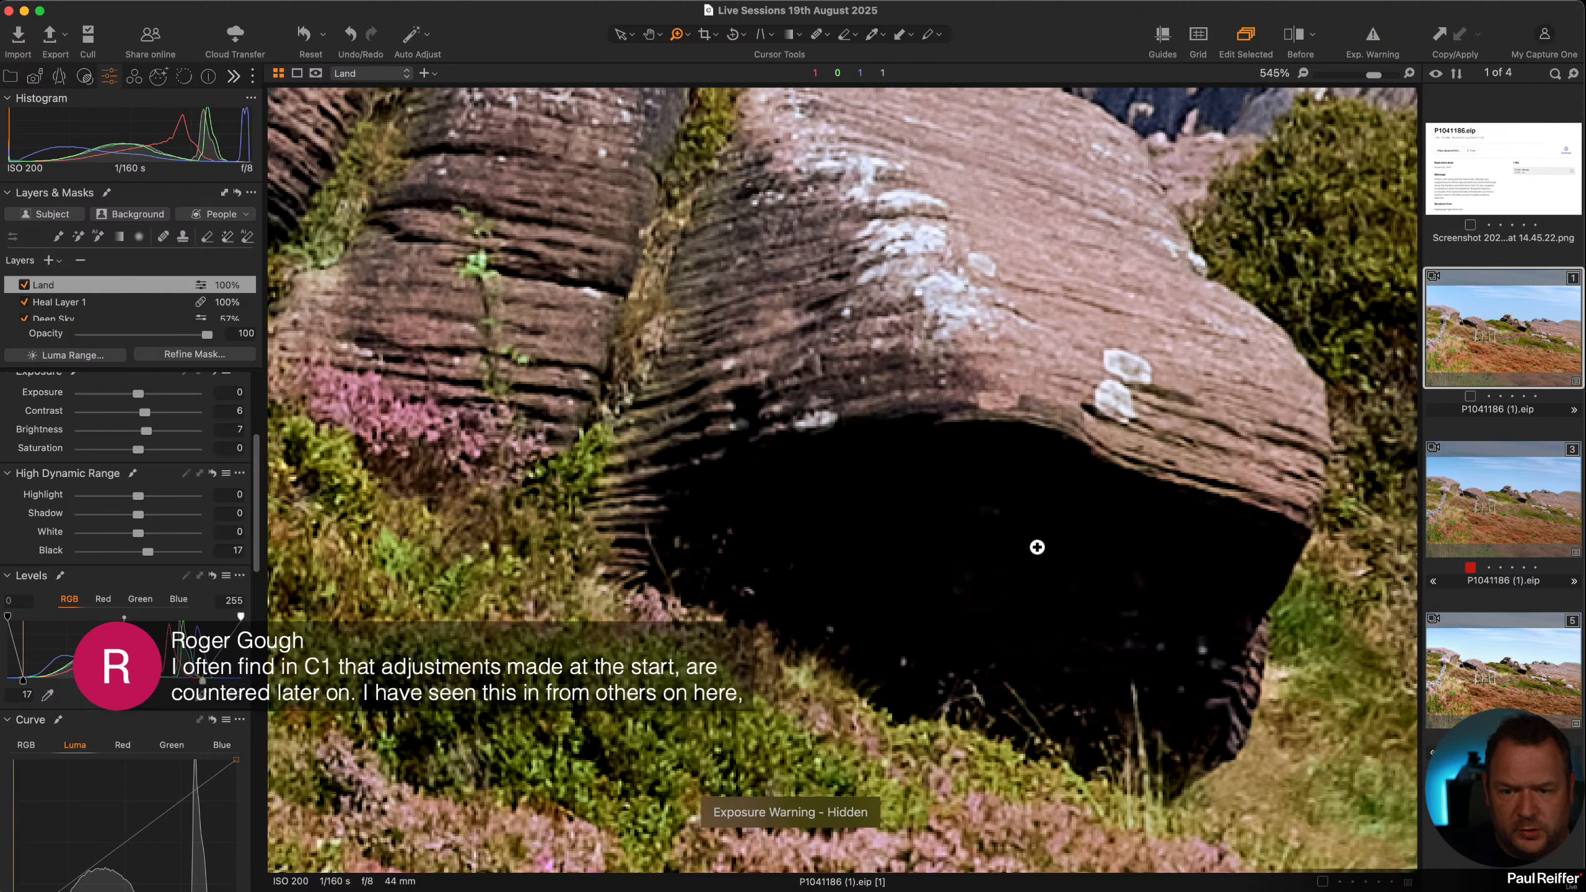
click(1510, 525)
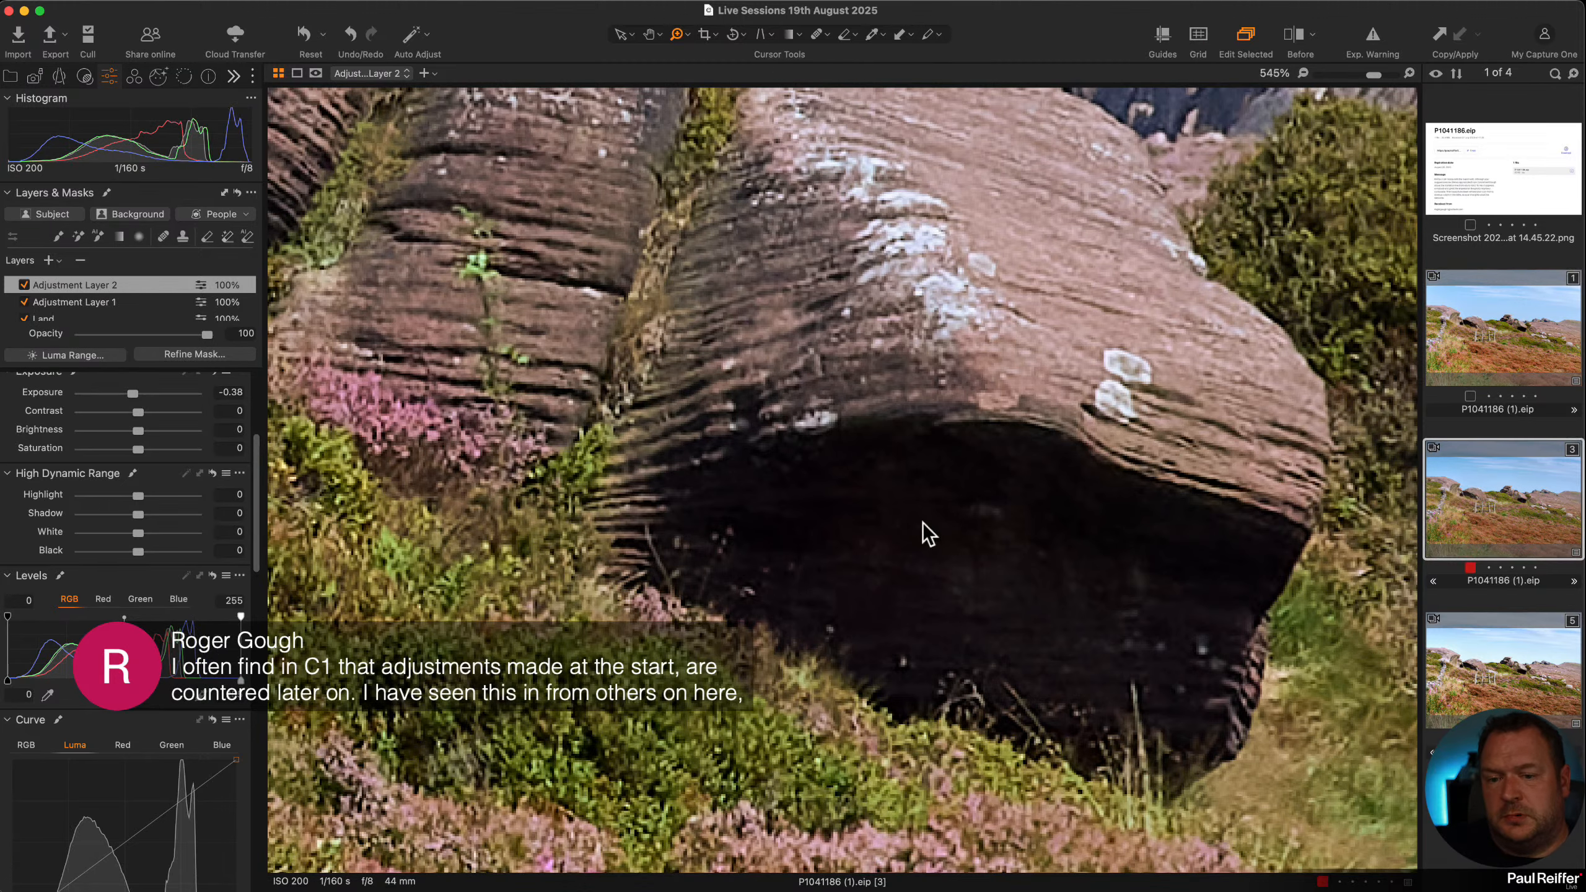
click(1554, 328)
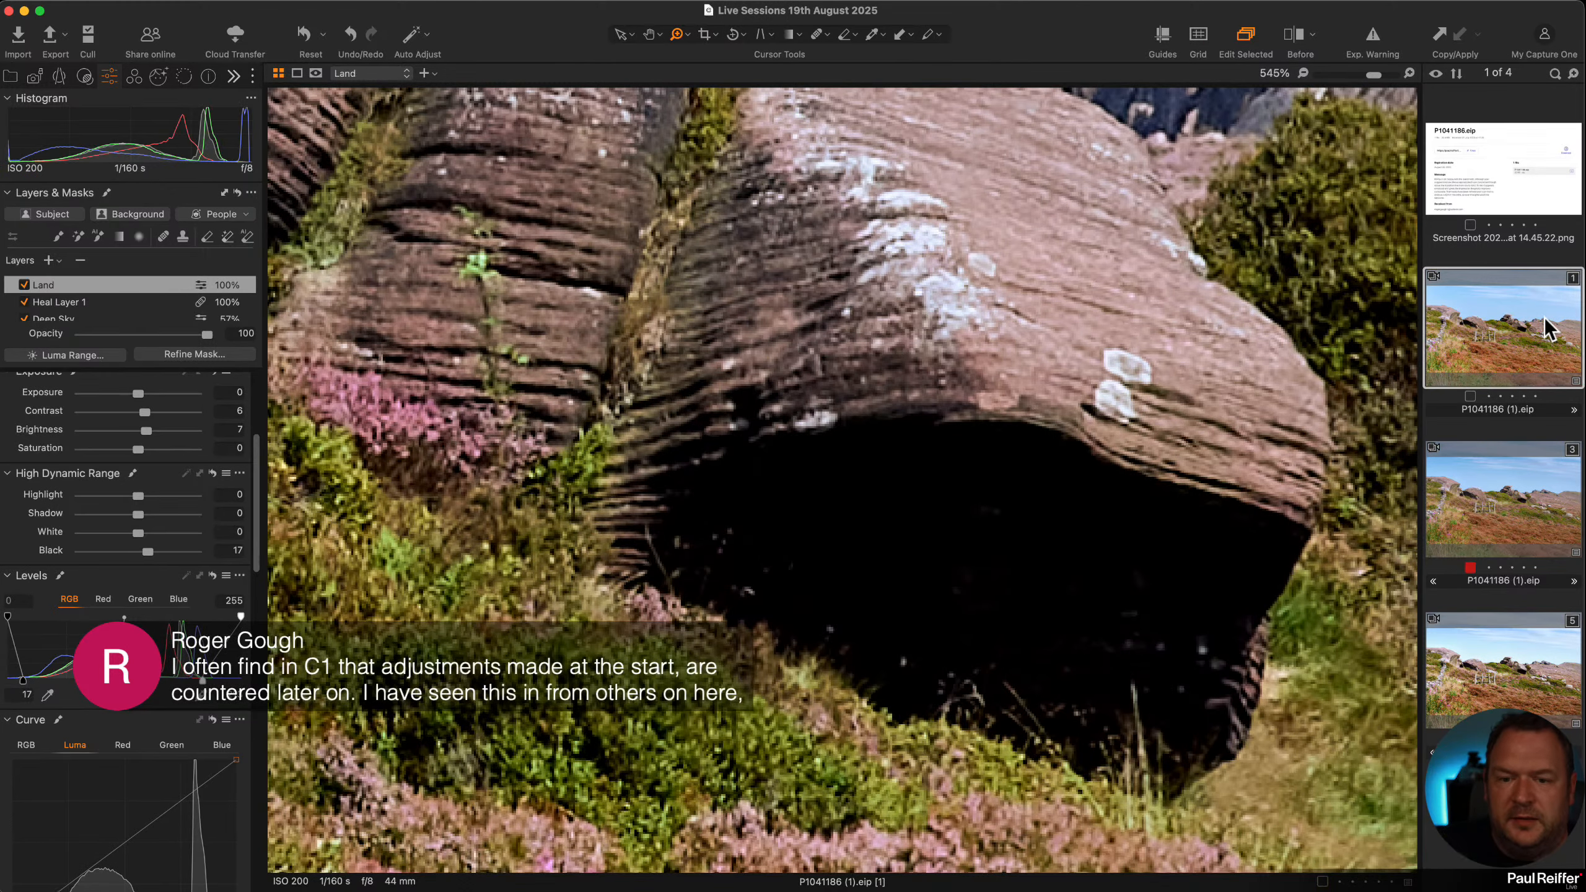
scroll(798, 373, down, 10)
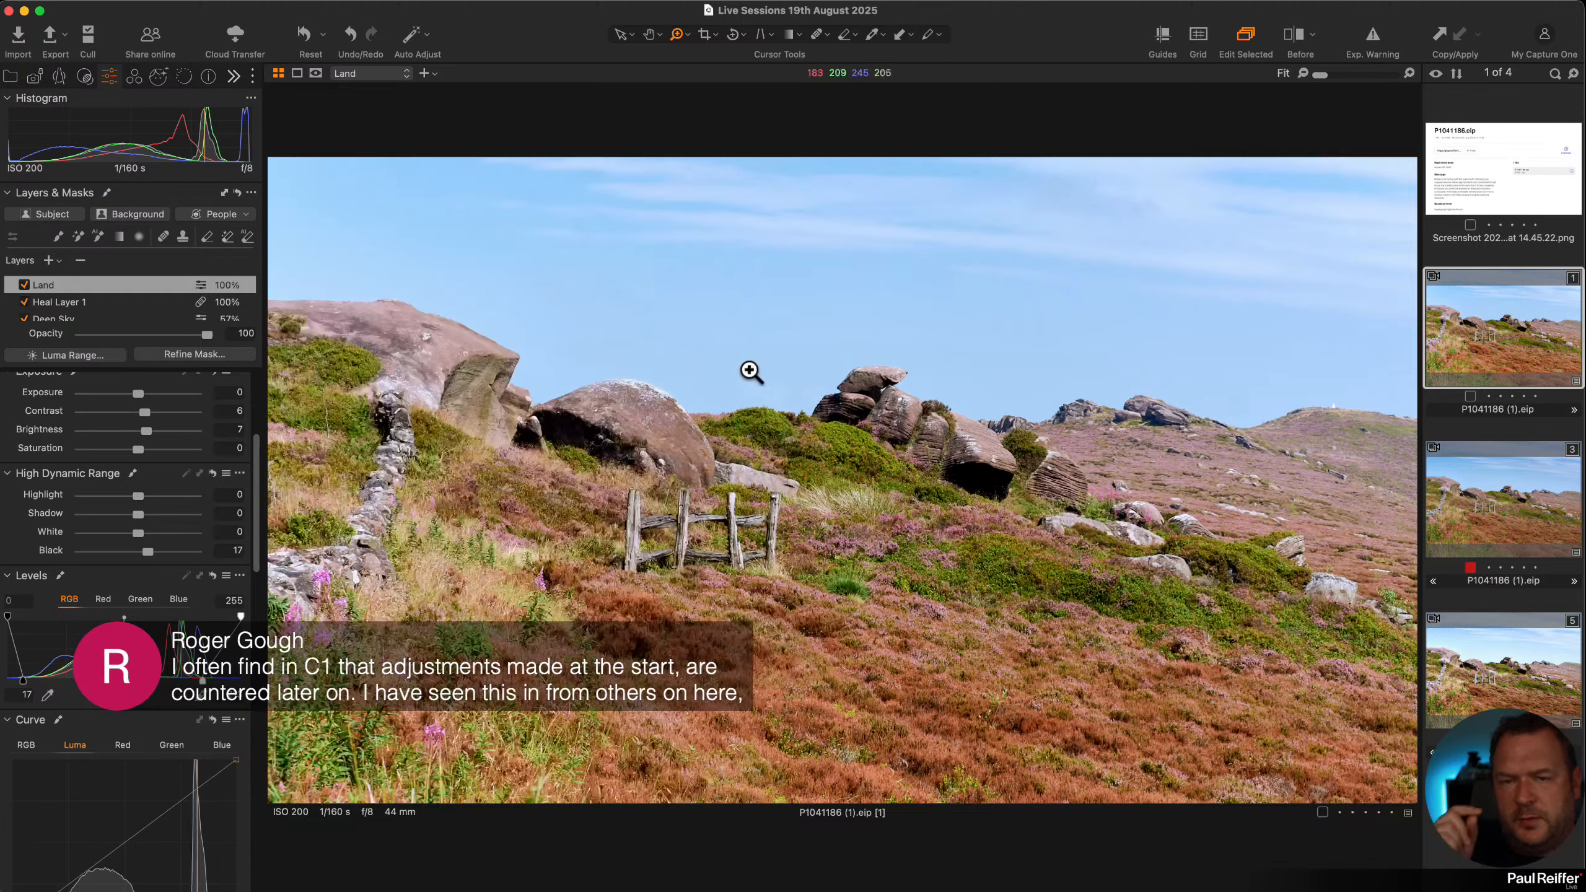
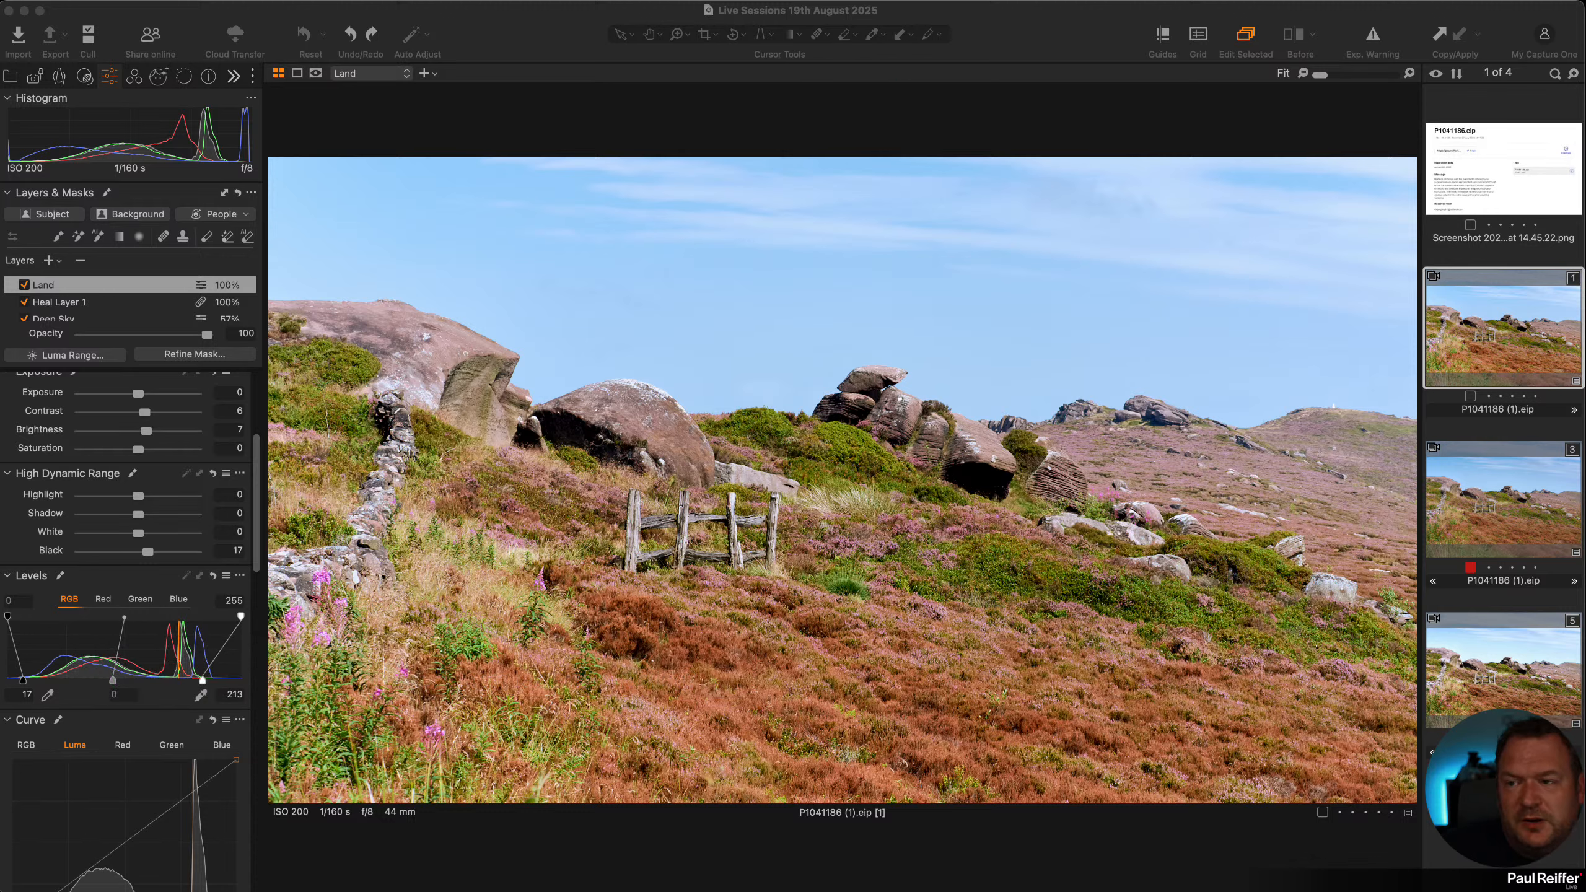
Open the user collection containing Moon and Fog.tif, show its adjustment tools, and clone the photo's variant
click(35, 86)
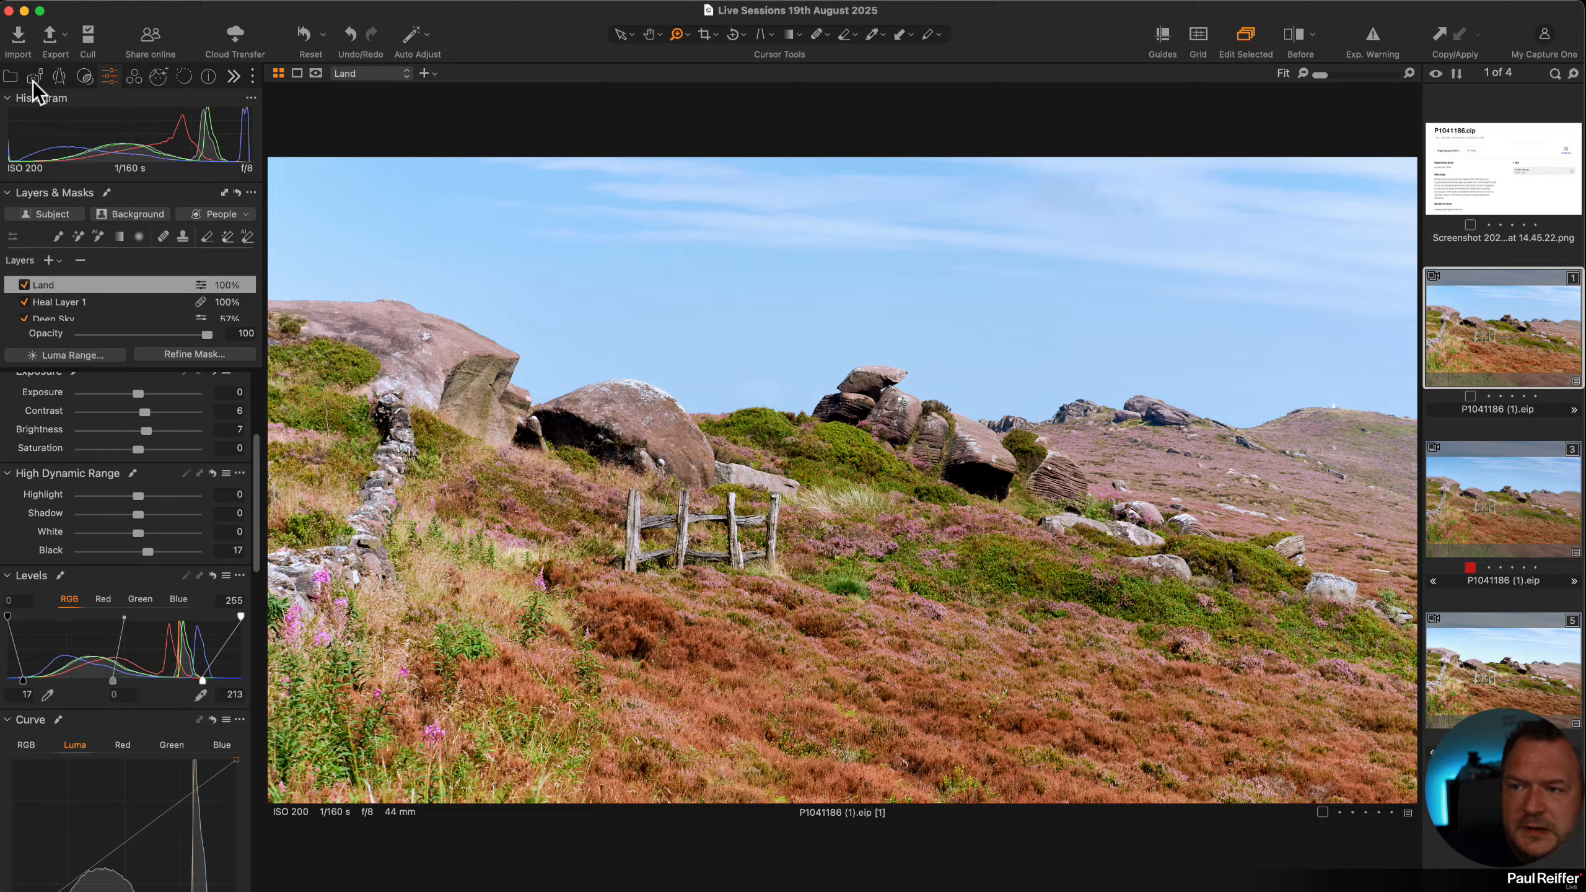
click(34, 78)
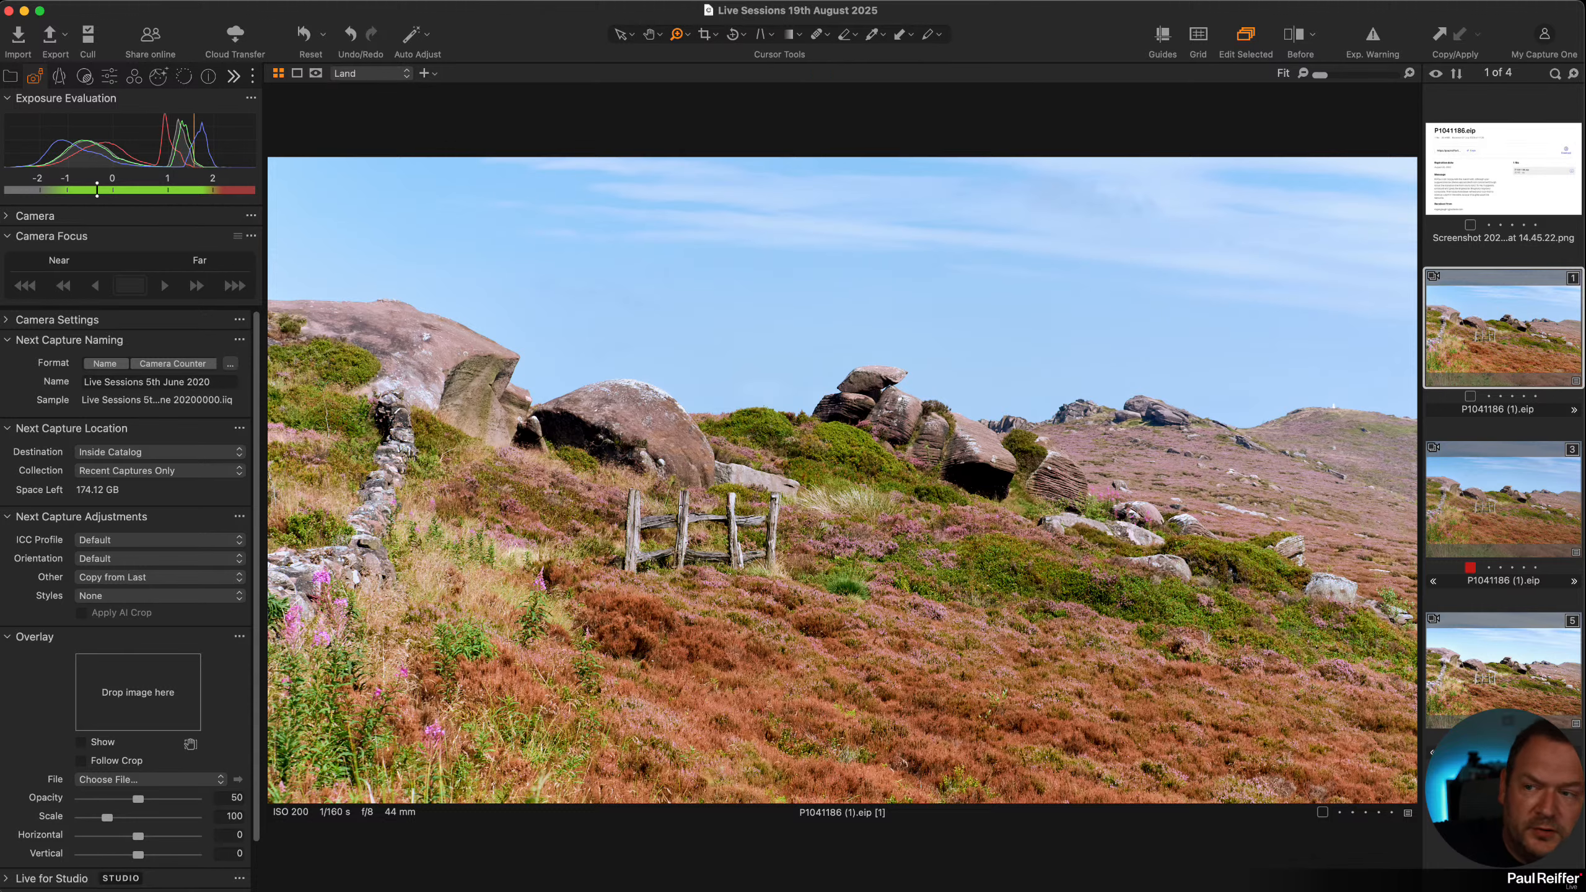
click(10, 75)
click(71, 254)
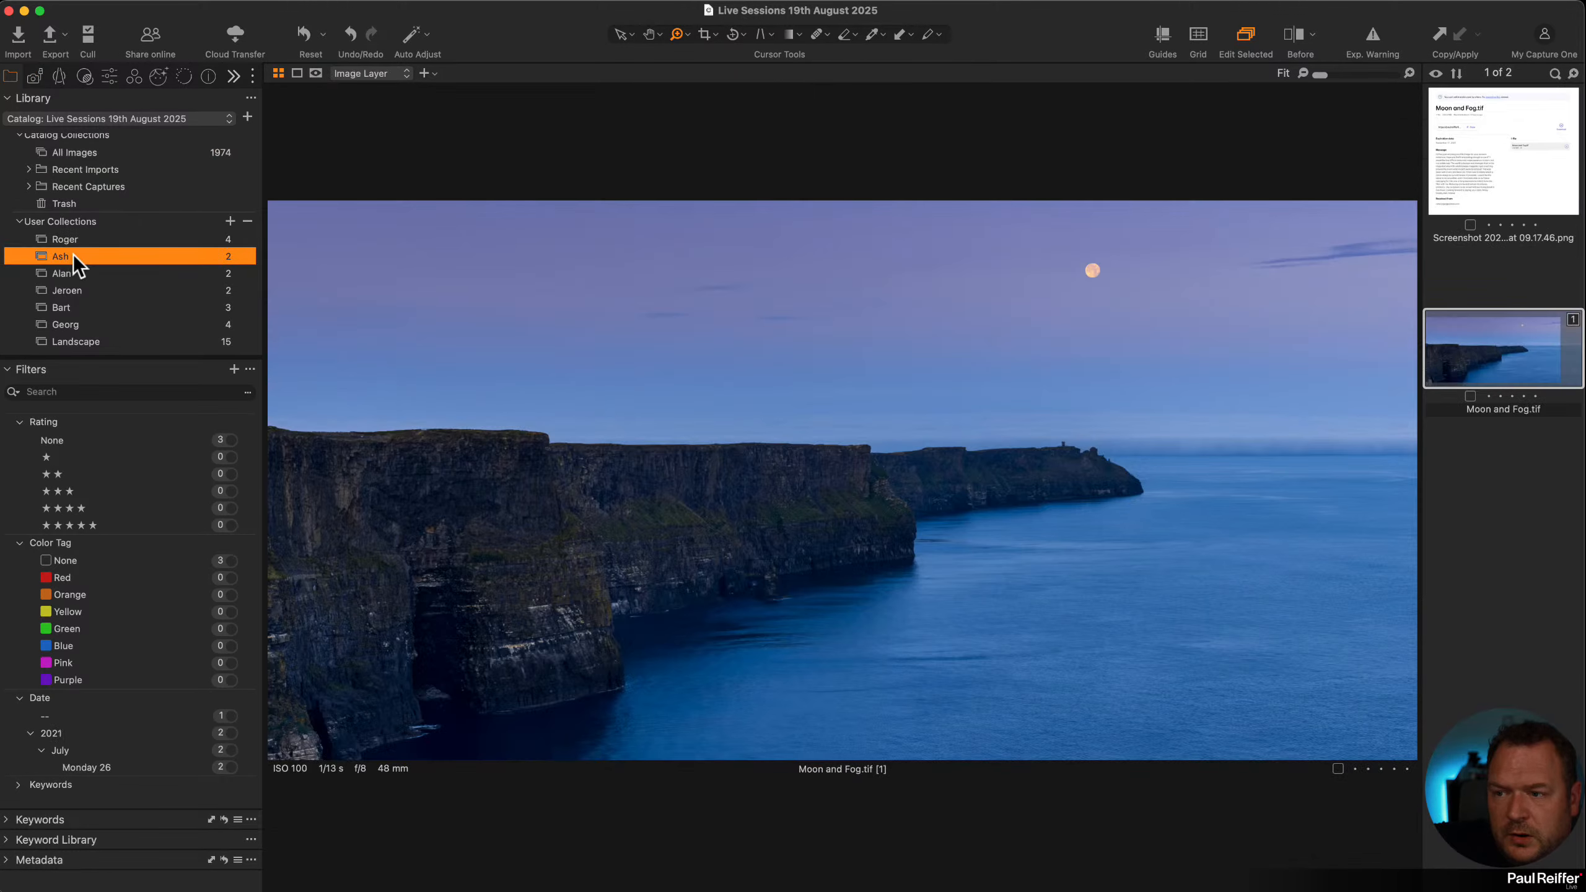
click(109, 74)
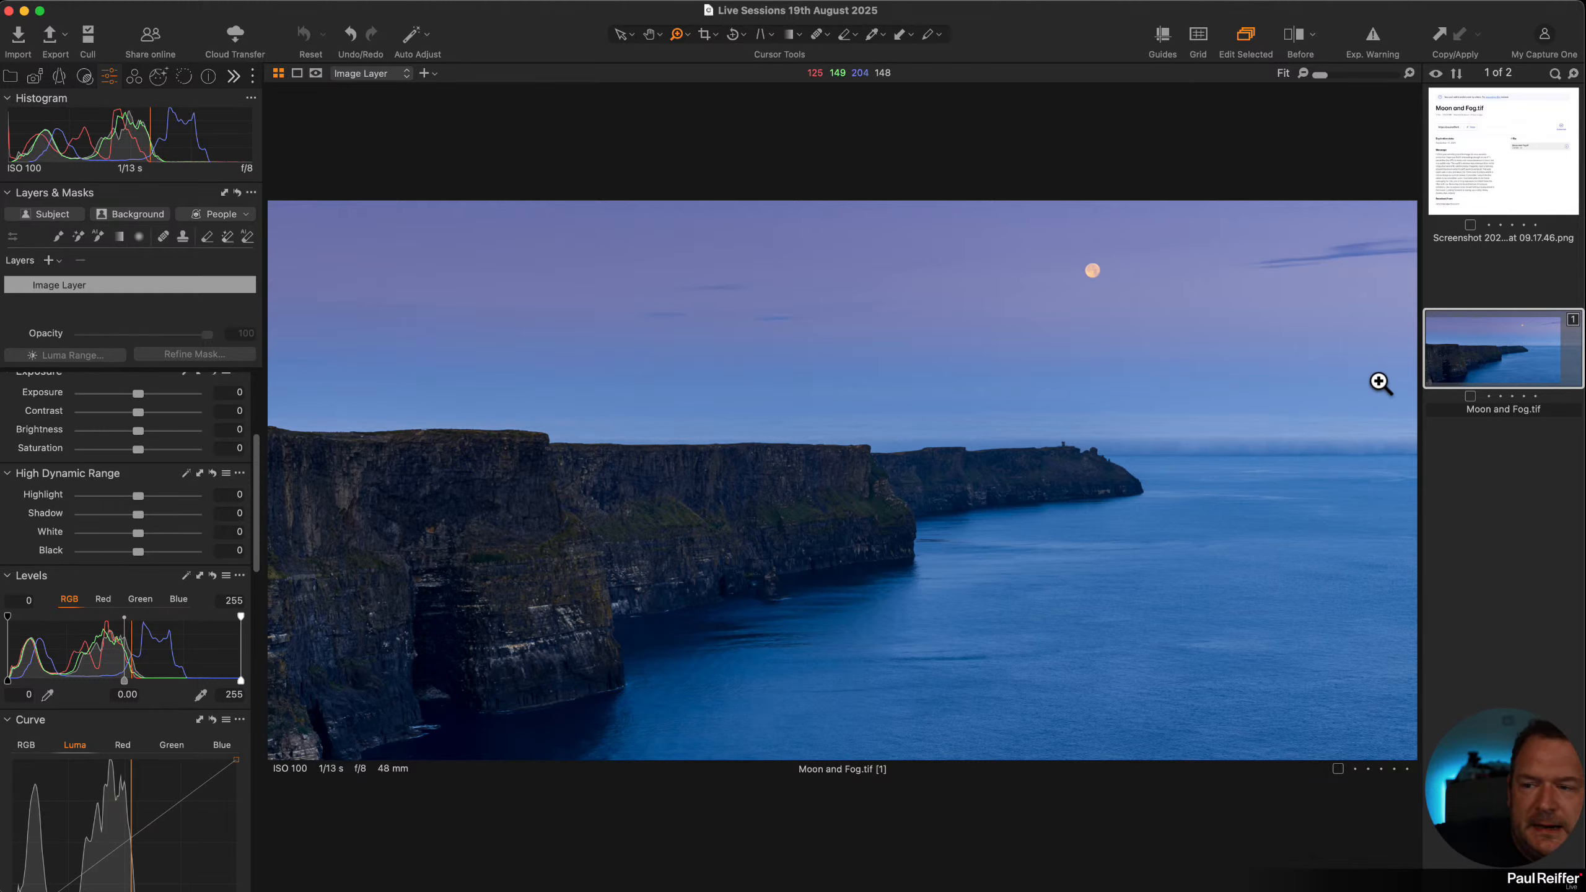
scroll(100, 411, up, 5)
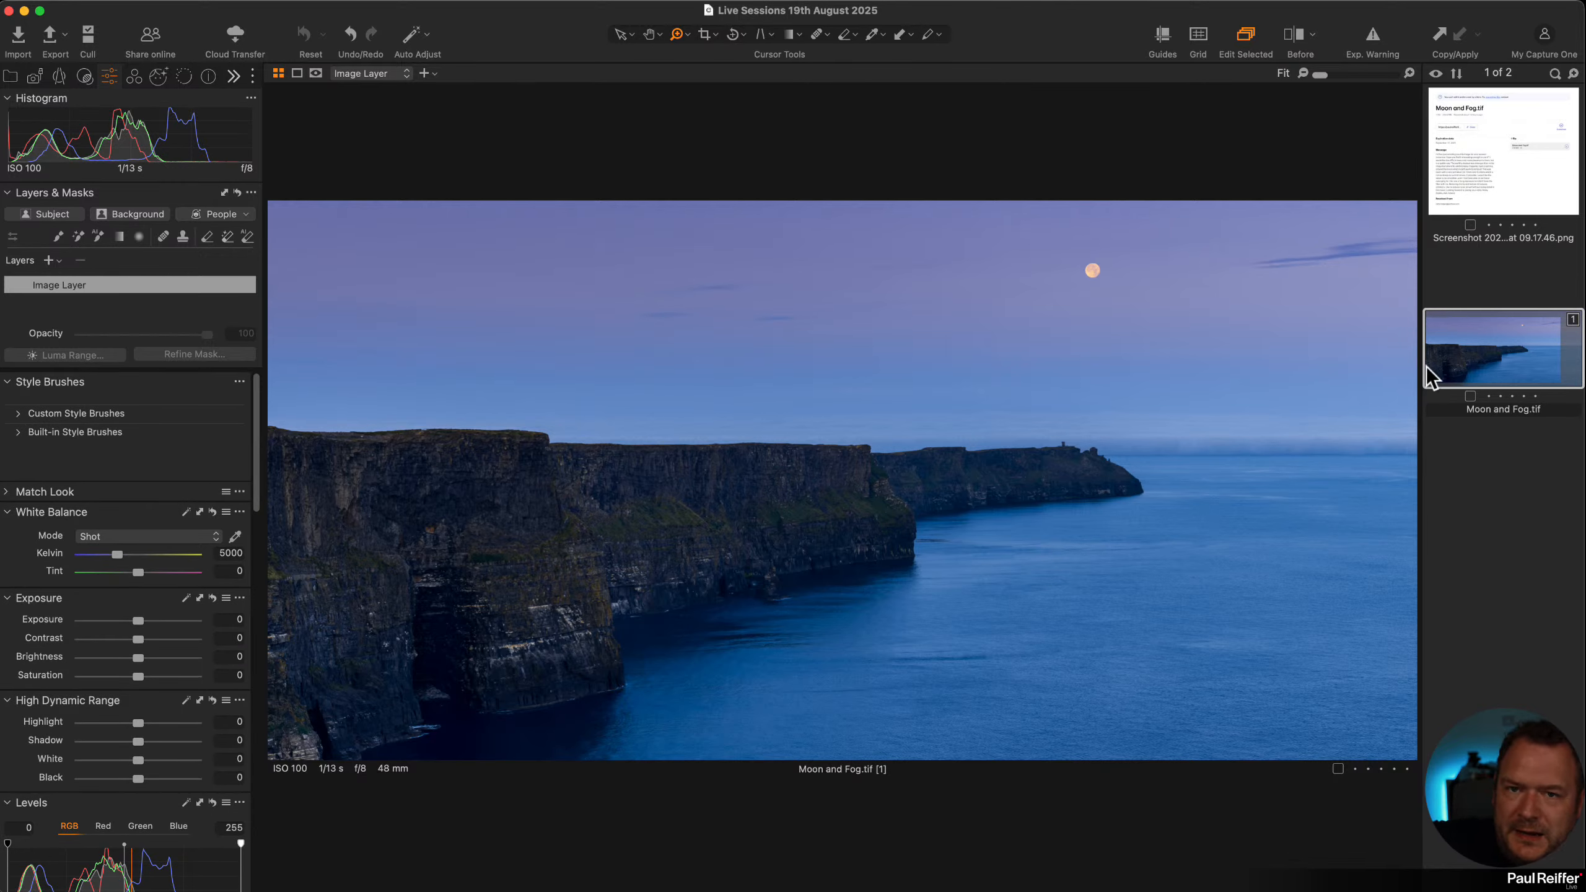
right_click(1505, 342)
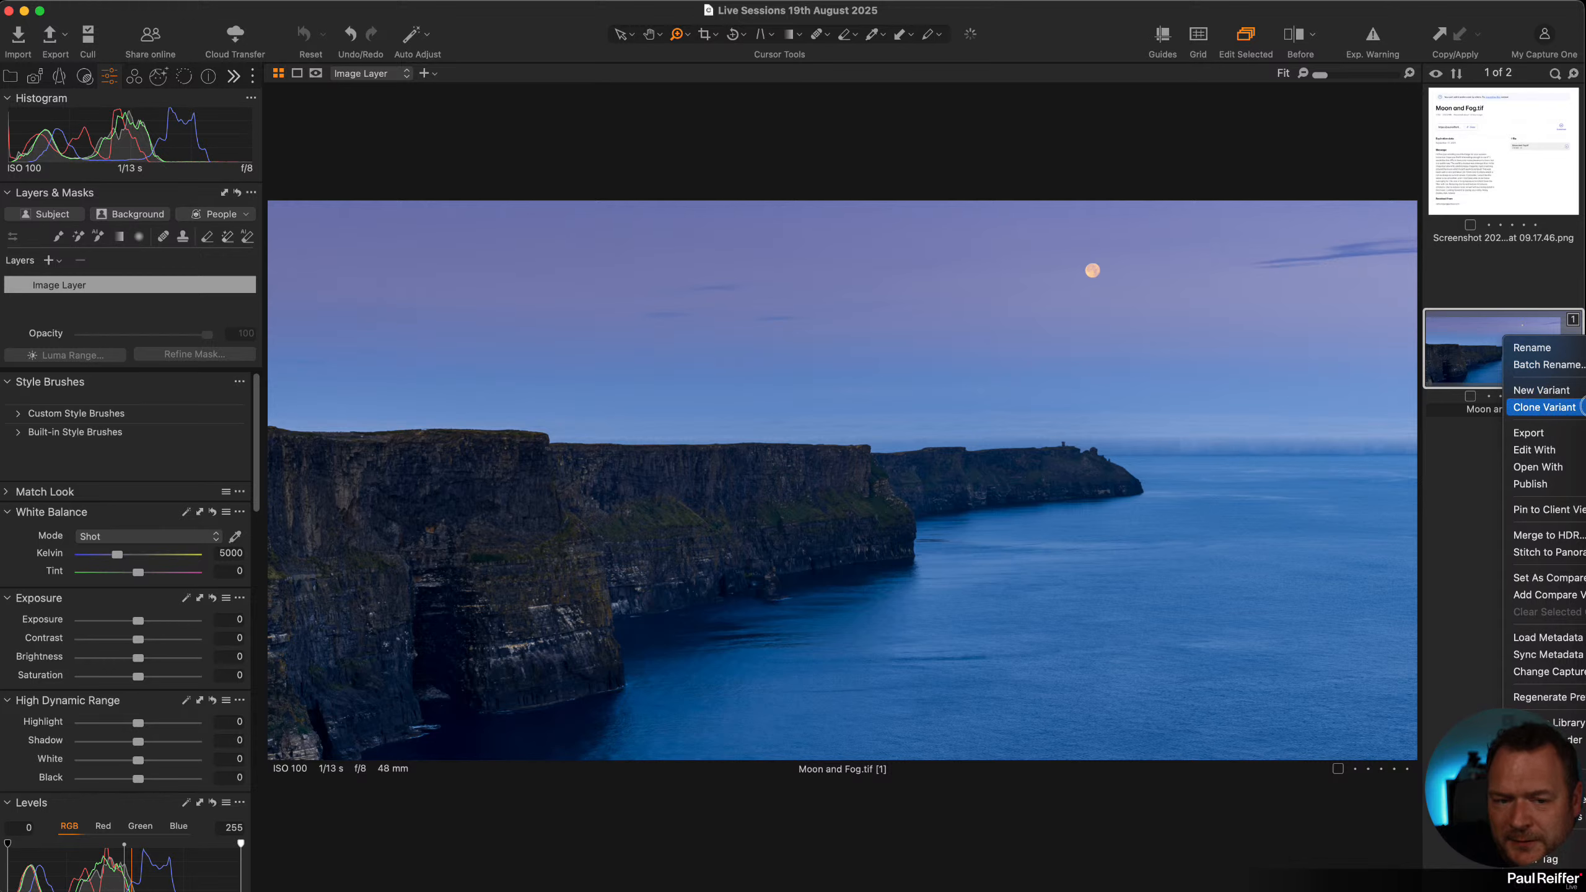
click(1536, 390)
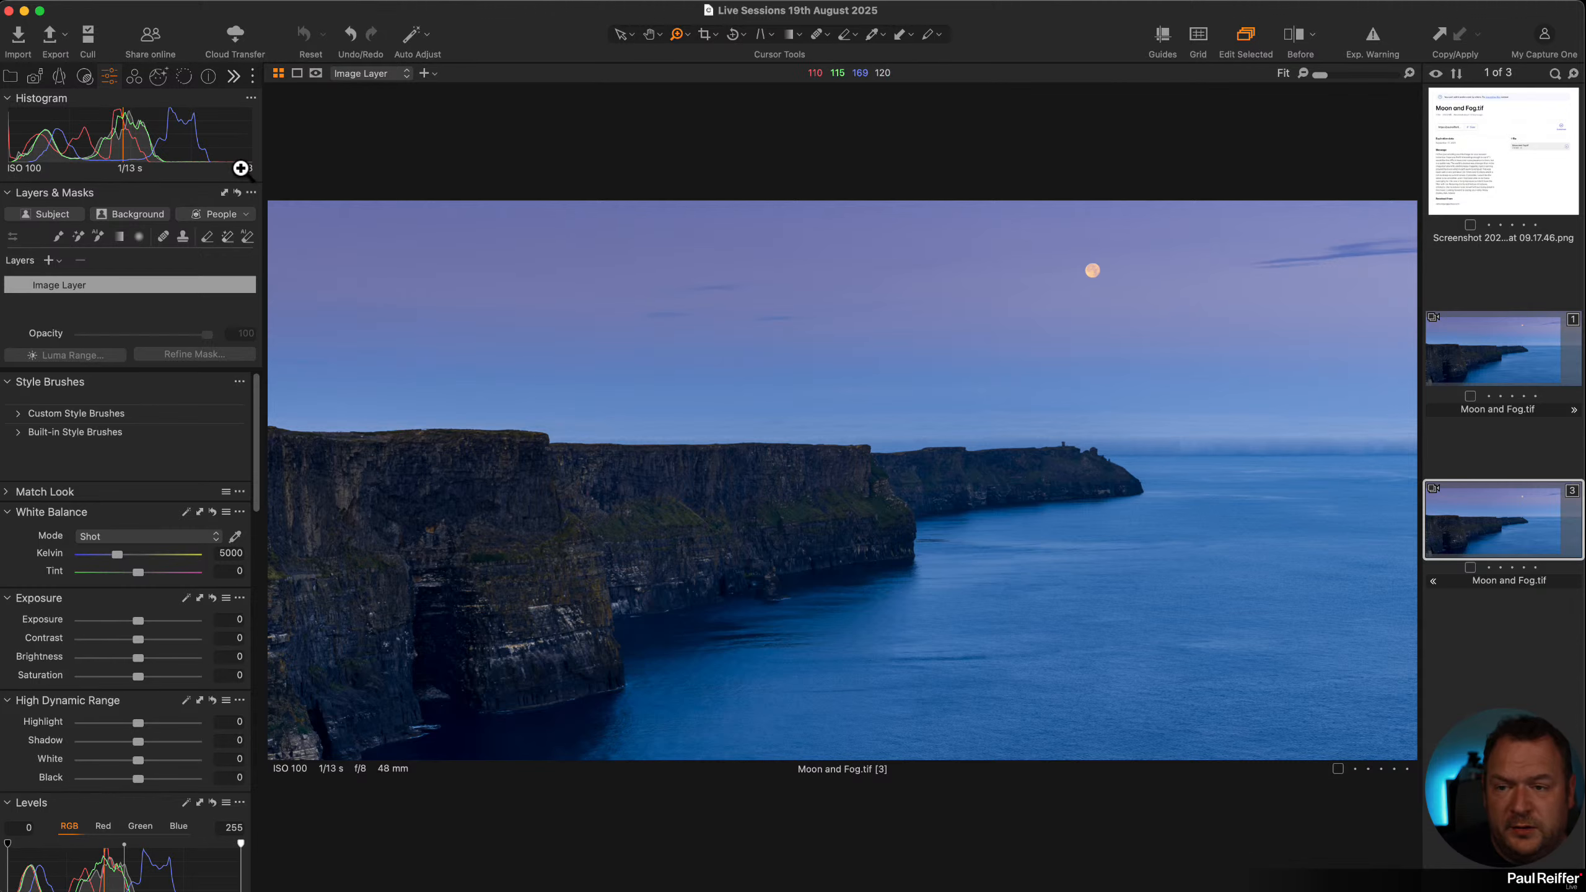
Return to the moorland photo, review its original-file EIP export settings with the naming format reduced to Image Name, and cancel the export
click(10, 75)
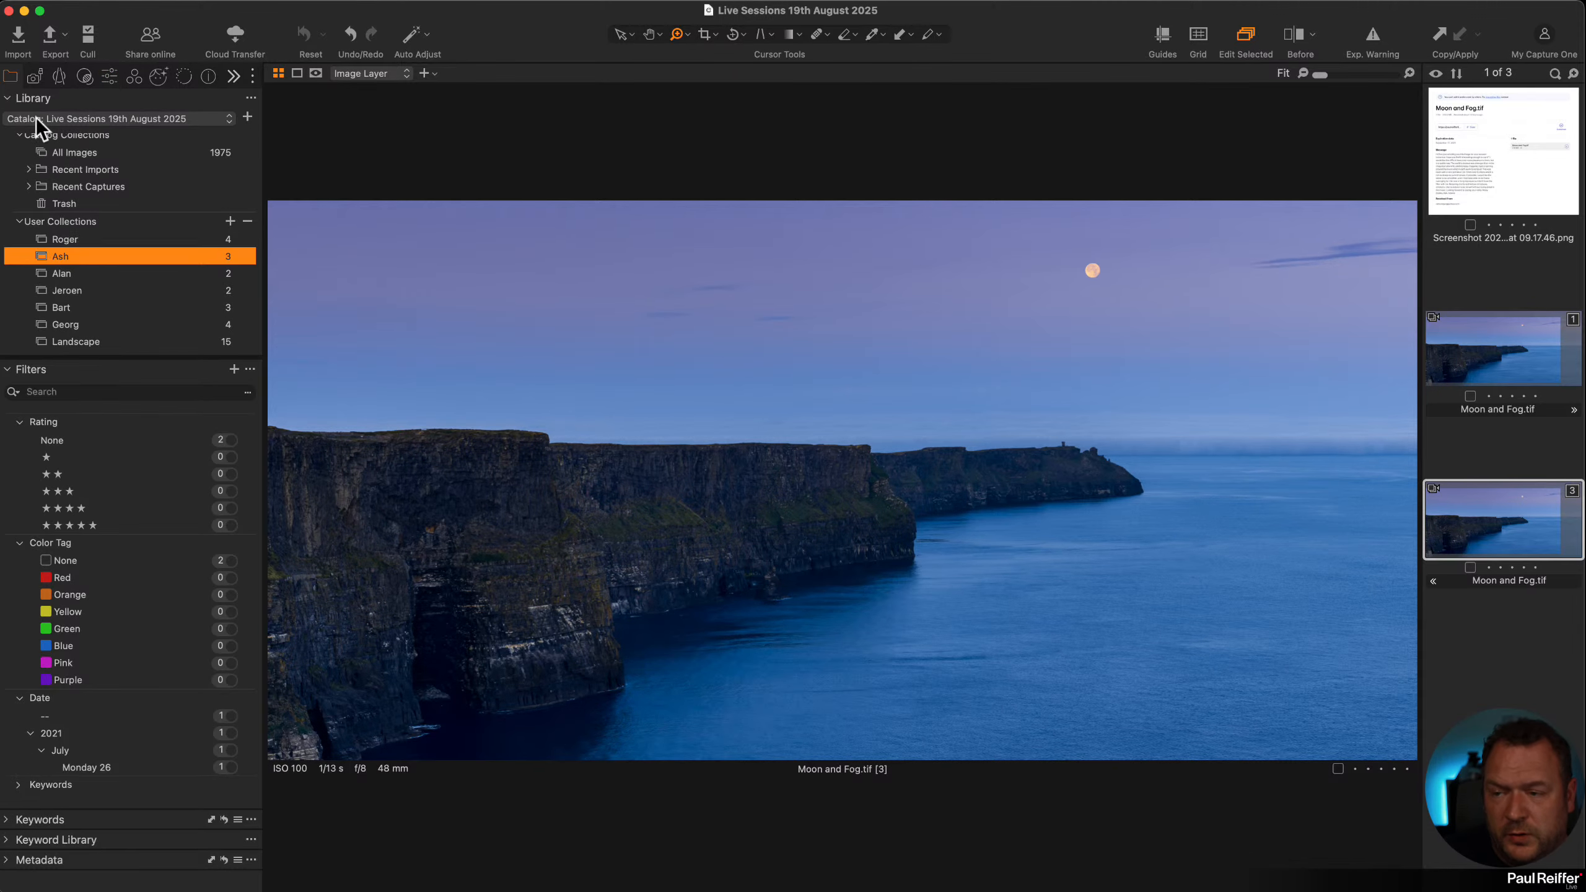
click(77, 239)
right_click(755, 242)
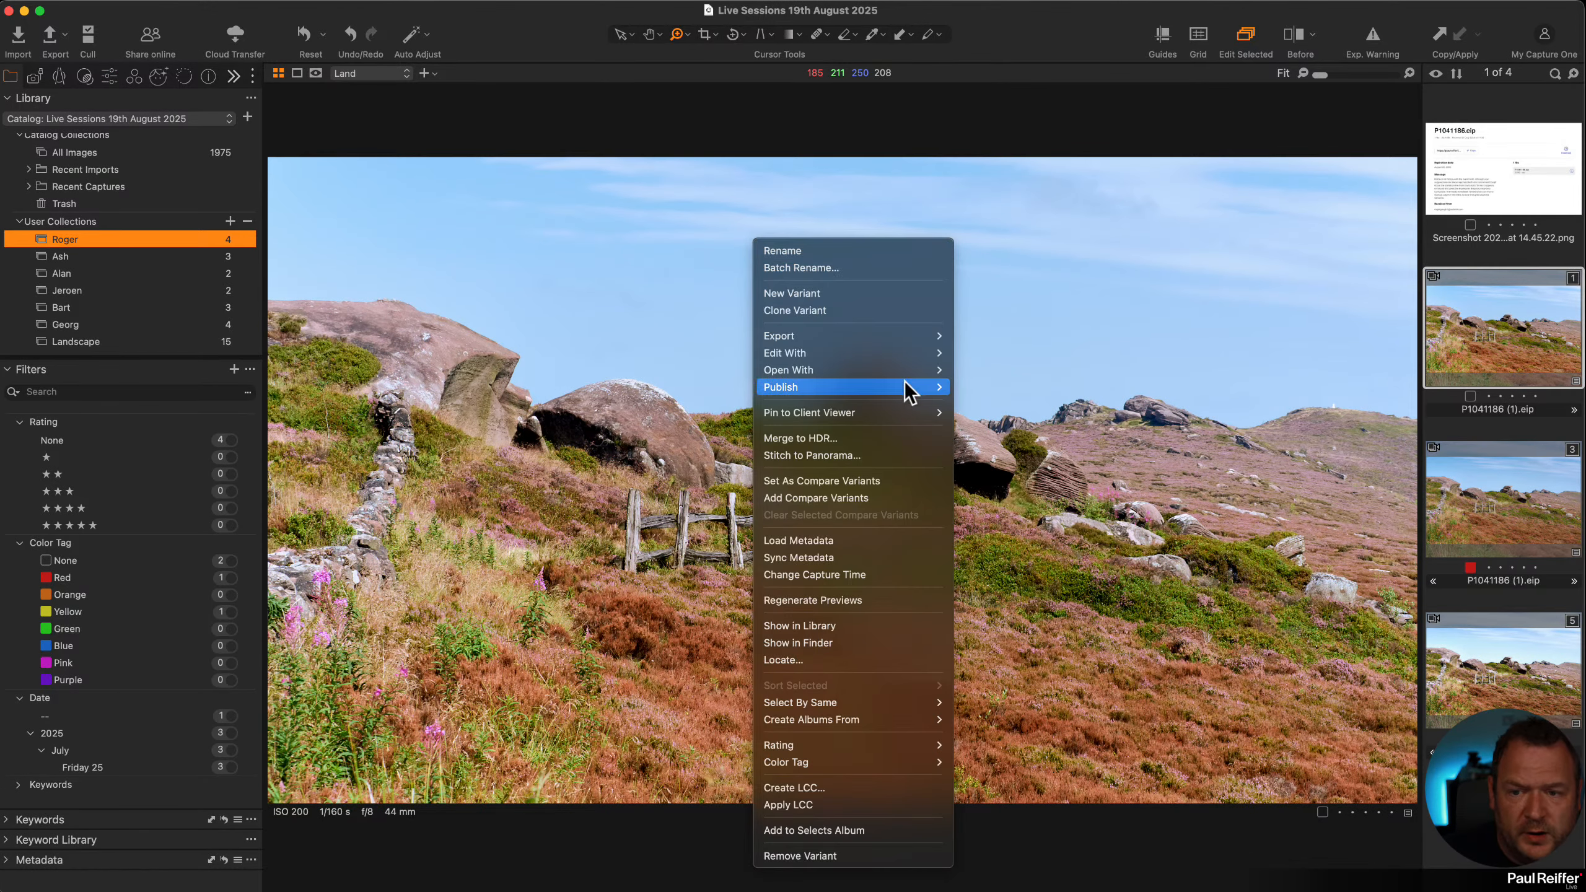
mouse_move(861, 340)
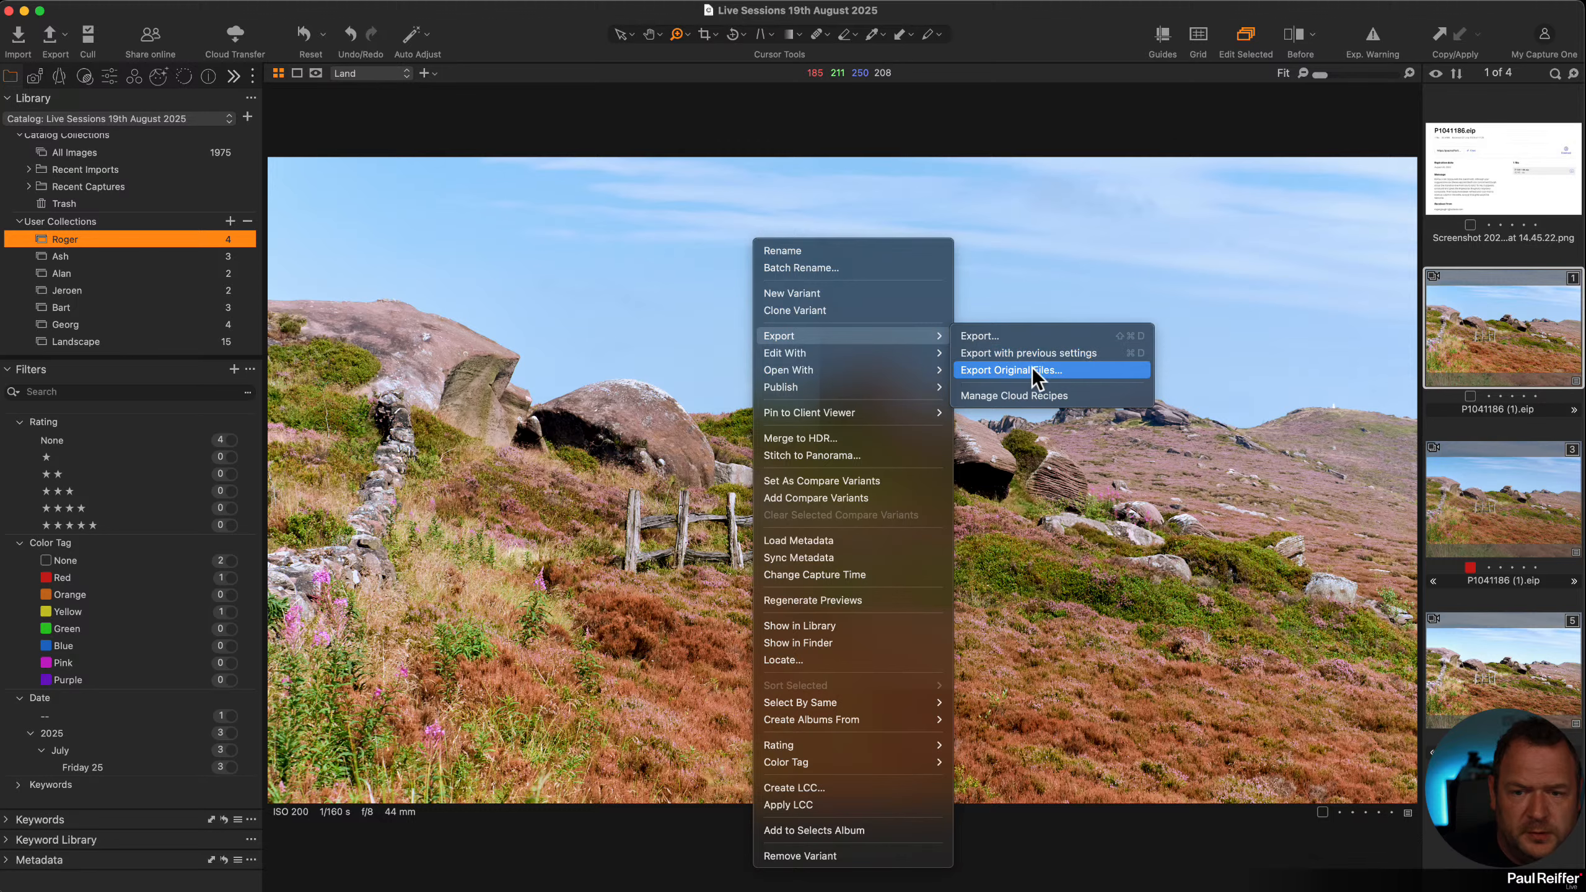
click(1061, 372)
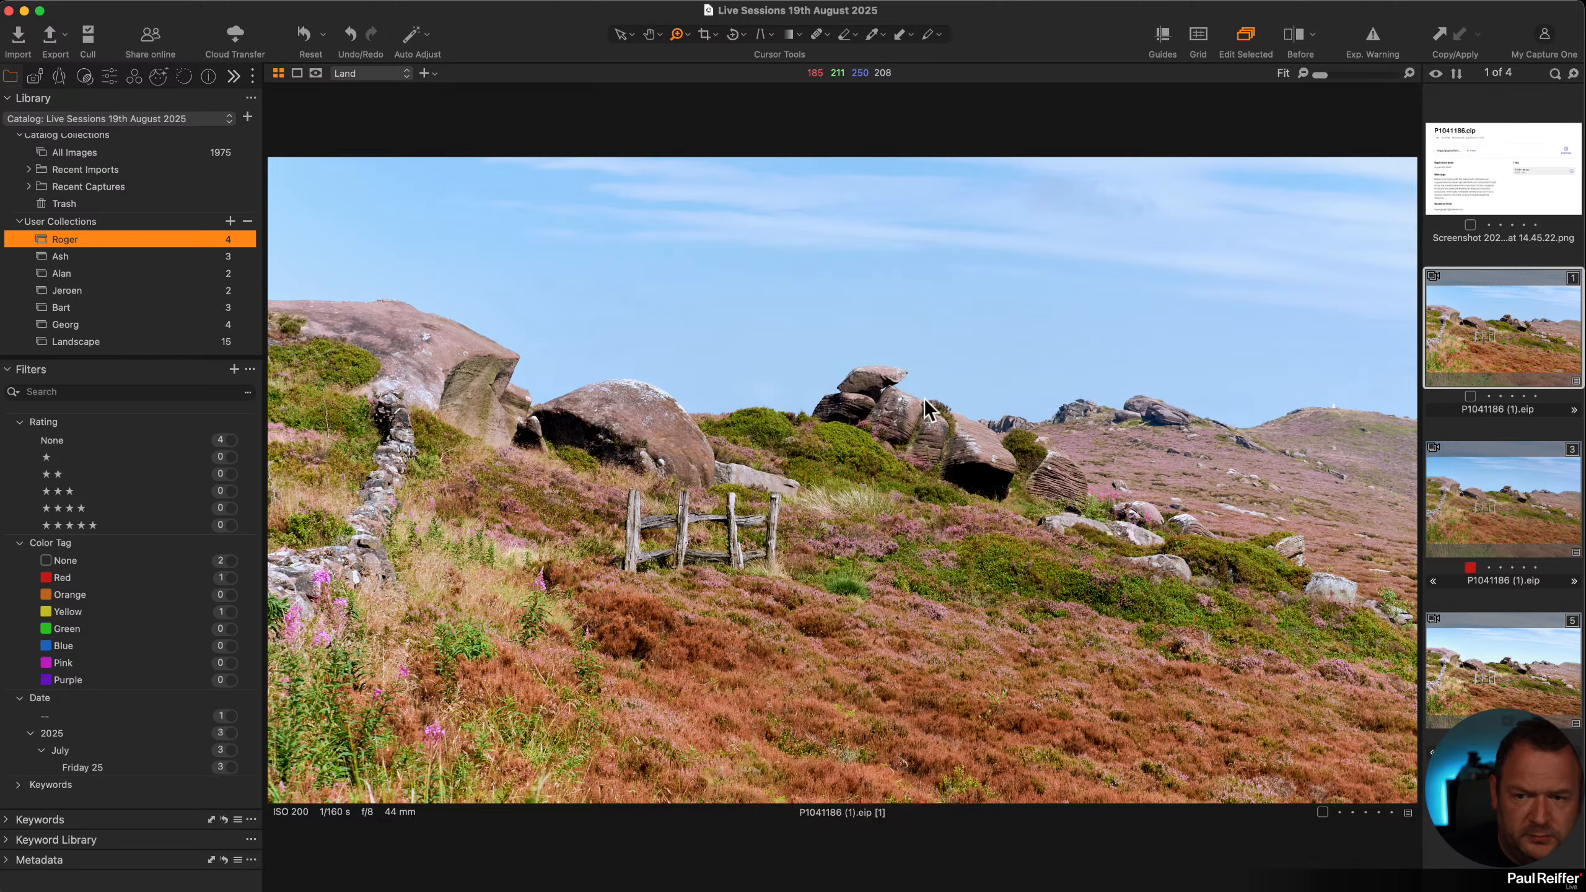
drag(805, 420, 1079, 426)
key(BackSpace)
key(BackSpace)
key(BackSpace)
key(BackSpace)
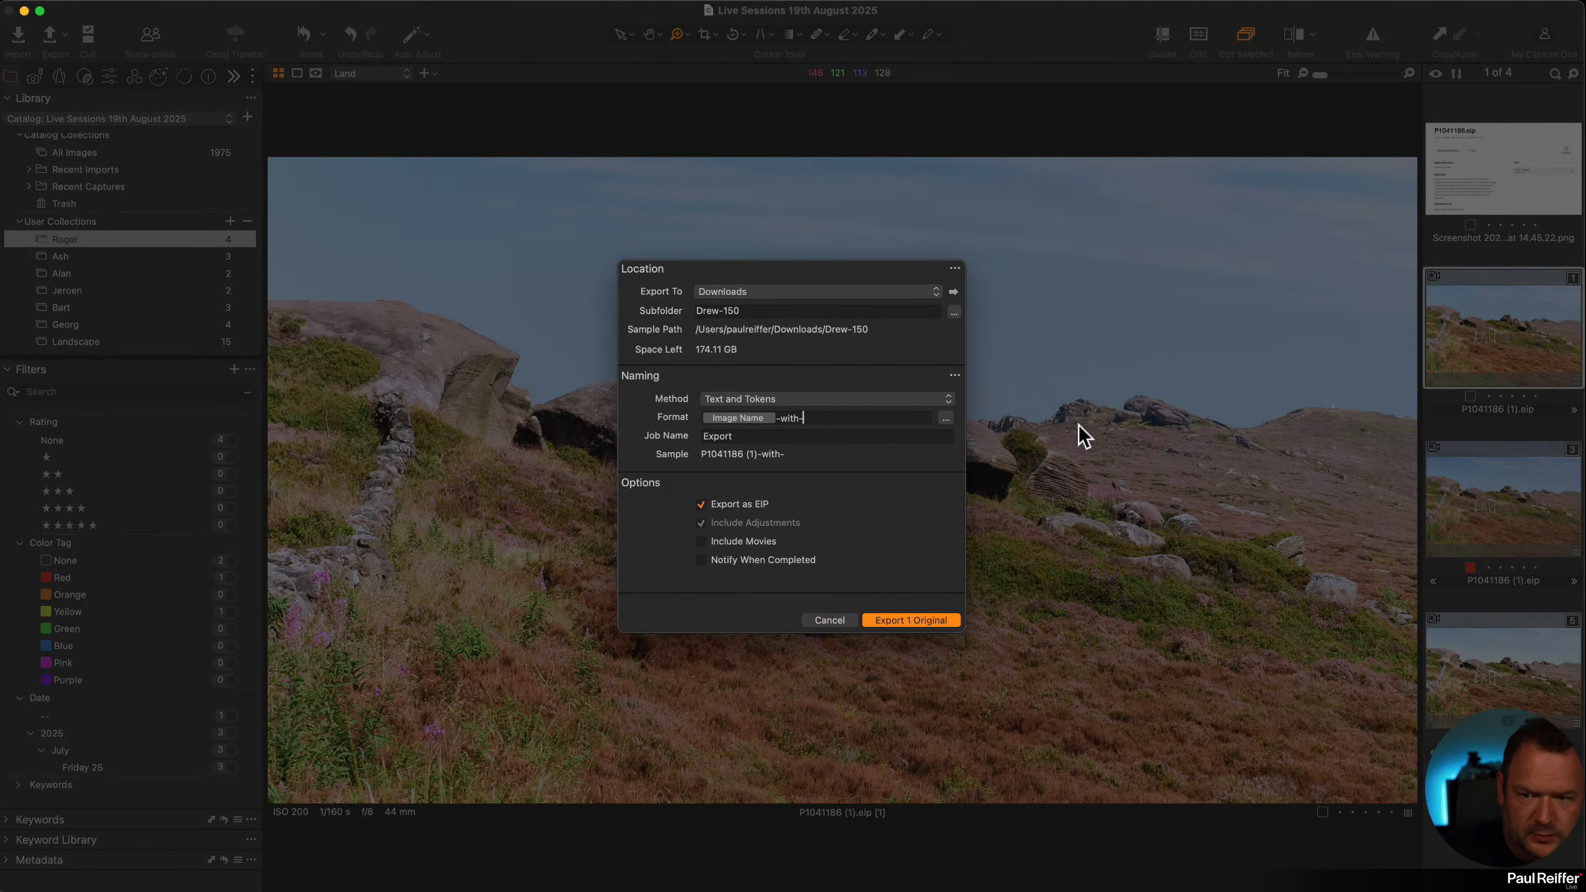
key(BackSpace)
key(BackSpace)
key(BackSpace)
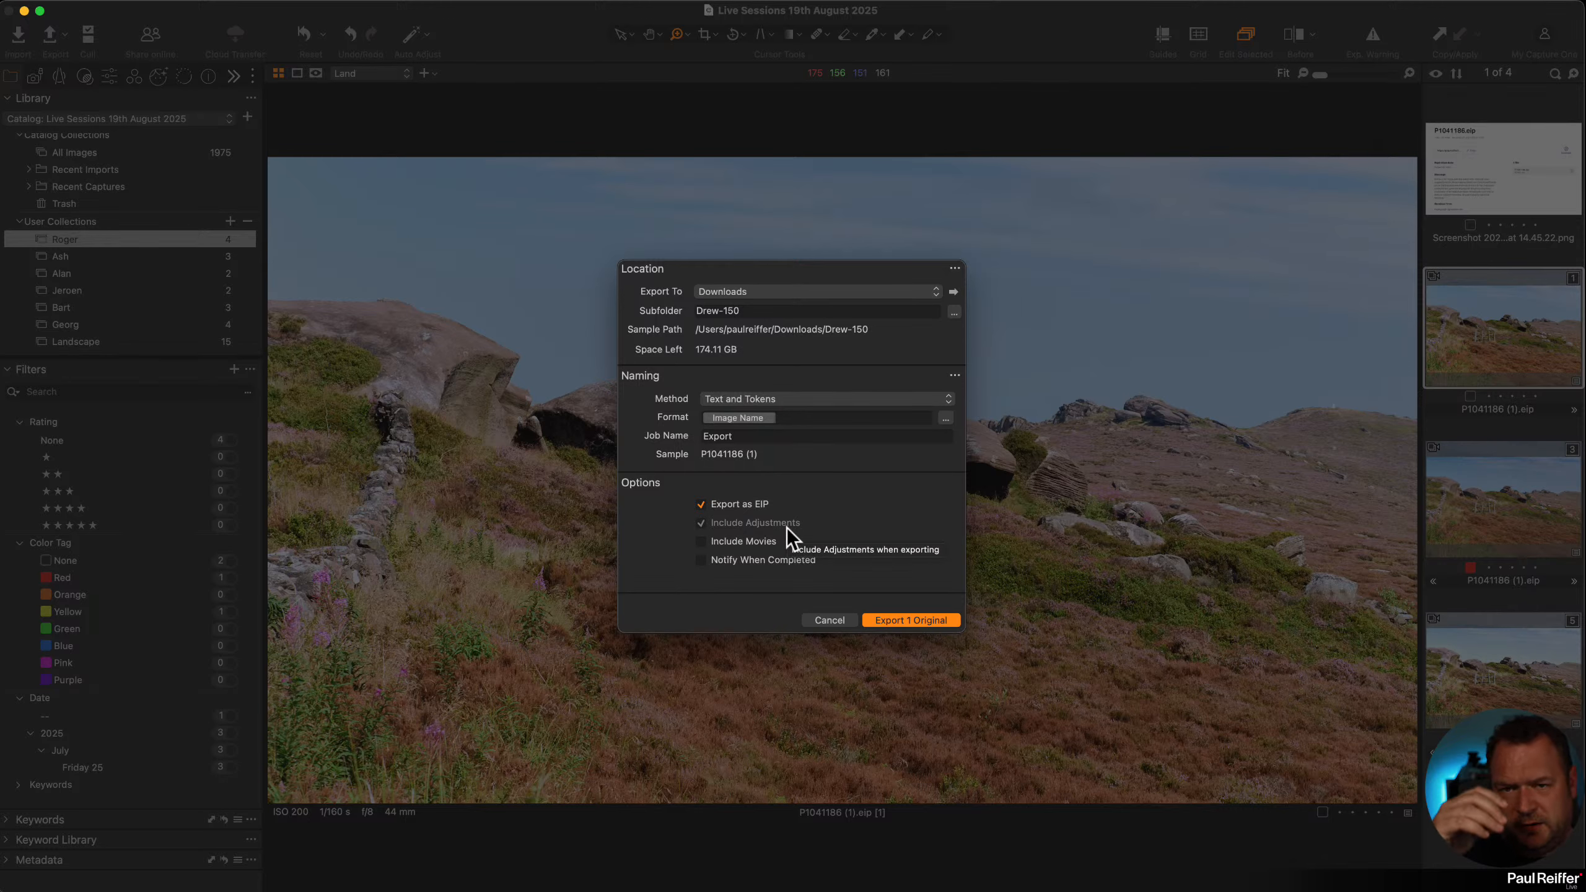
click(827, 621)
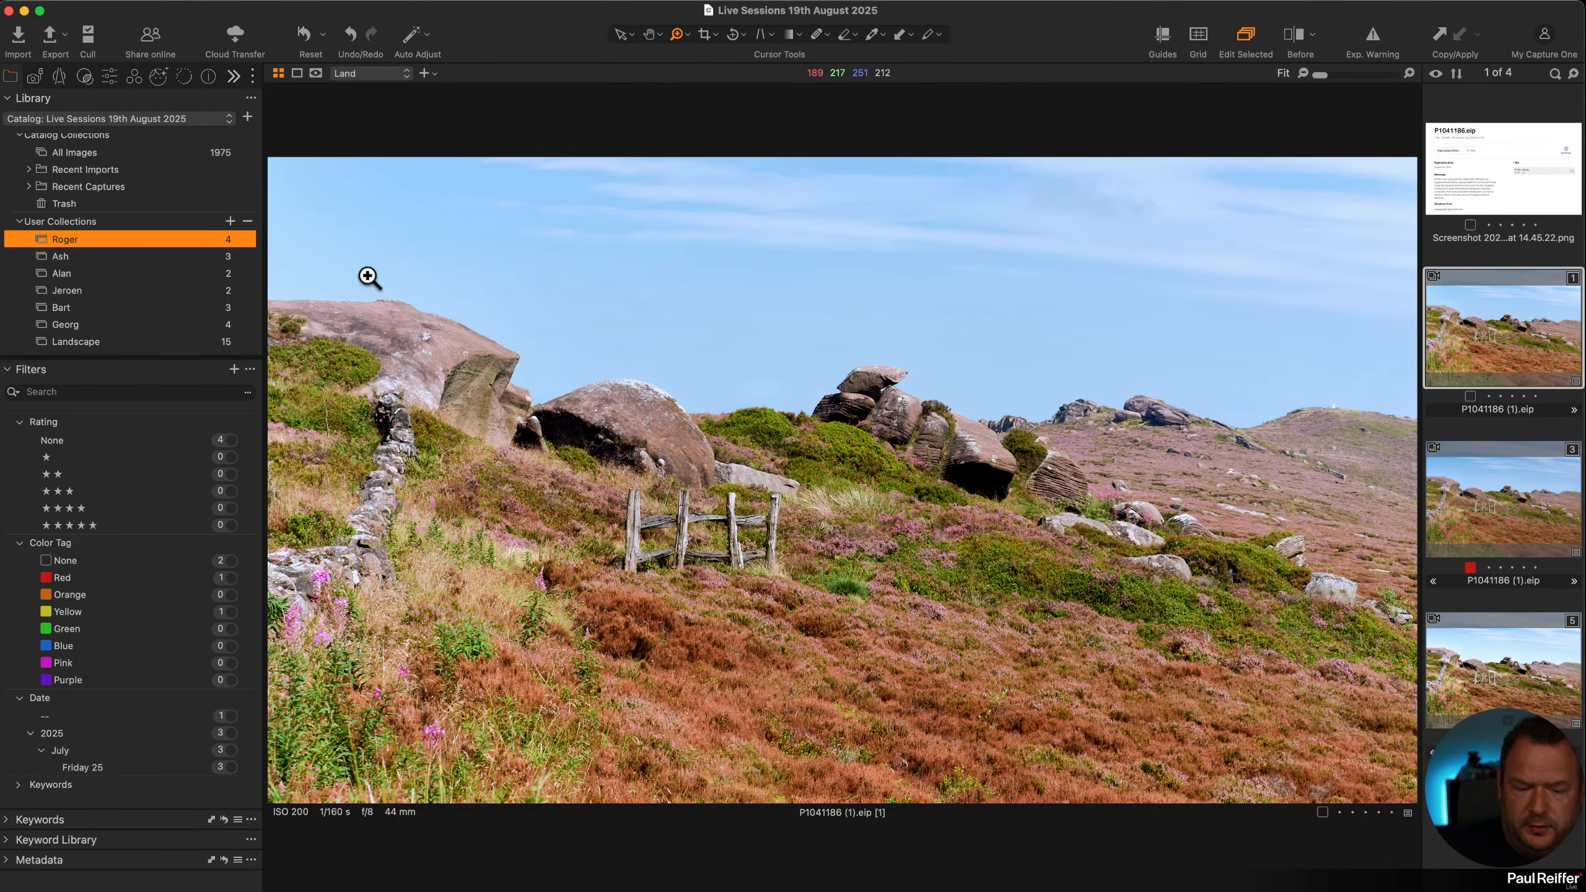
Go back to the Moon and Fog.tif collection and show the adjustment tools for the red-tagged variant
click(126, 257)
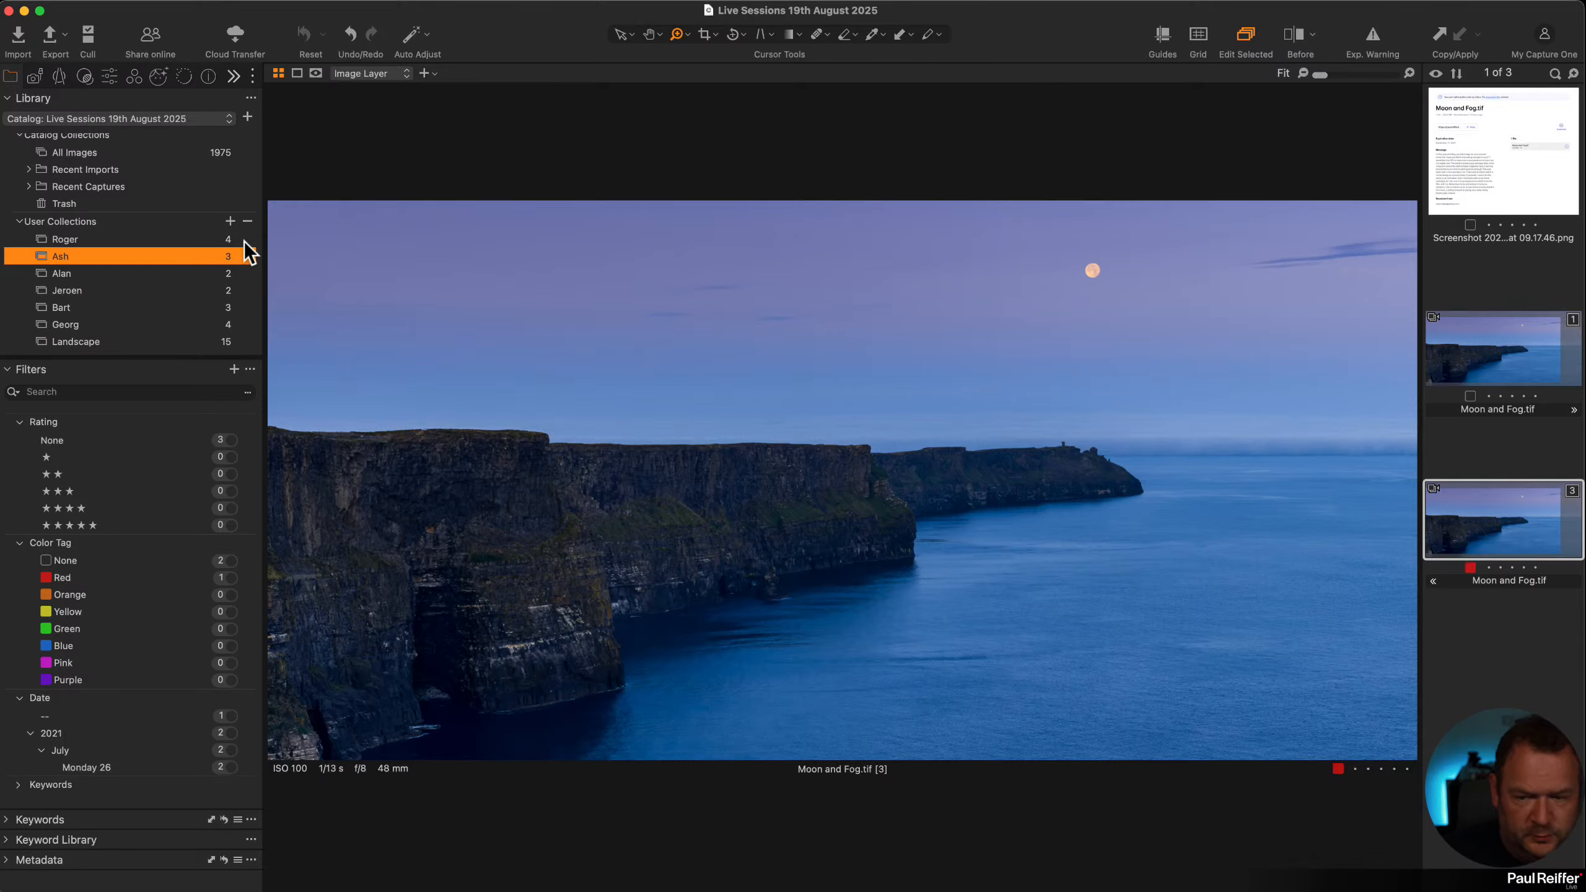
click(109, 76)
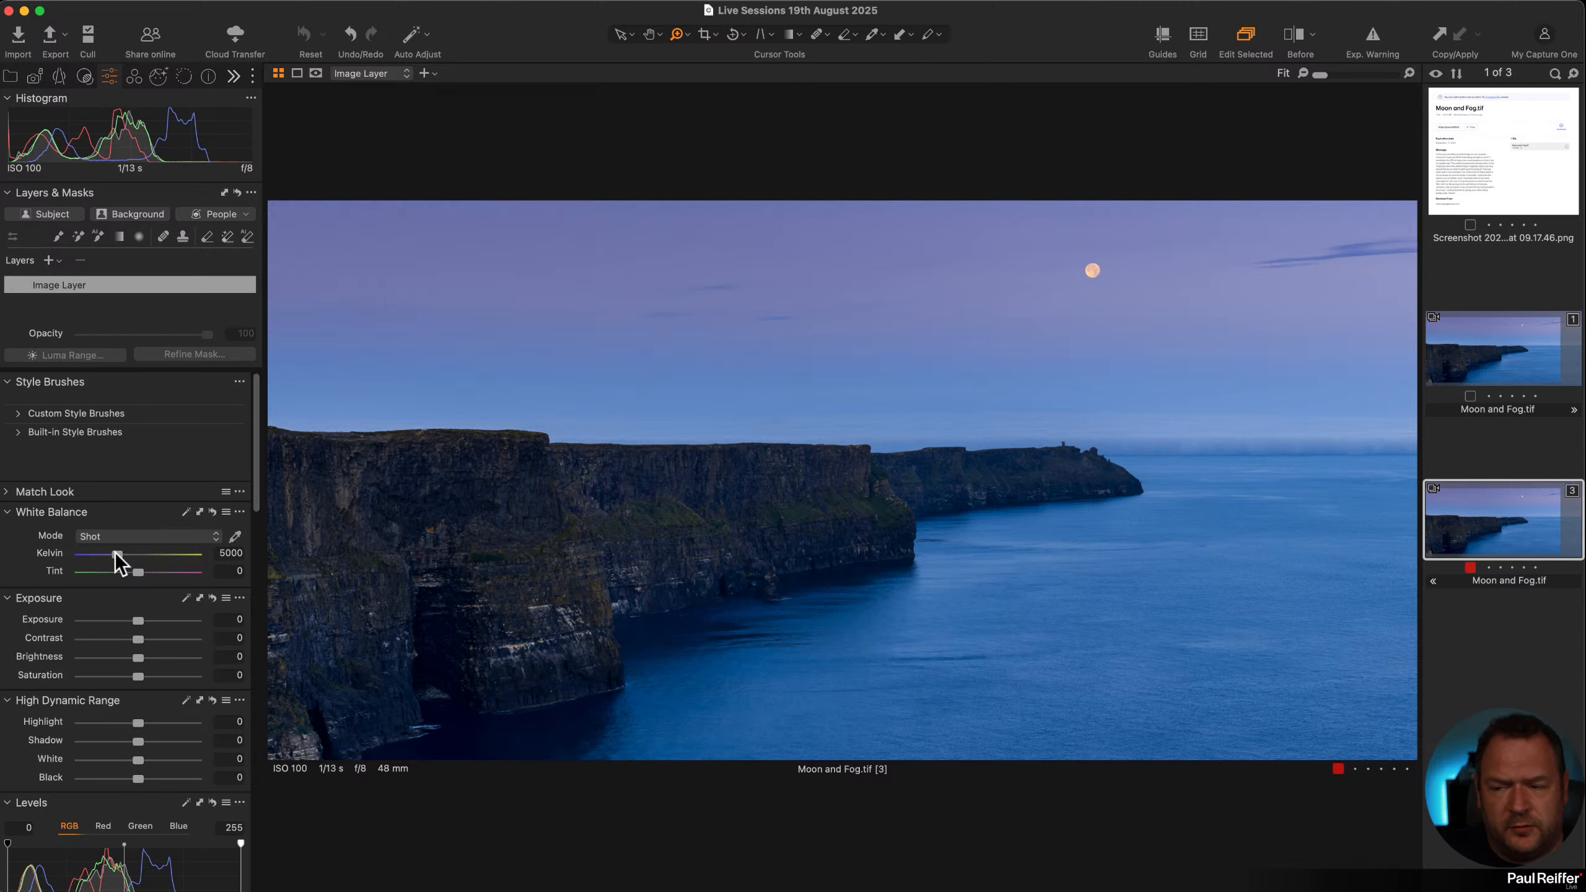
Try a slight exposure increase and darker shadows on the red-tagged Moon and Fog.tif variant, and reset both adjustments
drag(138, 621, 146, 622)
double_click(146, 622)
drag(134, 739, 88, 737)
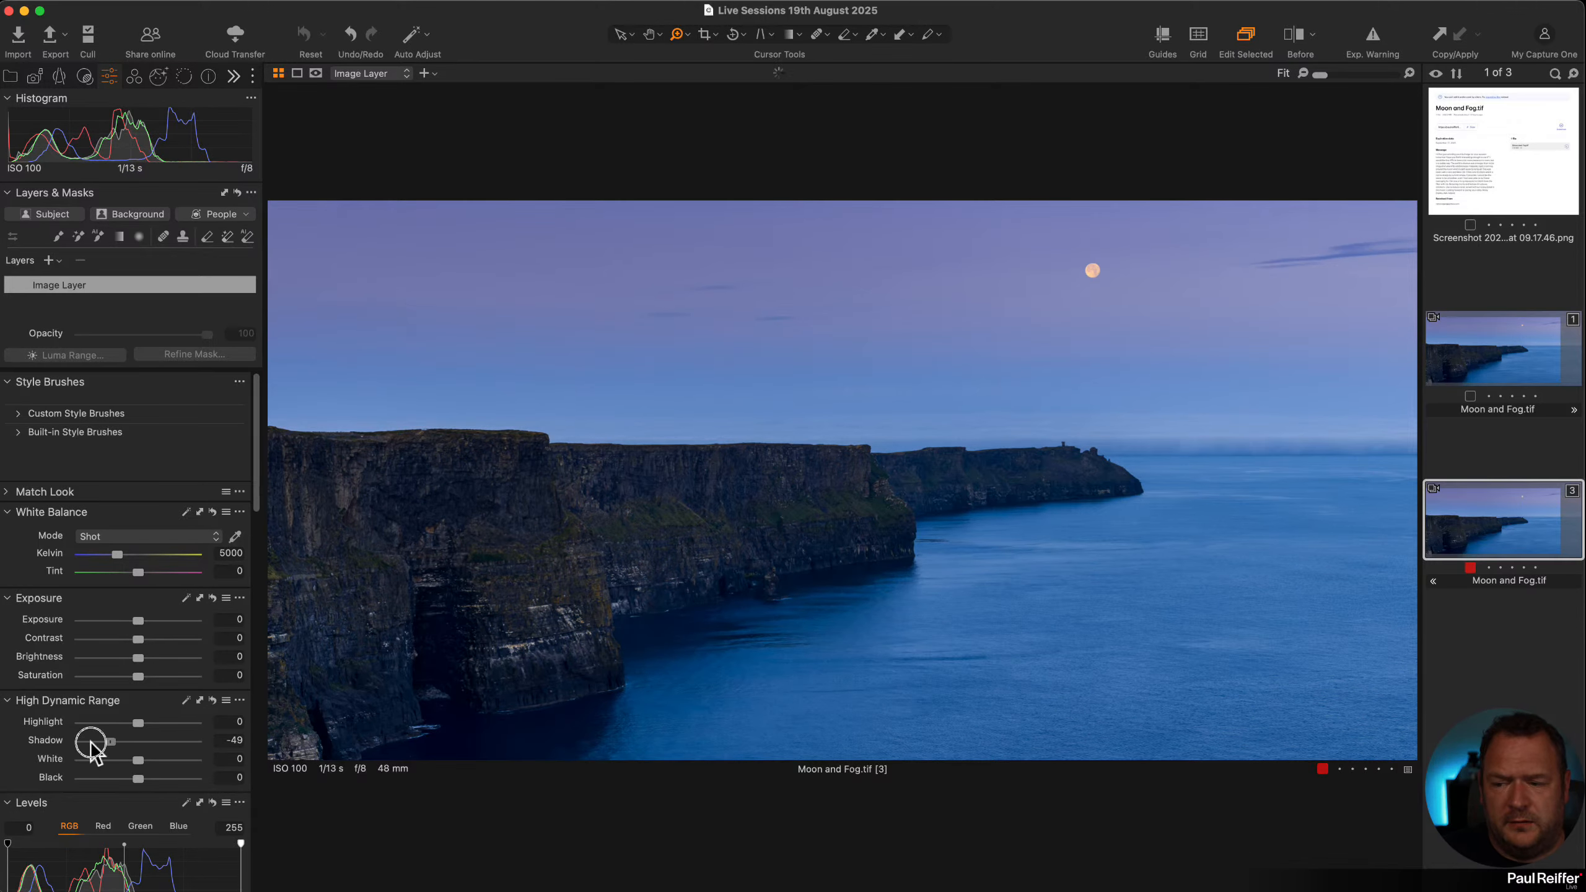
double_click(149, 744)
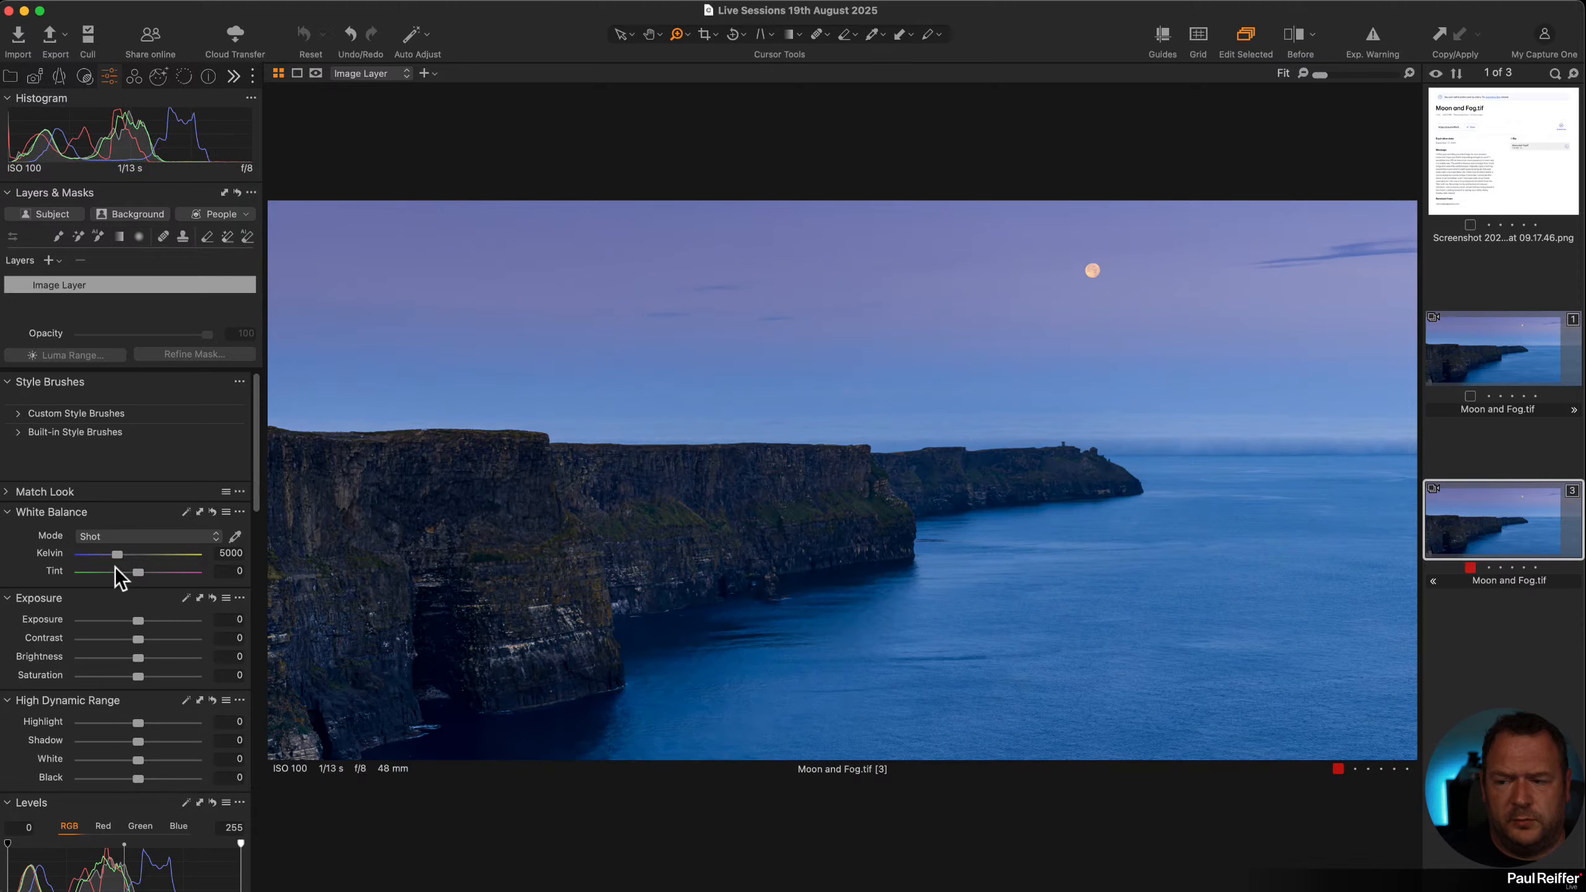
Try a warmer white balance of 7686 Kelvin and a green tint of -37 on the red-tagged variant, resetting each
drag(116, 554, 139, 555)
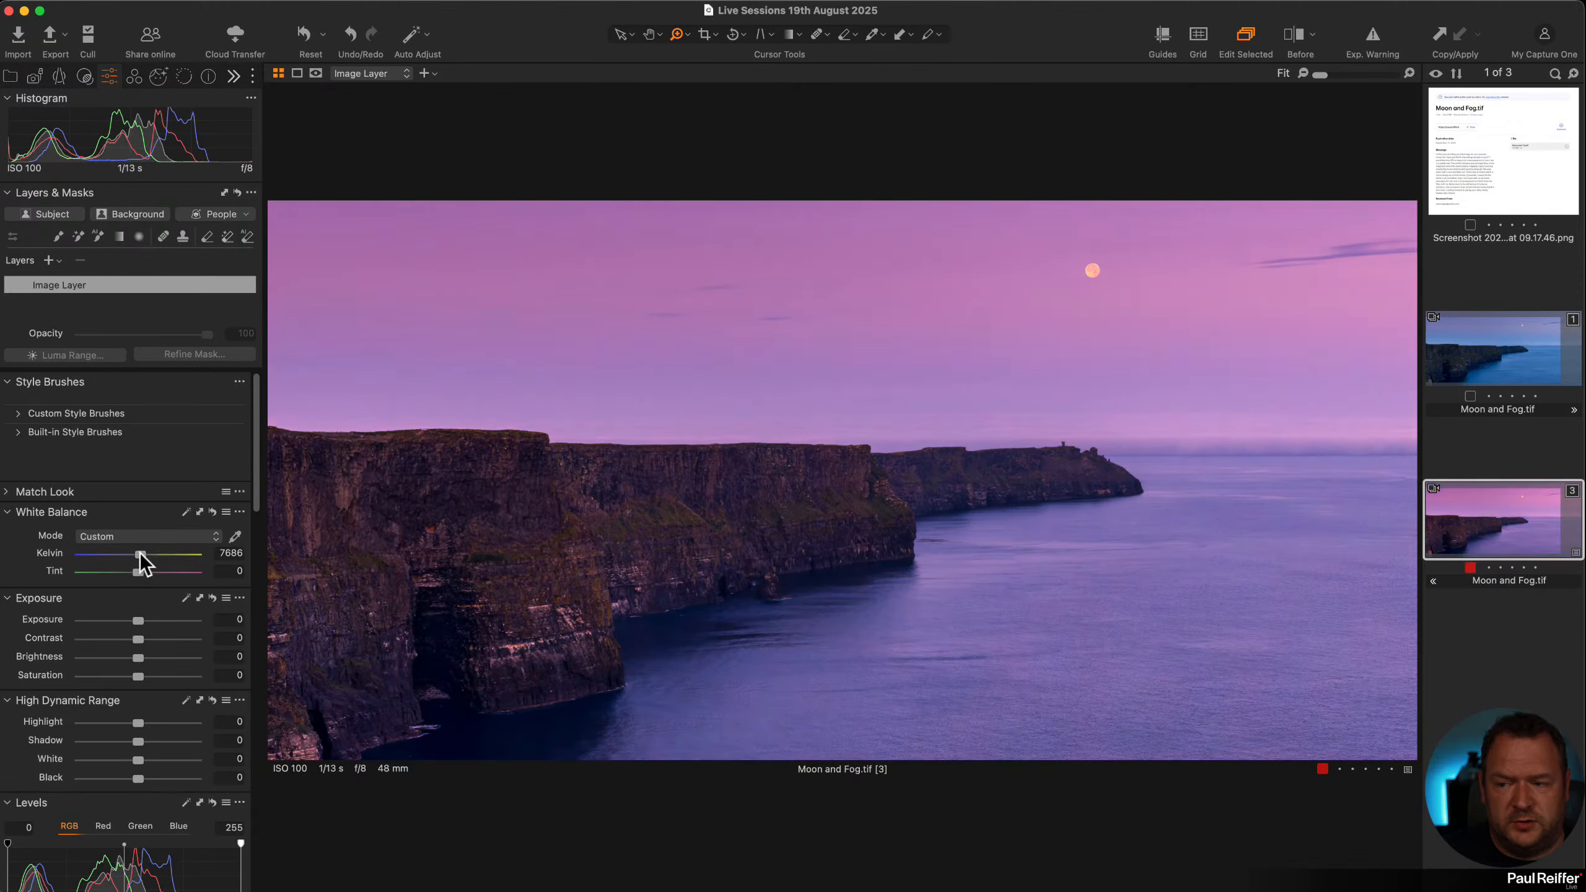
double_click(139, 553)
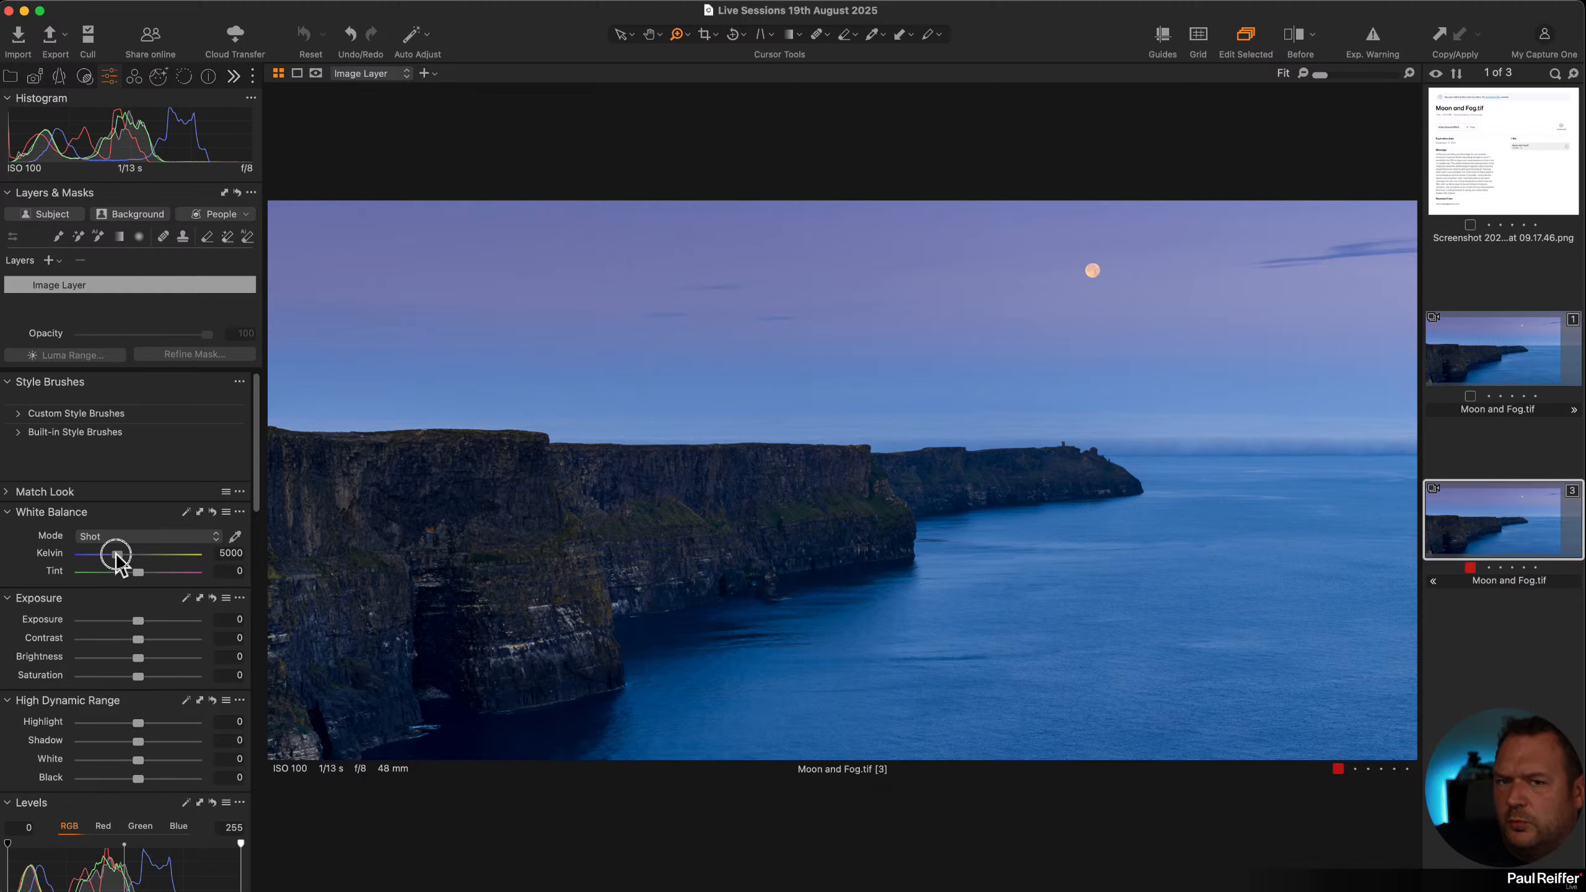
mouse_move(116, 555)
mouse_down()
mouse_move(161, 572)
mouse_move(96, 572)
mouse_move(86, 553)
mouse_move(134, 554)
mouse_move(116, 554)
mouse_up()
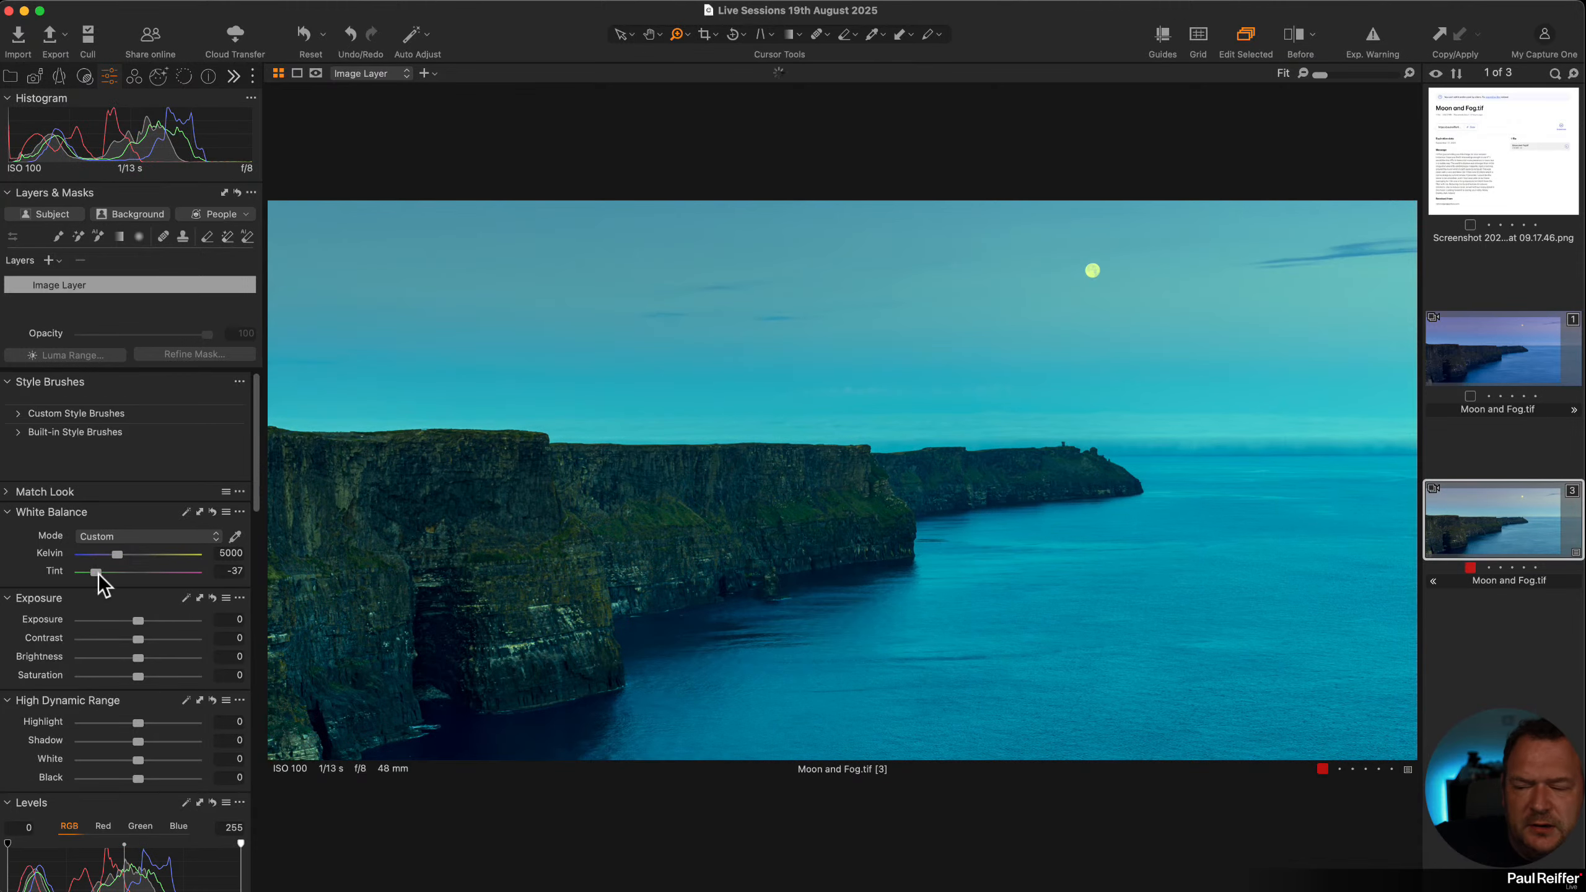
double_click(98, 574)
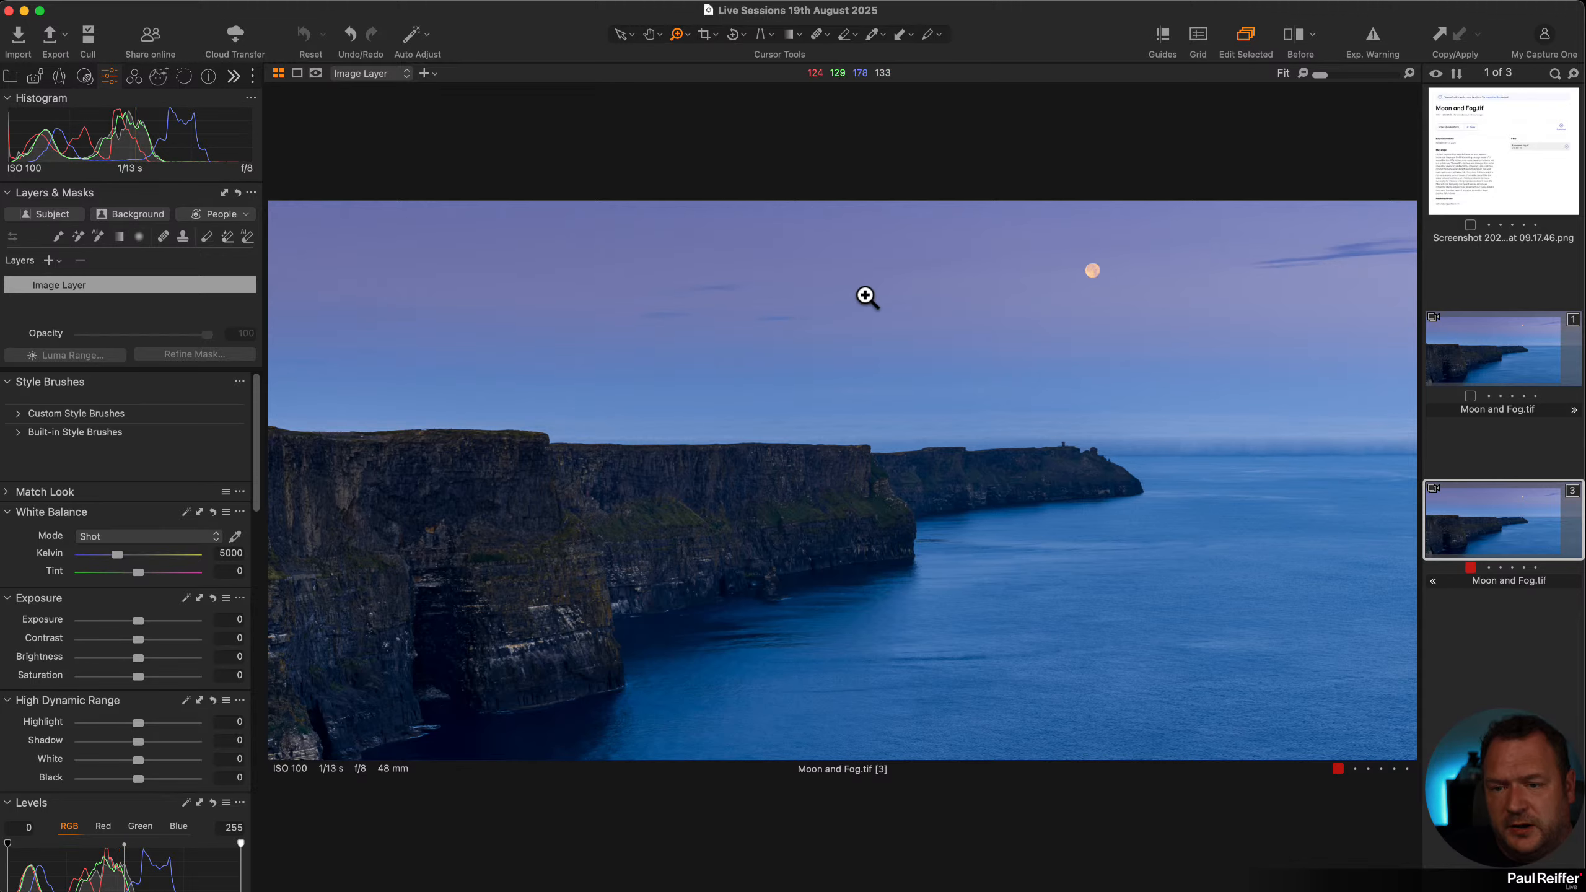
Examine the moon and the surrounding sky at magnifications up to 300%, and return to the full image
click(1092, 280)
click(823, 237)
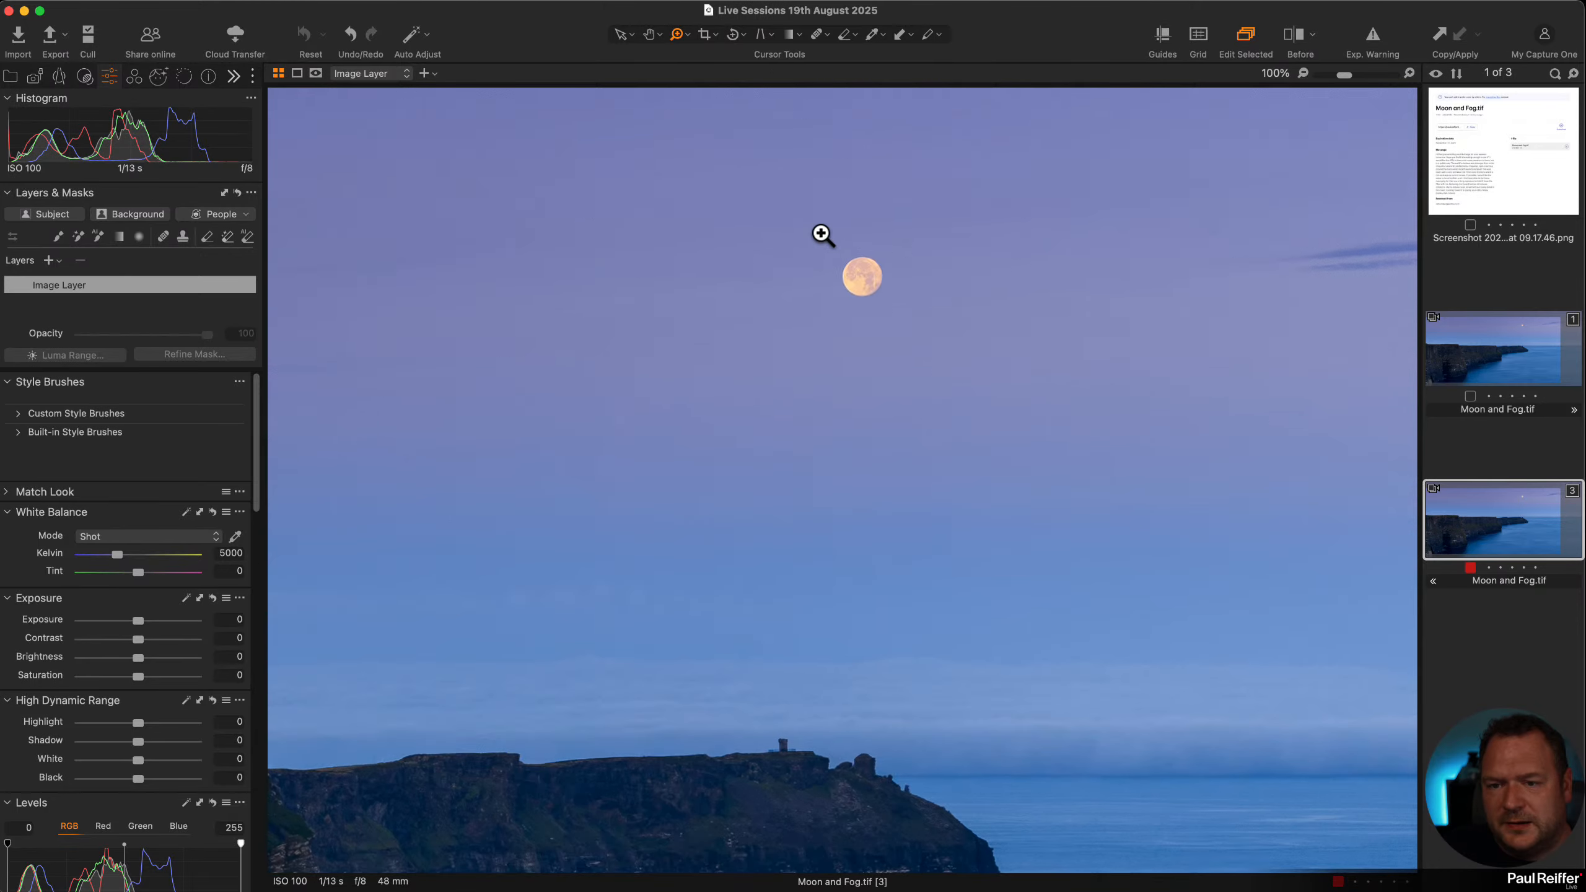
click(841, 262)
click(971, 461)
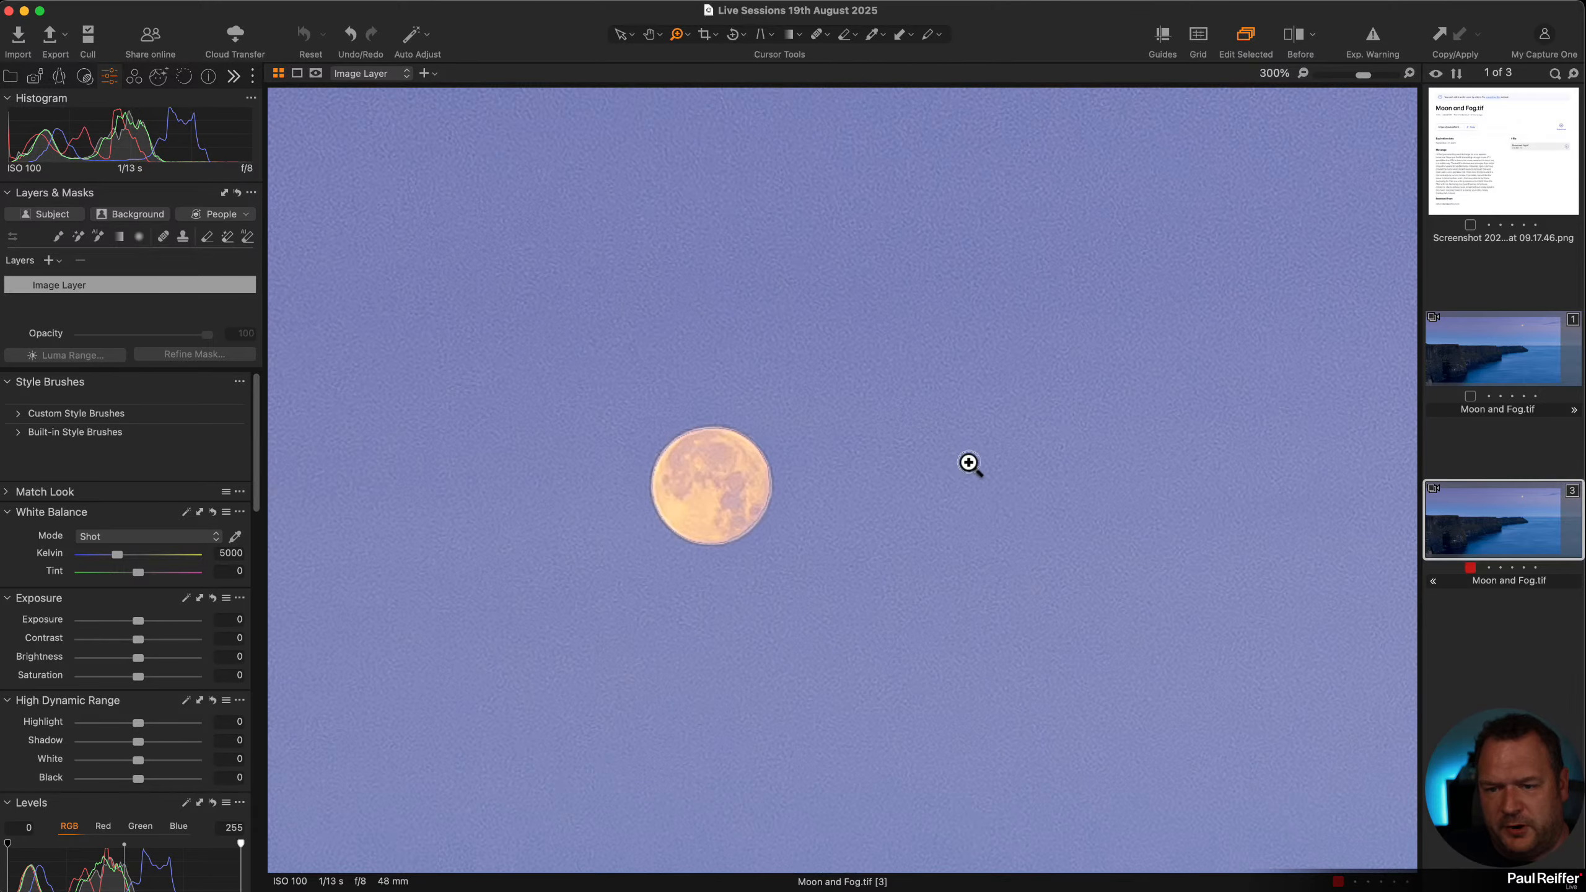
alt+click(766, 494)
alt+click(832, 446)
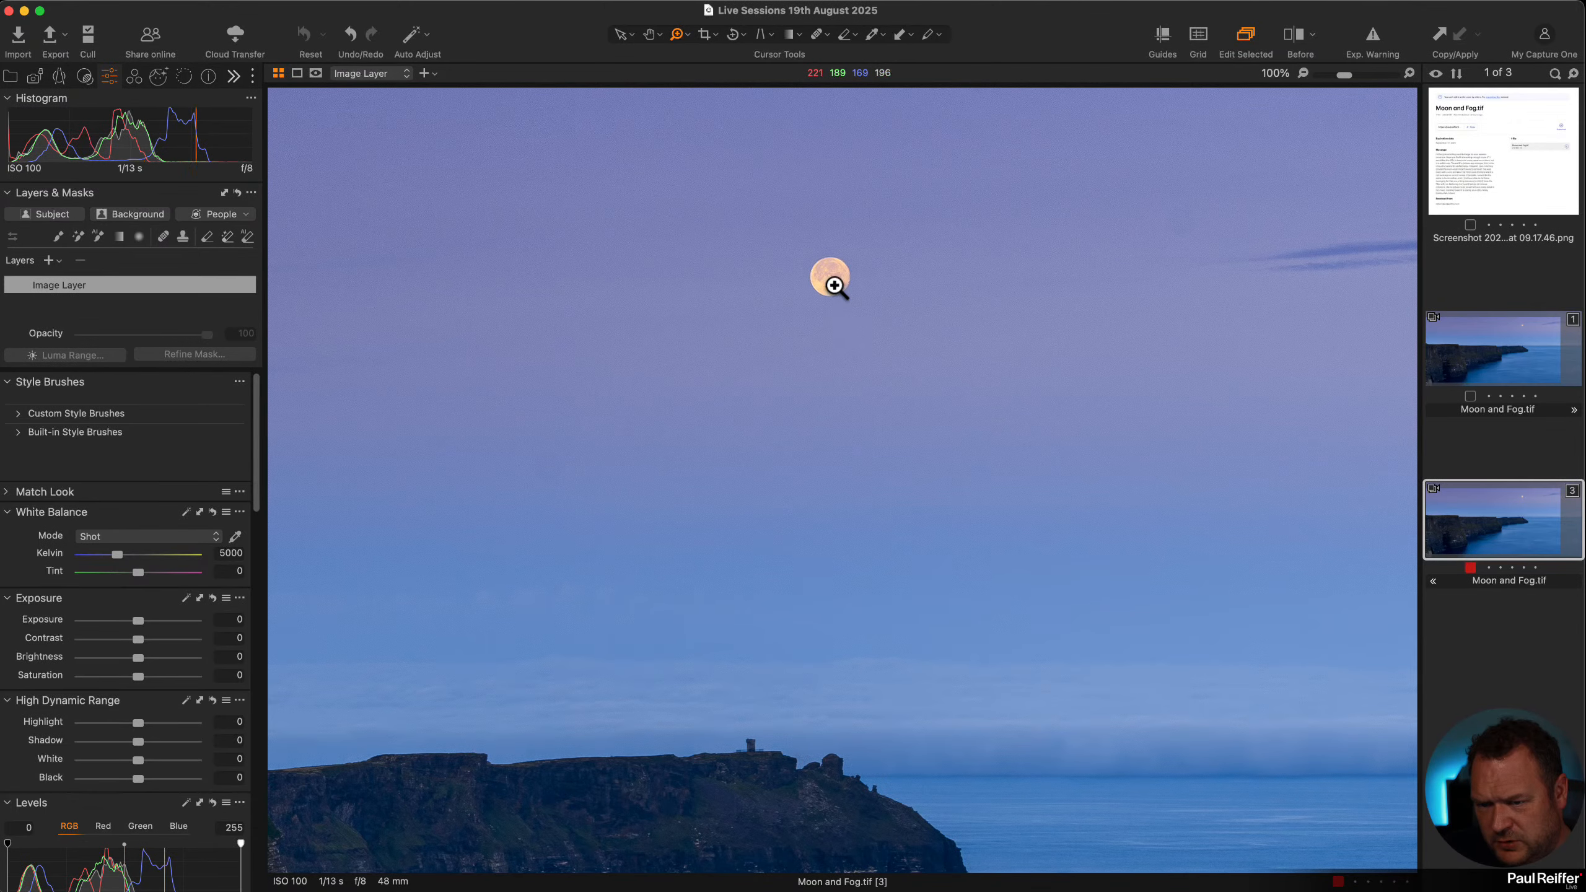
click(835, 285)
click(850, 451)
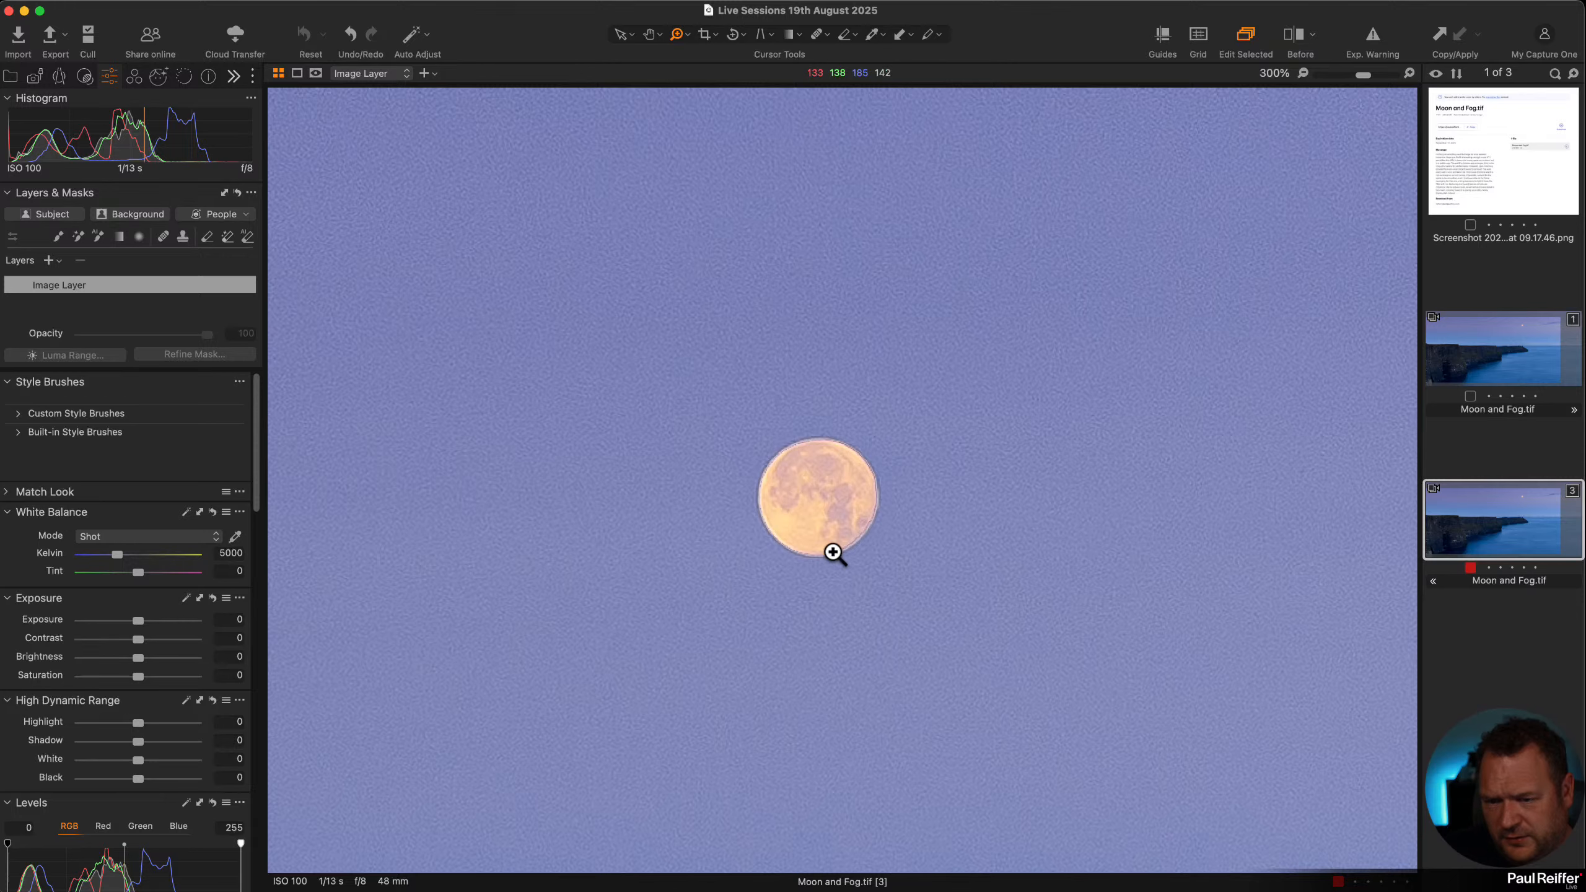
alt+click(841, 500)
alt+click(842, 476)
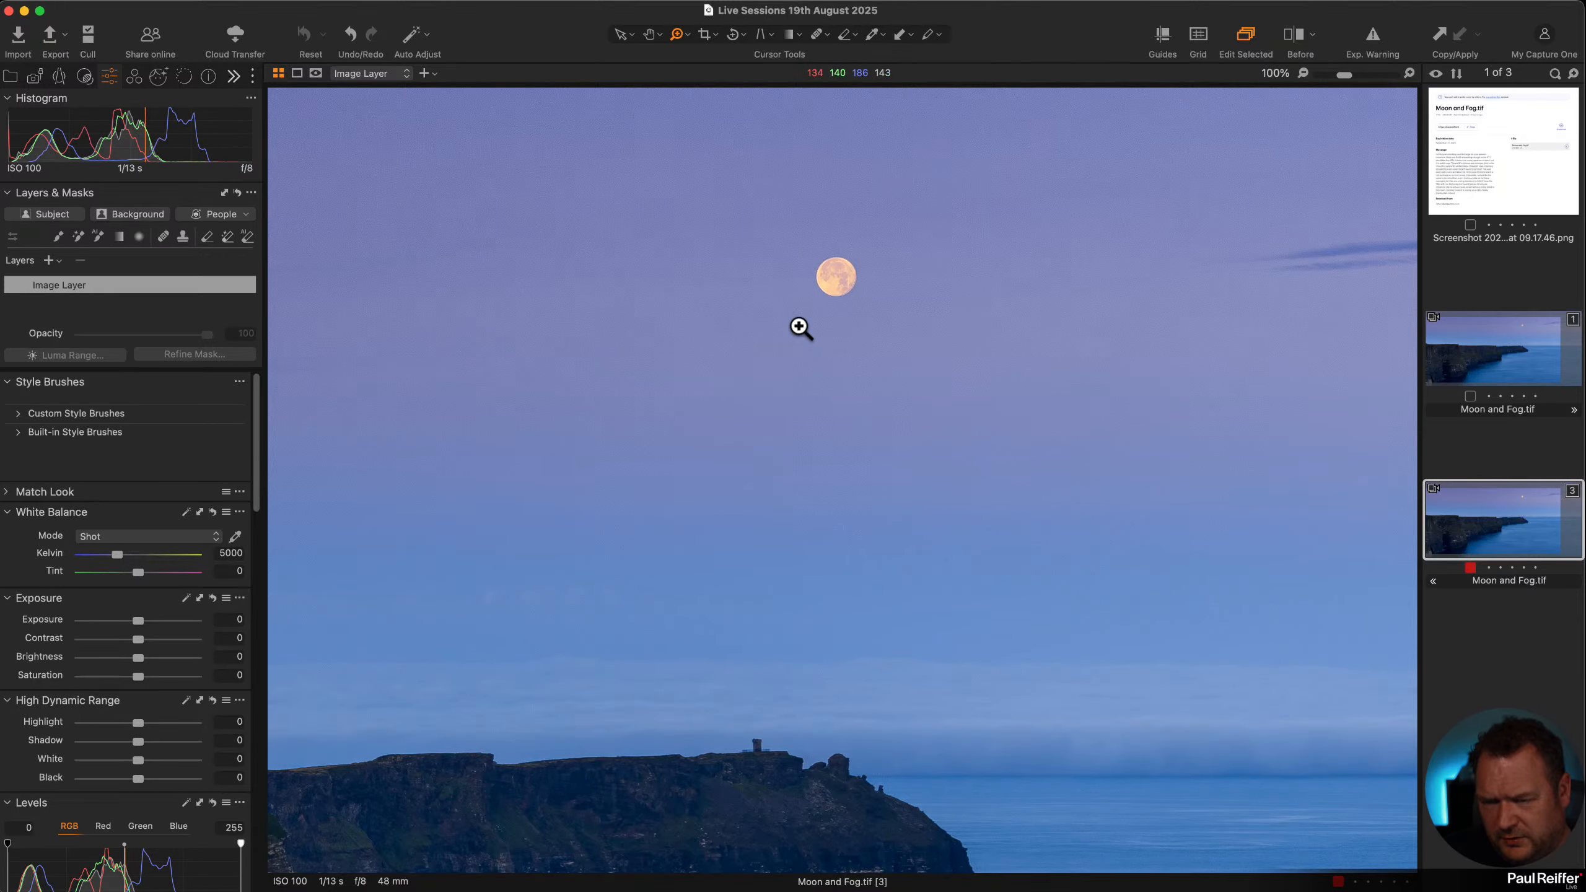
alt+click(850, 301)
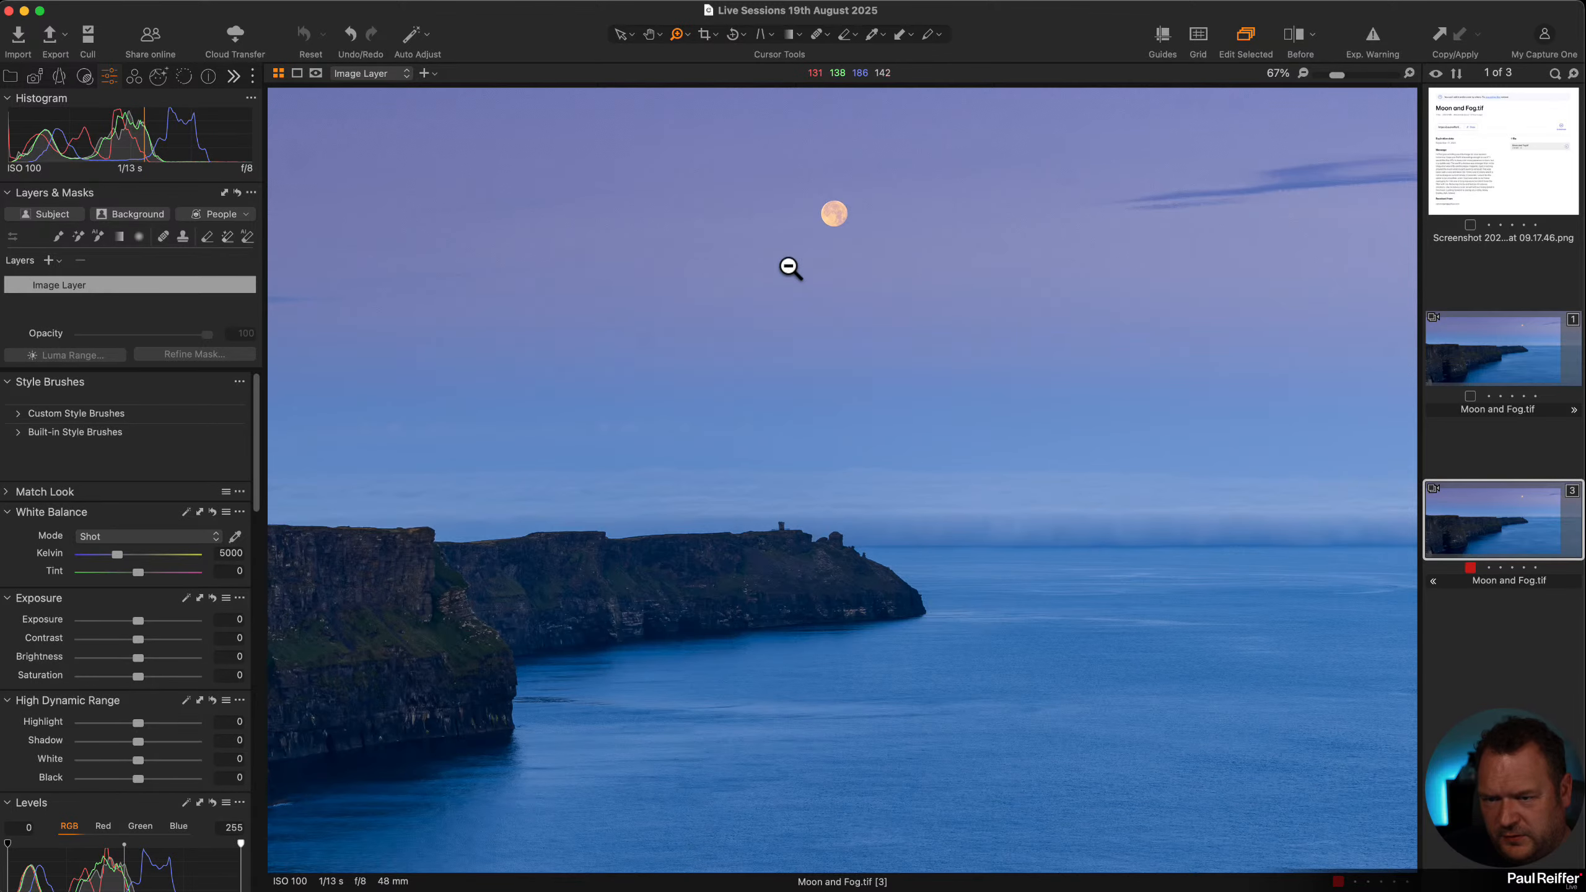
alt+click(892, 287)
alt+click(993, 215)
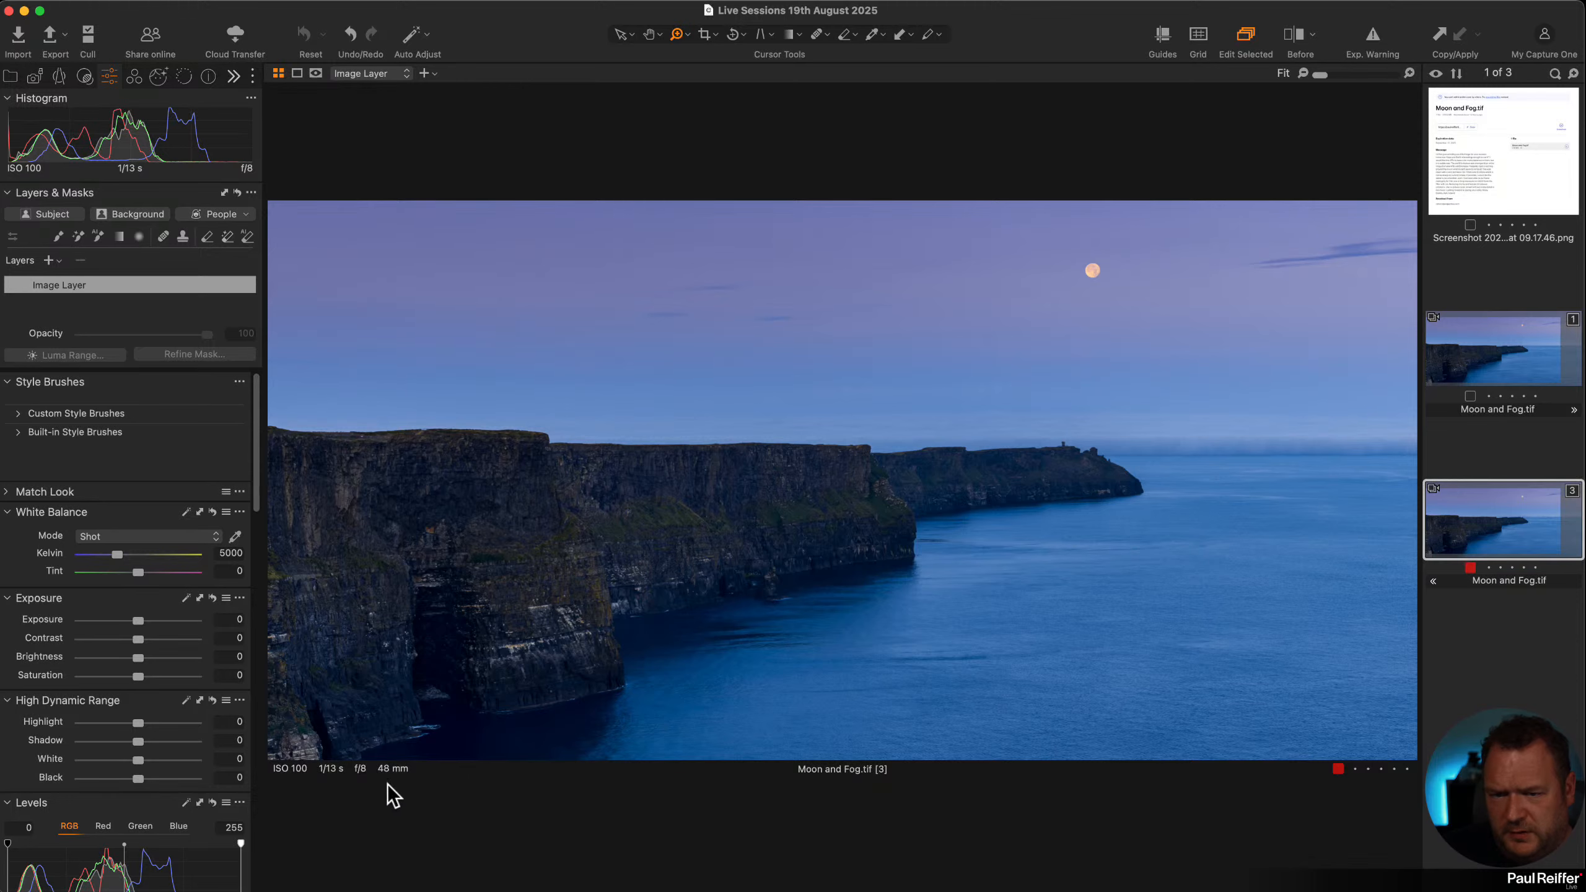
click(1090, 274)
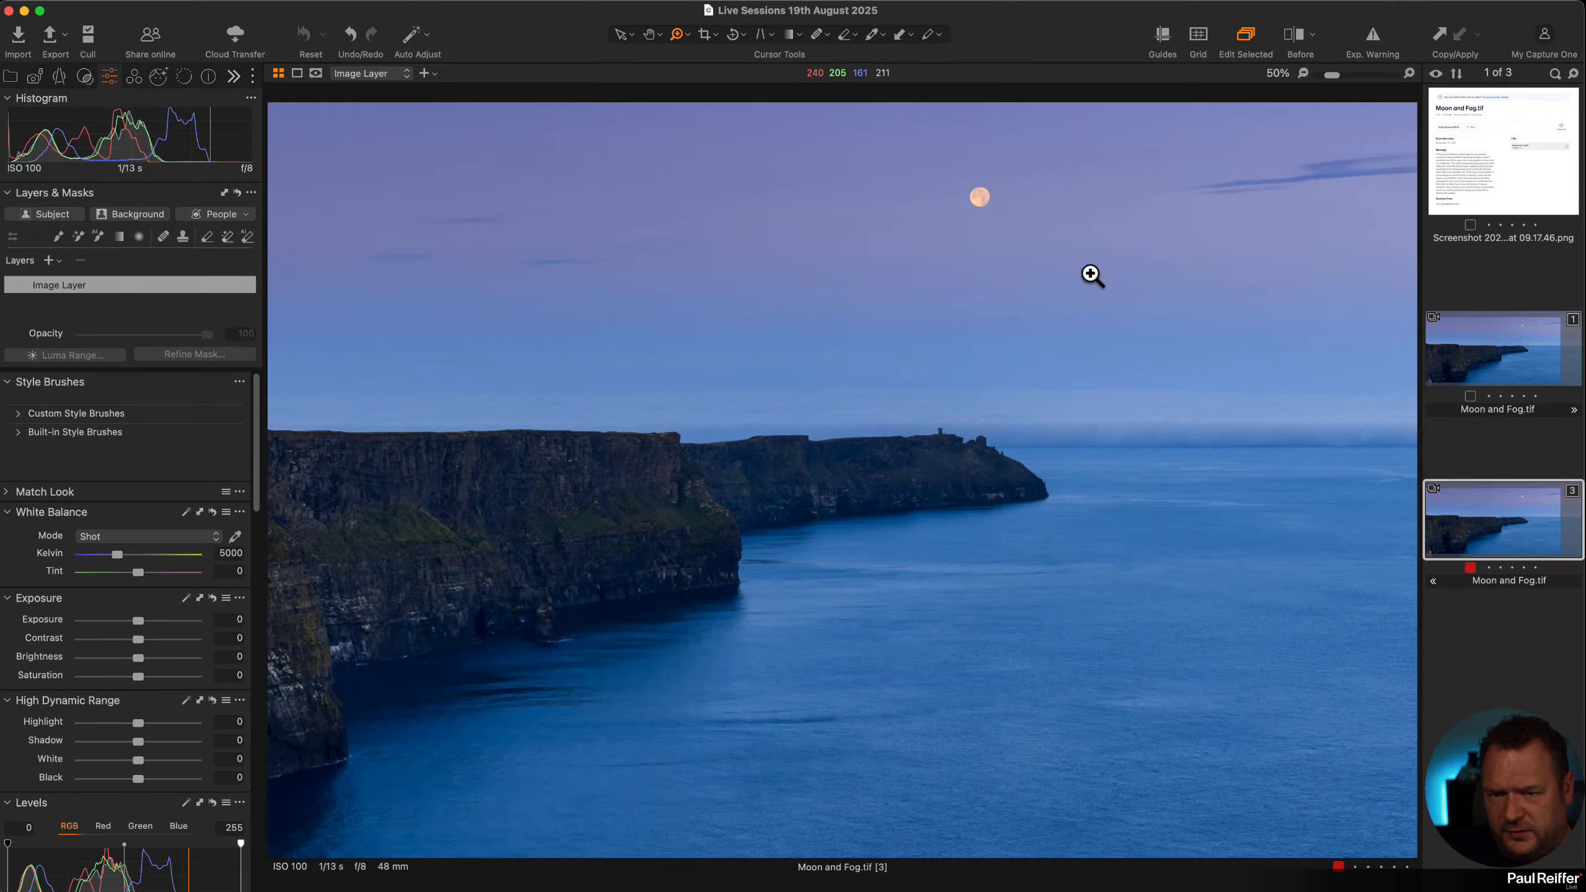
click(983, 200)
click(874, 228)
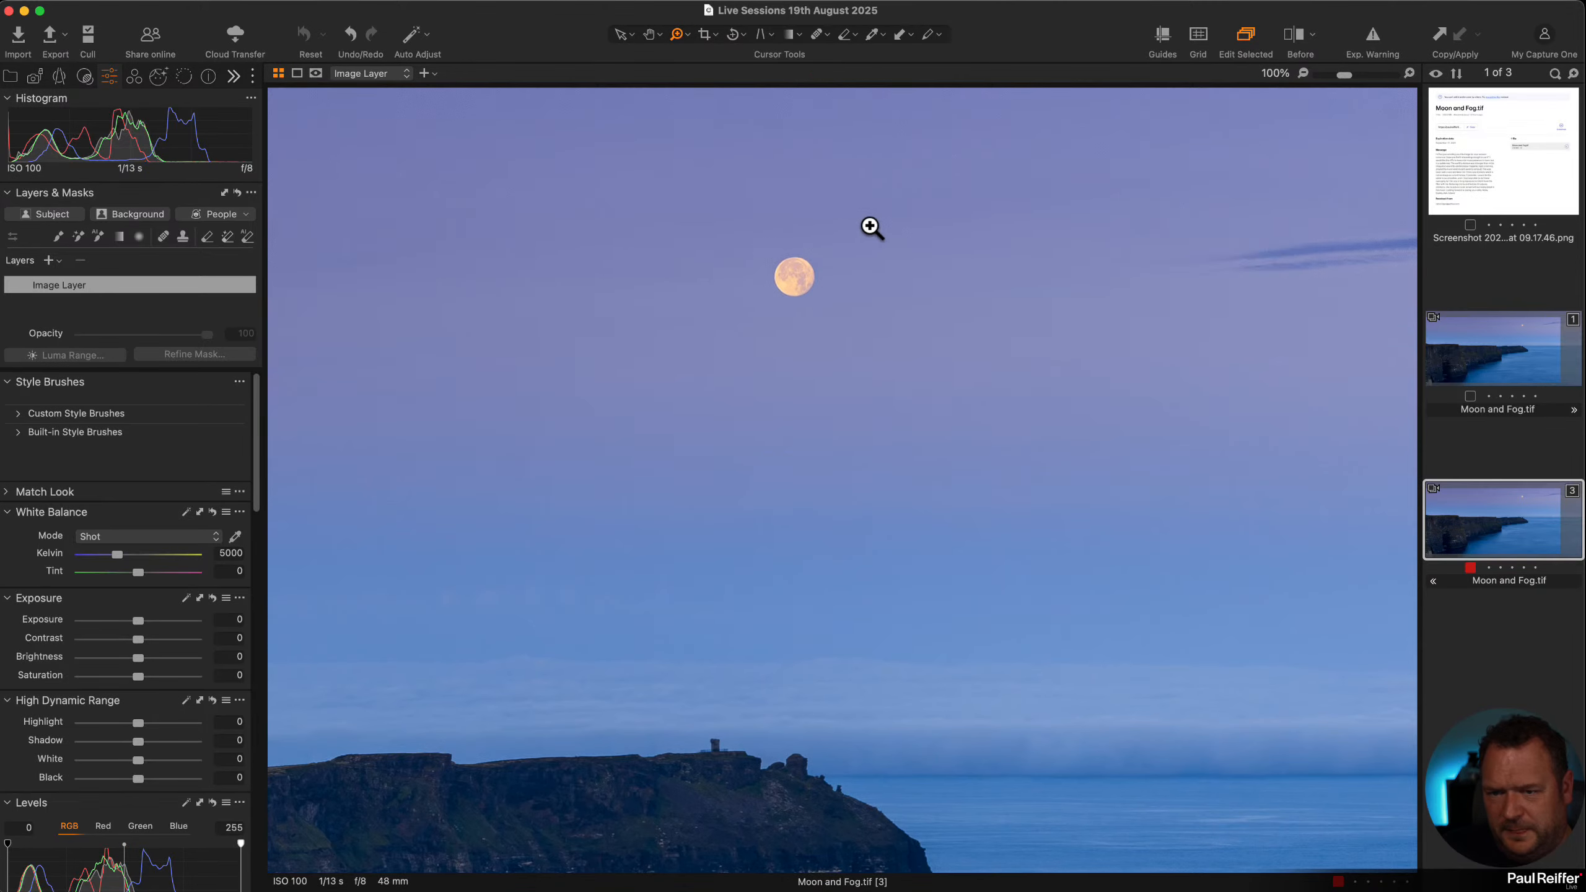
click(795, 279)
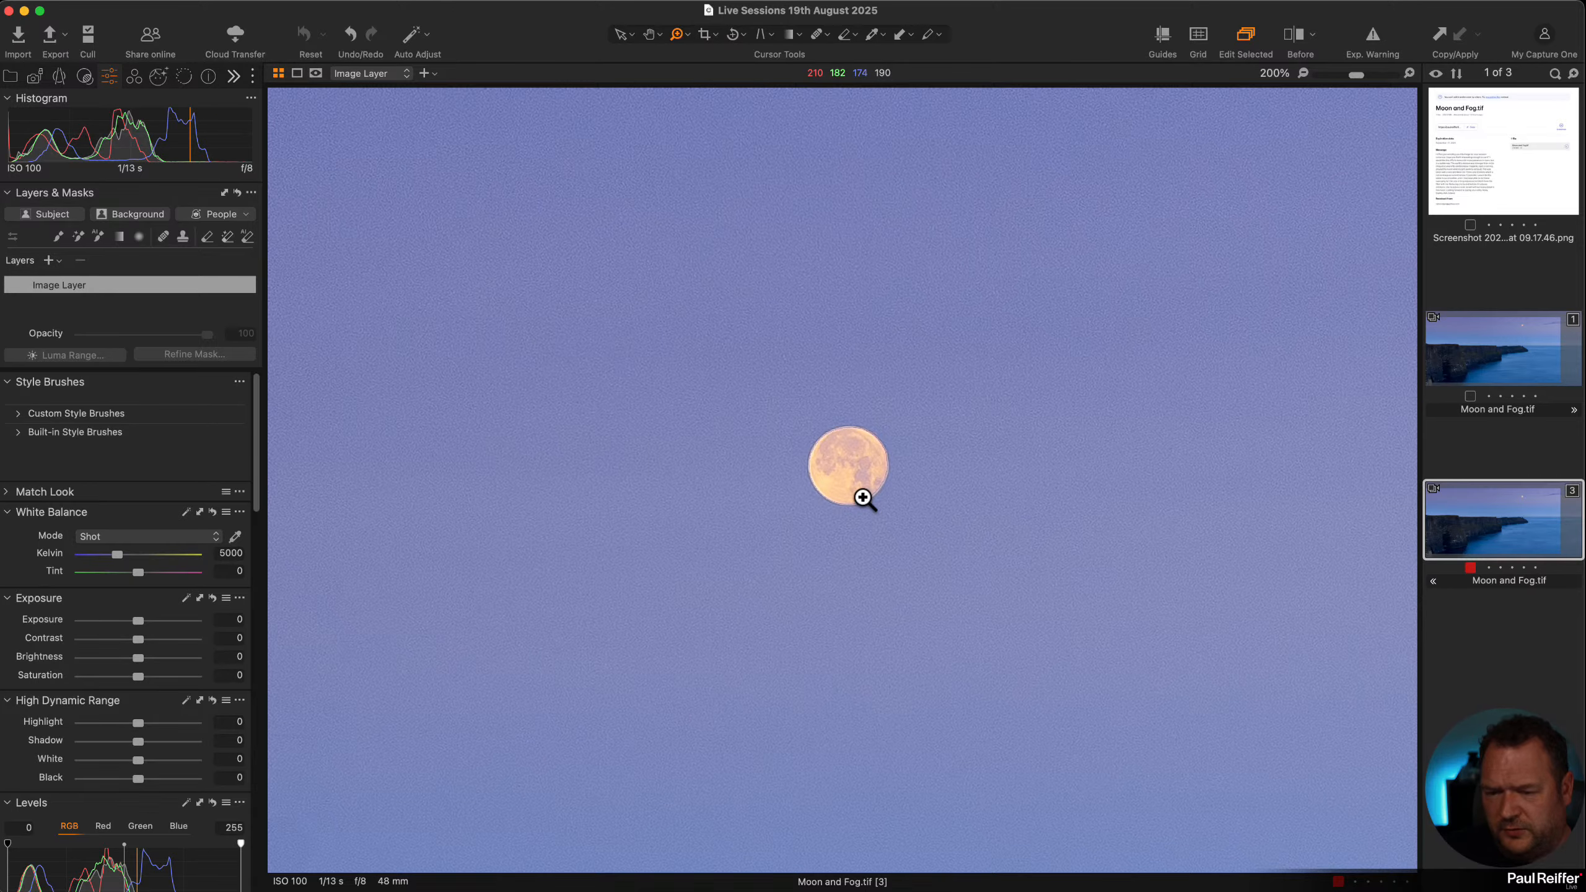
alt+click(900, 512)
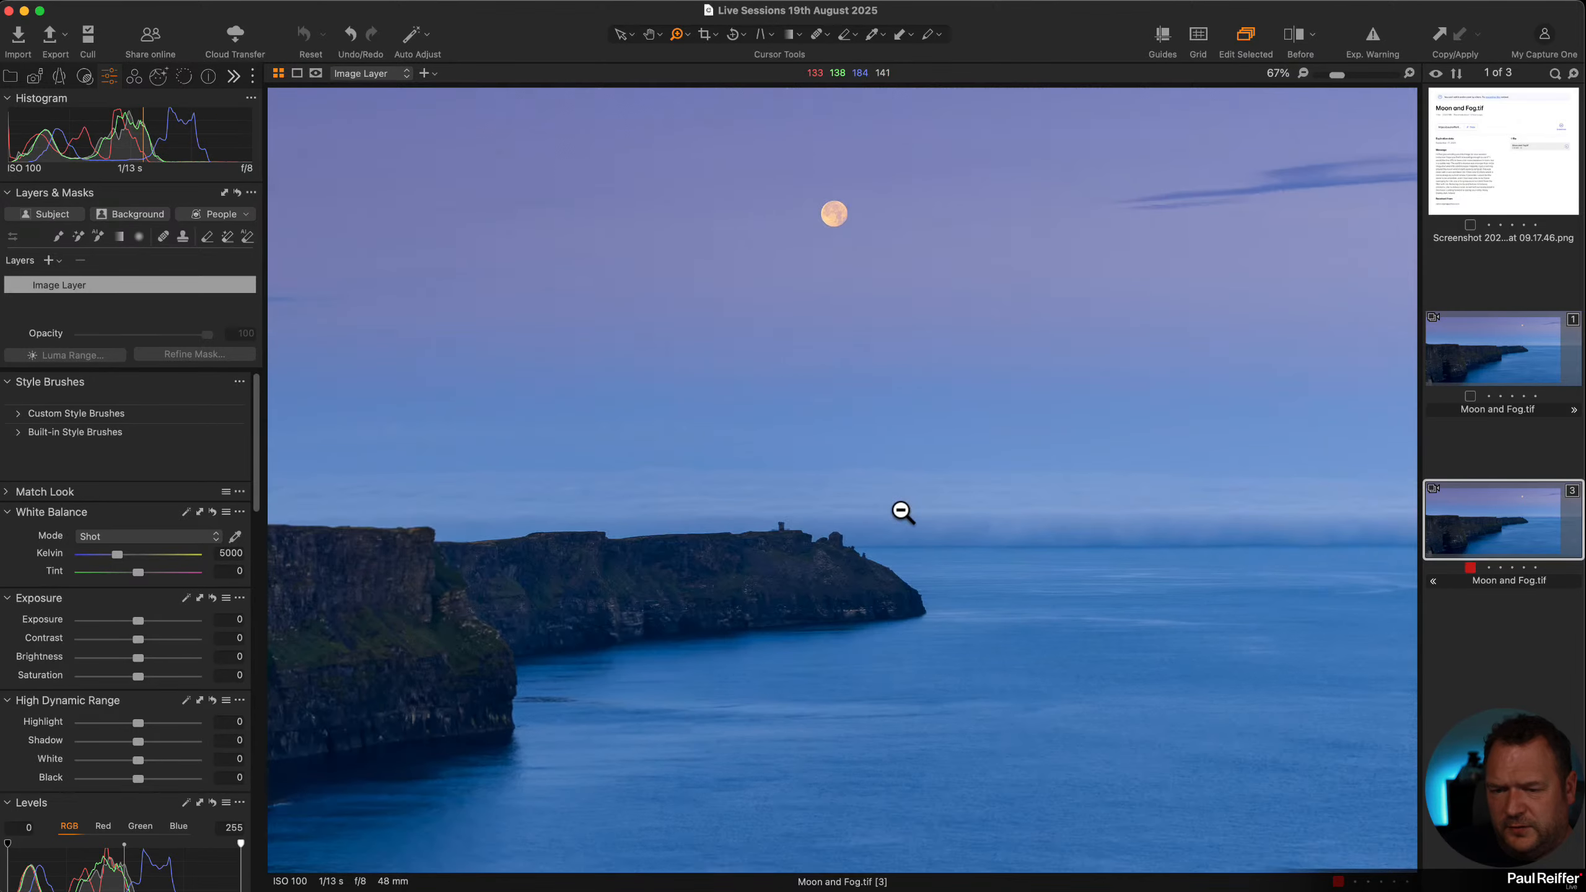
alt+click(901, 512)
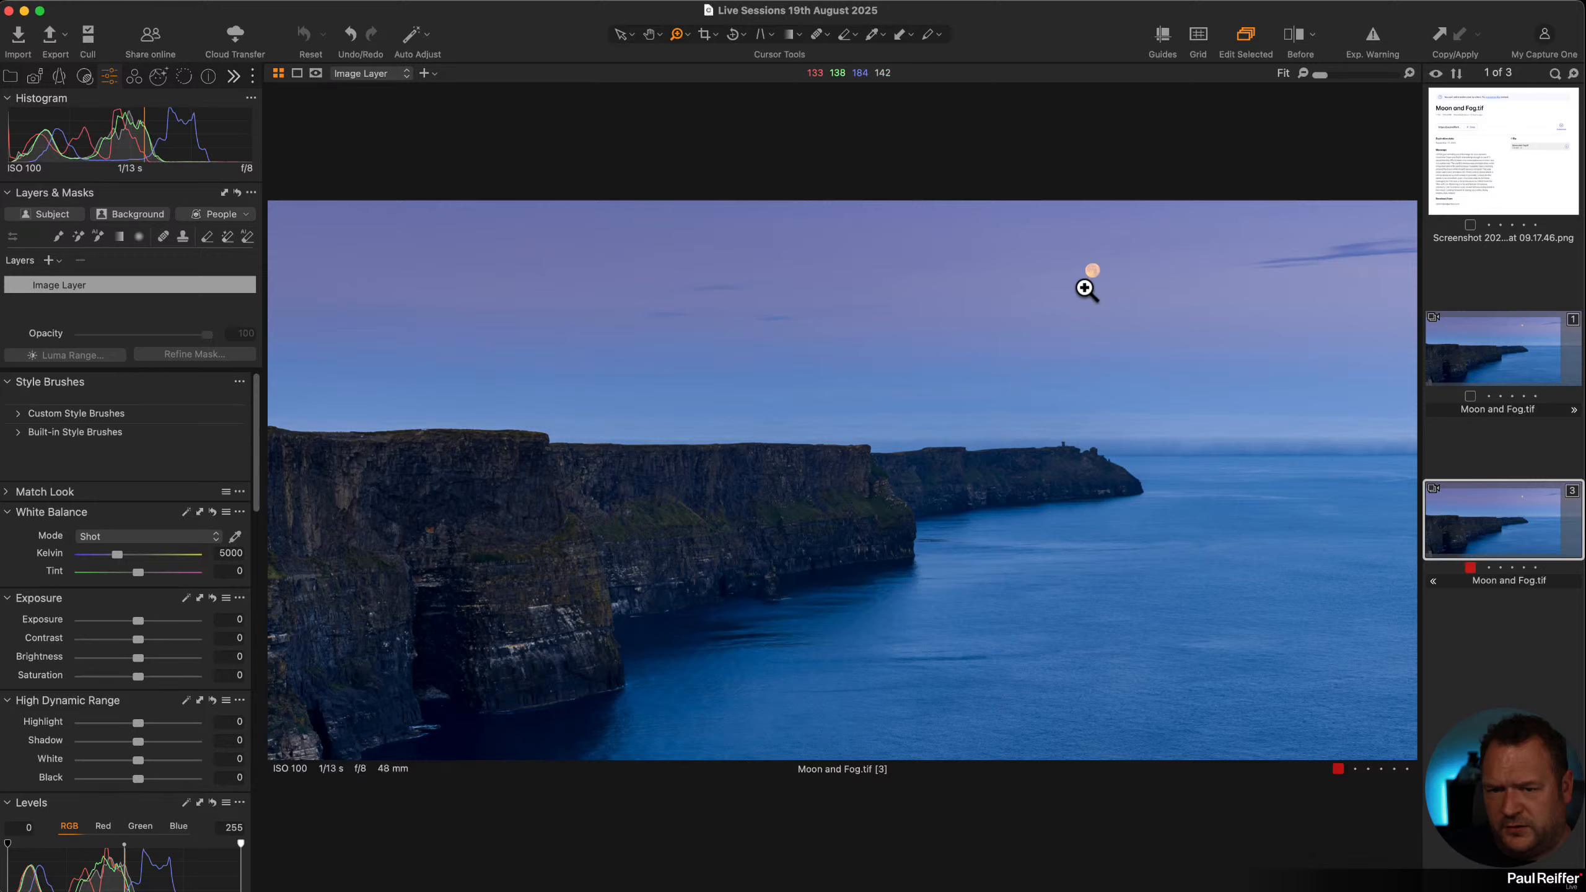
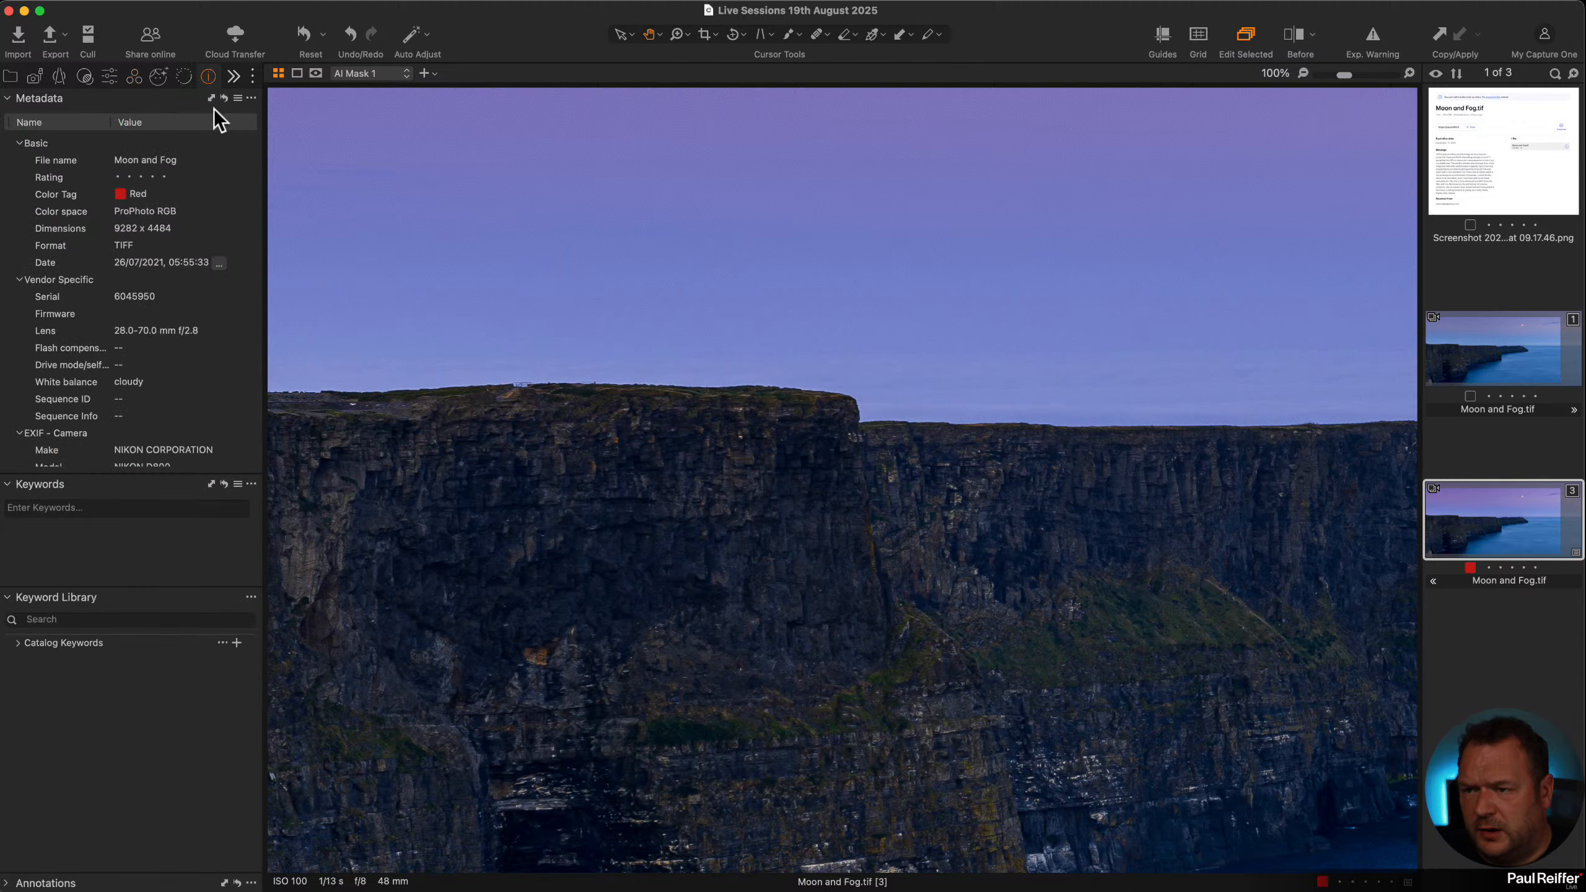
Review the photo's vendor and EXIF camera metadata, and return to the adjustment tools with the whole image in view
scroll(188, 353, down, 2)
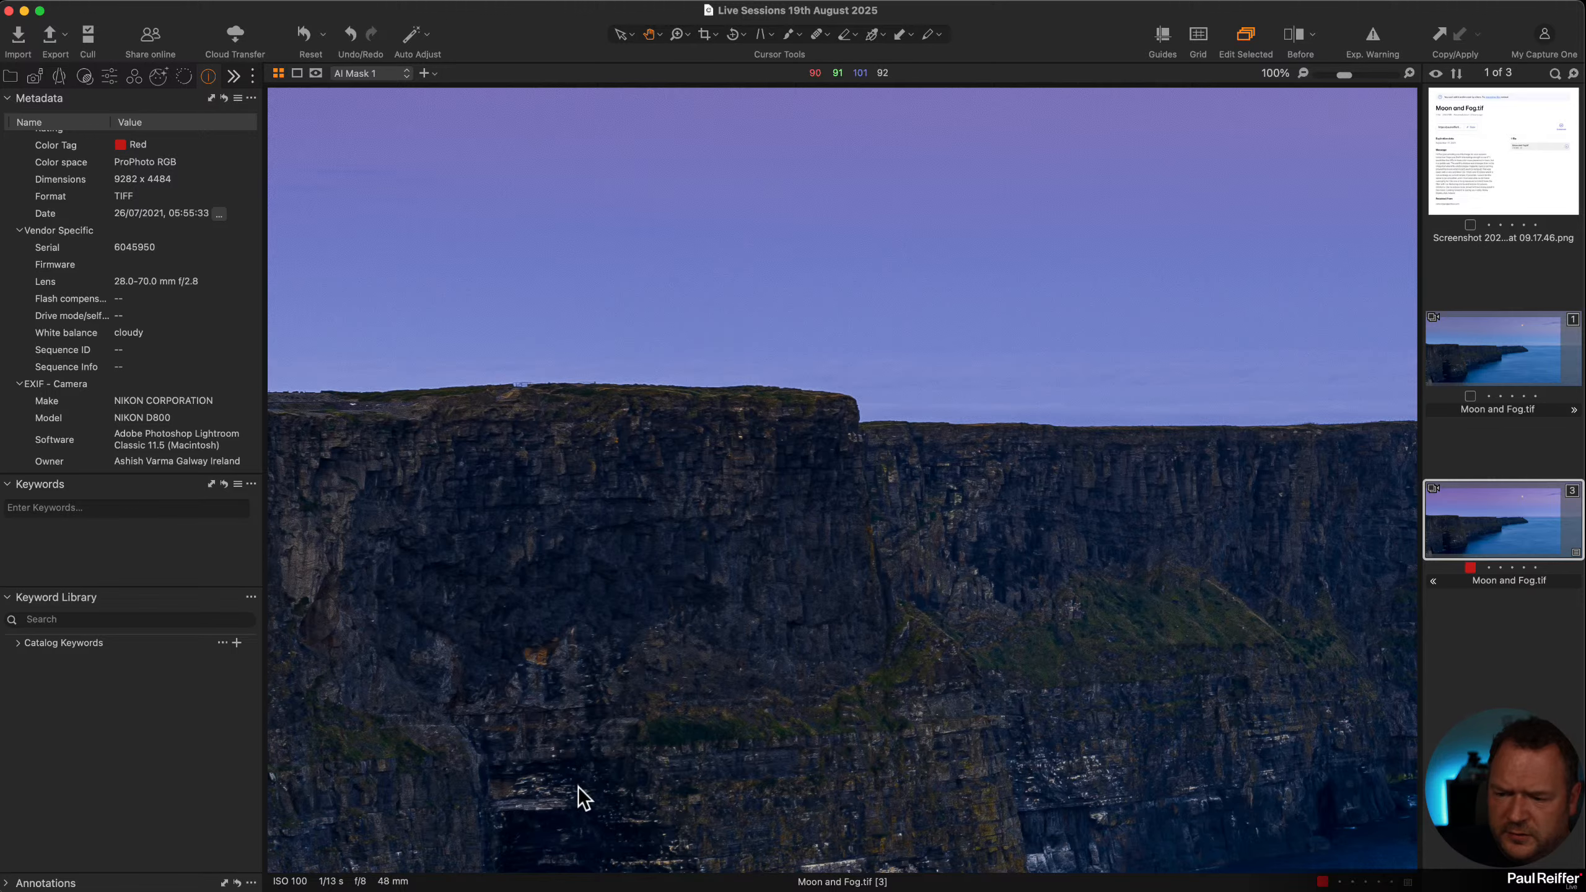
double_click(823, 588)
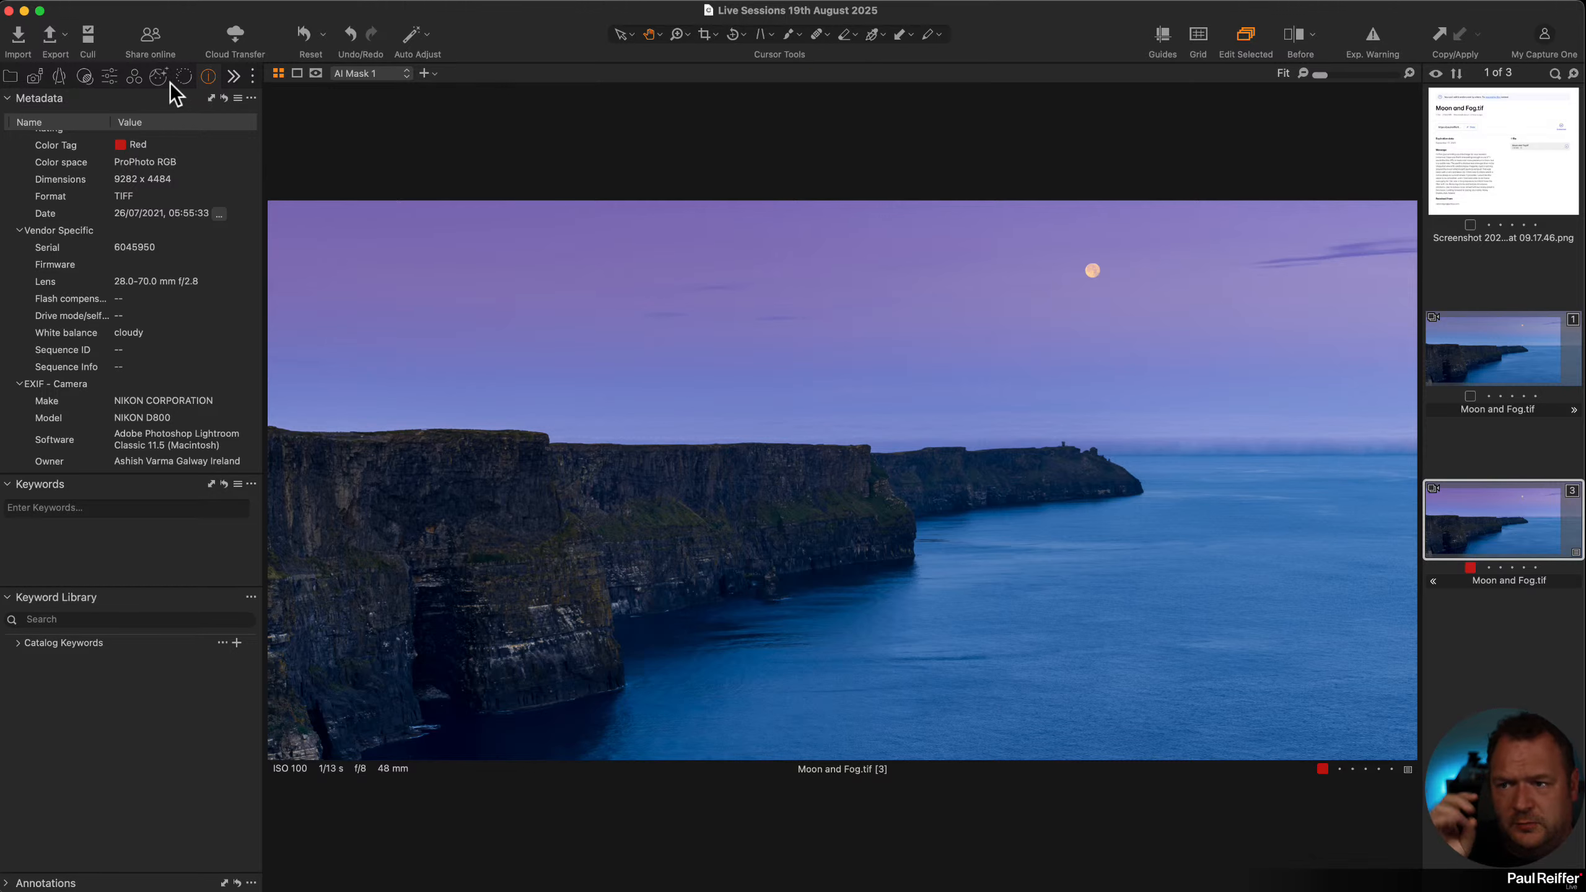
click(109, 76)
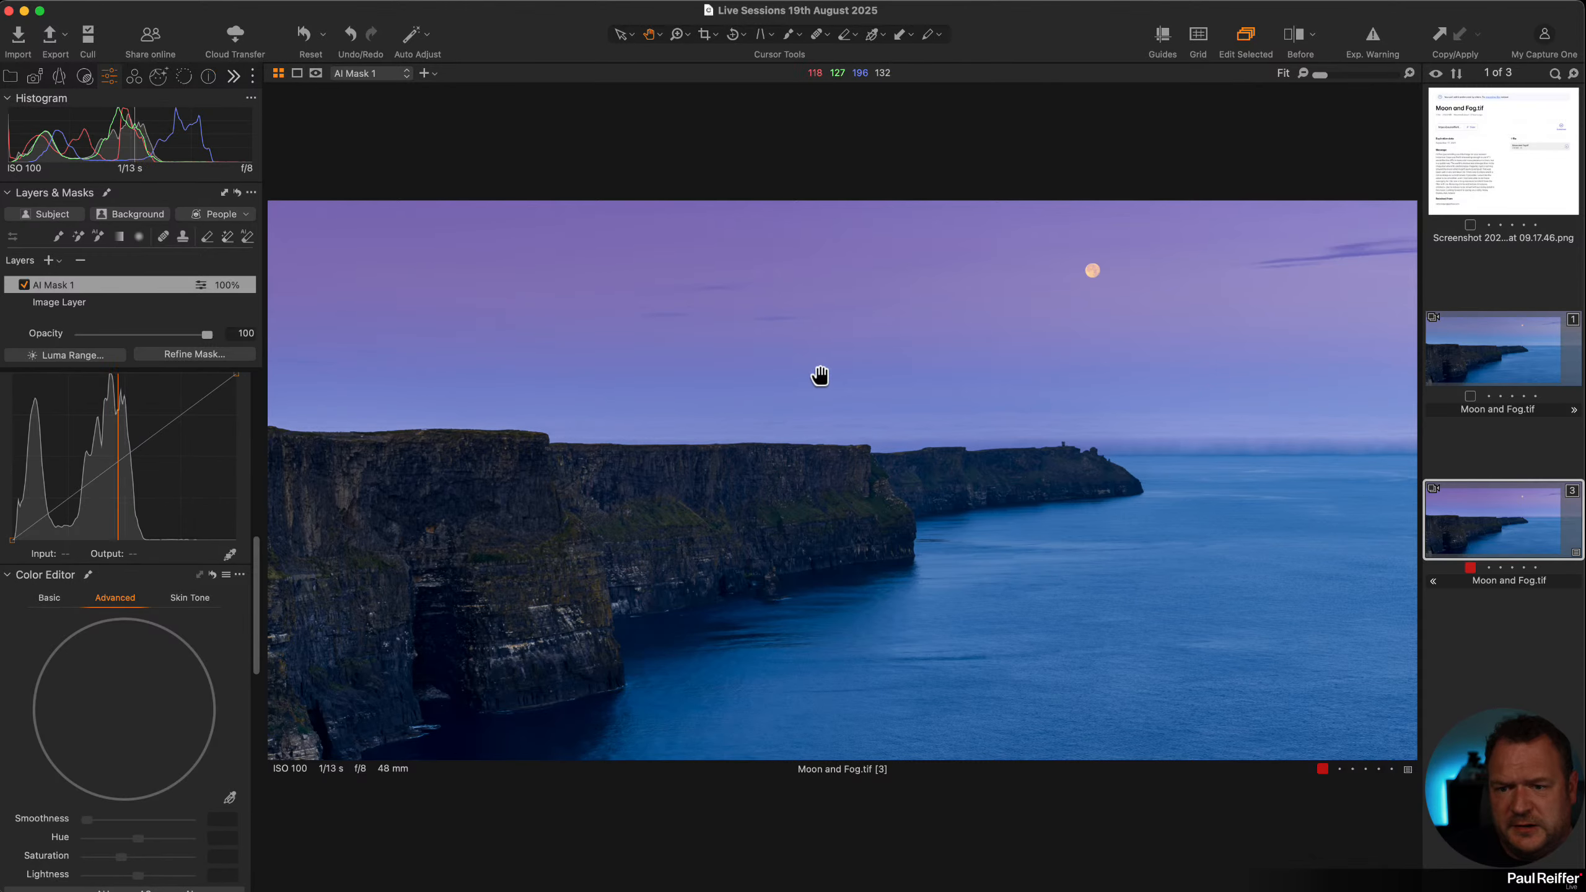
Show the Image Layer's sharpening and noise reduction settings and inspect the cliffs and water at 100%
click(181, 80)
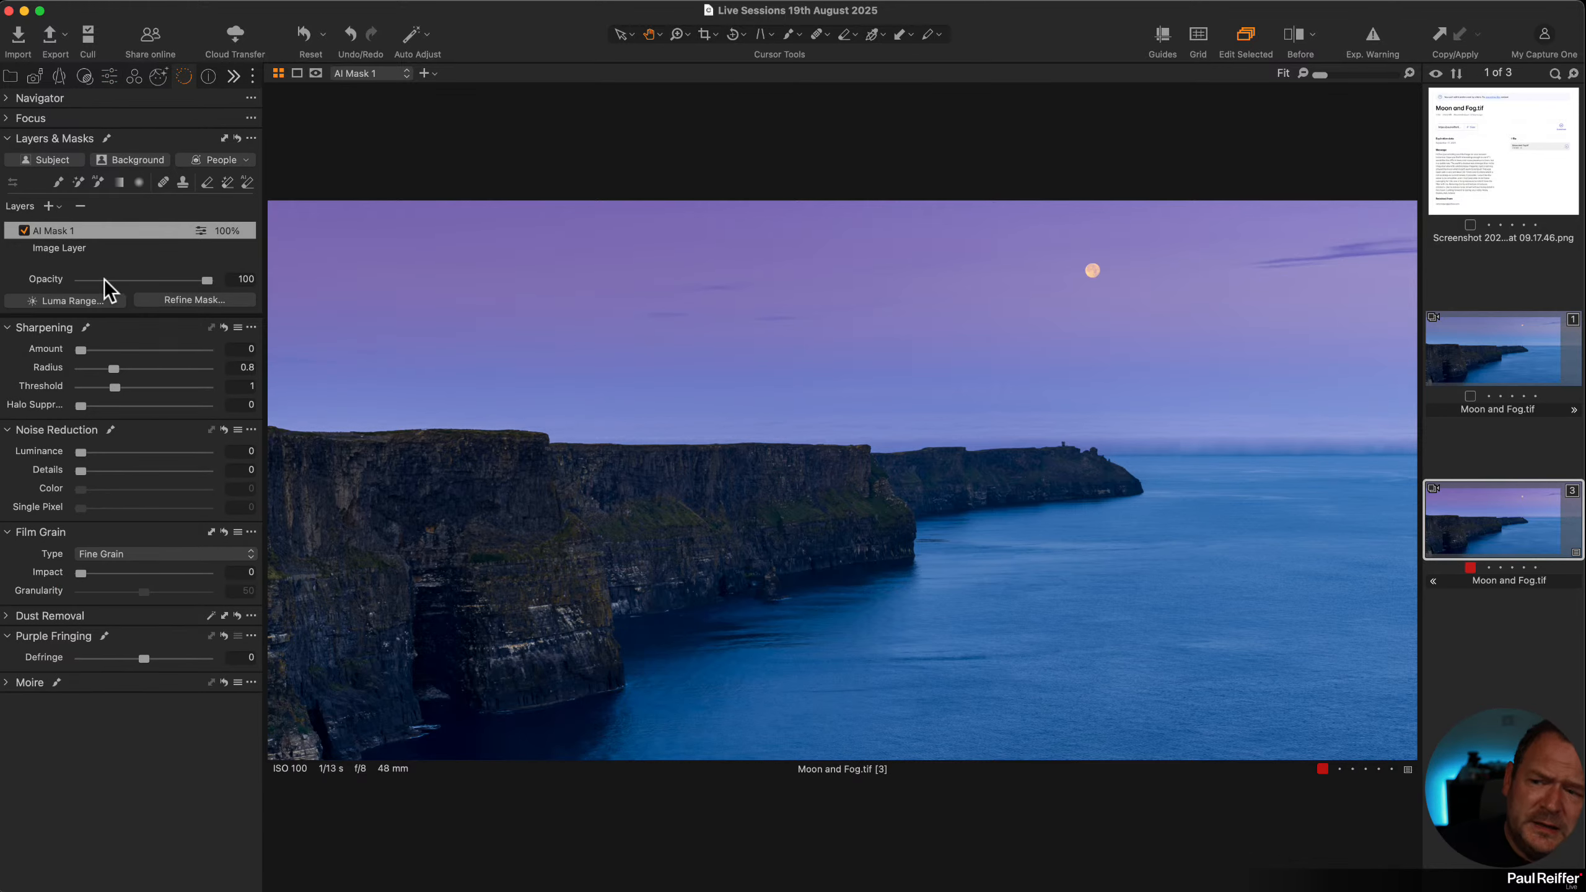
click(48, 248)
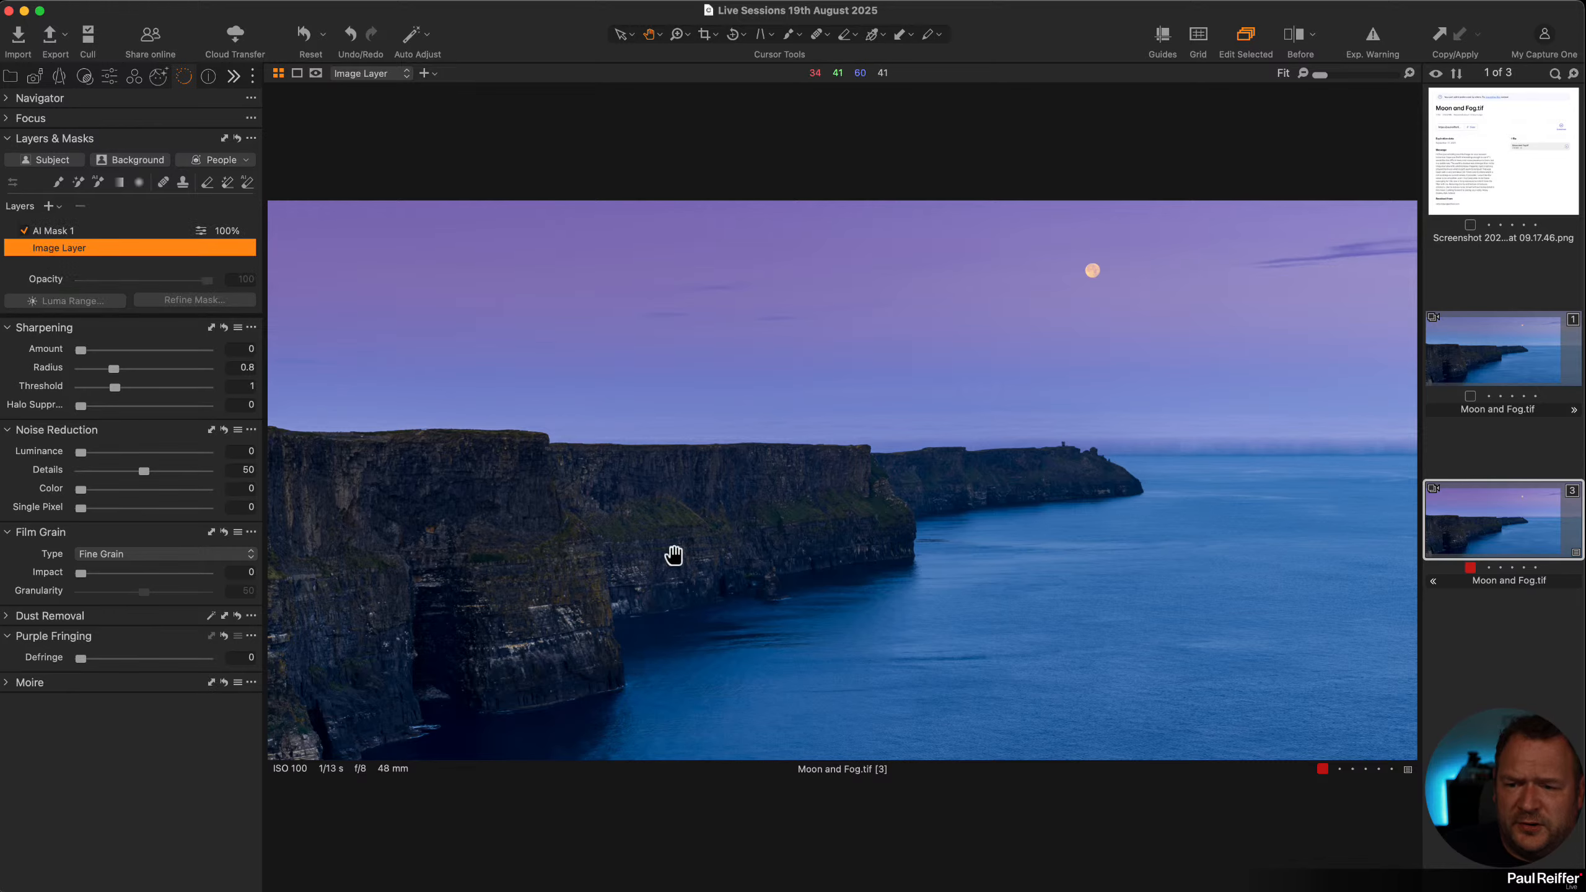
click(545, 593)
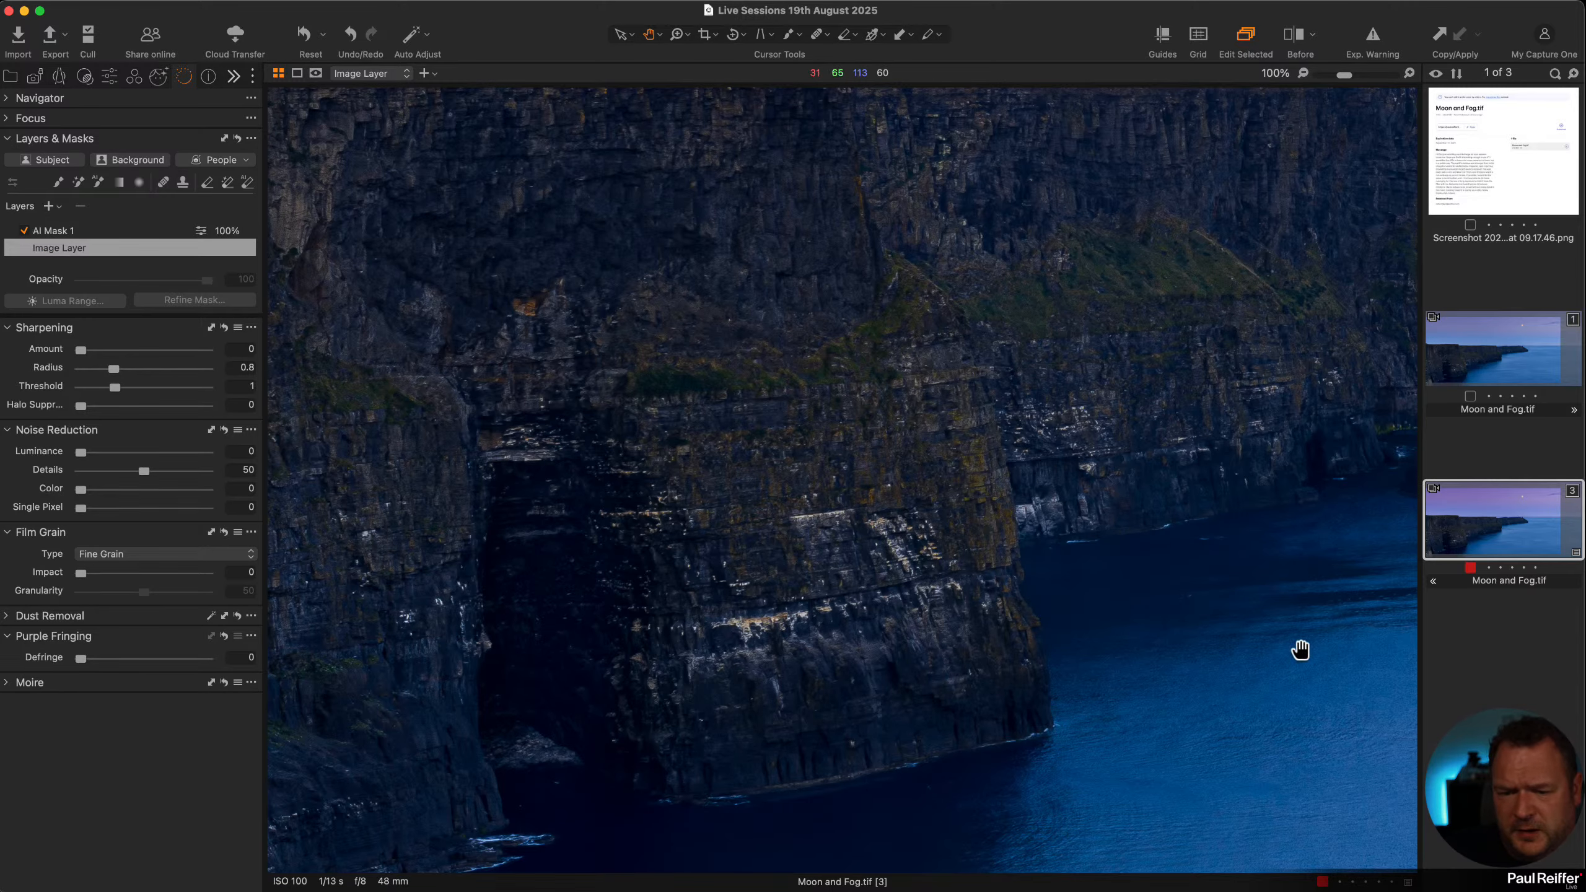
drag(1286, 638, 729, 500)
click(824, 477)
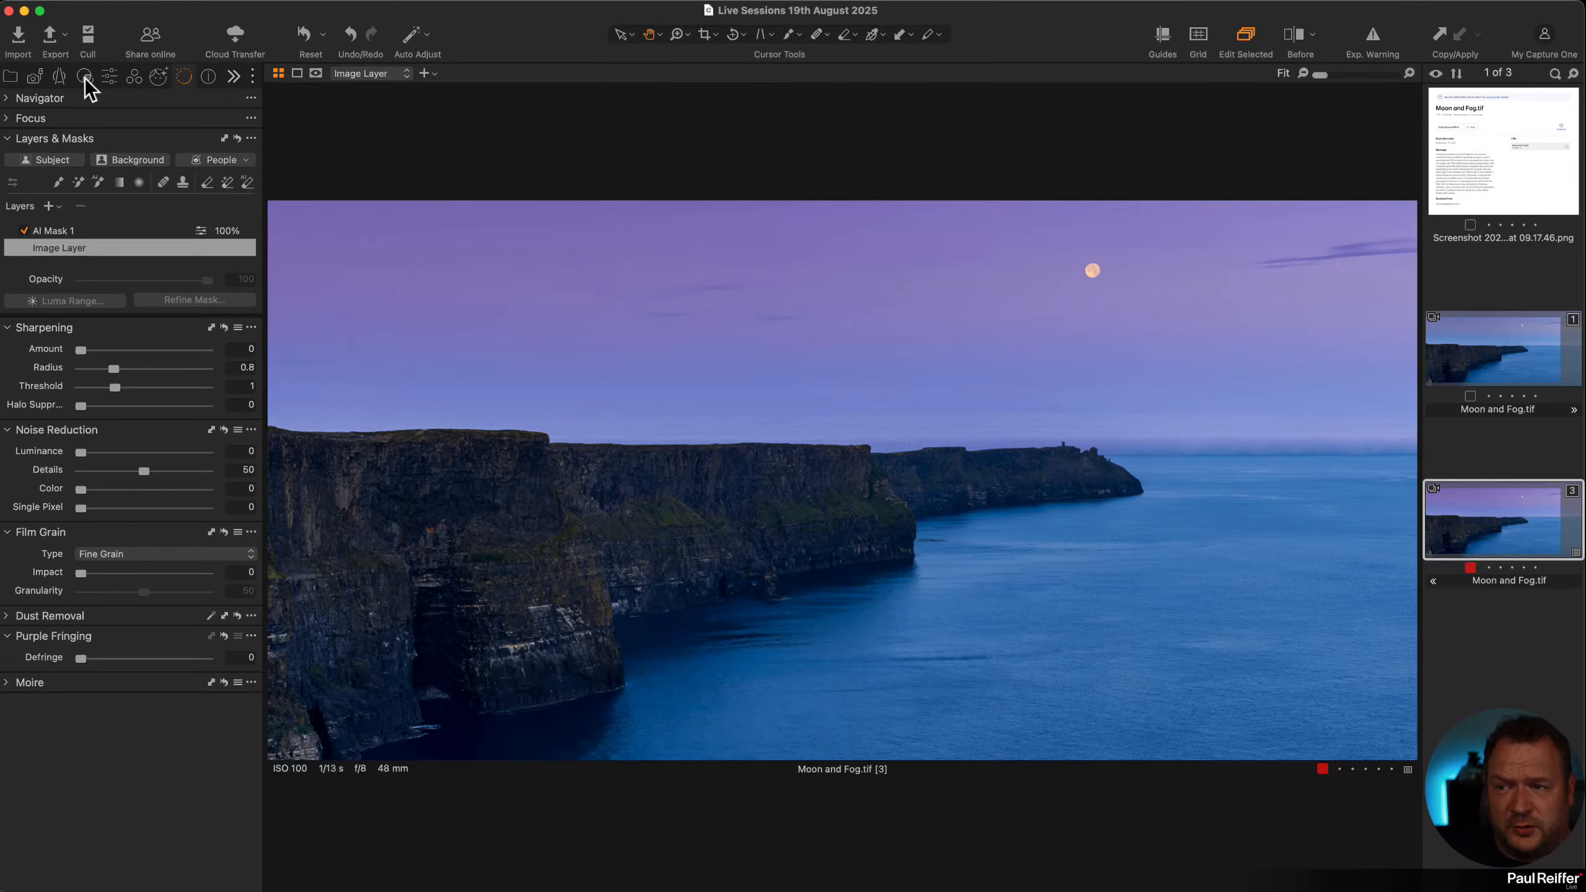
Add a new adjustment layer to the photo and name it rocks
click(110, 78)
click(46, 260)
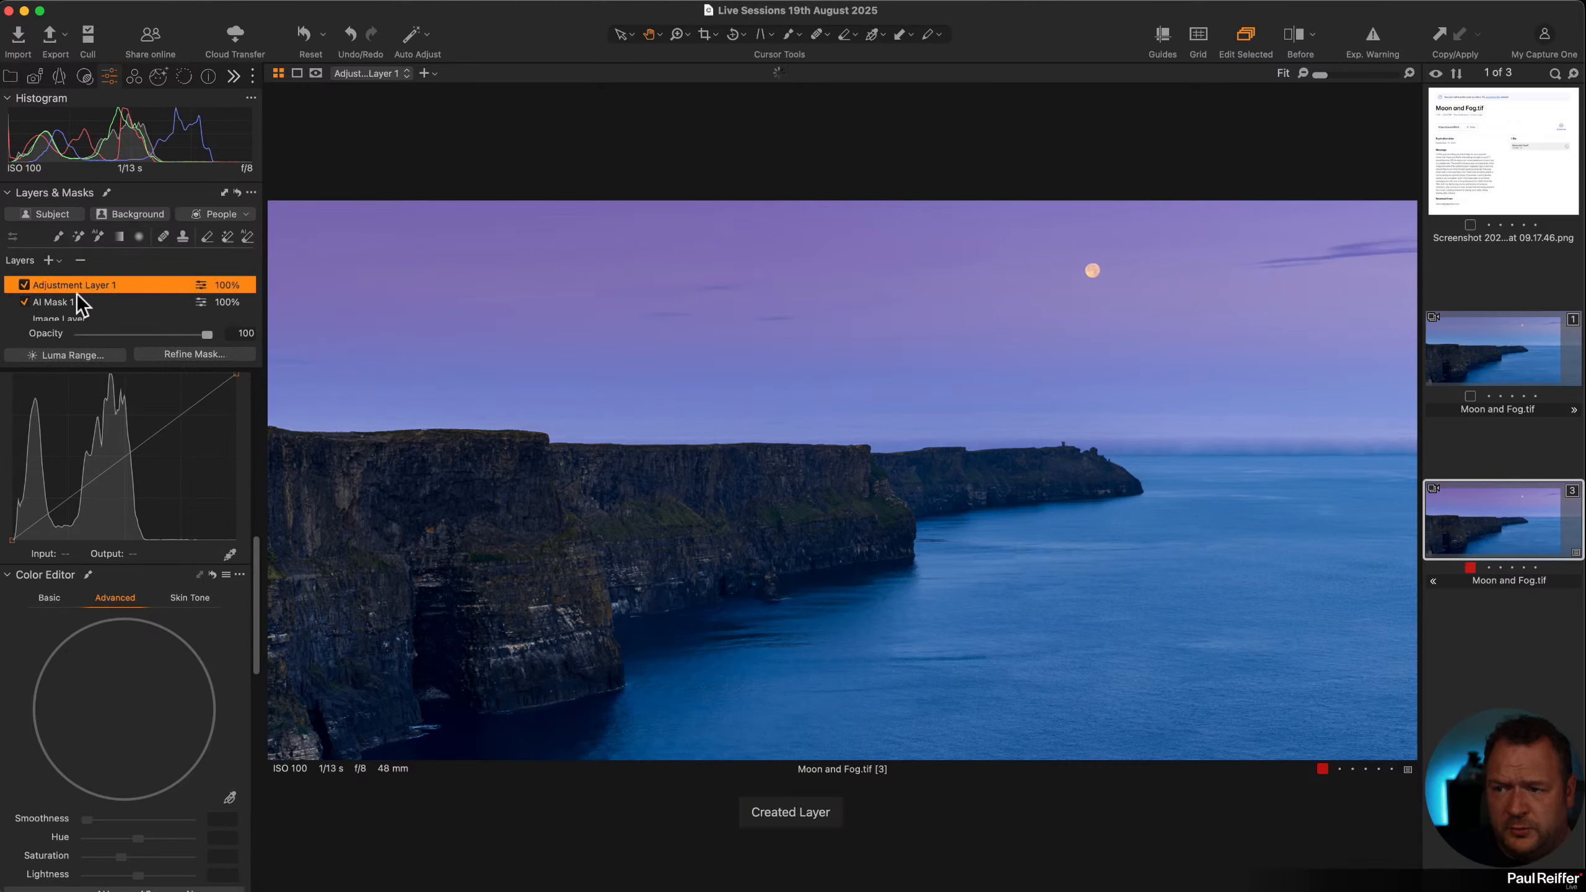
text(rocks)
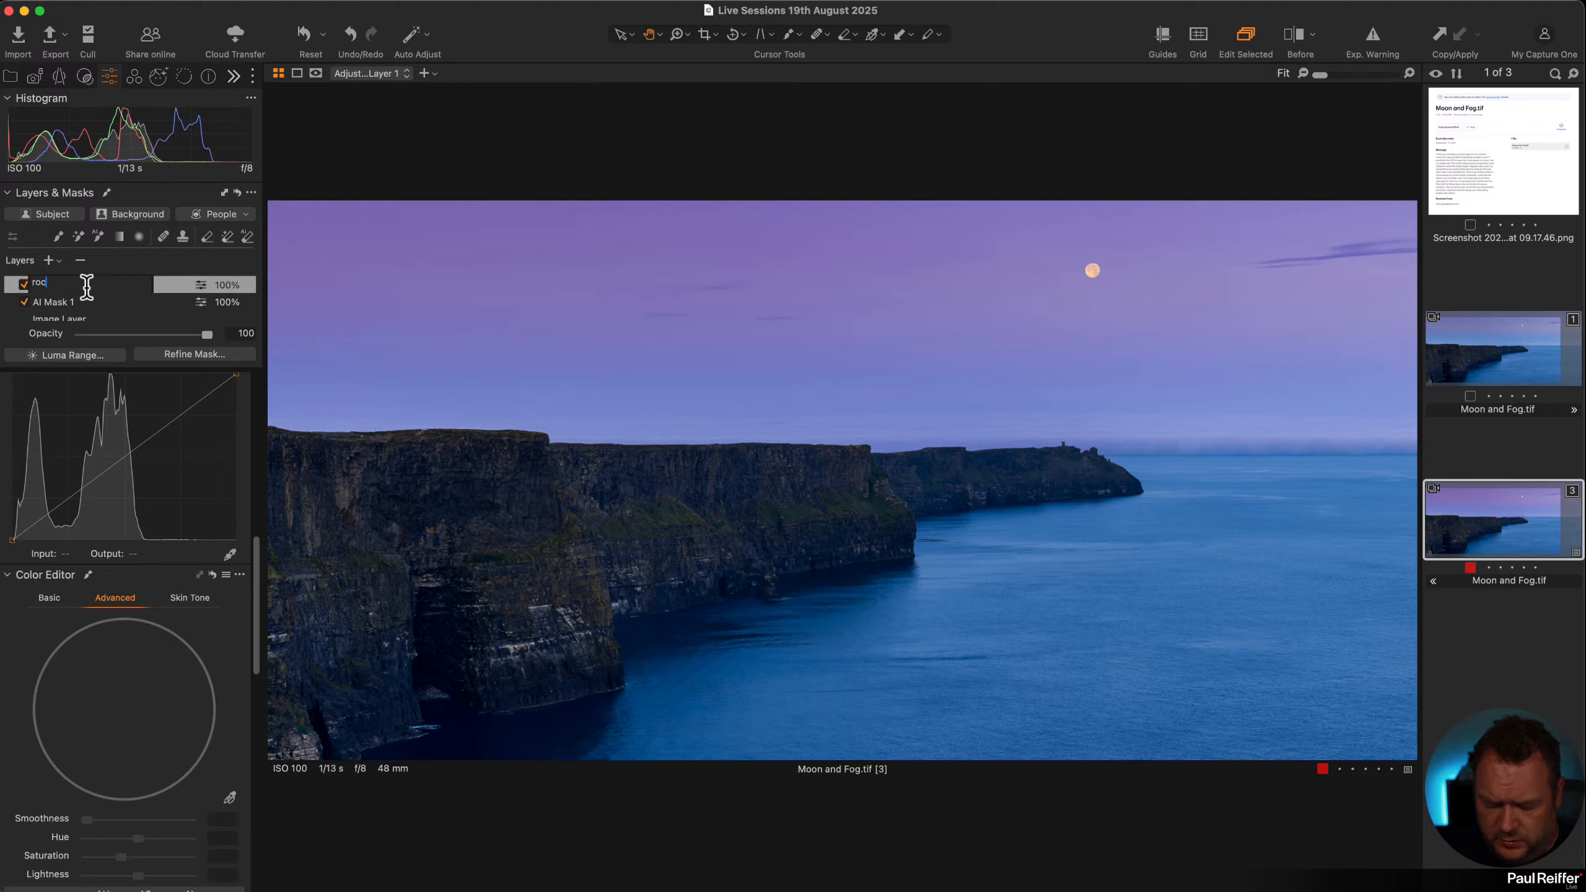
key(Return)
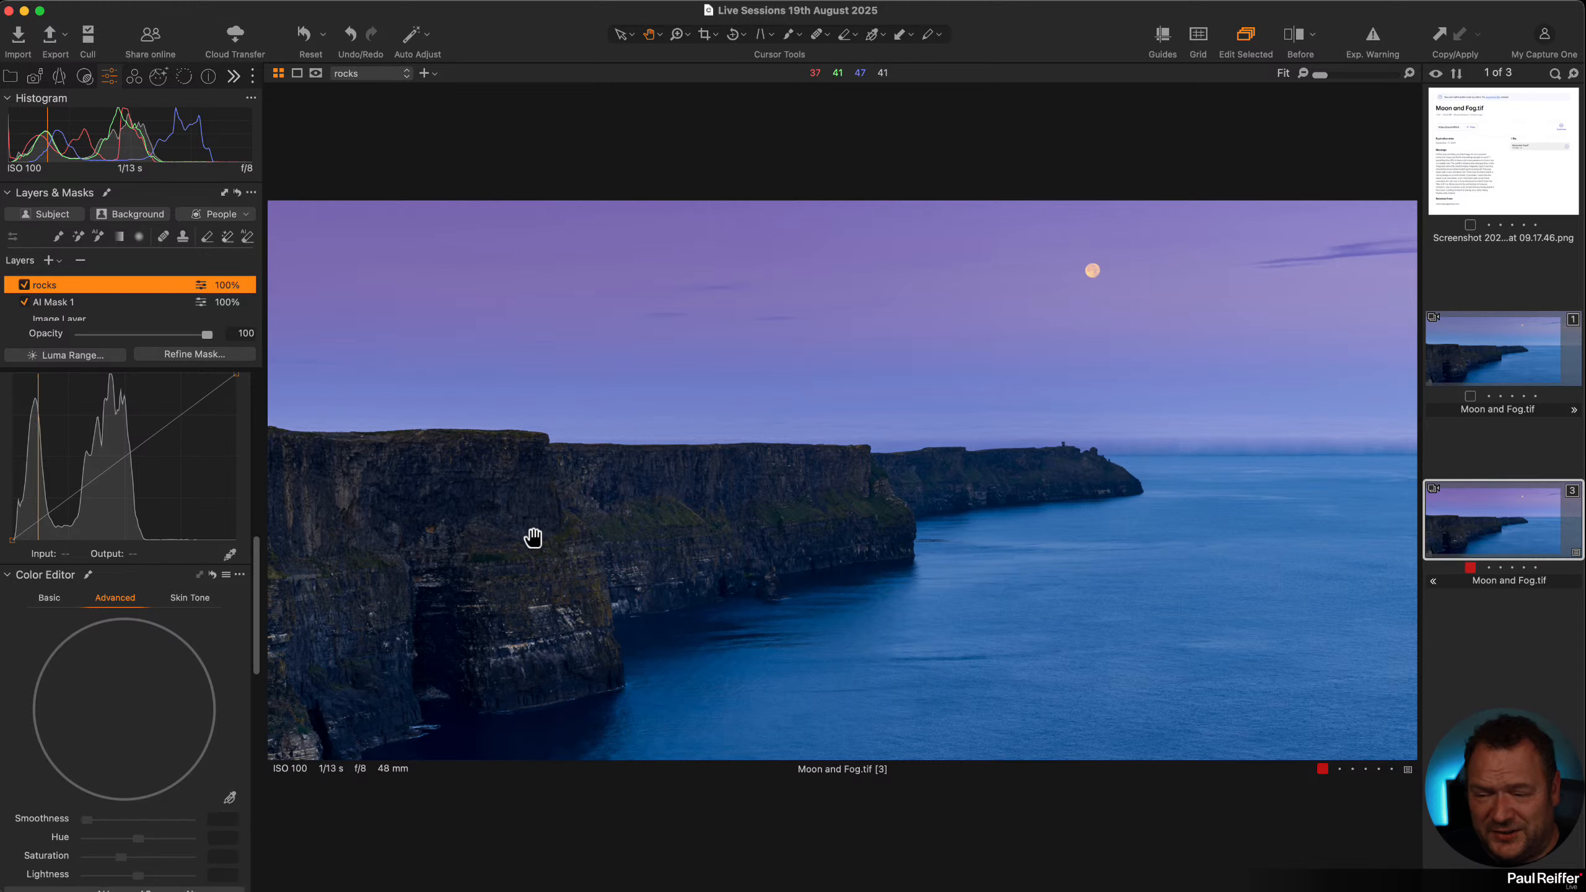
Mask the foreground cliffs and the distant headland on the rocks layer with AI selection
click(492, 585)
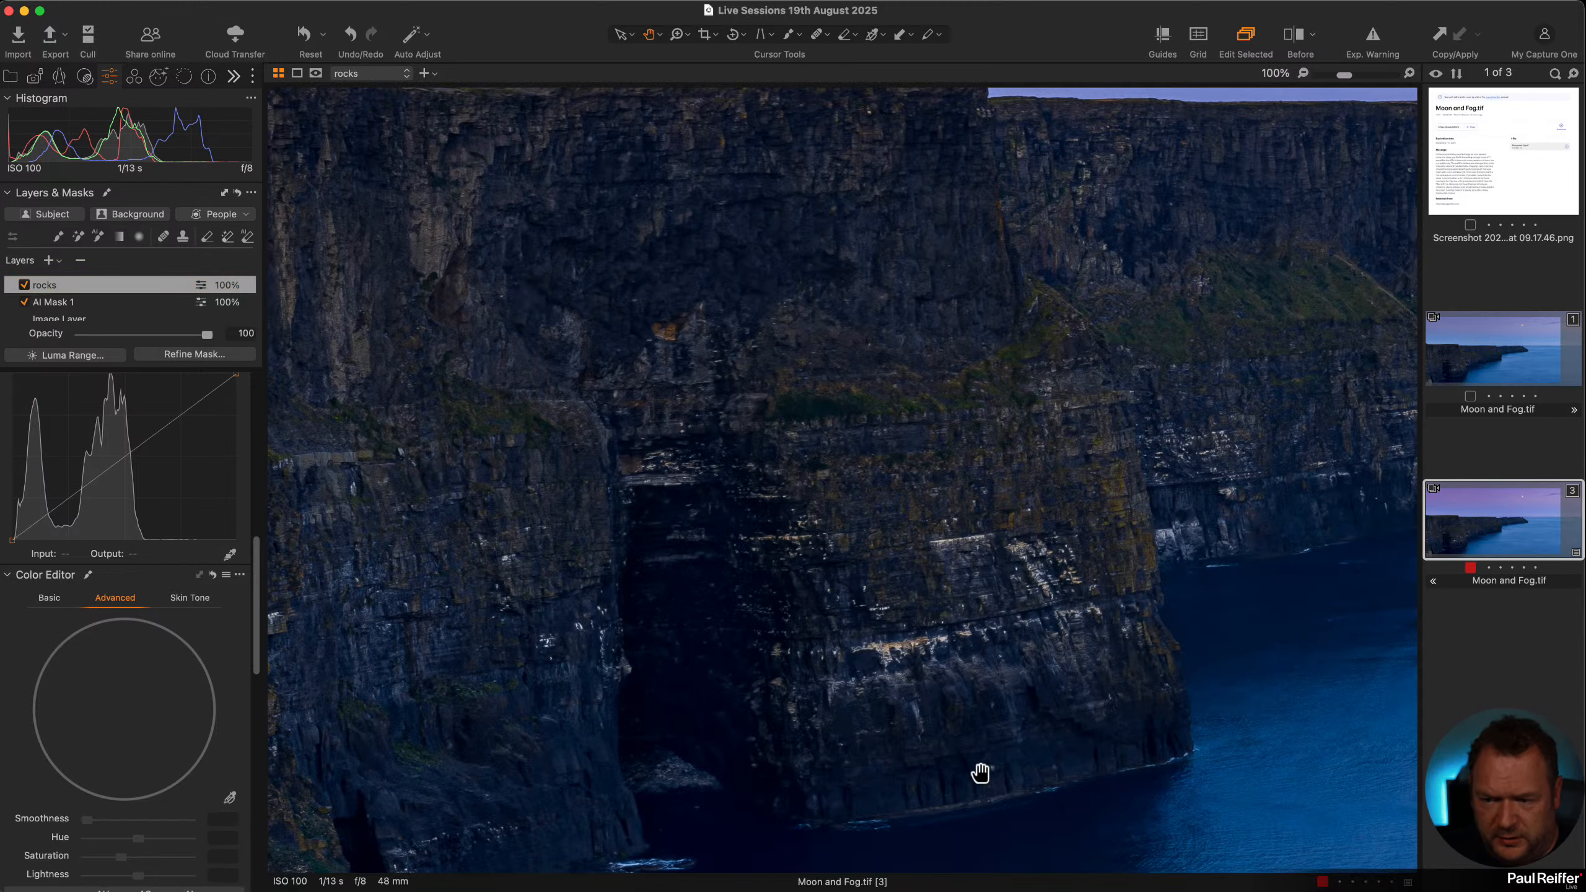
drag(776, 567, 534, 666)
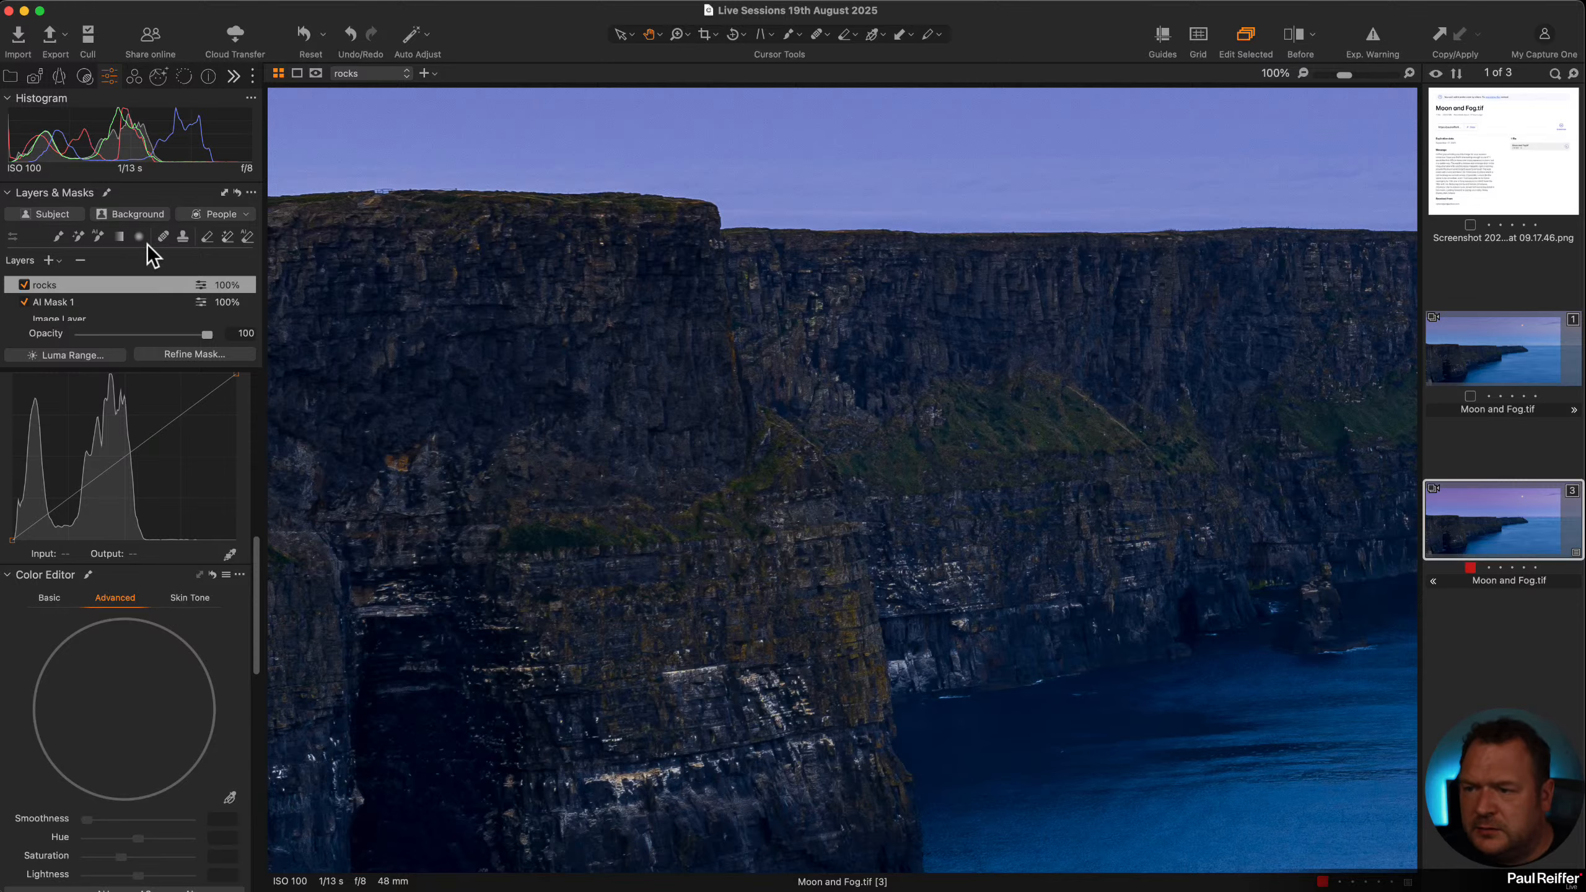
click(97, 236)
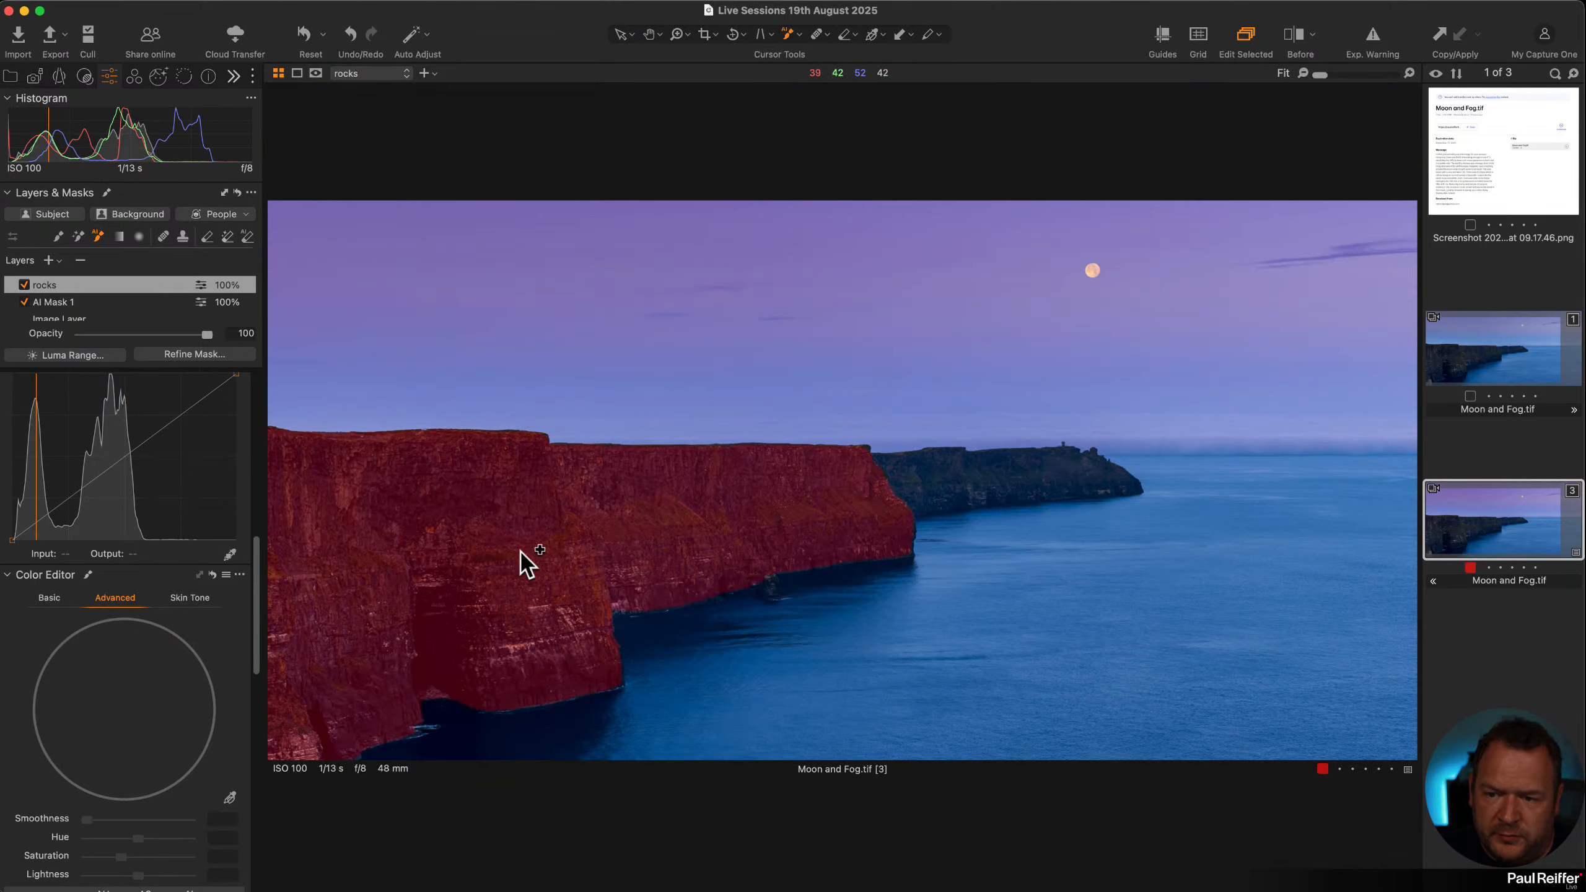
click(521, 551)
click(942, 464)
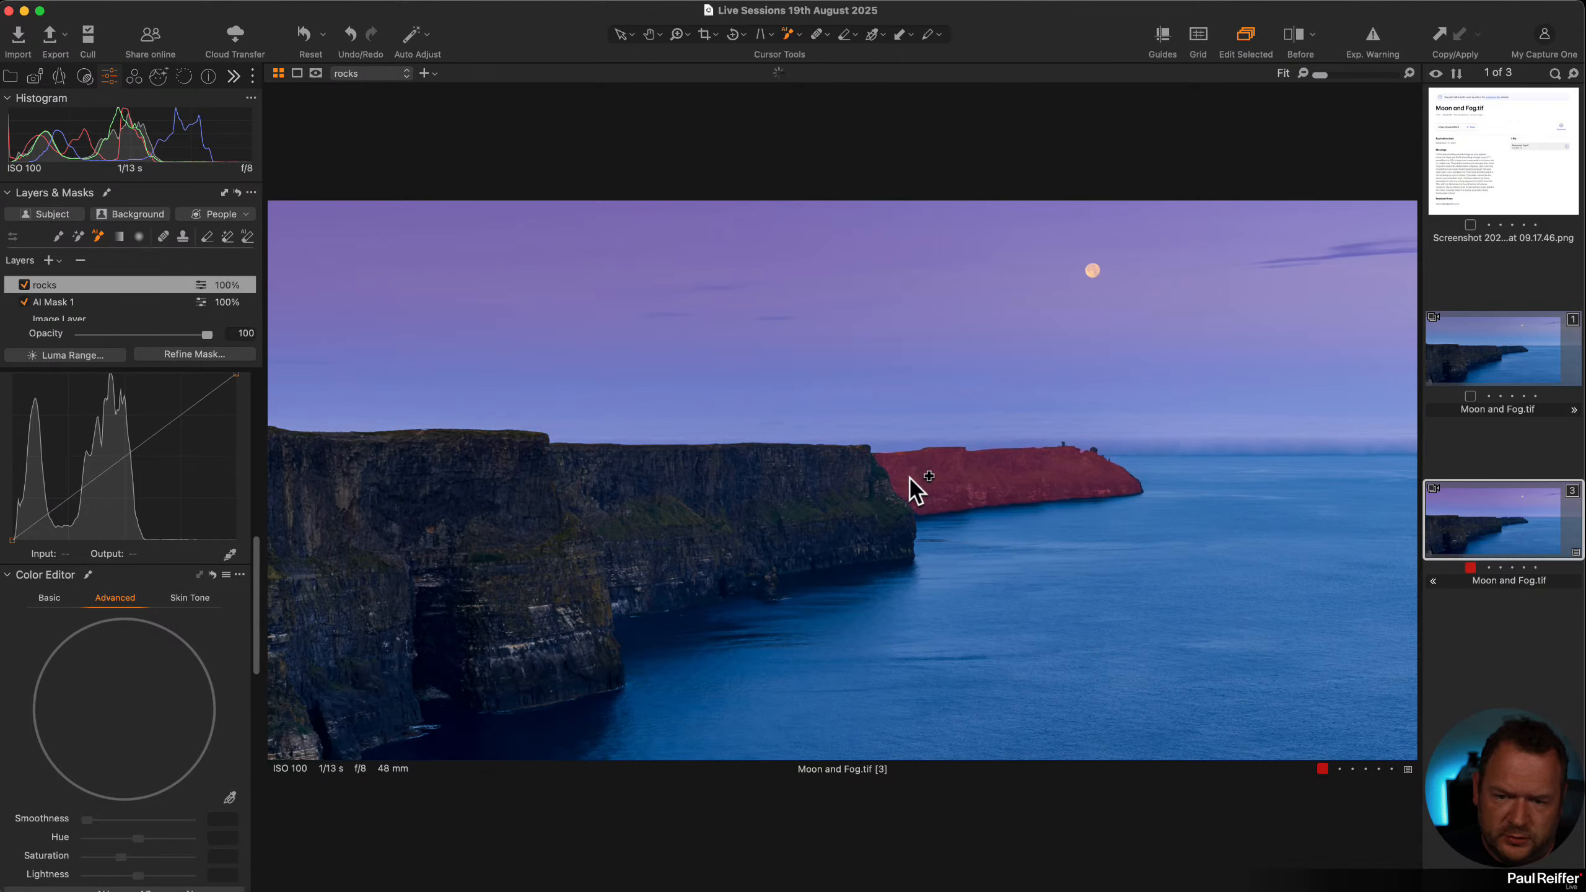
Refine the rocks layer's mask with a radius of 193 while displaying it, and hide the mask overlay
key(m)
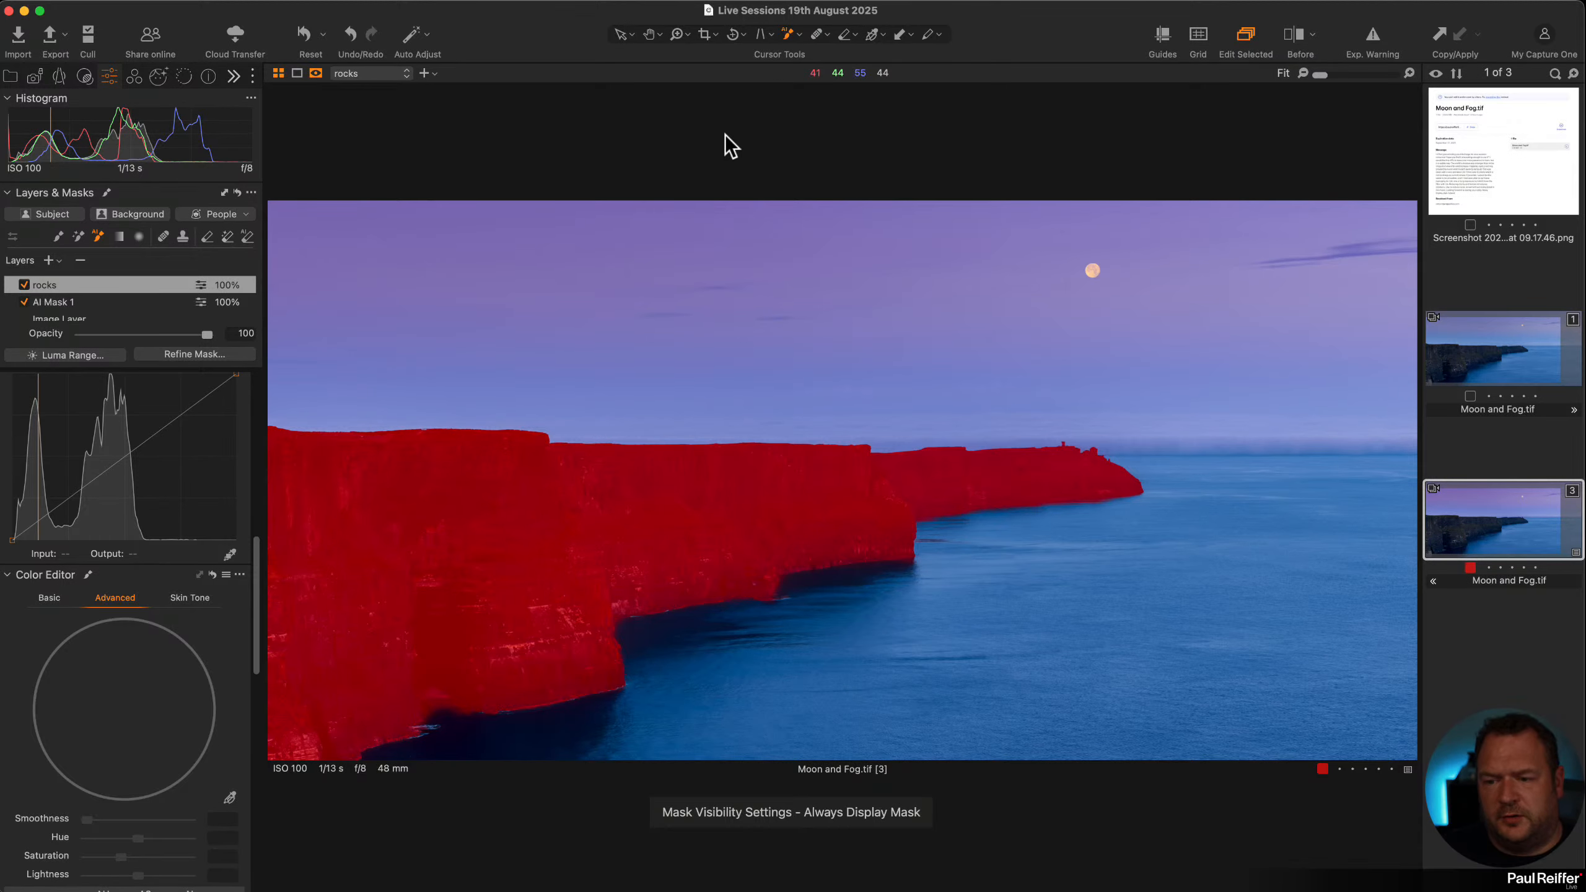
click(161, 350)
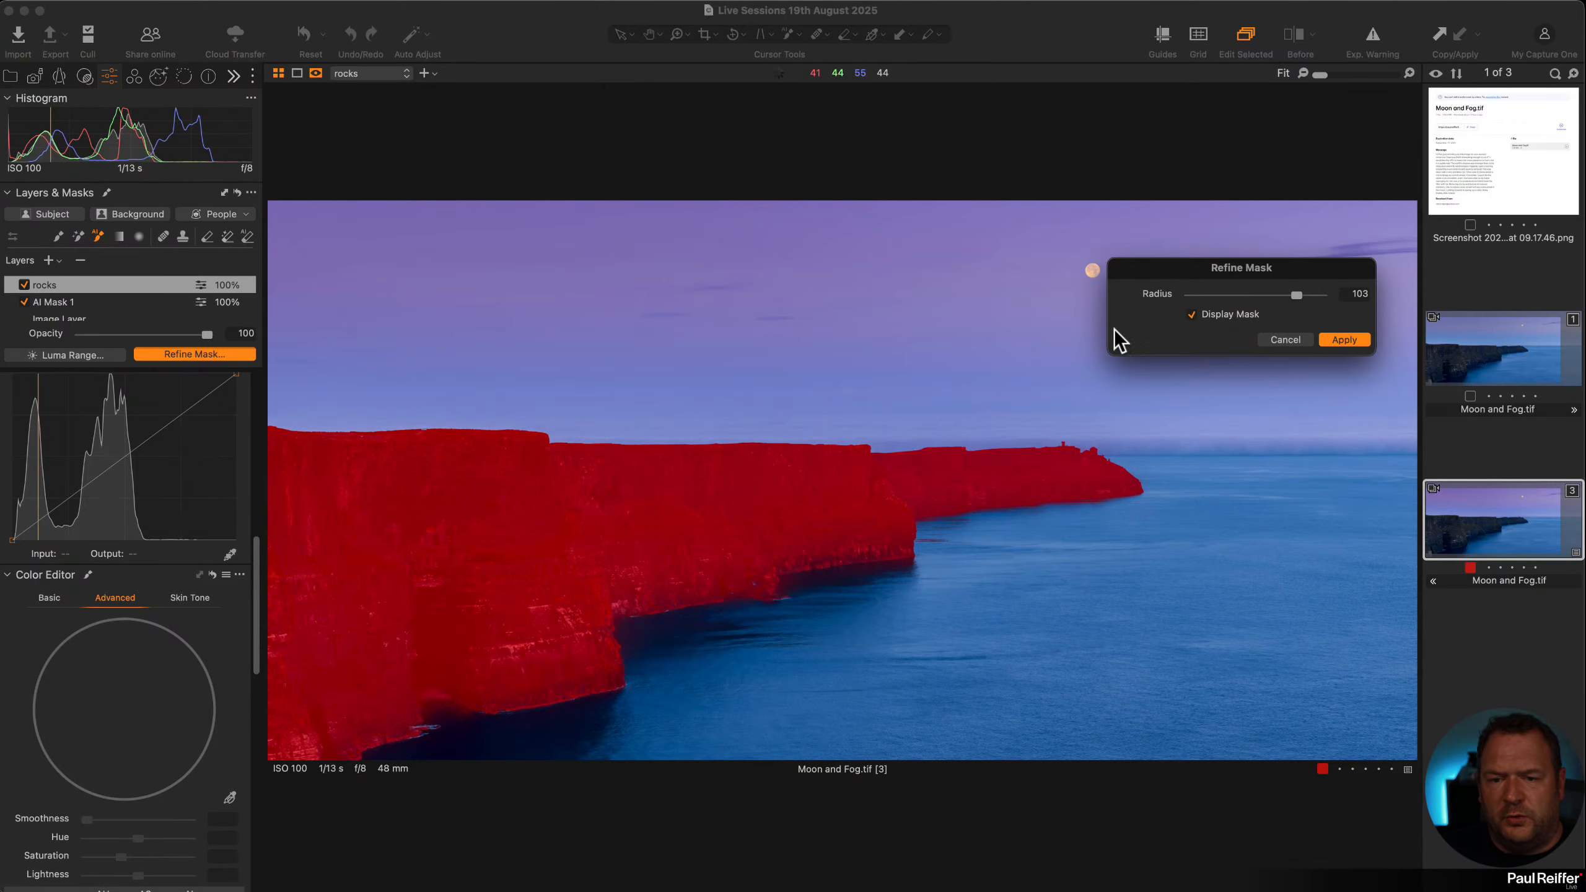
click(1312, 295)
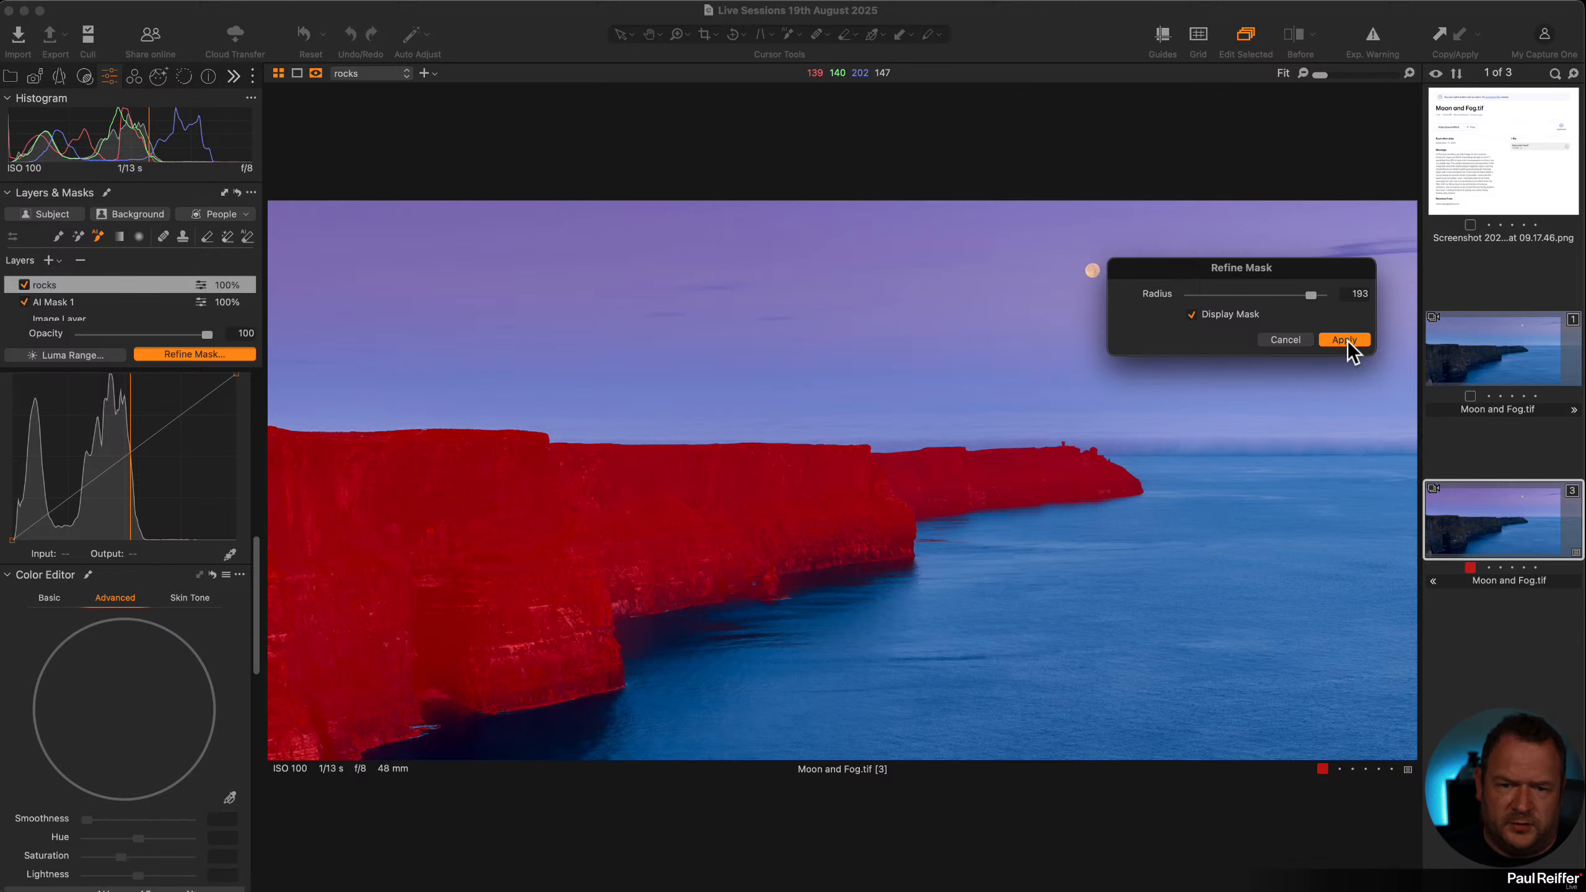
click(1346, 341)
key(m)
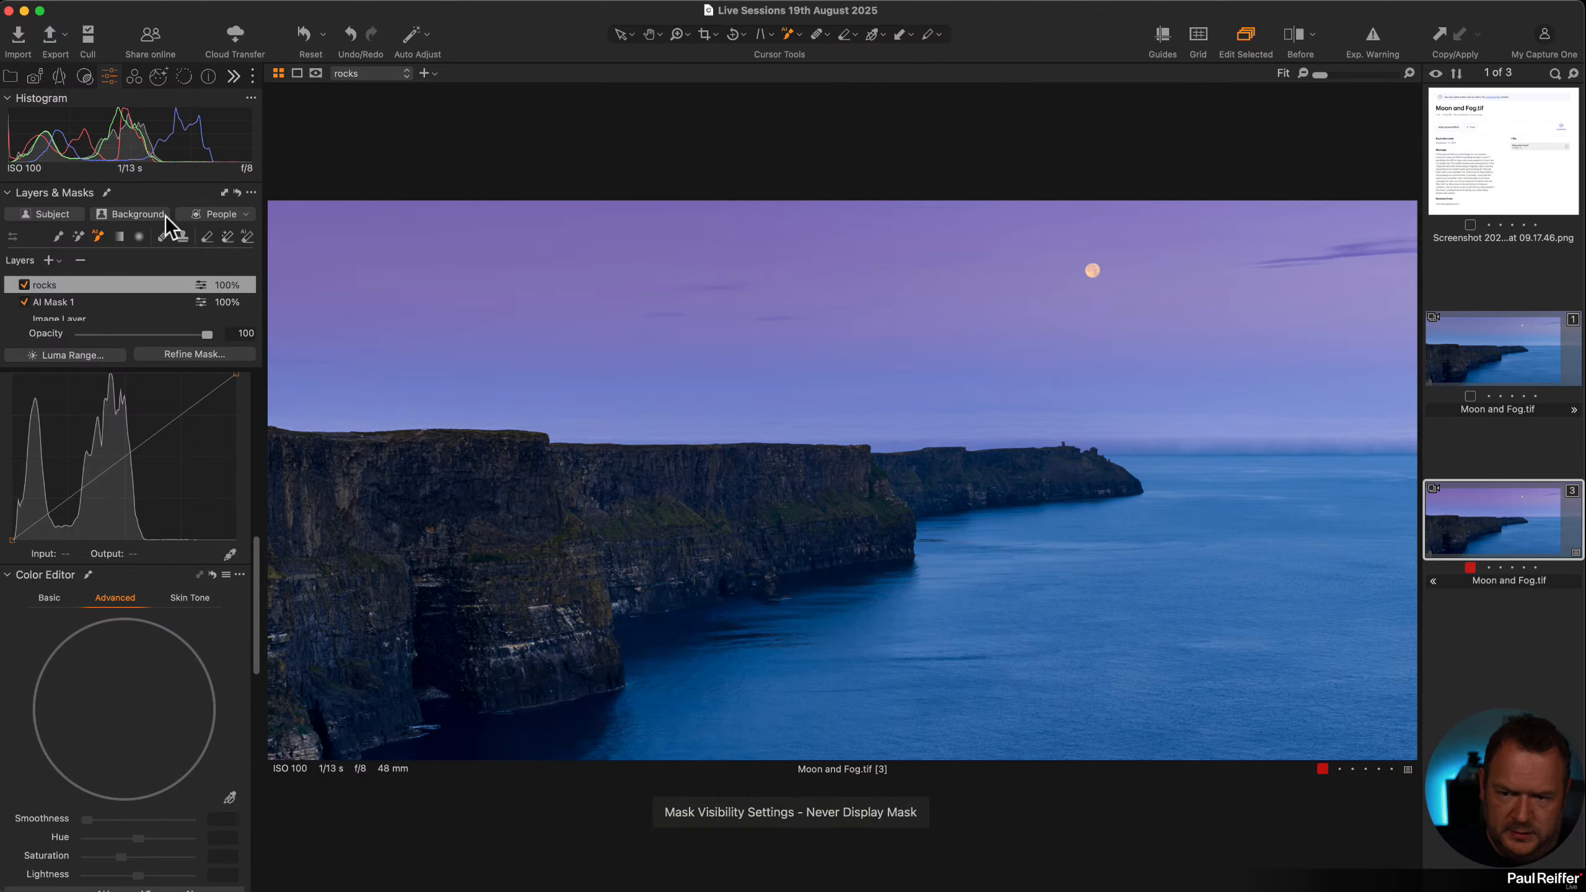
Set the rocks layer's Structure to 27 while viewing the foreground cliffs at 100%
key(h)
double_click(564, 534)
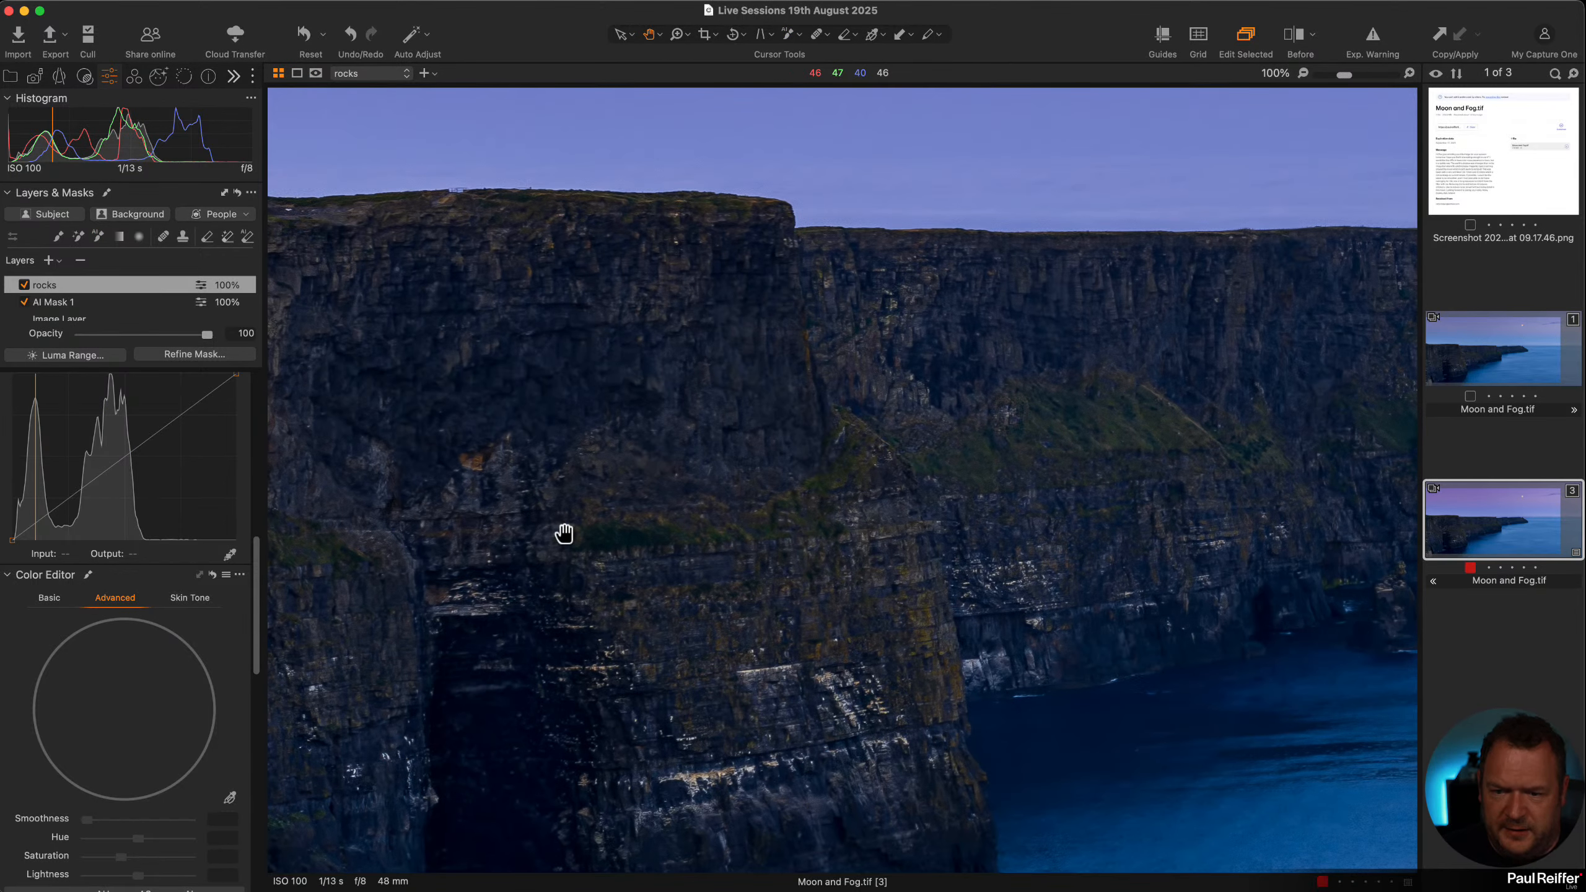
drag(861, 482, 734, 421)
scroll(209, 504, down, 2)
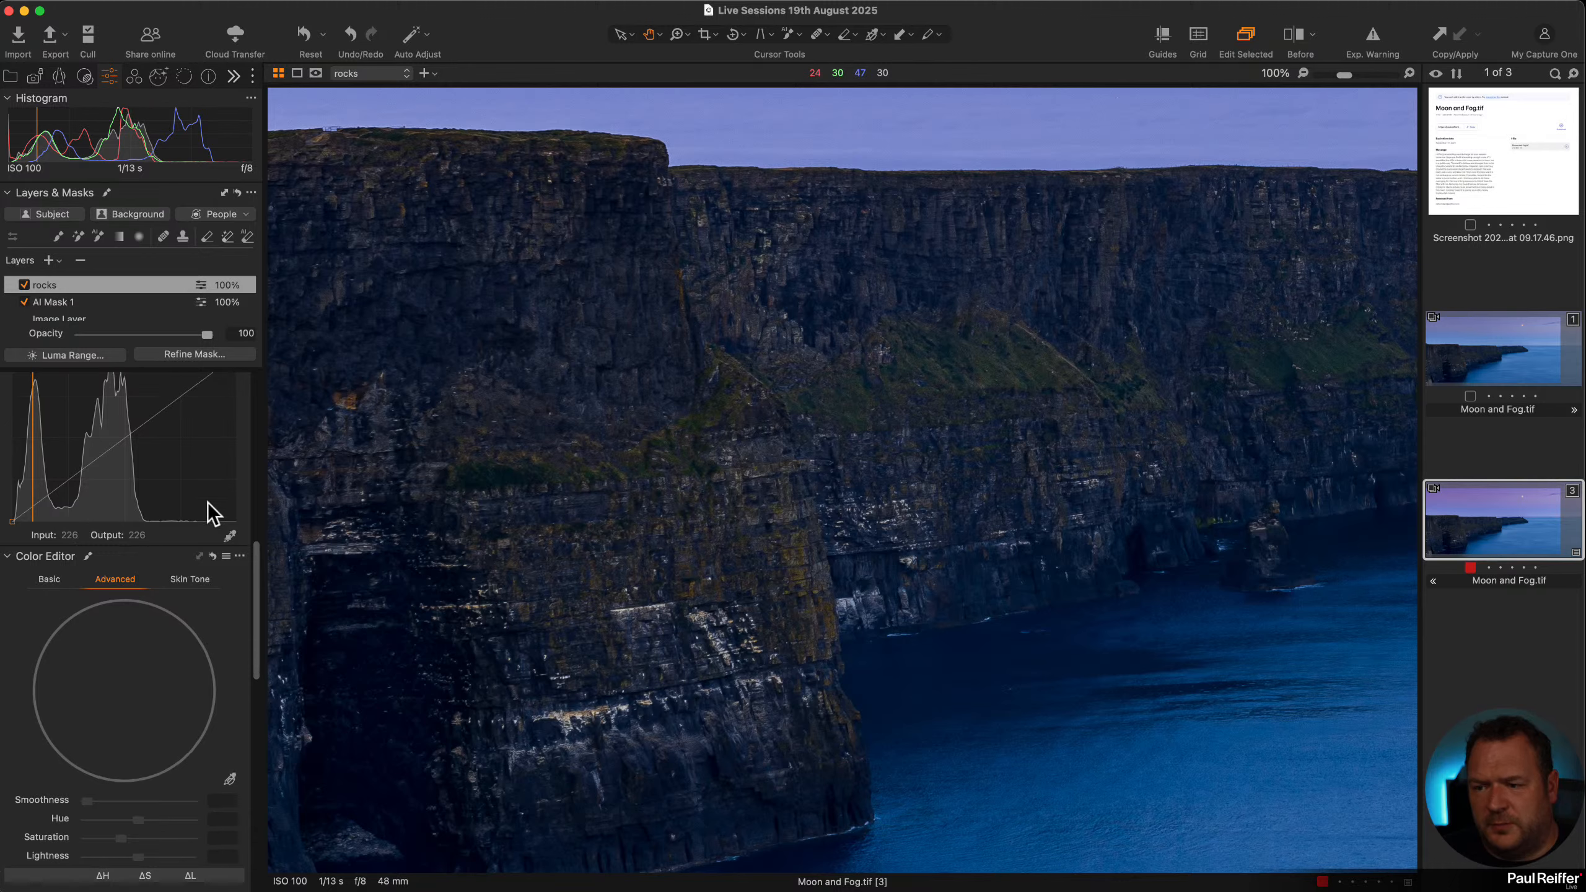
scroll(209, 504, down, 10)
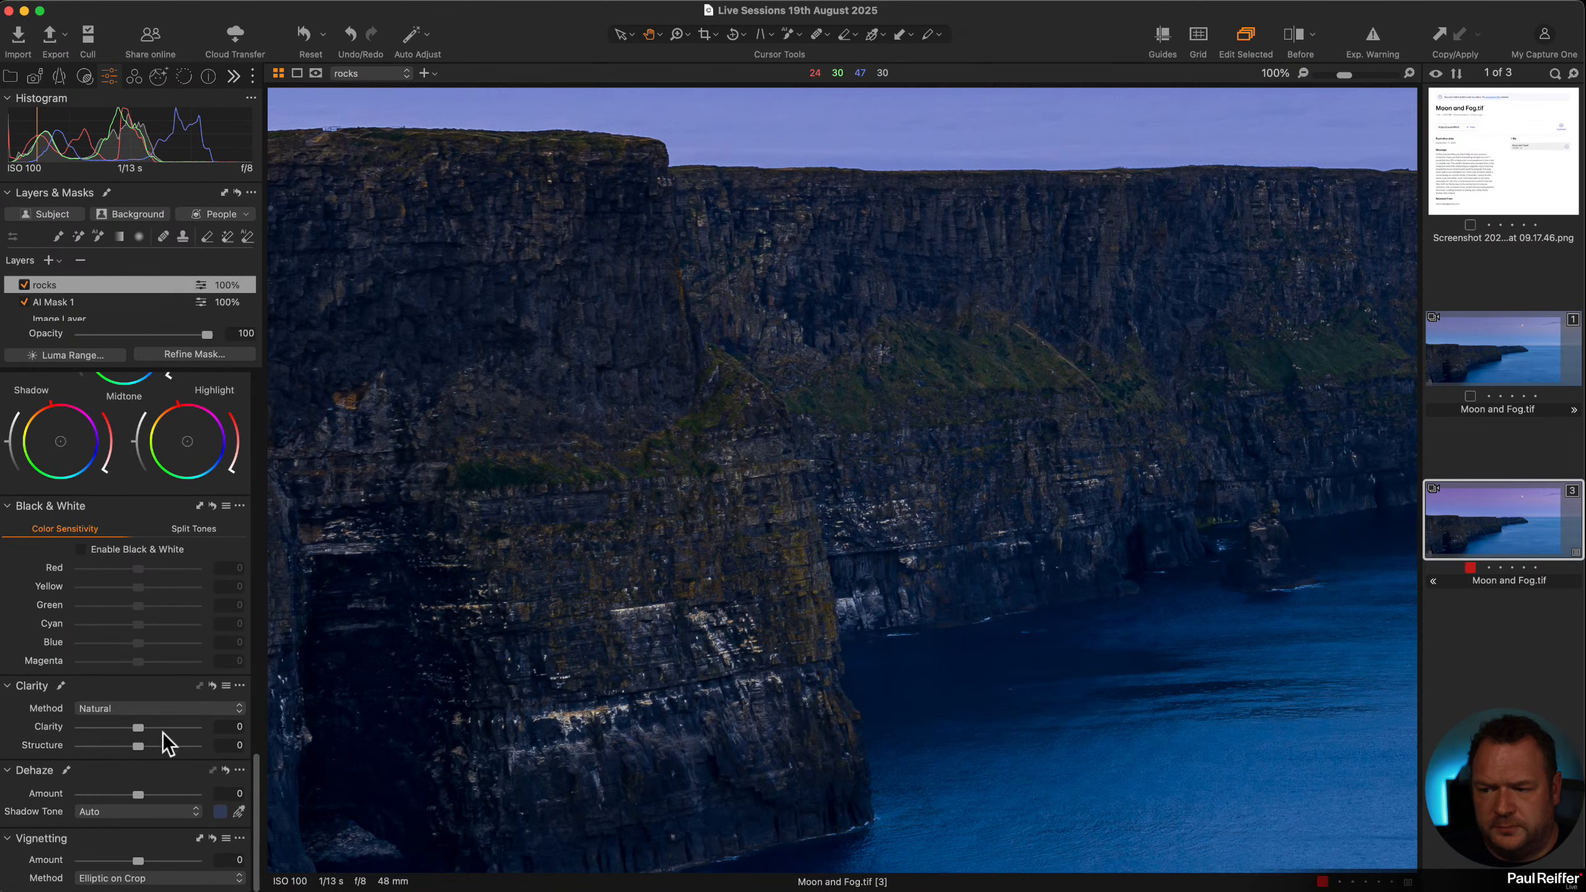
drag(153, 749, 155, 747)
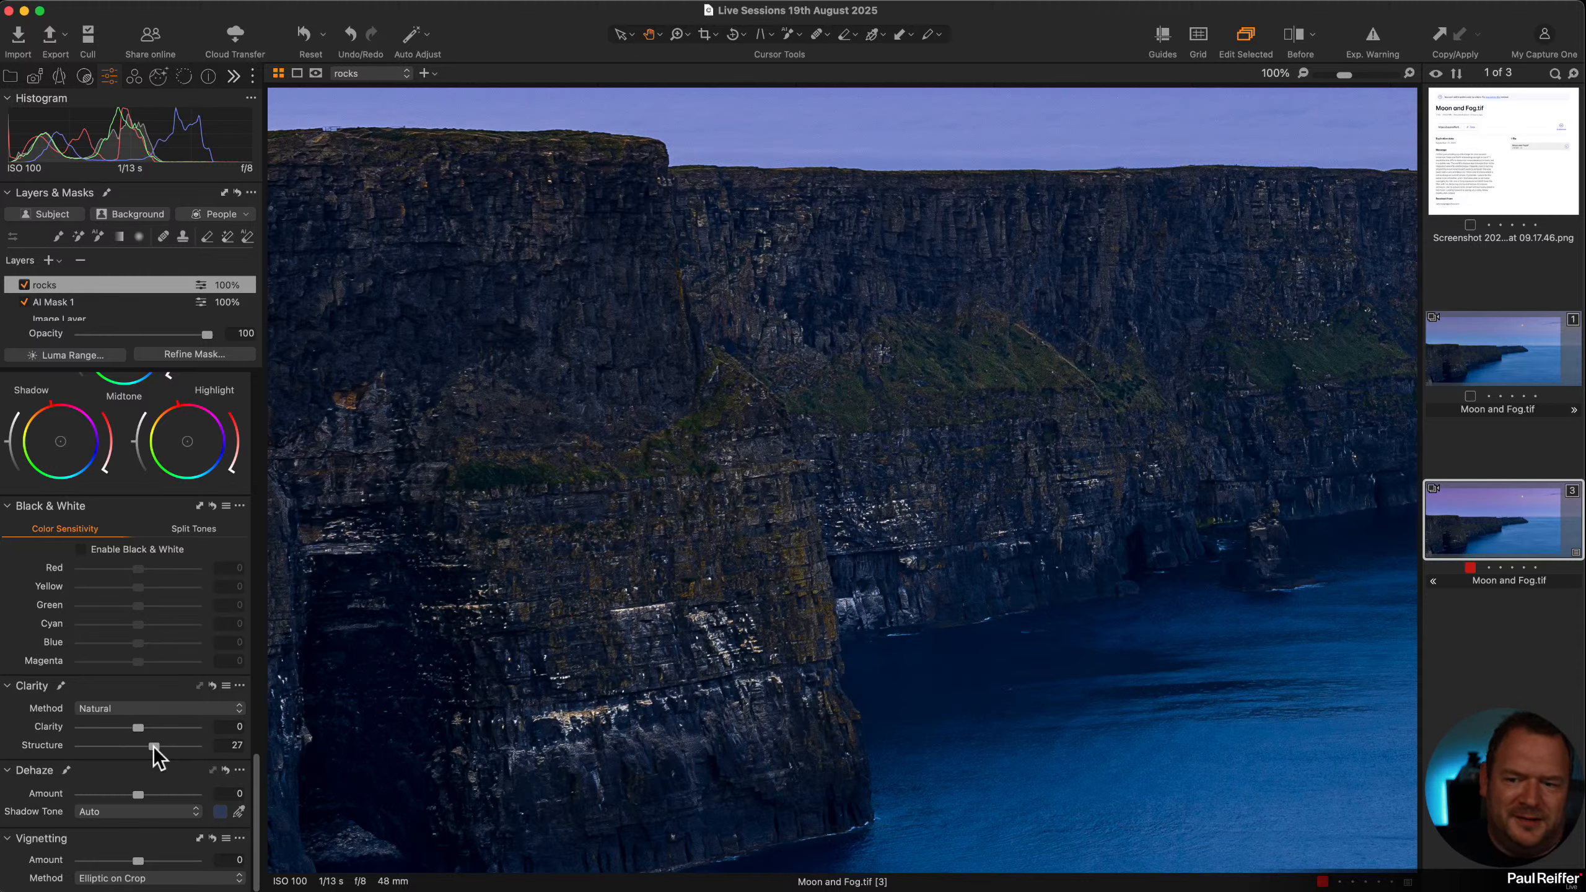
Compare the cliff texture with and without the Structure adjustment, checking the rock detail at 200%
double_click(47, 746)
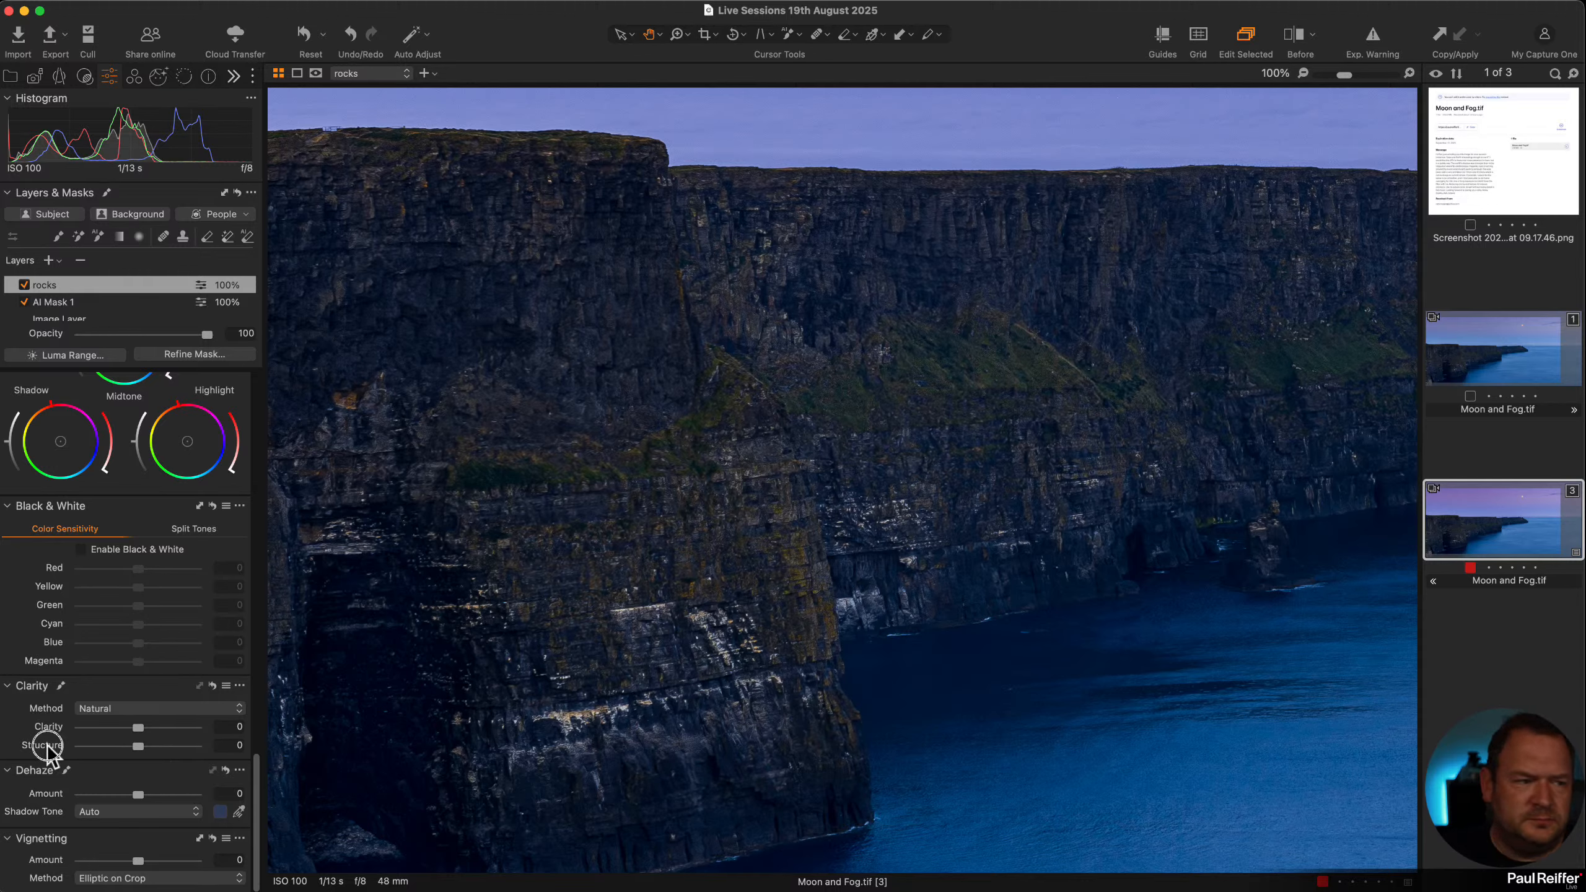
double_click(47, 745)
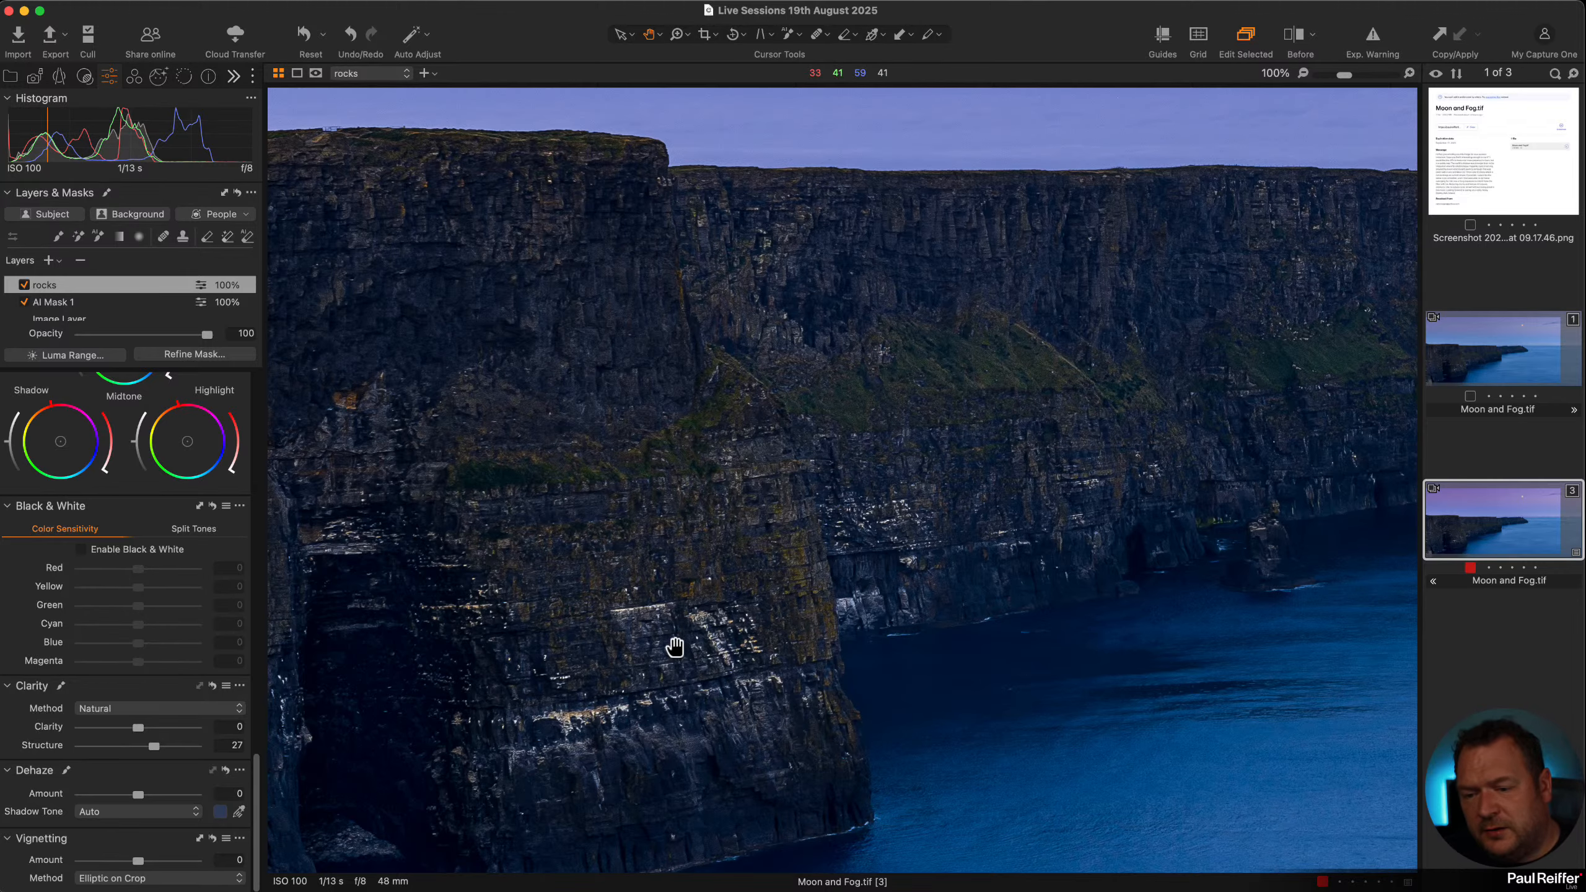
scroll(675, 648, up, 1)
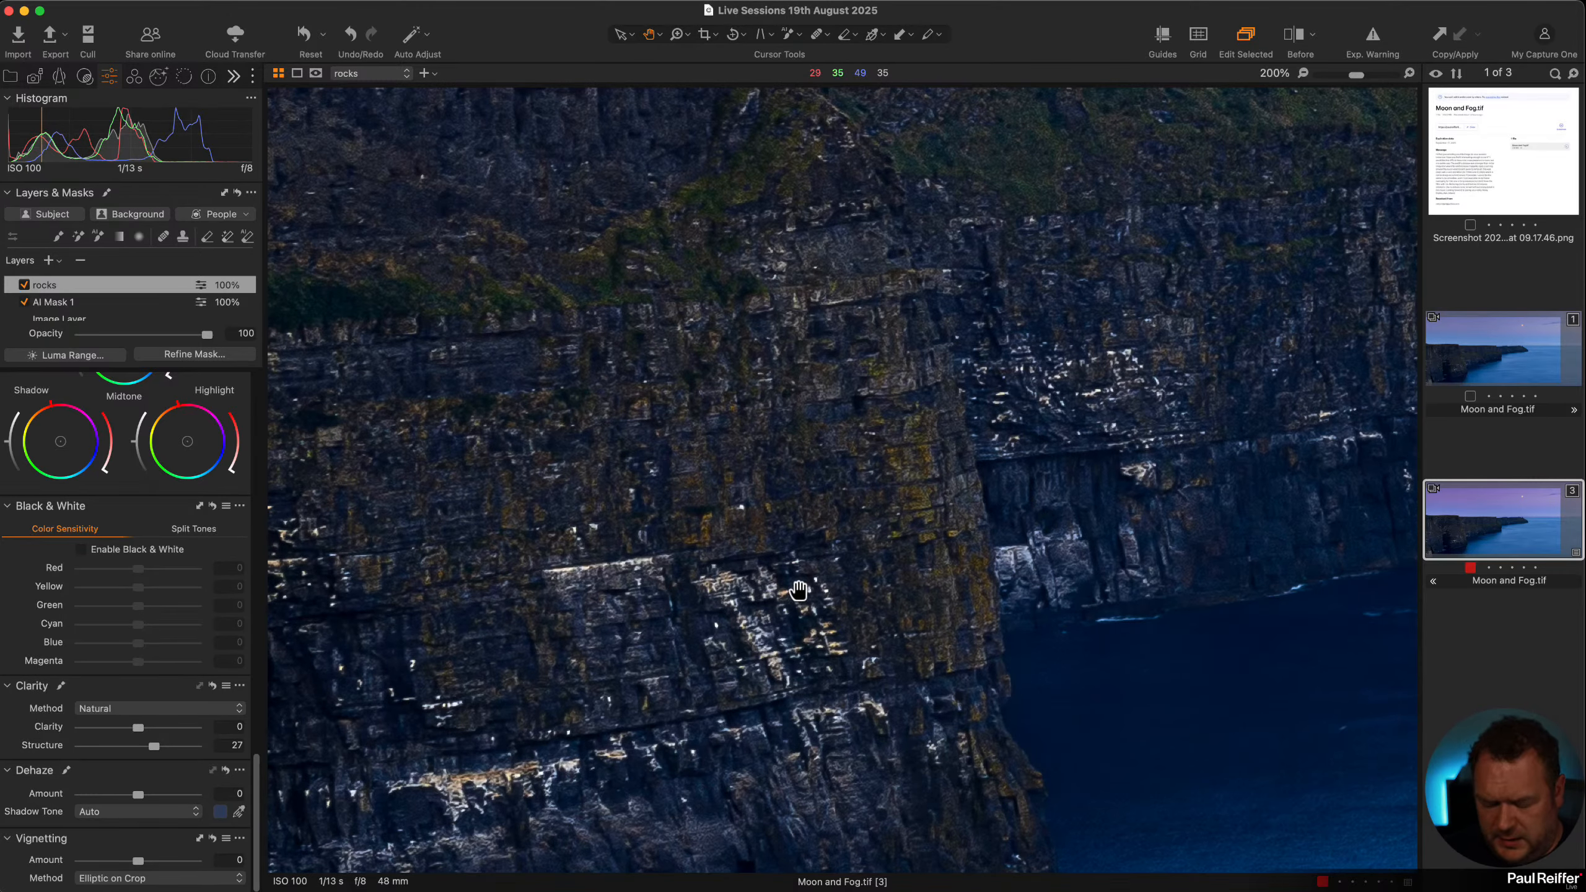
scroll(801, 589, down, 1)
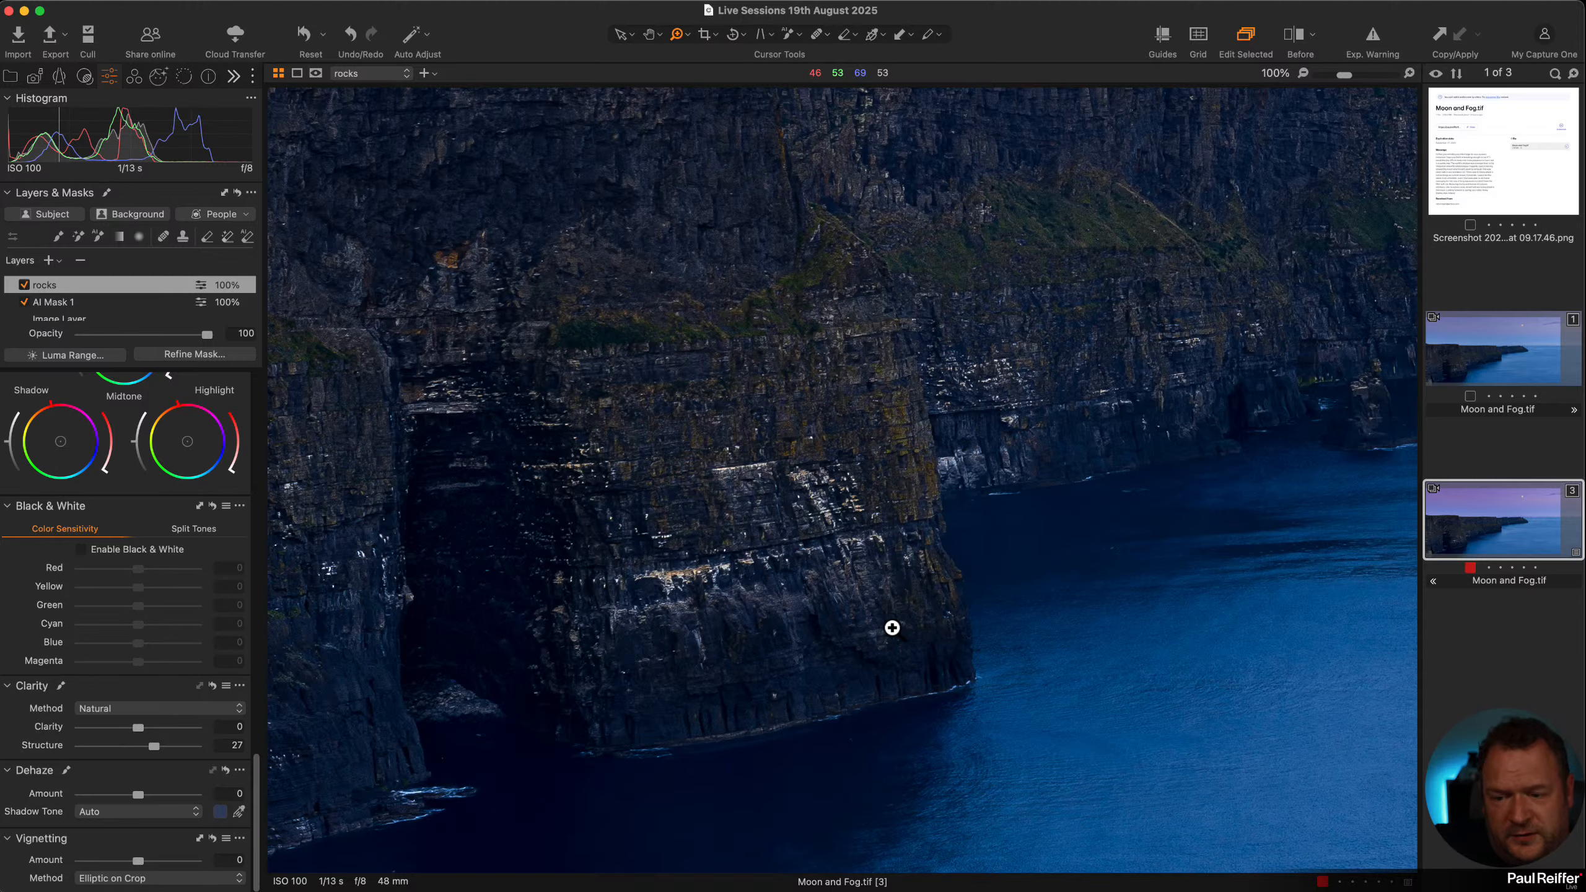
Raise the rocks layer's Structure to 34 and check the cliff faces against the unadjusted setting
drag(704, 344, 705, 517)
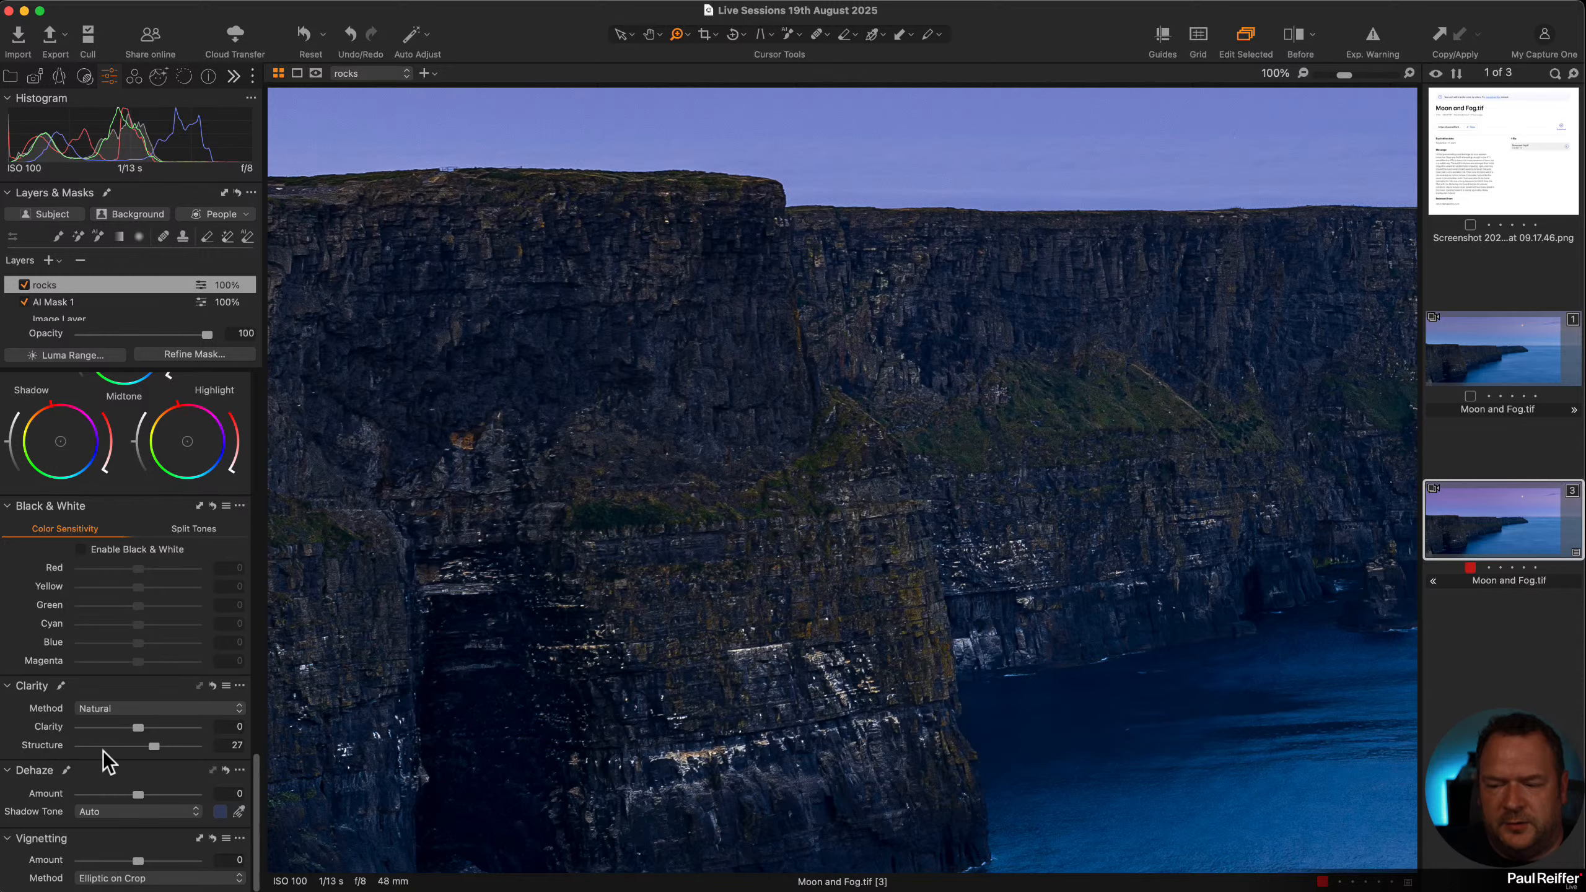
mouse_move(166, 750)
mouse_down()
mouse_move(183, 745)
mouse_move(158, 749)
mouse_up()
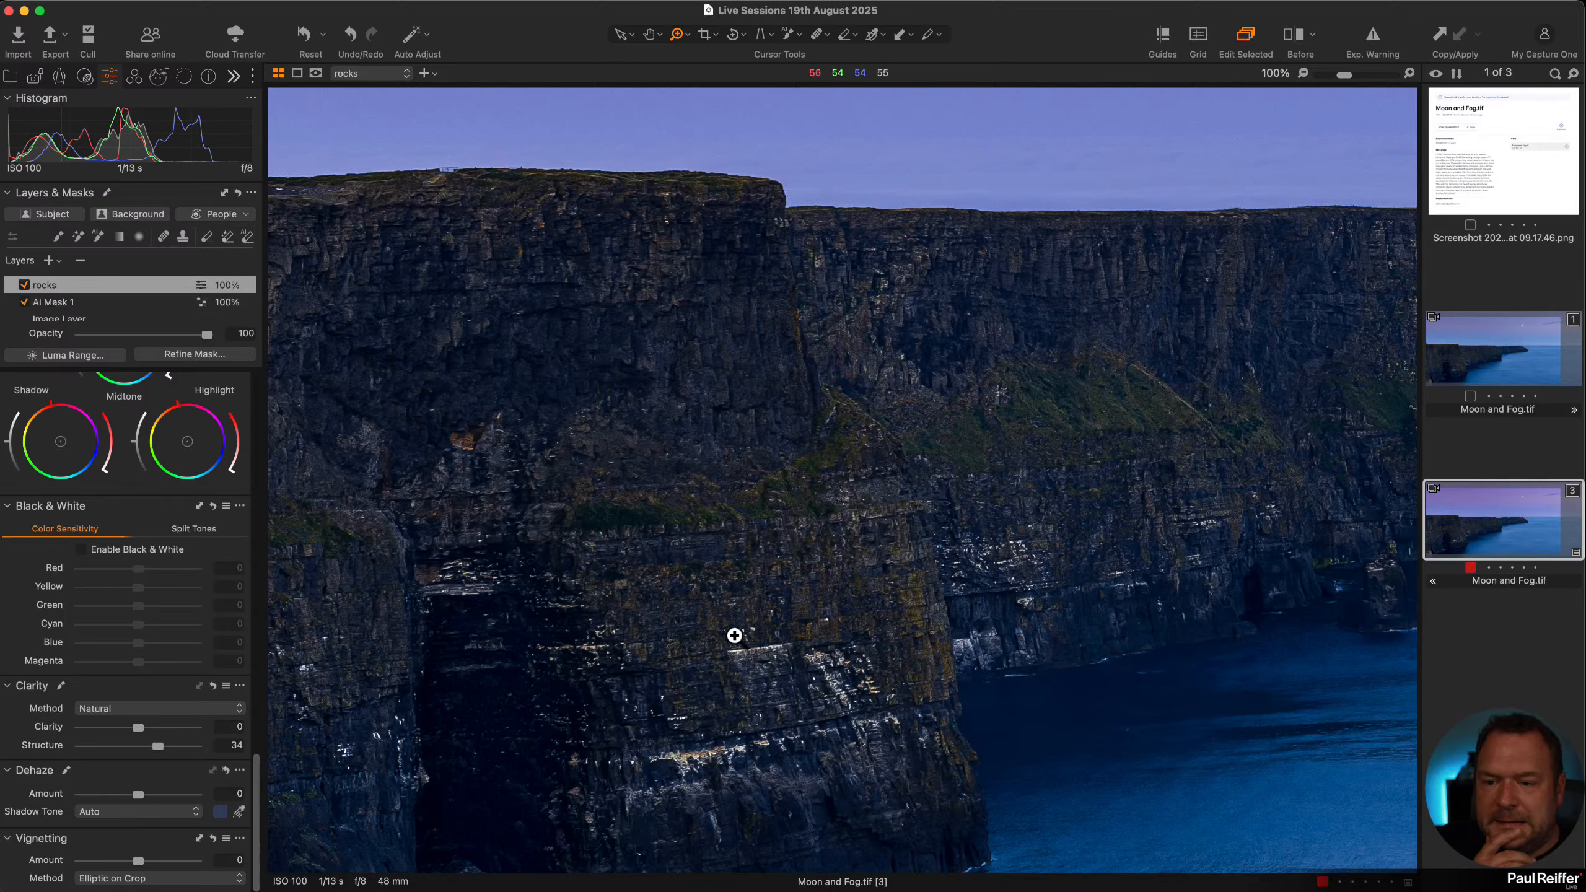
drag(743, 627, 787, 472)
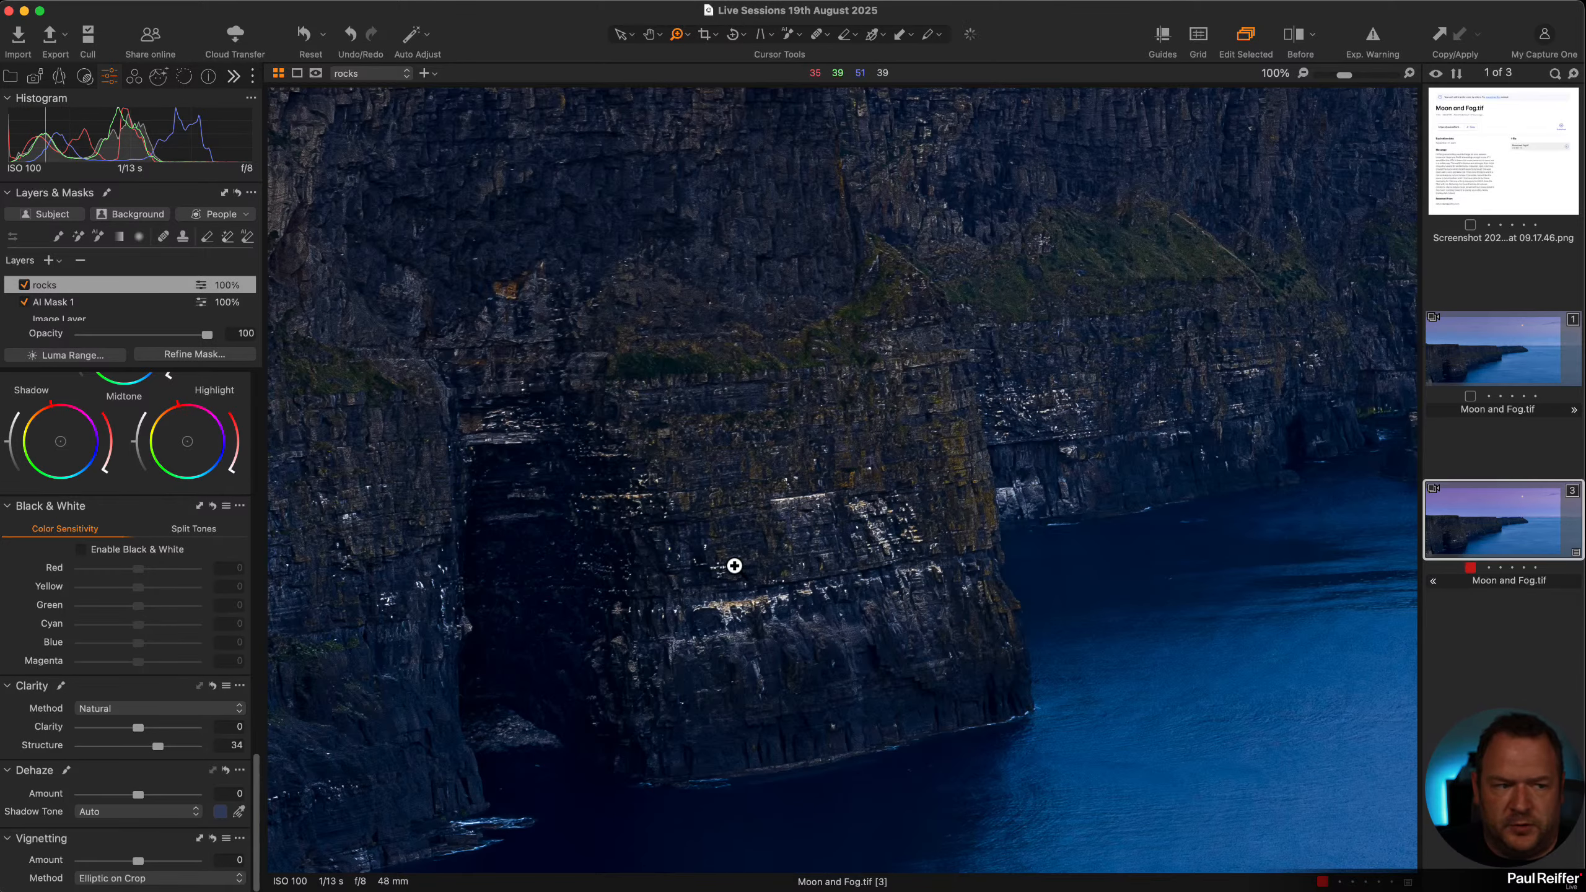
double_click(49, 748)
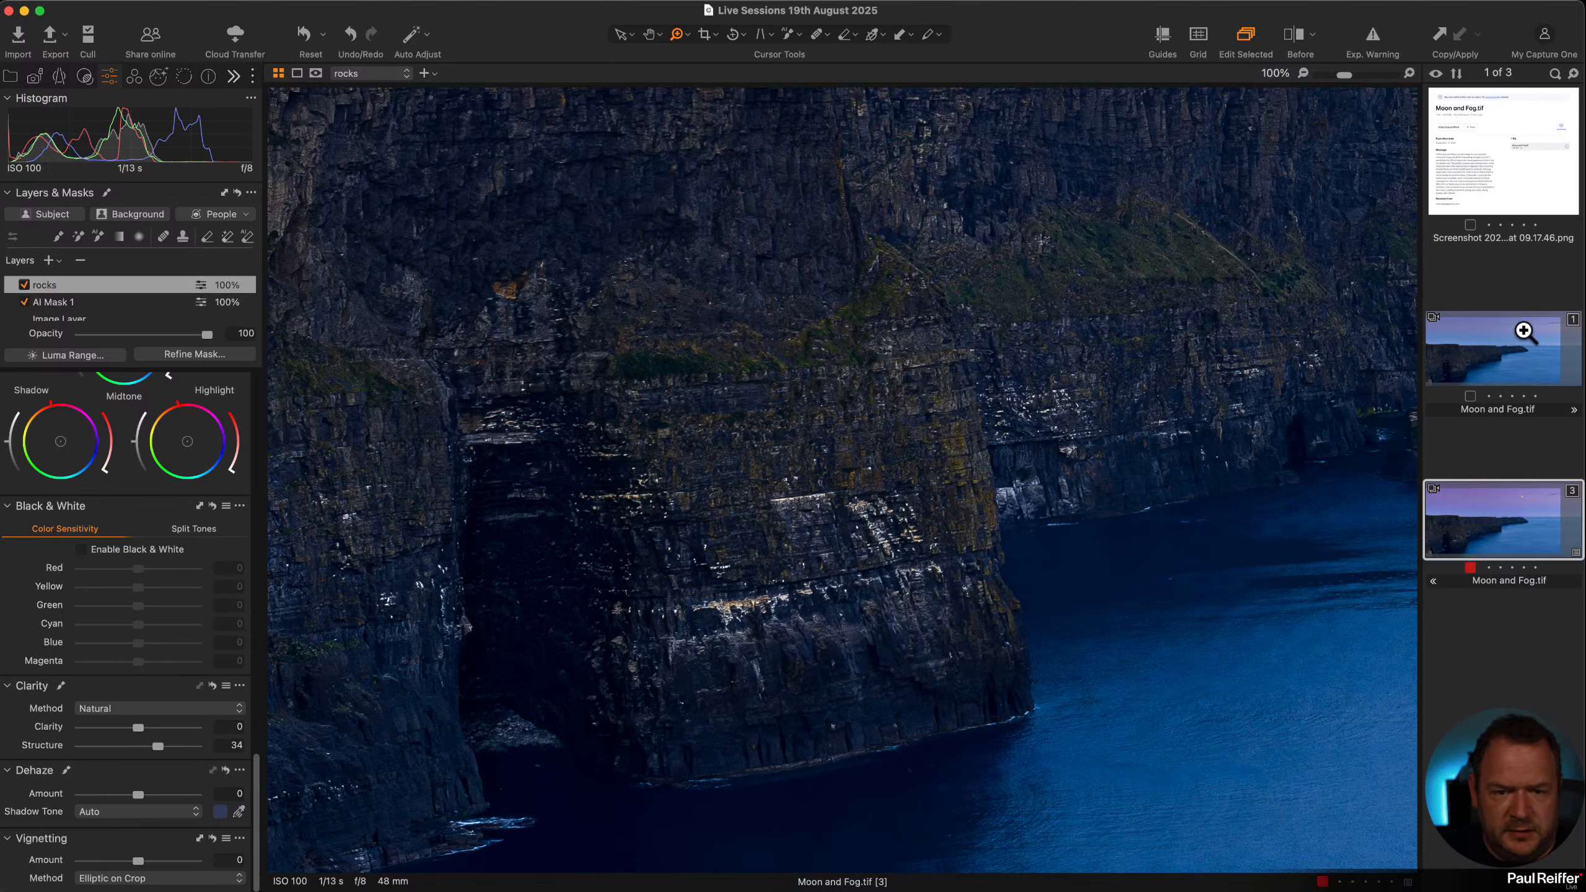
Compare the edited variant with the original Moon and Fog variant at 100% and at full view, and return to the edited variant alone
click(1500, 349)
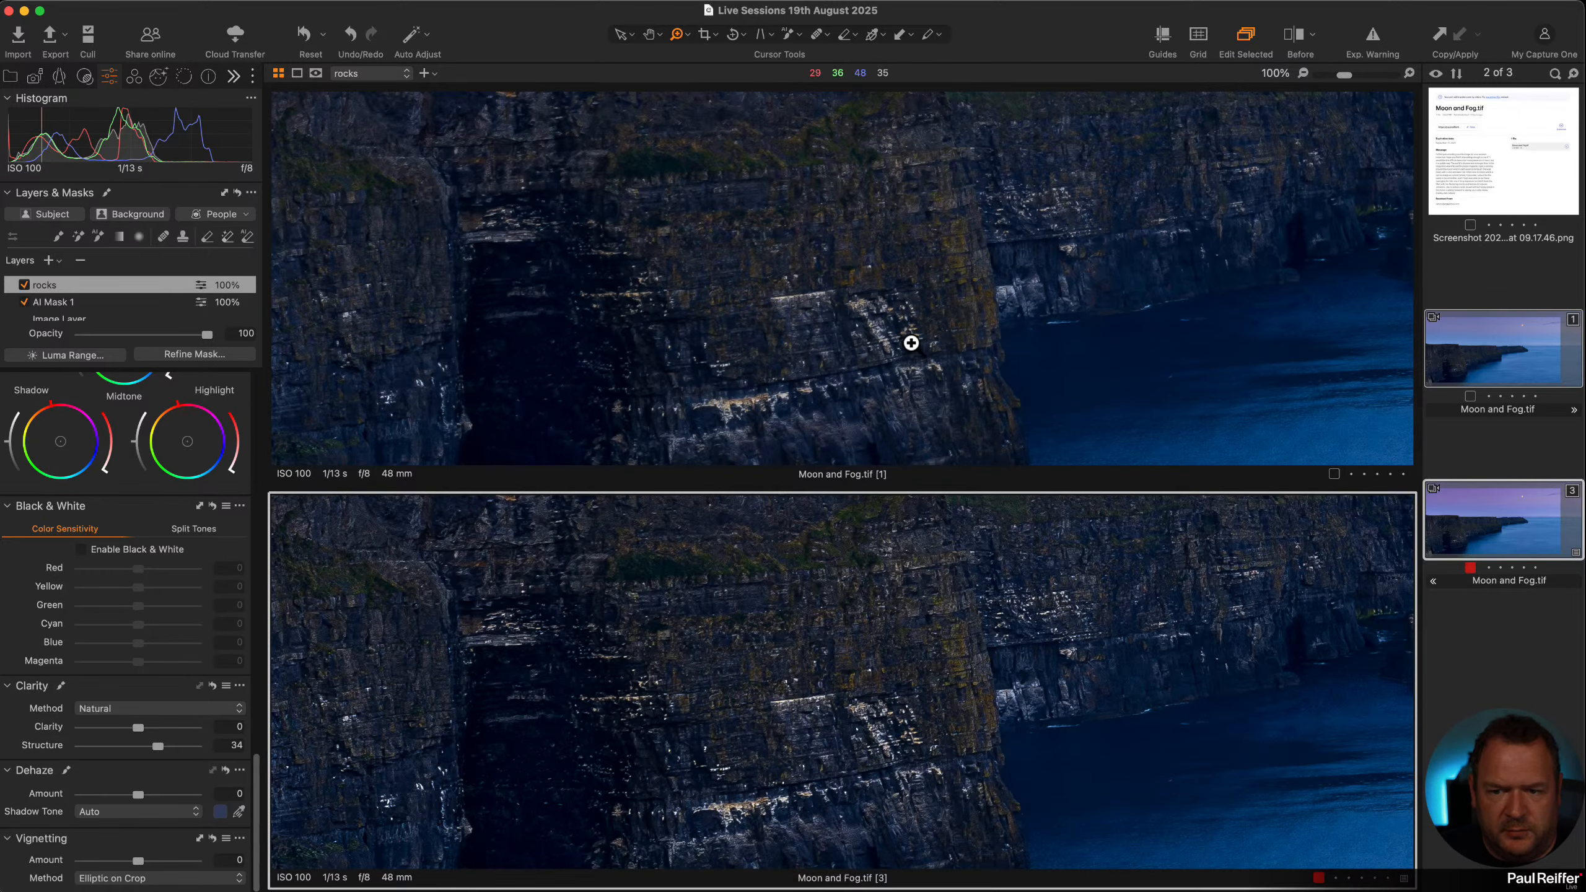
drag(907, 383, 906, 255)
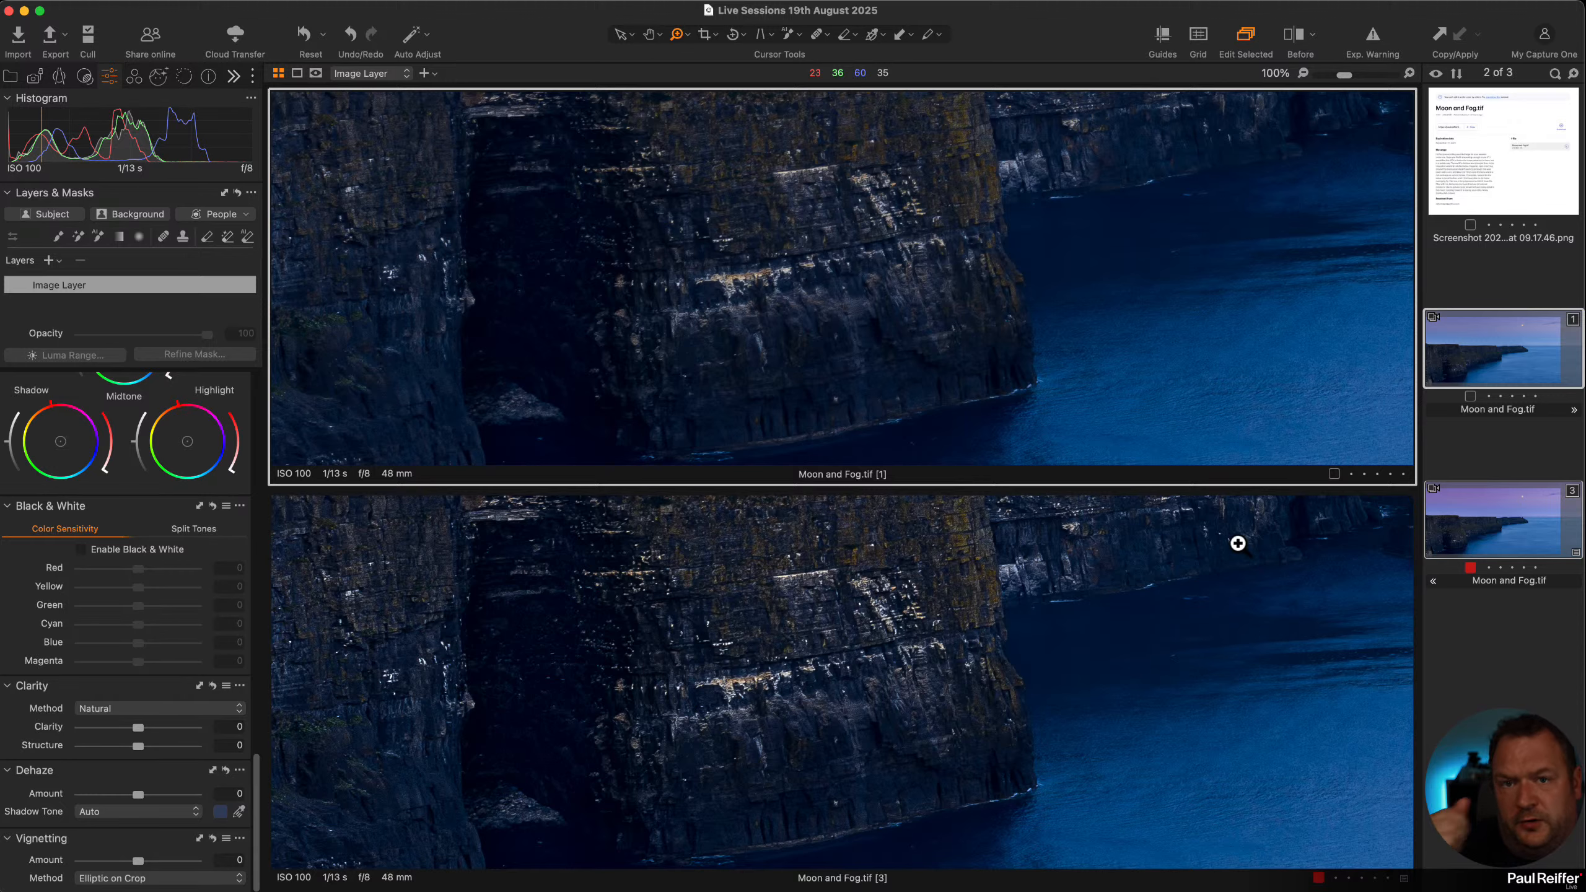
click(798, 336)
click(882, 648)
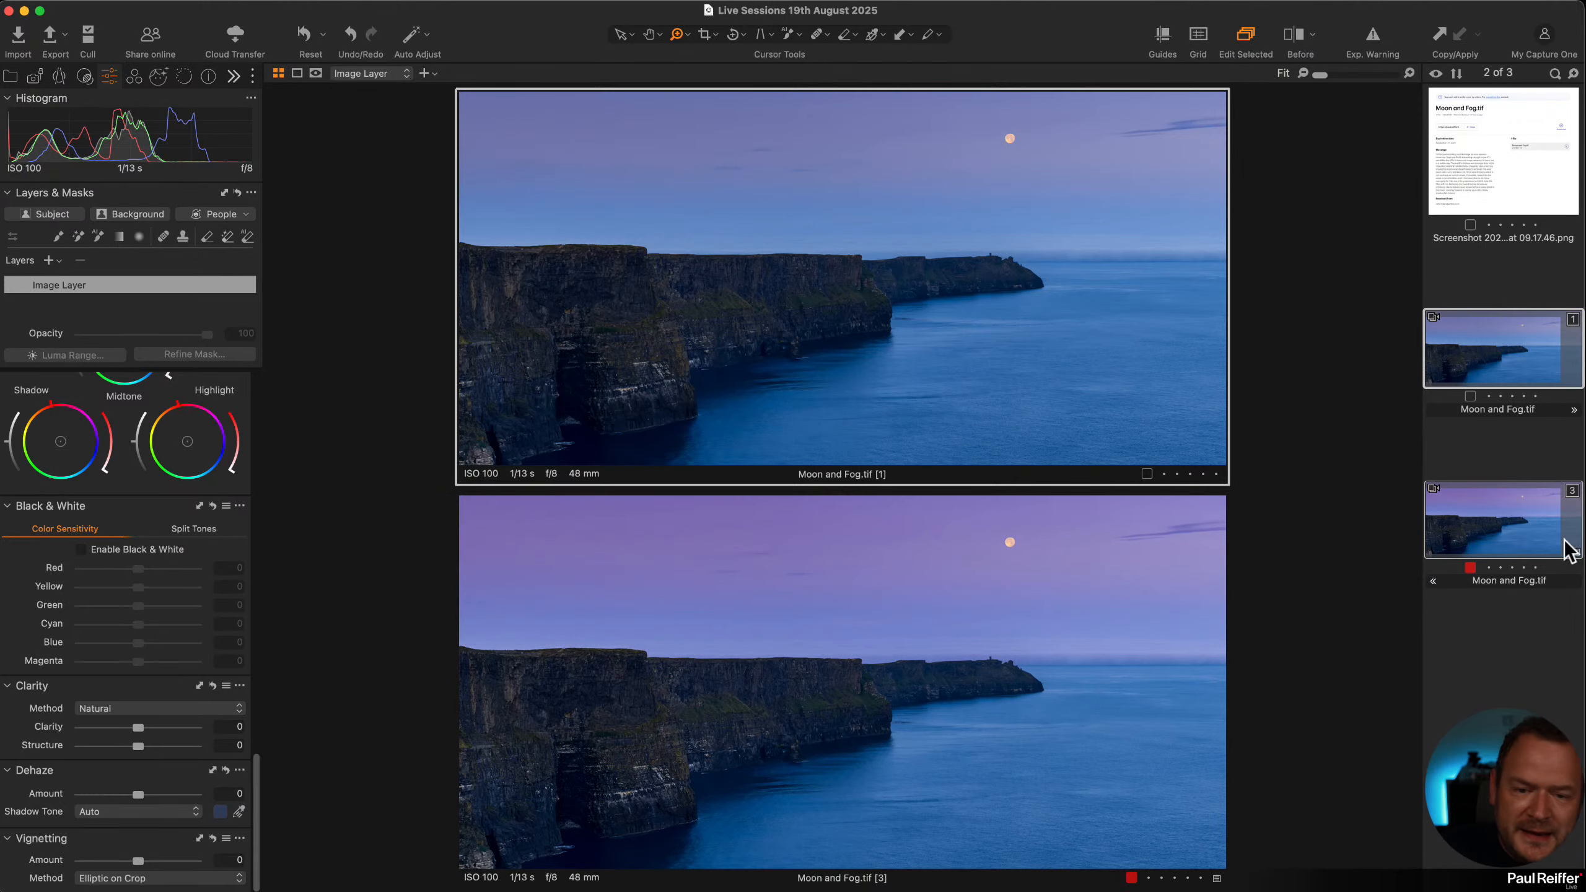
click(1514, 600)
click(1493, 531)
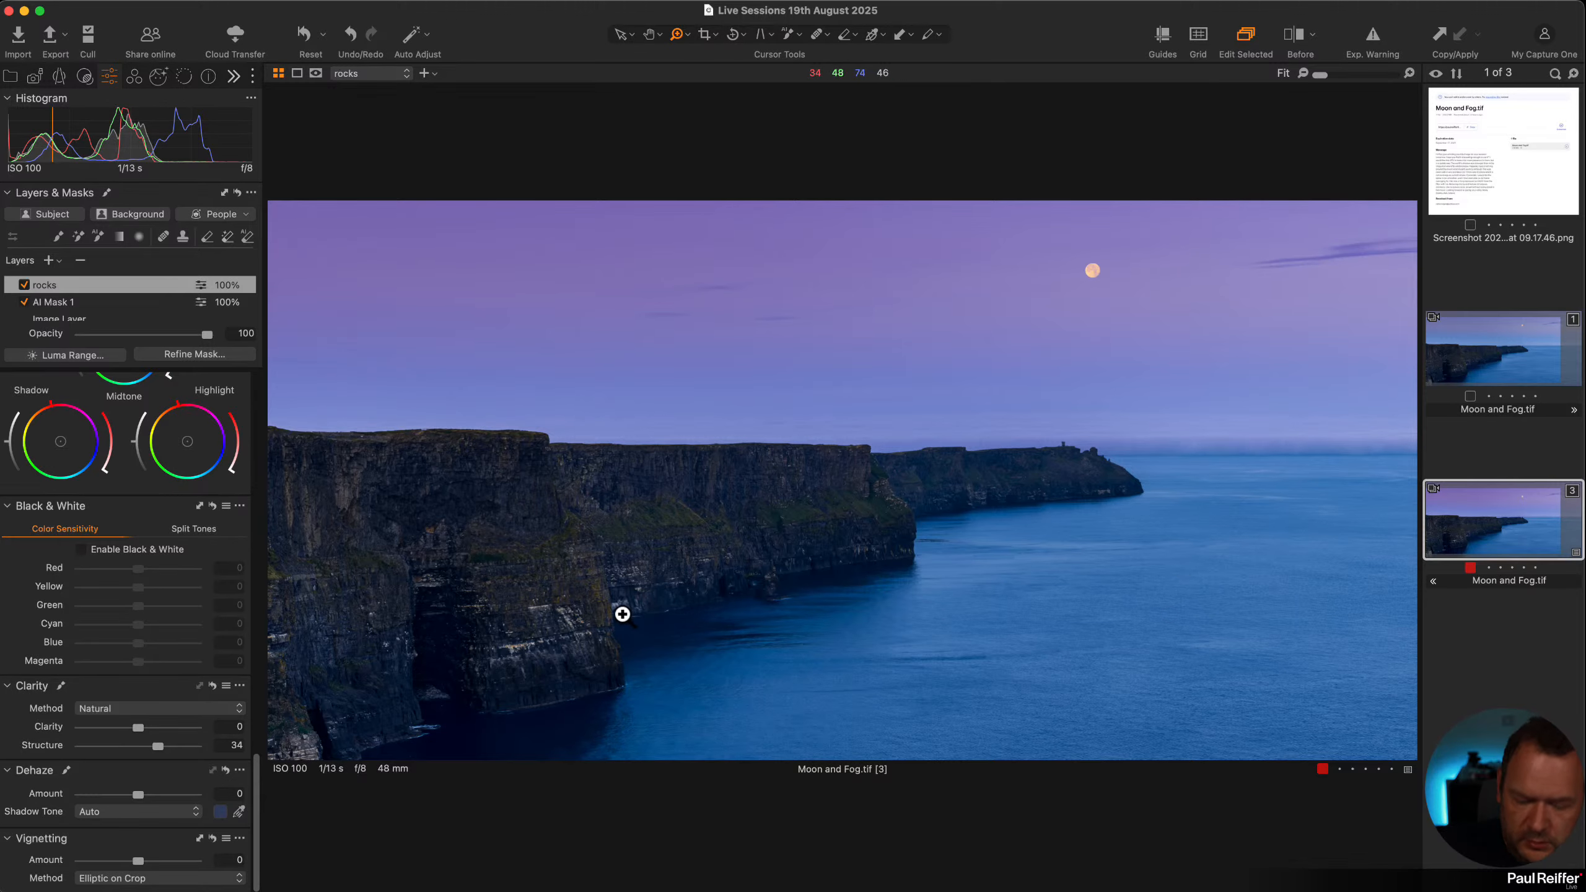
Add a new adjustment layer and mask the sea on it with AI selection
click(843, 663)
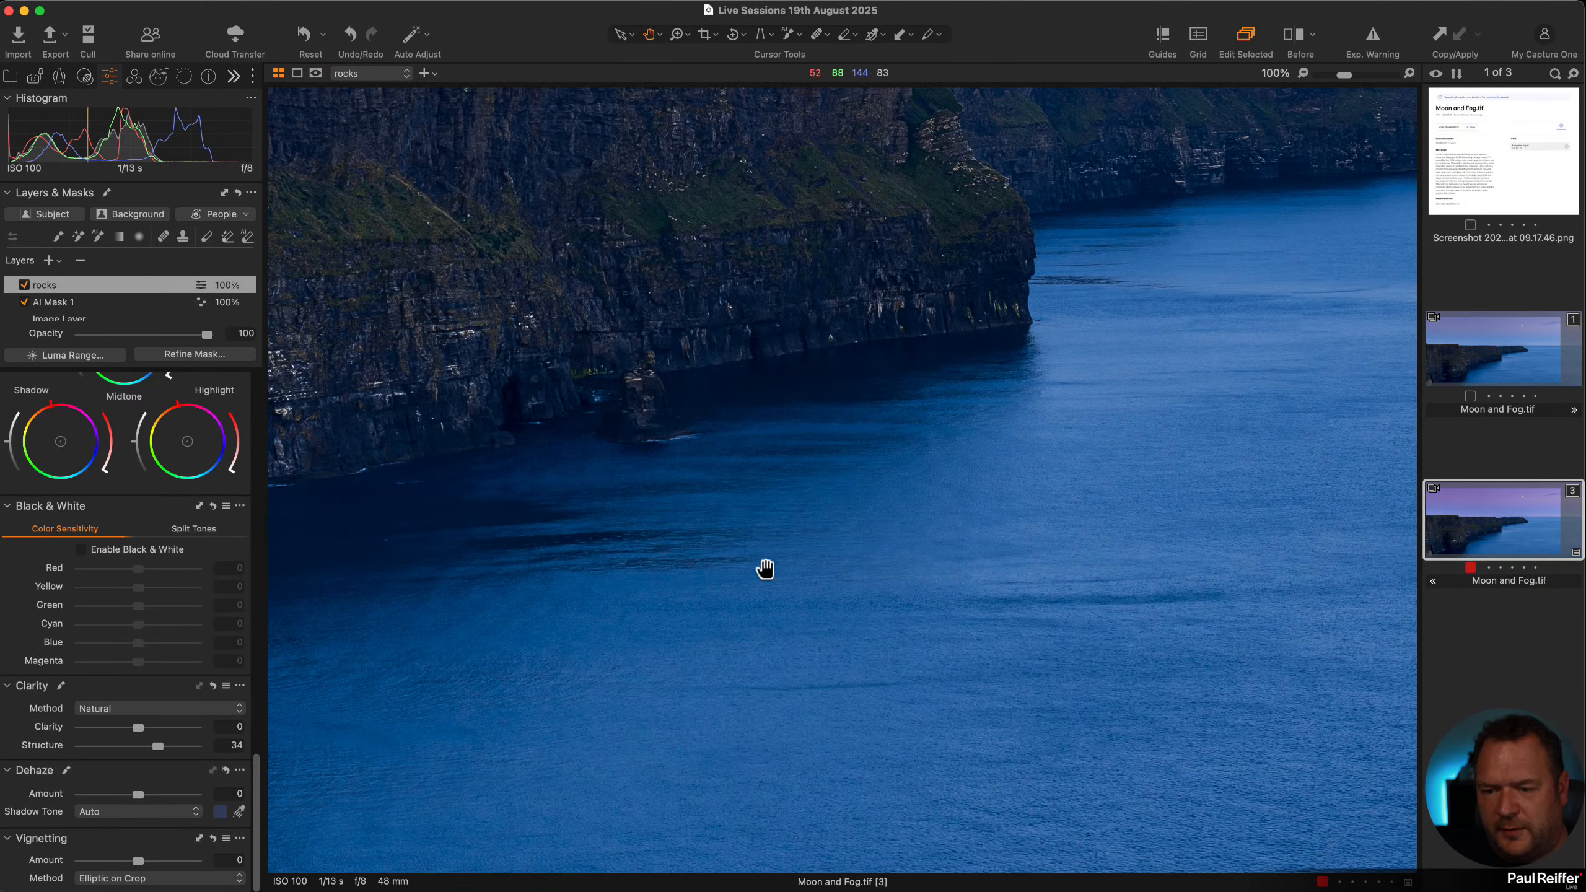
click(1055, 531)
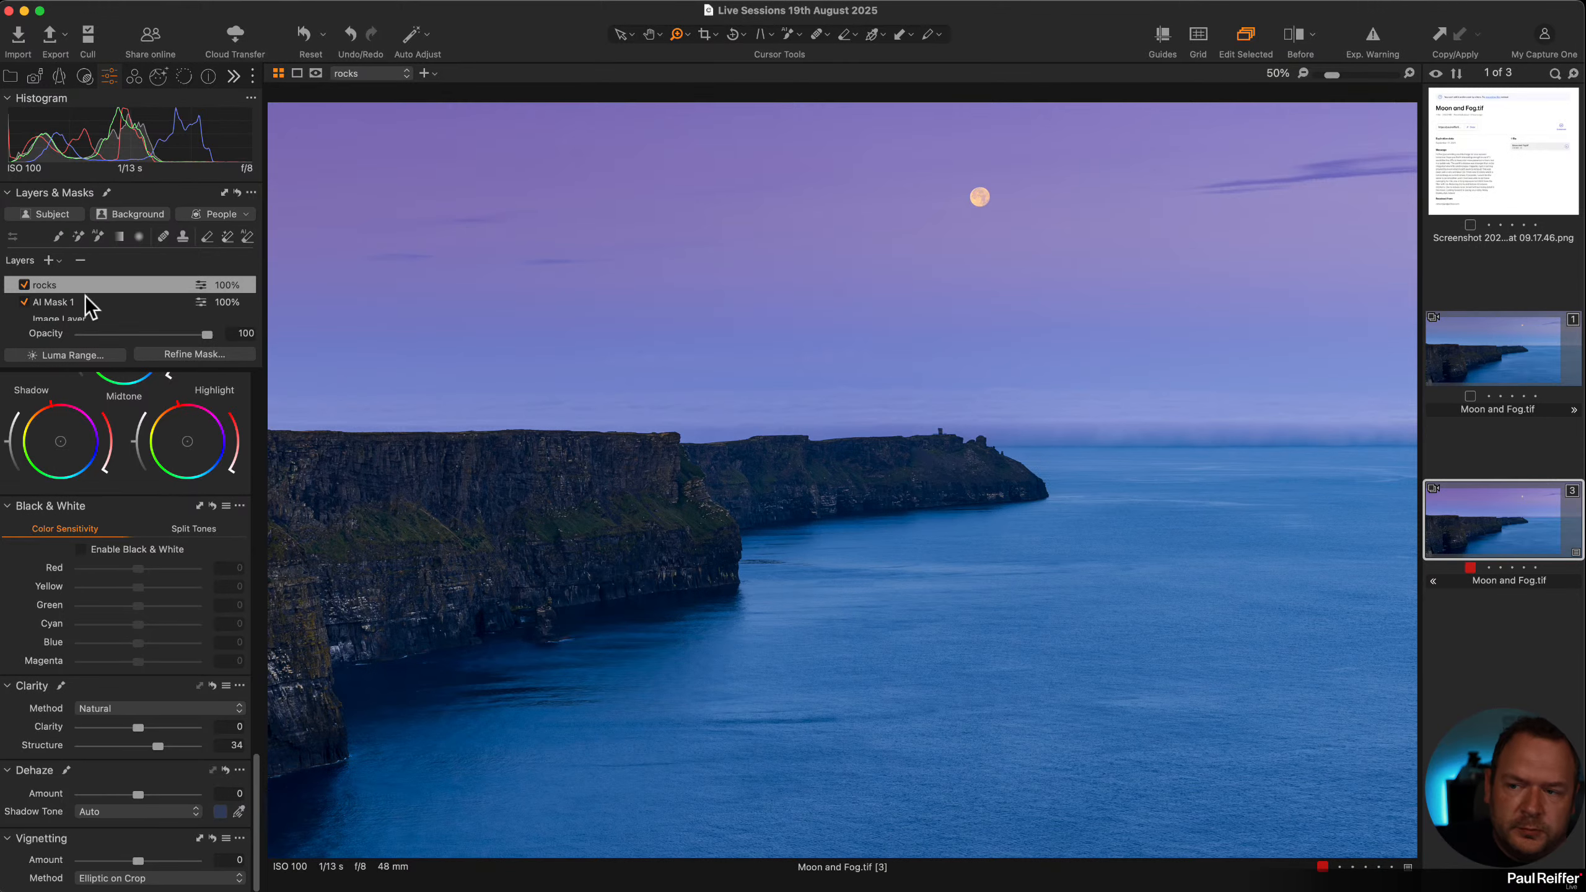
click(49, 262)
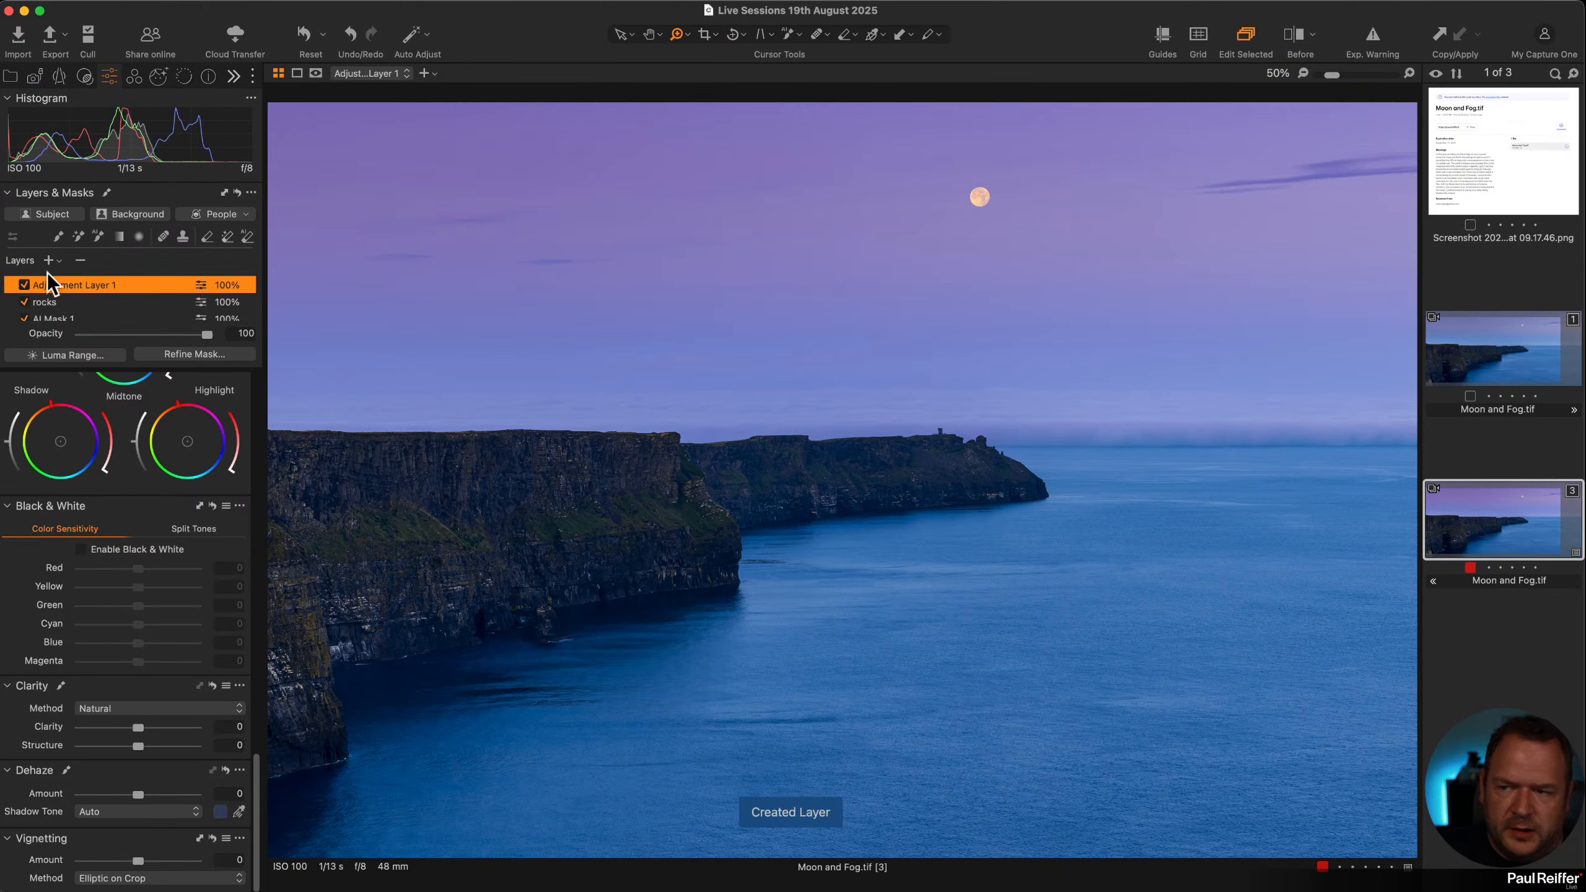
click(97, 237)
click(973, 666)
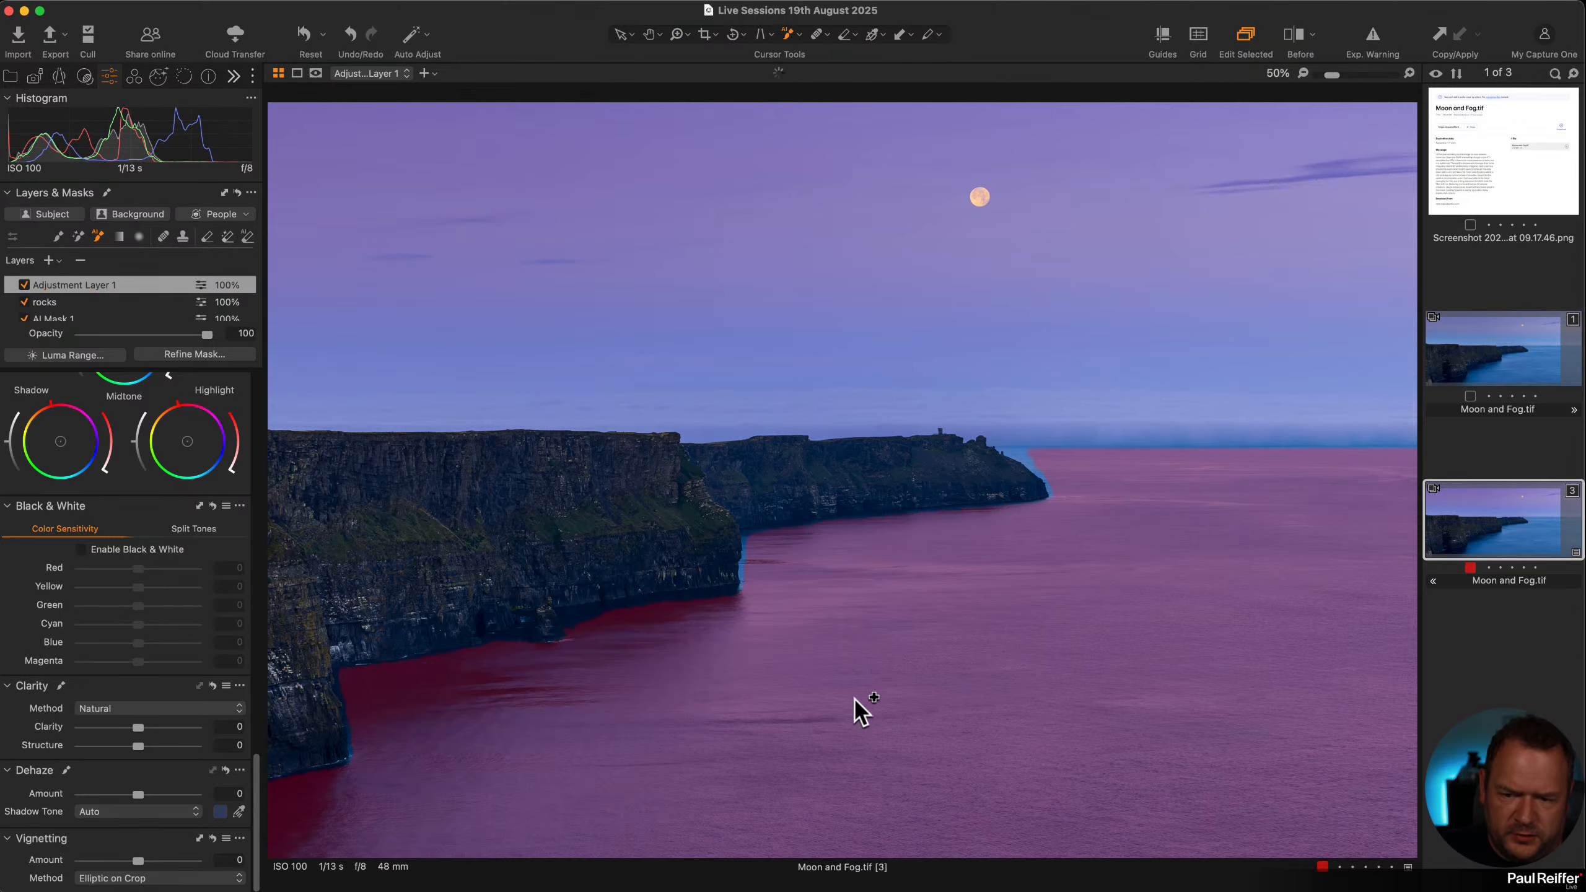
drag(643, 727, 1206, 587)
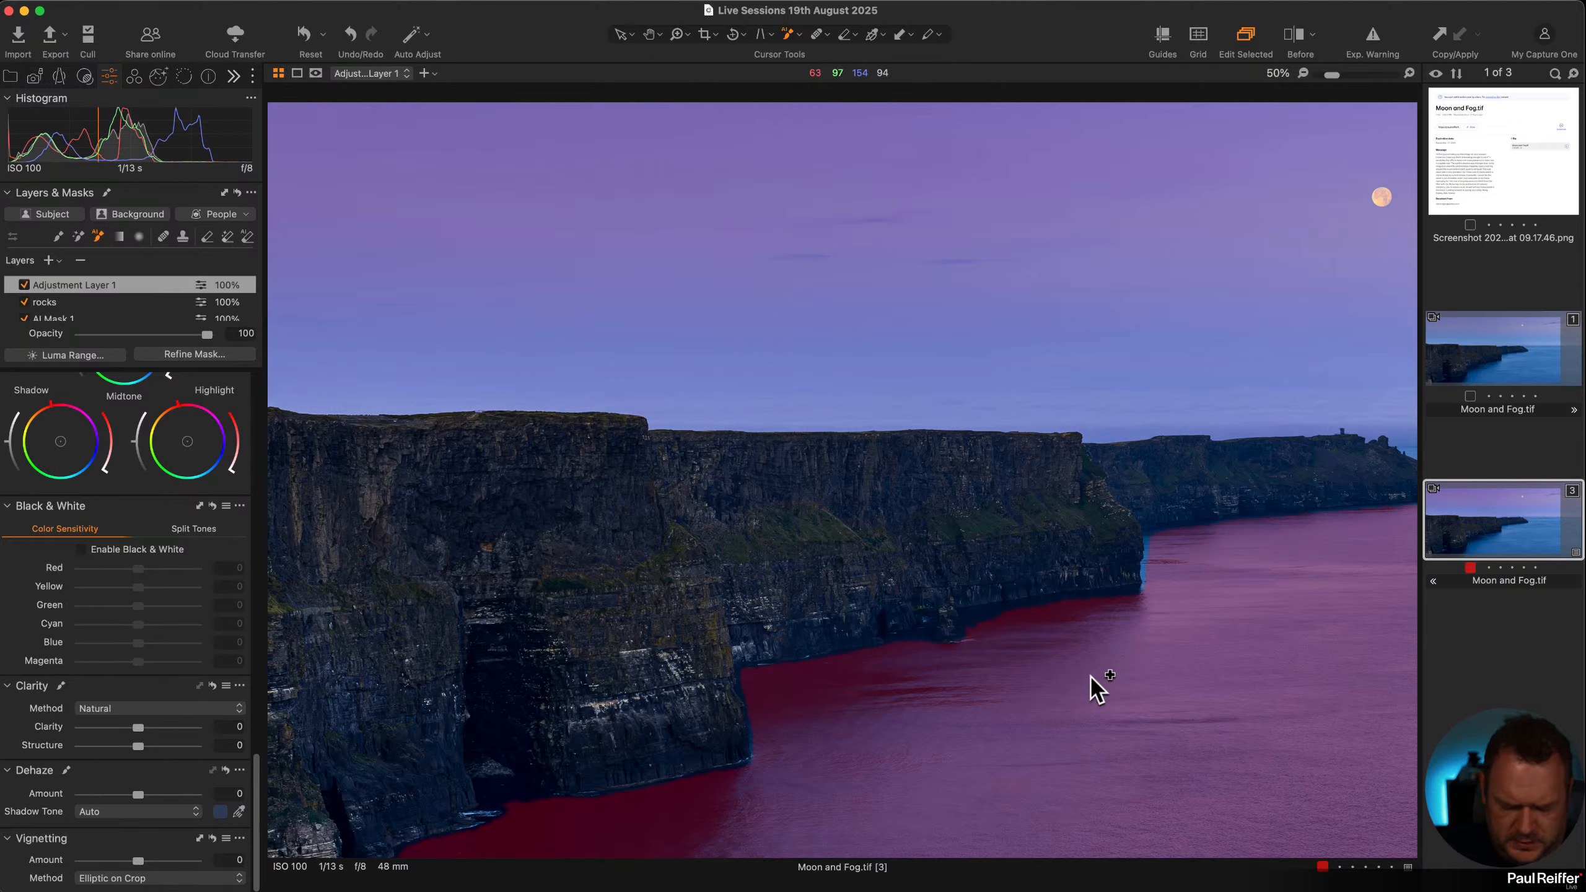
Display the sea mask in grayscale and refine its edges with a slightly reduced radius
key(m)
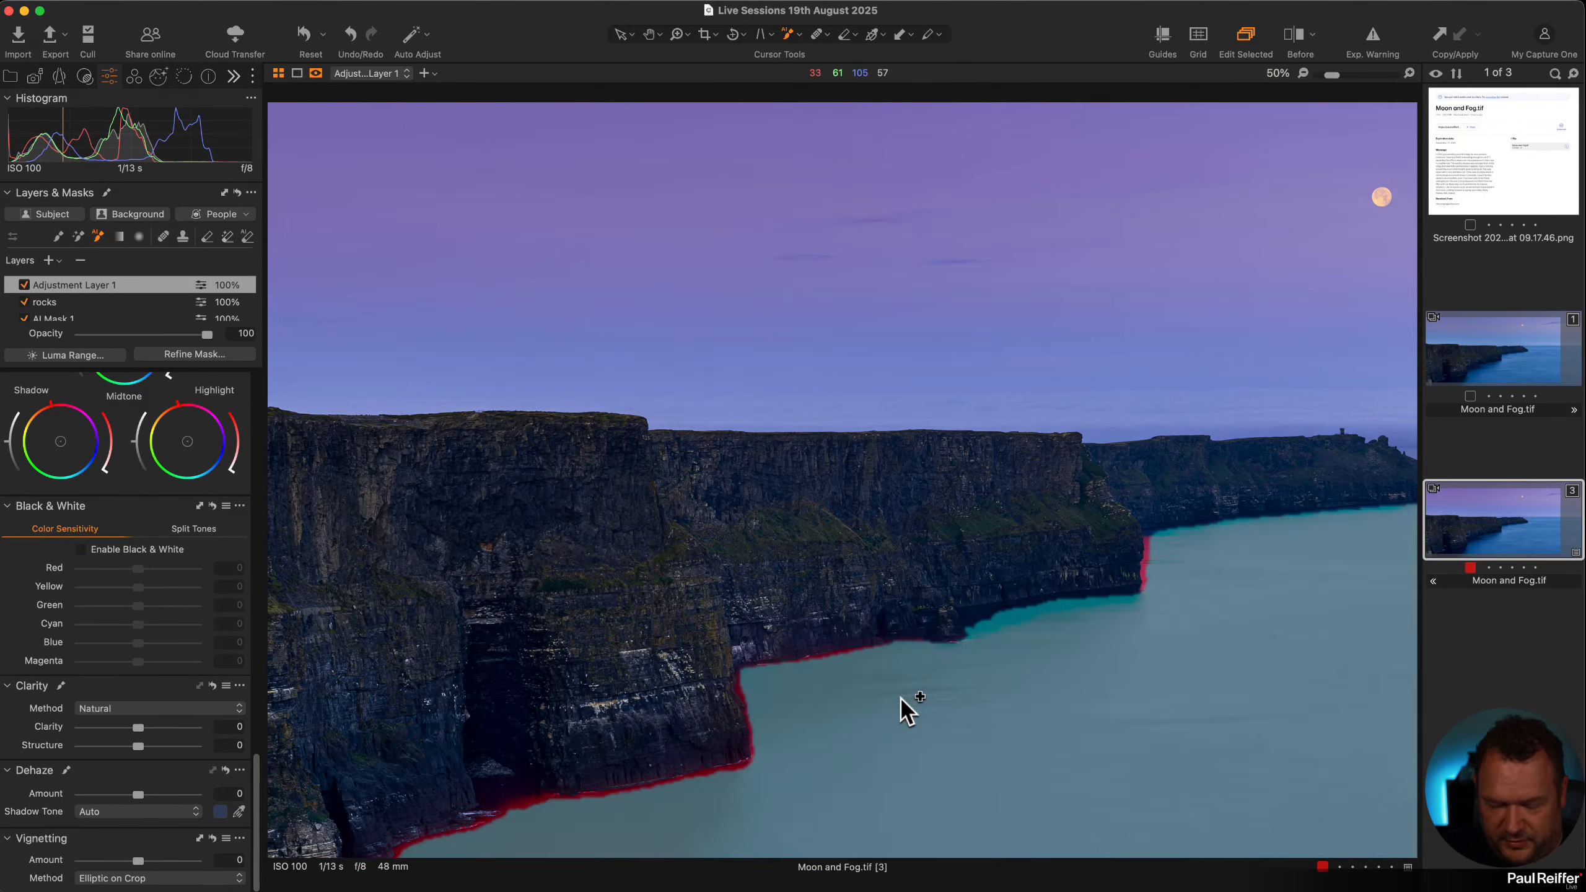
key(alt+m)
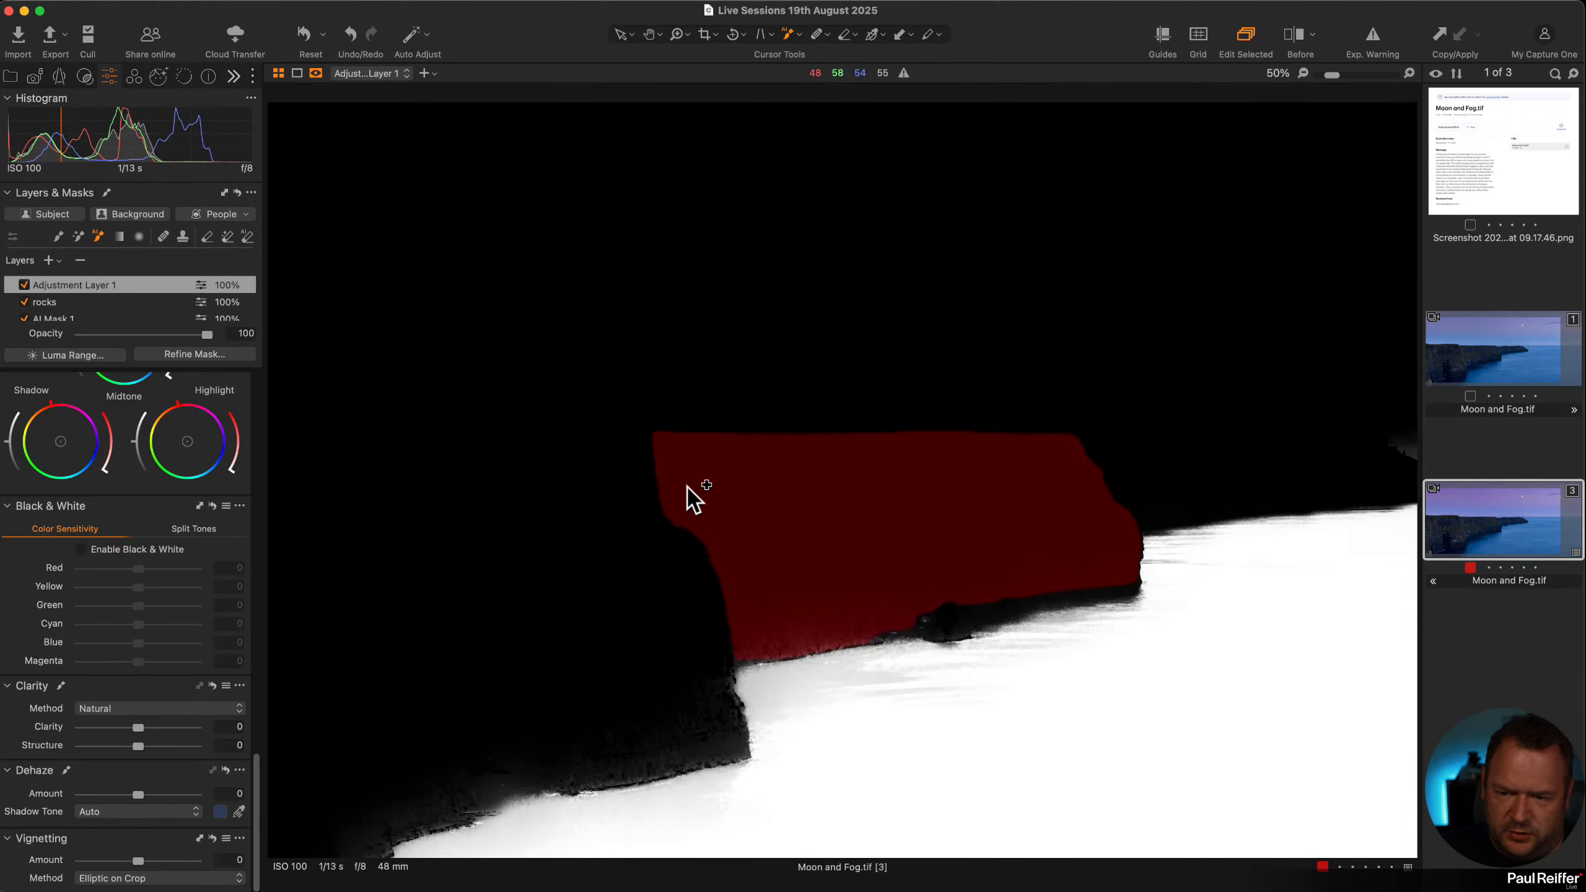
click(189, 354)
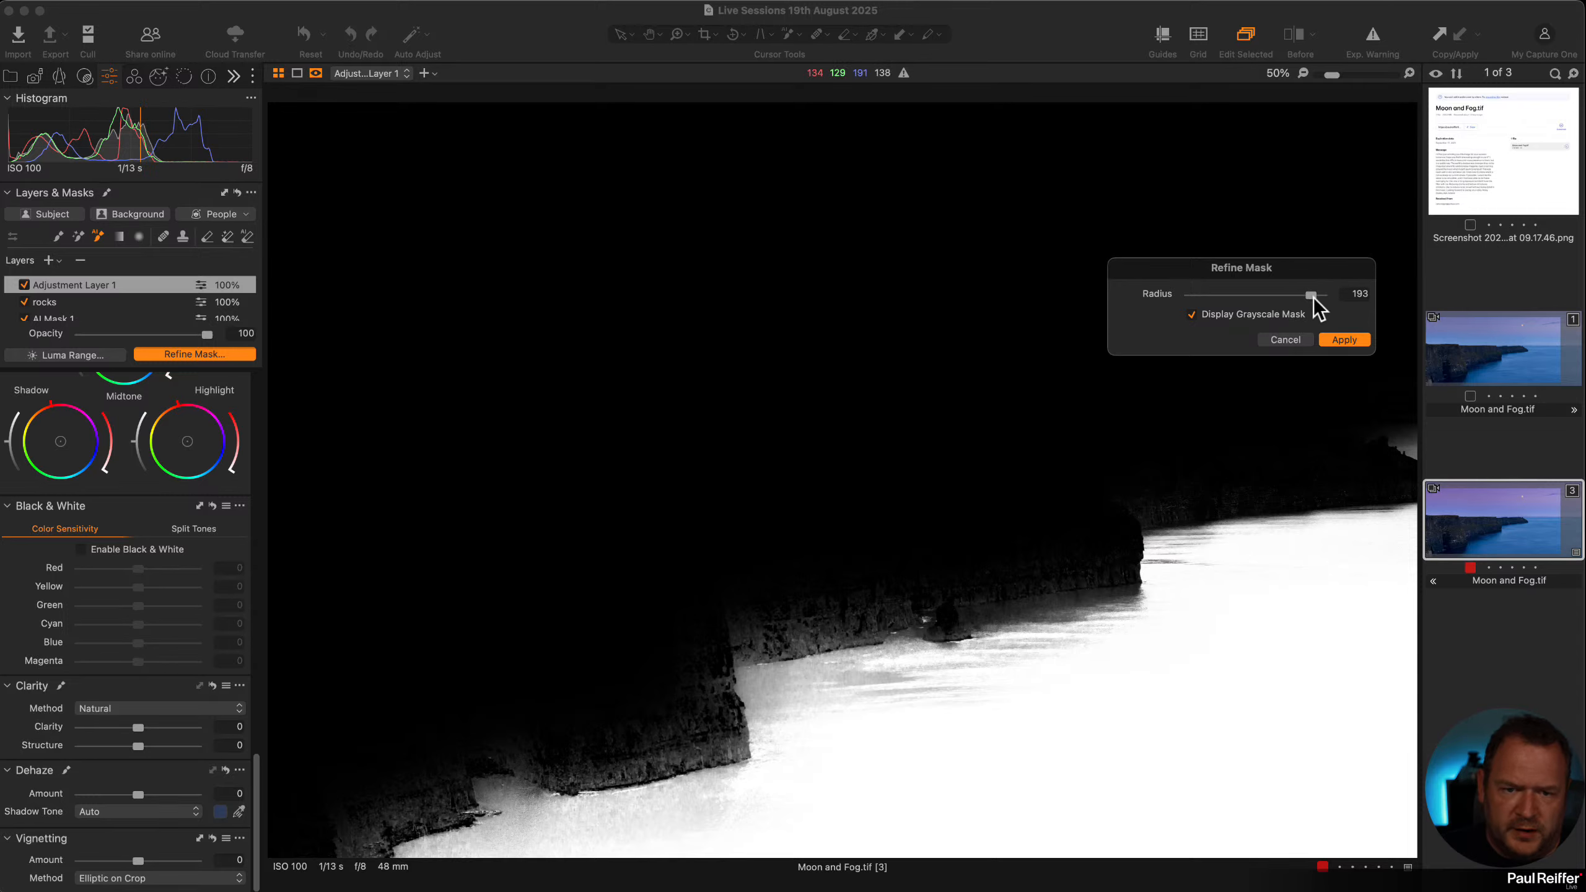
drag(1314, 297, 1297, 295)
click(1342, 341)
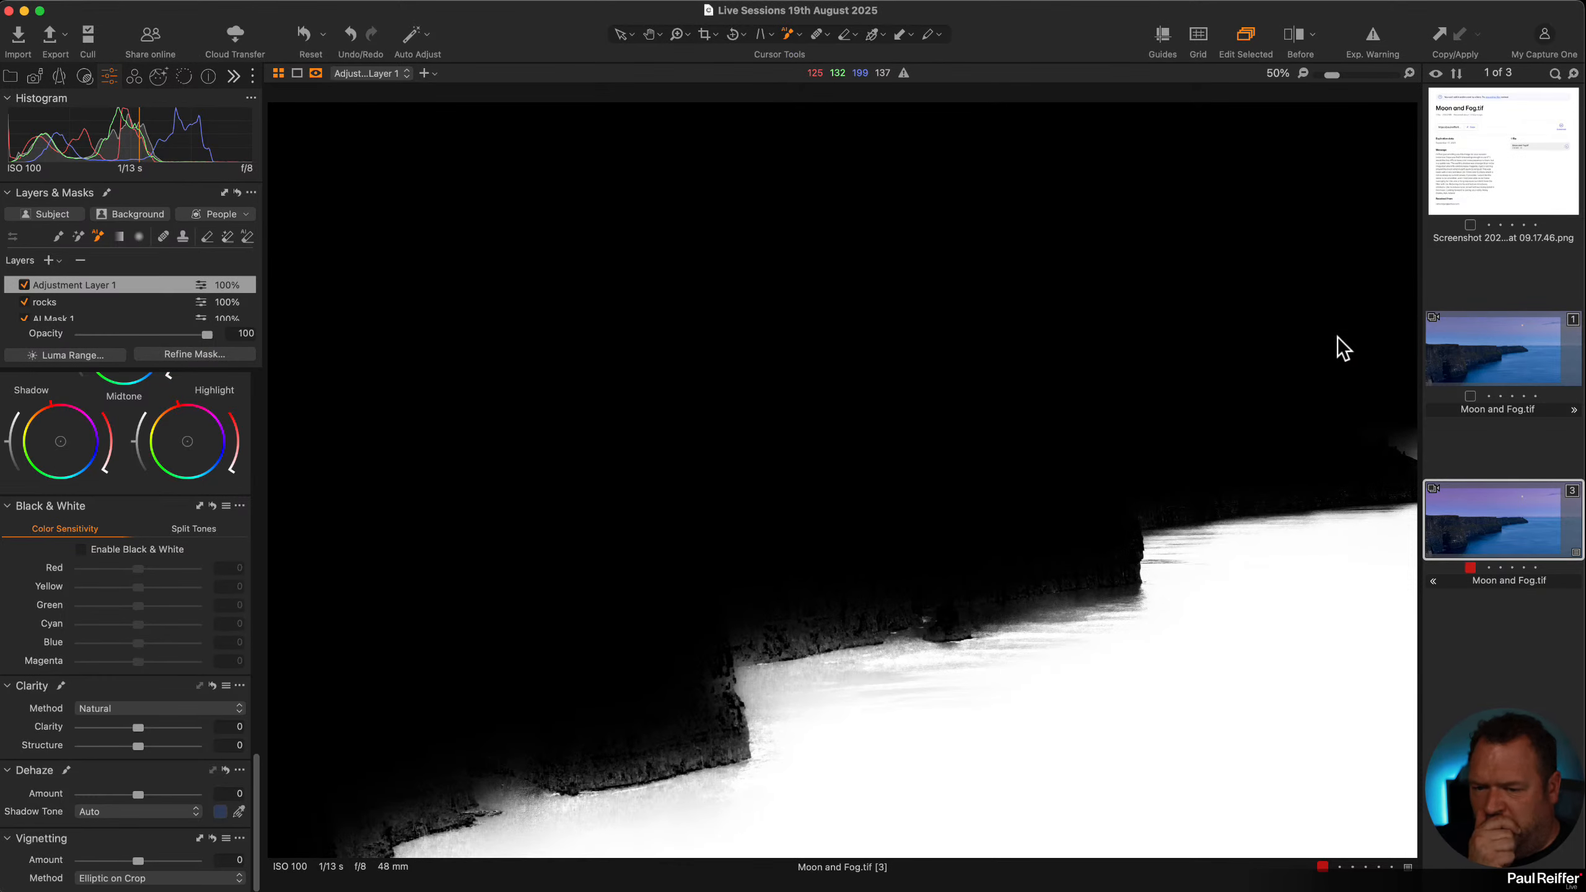
Inspect the refined sea mask along the cliff base at 100%, and hide the mask overlay
key(h)
double_click(1093, 490)
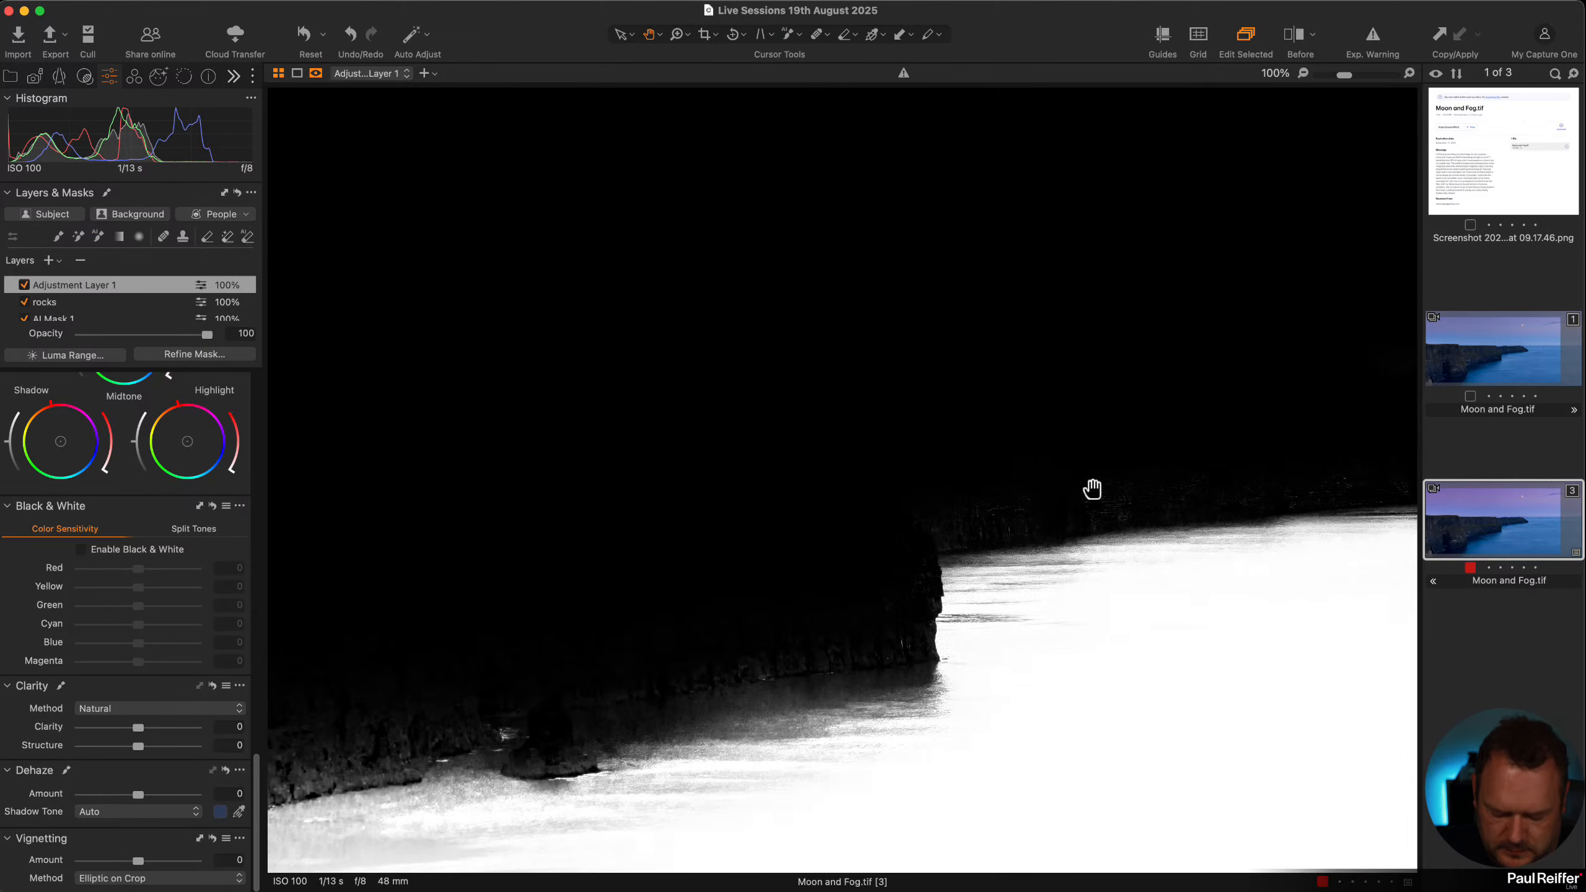
key(m)
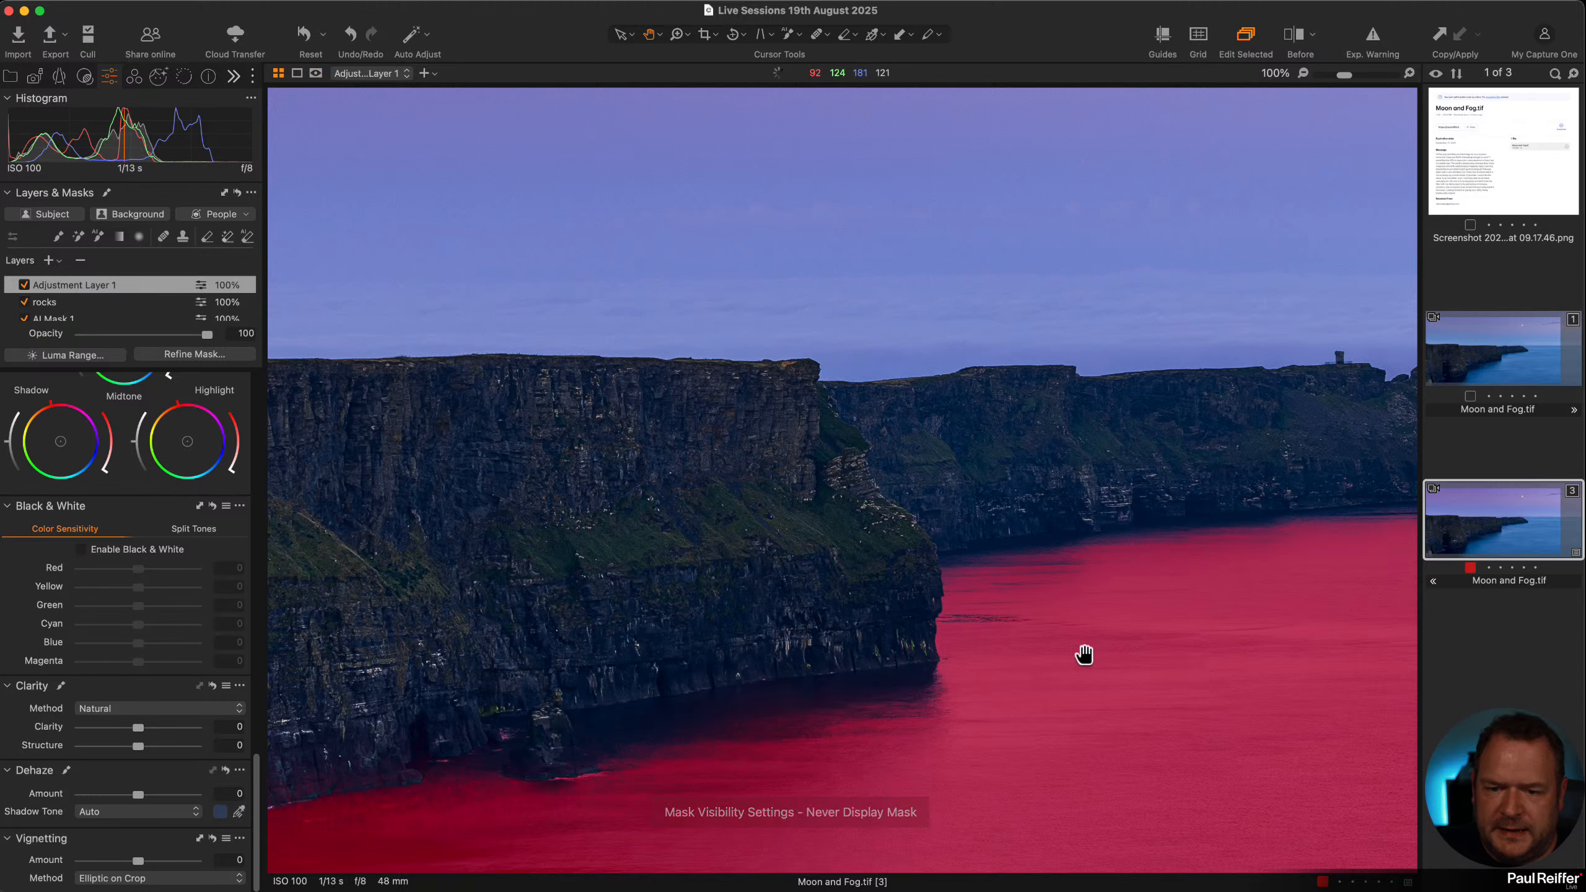
key(m)
double_click(1031, 776)
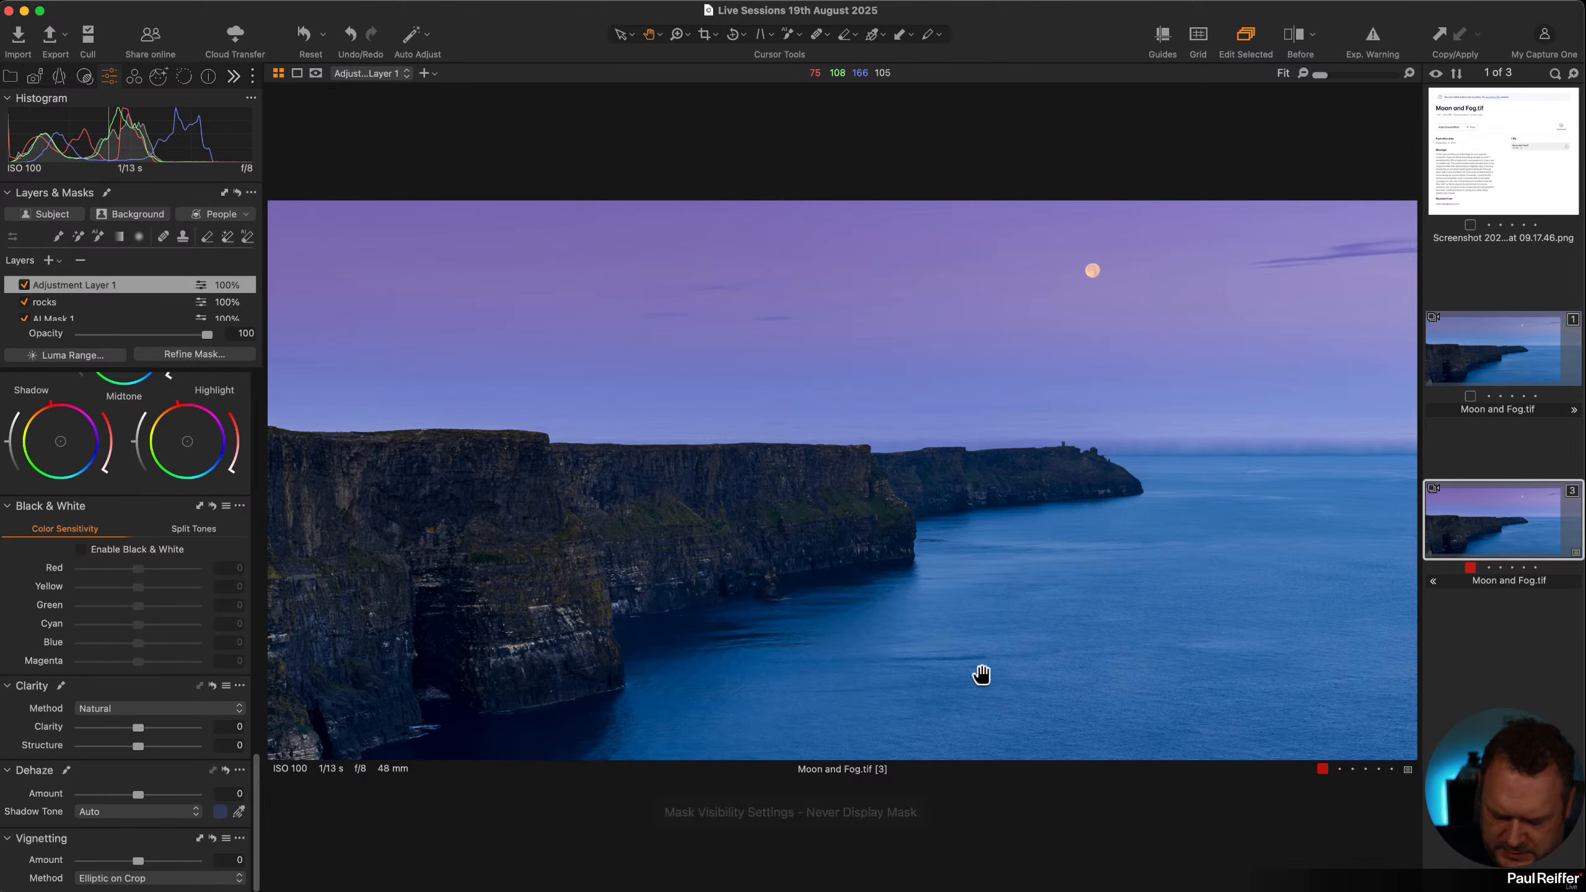
Soften the water on the sea layer by setting Clarity to -57 and Structure to -39 while viewing it at 200%
key(z)
double_click(1000, 694)
click(895, 794)
key(space)
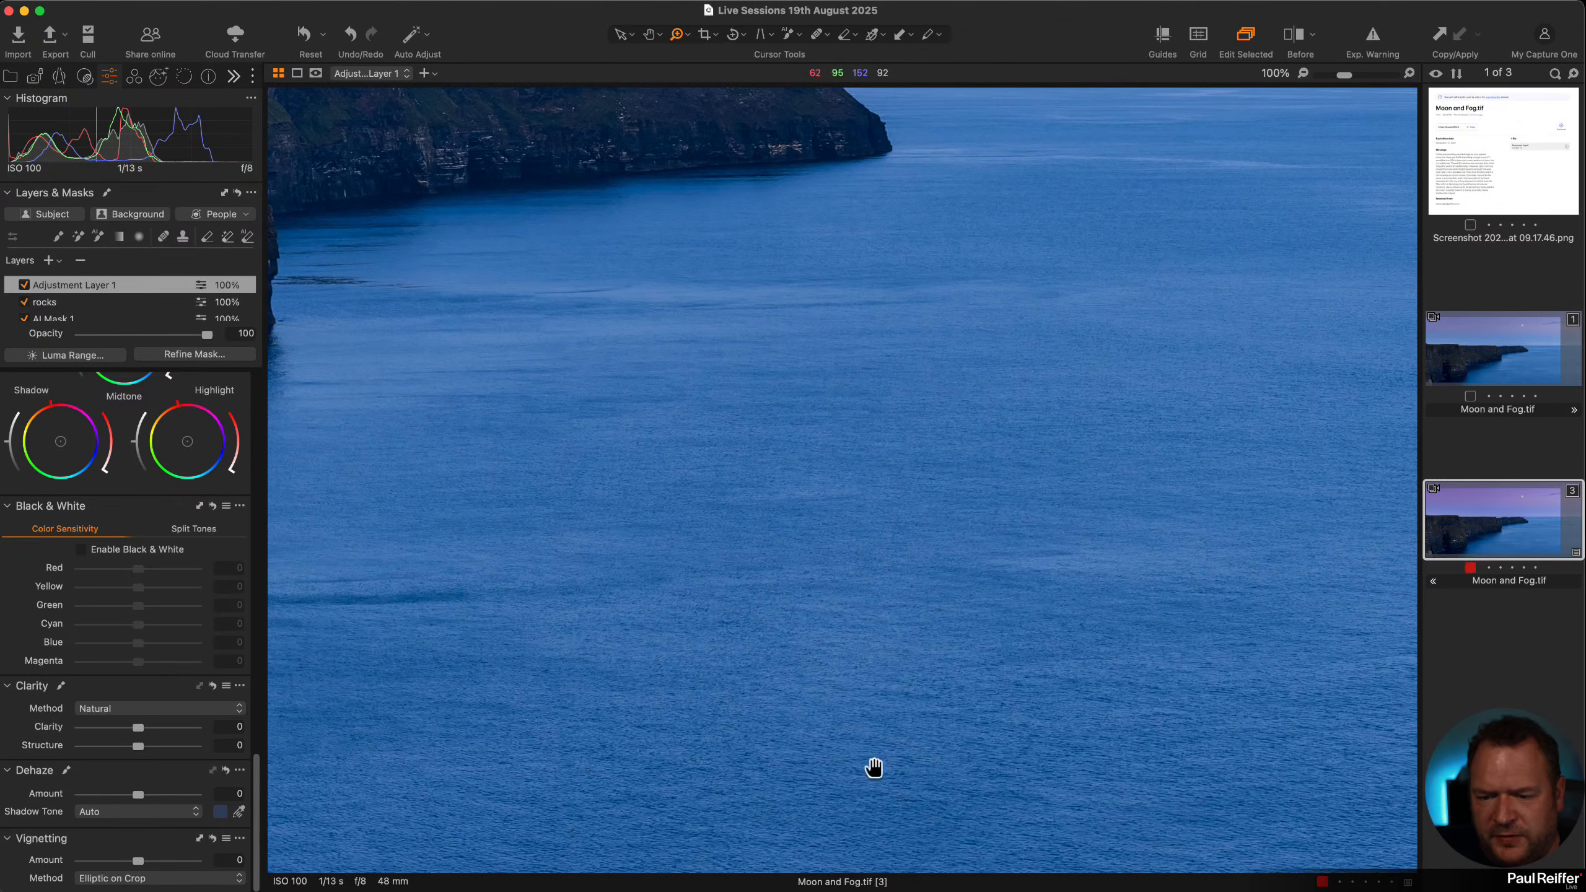
drag(854, 757, 1040, 532)
drag(740, 659, 1068, 581)
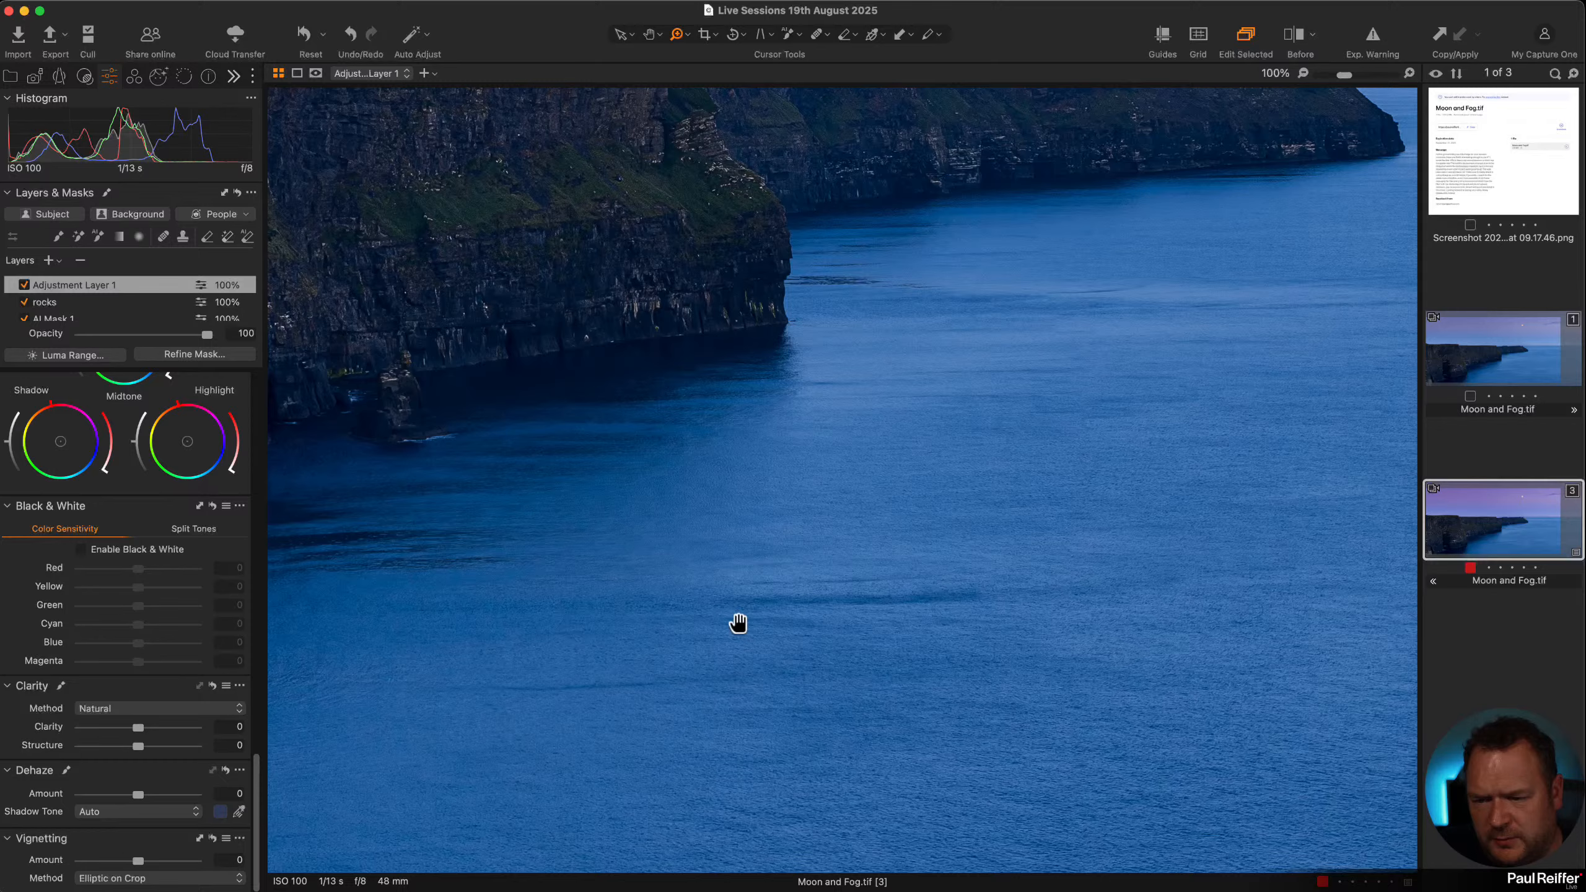
click(796, 654)
drag(665, 561, 967, 486)
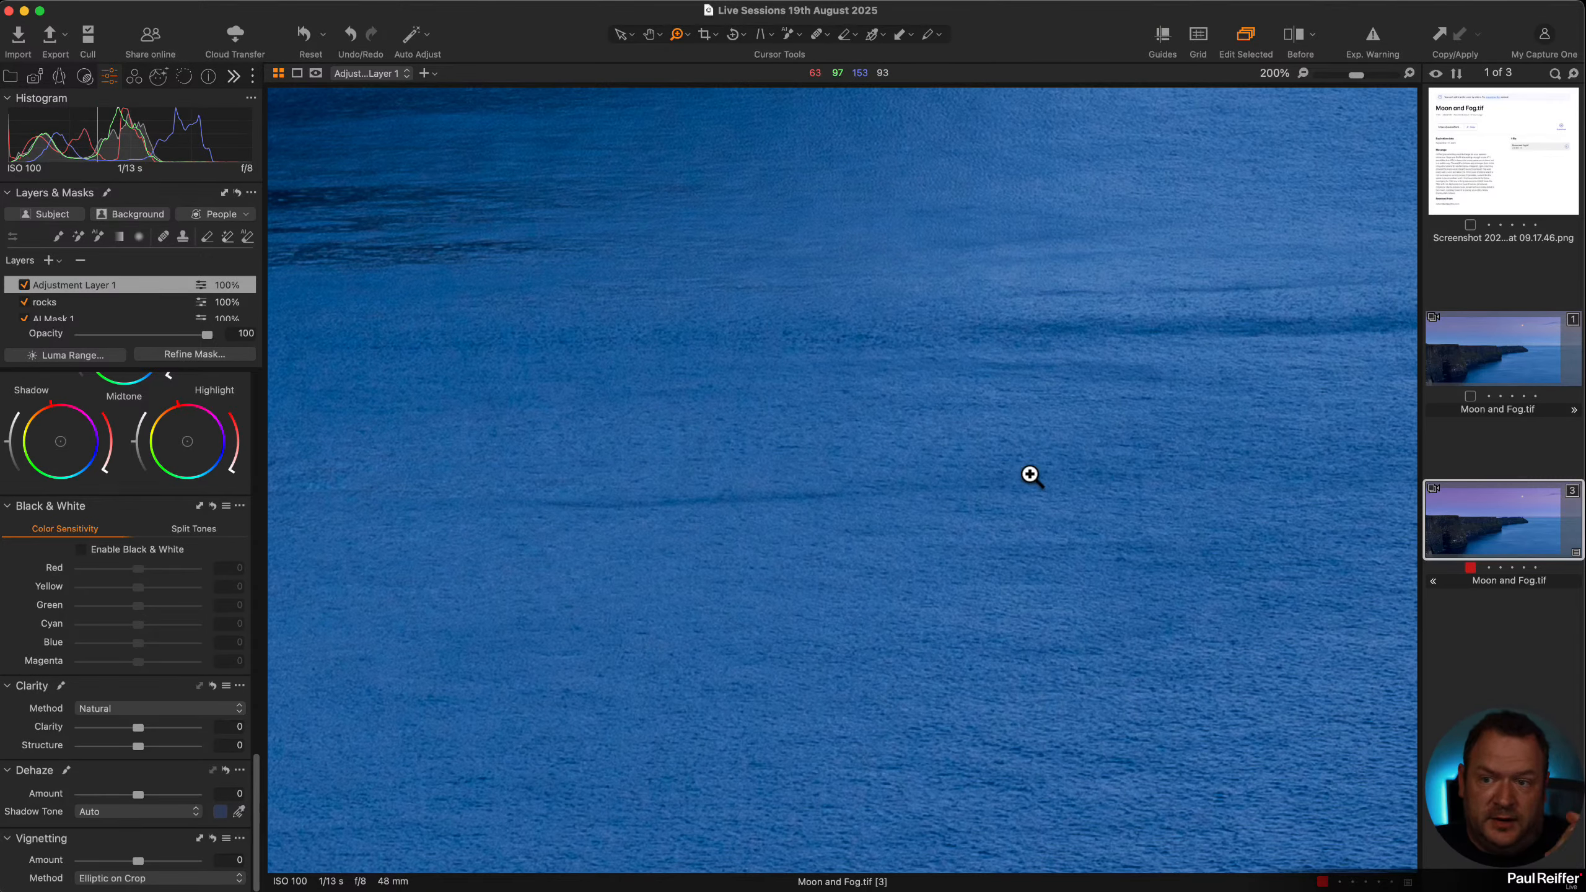
click(106, 728)
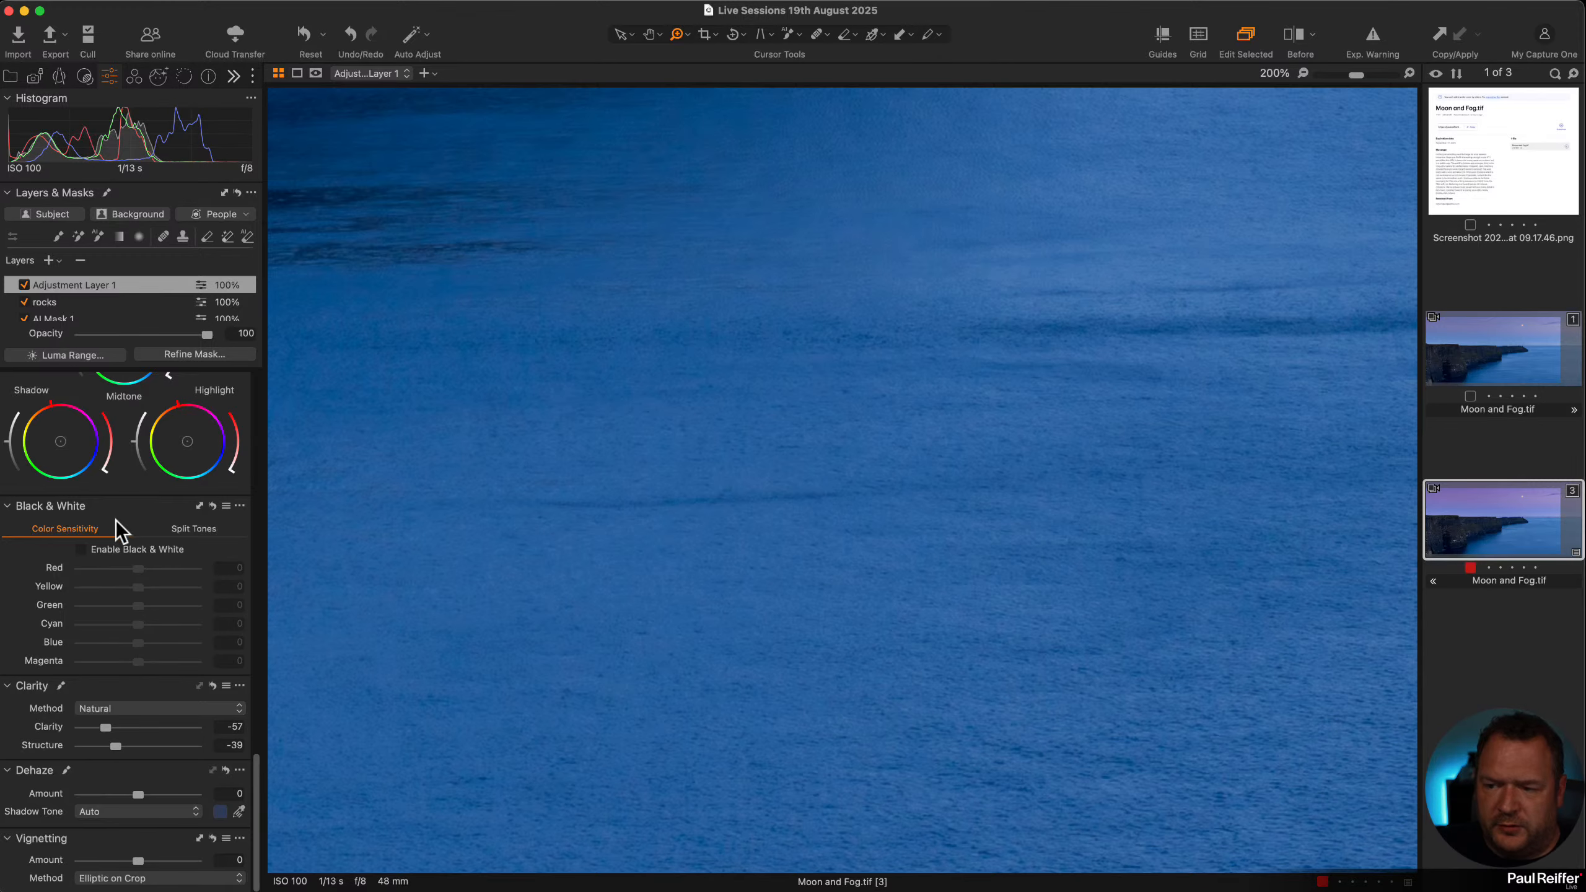
Set the sea layer's Contrast to -38 and check the whole photo
scroll(117, 522, up, 15)
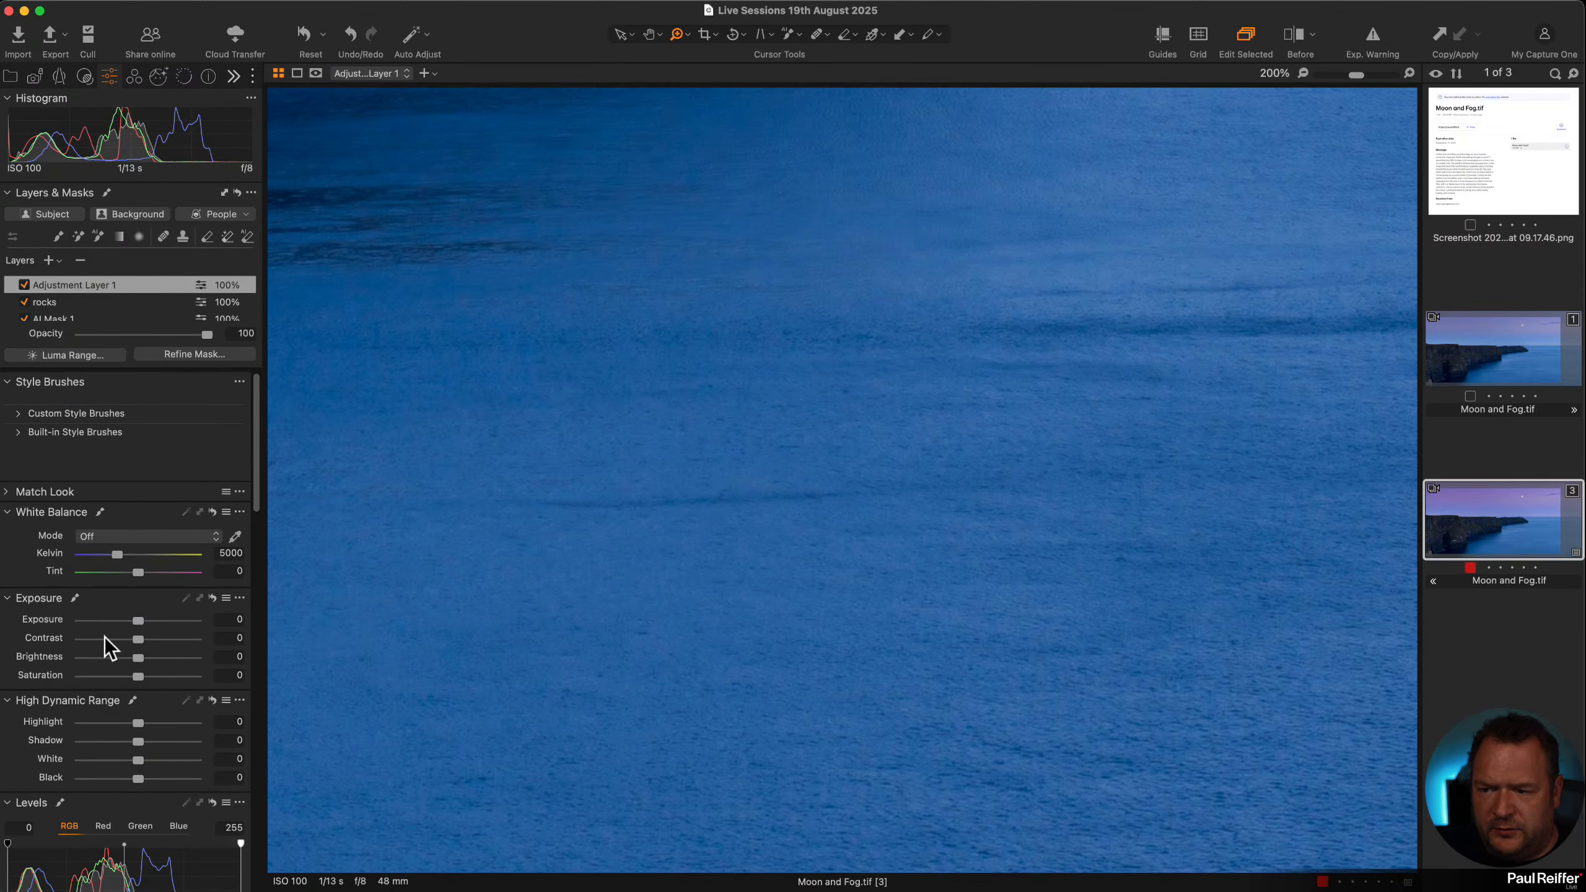
click(104, 639)
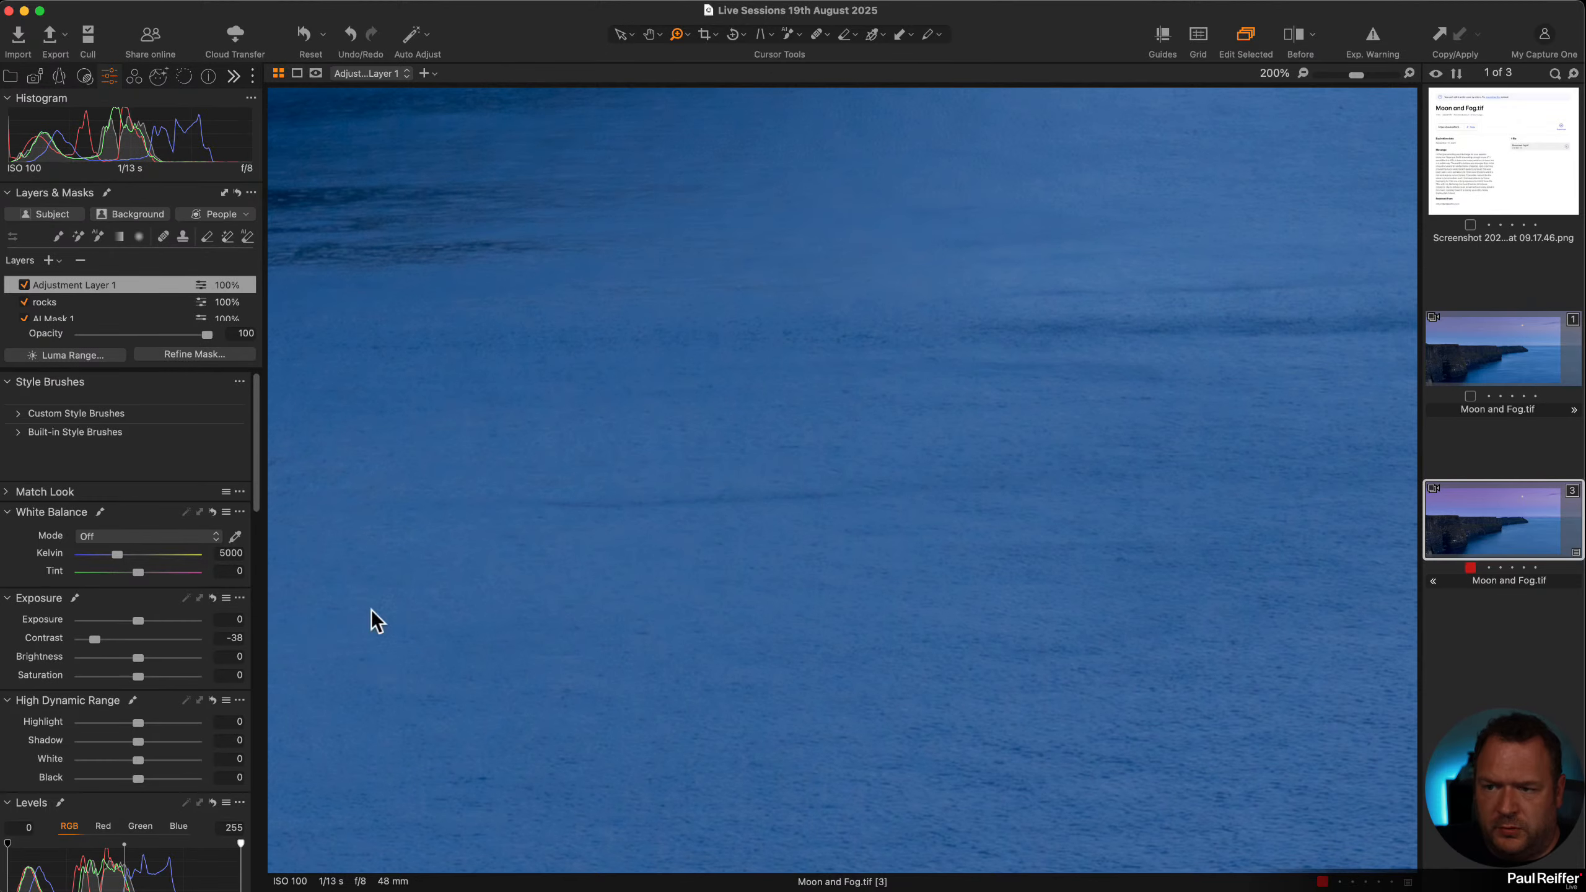
double_click(900, 543)
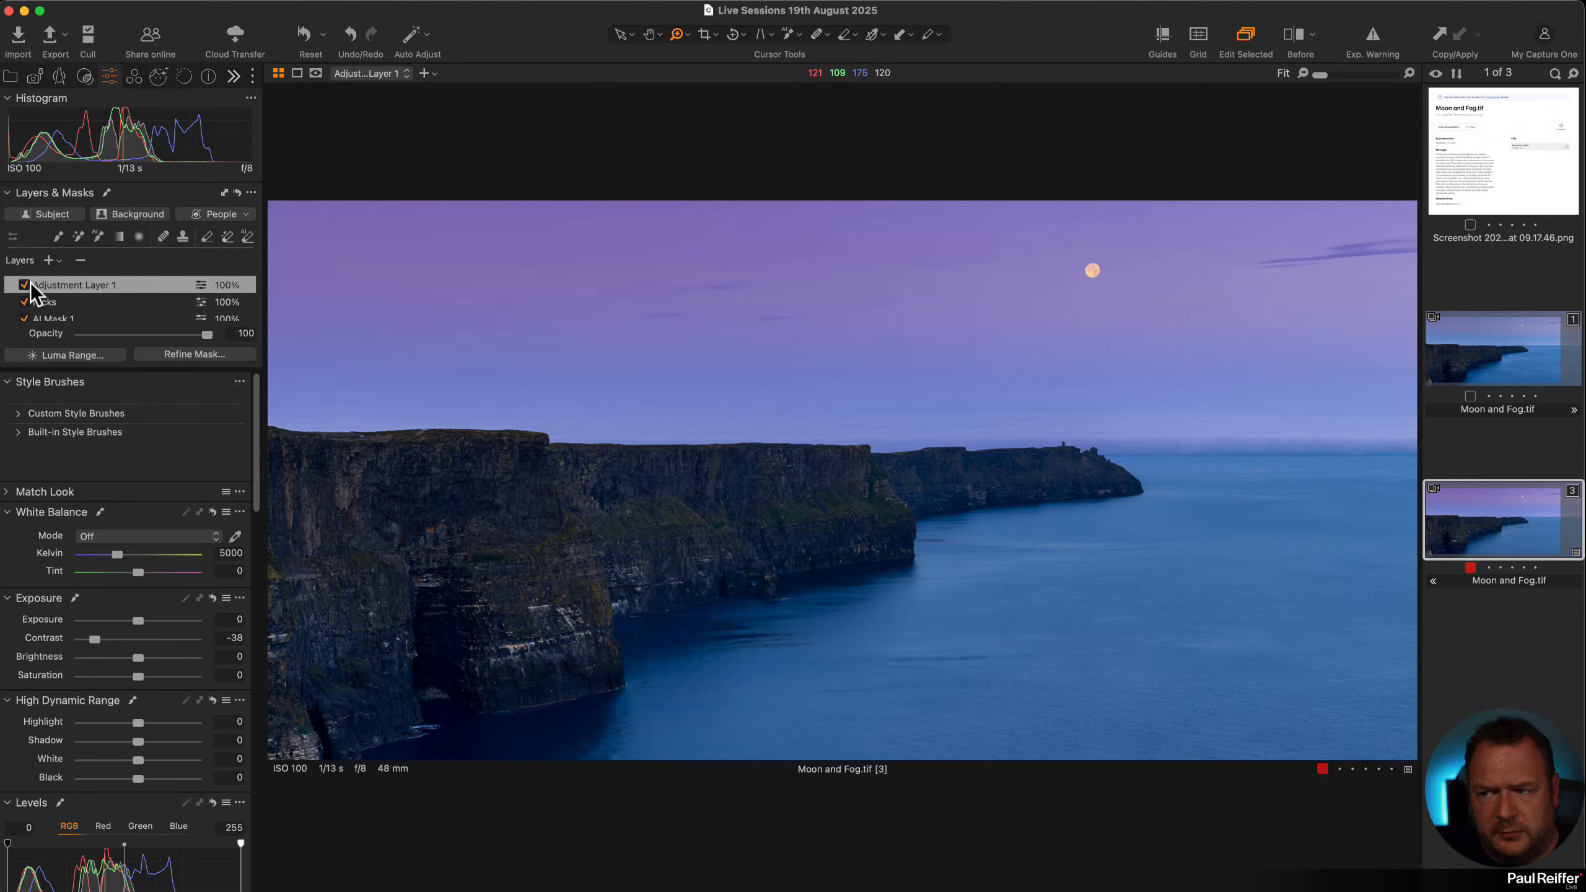
Toggle the sea layer off and on to judge its softening across the whole photo
click(24, 285)
click(24, 286)
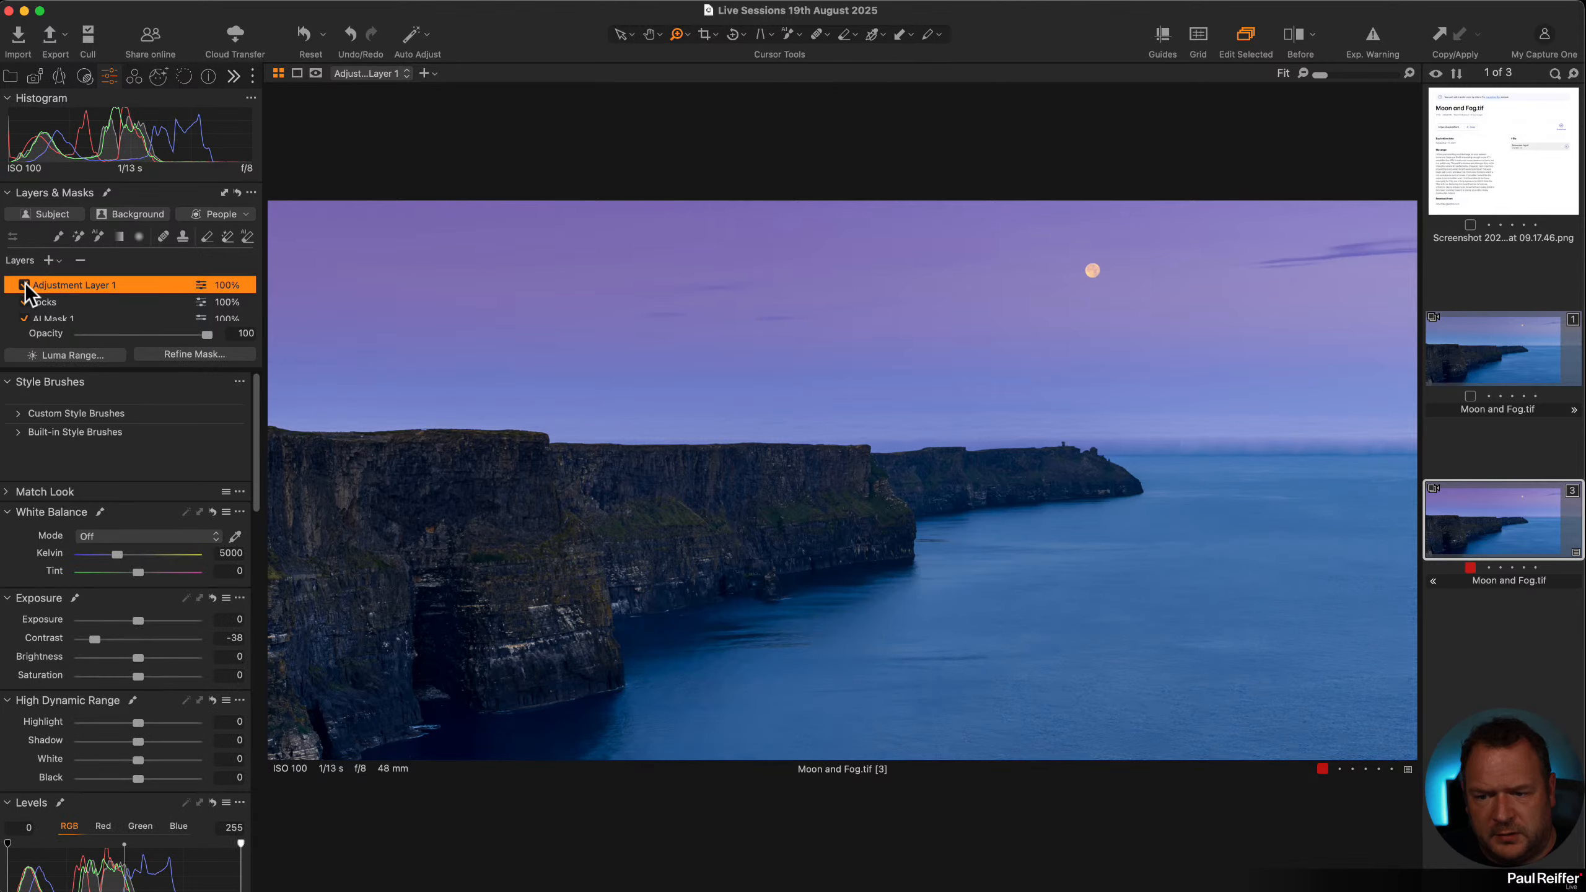
click(24, 286)
click(24, 286)
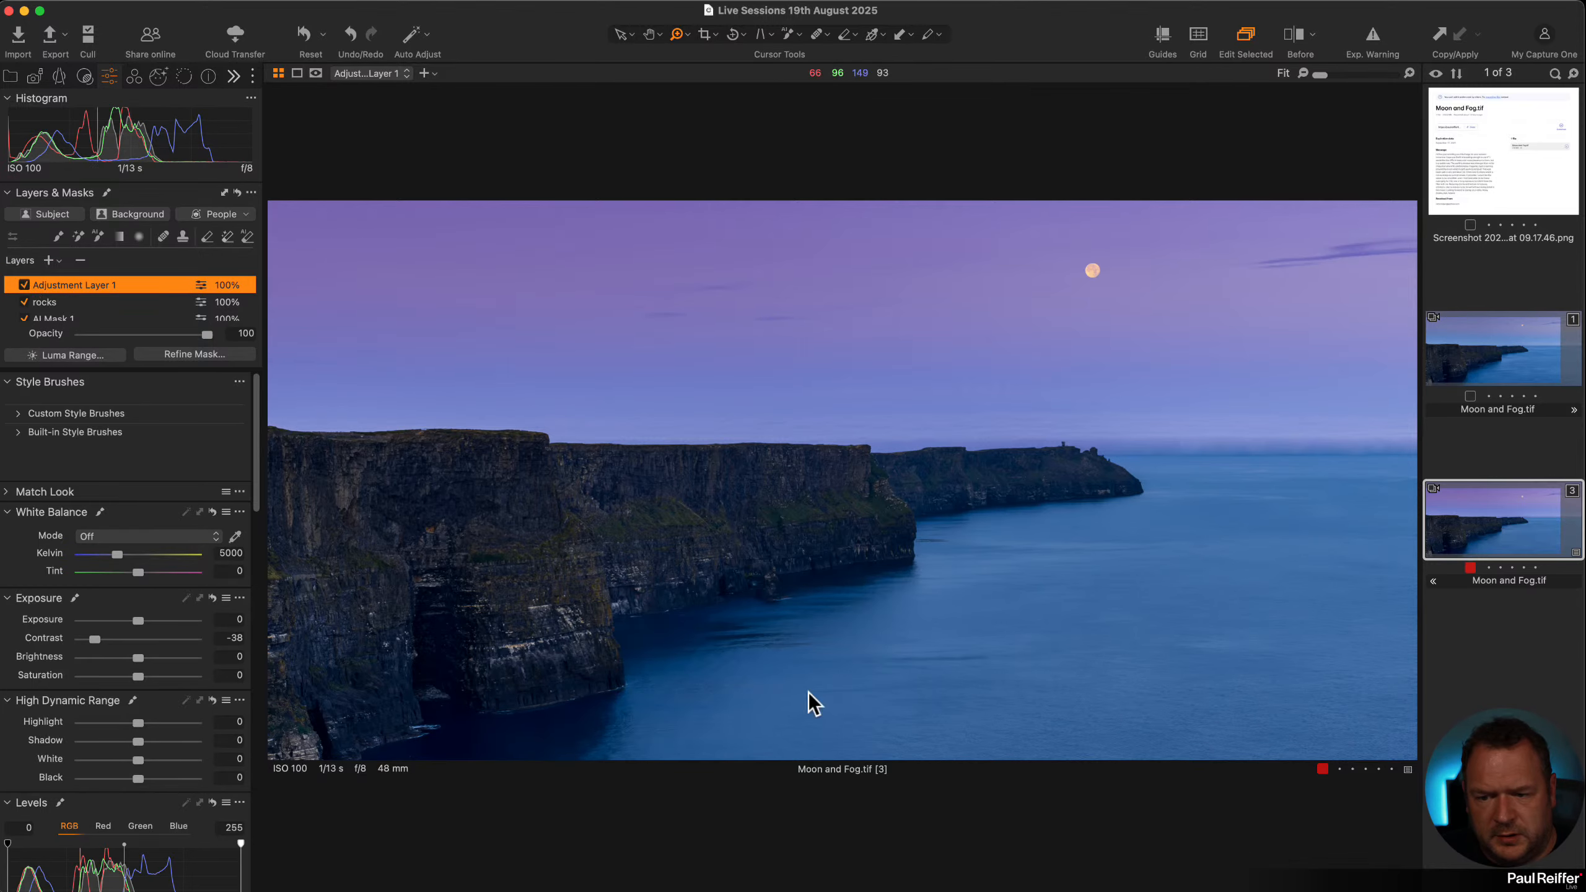
Compare the water along the cliff base with and without the sea layer at 200% magnification
click(787, 603)
click(830, 673)
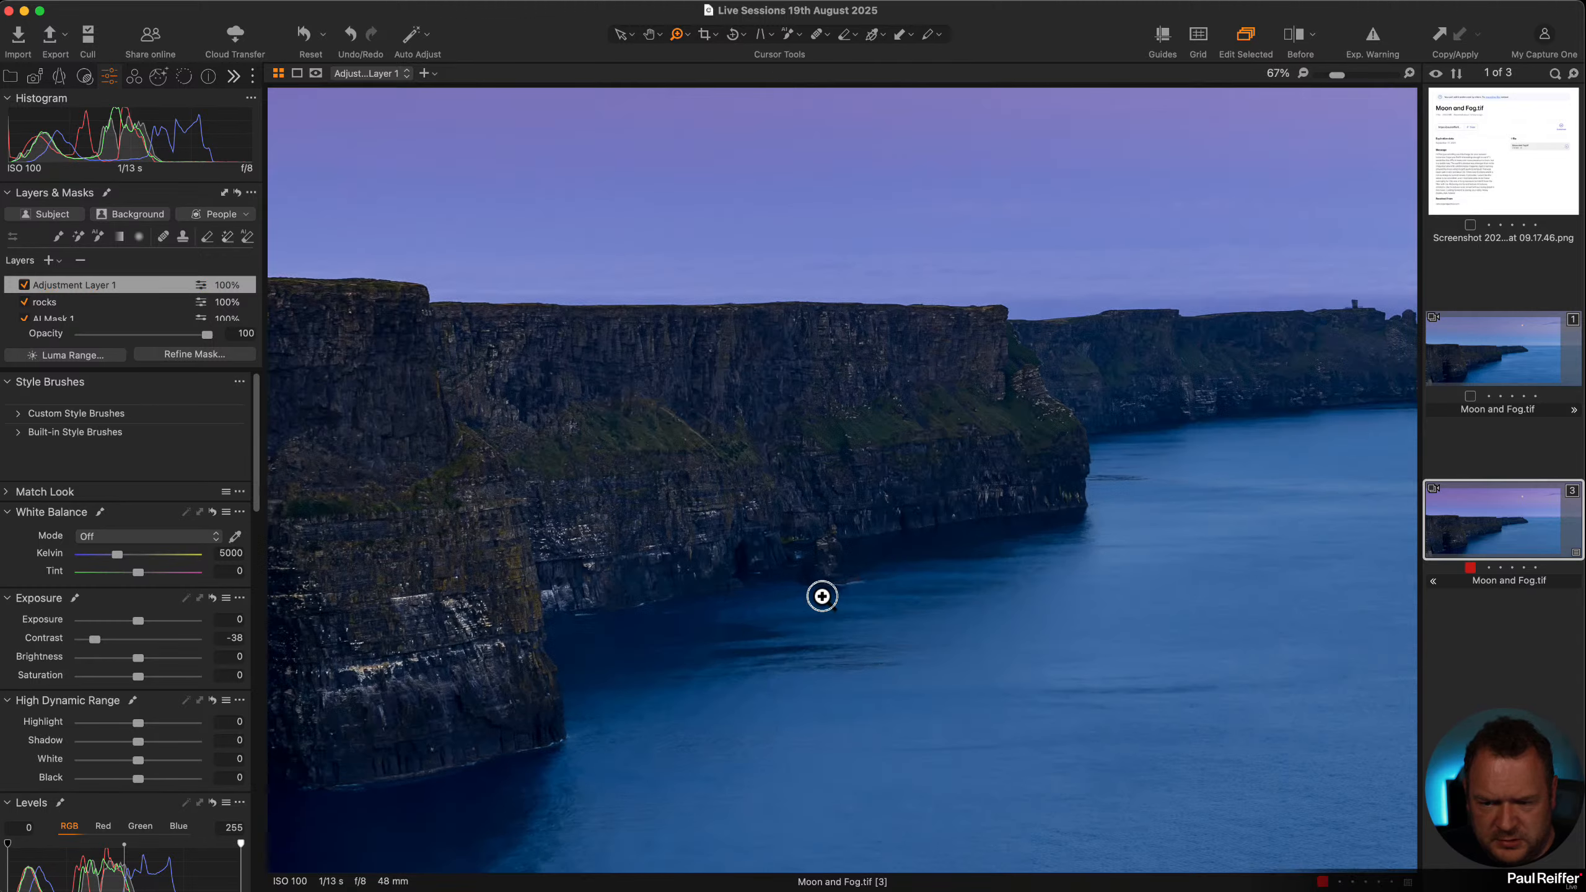
click(815, 599)
click(871, 480)
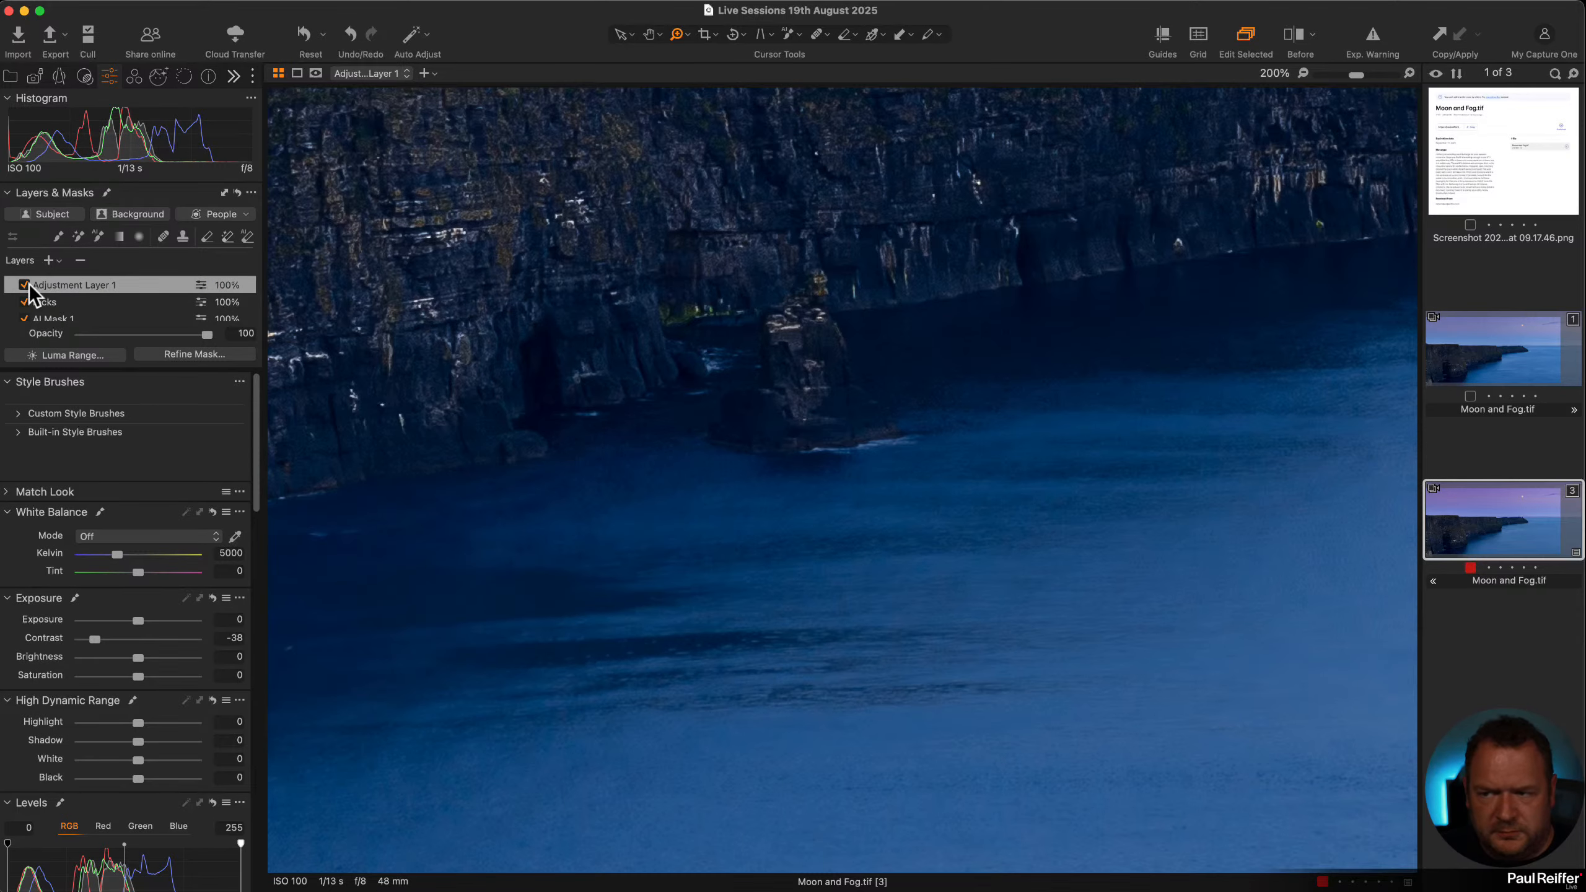
click(25, 286)
click(24, 286)
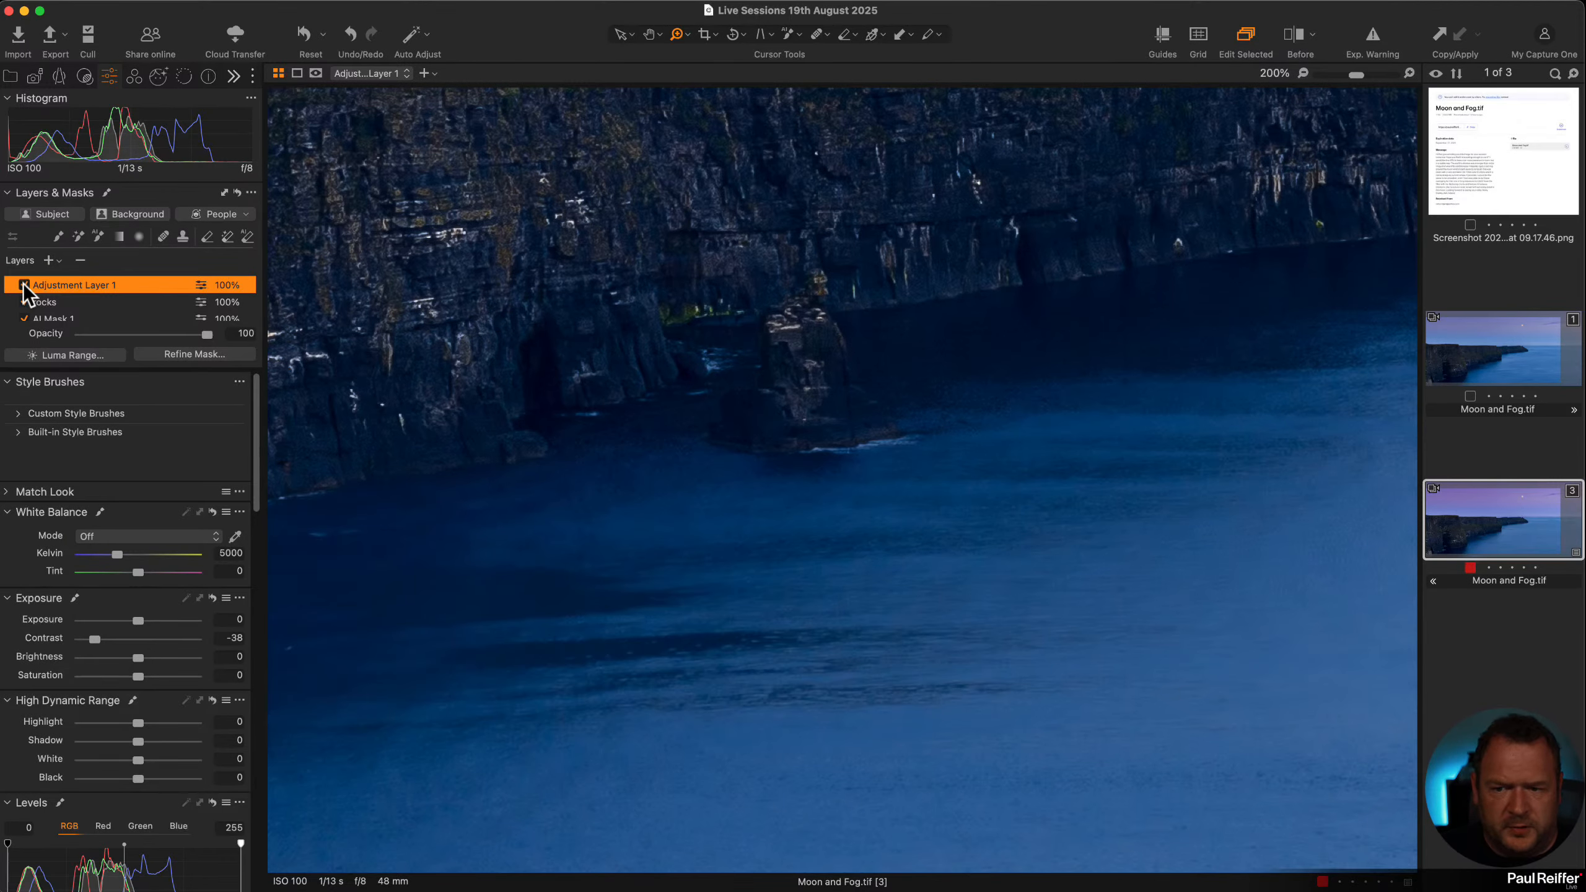
click(25, 287)
click(25, 286)
alt+click(1134, 492)
alt+click(1135, 491)
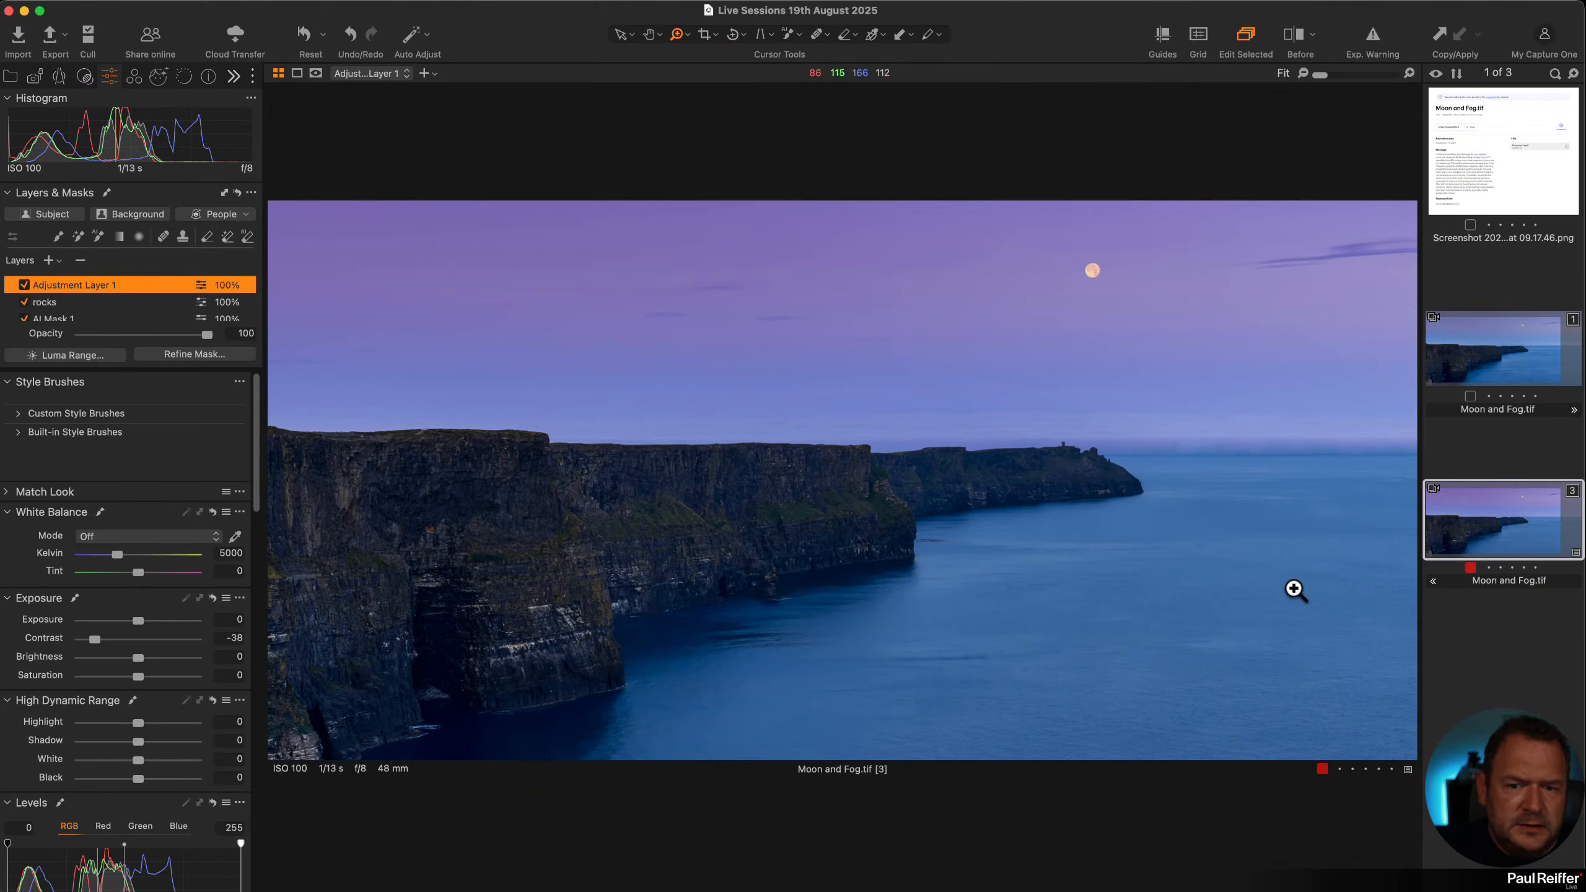
Toggle the sea layer once more at full view, and compare the edited variant side by side with variant 1
click(23, 285)
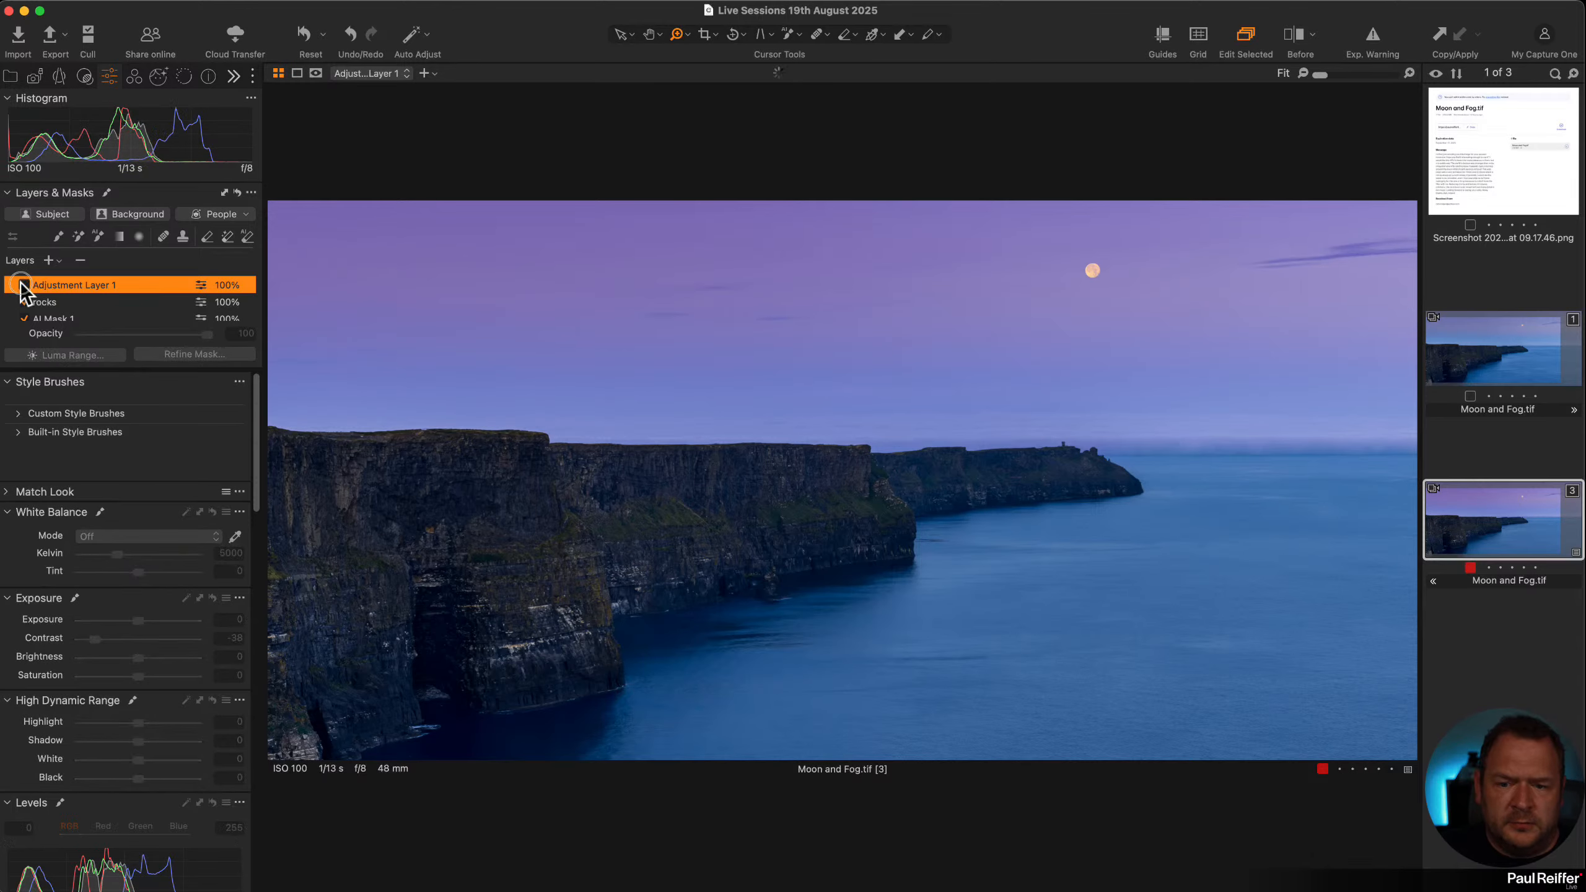
click(24, 285)
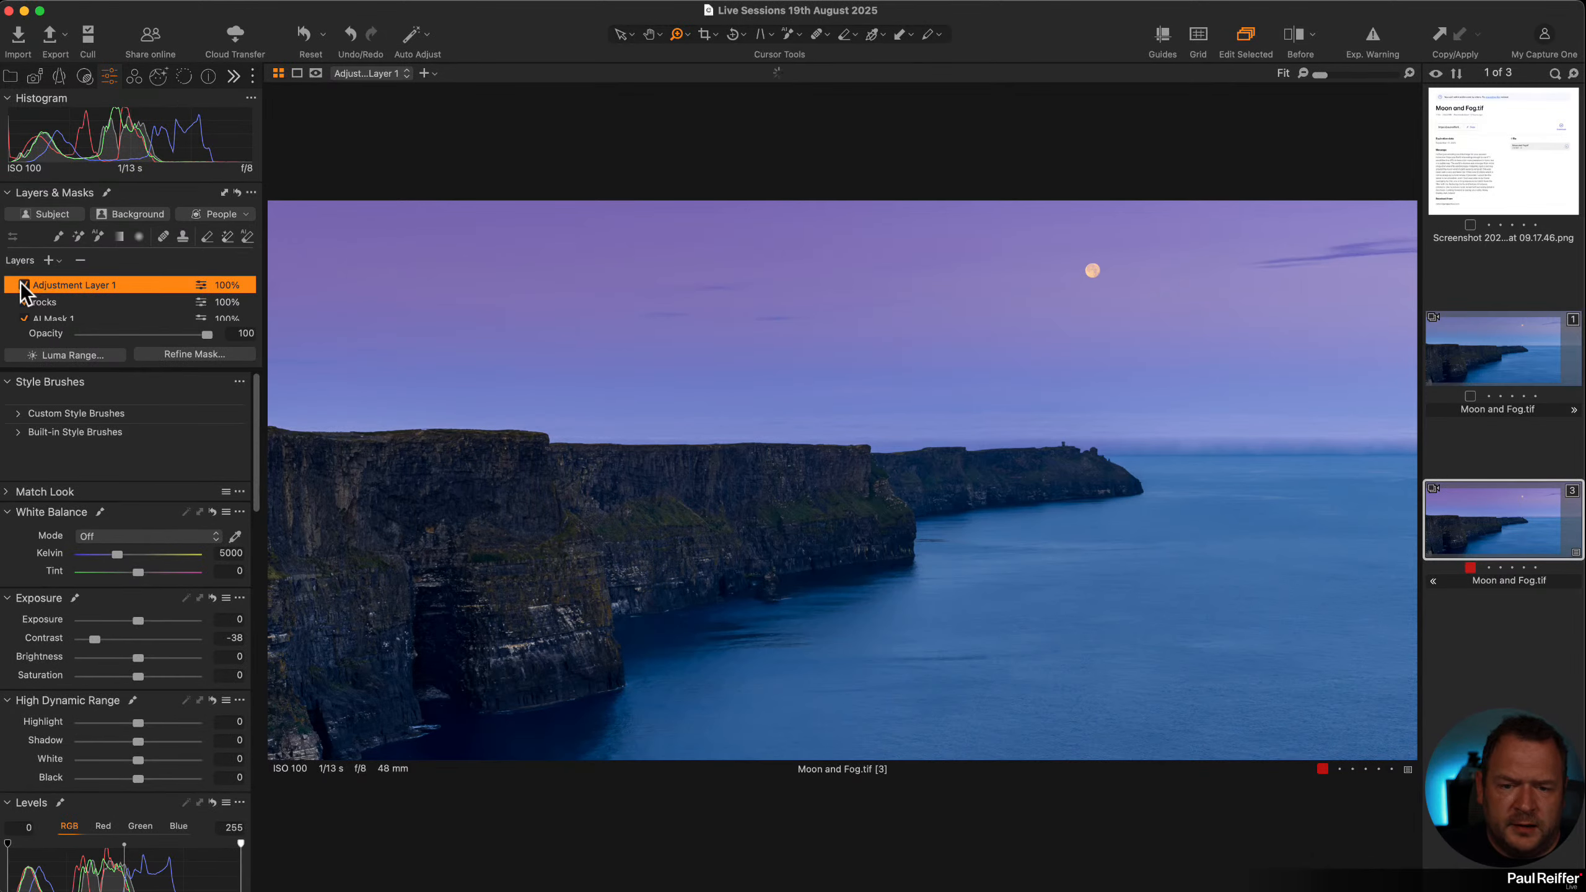
super+click(1478, 359)
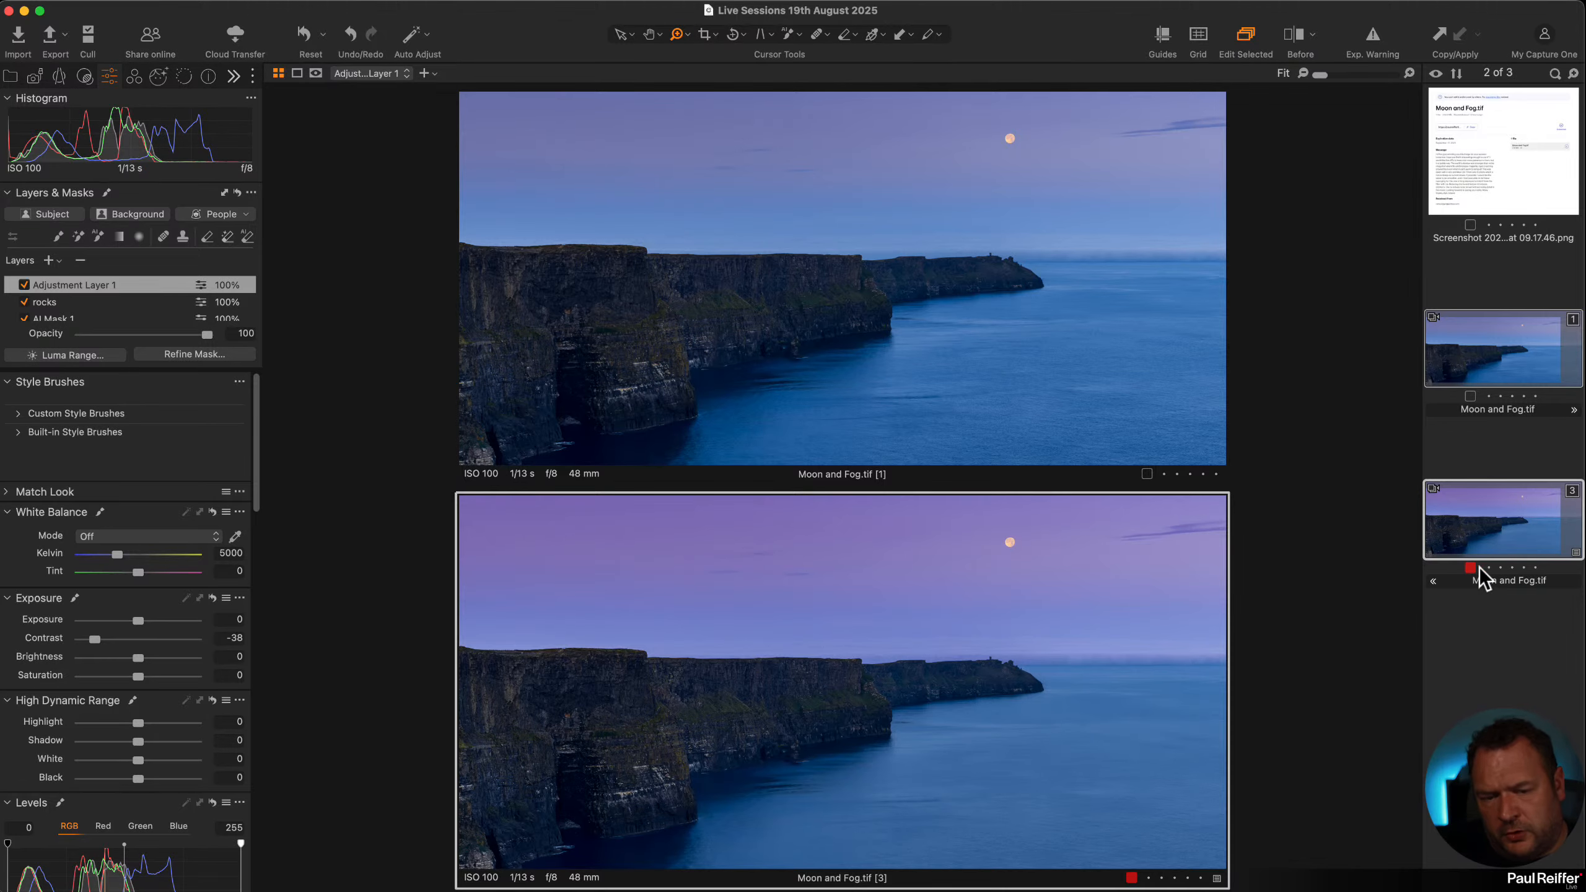
click(1496, 647)
click(1484, 531)
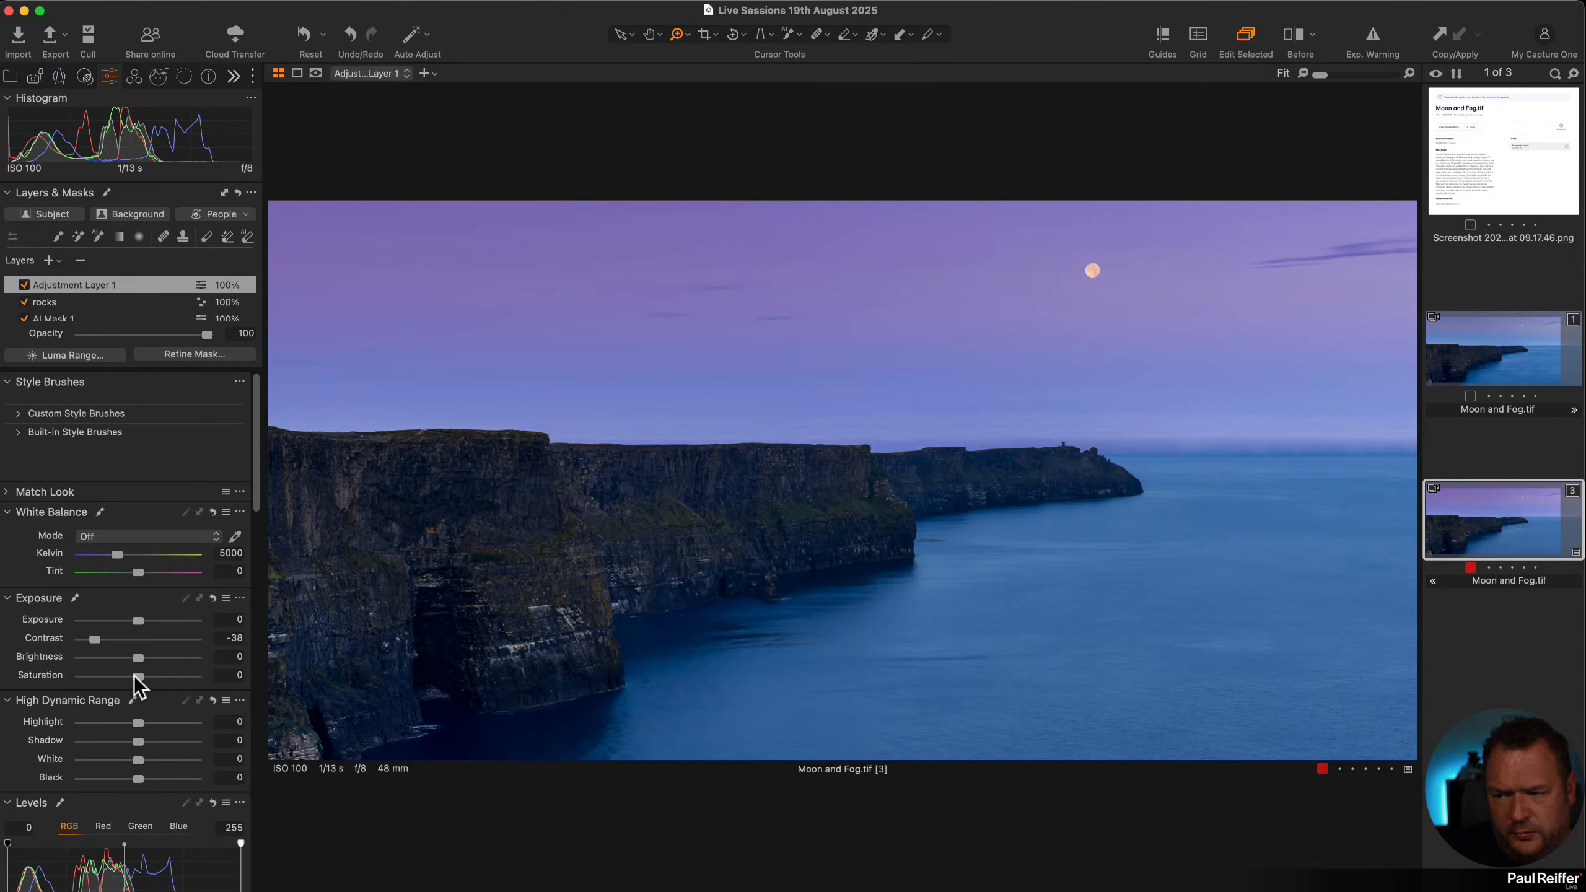
Set the sea layer's Saturation to 6 and display the result beside variant 1
mouse_move(139, 678)
mouse_down()
mouse_move(194, 685)
mouse_move(145, 688)
mouse_up()
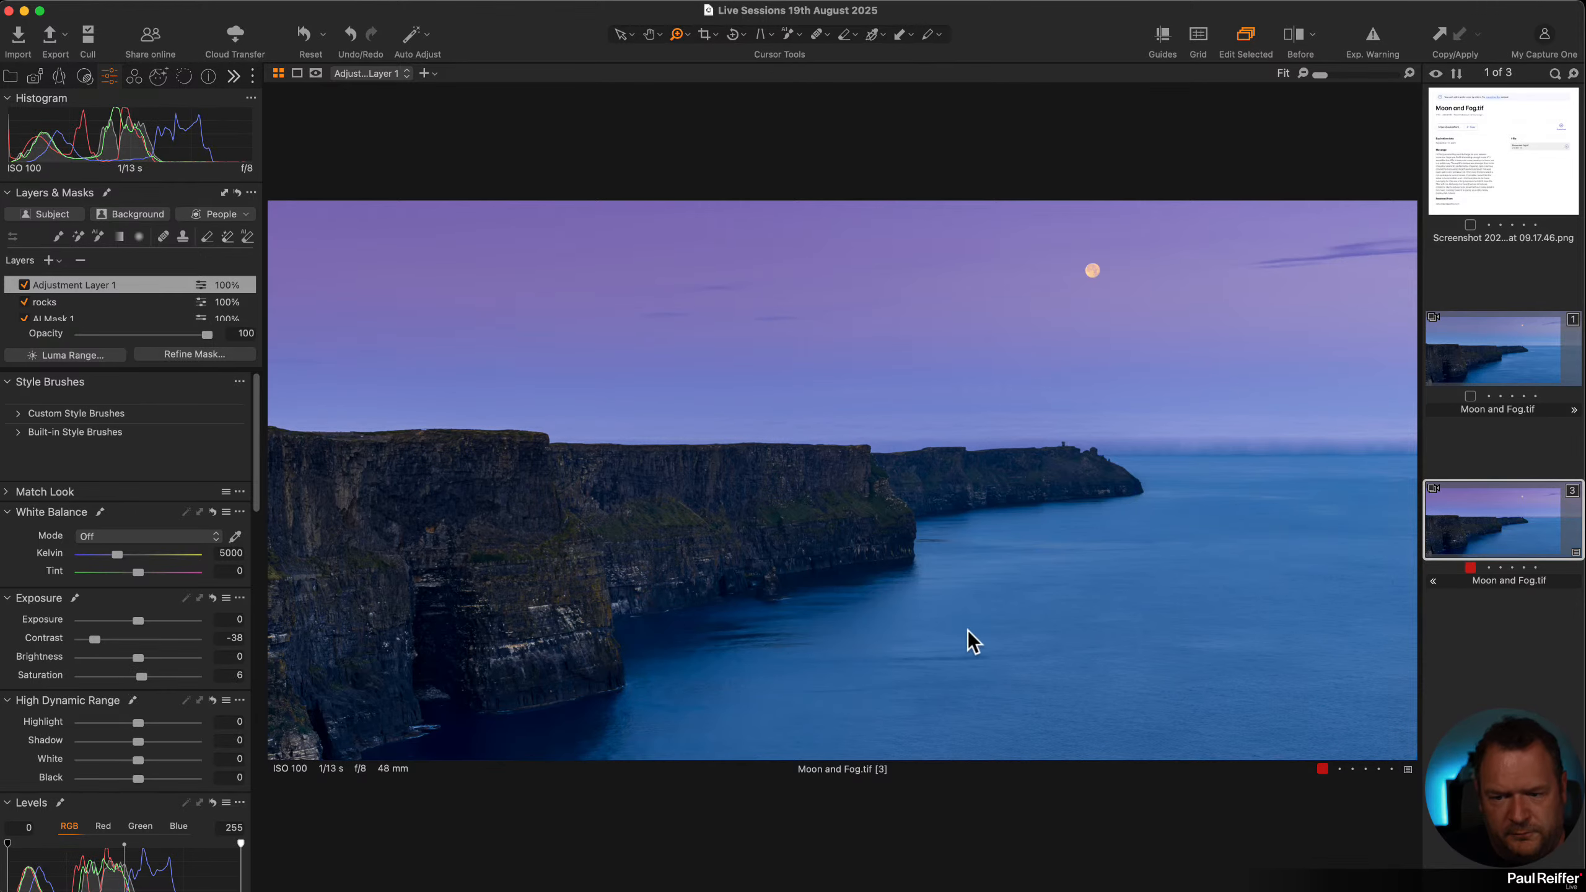
super+click(1490, 359)
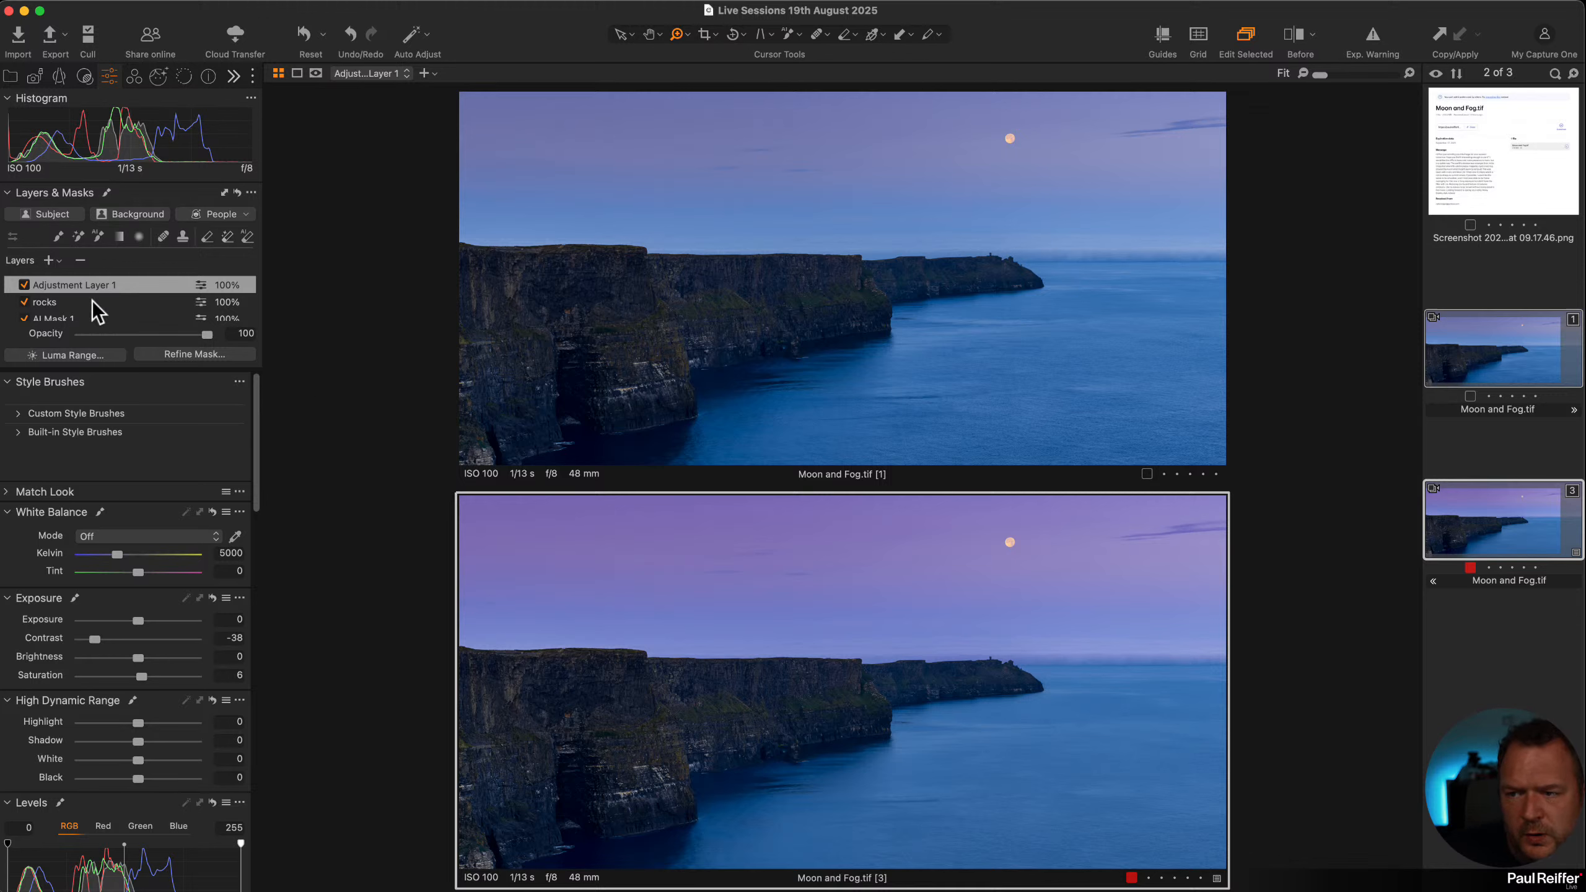
Reduce the opacity of the AI Mask 1 layer to 74 on the edited variant
scroll(78, 307, down, 1)
click(77, 299)
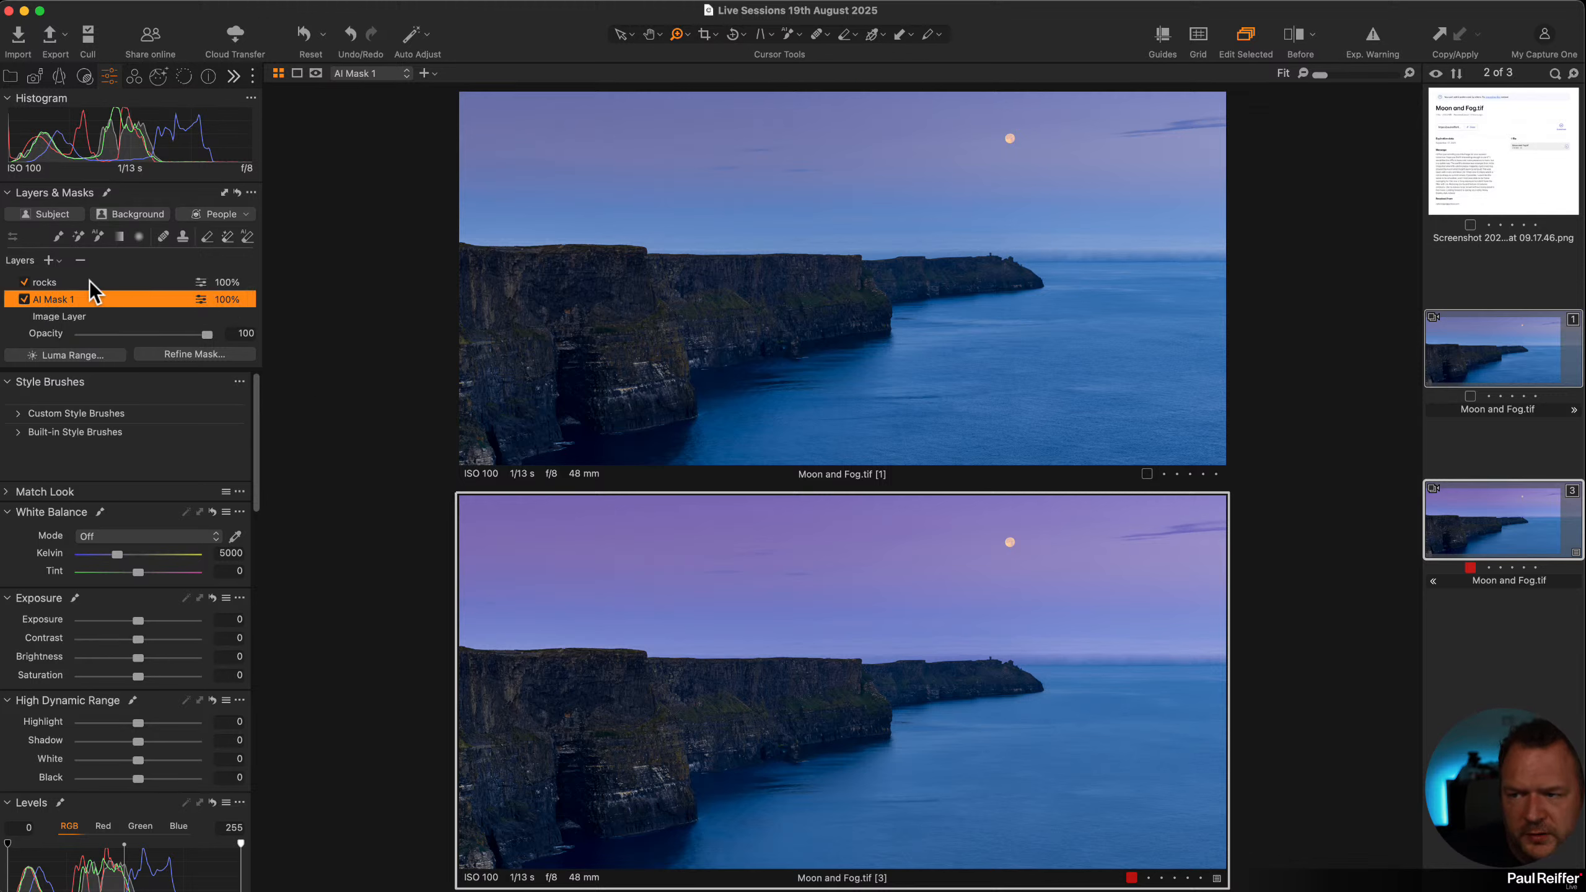
scroll(162, 655, down, 10)
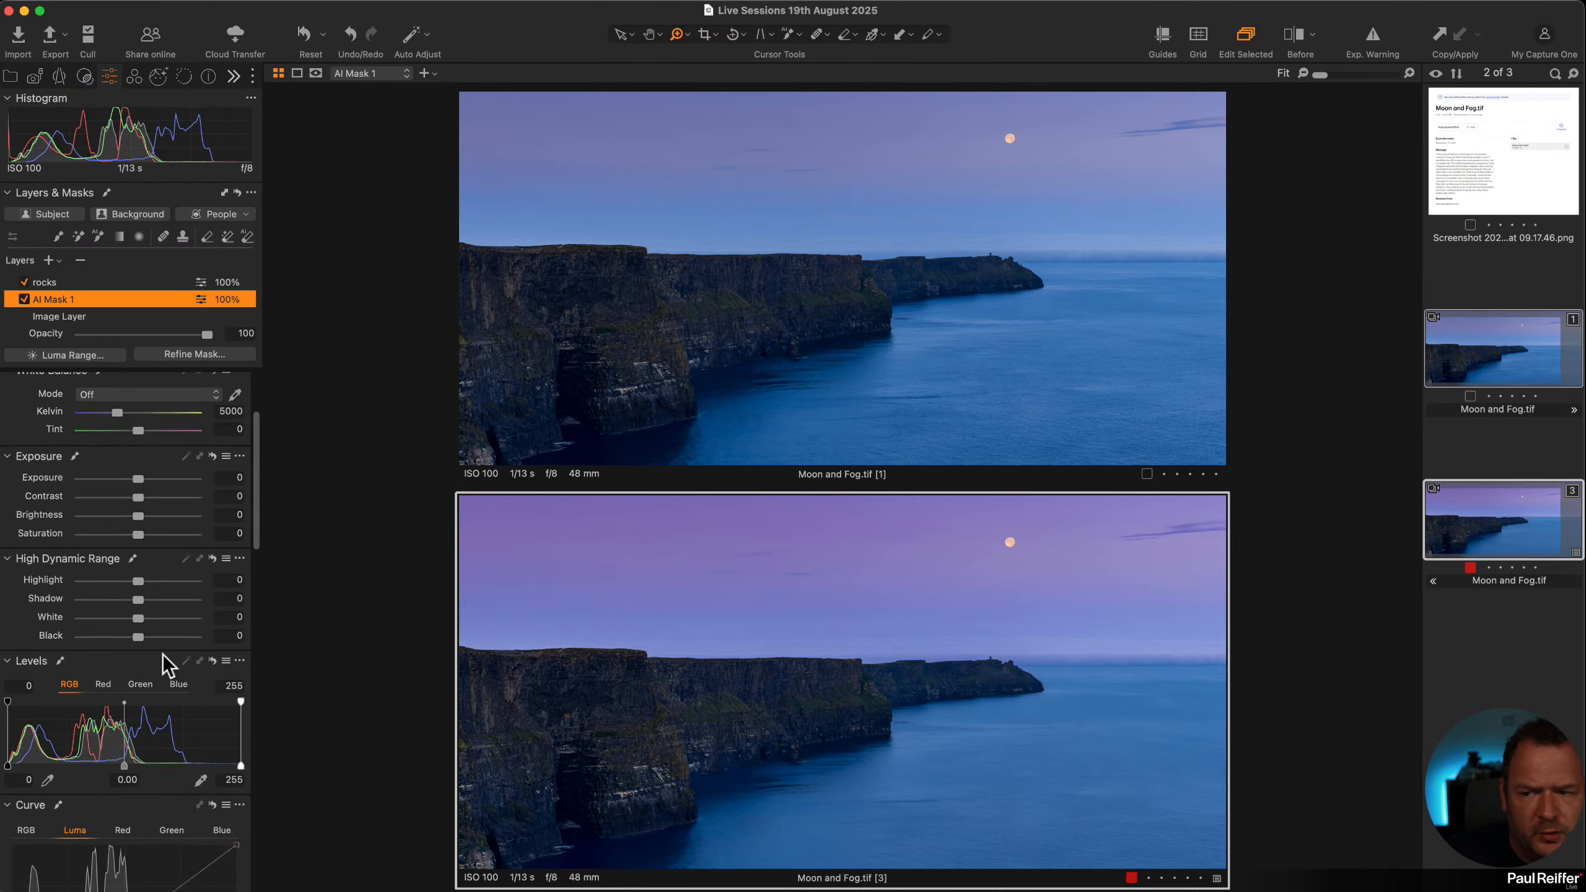
drag(170, 335, 175, 335)
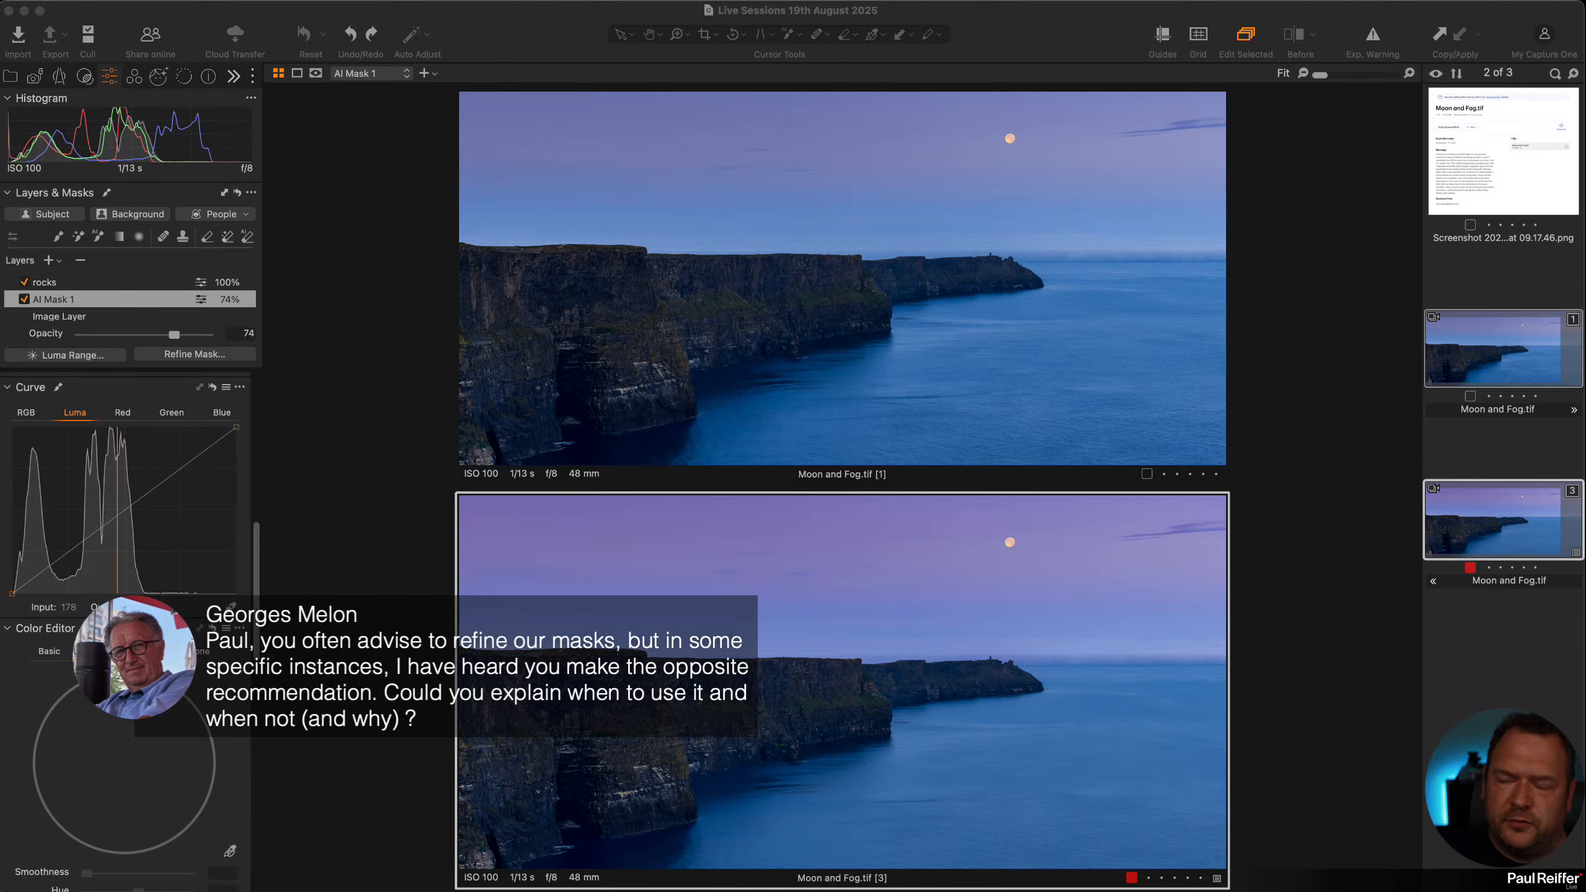
Open the user collection containing the moorland photos and create a new variant of P1041186 (1).eip from its yellow-tagged variant
click(15, 75)
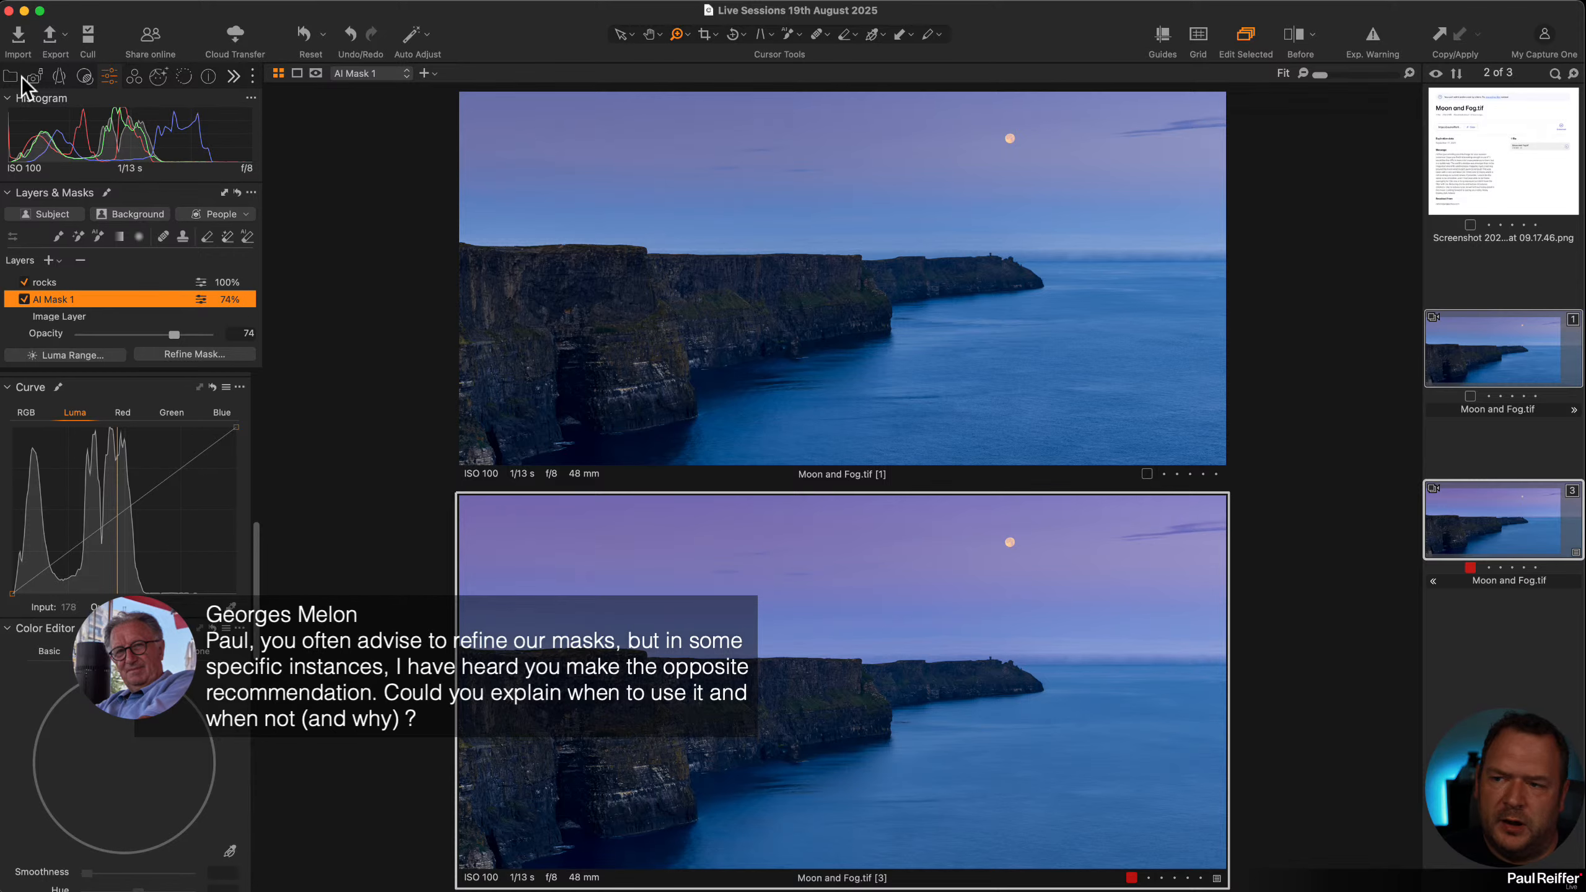
click(8, 77)
click(118, 236)
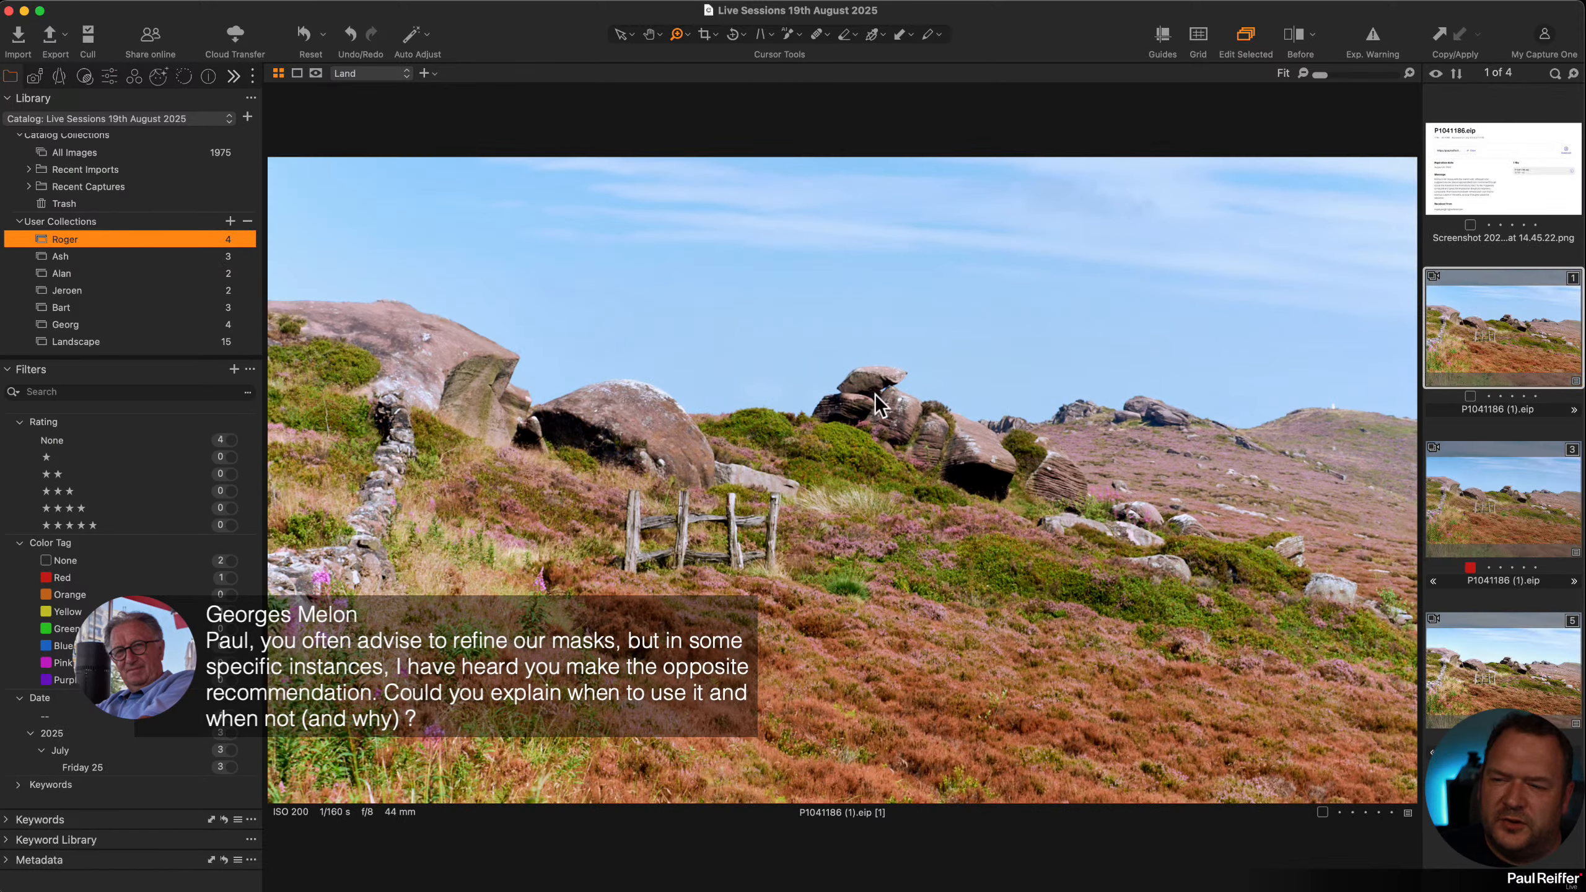
click(1516, 656)
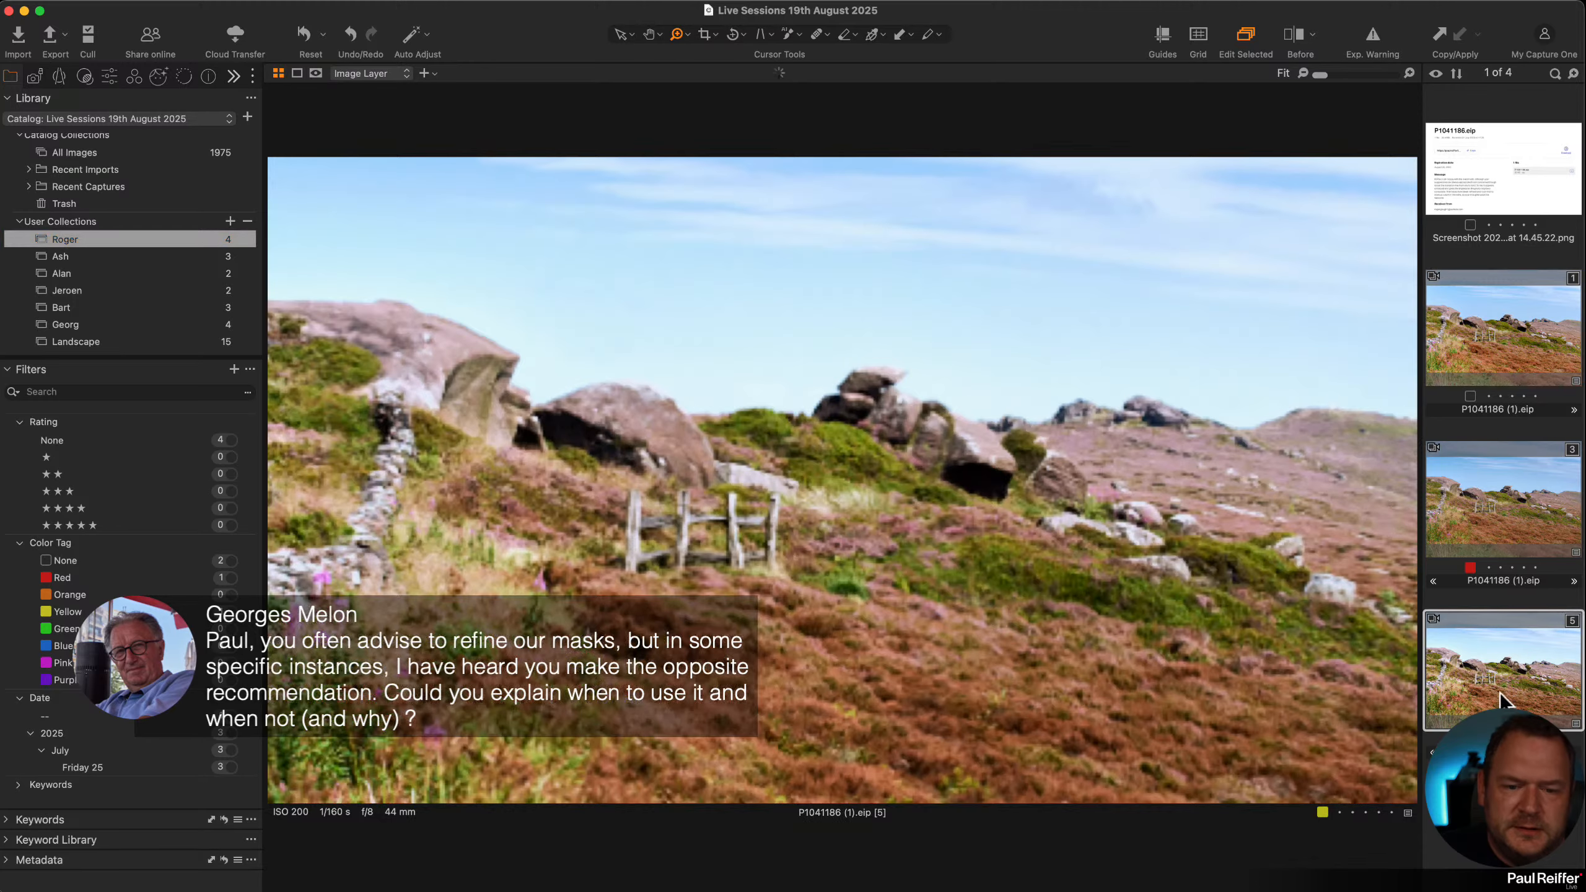
right_click(1500, 692)
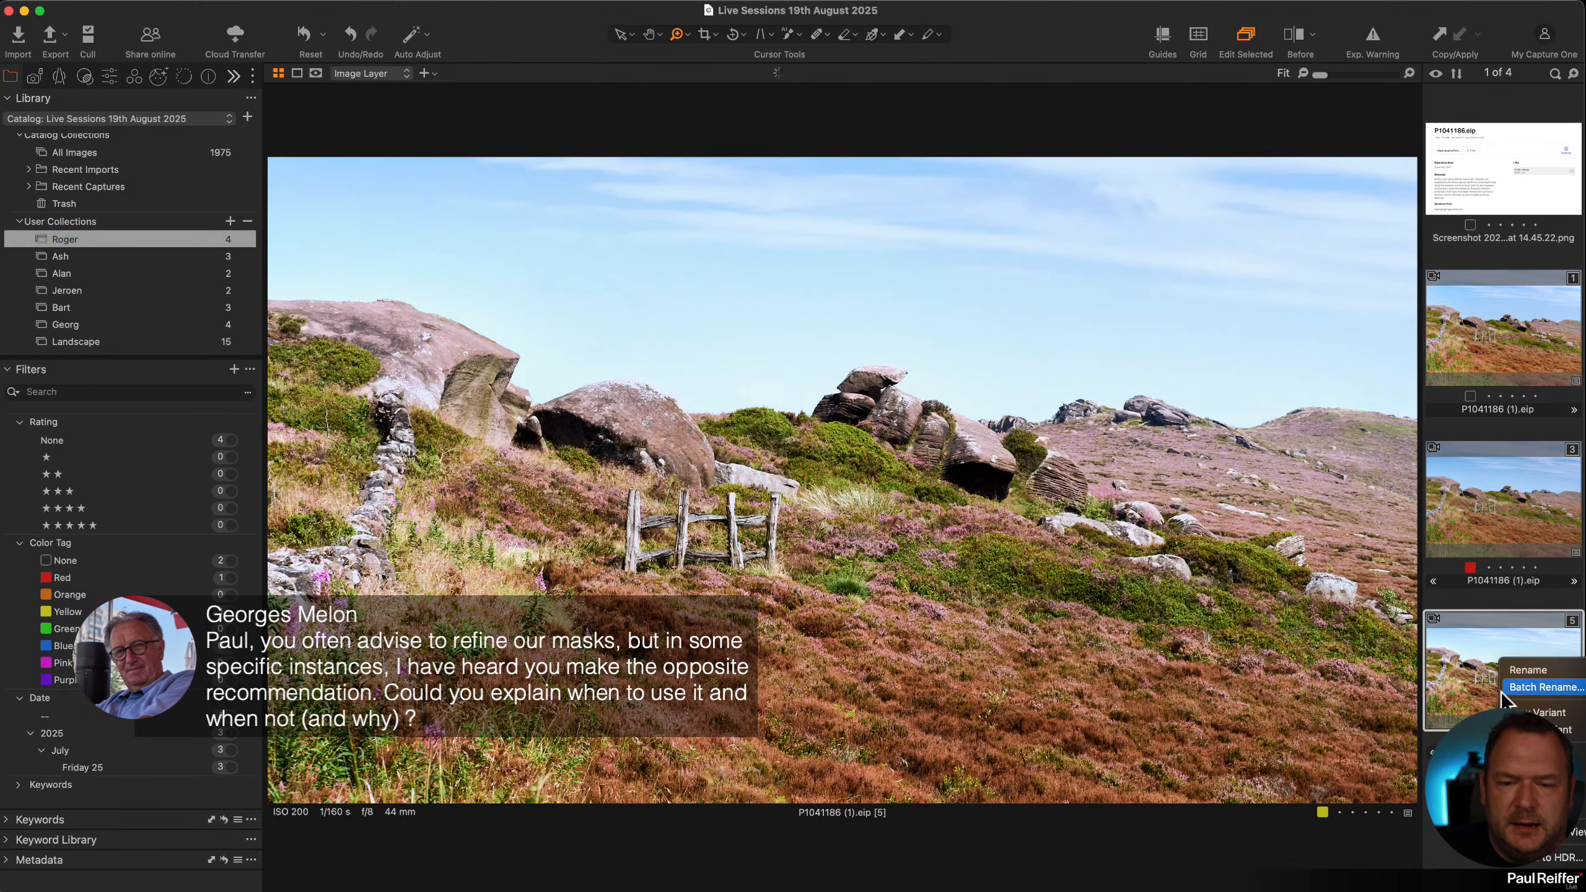
click(1549, 716)
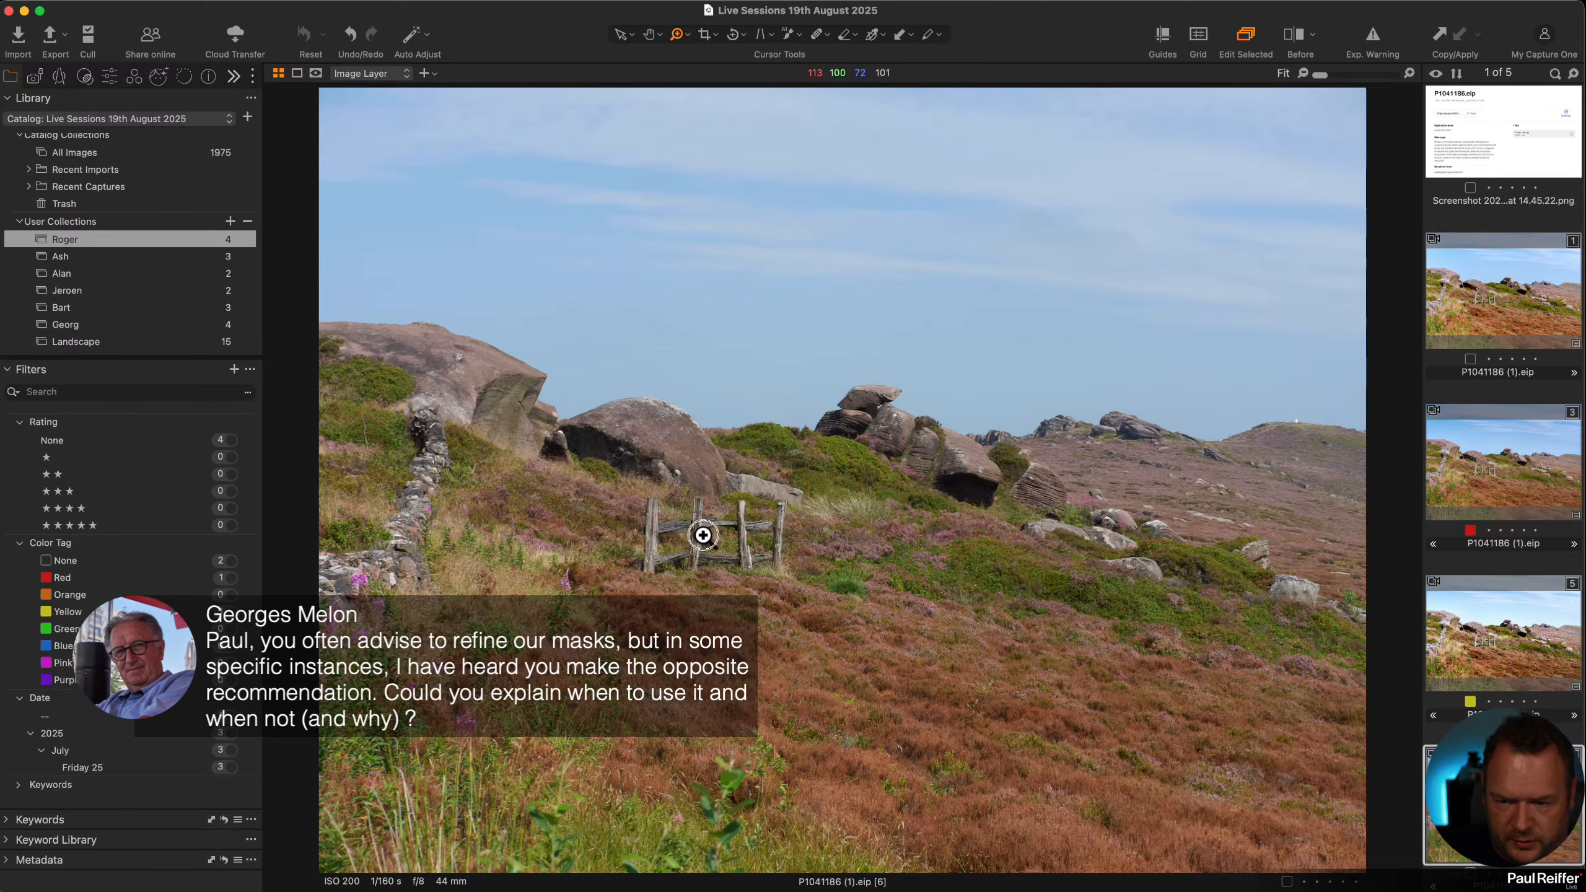
Start an AI-selected mask on the wooden fence at 200%, covering its two left-hand posts and the upper rail between them
click(699, 537)
click(732, 503)
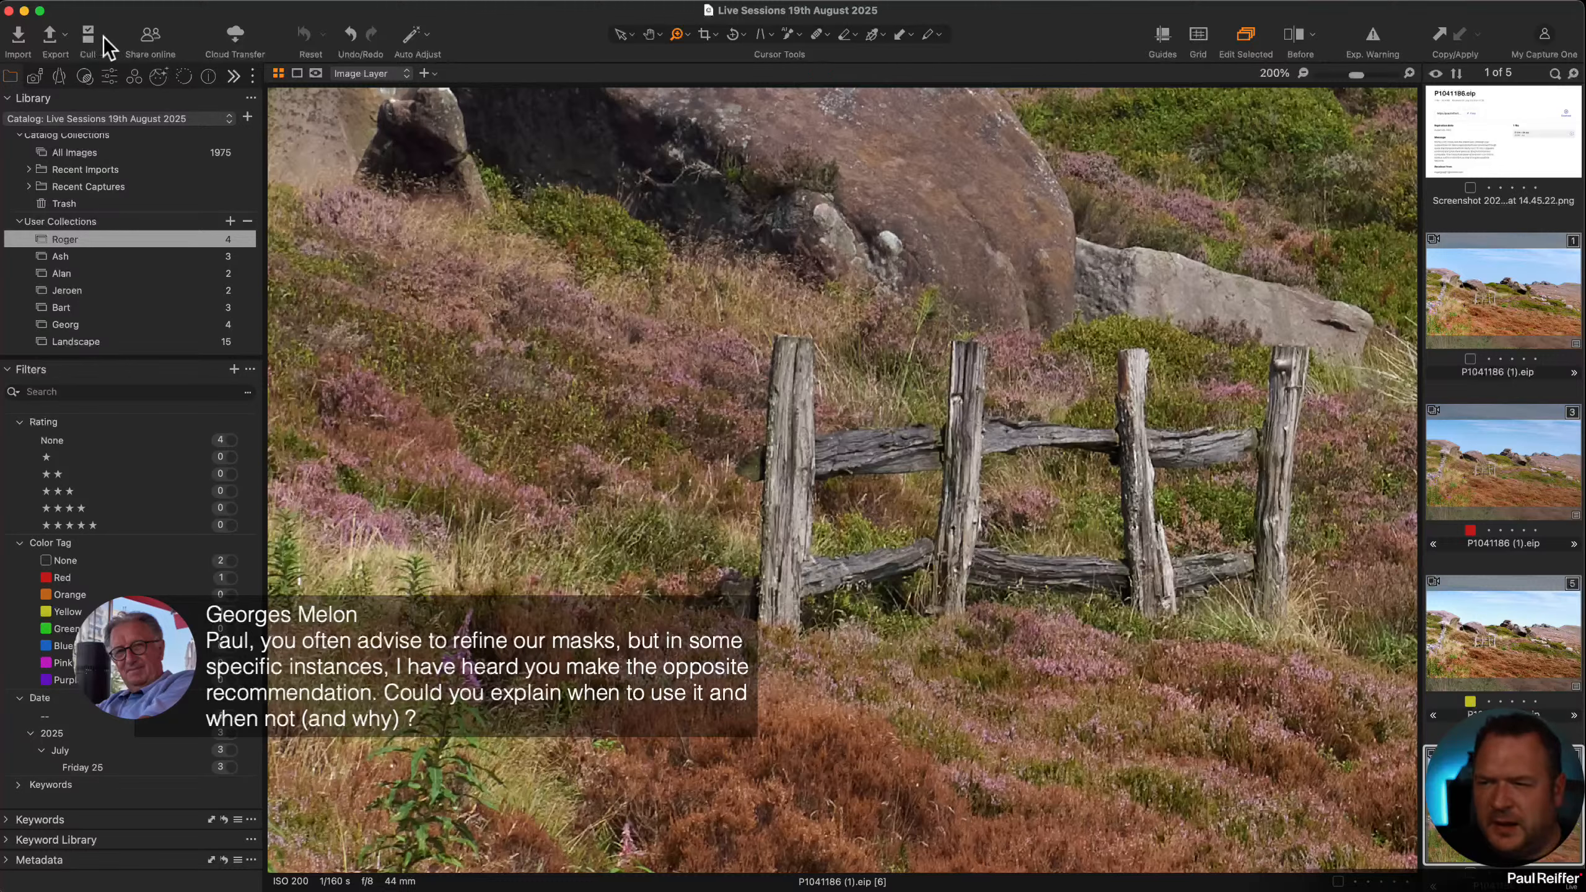
click(109, 76)
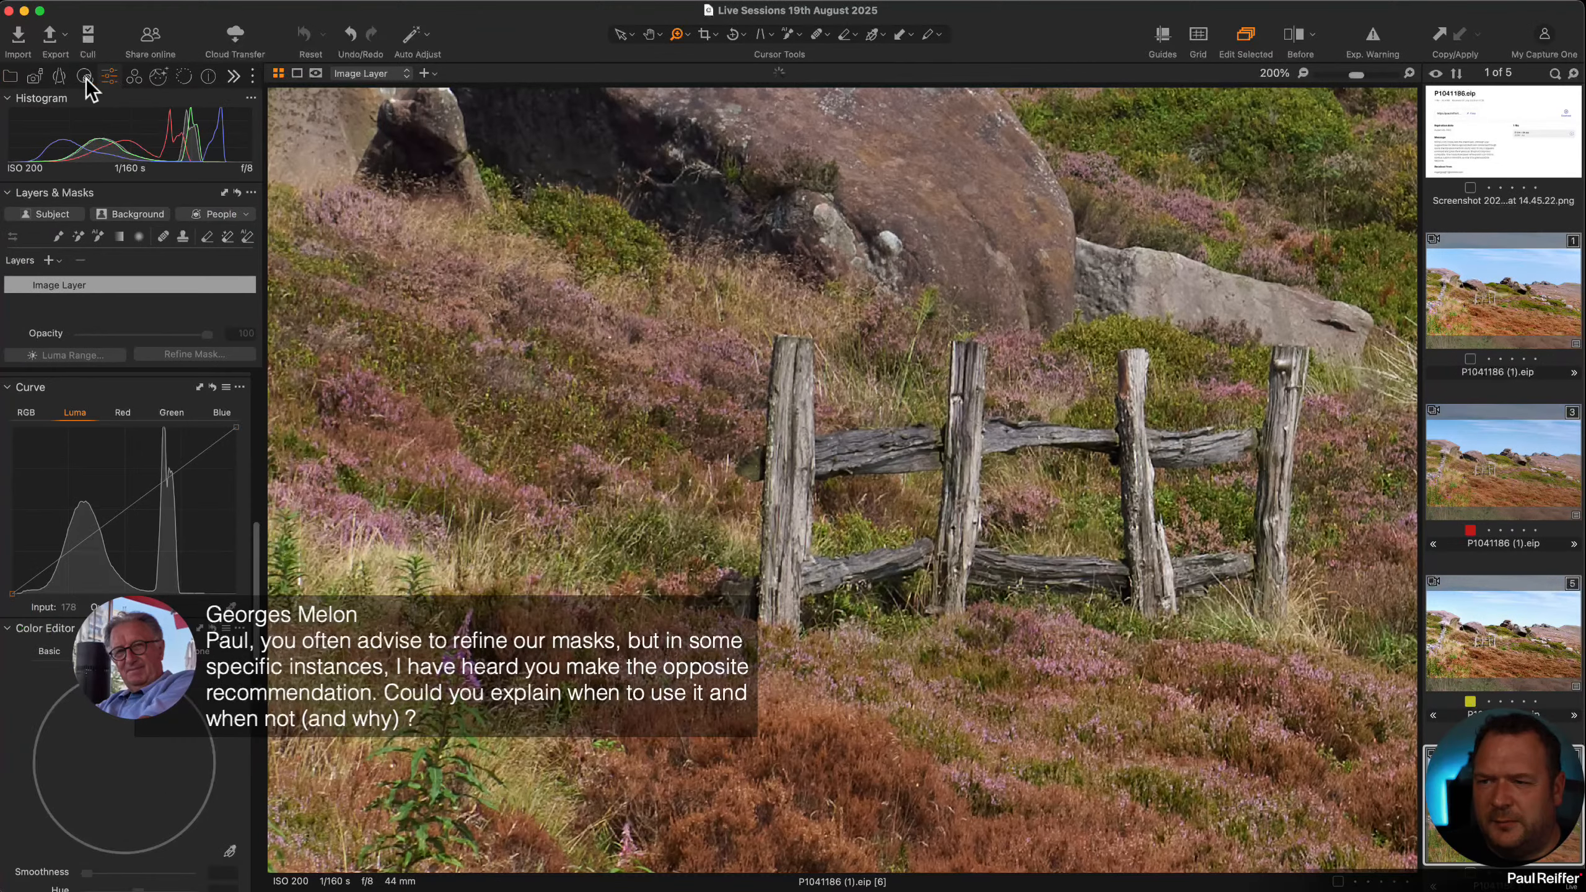
click(98, 236)
click(966, 437)
click(967, 432)
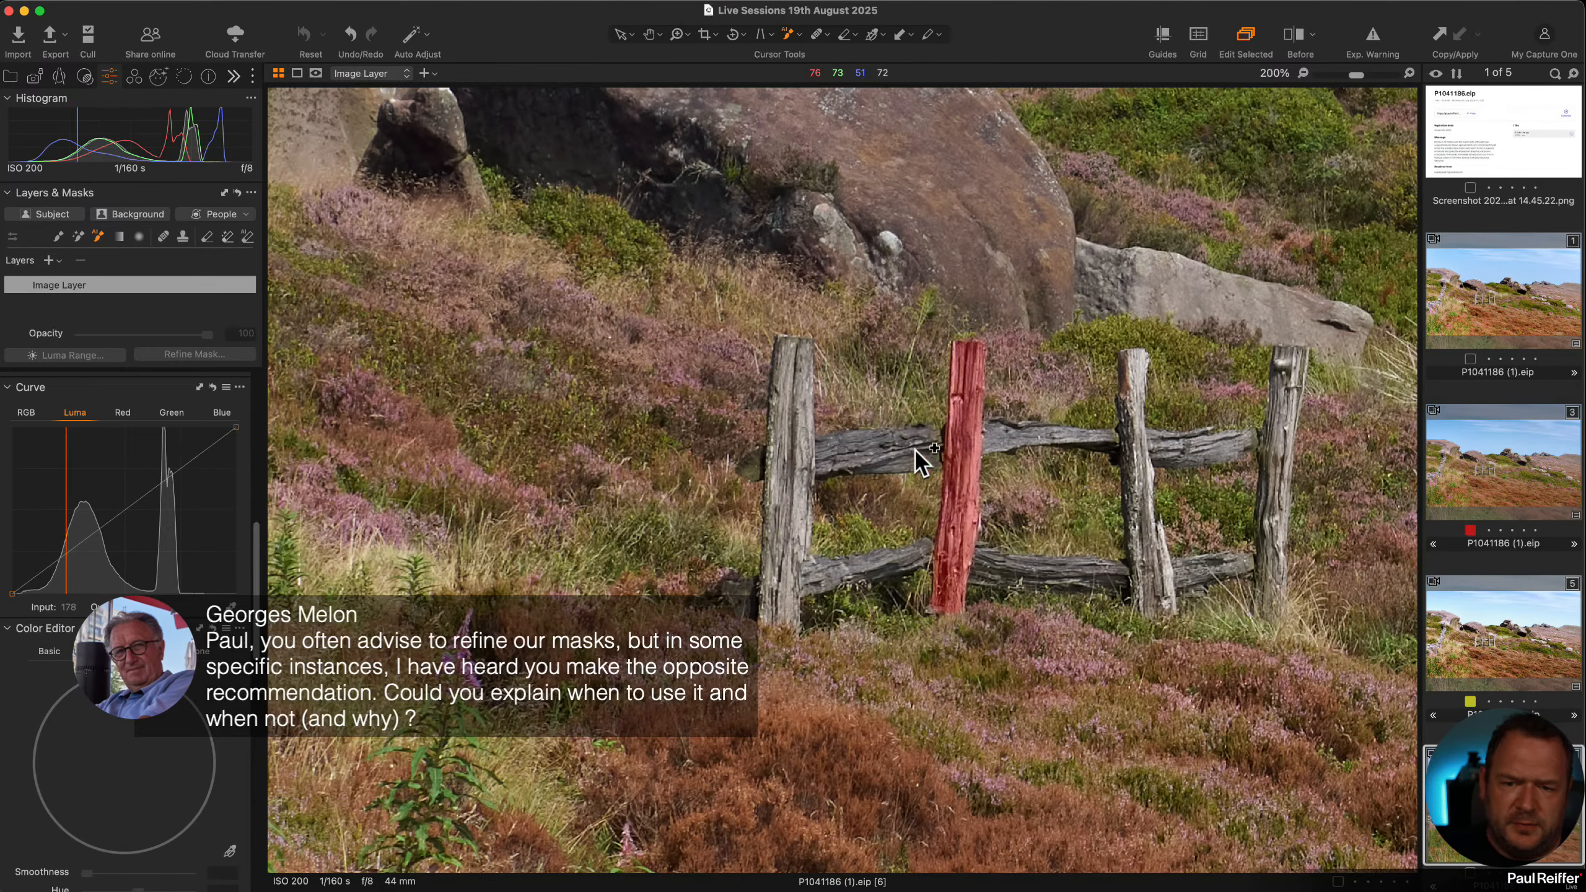
click(830, 454)
click(798, 460)
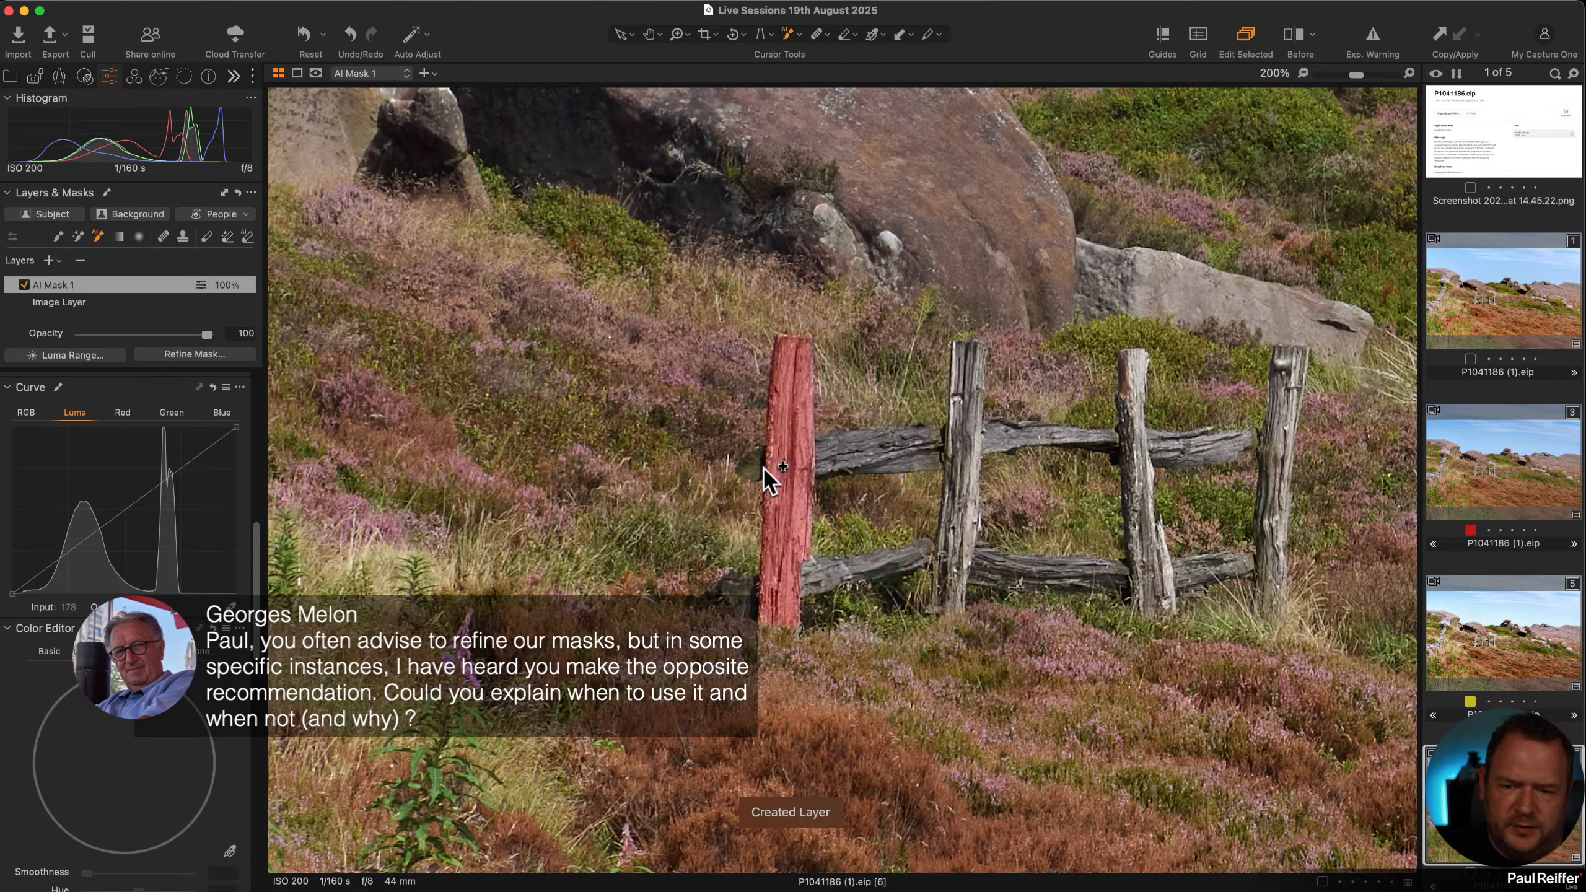
Display the mask overlay and add the fence's remaining rails and two right-hand posts to the AI mask
click(1090, 431)
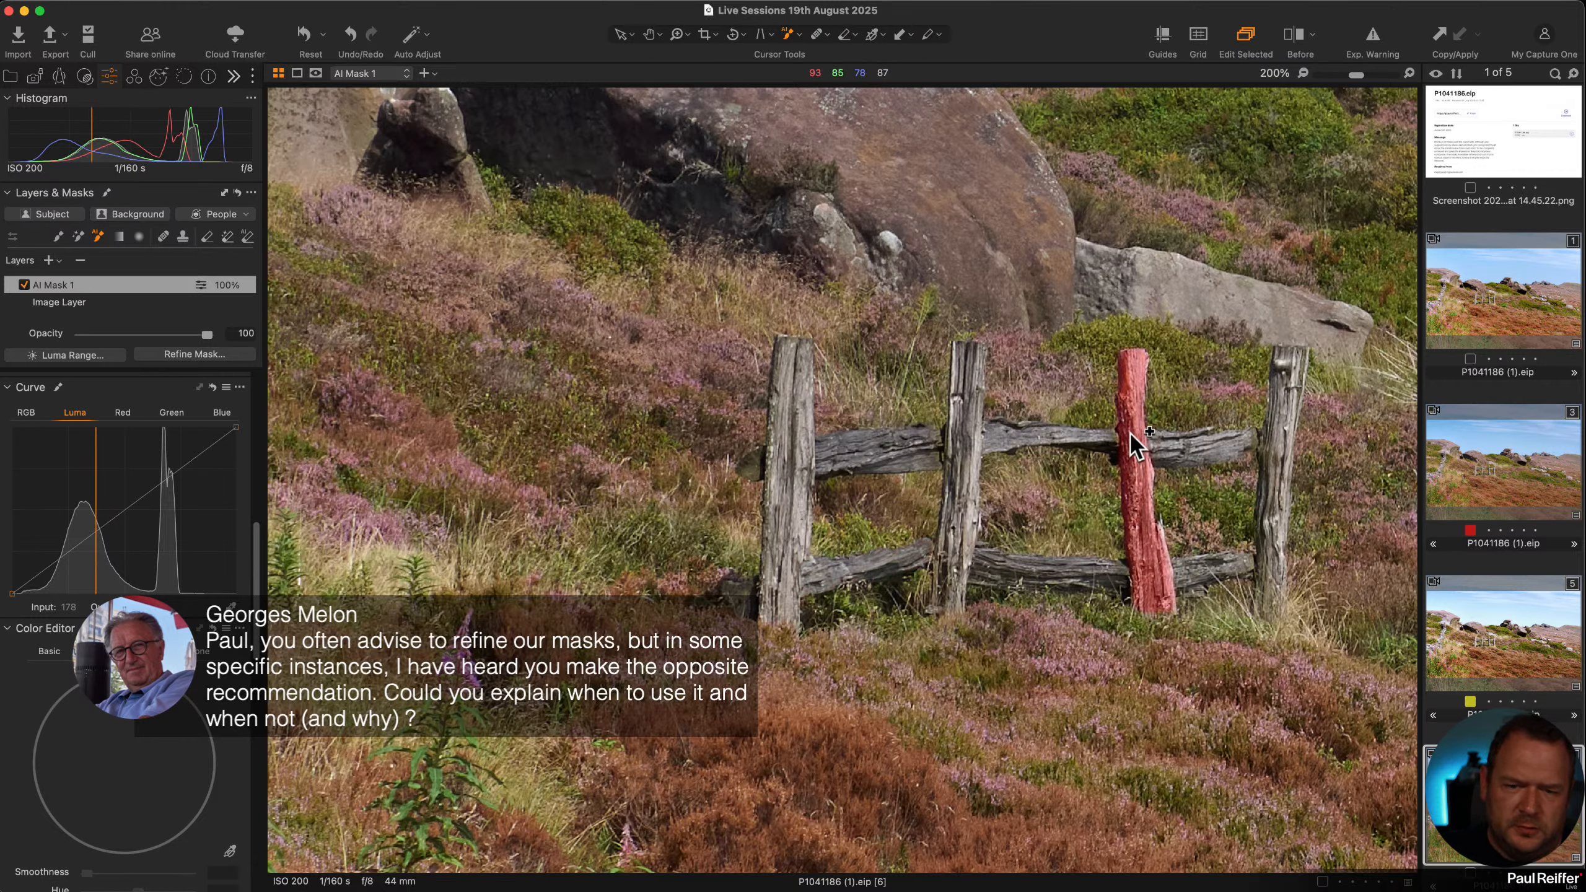
click(1134, 440)
key(m)
click(1236, 450)
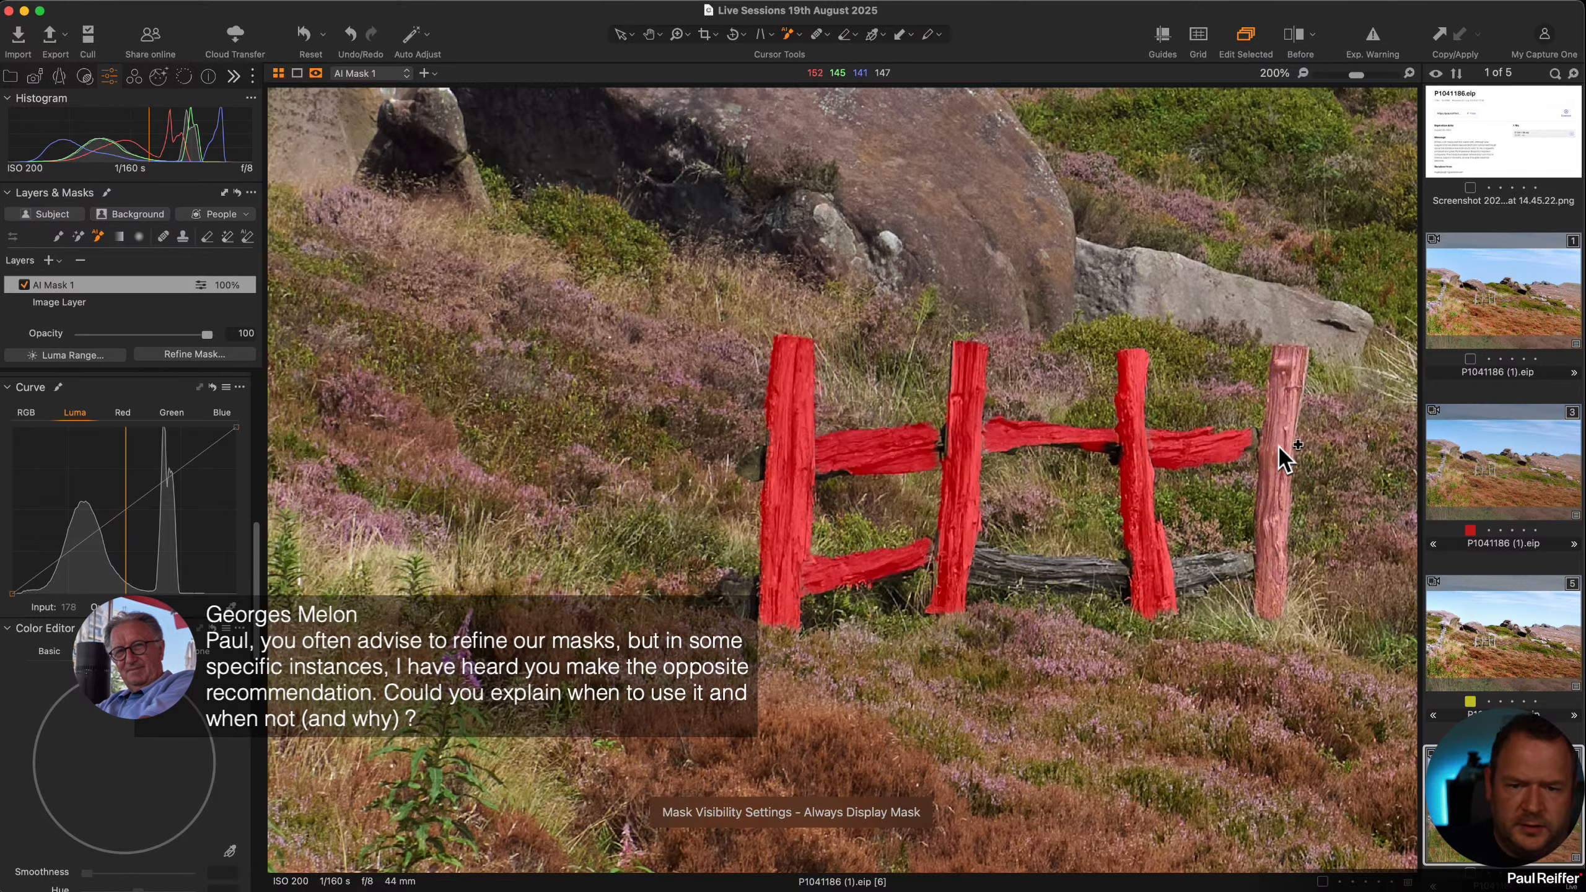
click(1281, 462)
click(1207, 565)
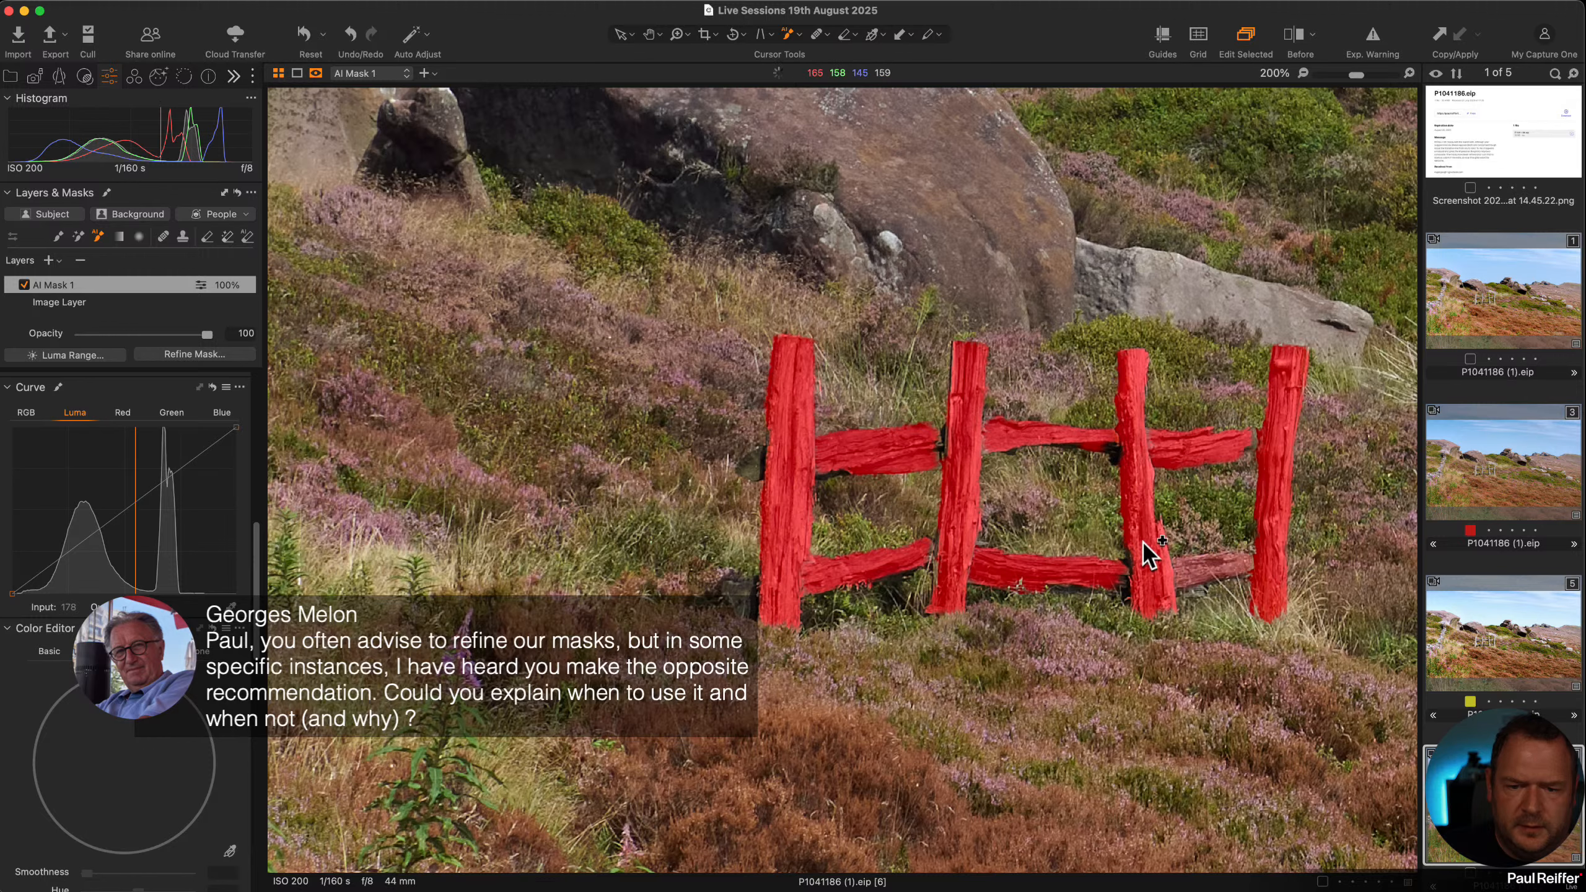
click(1205, 569)
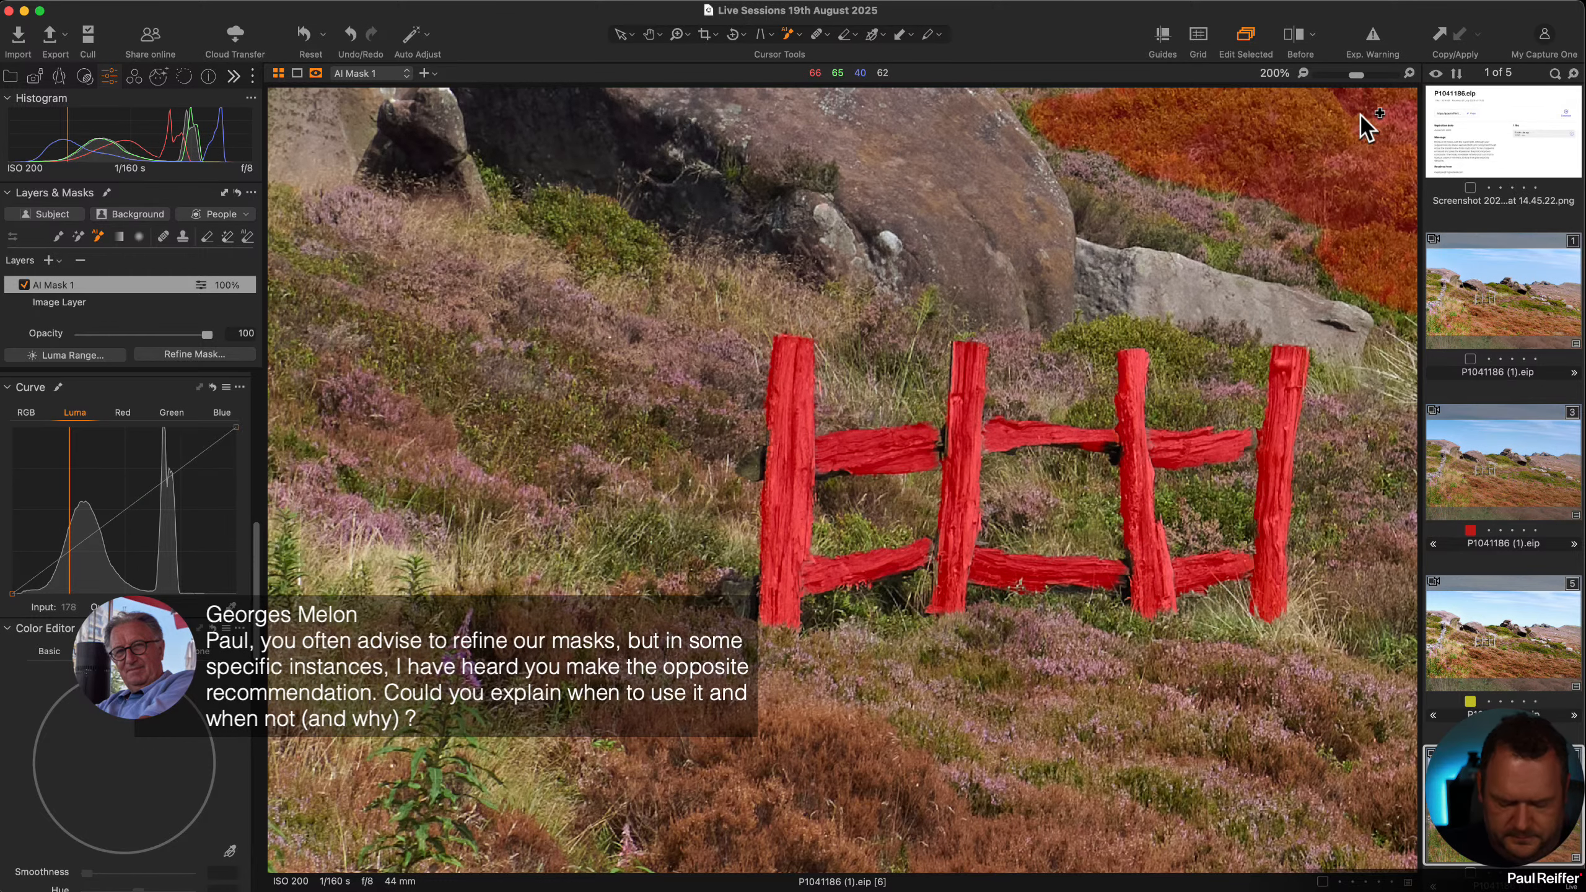
Examine the edges of the fence mask in grayscale, and return to the red overlay with the AI Select tool active
key(alt+m)
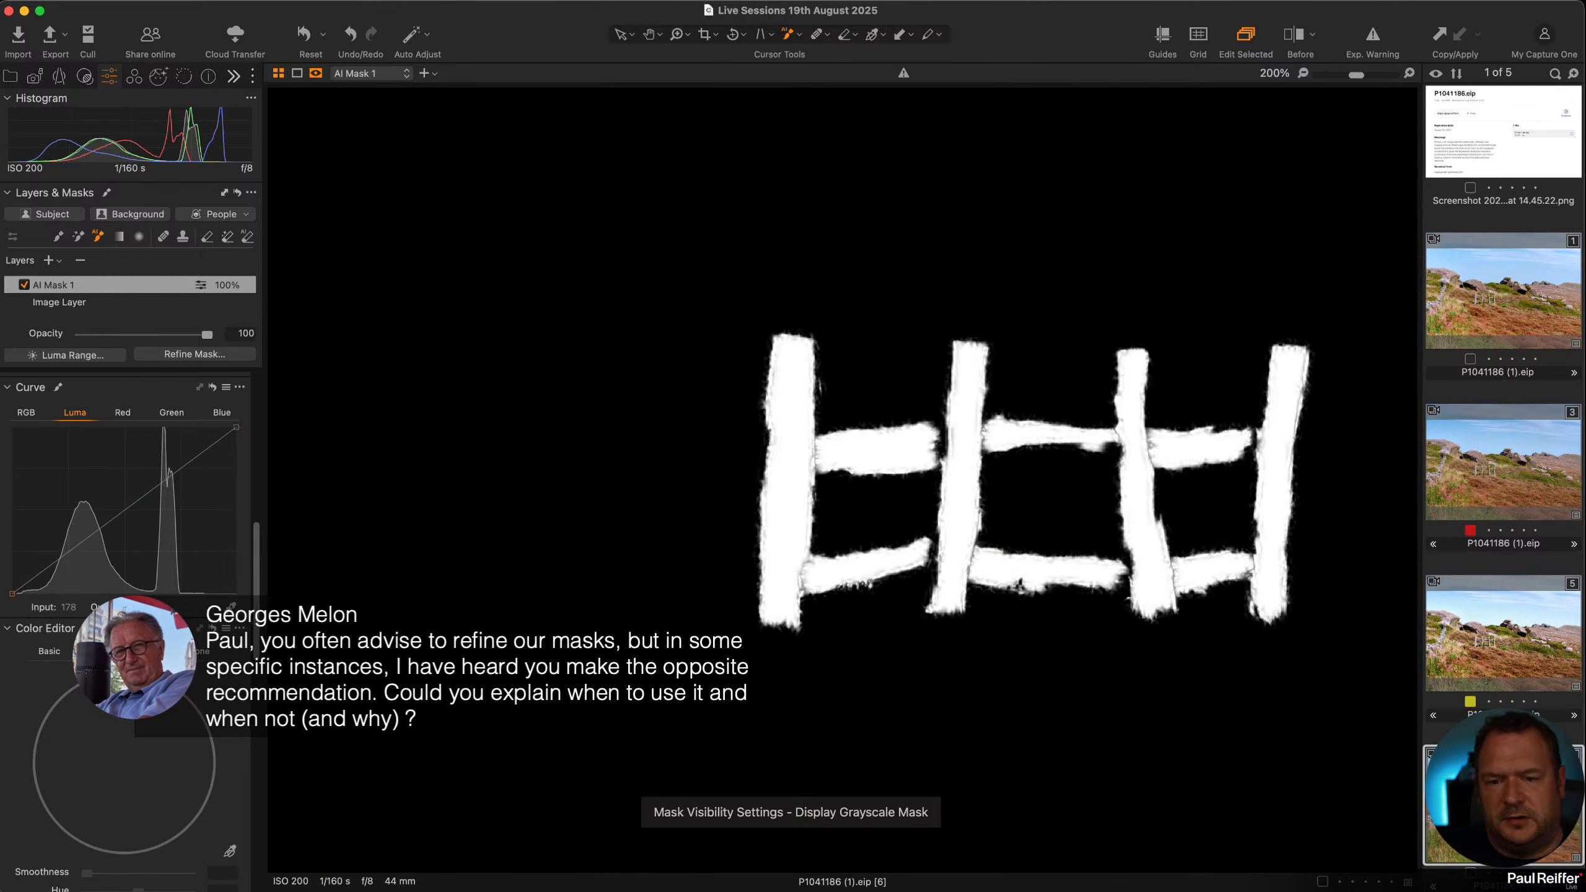
key(alt+m)
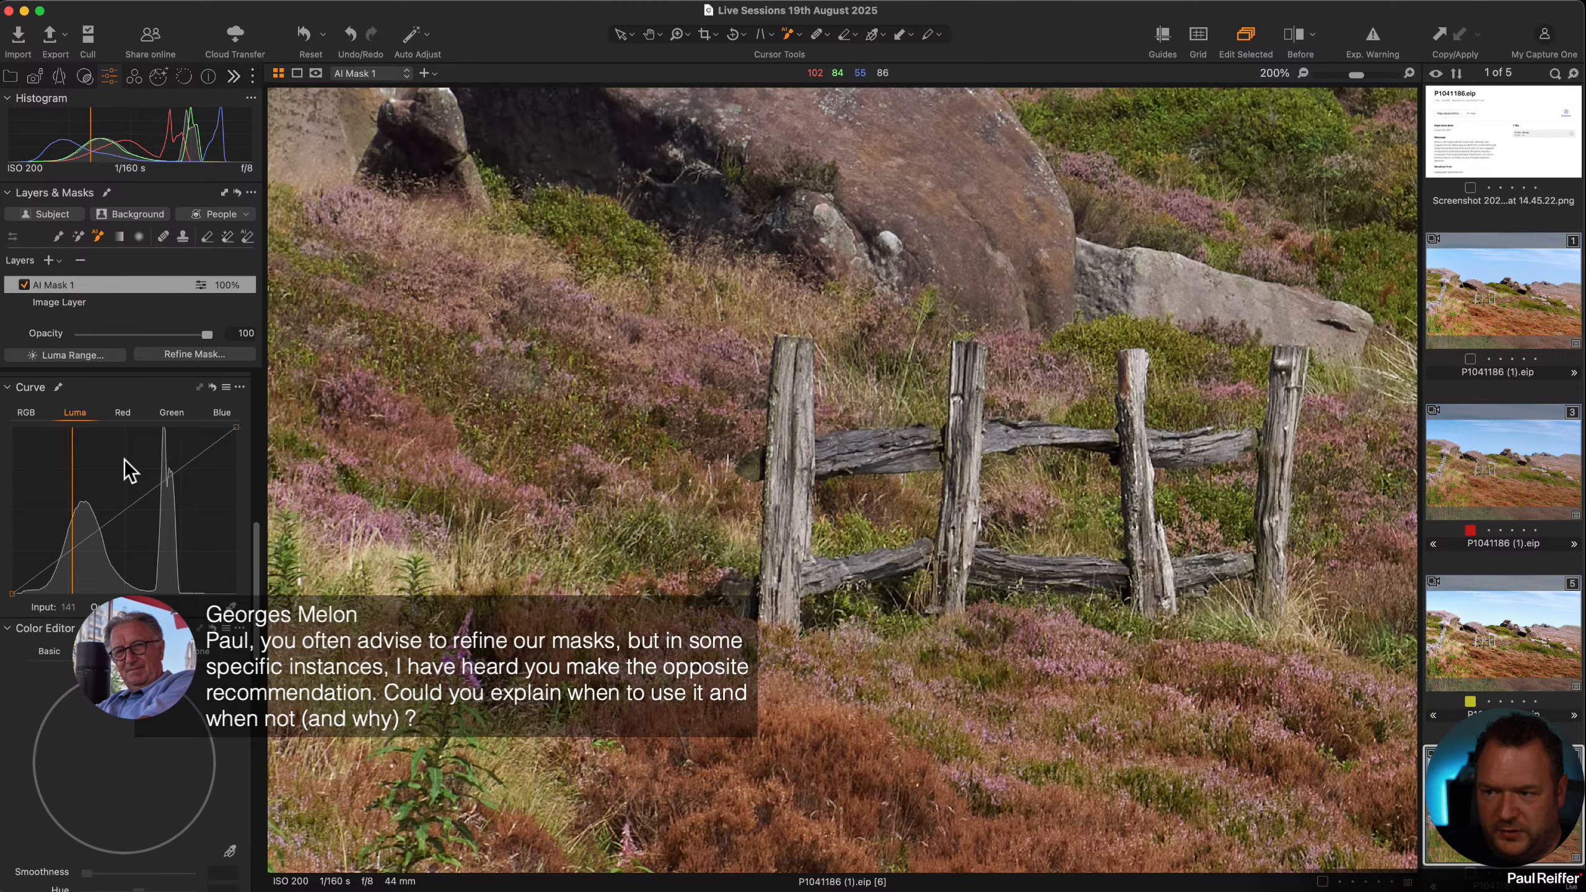
scroll(127, 464, up, 10)
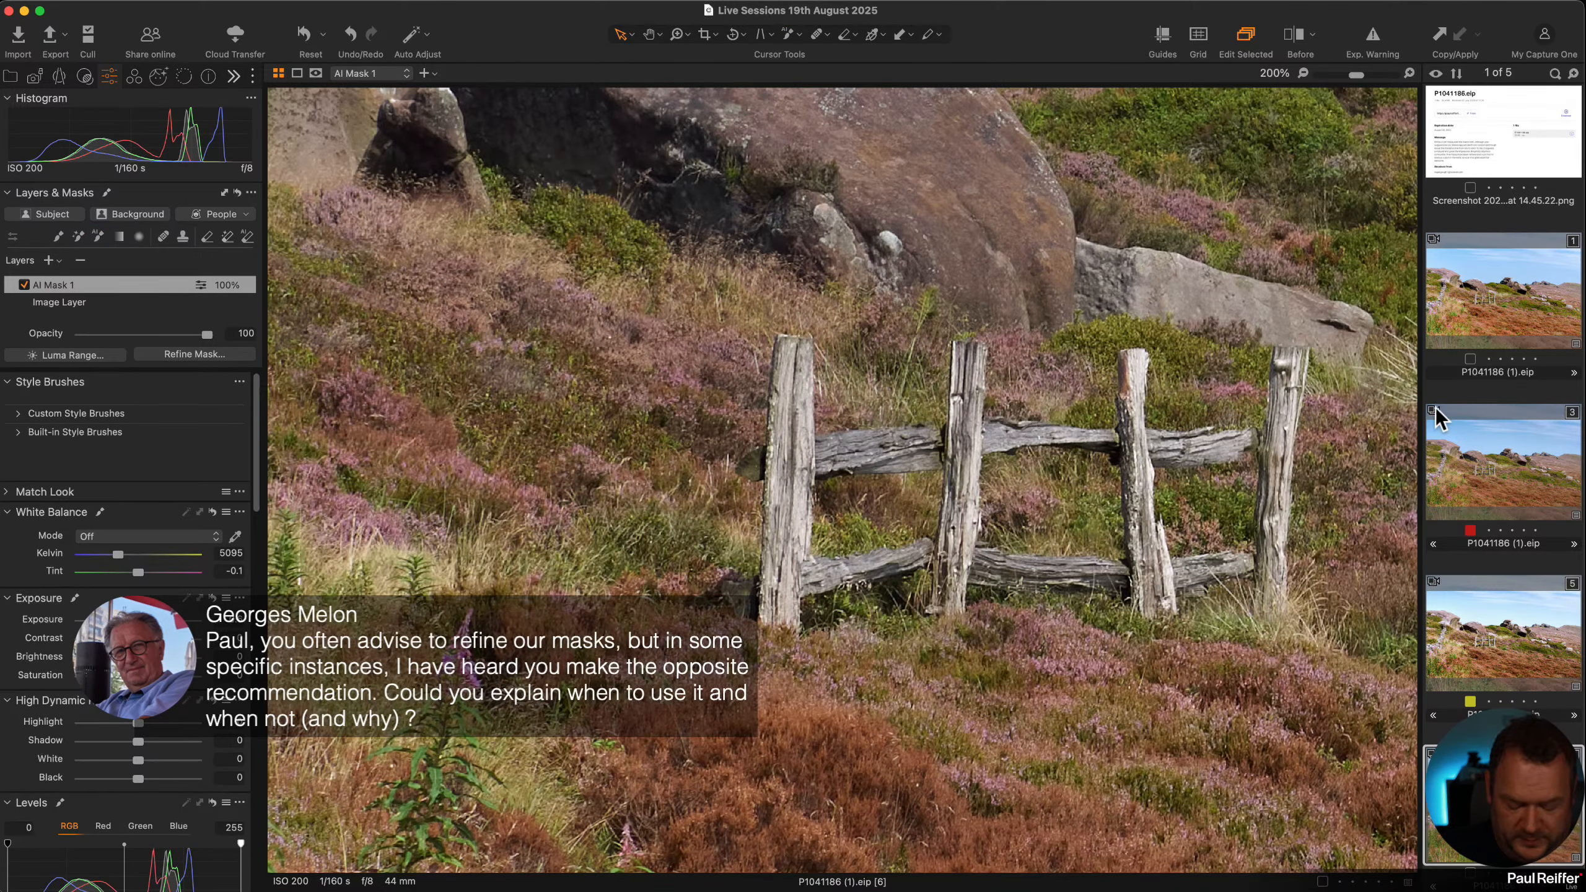
key(alt+m)
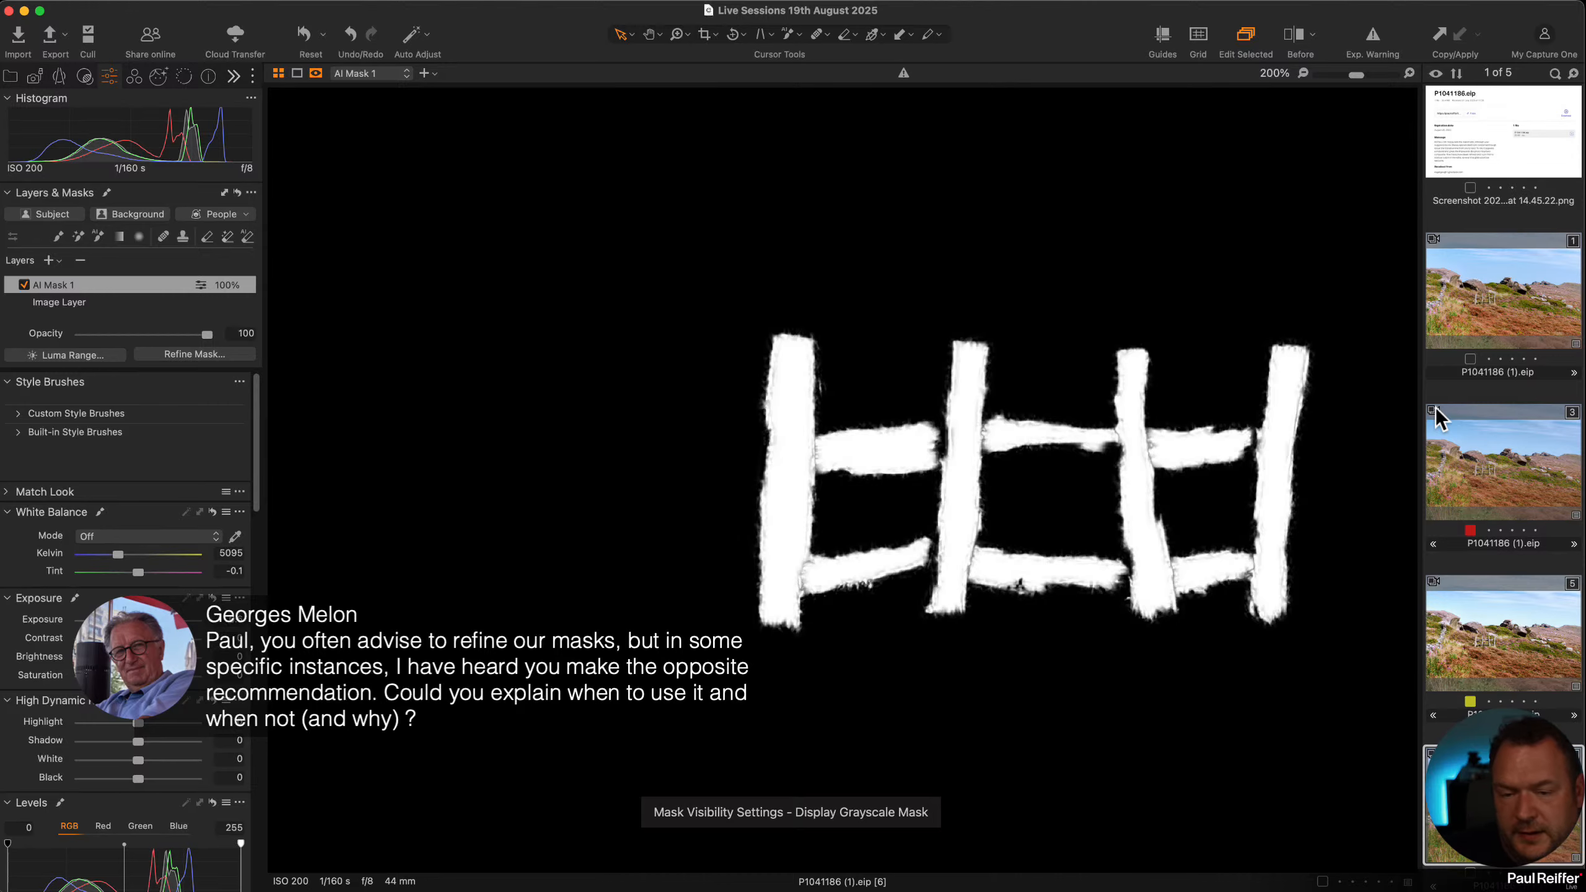
key(alt+m)
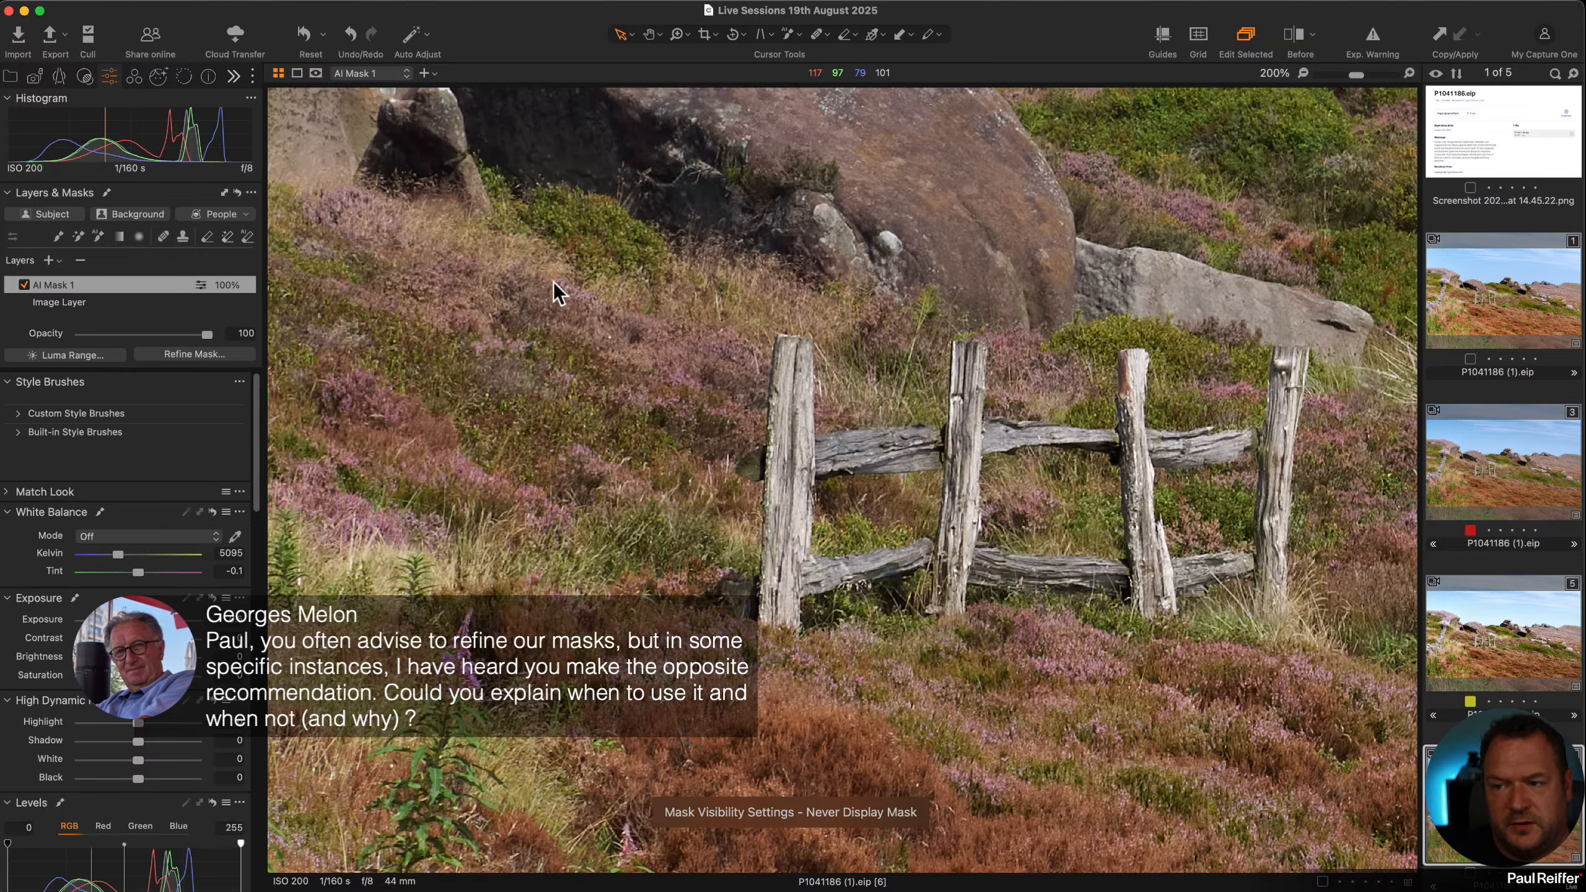
key(alt+m)
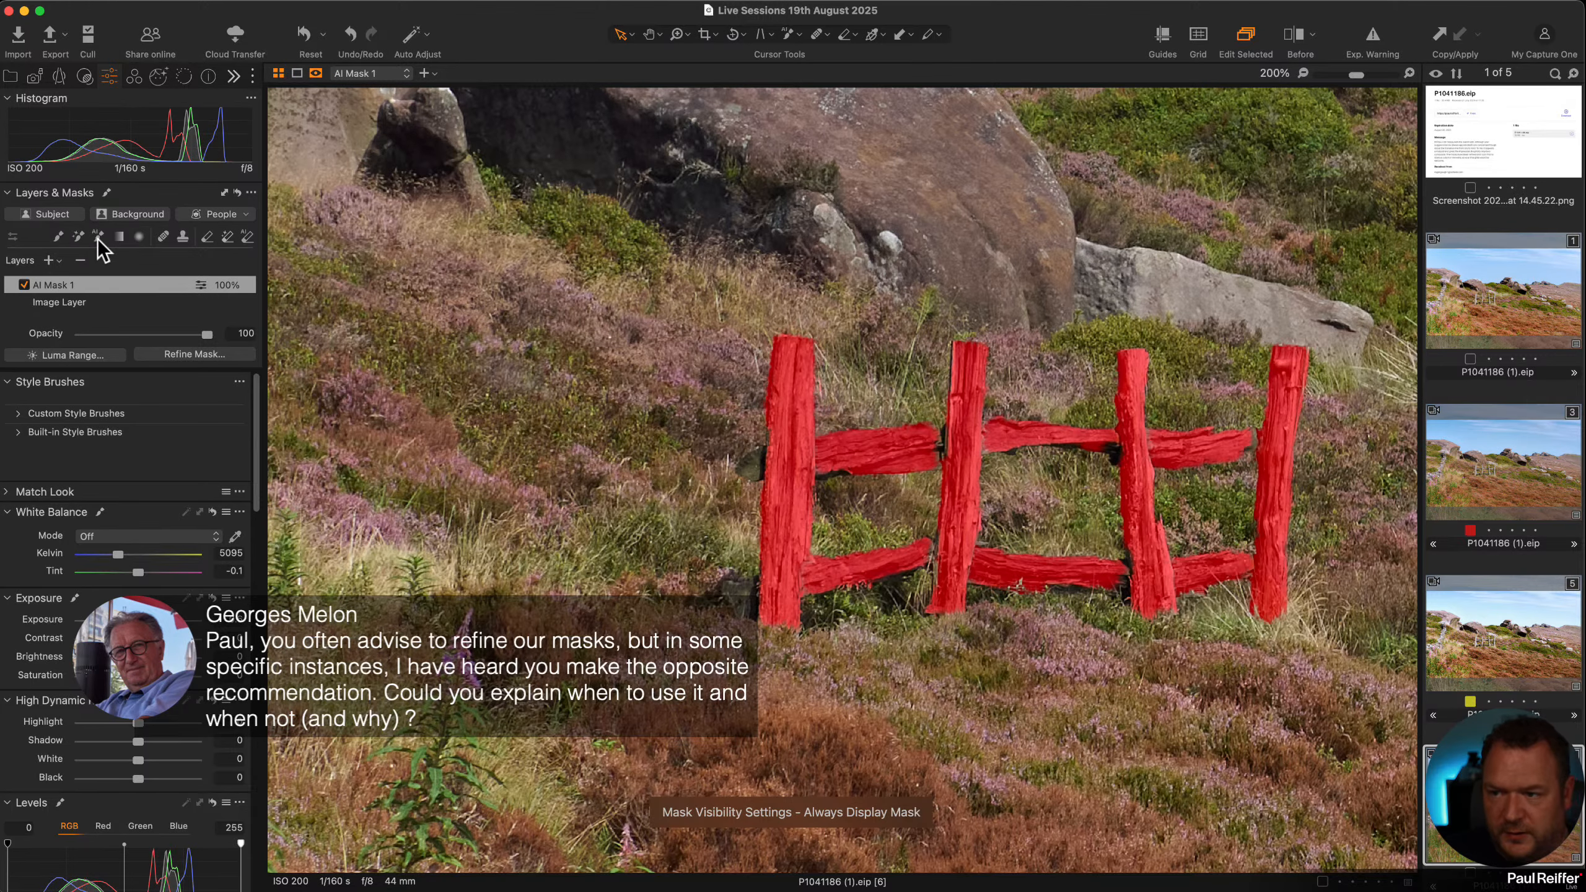
click(97, 237)
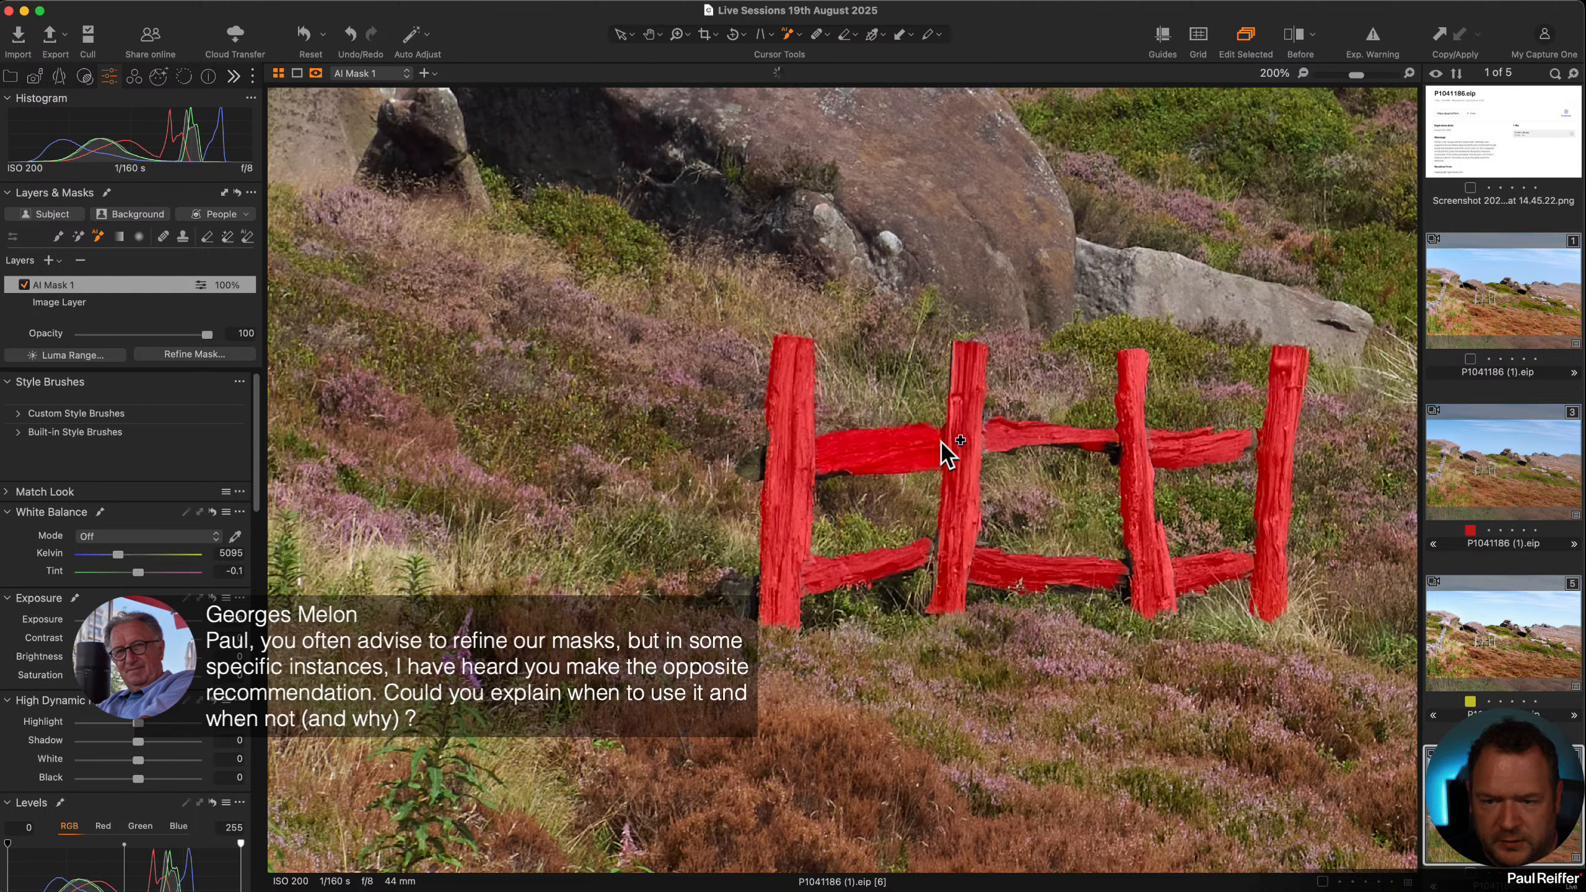
Add the upper rail's protruding left end to the AI mask, then try an exposure of 1.25 with the overlay hidden and reset it
click(759, 471)
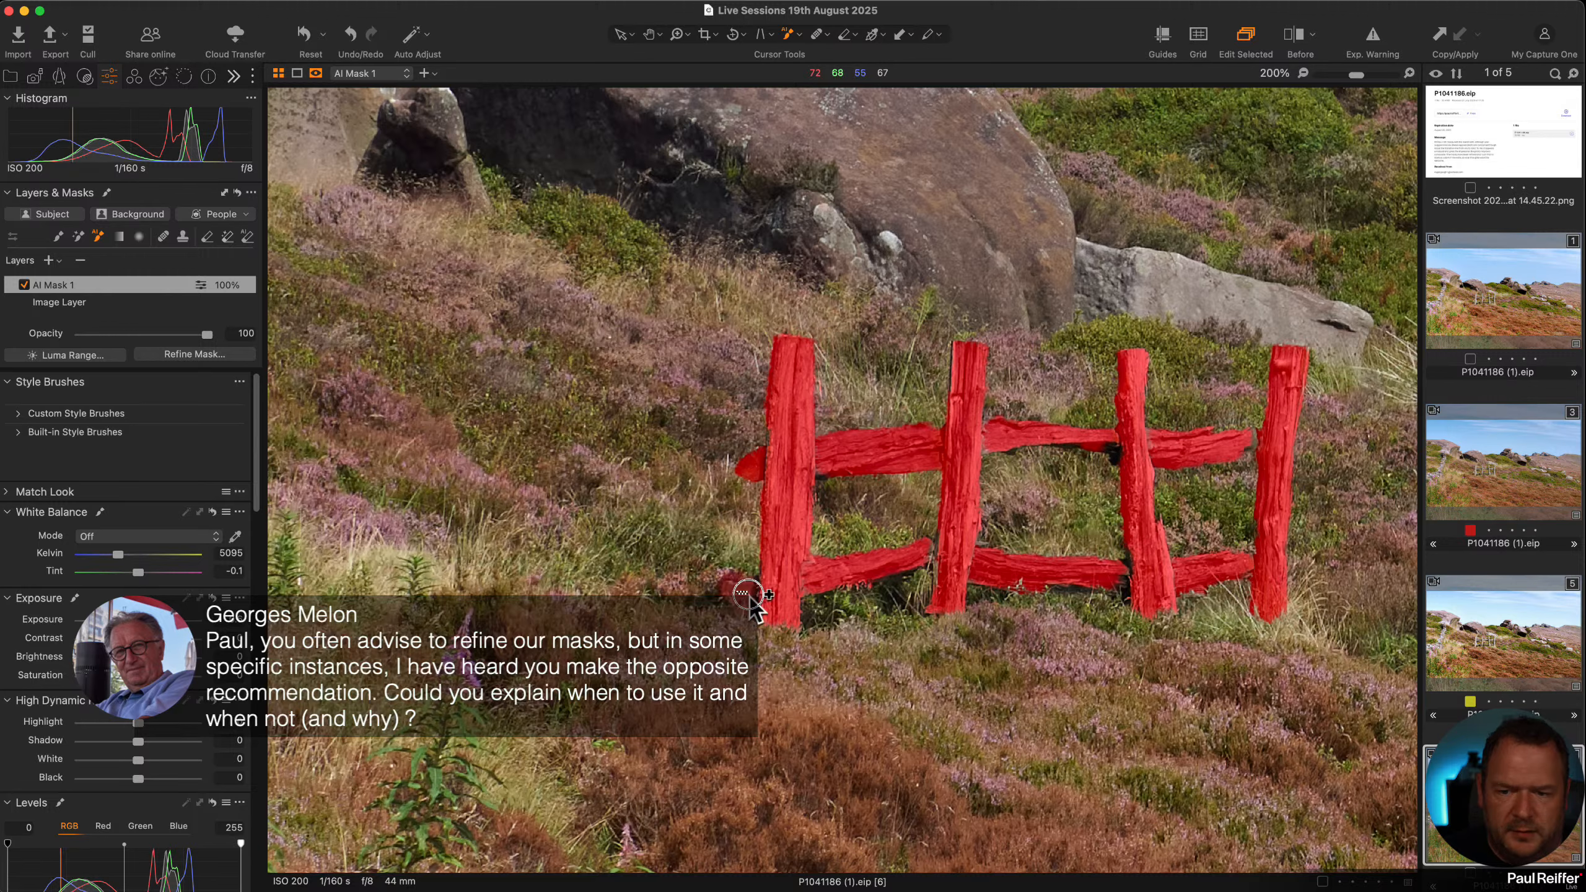
key(m)
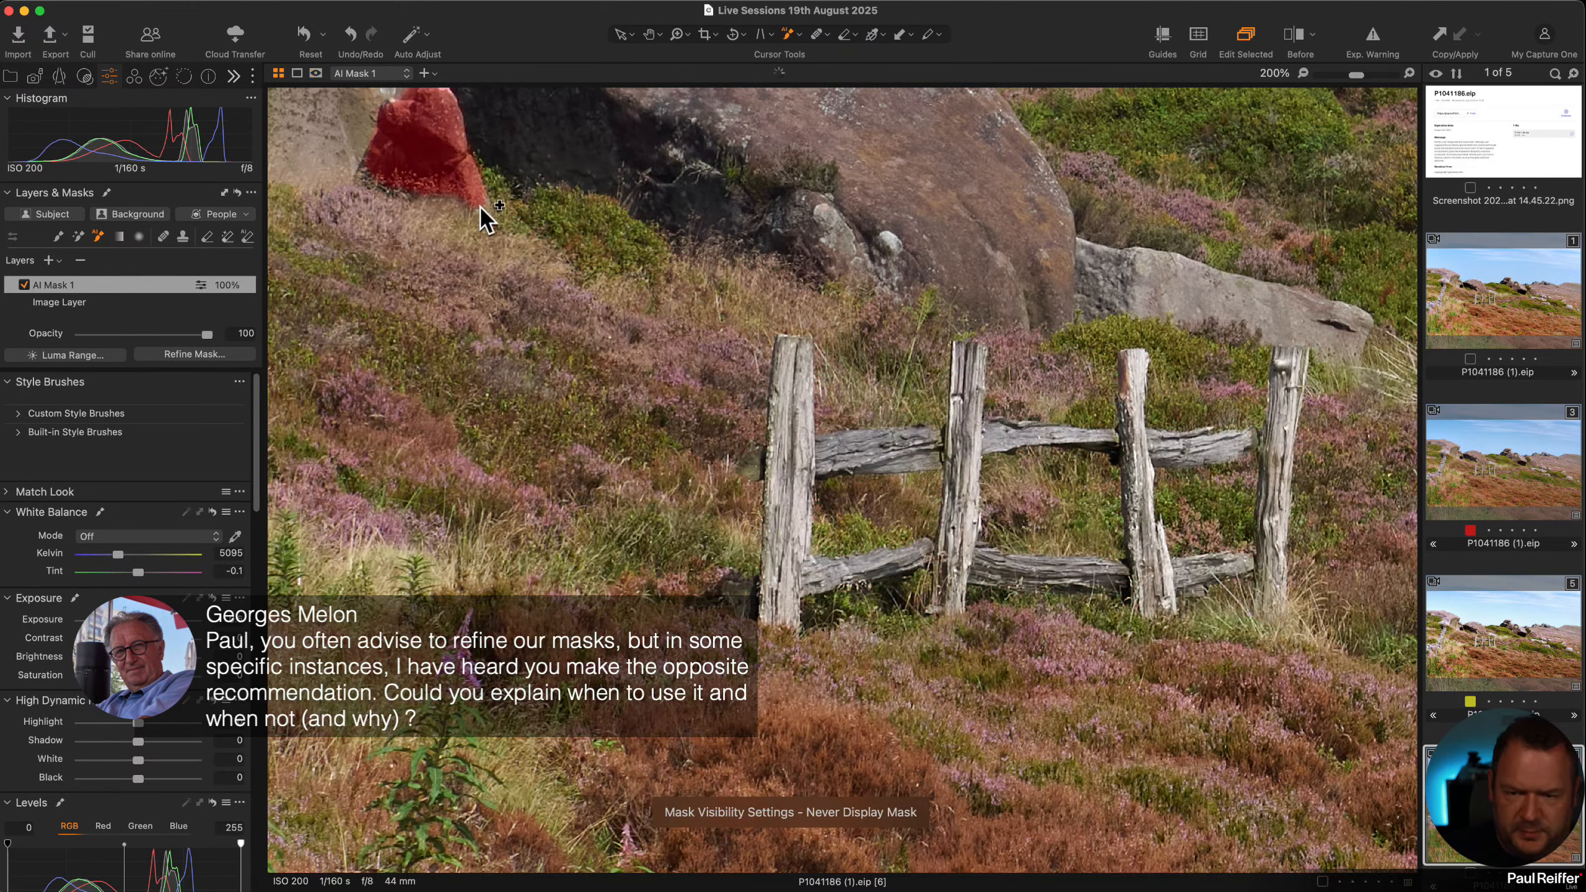
drag(147, 620, 157, 620)
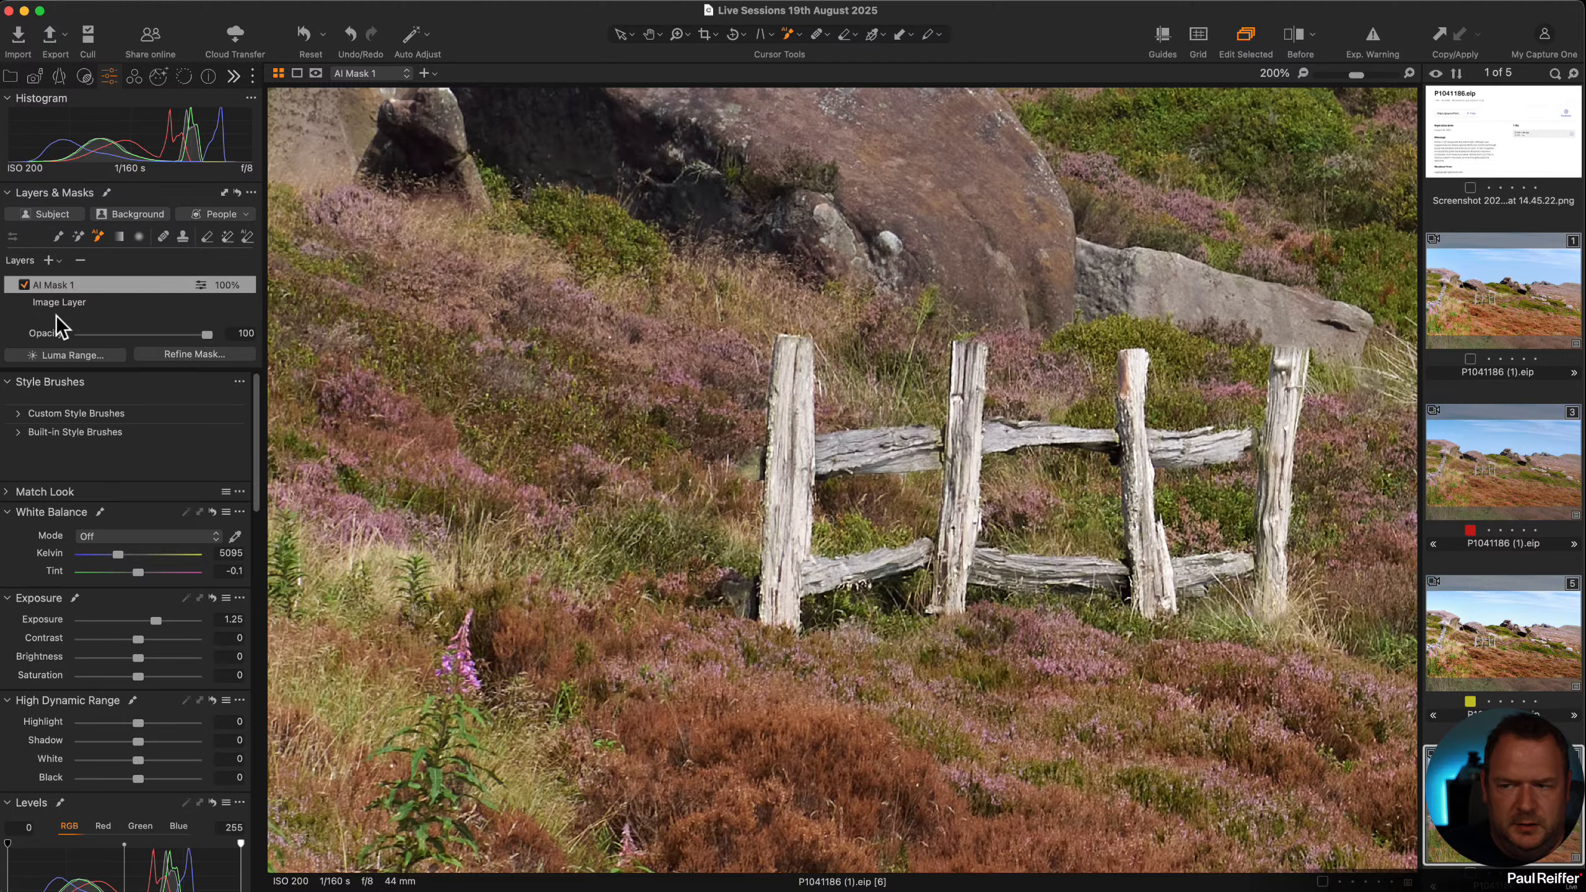
double_click(156, 620)
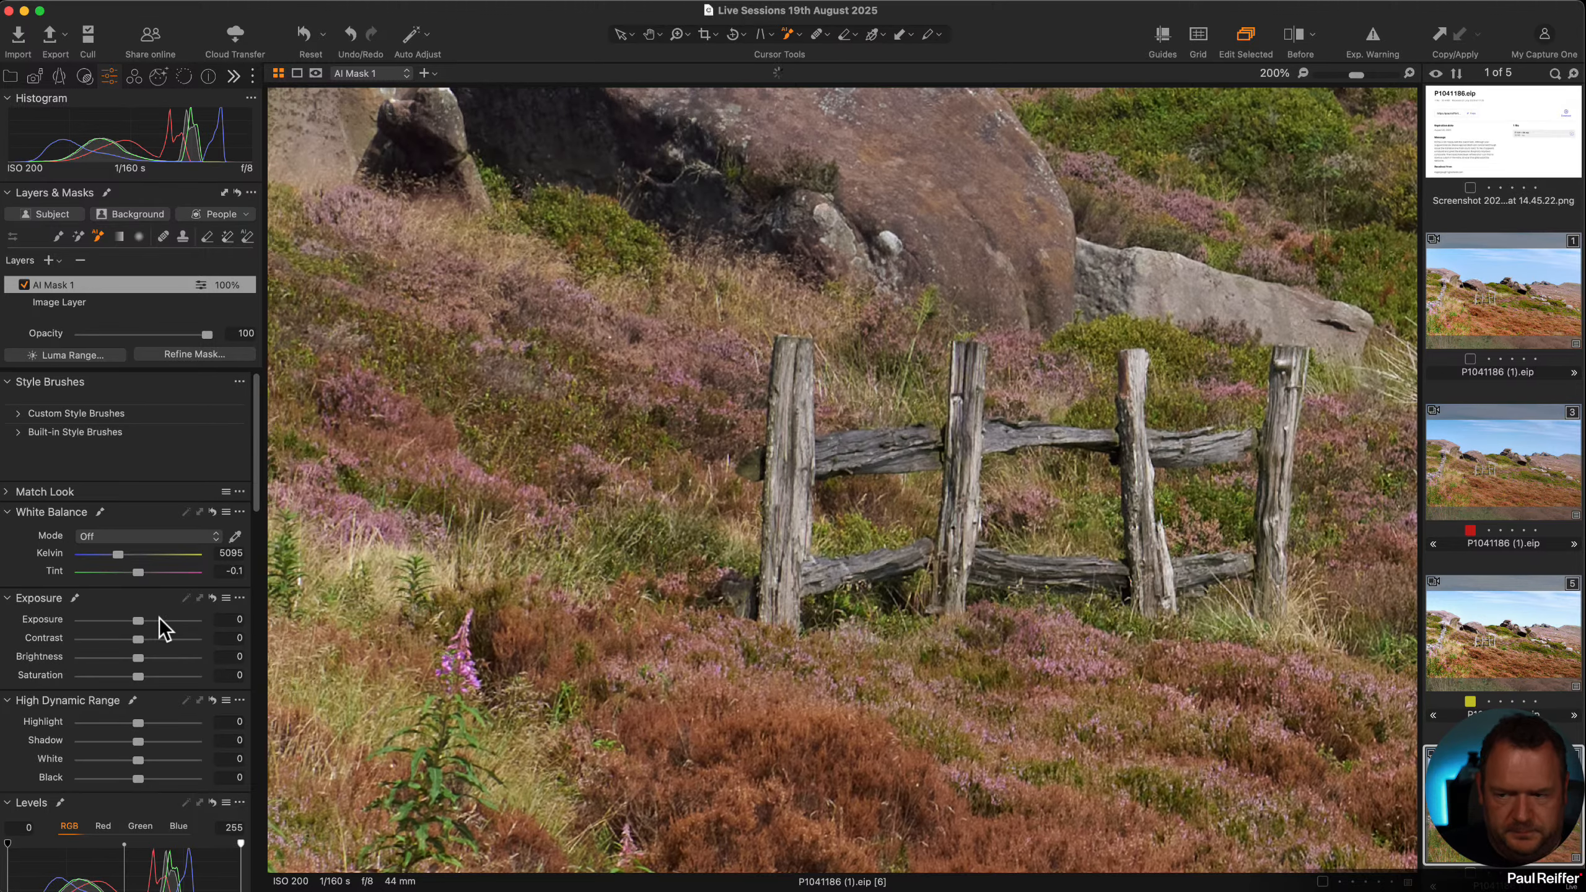
Refine the AI fence mask in grayscale, comparing radii such as 98, 0, 14 and 300, and apply a radius of 15
key(alt+m)
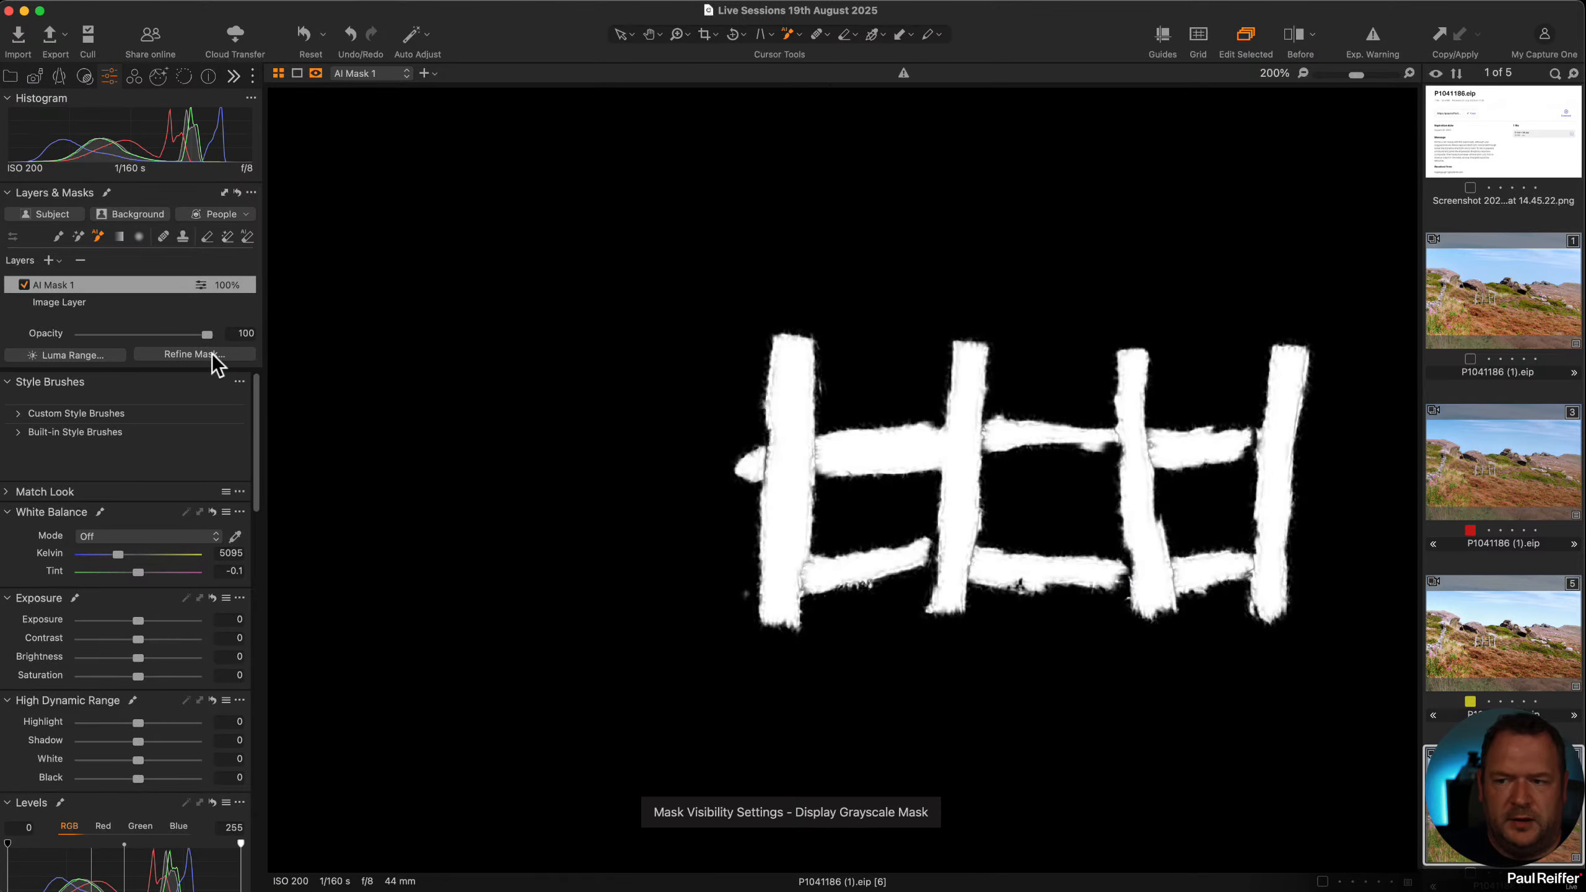
click(210, 354)
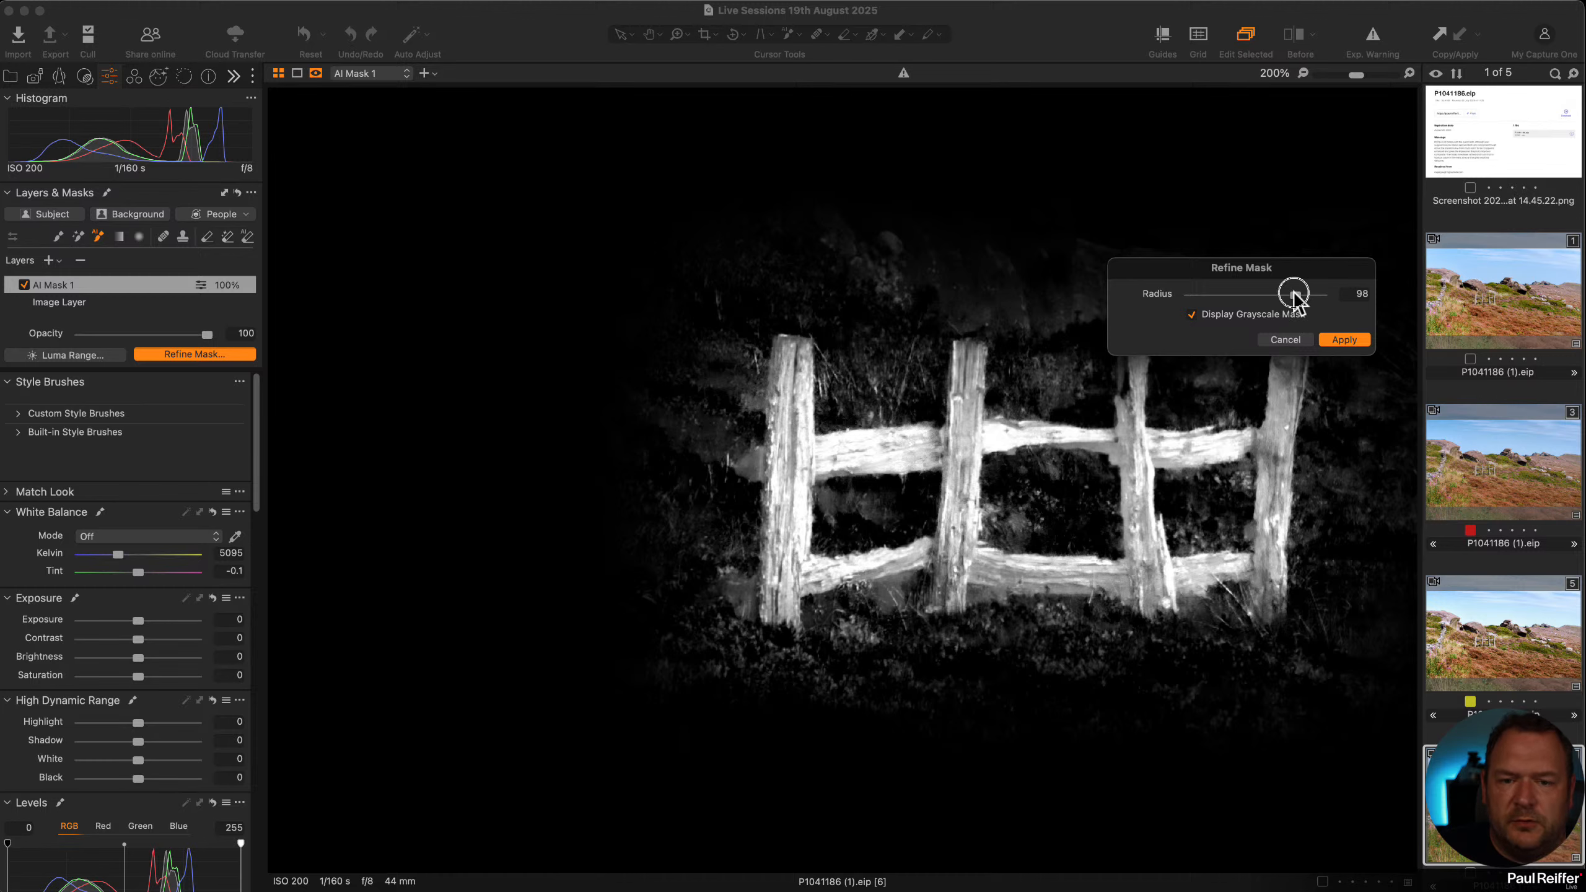
drag(1292, 294, 1140, 300)
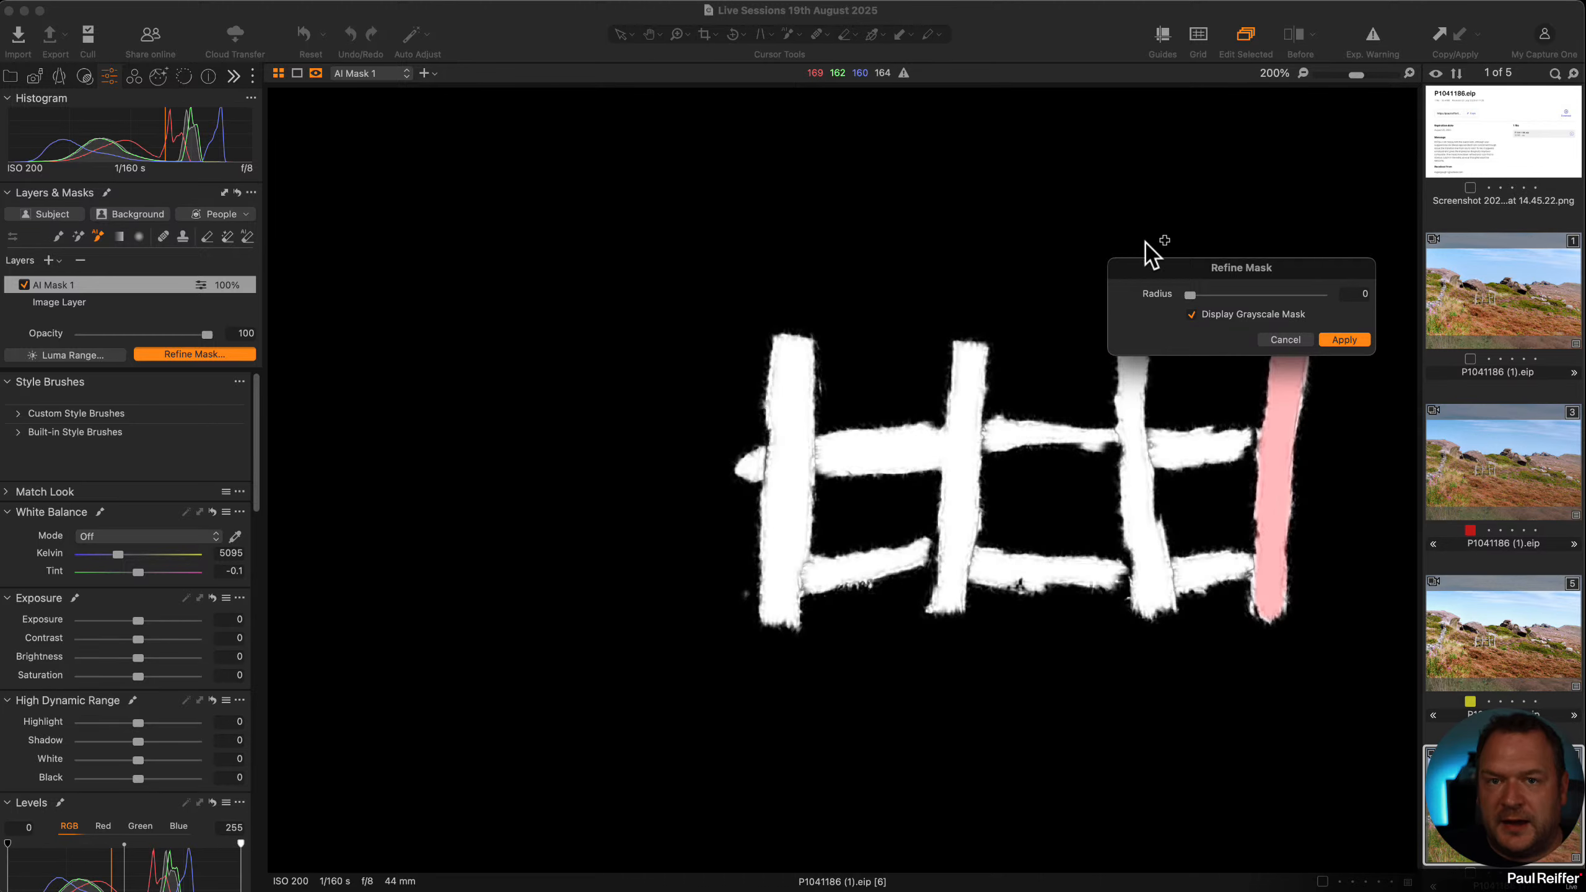
click(1193, 295)
drag(1209, 296, 1253, 298)
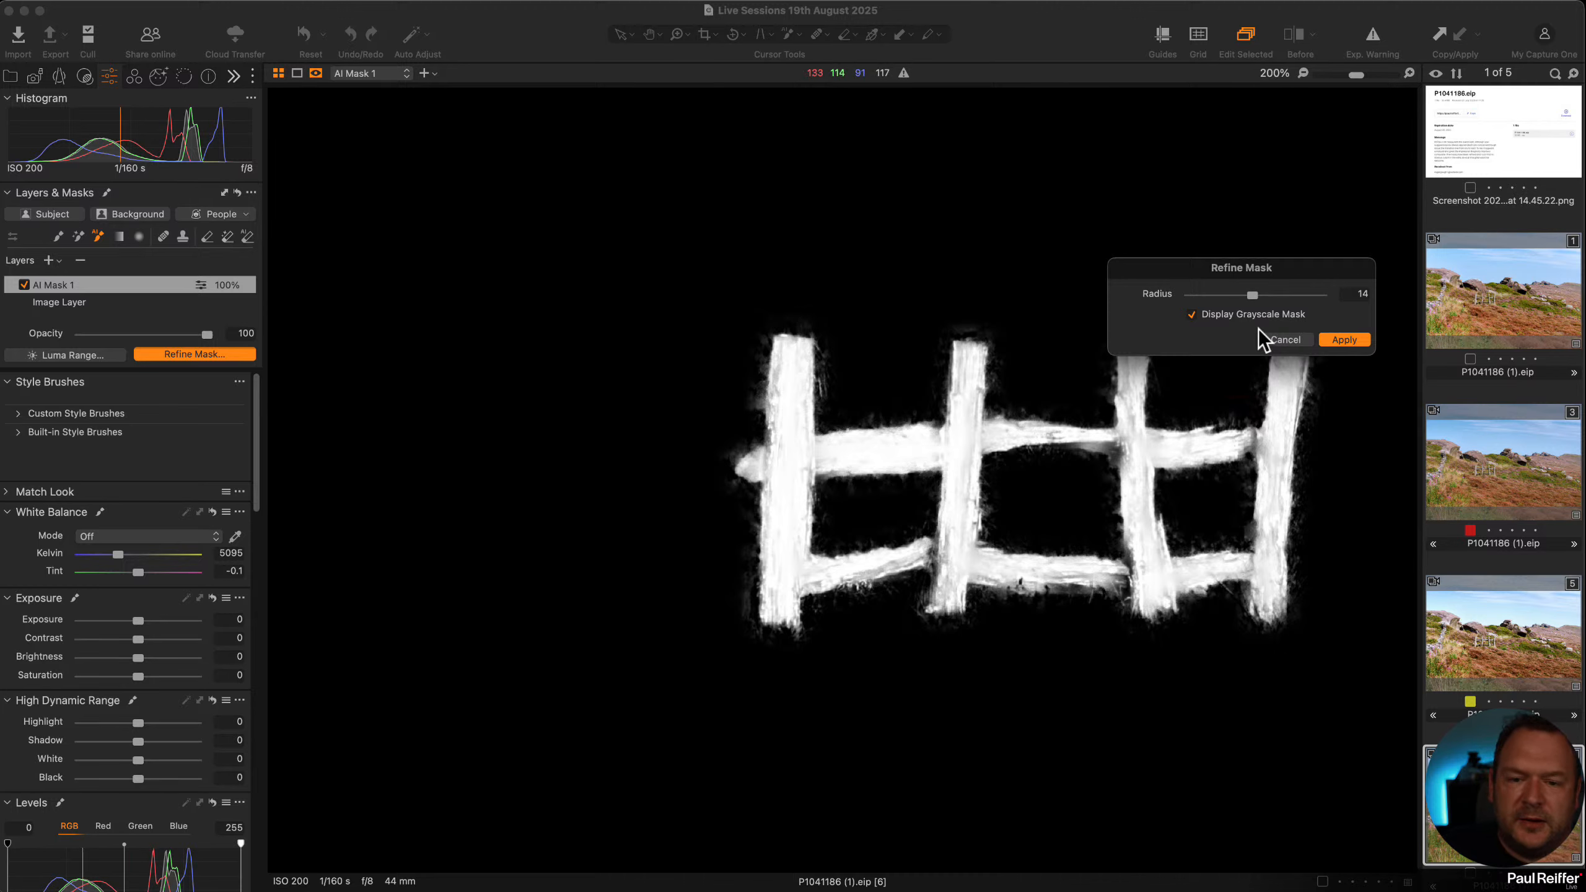
drag(1251, 296, 1344, 302)
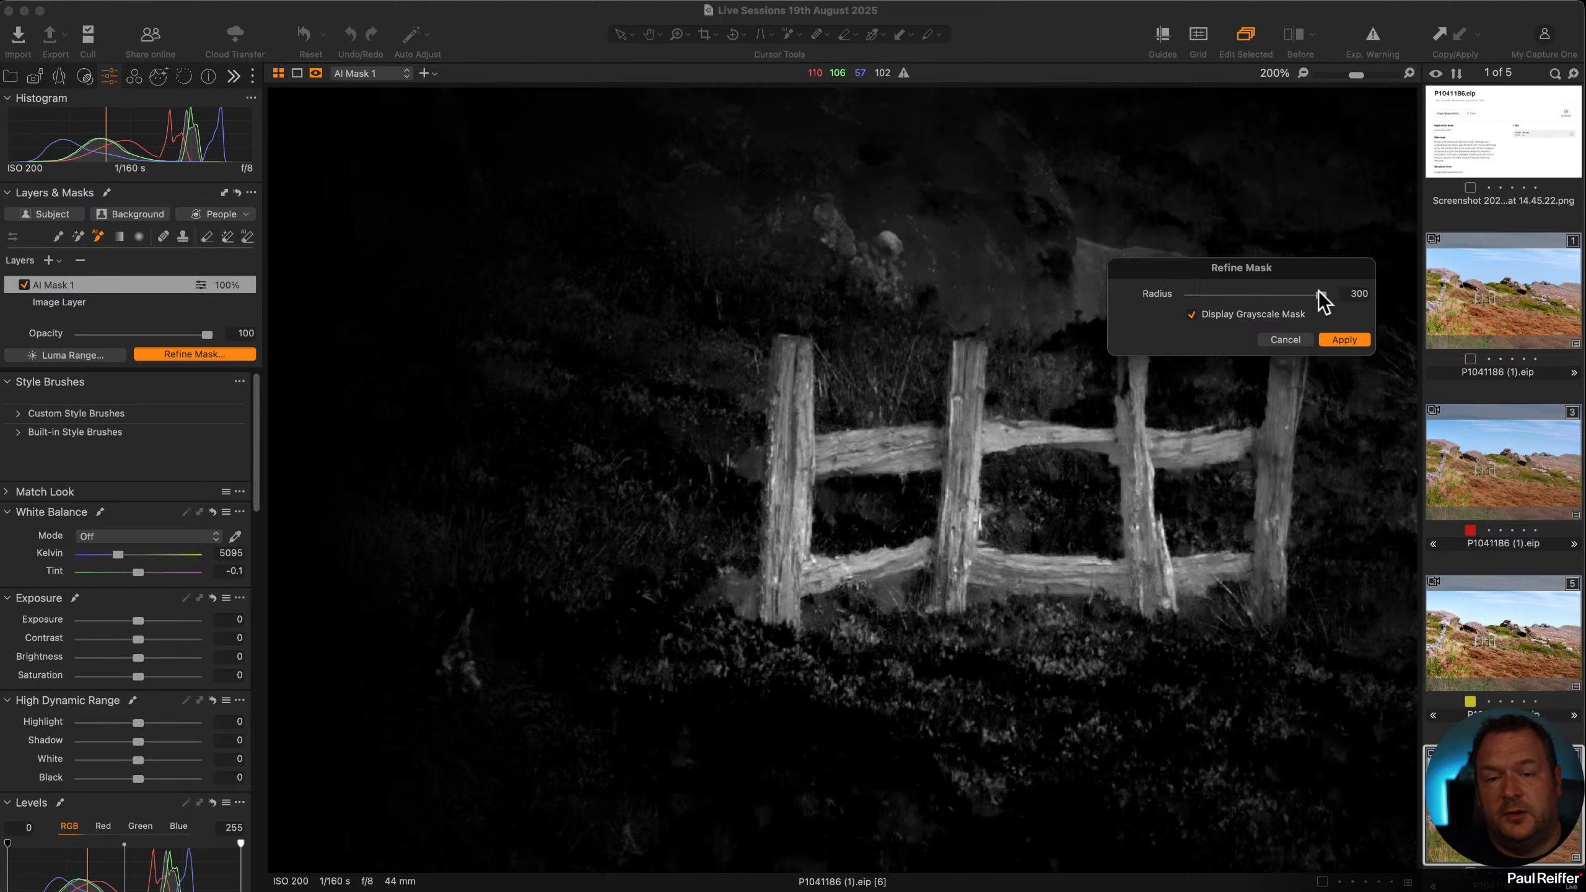
drag(1321, 294, 1255, 300)
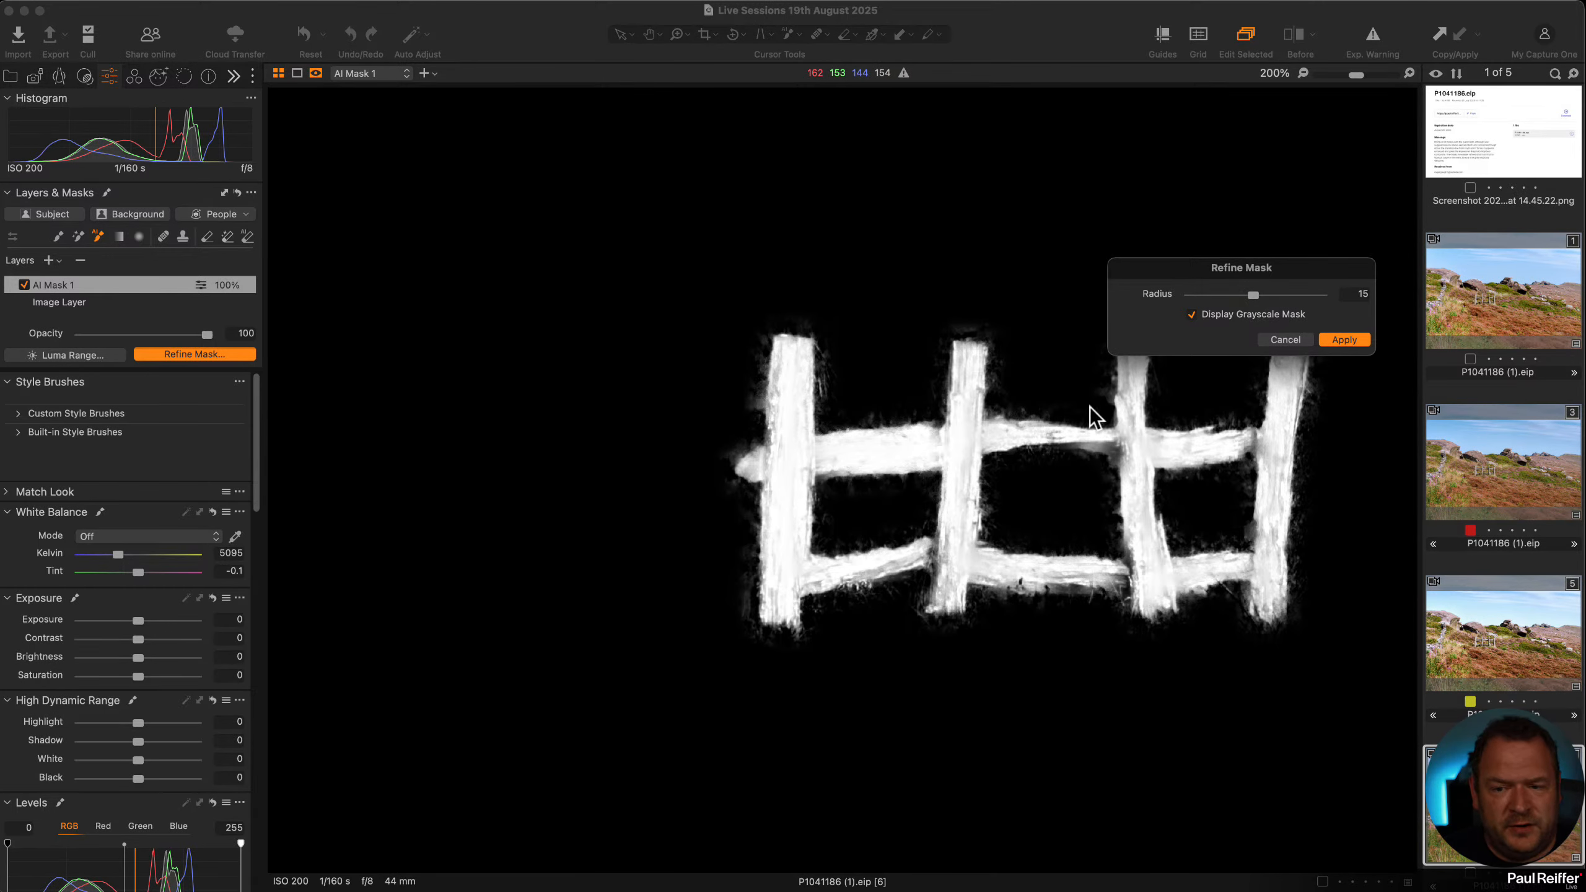
click(1331, 340)
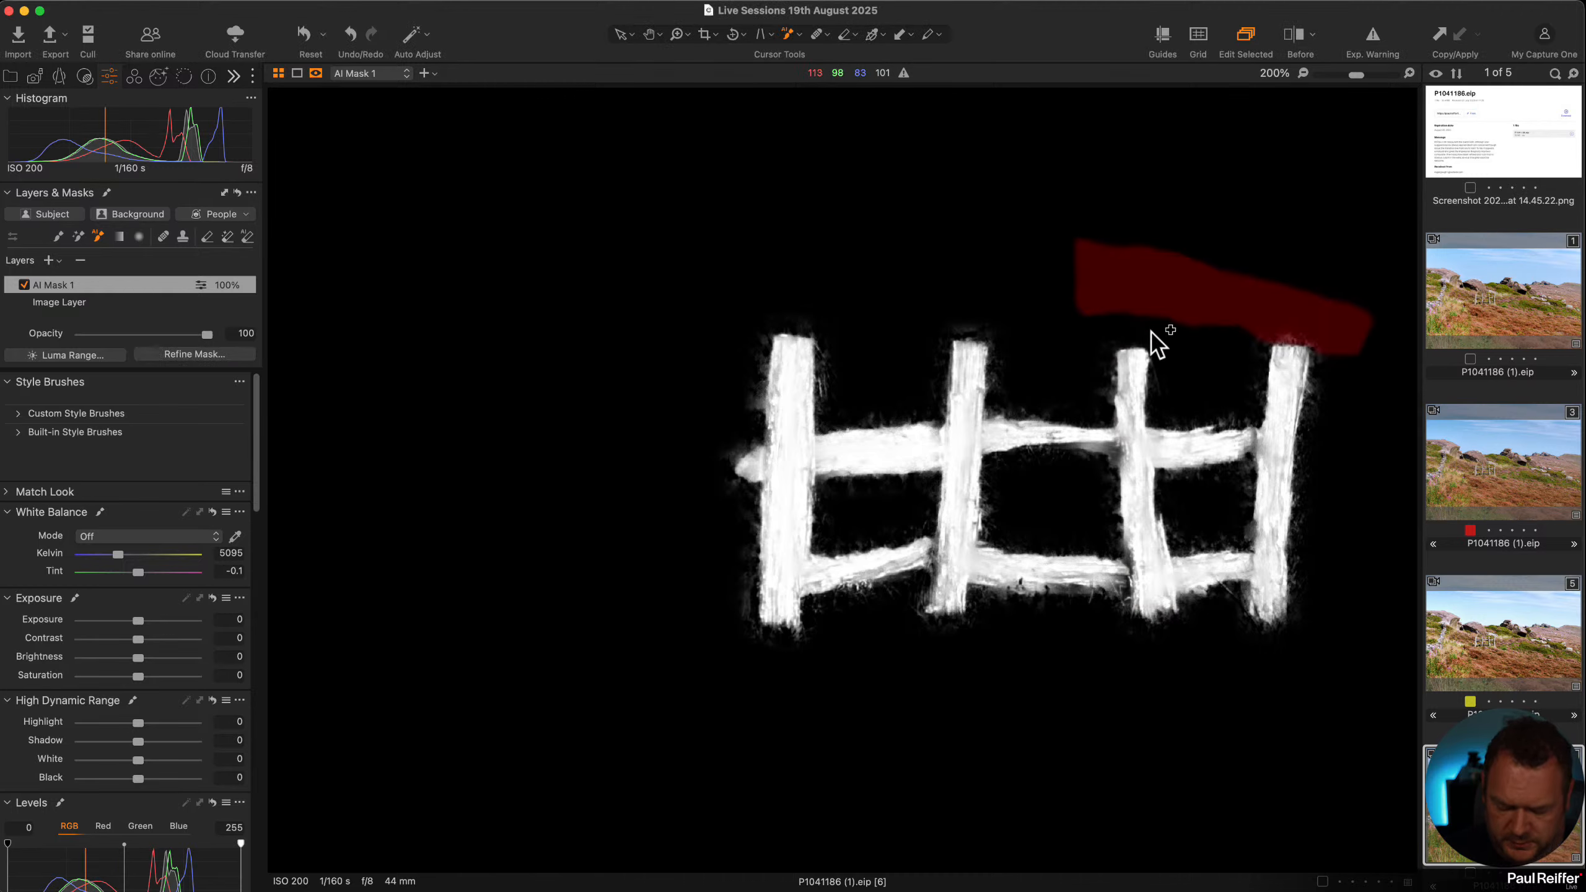
Erase the stray mask halo around the upper parts of the fence posts with a reduced-size eraser
key(e)
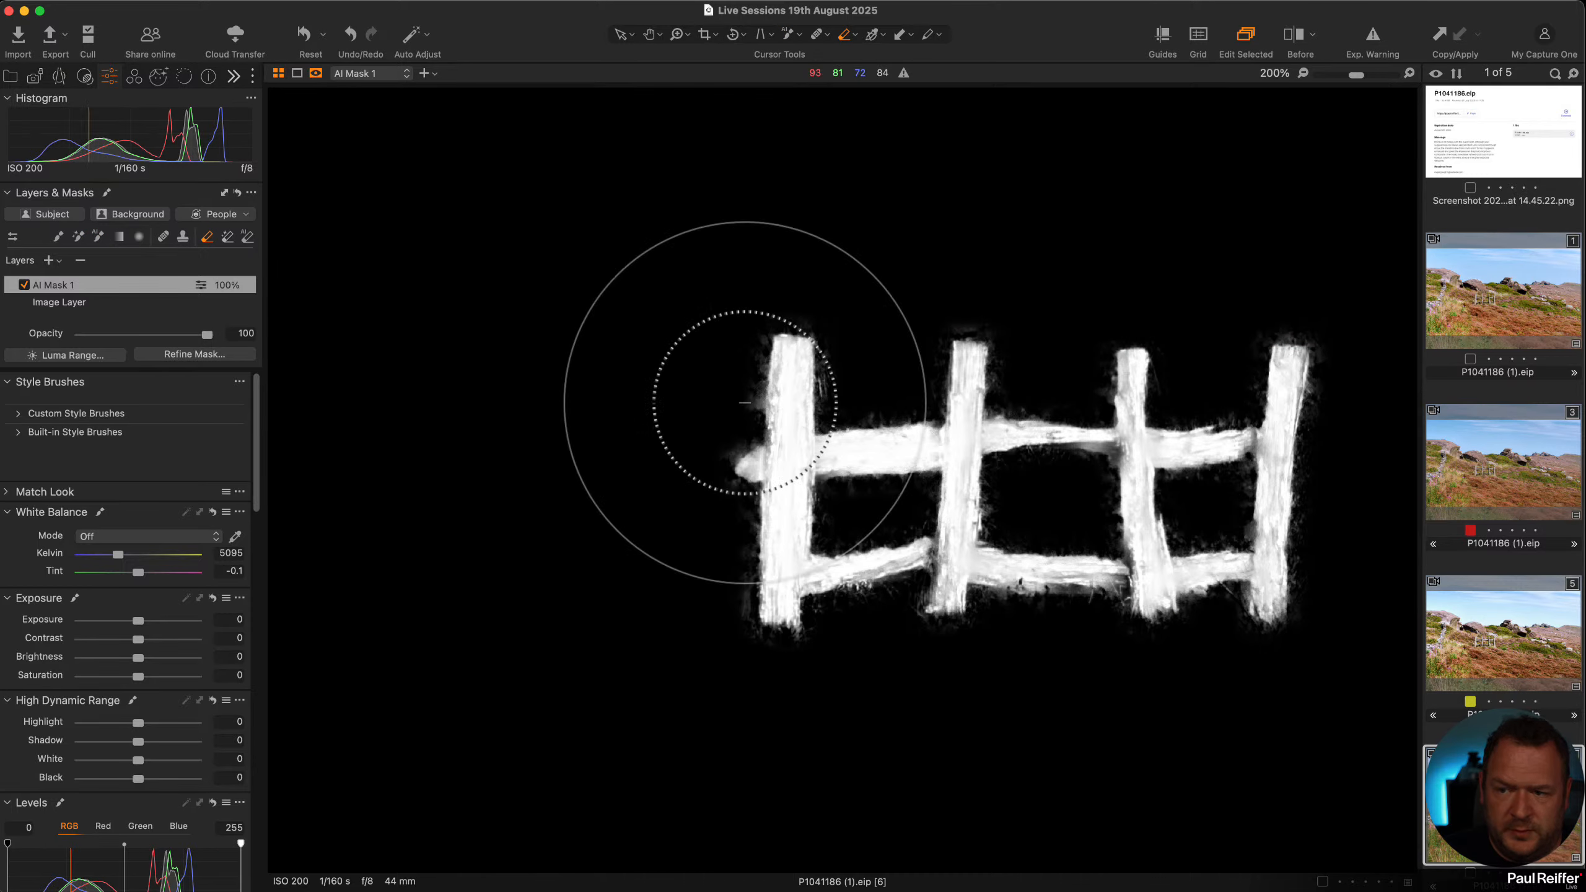
key([)
key([)
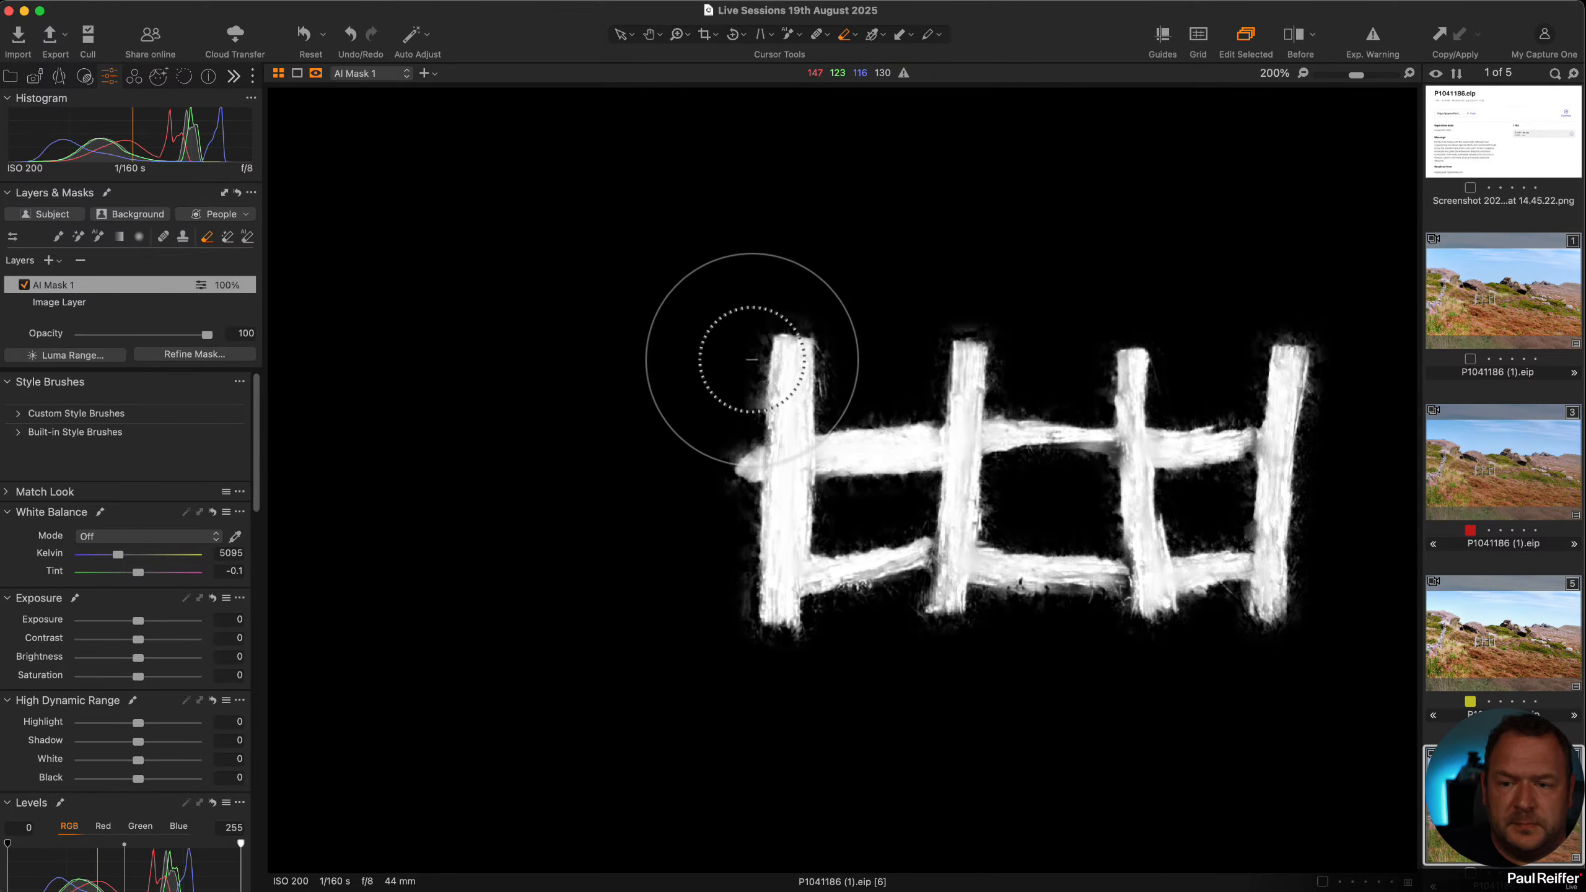
key([)
key([)
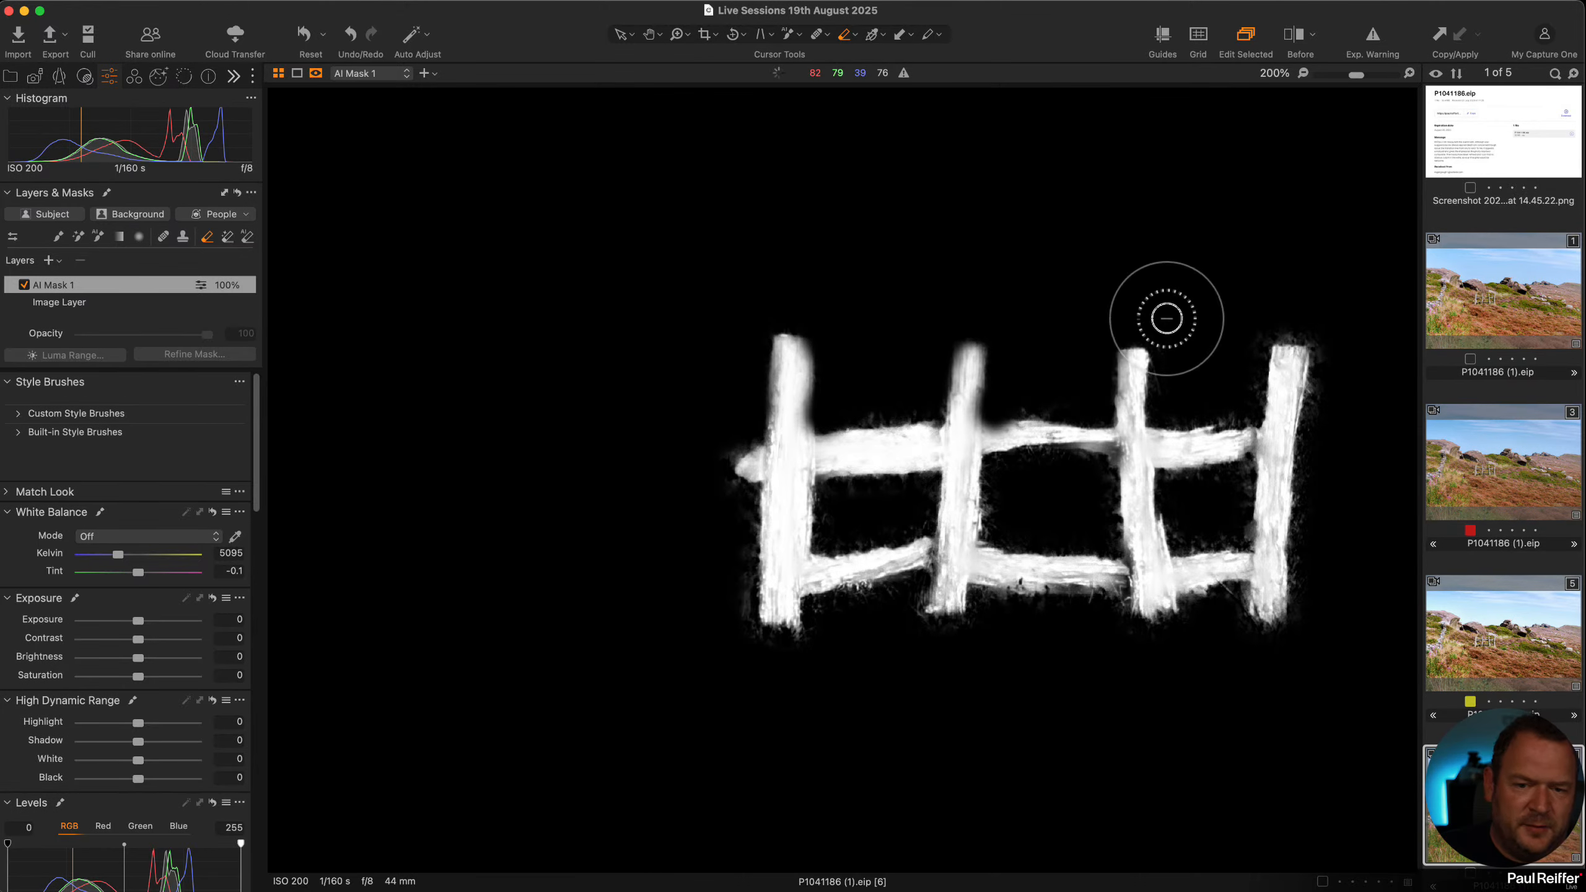
mouse_move(1166, 319)
mouse_down()
mouse_move(1180, 400)
mouse_move(1264, 379)
mouse_move(1299, 450)
mouse_move(1143, 434)
mouse_up()
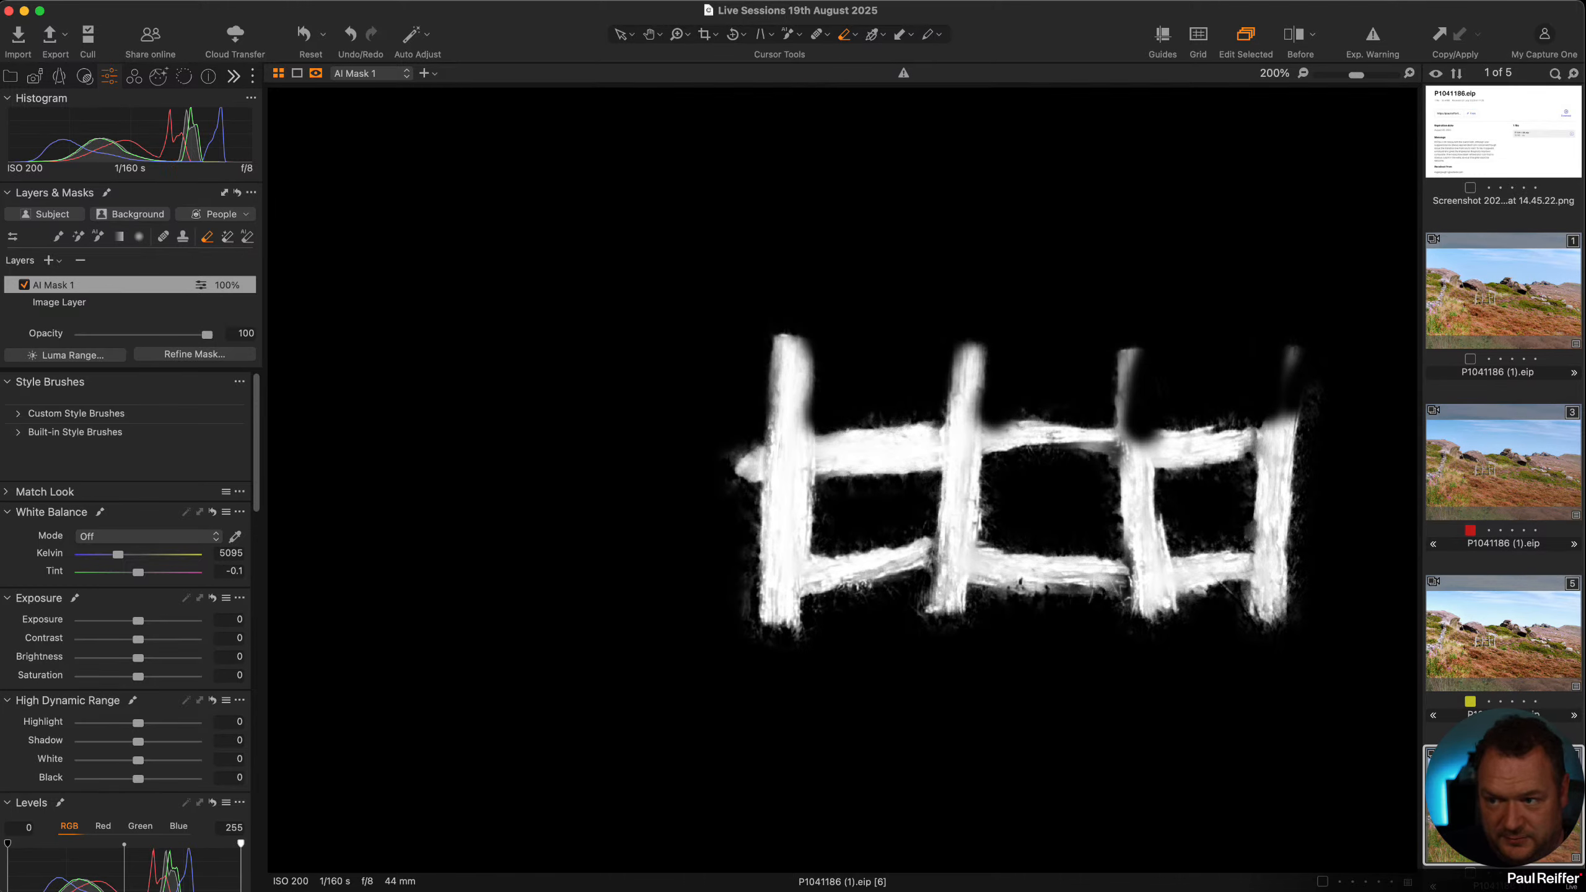
Clear the mask of the AI Mask 1 layer and display the photo with the regular mask overlay
right_click(98, 285)
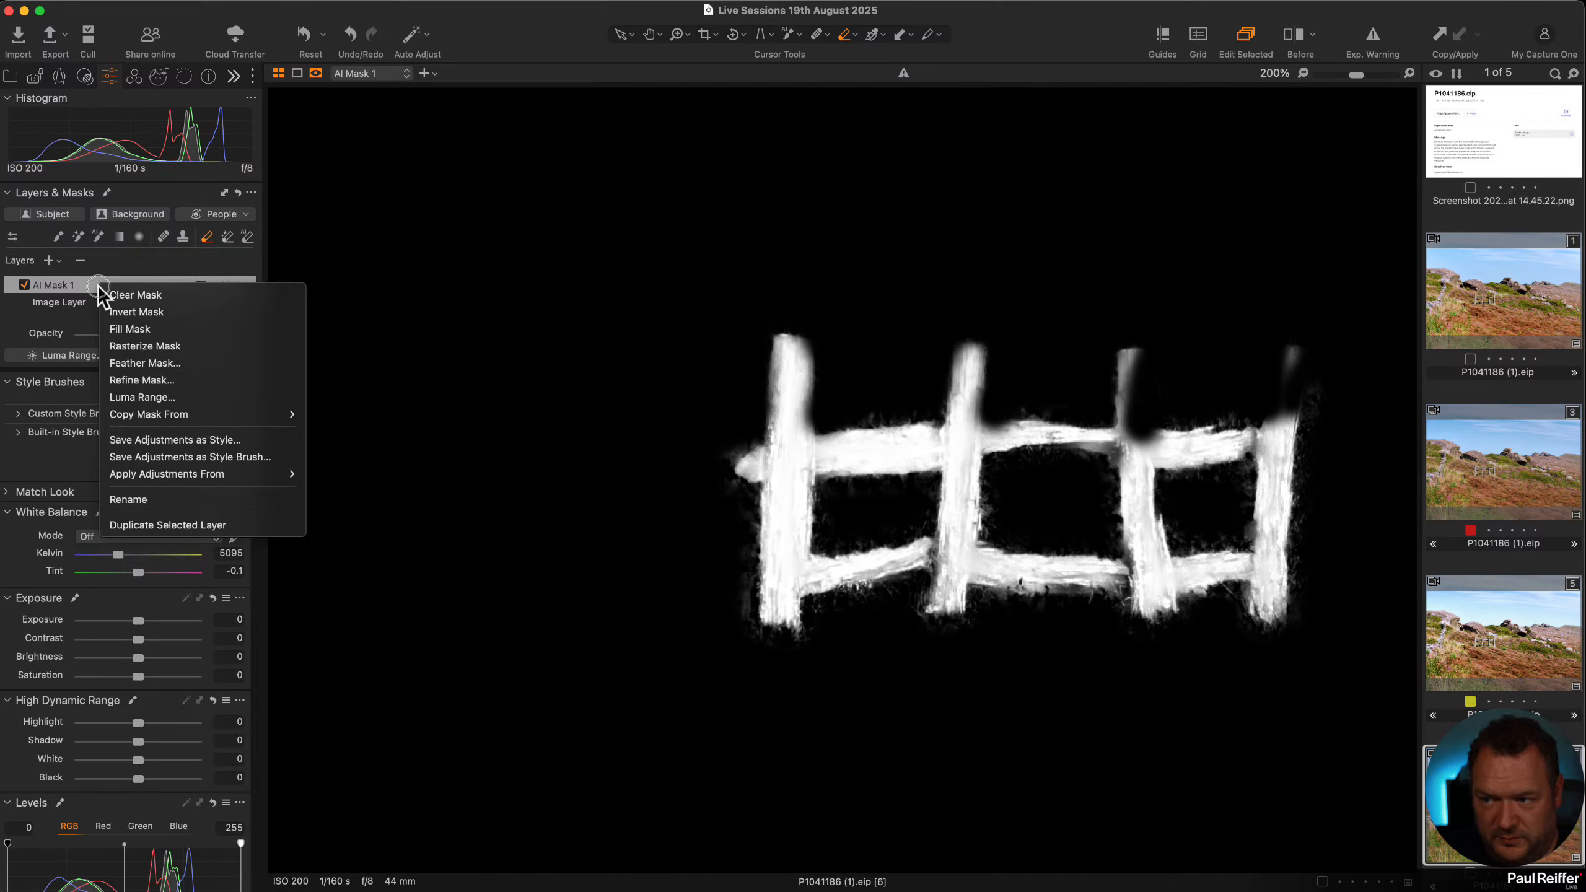
click(160, 294)
key(m)
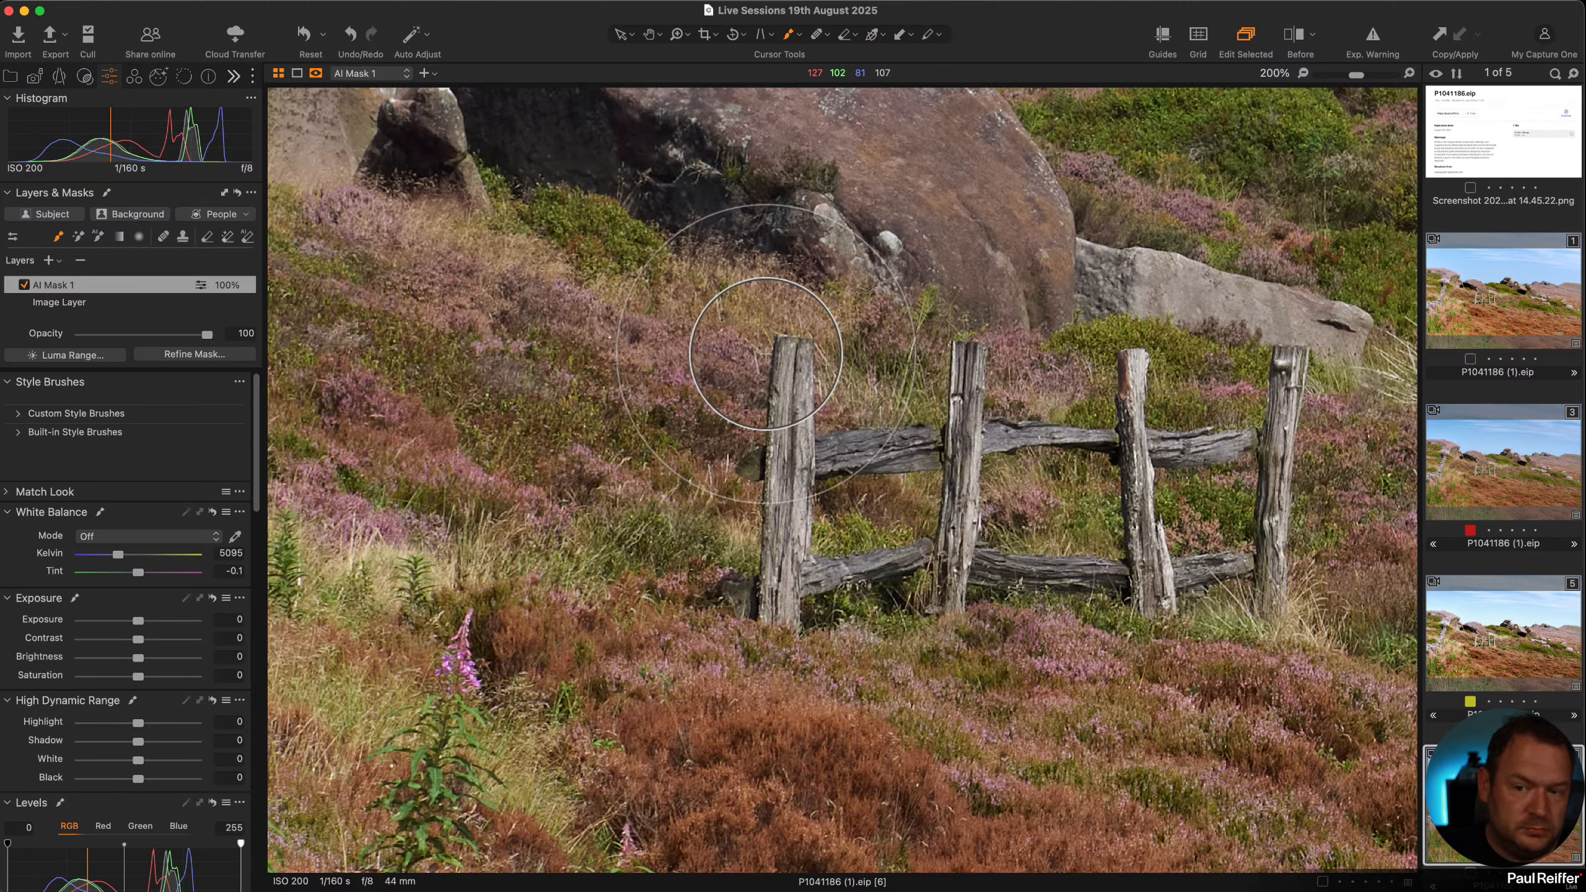
Paint a rough mask with a small soft brush along the four fence posts and the rails between the two right-hand posts
right_click(771, 352)
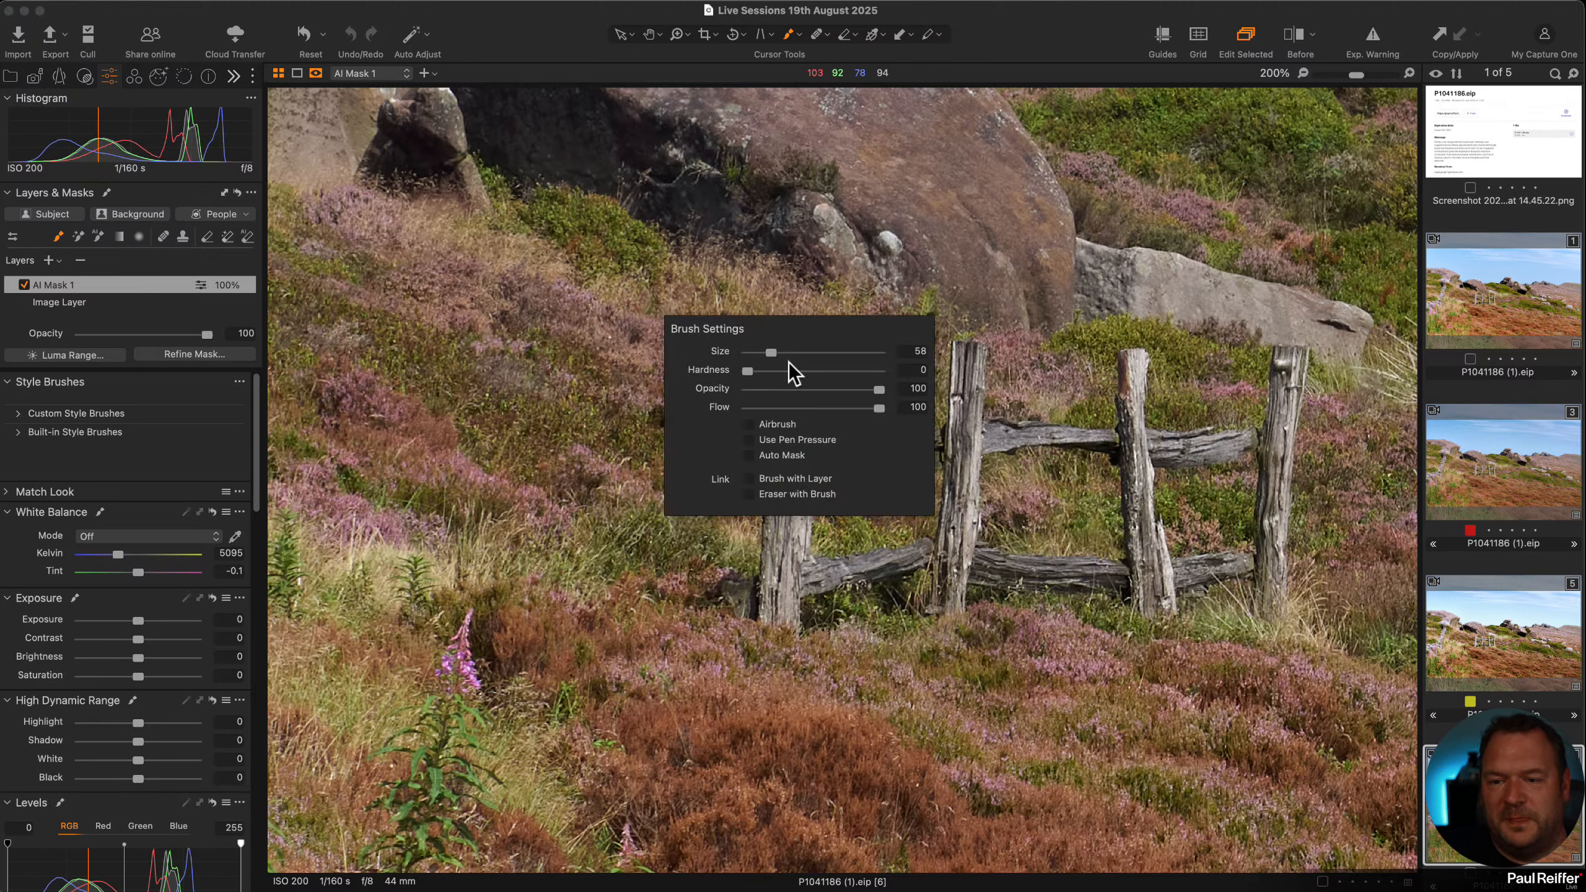
mouse_move(770, 352)
mouse_down()
mouse_move(790, 406)
mouse_move(777, 614)
mouse_move(794, 353)
mouse_up()
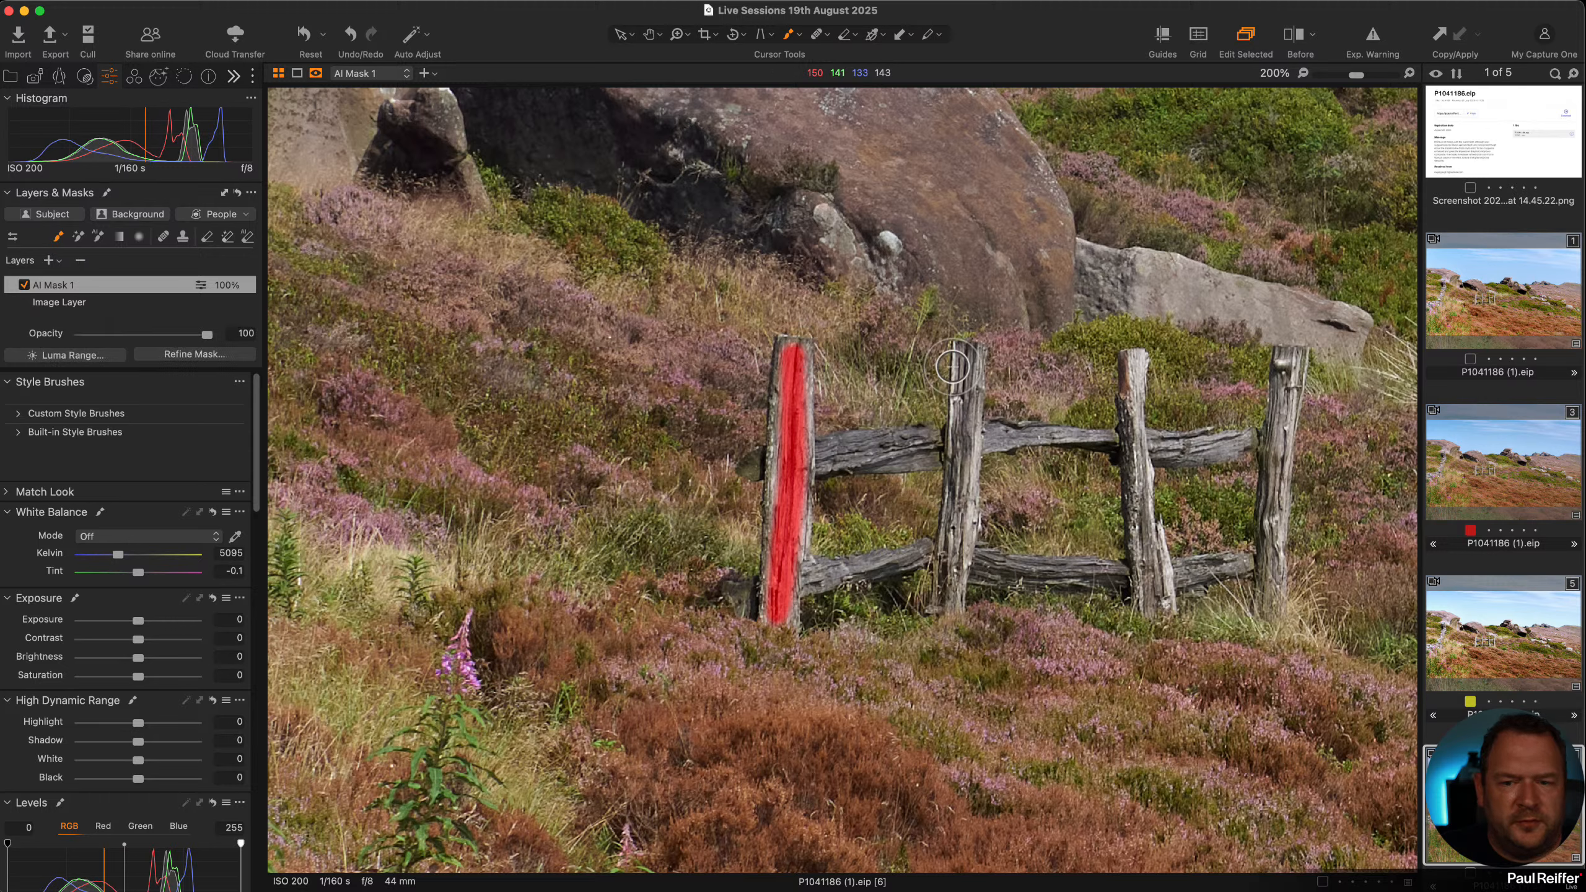
mouse_move(966, 358)
mouse_down()
mouse_move(962, 518)
mouse_move(941, 598)
mouse_move(995, 357)
mouse_up()
mouse_move(1130, 362)
mouse_down()
mouse_move(1147, 601)
mouse_move(1150, 452)
mouse_move(1249, 439)
mouse_up()
mouse_move(1287, 379)
mouse_down()
mouse_move(1273, 597)
mouse_move(1215, 570)
mouse_move(1252, 566)
mouse_up()
drag(1240, 445, 1262, 445)
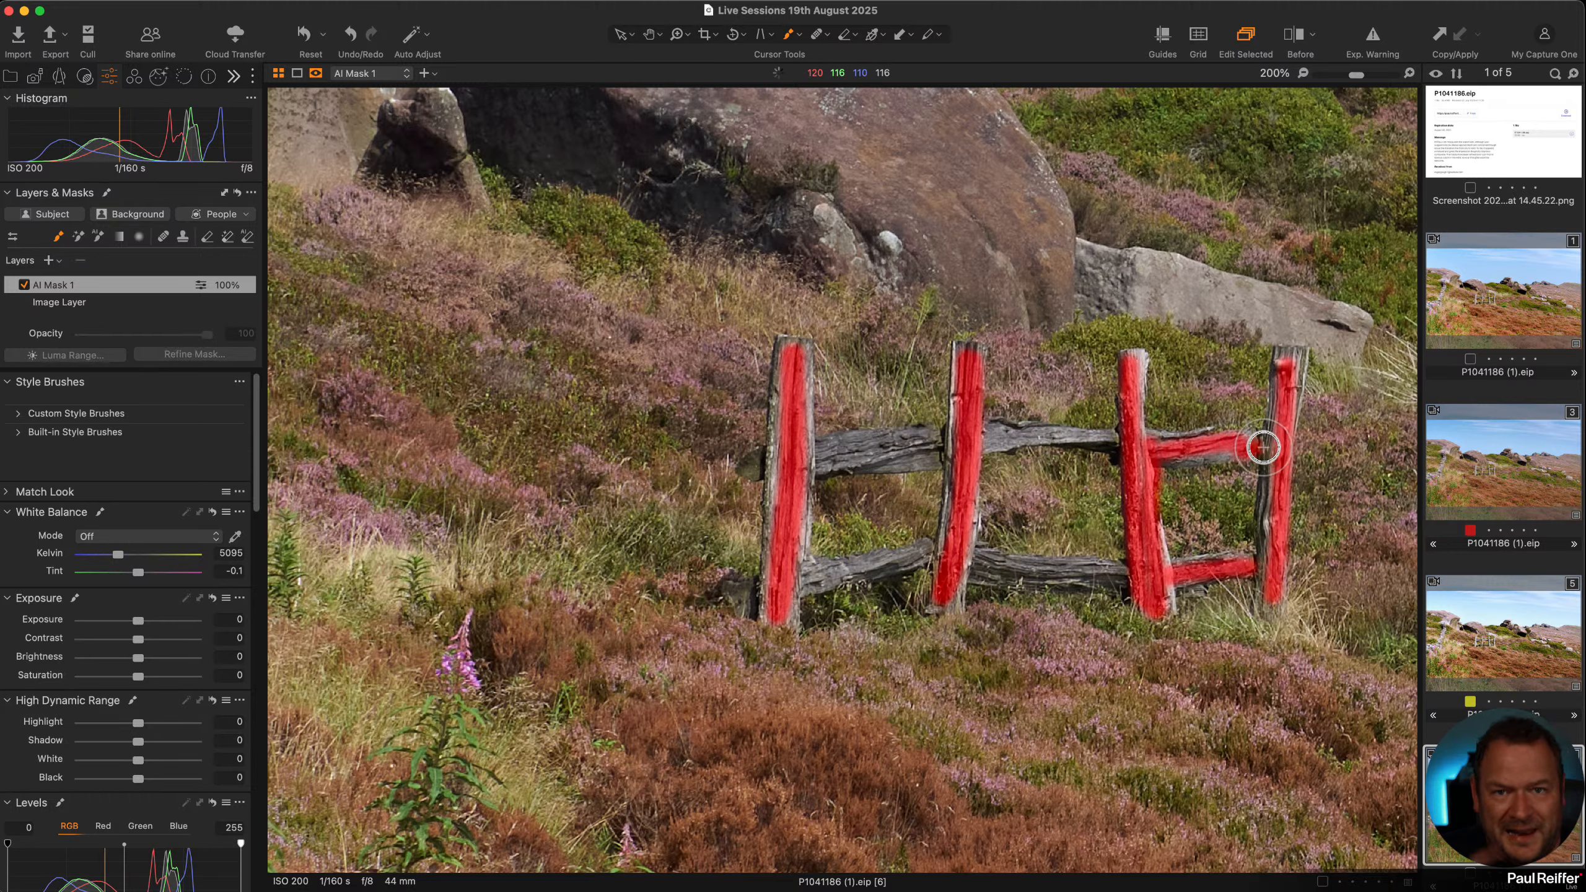
Paint the mask along the fence's remaining upper and lower rails and the rail ends protruding beyond the left-hand post
drag(961, 445, 1119, 435)
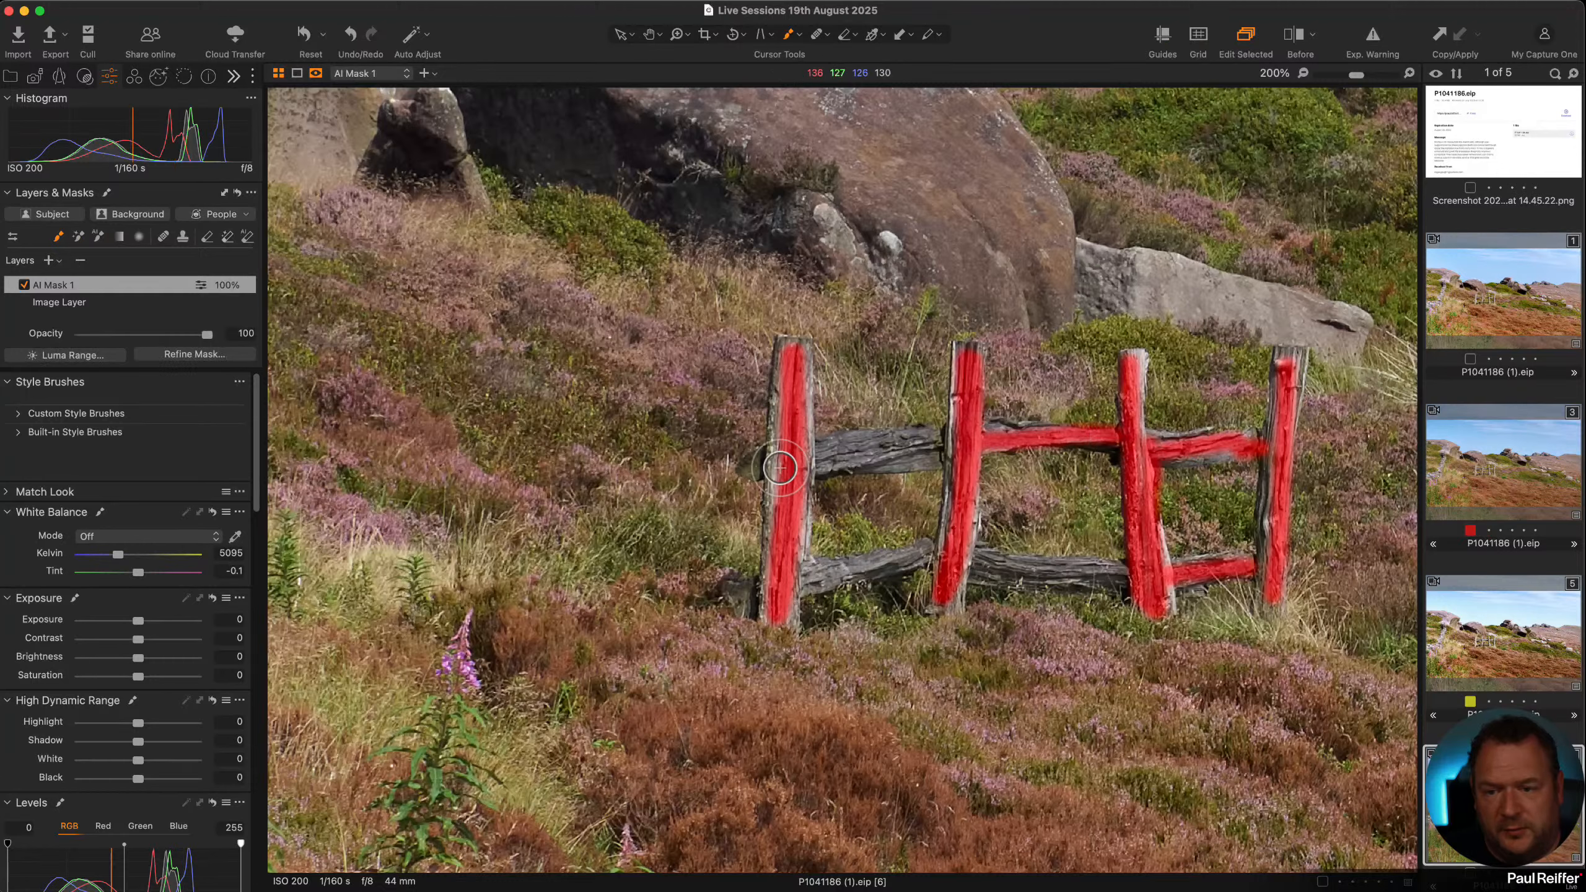
drag(796, 451, 933, 445)
drag(800, 574, 928, 555)
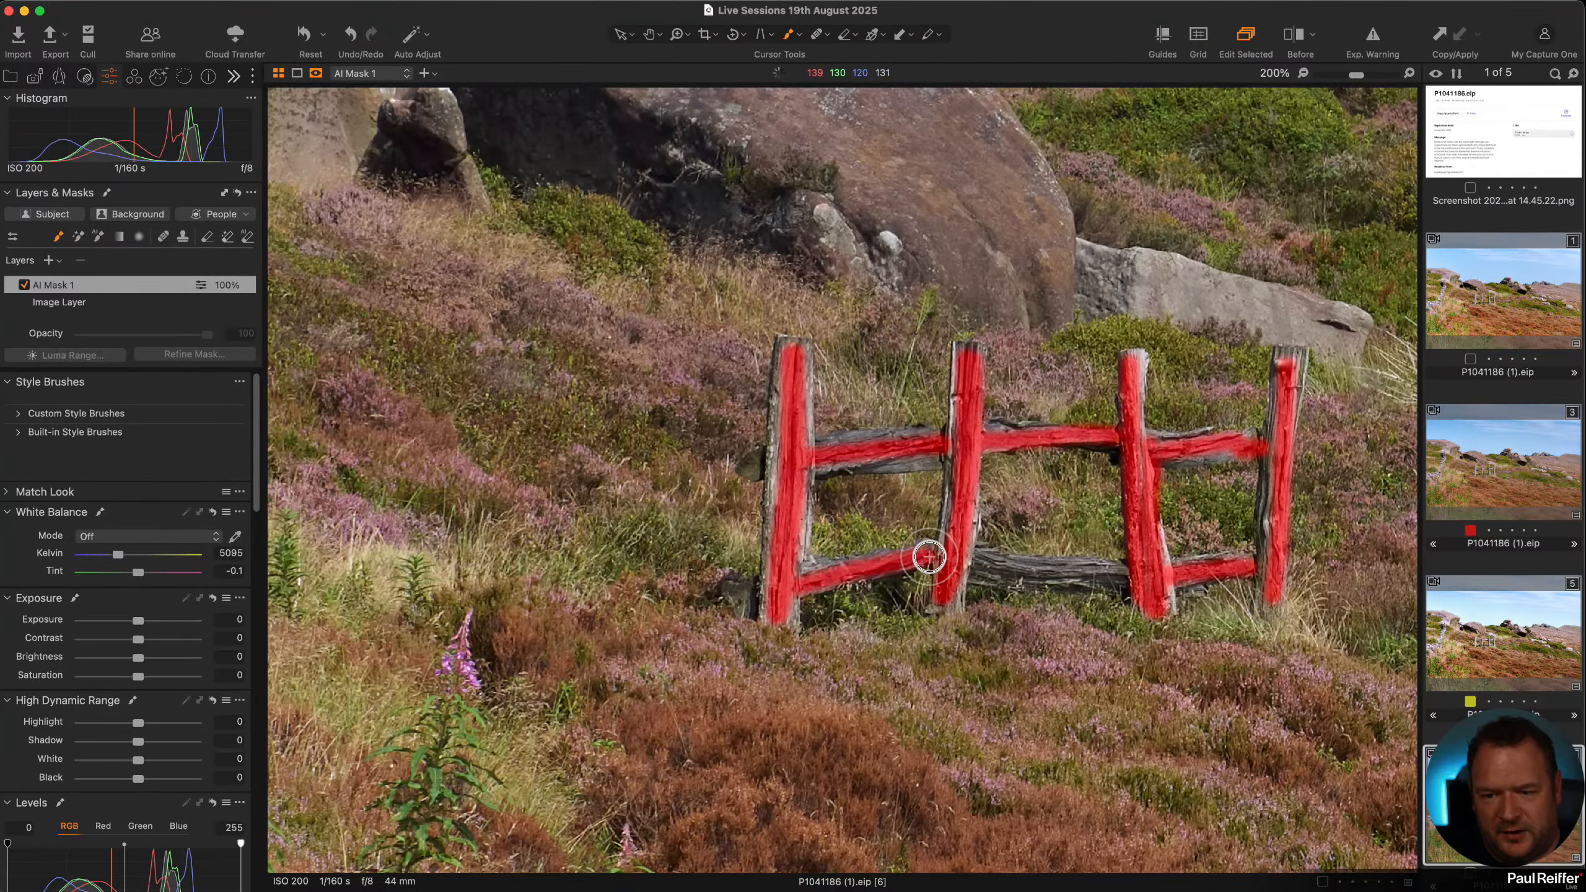
drag(749, 594, 740, 594)
click(758, 466)
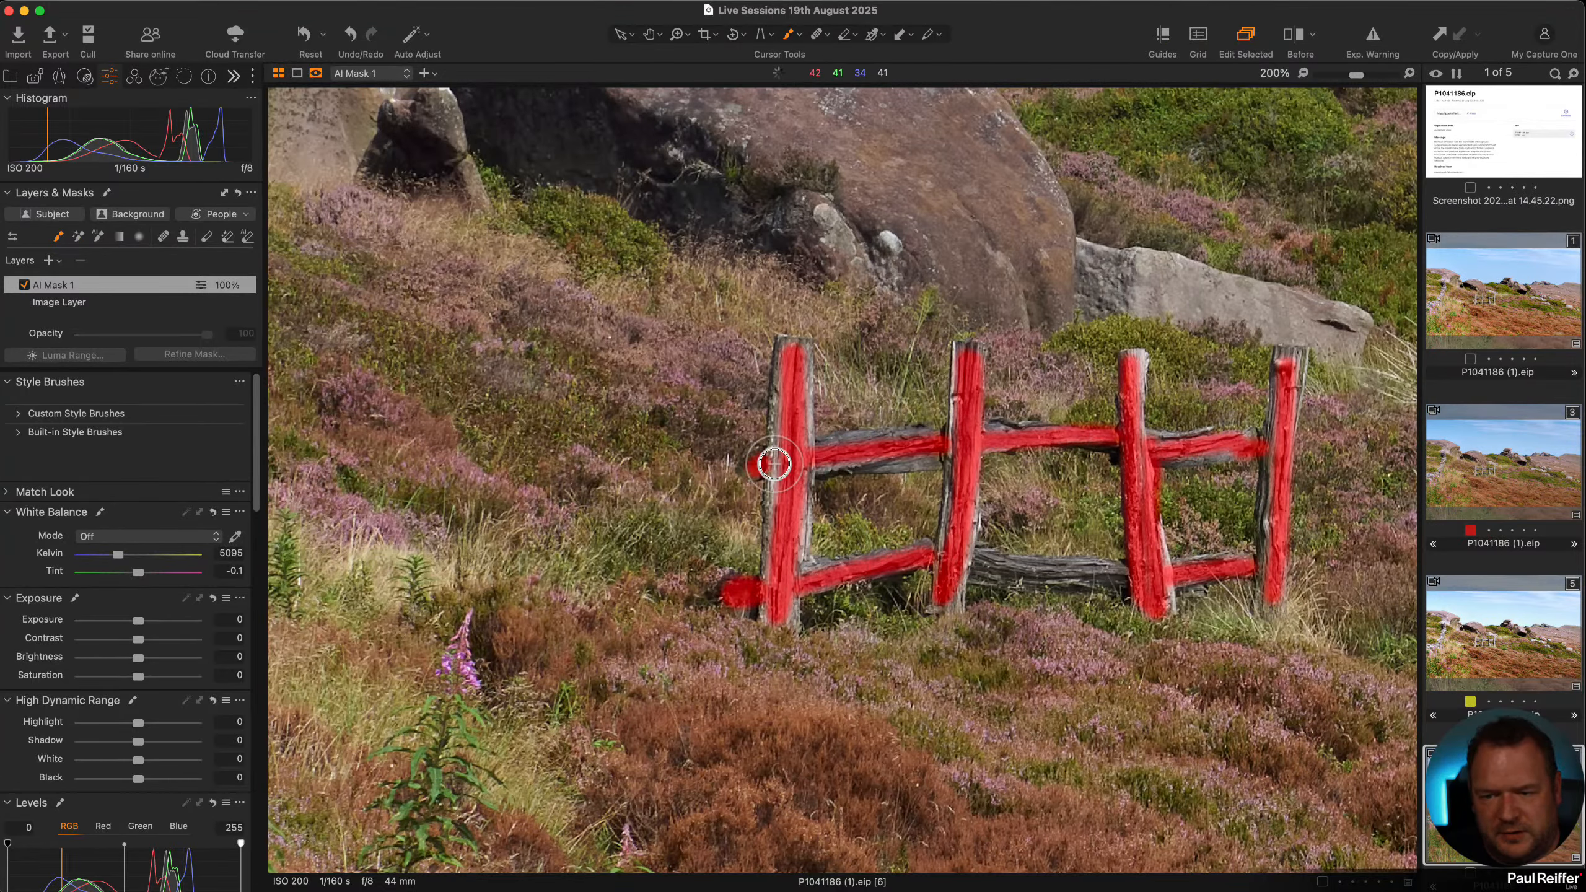
drag(965, 566, 1119, 574)
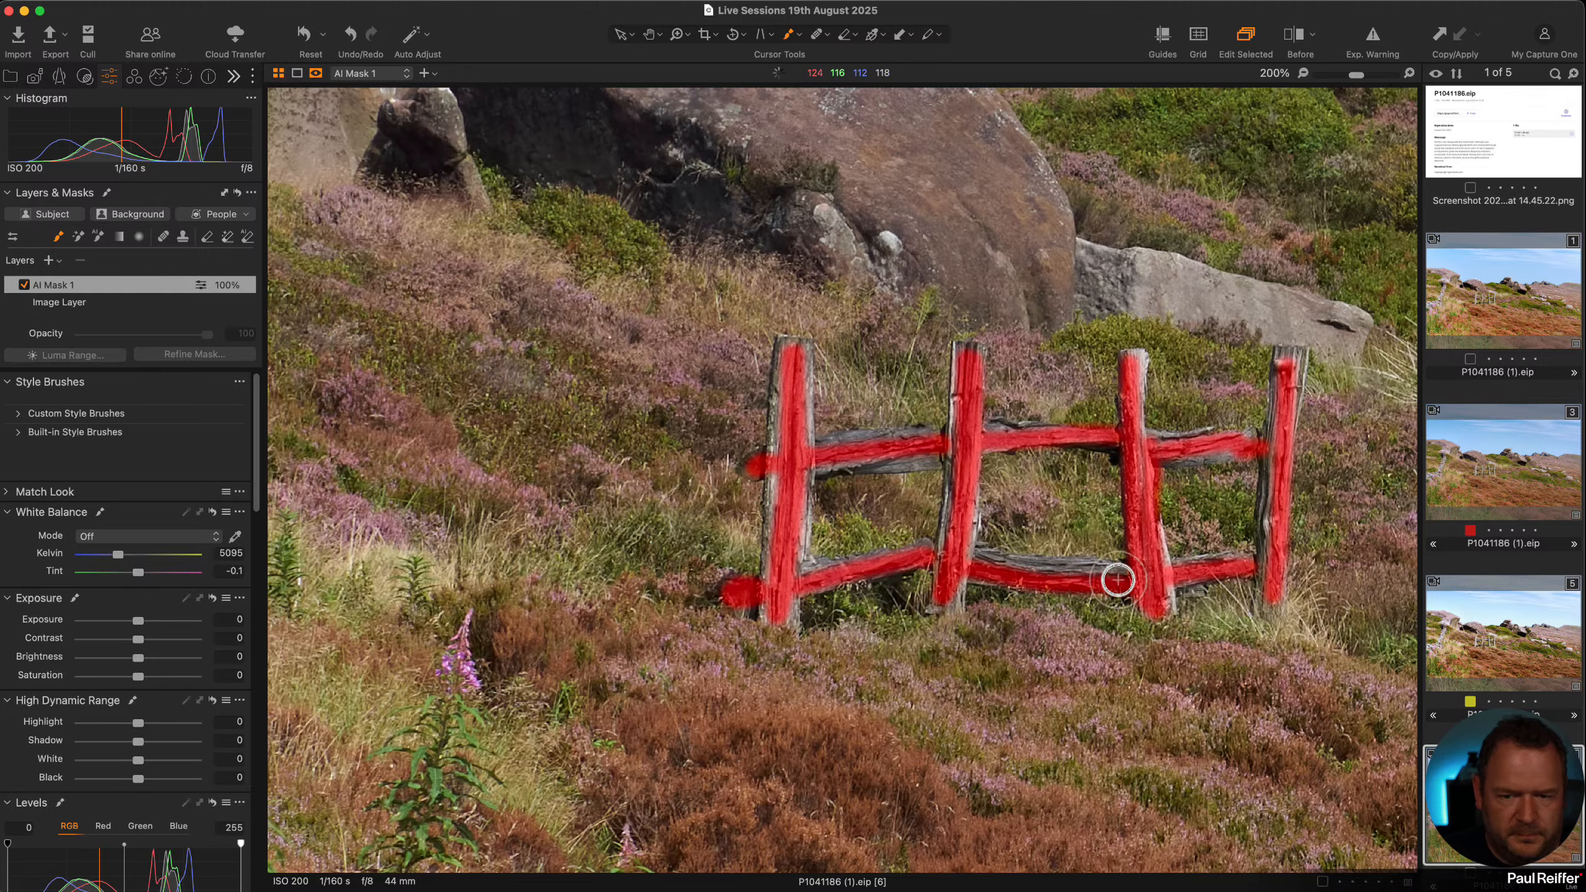
drag(953, 560, 936, 565)
Check the painted mask in grayscale, then try an exposure of 1.77 on it with the overlay hidden and reset it
key(alt+m)
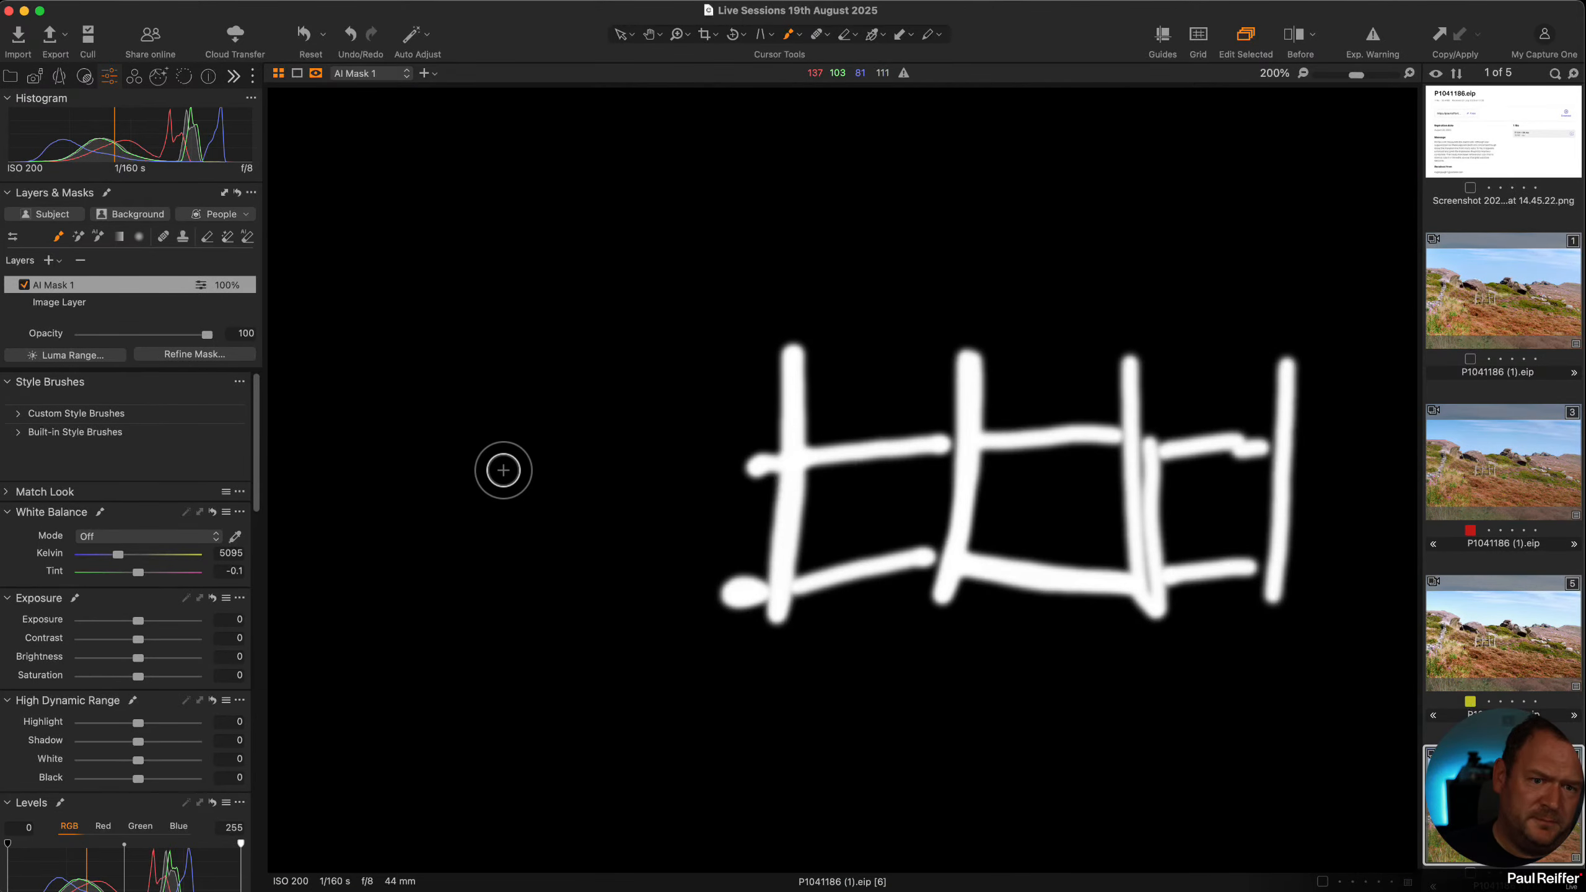
key(alt+m)
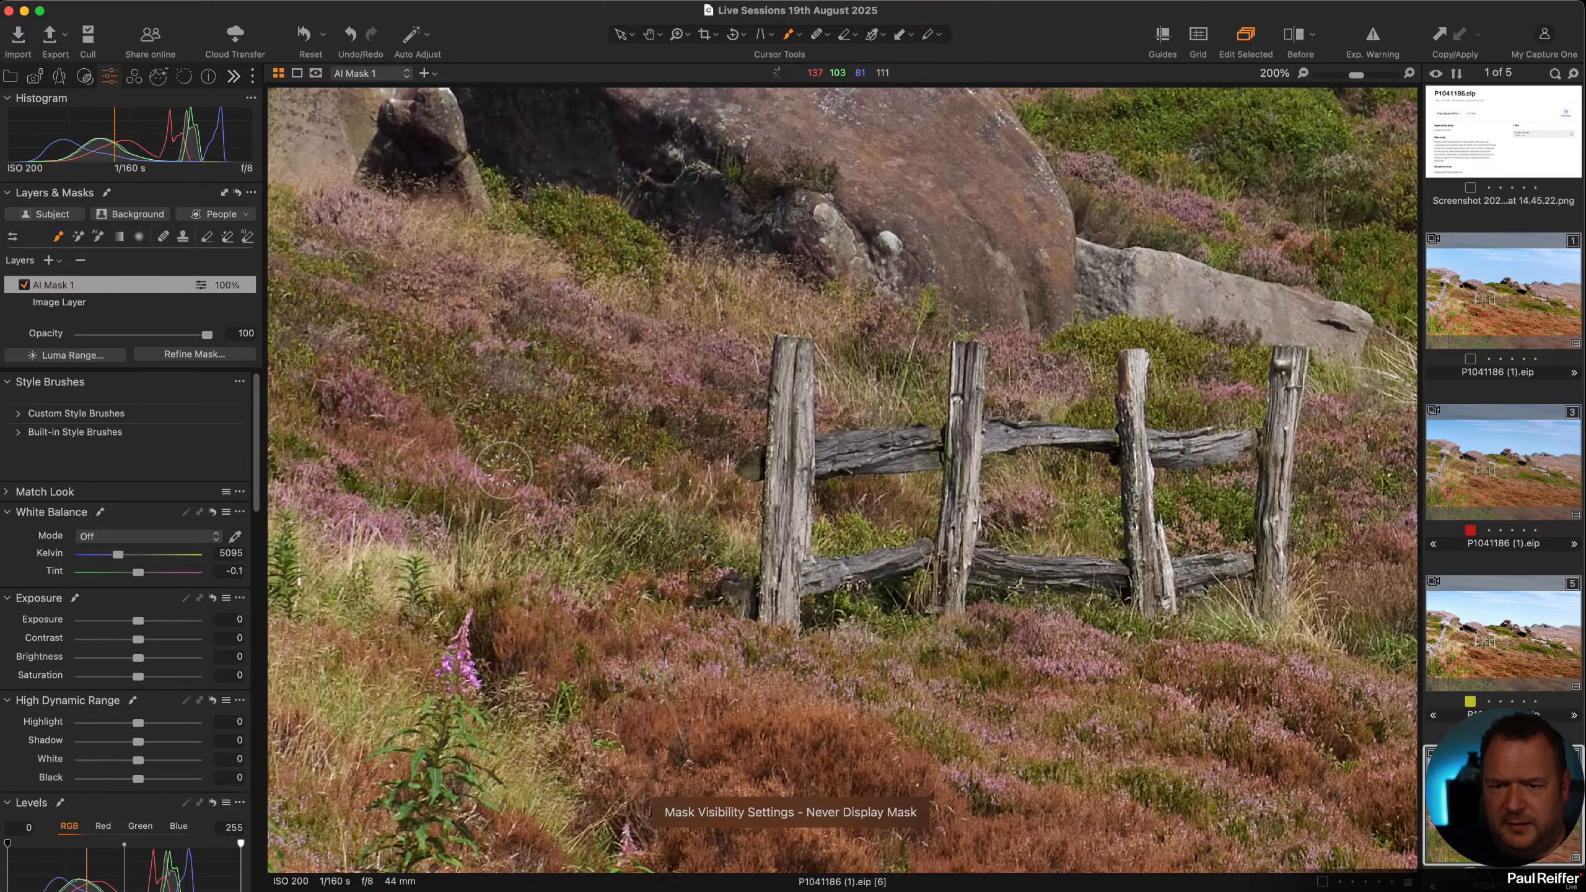
drag(139, 621, 162, 623)
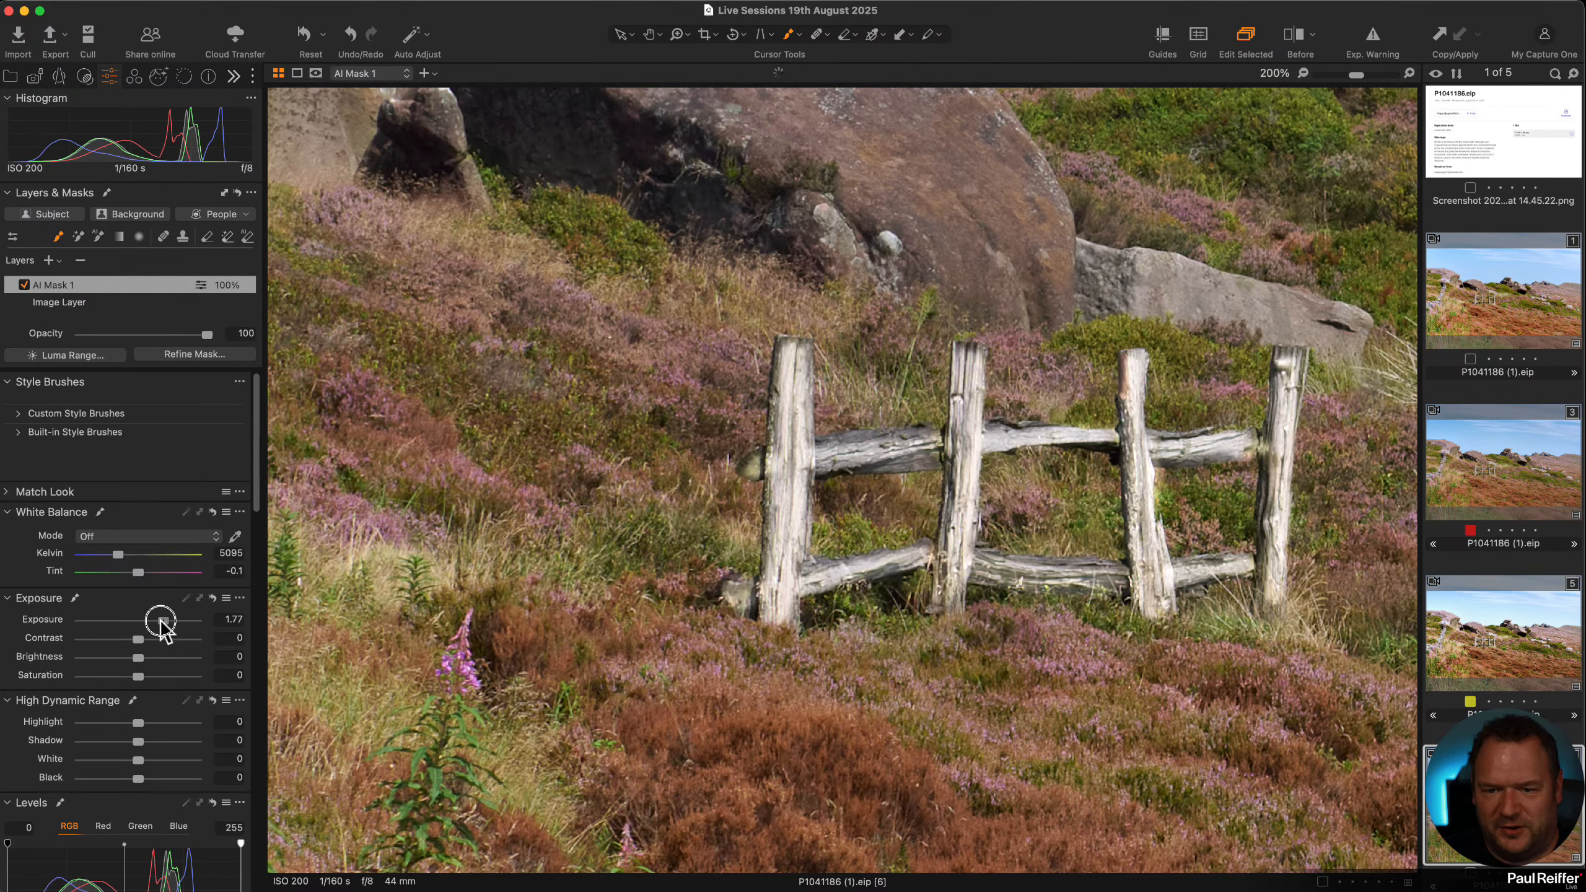
double_click(160, 620)
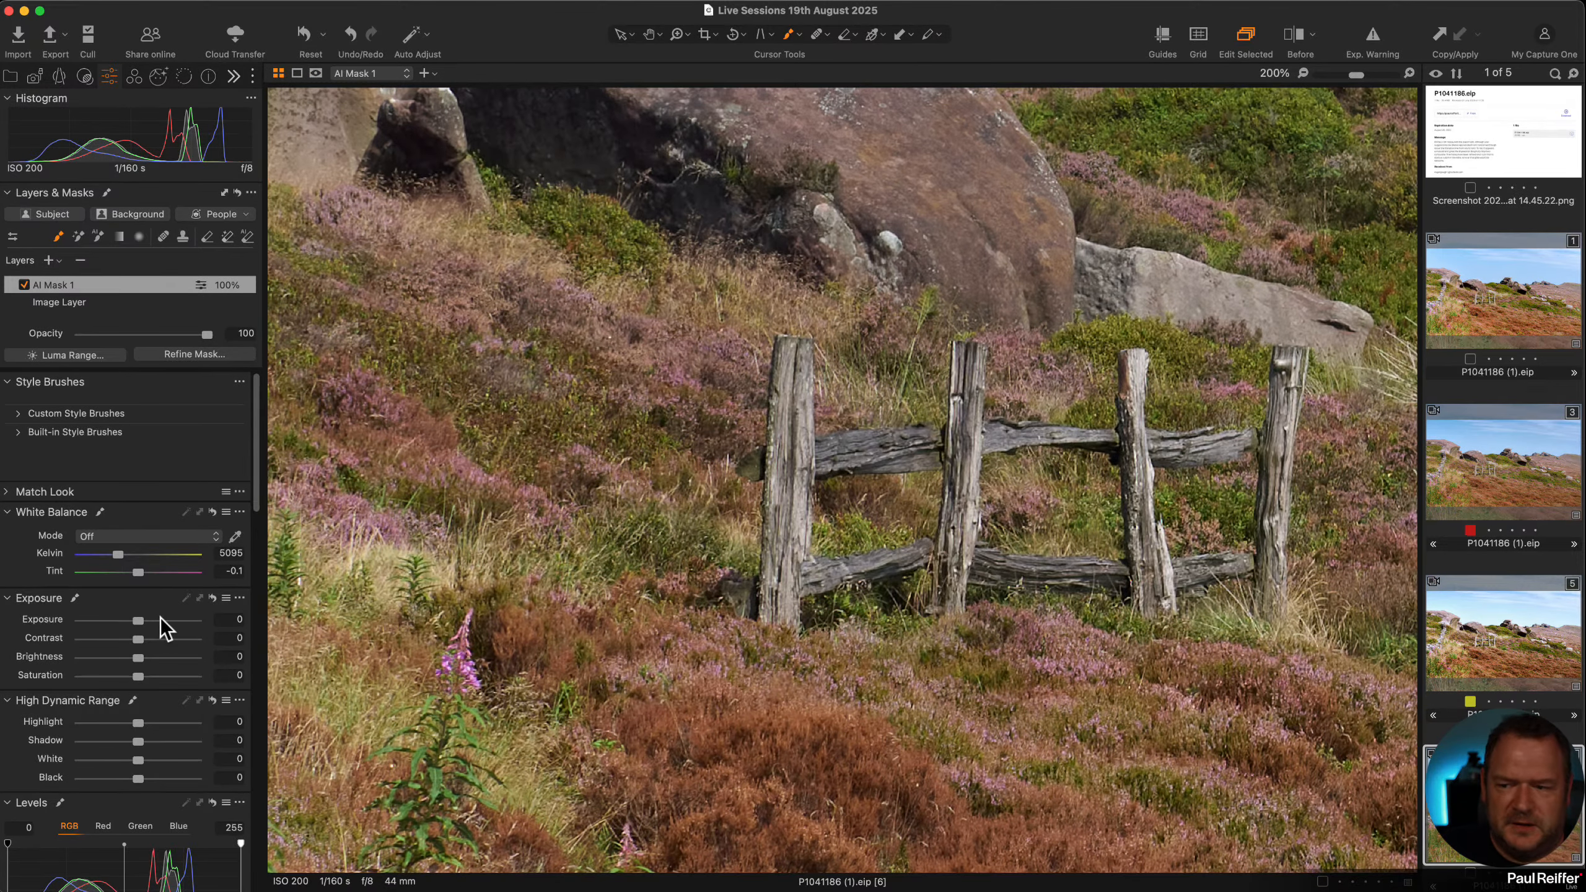
Refine the hand-painted fence mask in grayscale with a radius of 37, apply it and return to the red overlay
key(alt+m)
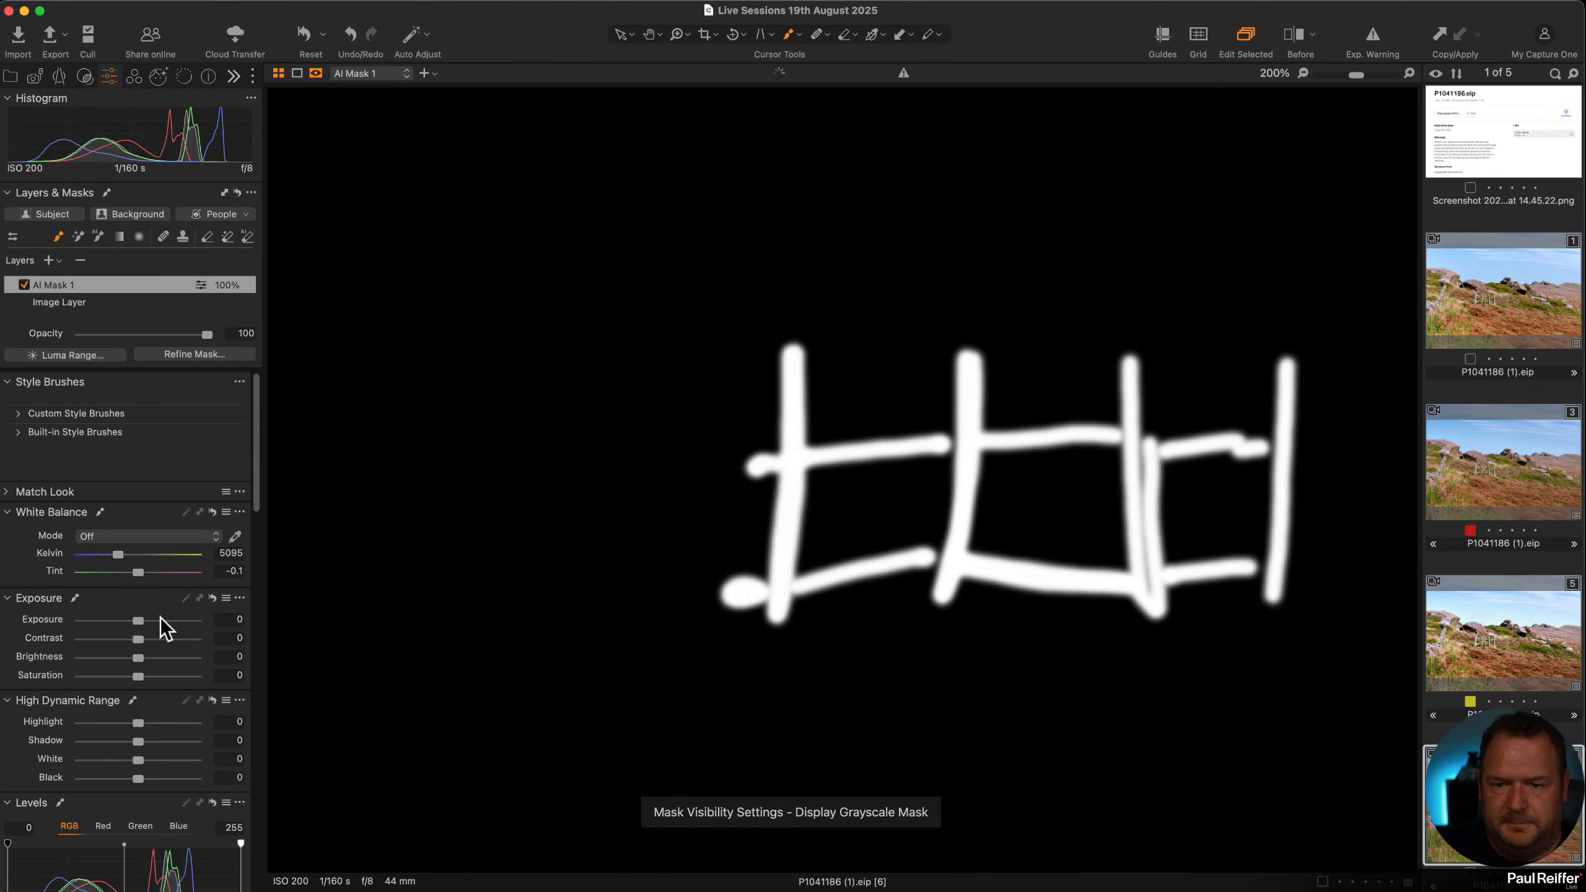
click(196, 354)
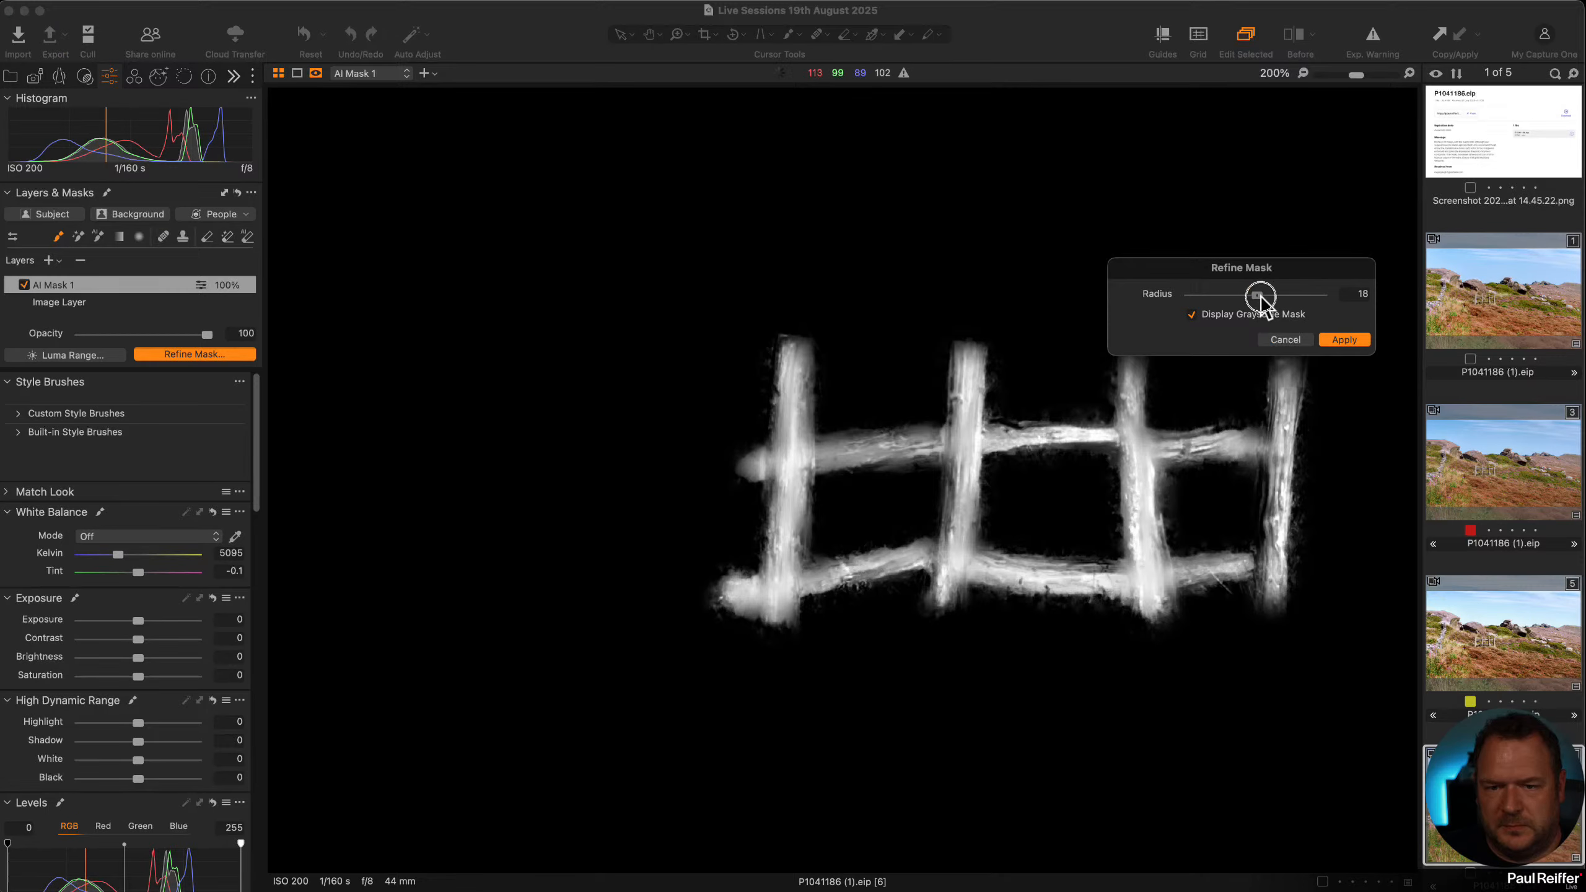
drag(1259, 296, 1271, 296)
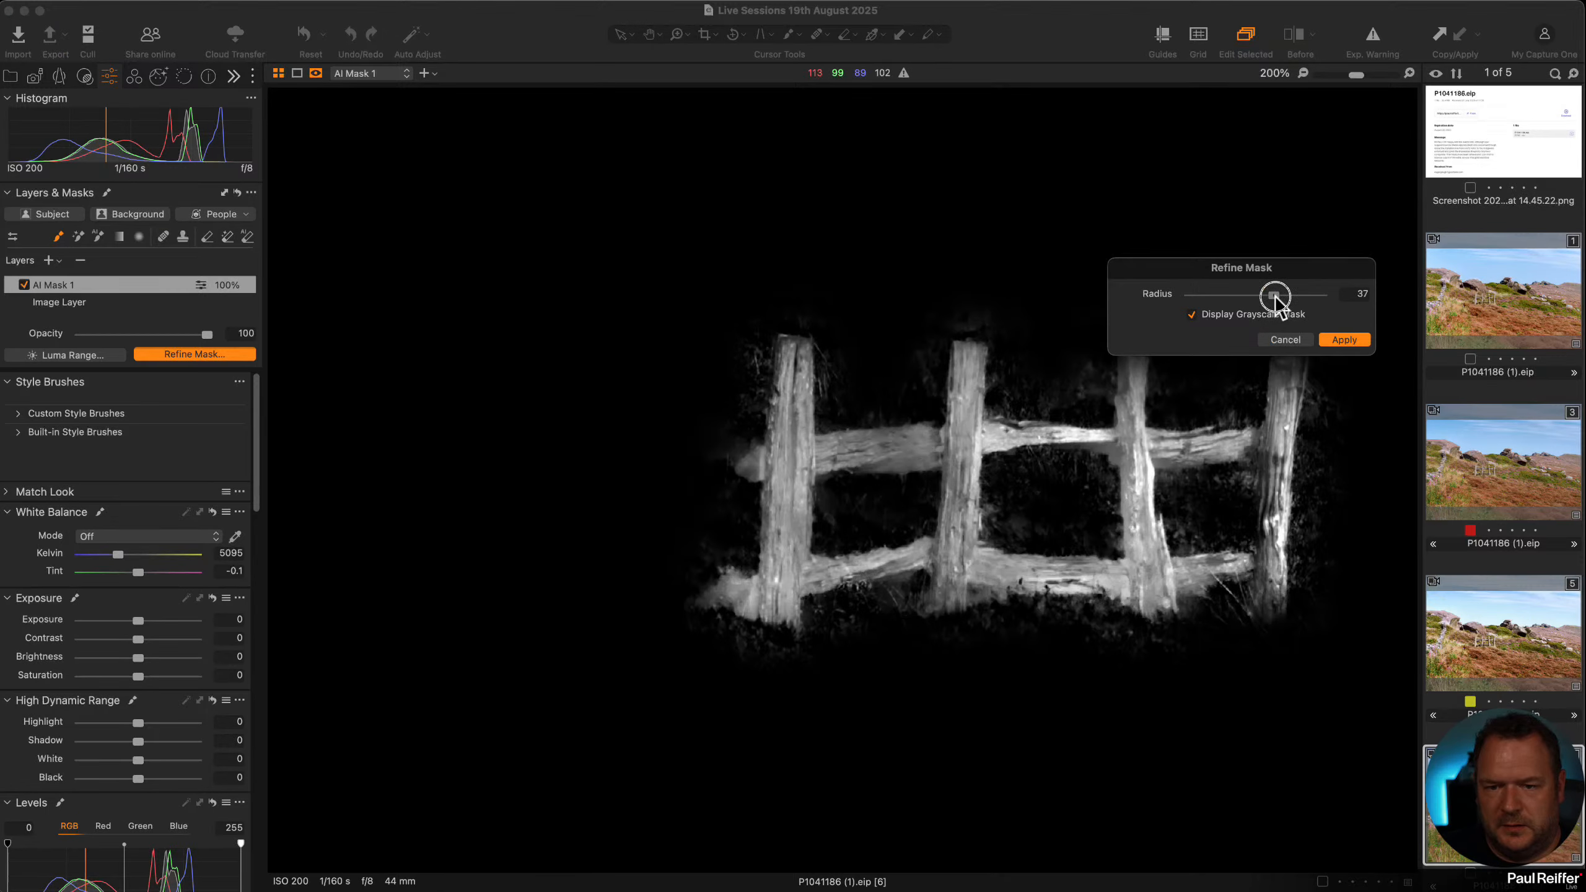
click(1344, 341)
key(alt+m)
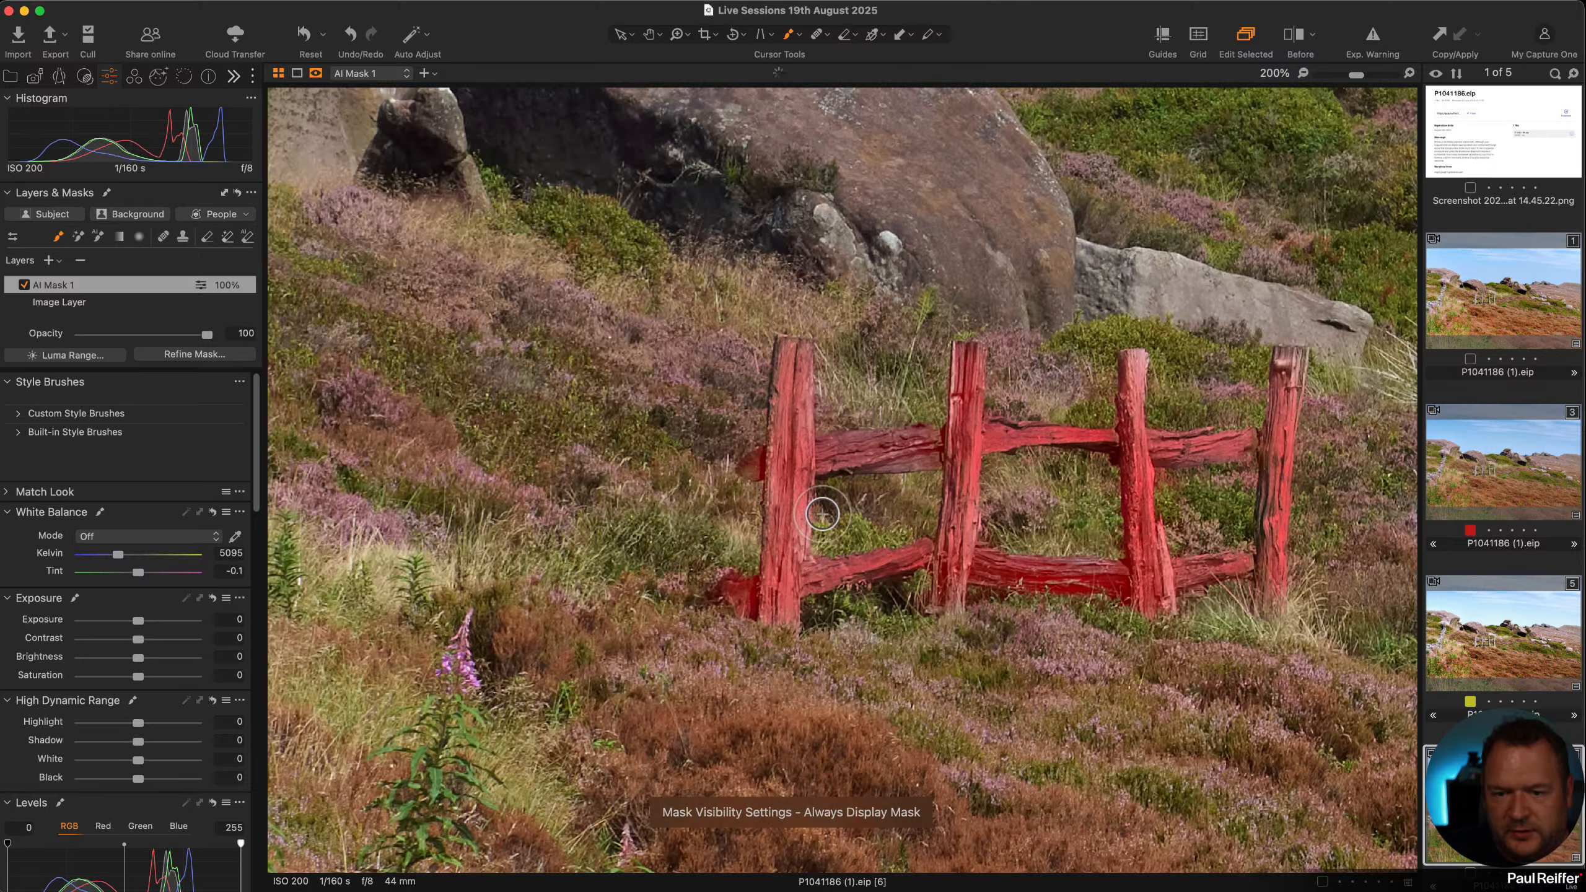
Set the fence layer's exposure to 1.06 with the mask overlay hidden to judge the refined mask in the whole photo
key(alt+m)
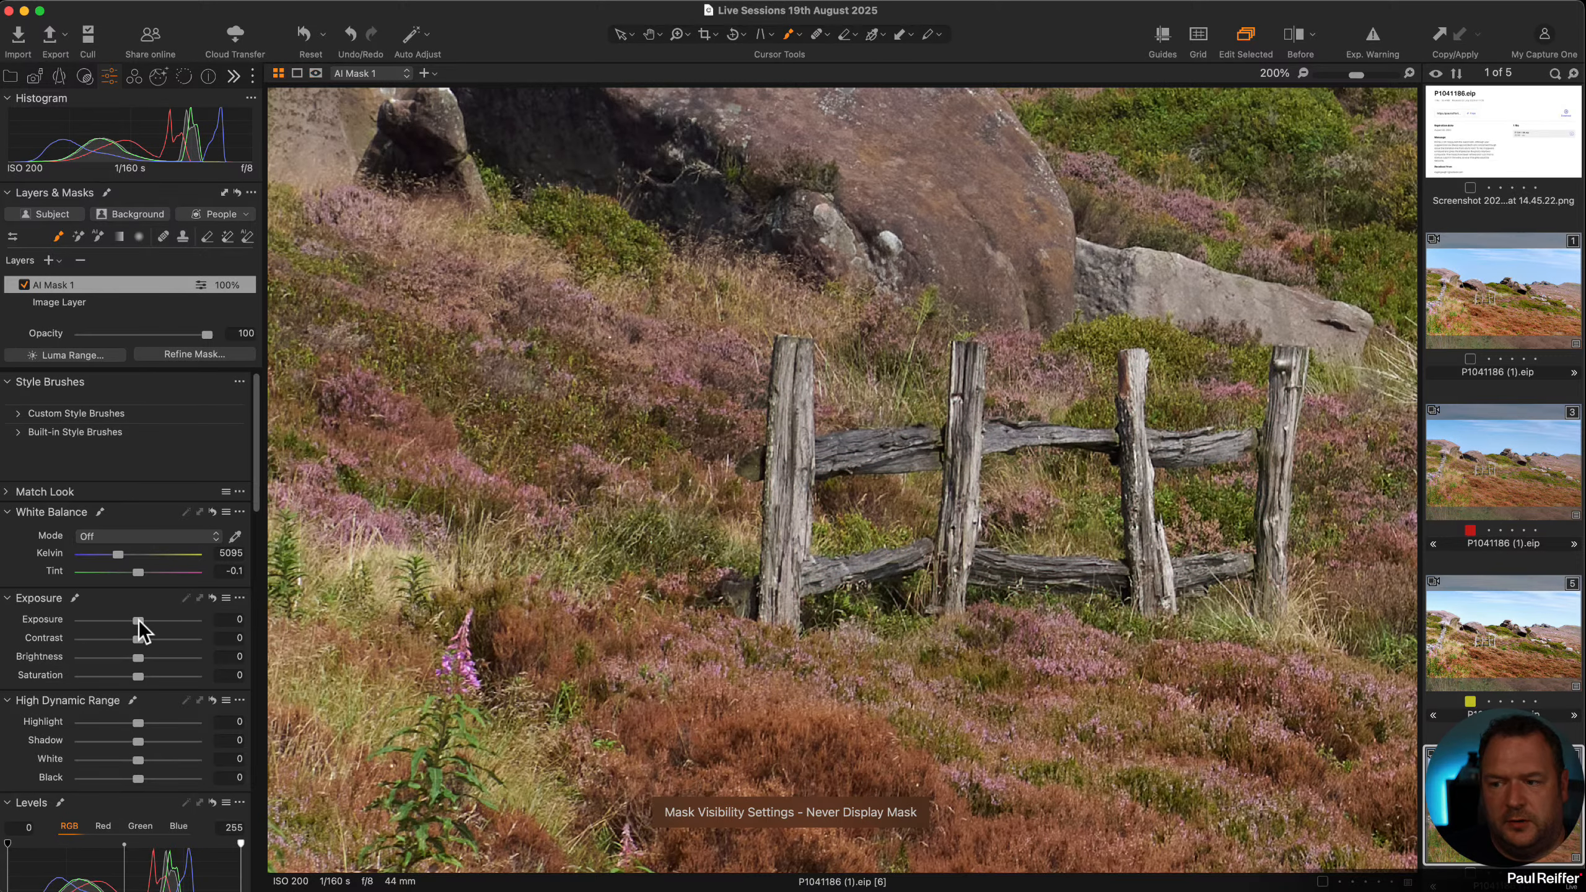
drag(139, 620, 153, 621)
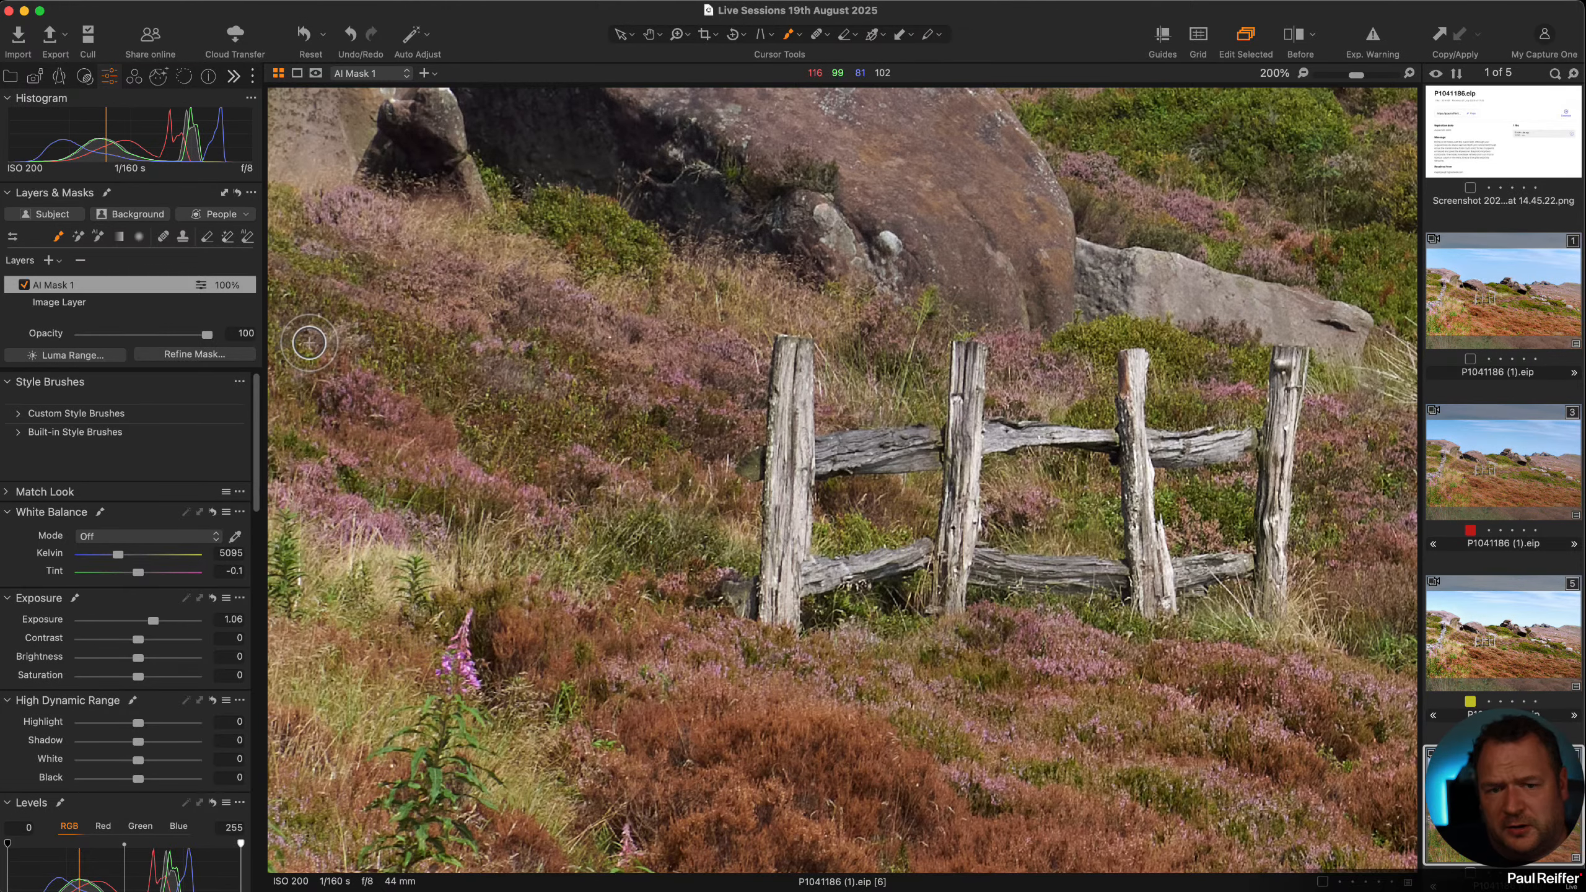
key(z)
alt+double_click(866, 281)
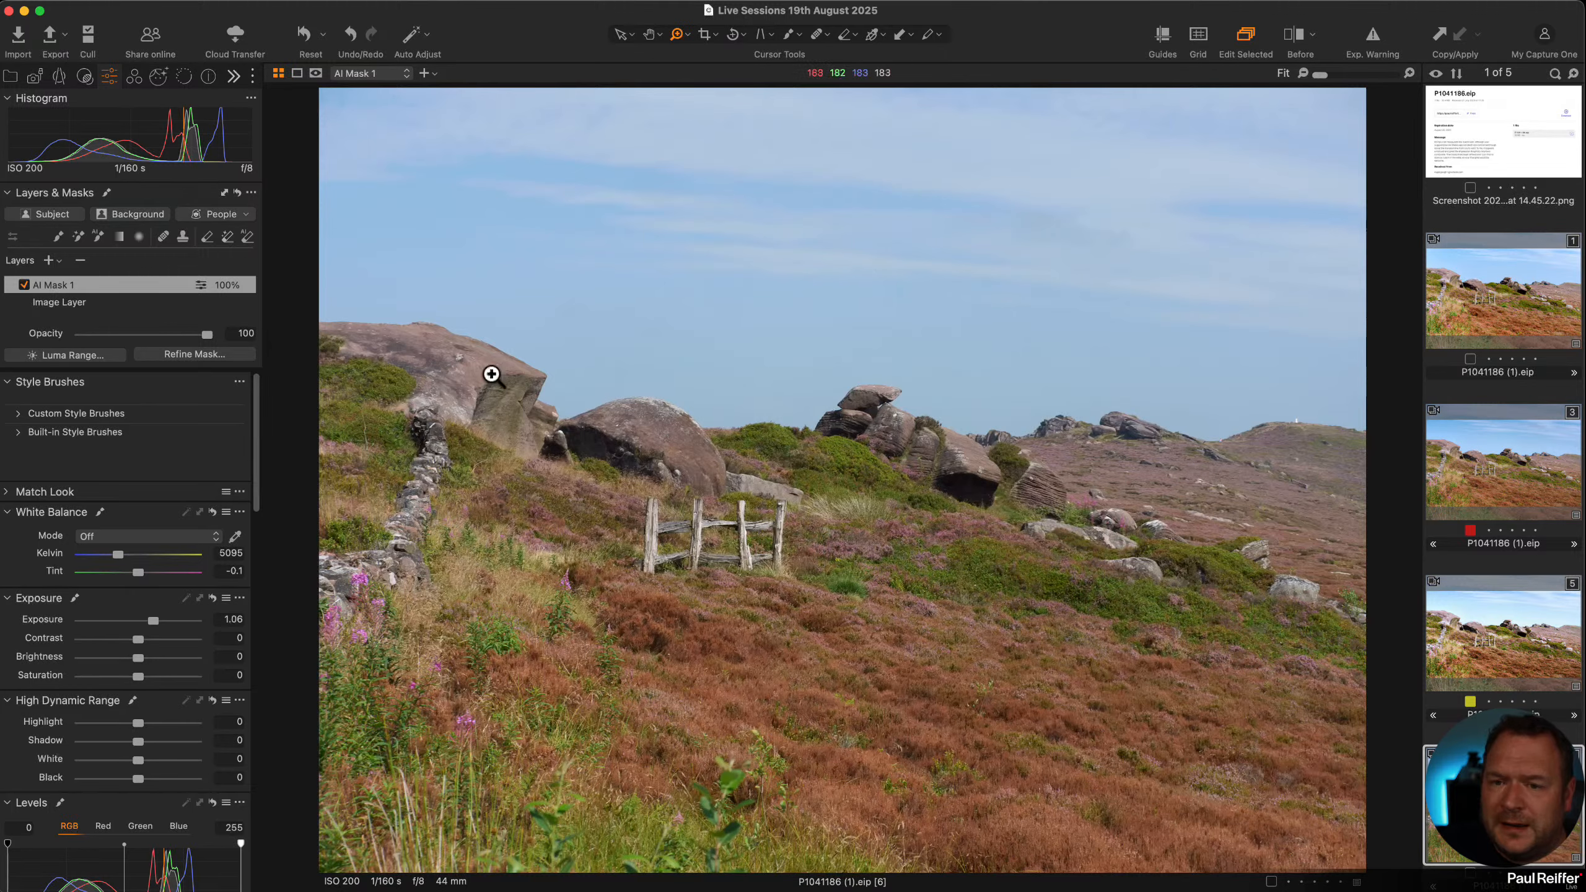
Add a new adjustment layer, AI-select the sky as its mask and display the mask in grayscale
click(49, 259)
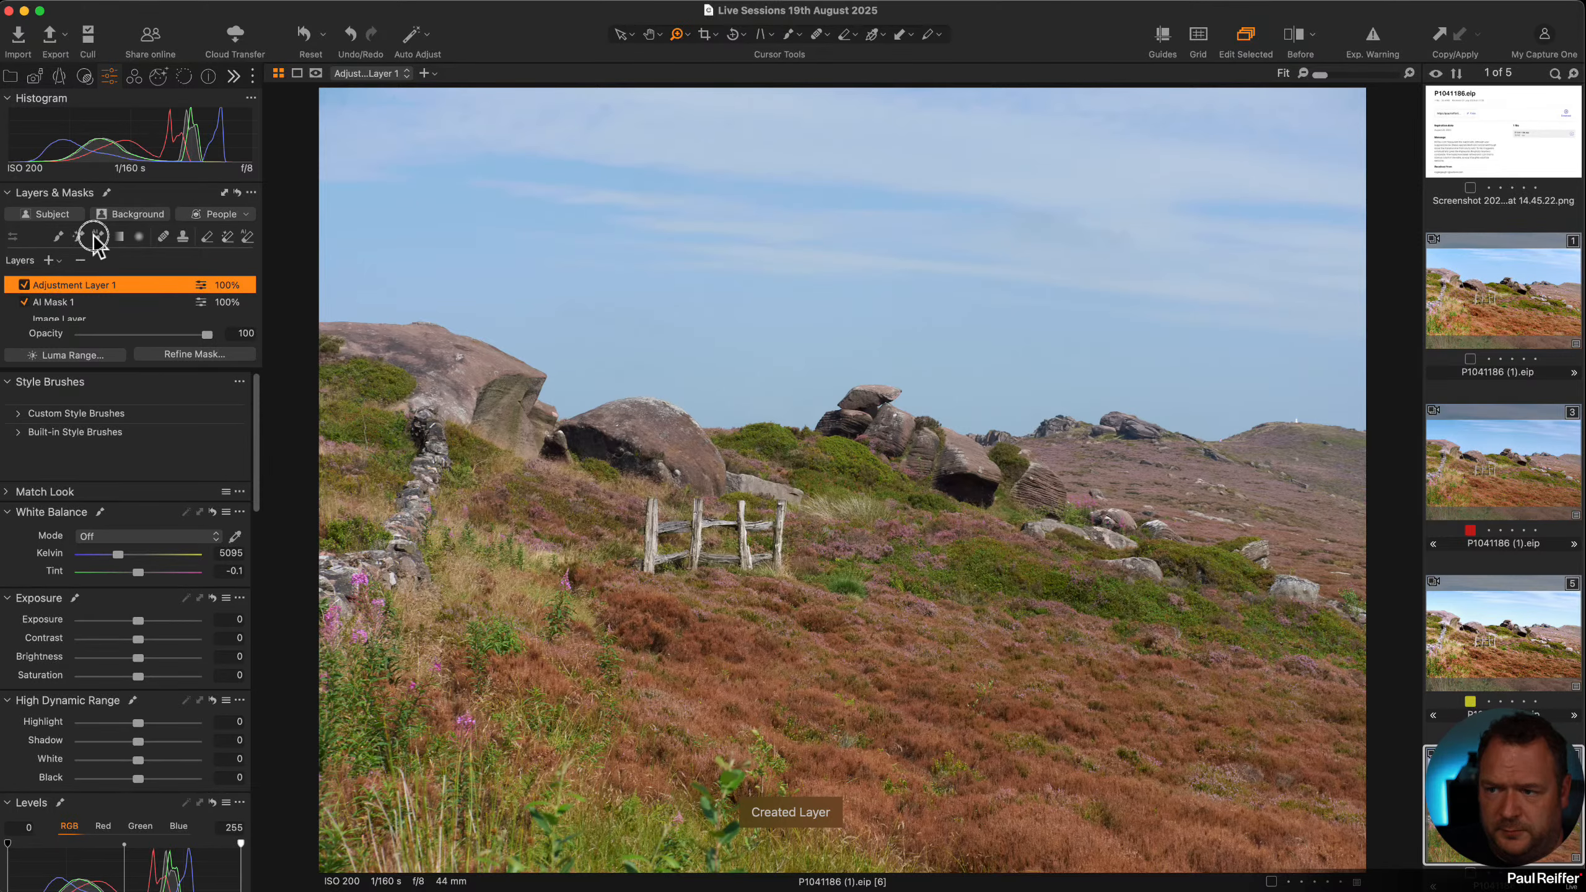
click(96, 236)
click(661, 285)
key(m)
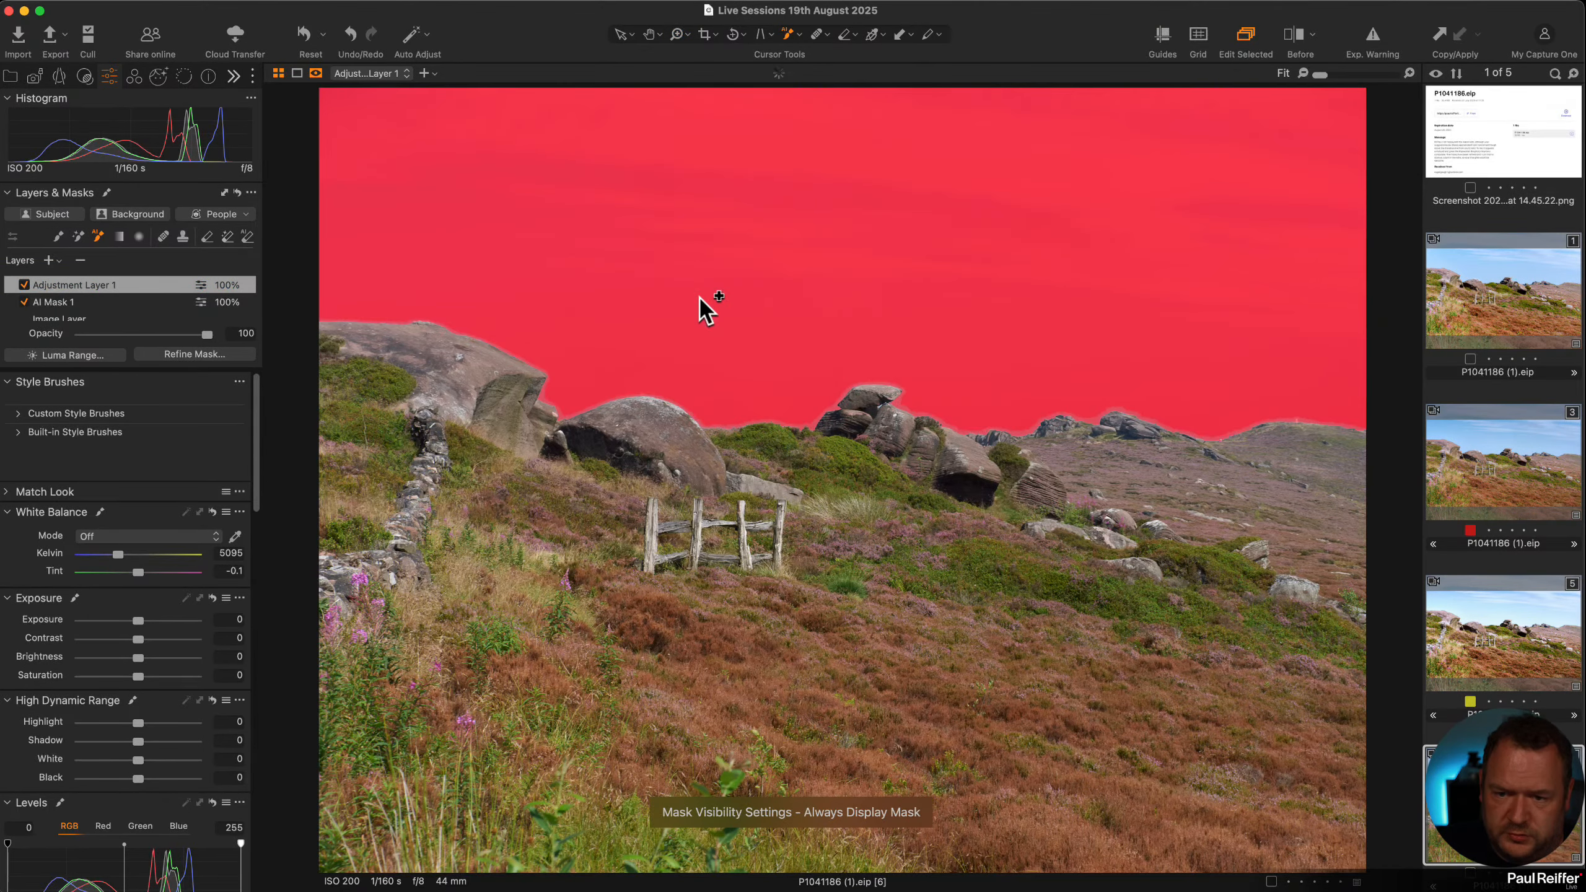
key(alt+m)
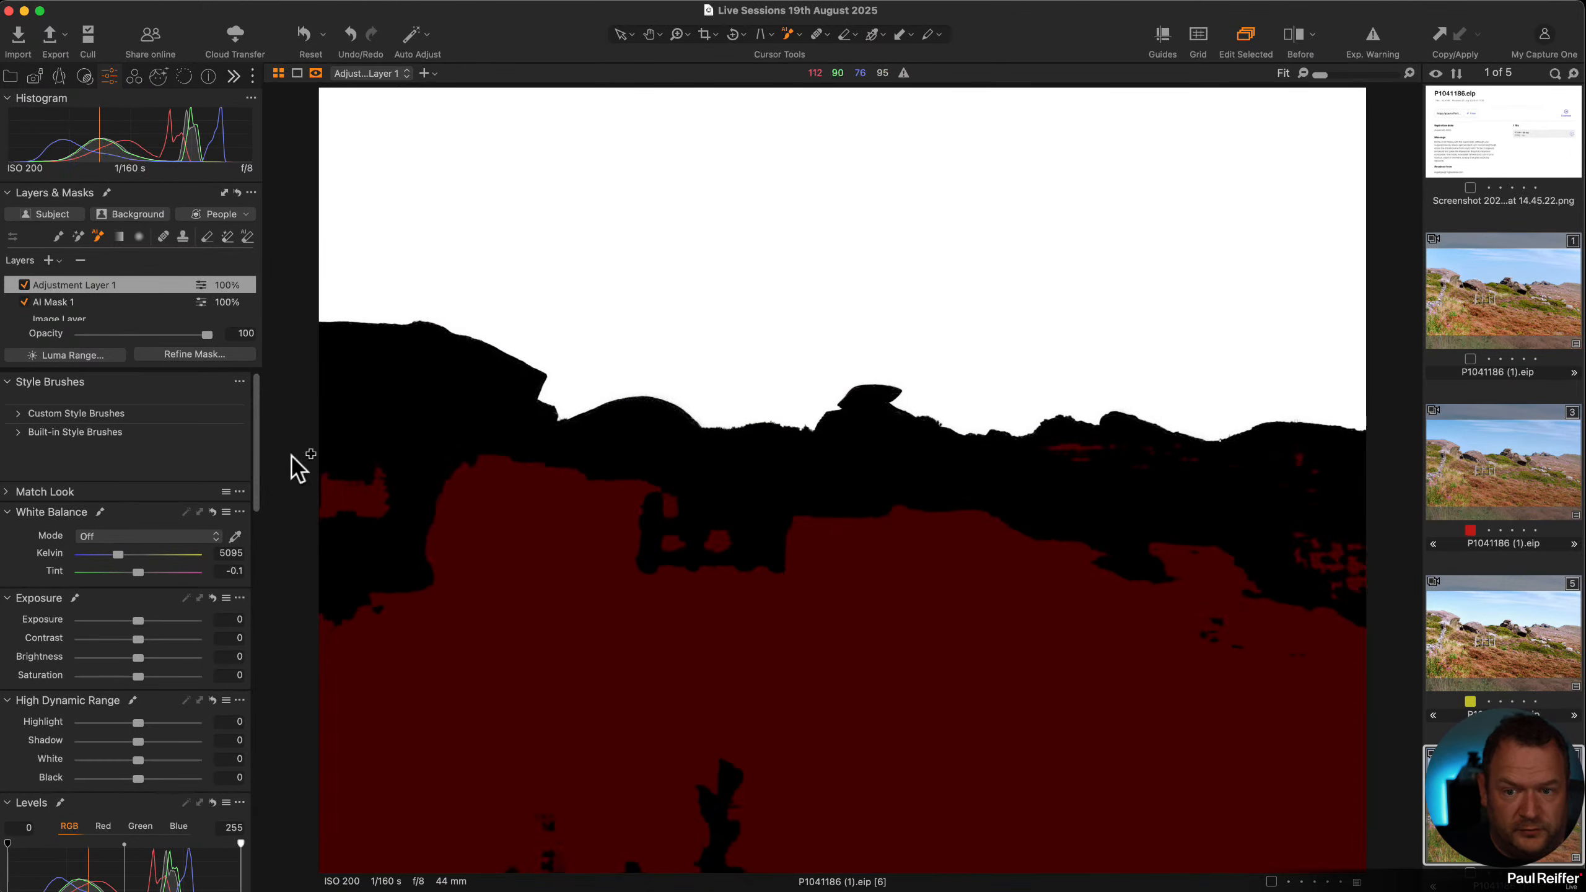
Refine the sky mask twice with a radius of 300, applying the refinement each time
click(167, 352)
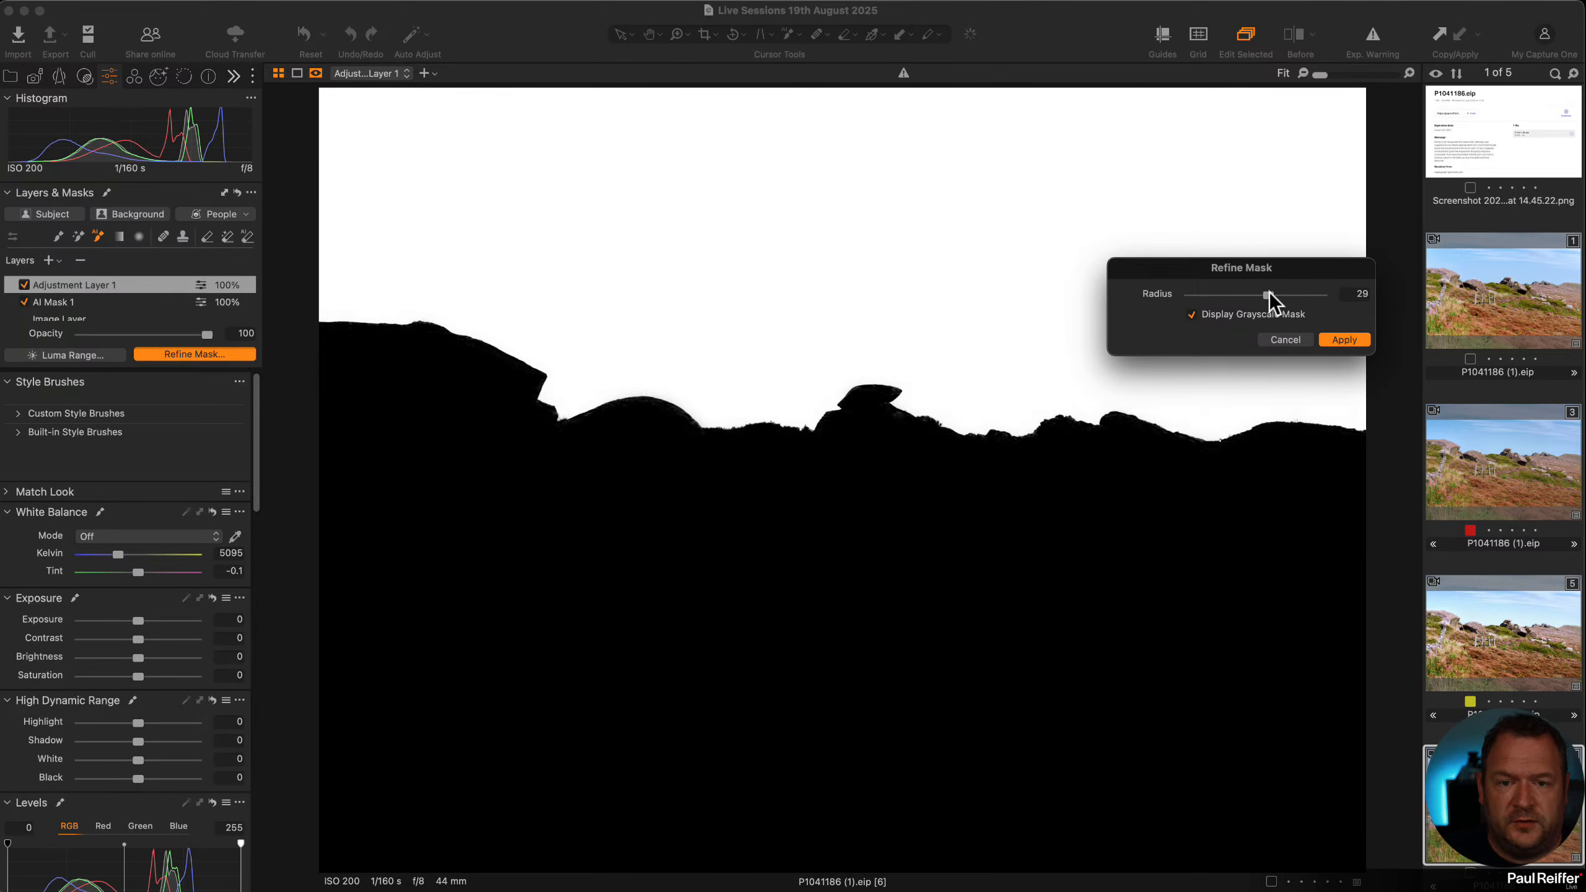
drag(1269, 293, 1379, 300)
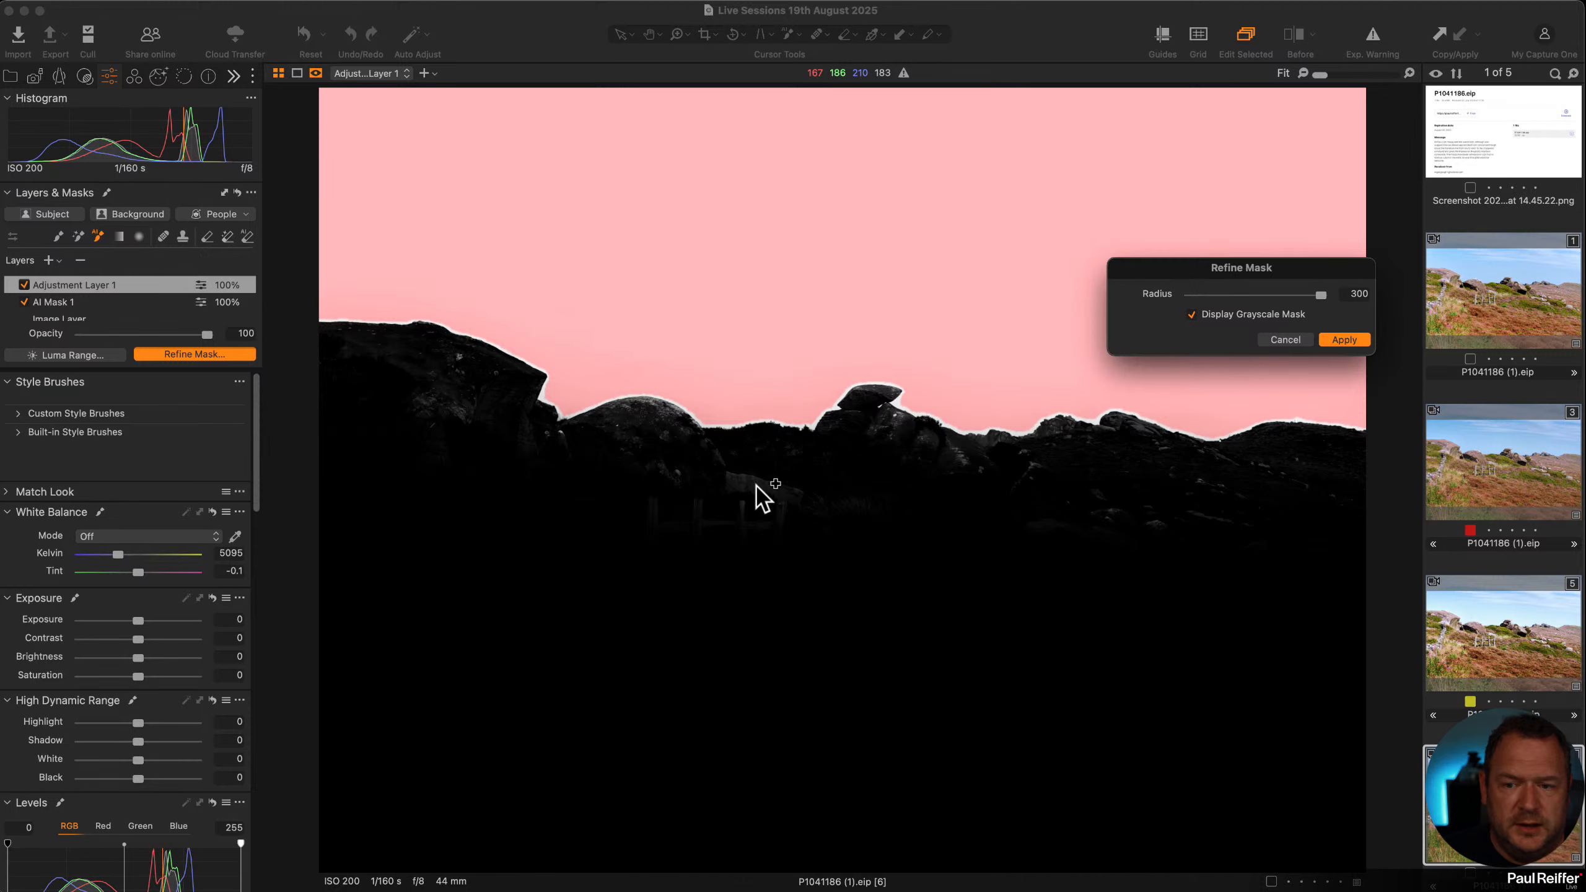
click(1345, 339)
key(alt+m)
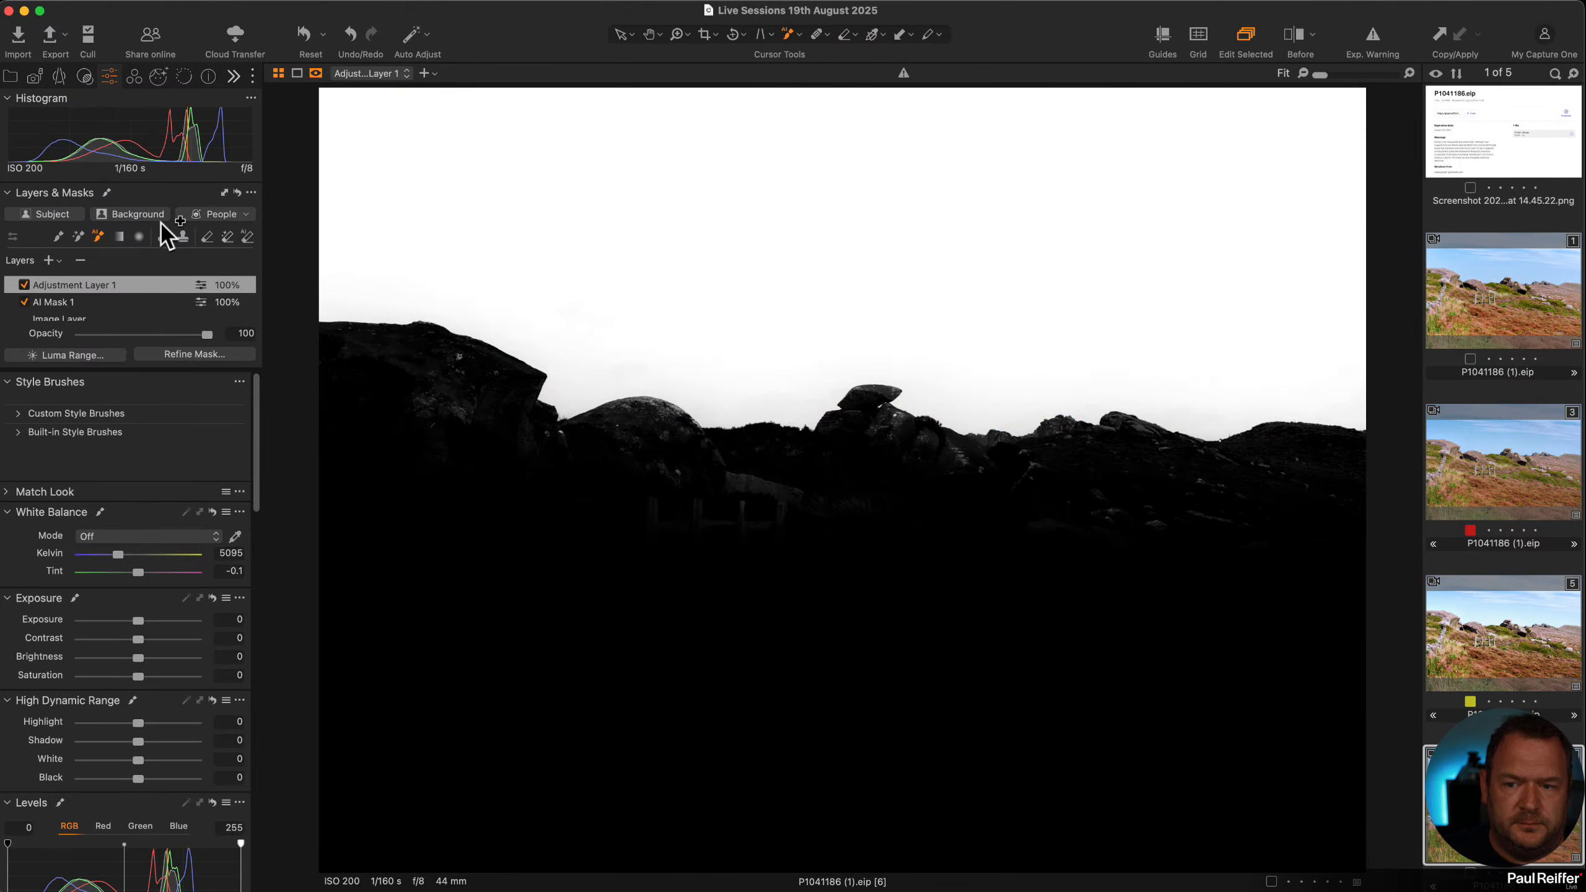
click(177, 353)
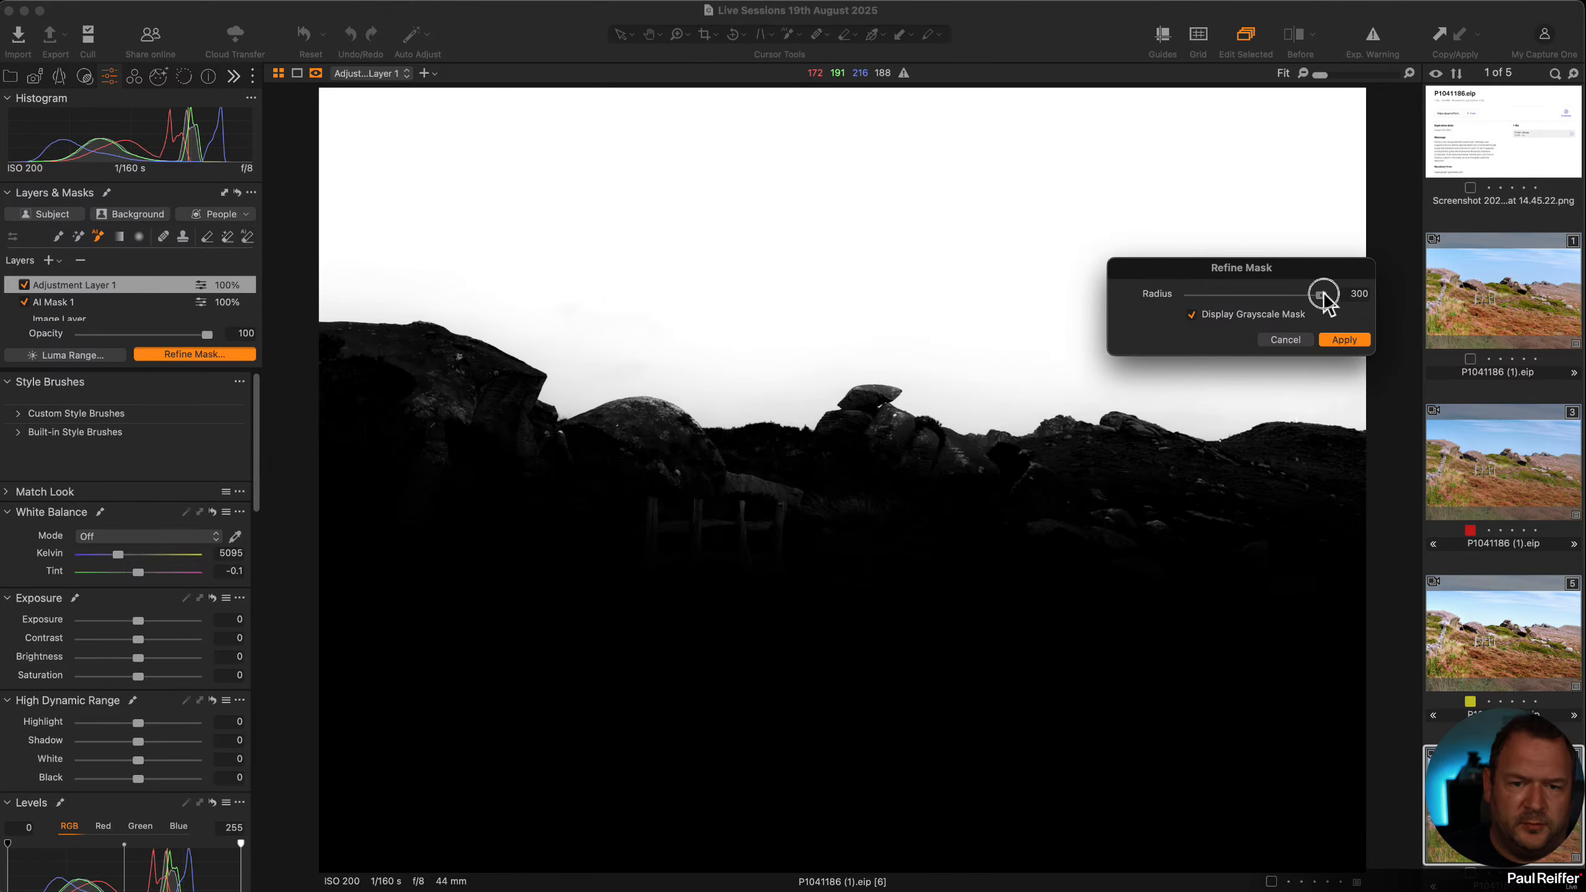
click(1337, 341)
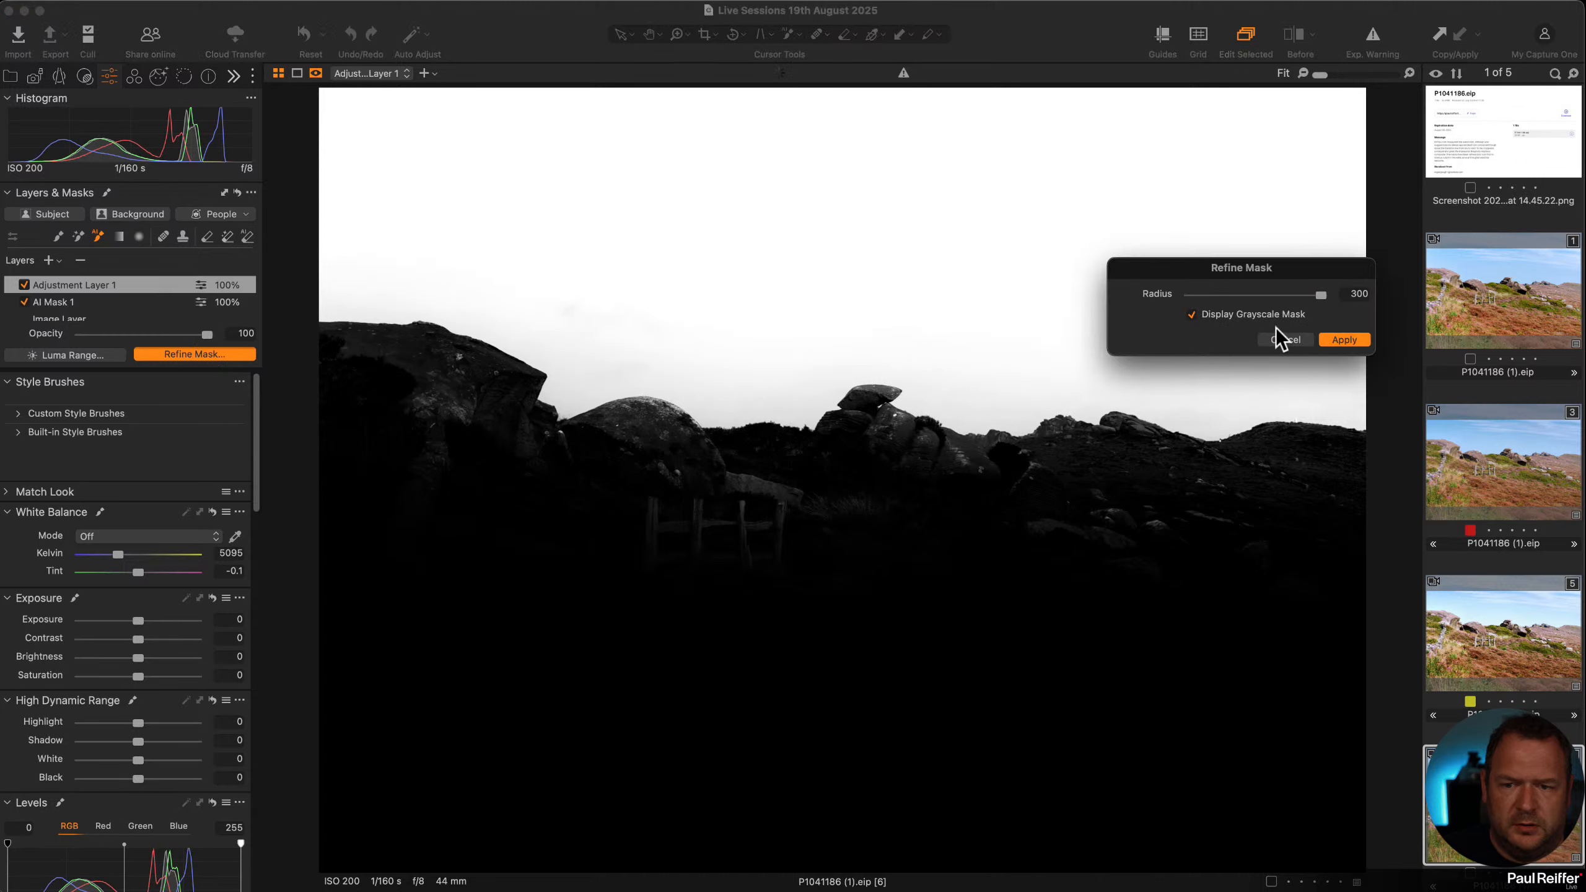
click(1350, 341)
Inspect the refined mask at 300% around the balanced boulders in grayscale and red overlay, and hide the overlay
key(m)
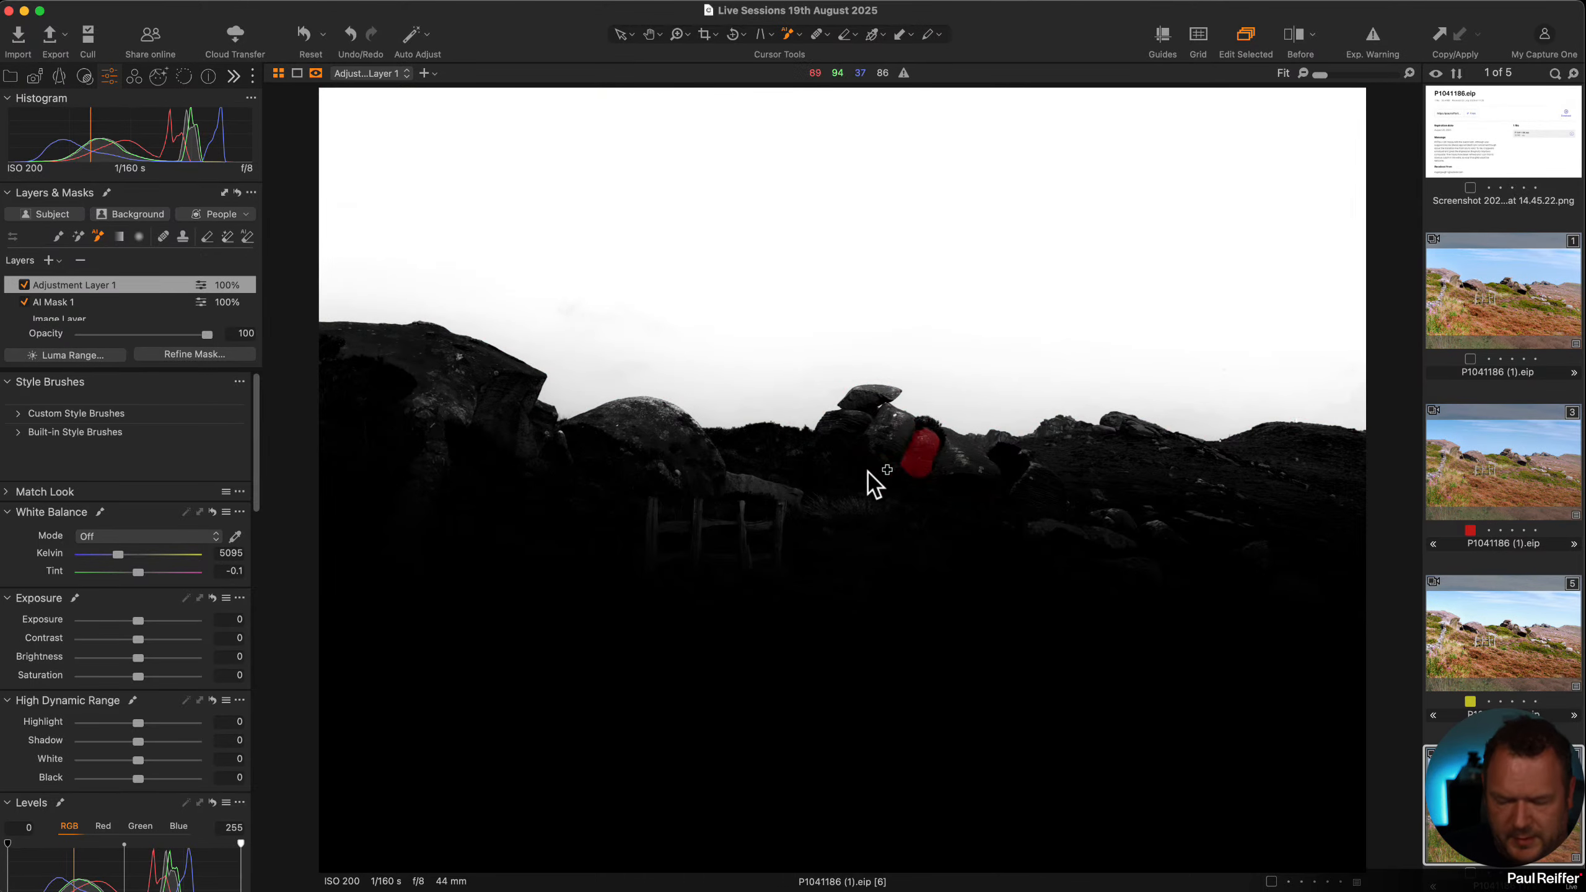
key(h)
double_click(867, 412)
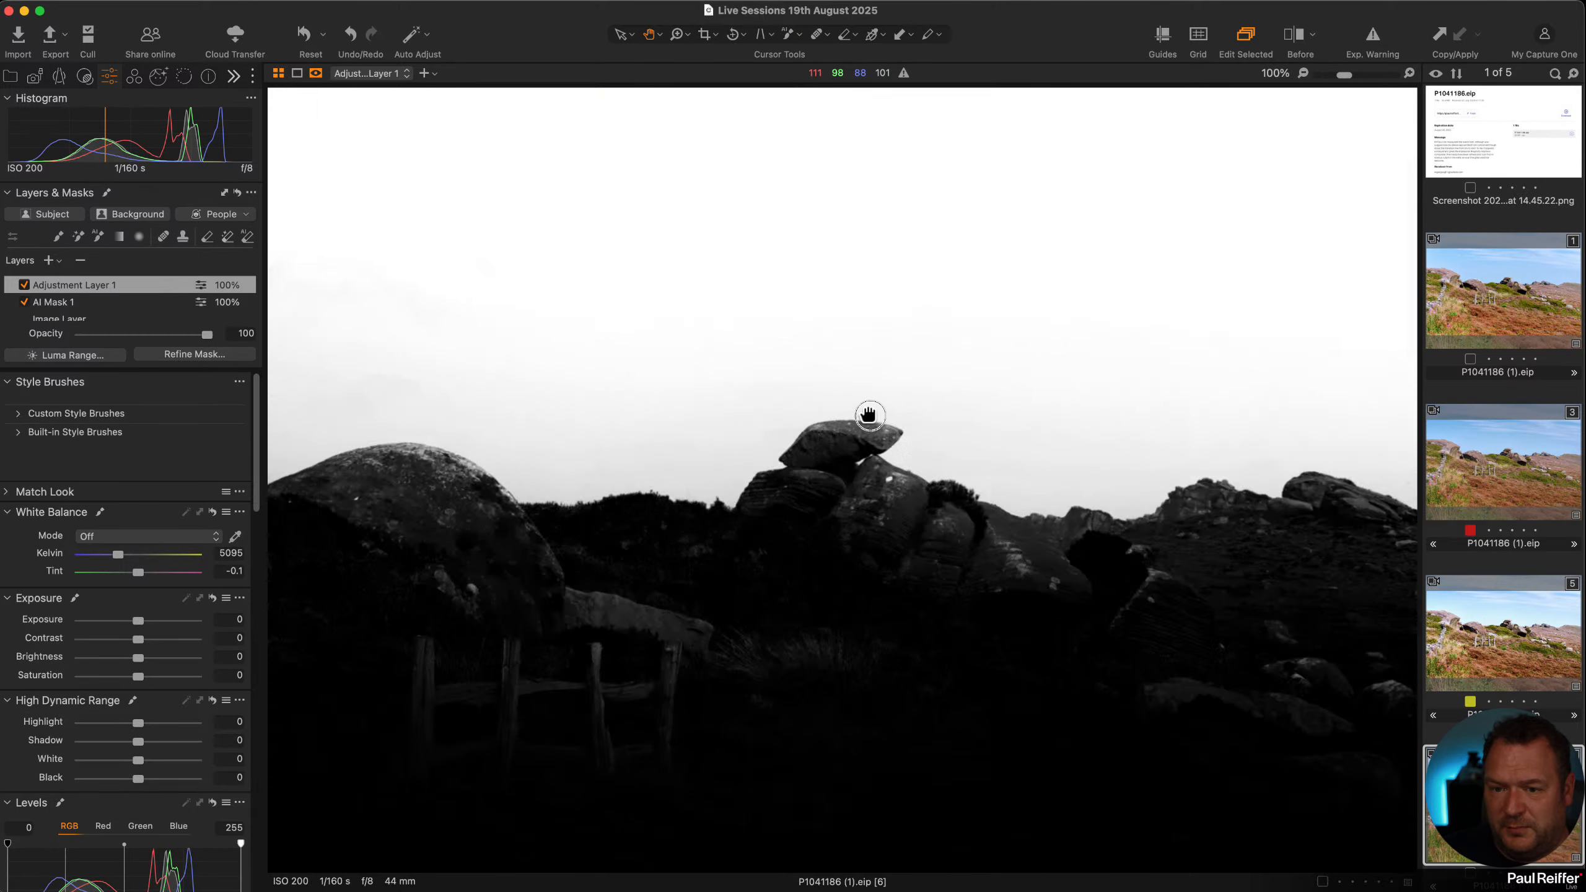
scroll(834, 474, up, 3)
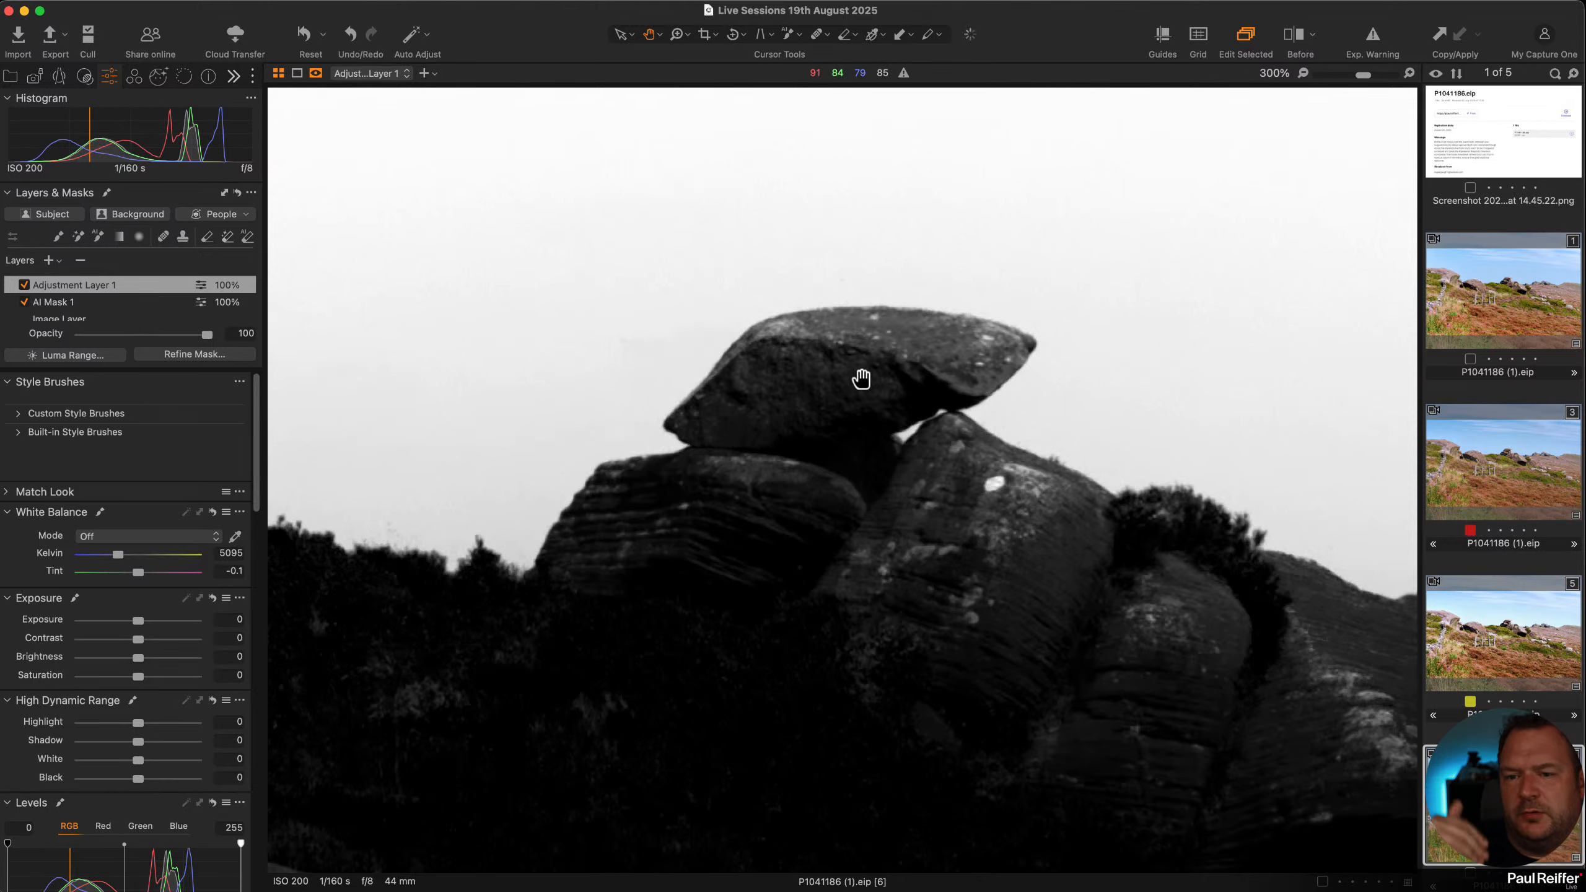
key(m)
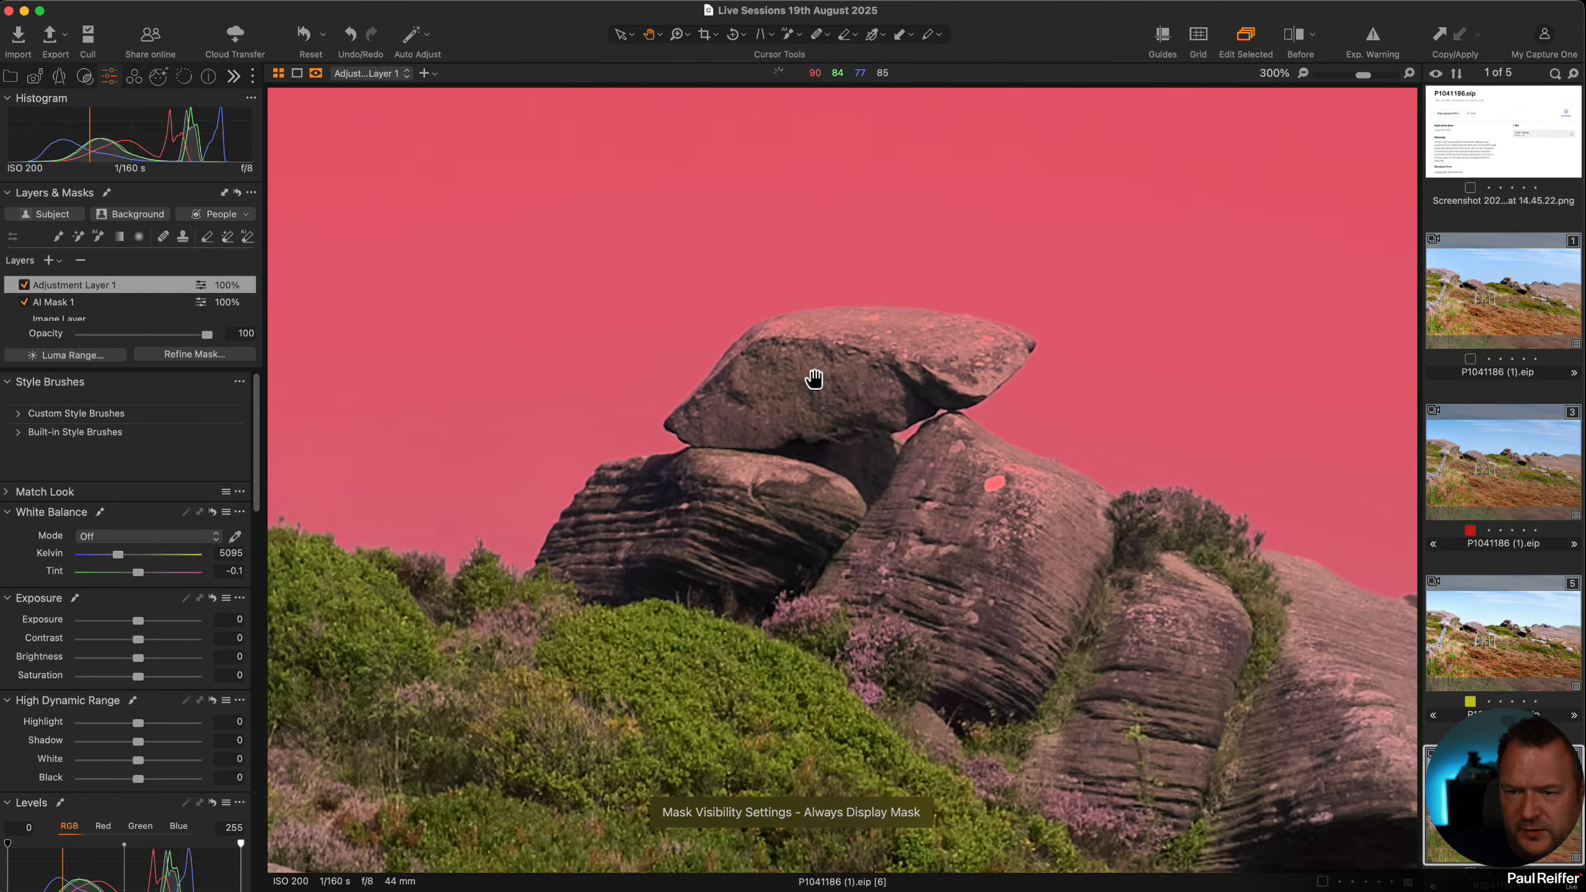
key(m)
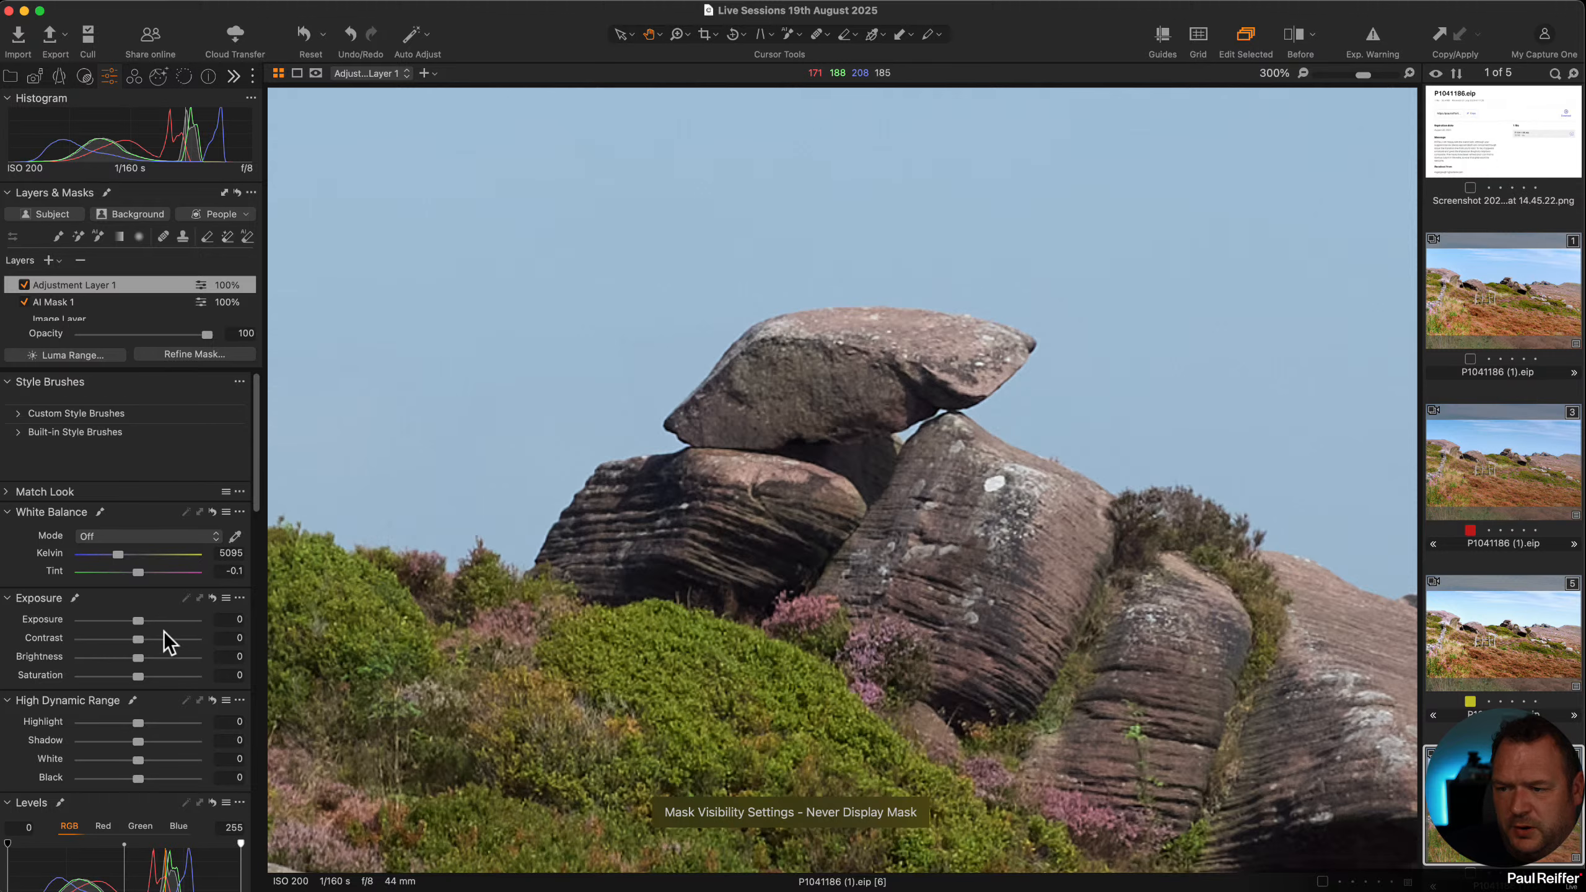
Set the sky layer's saturation to 63 and Kelvin to 6404, resetting a trial tint of 21.6, and view the whole mask in grayscale
drag(141, 679, 177, 680)
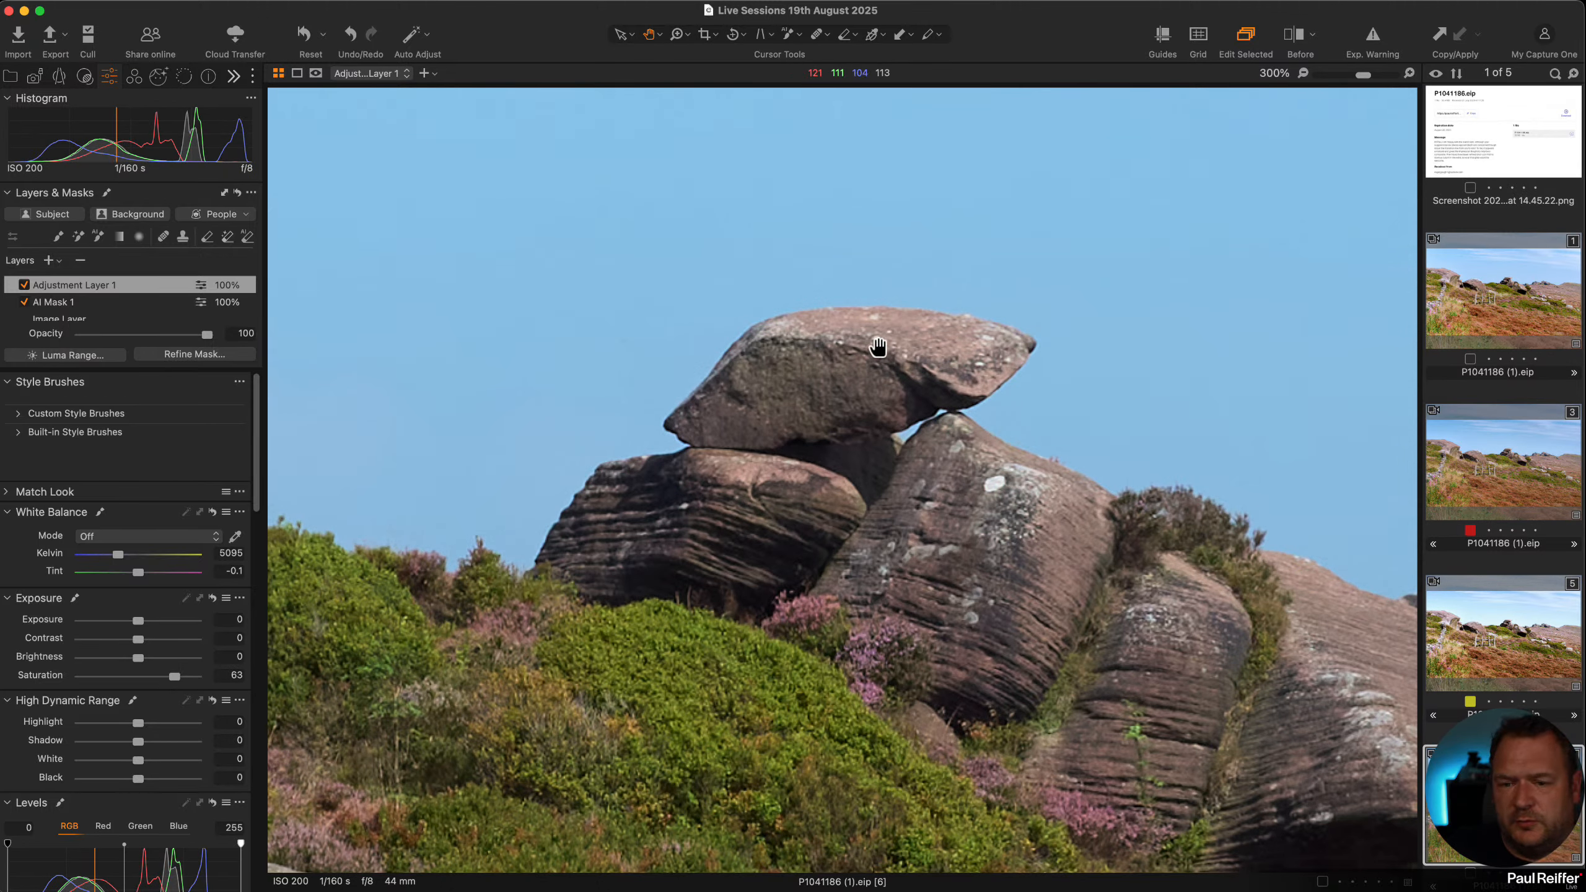
drag(115, 559, 164, 574)
click(89, 555)
double_click(120, 555)
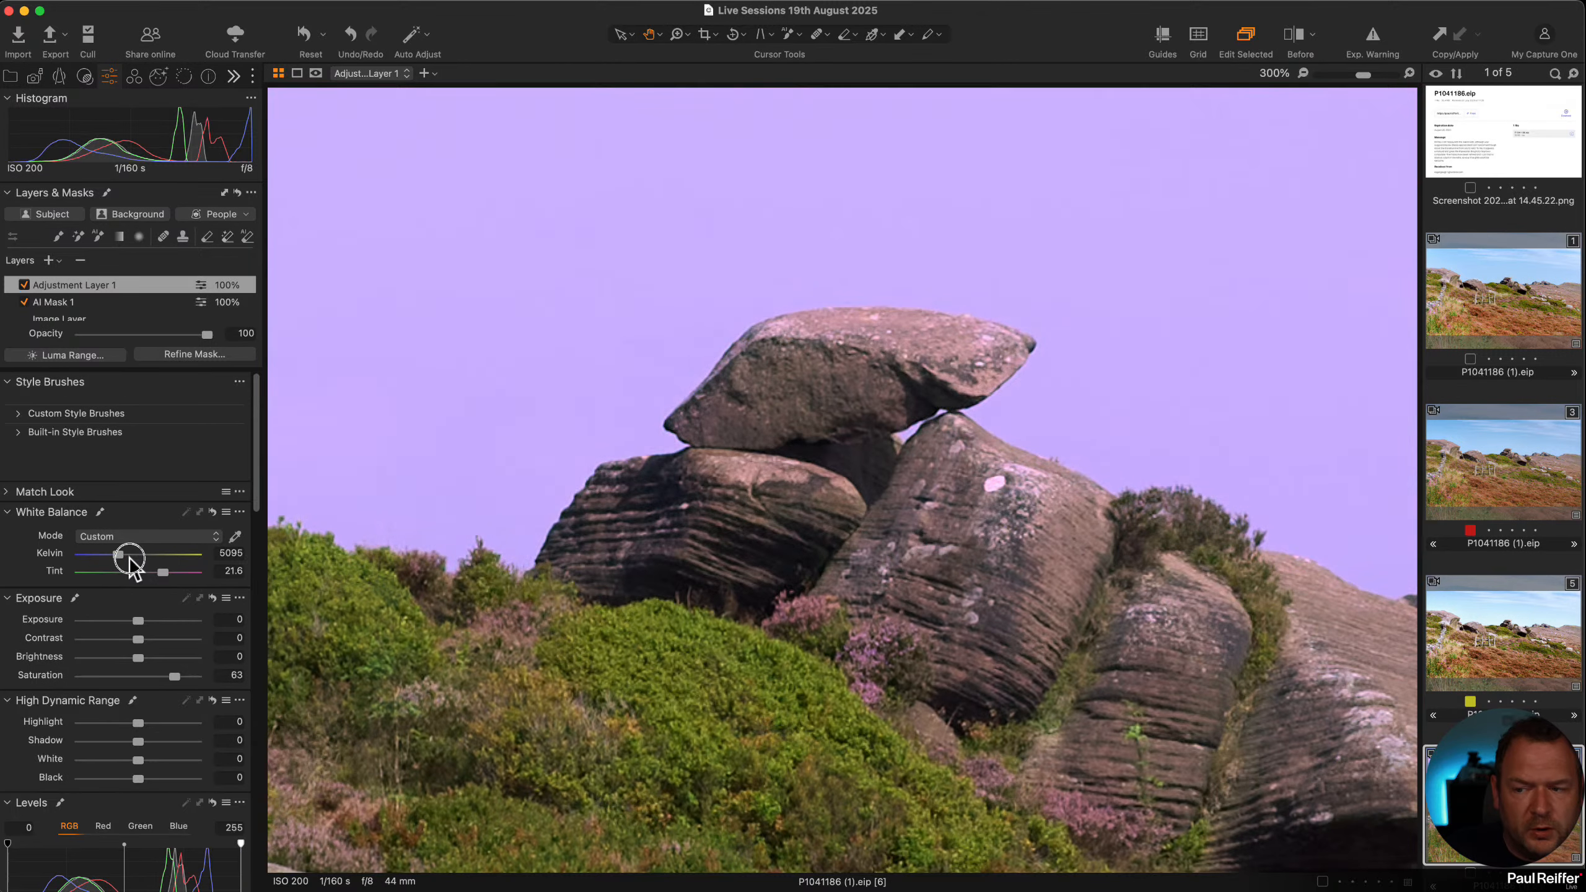
double_click(139, 574)
key(alt+m)
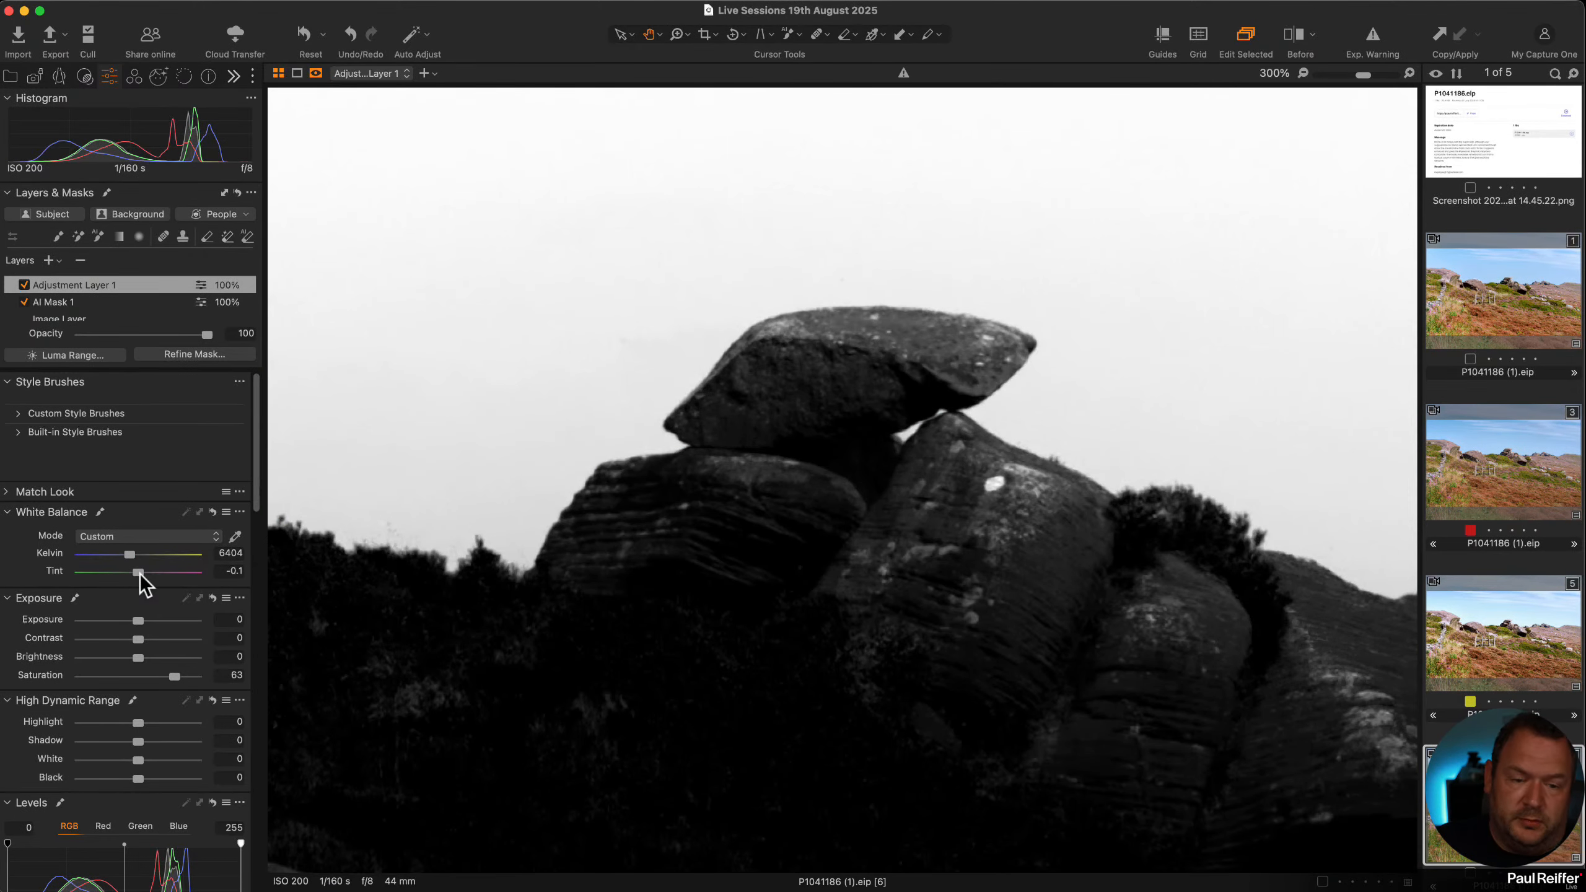
key(super+0)
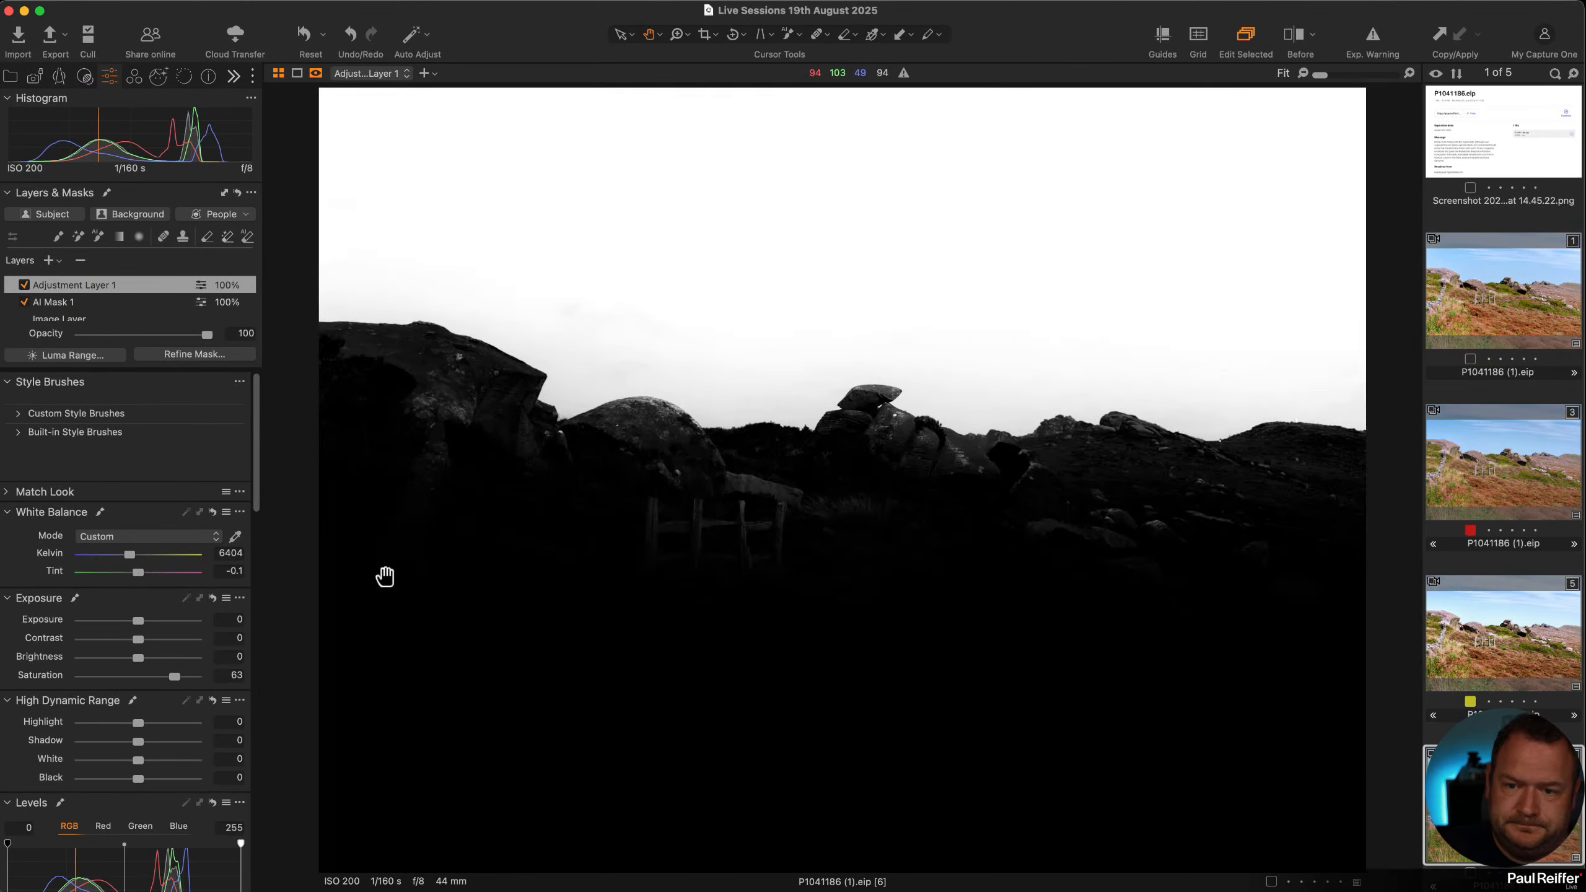
Open the third user collection in the library and display its mountain sunrise photo
click(10, 75)
click(98, 276)
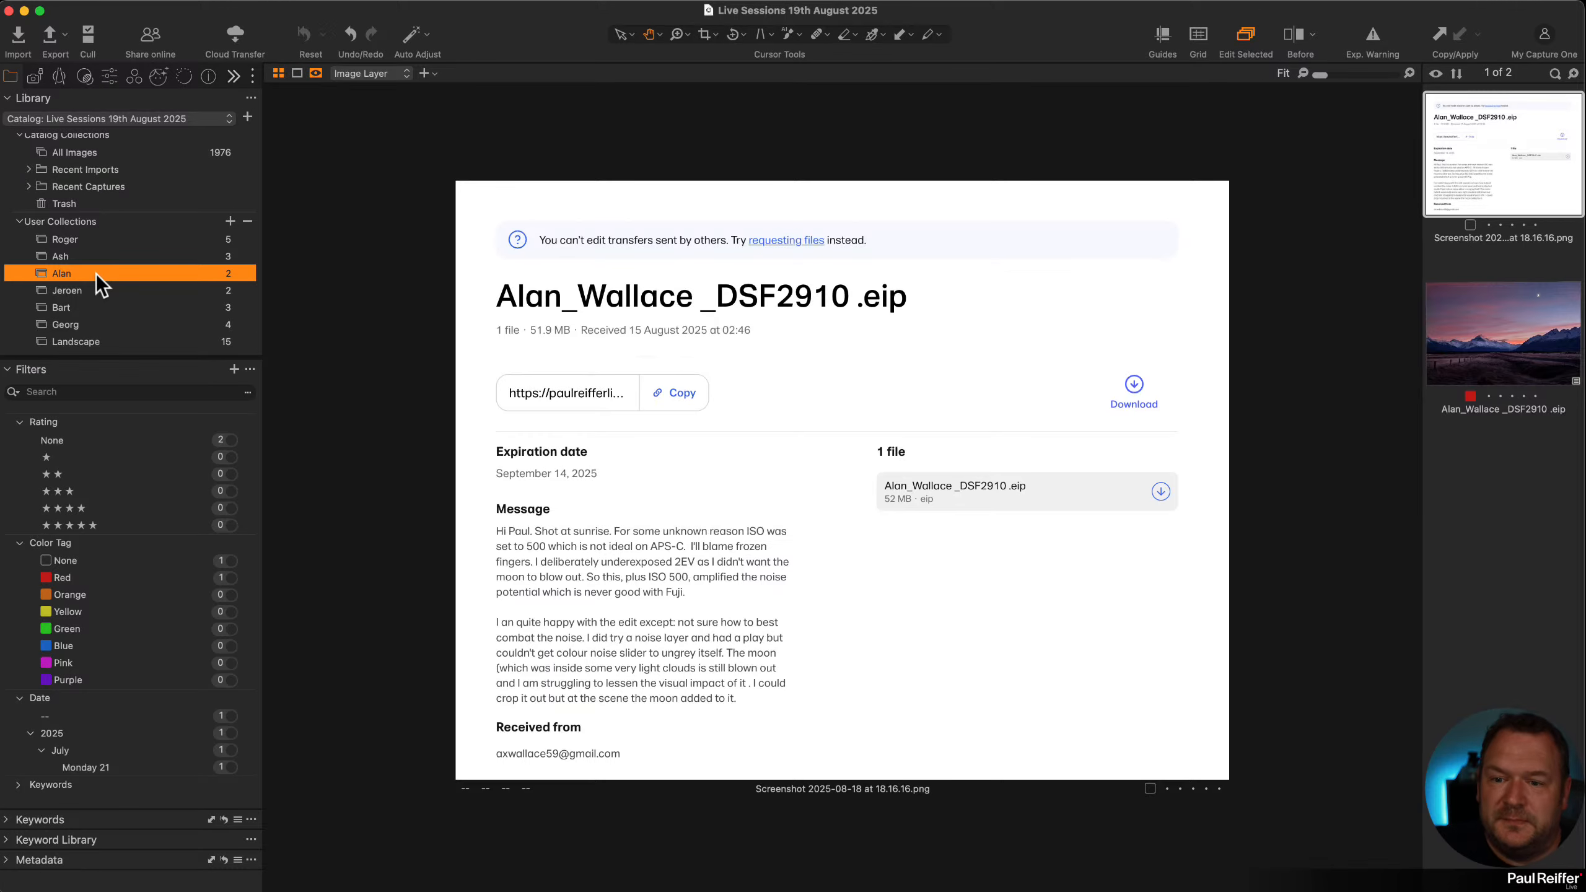
click(1526, 338)
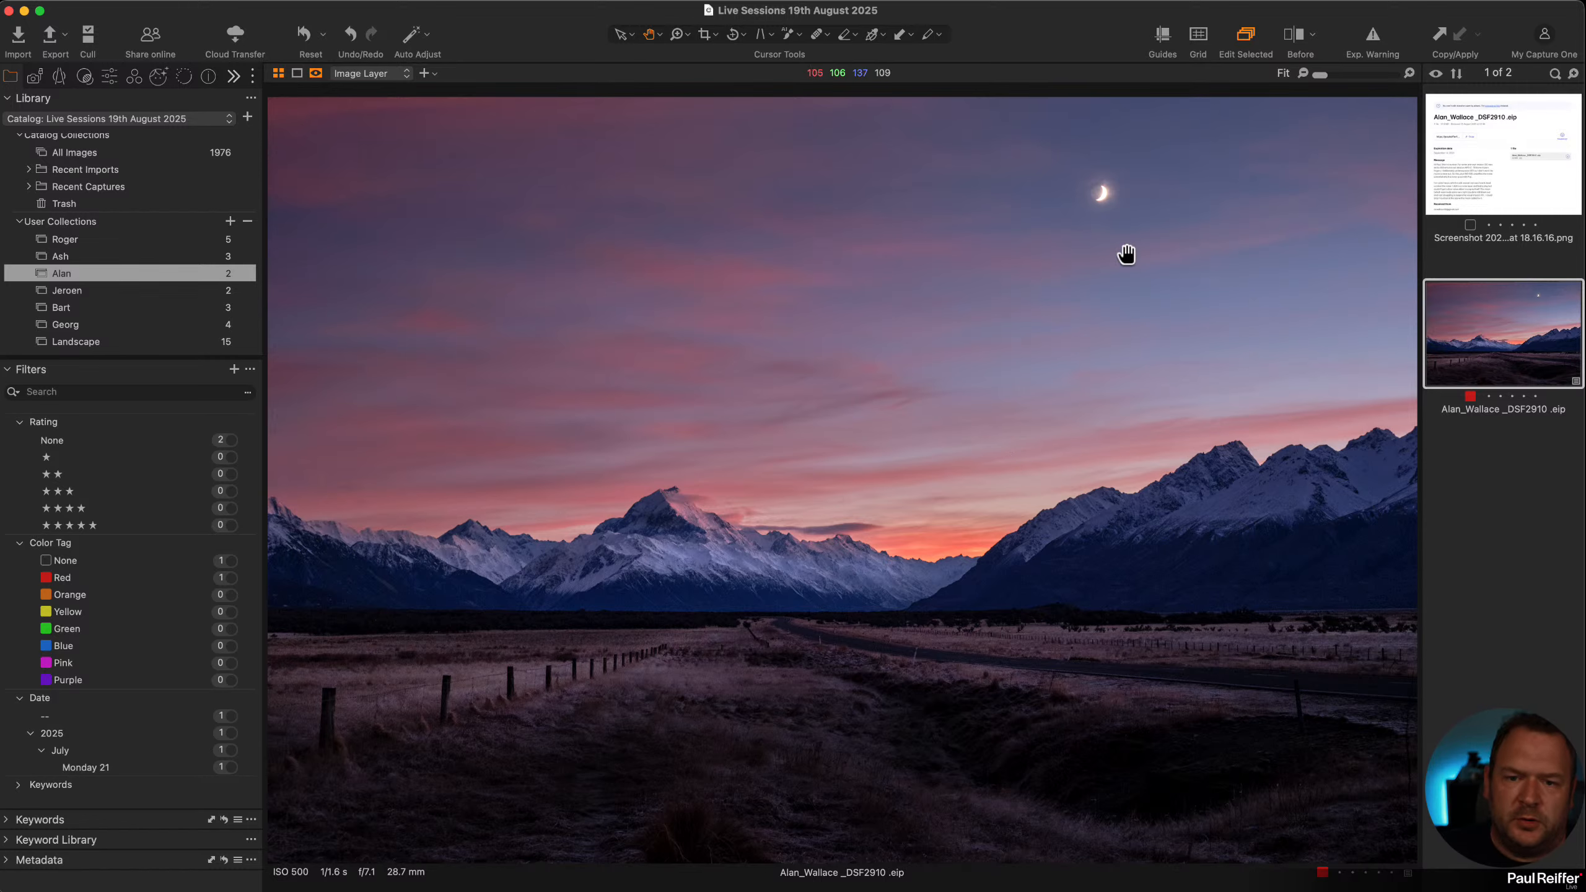
Compare the sunrise photo with its unedited version across the full frame, inspect the crescent moon at 200% and return to the full view
key(y)
drag(835, 472, 1462, 488)
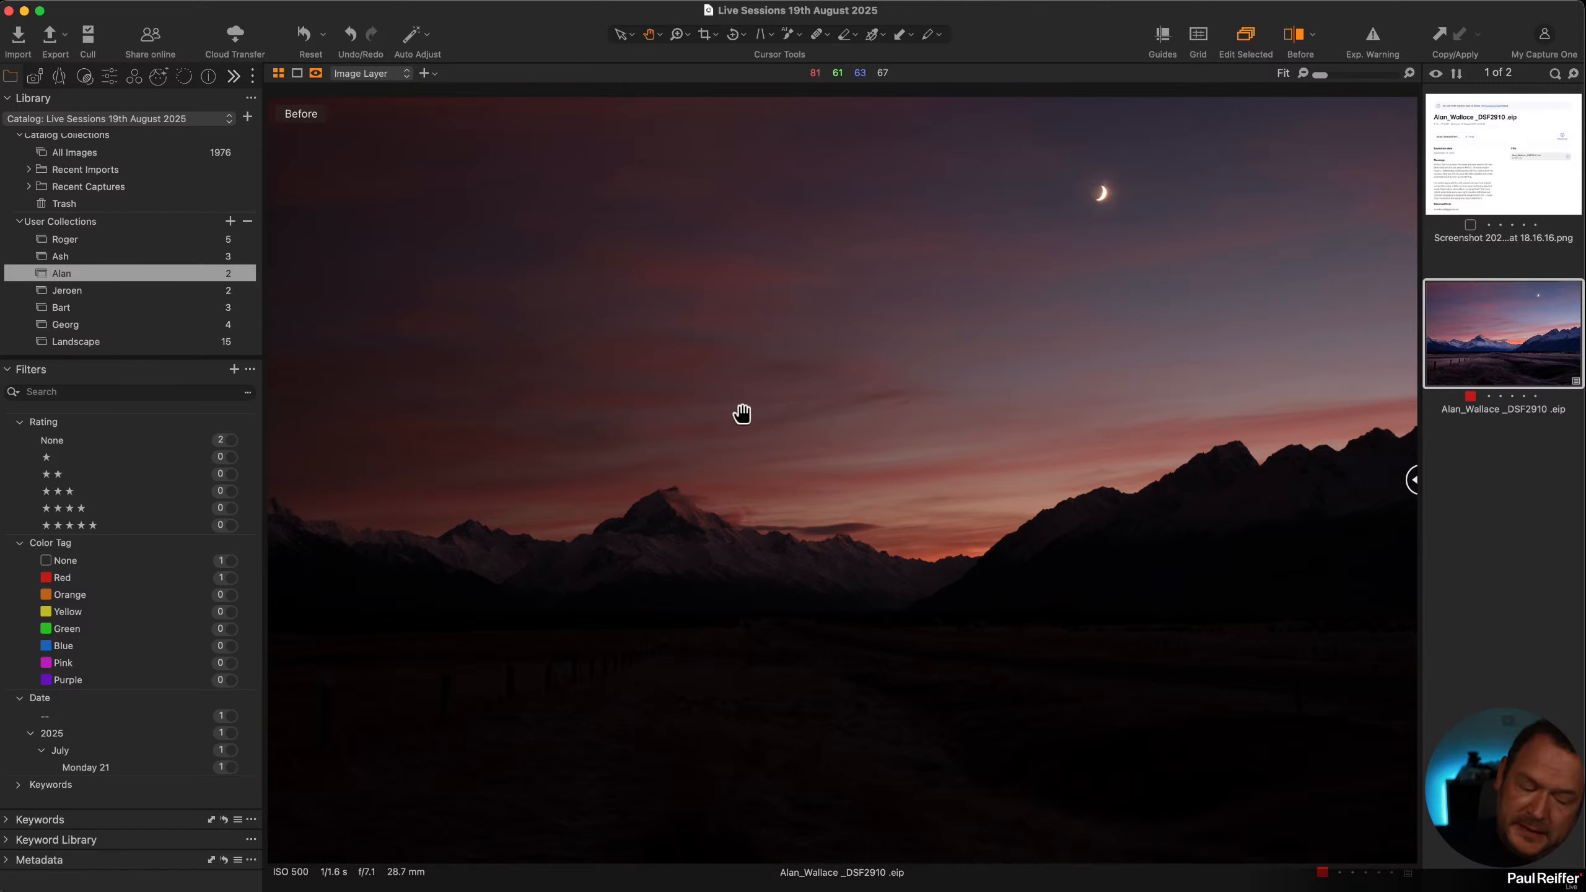
click(1104, 199)
click(835, 326)
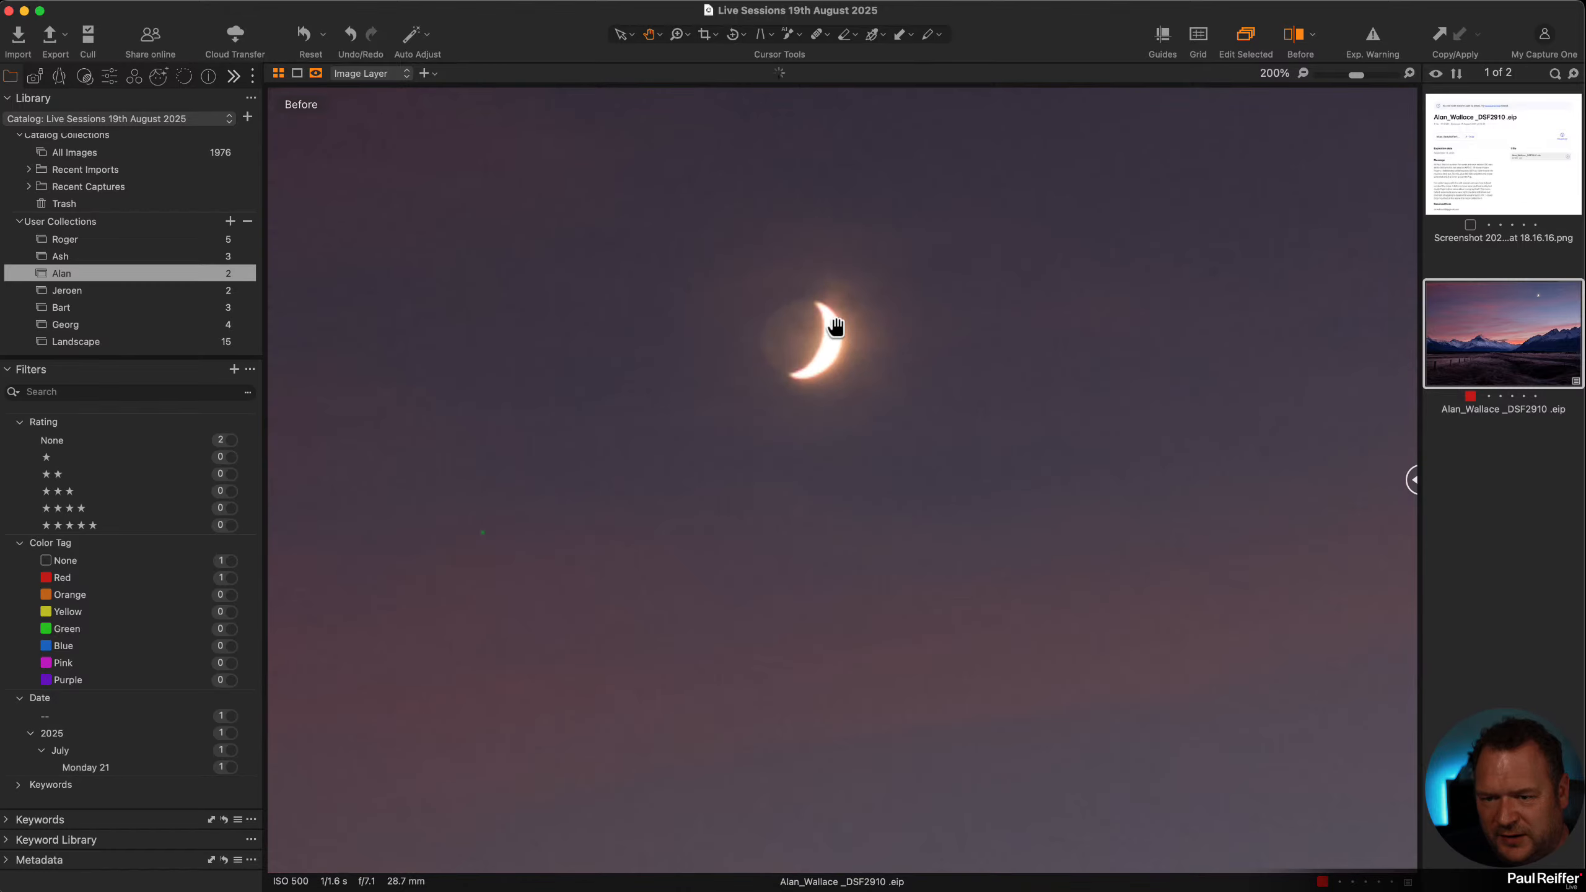
click(804, 343)
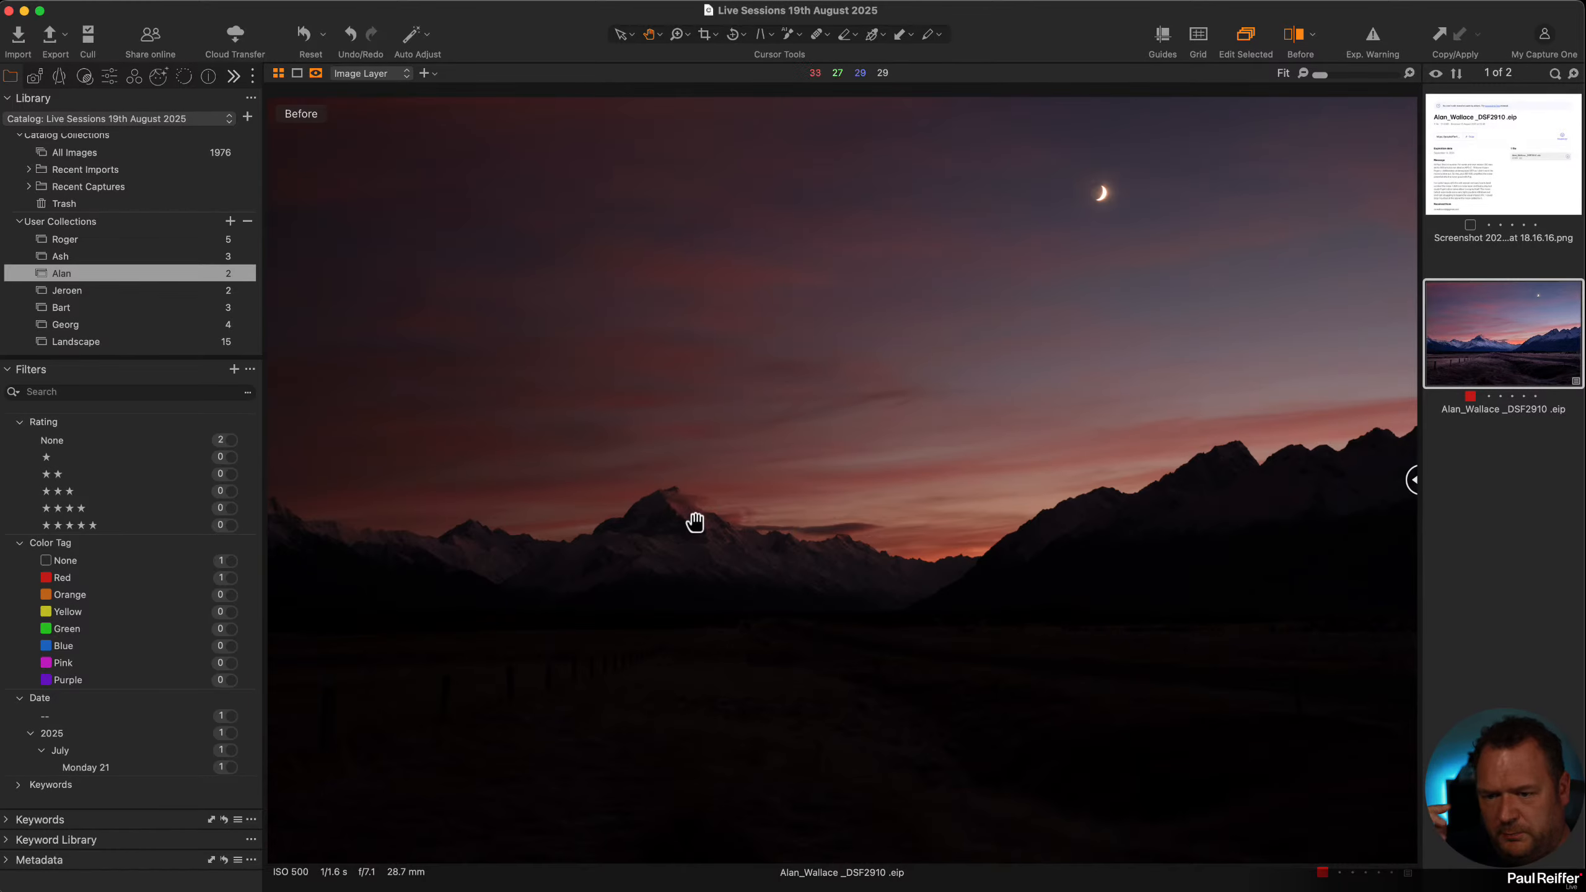